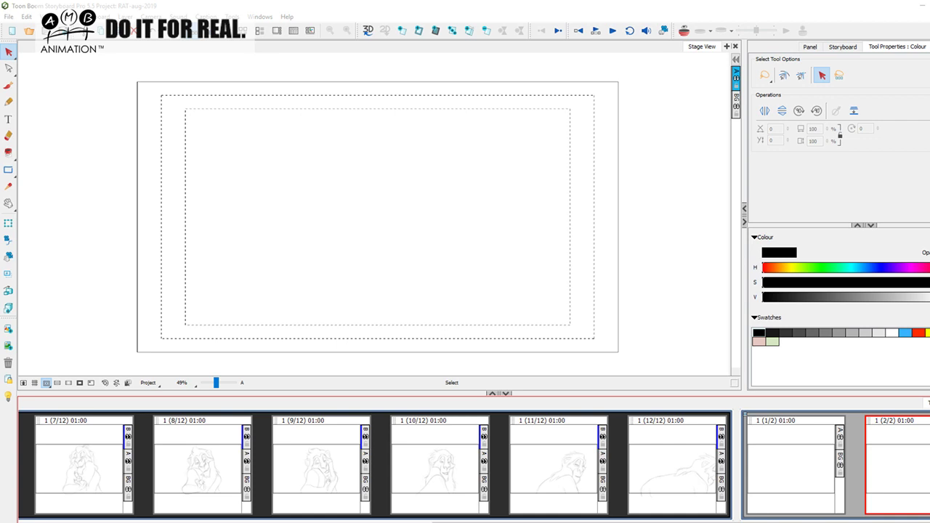
Sketch the rabbit's two long ears at the top of the empty panel with black Brush 2
{"action": "left_click", "coordinate": [9, 85]}
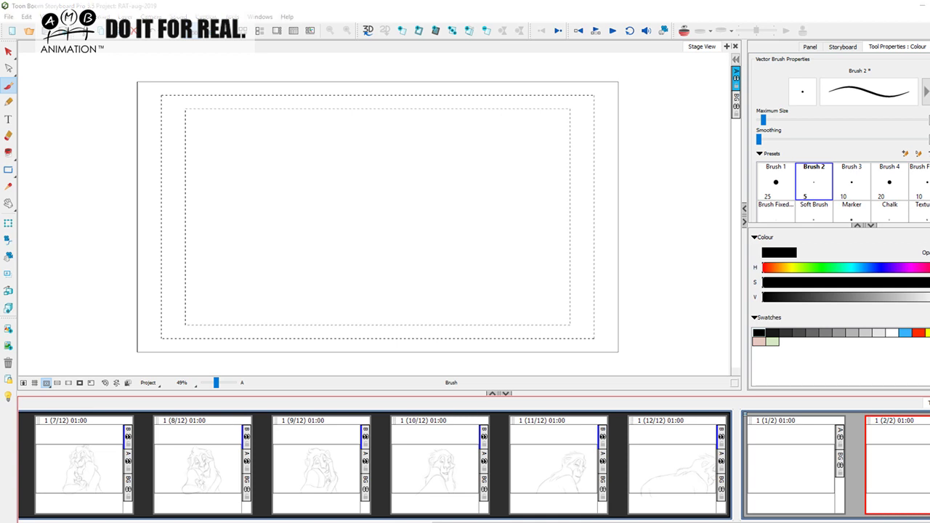
{"action": "left_click", "coordinate": [11, 85]}
{"action": "left_click", "coordinate": [759, 332]}
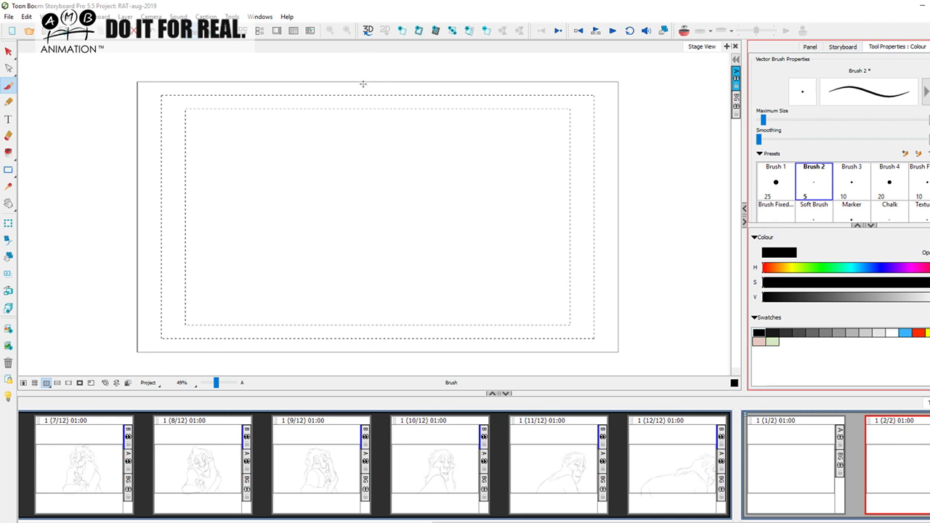
{"action": "mouse_move", "coordinate": [390, 103]}
{"action": "left_mouse_down"}
{"action": "mouse_move", "coordinate": [356, 88]}
{"action": "mouse_move", "coordinate": [357, 79]}
{"action": "mouse_move", "coordinate": [361, 102]}
{"action": "left_mouse_up"}
{"action": "mouse_move", "coordinate": [387, 84]}
{"action": "left_mouse_down"}
{"action": "mouse_move", "coordinate": [390, 127]}
{"action": "mouse_move", "coordinate": [375, 111]}
{"action": "mouse_move", "coordinate": [389, 138]}
{"action": "mouse_move", "coordinate": [398, 130]}
{"action": "left_mouse_up"}
{"action": "mouse_move", "coordinate": [435, 102]}
{"action": "left_mouse_down"}
{"action": "mouse_move", "coordinate": [495, 111]}
{"action": "mouse_move", "coordinate": [479, 127]}
{"action": "mouse_move", "coordinate": [434, 139]}
{"action": "left_mouse_up"}
Sketch the rabbit's head outline below the ears, with rounded cheeks and a muzzle
{"action": "mouse_move", "coordinate": [373, 155]}
{"action": "left_mouse_down"}
{"action": "mouse_move", "coordinate": [495, 102]}
{"action": "mouse_move", "coordinate": [499, 110]}
{"action": "mouse_move", "coordinate": [417, 140]}
{"action": "mouse_move", "coordinate": [386, 165]}
{"action": "mouse_move", "coordinate": [373, 131]}
{"action": "mouse_move", "coordinate": [333, 180]}
{"action": "mouse_move", "coordinate": [423, 143]}
{"action": "mouse_move", "coordinate": [372, 176]}
{"action": "mouse_move", "coordinate": [391, 212]}
{"action": "left_mouse_up"}
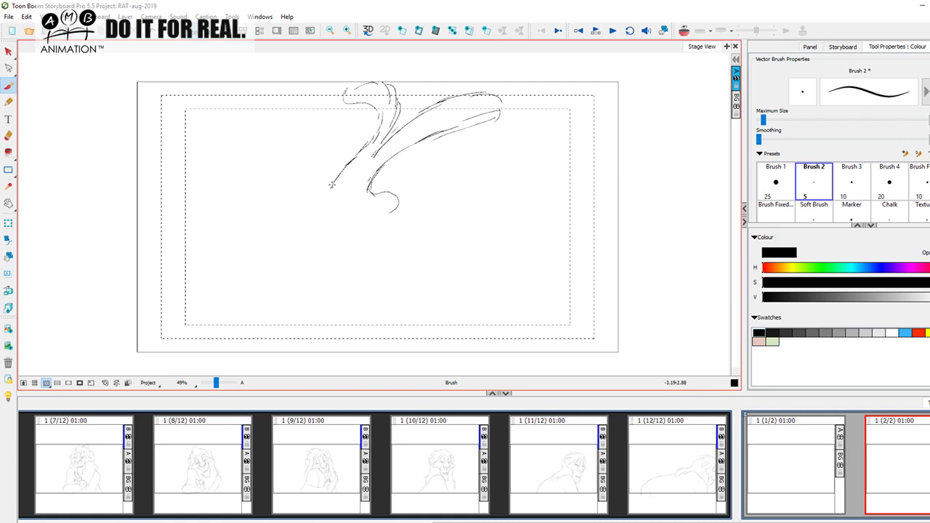
{"action": "mouse_move", "coordinate": [328, 186]}
{"action": "left_mouse_down"}
{"action": "mouse_move", "coordinate": [320, 221]}
{"action": "mouse_move", "coordinate": [312, 215]}
{"action": "mouse_move", "coordinate": [308, 205]}
{"action": "mouse_move", "coordinate": [331, 225]}
{"action": "left_mouse_up"}
{"action": "left_click_drag", "start_coordinate": [304, 190], "coordinate": [306, 203]}
Draw the rabbit's upper arm lines and the body contours running from the neck down to both feet
{"action": "mouse_move", "coordinate": [339, 224]}
{"action": "left_mouse_down"}
{"action": "mouse_move", "coordinate": [427, 236]}
{"action": "mouse_move", "coordinate": [441, 265]}
{"action": "left_mouse_up"}
{"action": "left_click_drag", "start_coordinate": [380, 230], "coordinate": [507, 352]}
{"action": "mouse_move", "coordinate": [365, 231]}
{"action": "left_mouse_down"}
{"action": "mouse_move", "coordinate": [393, 322]}
{"action": "mouse_move", "coordinate": [374, 279]}
{"action": "mouse_move", "coordinate": [391, 315]}
{"action": "mouse_move", "coordinate": [383, 315]}
{"action": "mouse_move", "coordinate": [381, 294]}
{"action": "mouse_move", "coordinate": [362, 341]}
{"action": "mouse_move", "coordinate": [367, 335]}
{"action": "mouse_move", "coordinate": [321, 361]}
{"action": "left_mouse_up"}
{"action": "left_click_drag", "start_coordinate": [488, 341], "coordinate": [528, 364]}
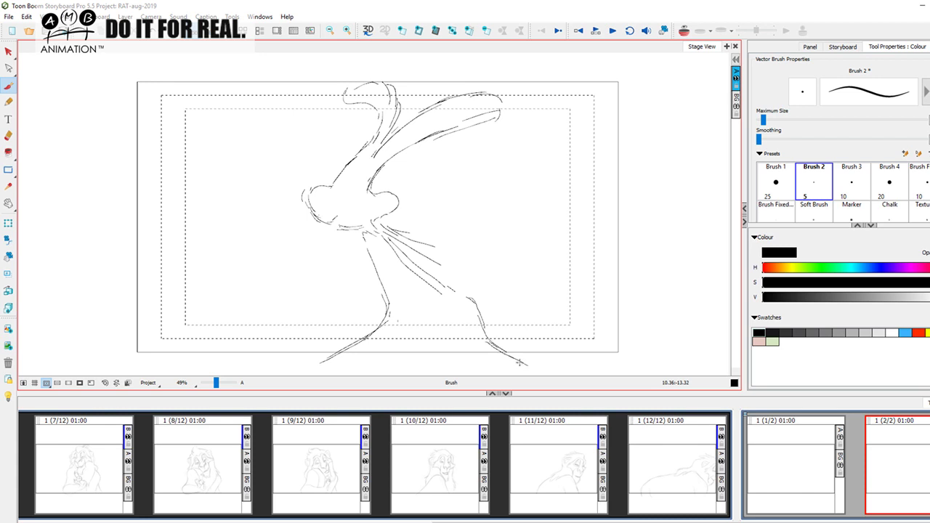
{"action": "mouse_move", "coordinate": [317, 361]}
{"action": "left_mouse_down"}
{"action": "mouse_move", "coordinate": [336, 358]}
{"action": "mouse_move", "coordinate": [310, 369]}
{"action": "left_mouse_up"}
Sketch the bent arm with its hand on the hip and the open front hand, and reinforce the rear leg line
{"action": "mouse_move", "coordinate": [378, 229]}
{"action": "left_mouse_down"}
{"action": "mouse_move", "coordinate": [459, 263]}
{"action": "mouse_move", "coordinate": [434, 260]}
{"action": "left_mouse_up"}
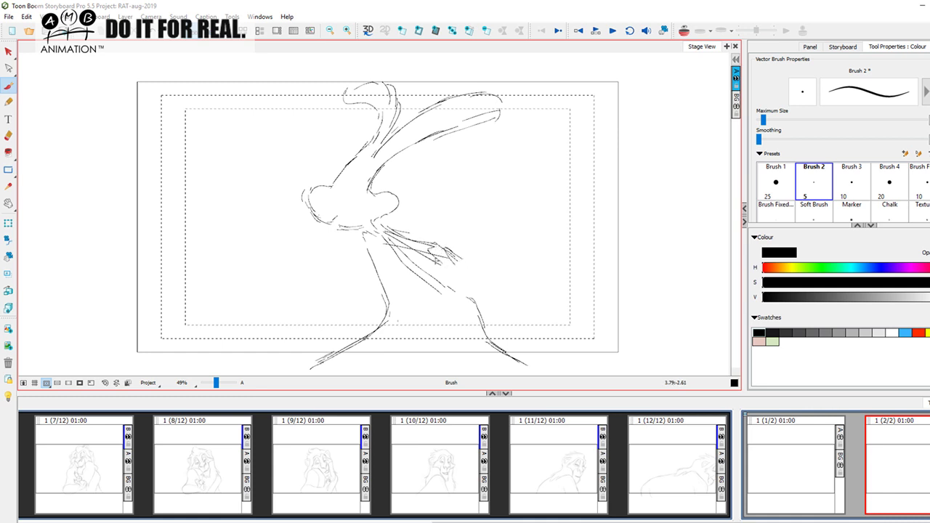
{"action": "mouse_move", "coordinate": [454, 259]}
{"action": "left_mouse_down"}
{"action": "mouse_move", "coordinate": [472, 286]}
{"action": "mouse_move", "coordinate": [423, 275]}
{"action": "mouse_move", "coordinate": [409, 282]}
{"action": "mouse_move", "coordinate": [440, 298]}
{"action": "mouse_move", "coordinate": [453, 289]}
{"action": "left_mouse_up"}
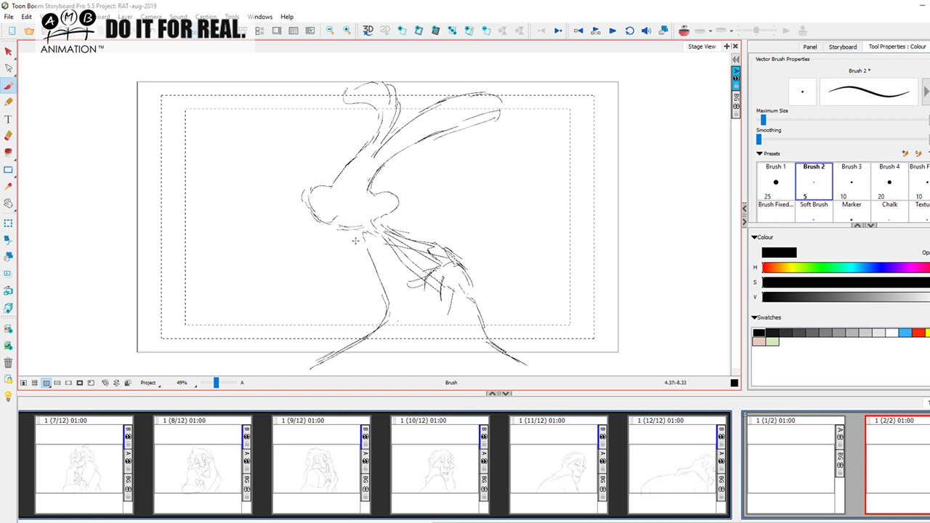
{"action": "mouse_move", "coordinate": [377, 277]}
{"action": "left_mouse_down"}
{"action": "mouse_move", "coordinate": [349, 270]}
{"action": "mouse_move", "coordinate": [300, 283]}
{"action": "mouse_move", "coordinate": [331, 283]}
{"action": "mouse_move", "coordinate": [308, 299]}
{"action": "mouse_move", "coordinate": [356, 293]}
{"action": "mouse_move", "coordinate": [338, 279]}
{"action": "left_mouse_up"}
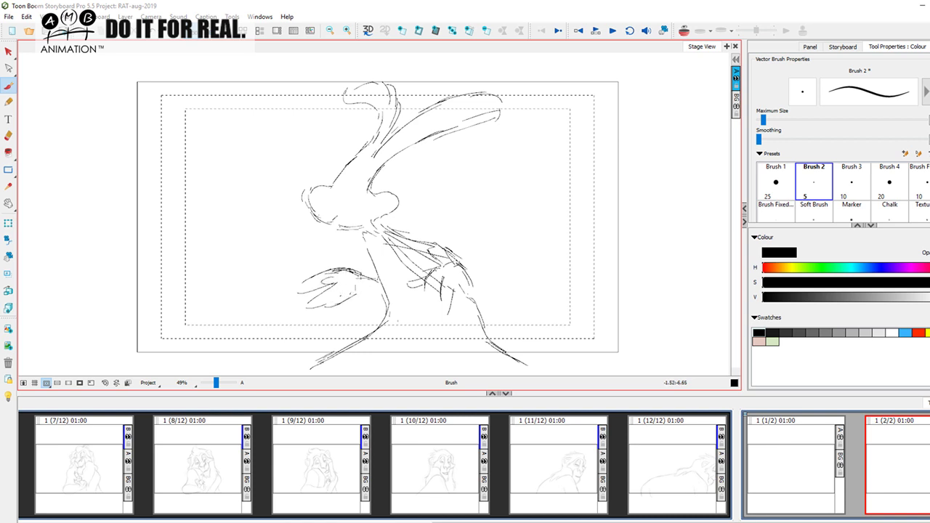
{"action": "left_click_drag", "start_coordinate": [356, 279], "coordinate": [388, 291]}
{"action": "mouse_move", "coordinate": [473, 302]}
{"action": "left_mouse_down"}
{"action": "mouse_move", "coordinate": [491, 337]}
{"action": "mouse_move", "coordinate": [530, 369]}
{"action": "left_mouse_up"}
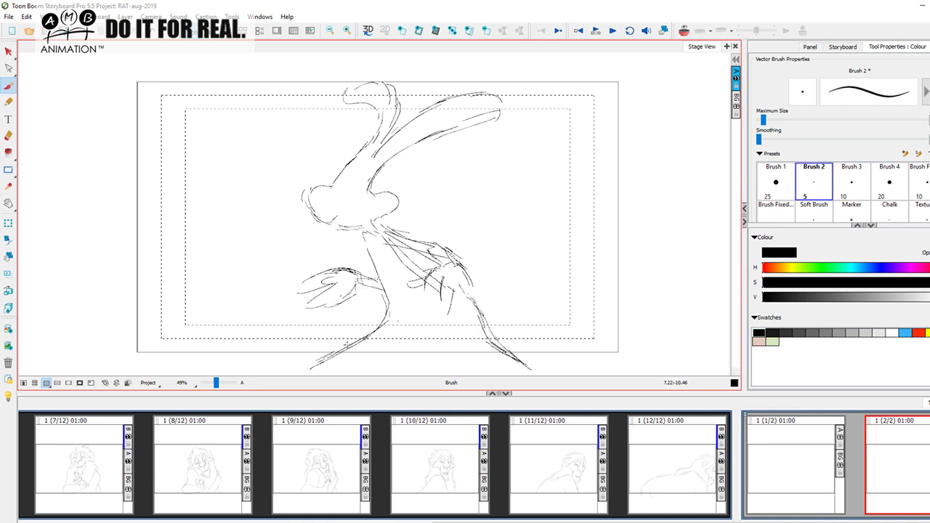
Select the whole rabbit sketch and scale it down slightly so it fits inside the frame
{"action": "left_click", "coordinate": [8, 50]}
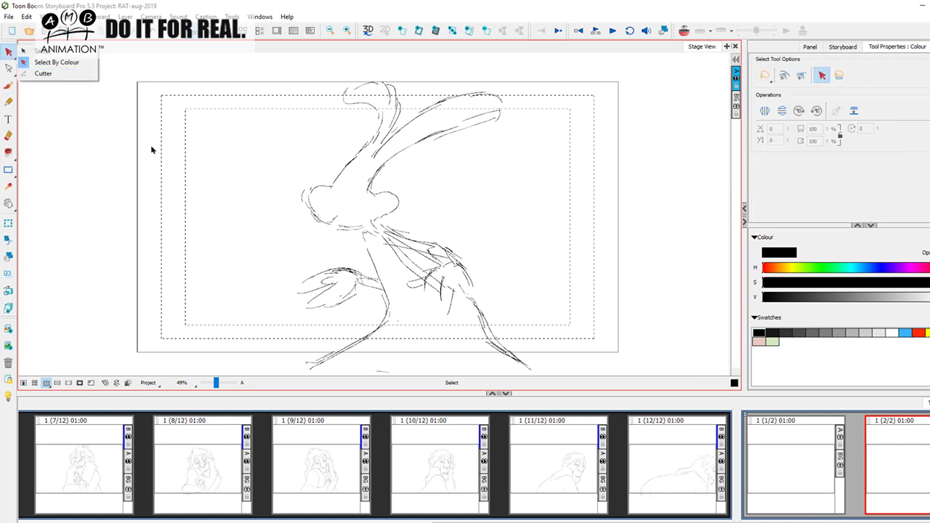
{"action": "left_click", "coordinate": [388, 194]}
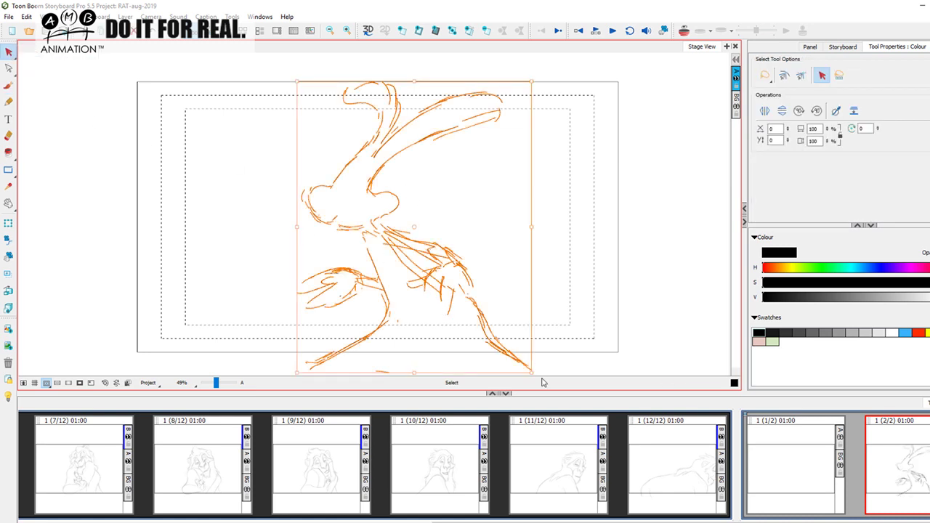
{"action": "left_click_drag", "start_coordinate": [530, 371], "coordinate": [513, 349]}
{"action": "left_click", "coordinate": [566, 289]}
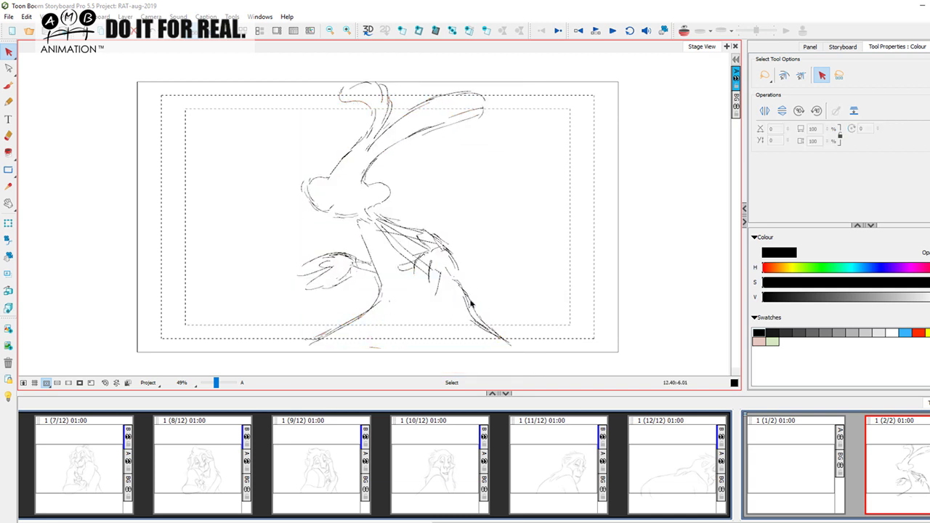
Brush in a round tail on the rabbit's back and two long feet along the frame's lower edge
{"action": "left_click", "coordinate": [8, 85]}
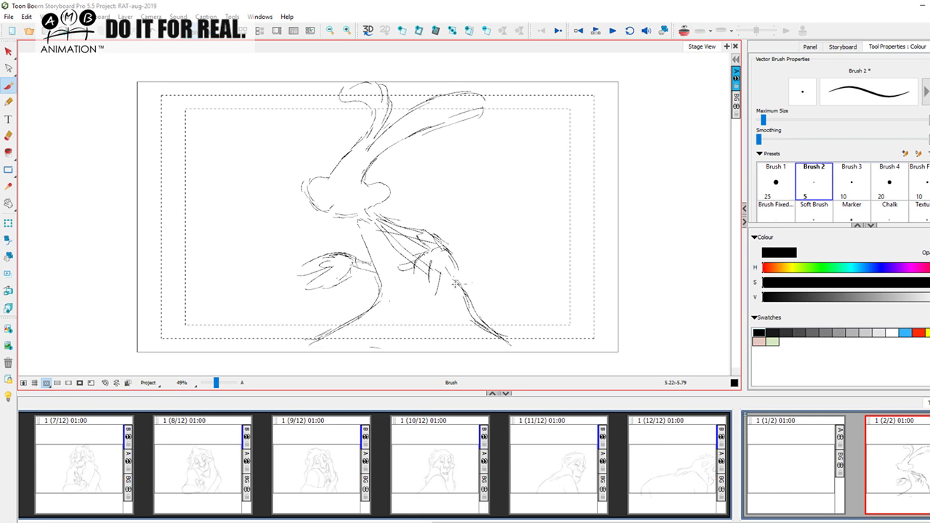
{"action": "mouse_move", "coordinate": [475, 281]}
{"action": "left_mouse_down"}
{"action": "mouse_move", "coordinate": [494, 292]}
{"action": "mouse_move", "coordinate": [480, 298]}
{"action": "mouse_move", "coordinate": [471, 279]}
{"action": "mouse_move", "coordinate": [485, 275]}
{"action": "mouse_move", "coordinate": [504, 292]}
{"action": "mouse_move", "coordinate": [481, 296]}
{"action": "left_mouse_up"}
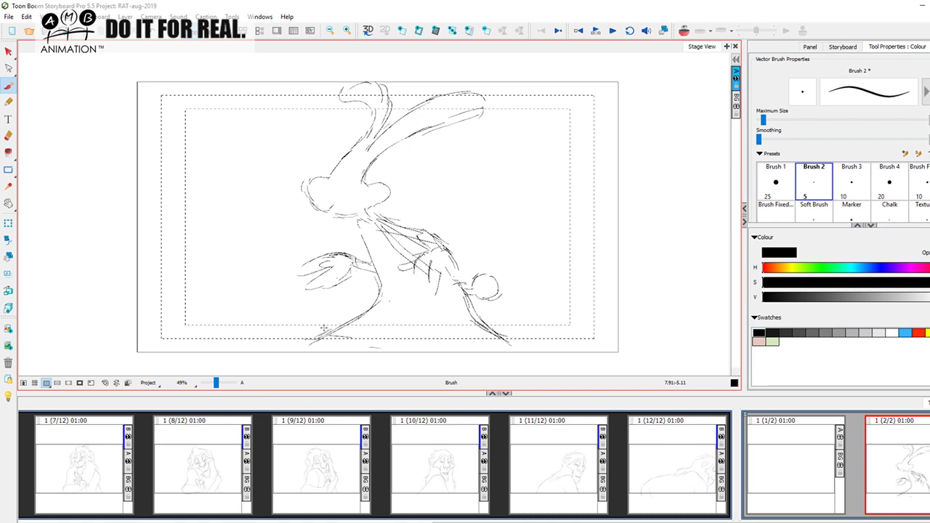
{"action": "mouse_move", "coordinate": [337, 332]}
{"action": "left_mouse_down"}
{"action": "mouse_move", "coordinate": [417, 357]}
{"action": "mouse_move", "coordinate": [508, 340]}
{"action": "left_mouse_up"}
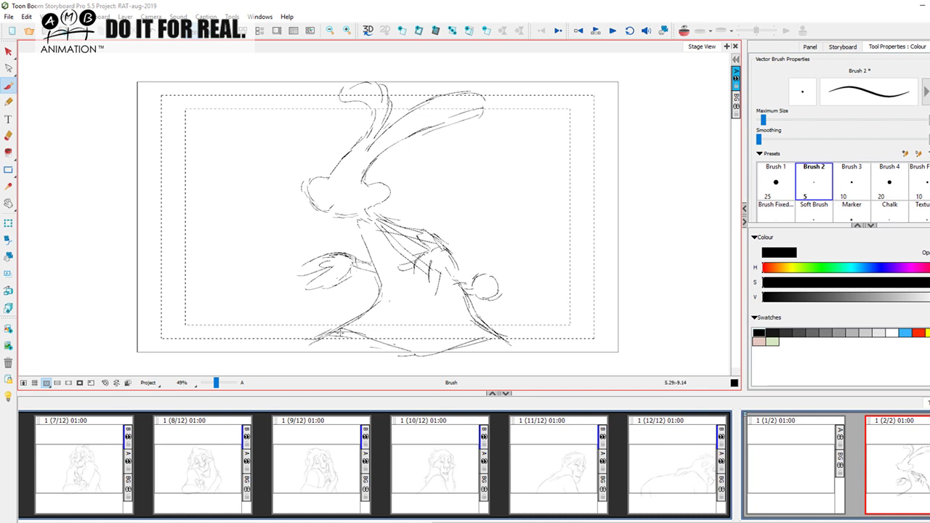
{"action": "mouse_move", "coordinate": [313, 339]}
{"action": "left_mouse_down"}
{"action": "mouse_move", "coordinate": [286, 353]}
{"action": "mouse_move", "coordinate": [542, 355]}
{"action": "left_mouse_up"}
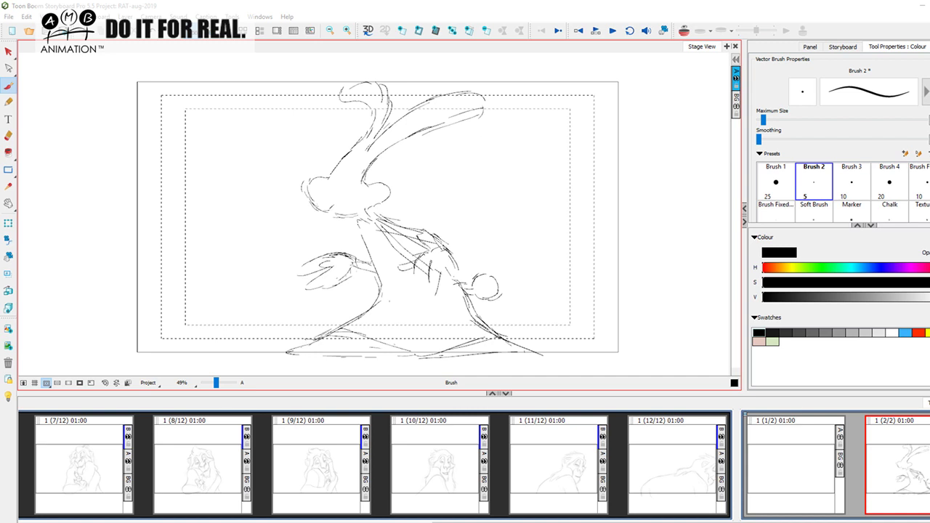
Add a new panel with onion skin enabled and sketch the rabbit's pointed muzzle over the previous drawing
{"action": "left_click", "coordinate": [401, 31]}
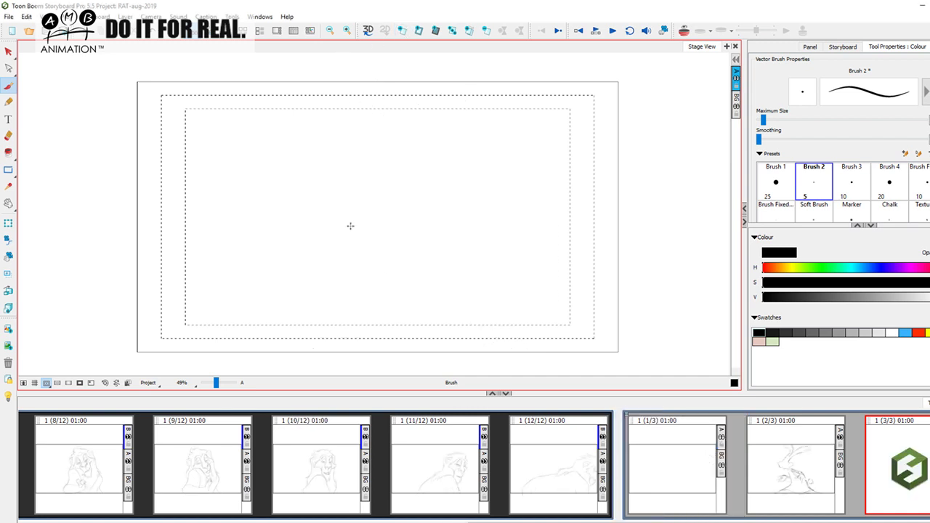
{"action": "left_click", "coordinate": [682, 32]}
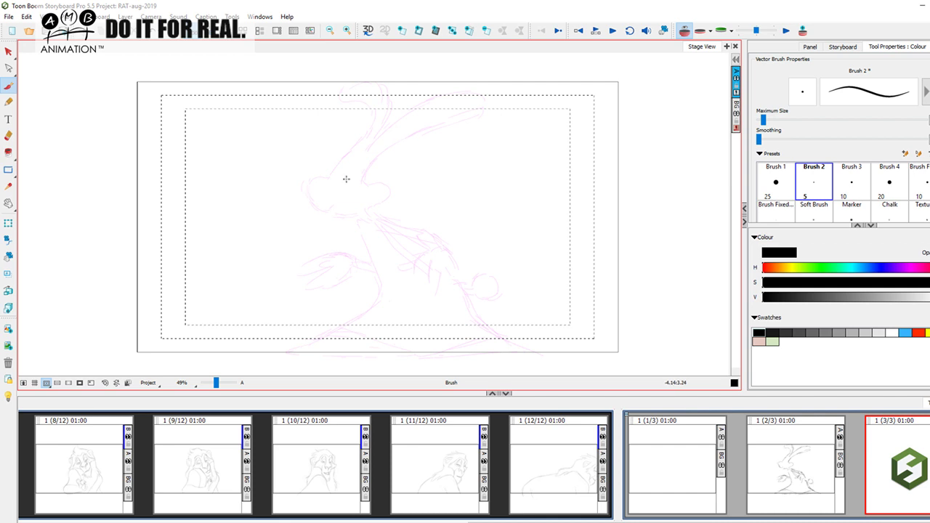
{"action": "mouse_move", "coordinate": [324, 167]}
{"action": "left_mouse_down"}
{"action": "mouse_move", "coordinate": [351, 144]}
{"action": "mouse_move", "coordinate": [319, 176]}
{"action": "mouse_move", "coordinate": [293, 182]}
{"action": "mouse_move", "coordinate": [300, 197]}
{"action": "mouse_move", "coordinate": [324, 199]}
{"action": "left_mouse_up"}
{"action": "key", "text": "f"}
{"action": "key", "text": "g"}
{"action": "key", "text": "f"}
{"action": "key", "text": "g"}
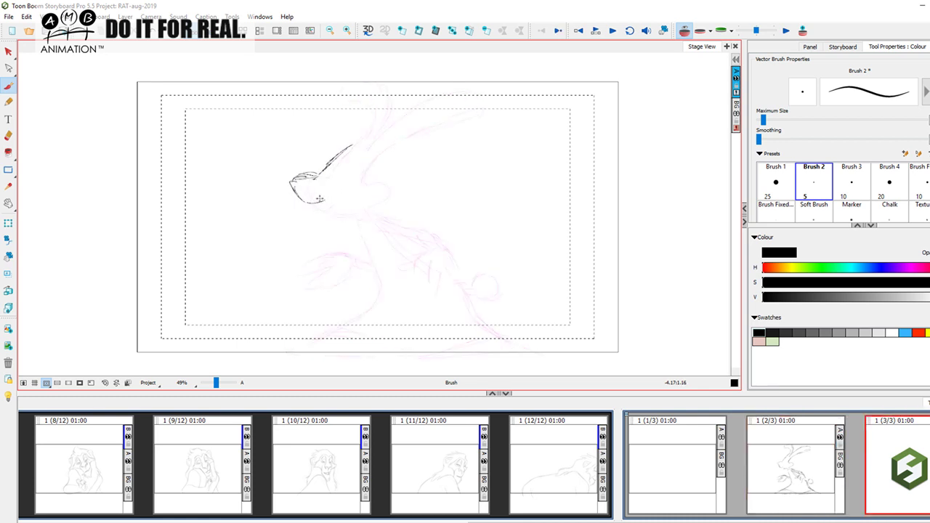
{"action": "left_click_drag", "start_coordinate": [323, 200], "coordinate": [335, 217]}
{"action": "key", "text": "f"}
{"action": "key", "text": "g"}
Draw the rabbit's ears on the new panel, extending the long rear ear slightly beyond its onion-skinned position
{"action": "mouse_move", "coordinate": [360, 176]}
{"action": "left_mouse_down"}
{"action": "mouse_move", "coordinate": [372, 164]}
{"action": "mouse_move", "coordinate": [363, 161]}
{"action": "mouse_move", "coordinate": [393, 143]}
{"action": "mouse_move", "coordinate": [493, 115]}
{"action": "left_mouse_up"}
{"action": "mouse_move", "coordinate": [363, 143]}
{"action": "left_mouse_down"}
{"action": "mouse_move", "coordinate": [407, 113]}
{"action": "mouse_move", "coordinate": [483, 93]}
{"action": "mouse_move", "coordinate": [492, 113]}
{"action": "left_mouse_up"}
{"action": "key", "text": "f"}
{"action": "key", "text": "g"}
{"action": "left_click_drag", "start_coordinate": [355, 141], "coordinate": [341, 149]}
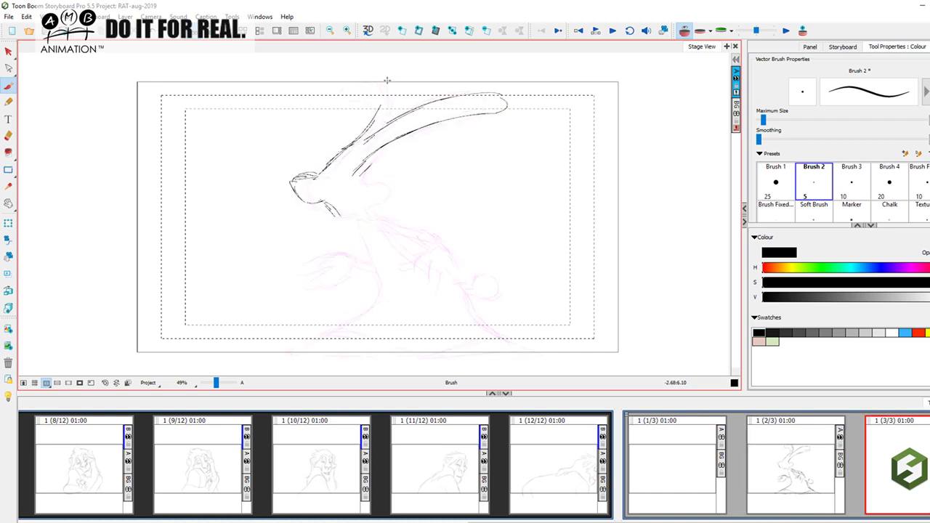
{"action": "key", "text": "Left"}
{"action": "key", "text": "Right"}
Sketch the rabbit's rear cheek and erase the stray line outside it
{"action": "mouse_move", "coordinate": [372, 154]}
{"action": "left_mouse_down"}
{"action": "mouse_move", "coordinate": [353, 179]}
{"action": "mouse_move", "coordinate": [361, 162]}
{"action": "mouse_move", "coordinate": [379, 183]}
{"action": "mouse_move", "coordinate": [366, 209]}
{"action": "mouse_move", "coordinate": [379, 201]}
{"action": "mouse_move", "coordinate": [349, 212]}
{"action": "left_mouse_up"}
{"action": "key", "text": "f"}
{"action": "key", "text": "g"}
{"action": "left_click", "coordinate": [8, 136]}
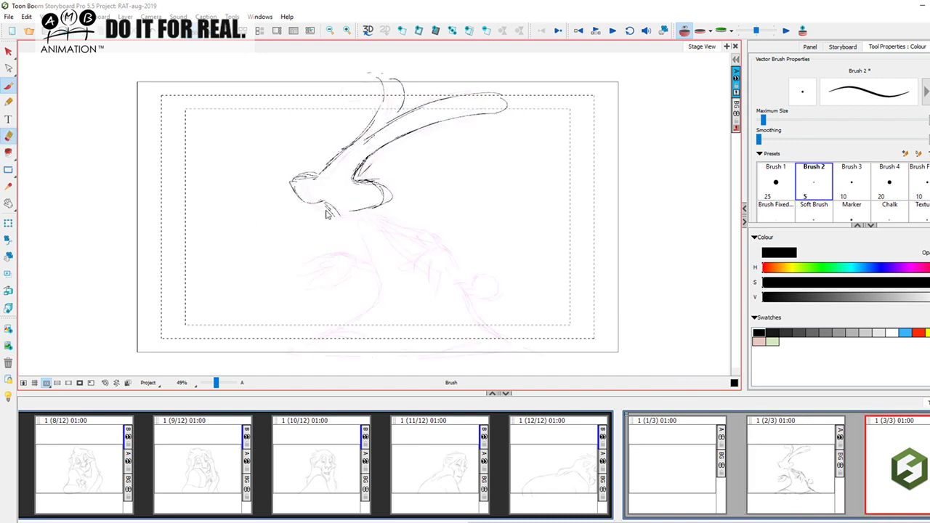
{"action": "key", "text": "alt+e"}
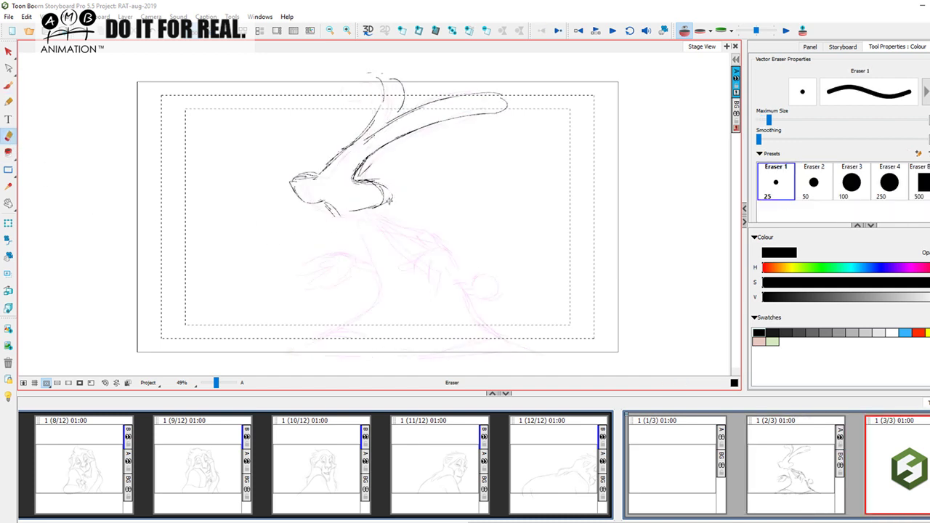
{"action": "left_click", "coordinate": [8, 85]}
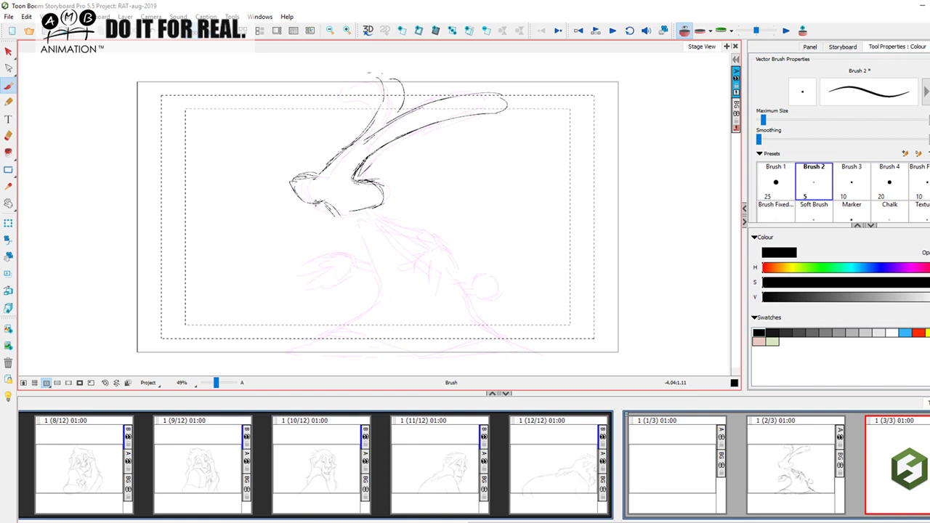
Draw the rabbit's lower jaw and the front body line curving from the neck down to the front foot
{"action": "left_click_drag", "start_coordinate": [324, 214], "coordinate": [344, 215]}
{"action": "key", "text": "f"}
{"action": "key", "text": "g"}
{"action": "mouse_move", "coordinate": [337, 214]}
{"action": "left_mouse_down"}
{"action": "mouse_move", "coordinate": [386, 226]}
{"action": "mouse_move", "coordinate": [365, 235]}
{"action": "mouse_move", "coordinate": [353, 225]}
{"action": "mouse_move", "coordinate": [378, 269]}
{"action": "mouse_move", "coordinate": [377, 301]}
{"action": "mouse_move", "coordinate": [288, 356]}
{"action": "left_mouse_up"}
{"action": "key", "text": "f"}
{"action": "key", "text": "g"}
{"action": "key", "text": "f"}
{"action": "key", "text": "g"}
{"action": "mouse_move", "coordinate": [362, 224]}
{"action": "left_mouse_down"}
{"action": "mouse_move", "coordinate": [385, 275]}
{"action": "mouse_move", "coordinate": [369, 313]}
{"action": "left_mouse_up"}
{"action": "key", "text": "f"}
{"action": "key", "text": "g"}
Erase the excess strokes along the rabbit's chest and belly line and redraw that contour with the brush
{"action": "left_click", "coordinate": [9, 136]}
{"action": "mouse_move", "coordinate": [361, 234]}
{"action": "left_mouse_down"}
{"action": "mouse_move", "coordinate": [377, 290]}
{"action": "mouse_move", "coordinate": [364, 313]}
{"action": "left_mouse_up"}
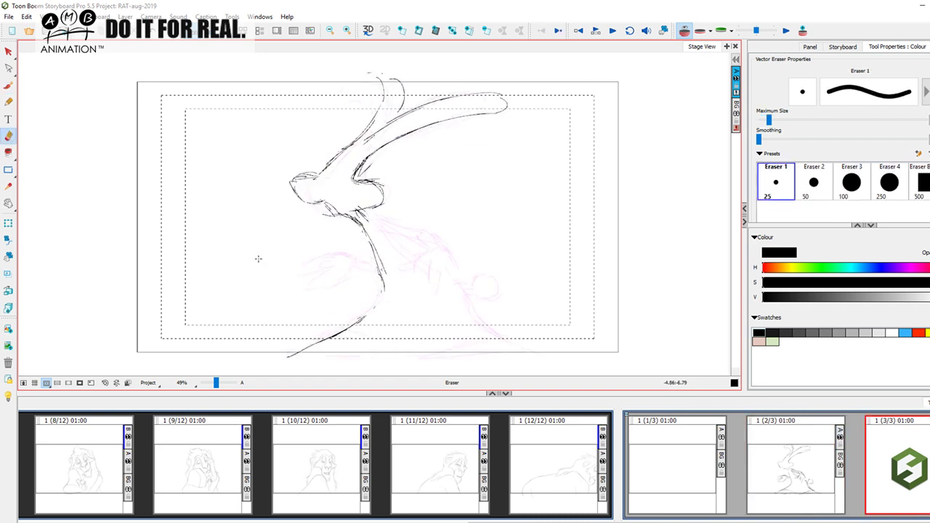
{"action": "left_click", "coordinate": [8, 85]}
{"action": "key", "text": "f"}
{"action": "key", "text": "Right"}
{"action": "mouse_move", "coordinate": [364, 231]}
{"action": "left_mouse_down"}
{"action": "mouse_move", "coordinate": [380, 280]}
{"action": "mouse_move", "coordinate": [368, 312]}
{"action": "left_mouse_up"}
{"action": "key", "text": "f"}
{"action": "key", "text": "g"}
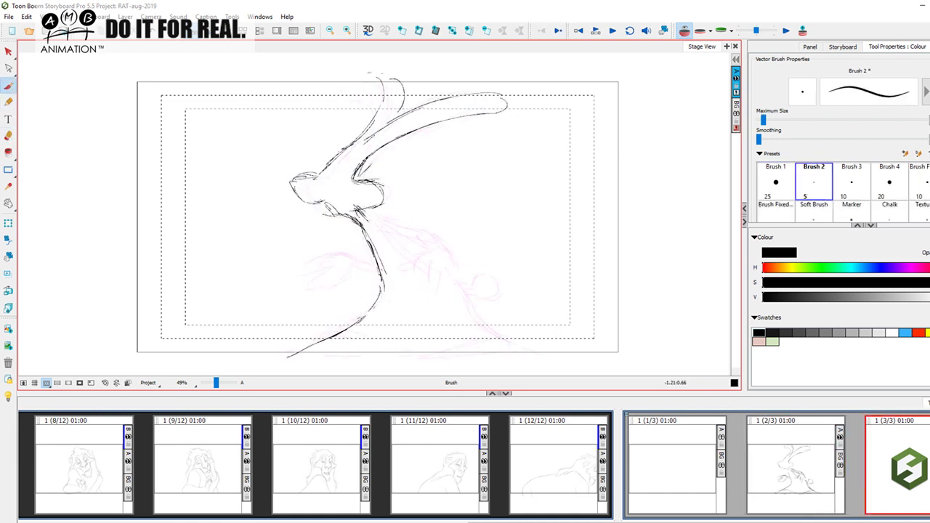
Draw the rabbit's back line down to the rear foot and sketch the bent rear arm to the wrist
{"action": "mouse_move", "coordinate": [380, 231]}
{"action": "left_mouse_down"}
{"action": "mouse_move", "coordinate": [451, 283]}
{"action": "mouse_move", "coordinate": [492, 336]}
{"action": "mouse_move", "coordinate": [529, 348]}
{"action": "left_mouse_up"}
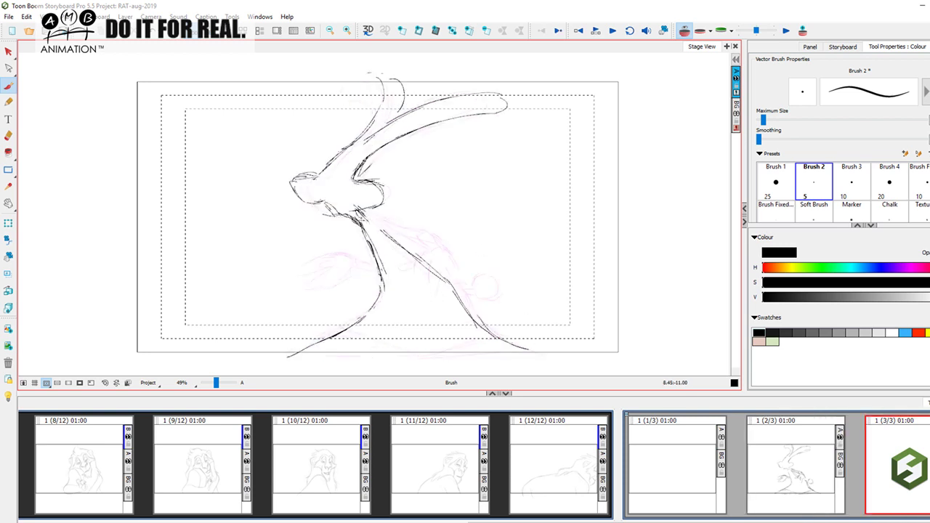
{"action": "key", "text": "f"}
{"action": "mouse_move", "coordinate": [369, 217]}
{"action": "left_mouse_down"}
{"action": "mouse_move", "coordinate": [426, 217]}
{"action": "mouse_move", "coordinate": [445, 244]}
{"action": "mouse_move", "coordinate": [426, 231]}
{"action": "mouse_move", "coordinate": [419, 267]}
{"action": "mouse_move", "coordinate": [429, 258]}
{"action": "left_mouse_up"}
{"action": "key", "text": "g"}
{"action": "key", "text": "."}
{"action": "key", "text": "f"}
{"action": "key", "text": "g"}
{"action": "key", "text": "f"}
{"action": "key", "text": "."}
{"action": "key", "text": "."}
{"action": "key", "text": "."}
{"action": "key", "text": "."}
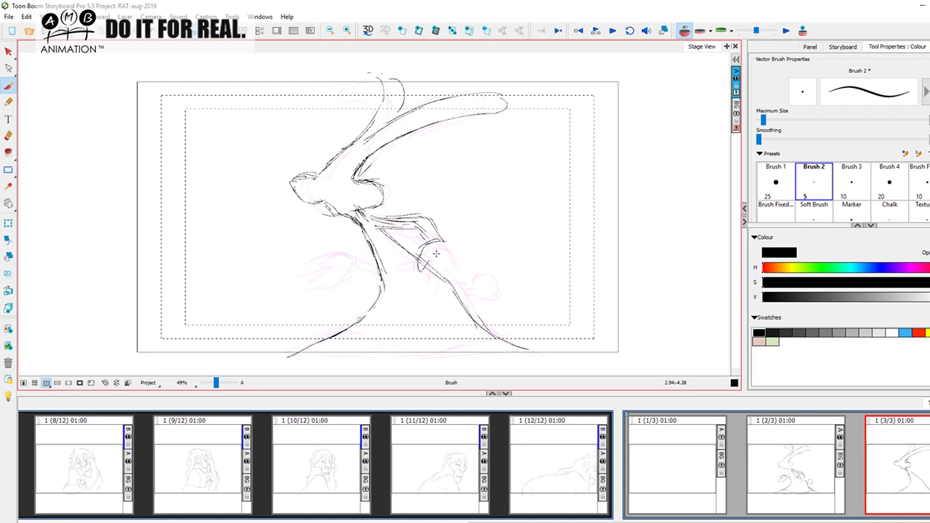
Sketch the fingers of the hand resting on the rabbit's hip, checking them against the neighbouring panel
{"action": "key", "text": "."}
{"action": "key", "text": "."}
{"action": "key", "text": "."}
{"action": "mouse_move", "coordinate": [435, 251]}
{"action": "left_mouse_down"}
{"action": "mouse_move", "coordinate": [442, 273]}
{"action": "mouse_move", "coordinate": [447, 257]}
{"action": "mouse_move", "coordinate": [458, 253]}
{"action": "mouse_move", "coordinate": [459, 264]}
{"action": "left_mouse_up"}
{"action": "left_click_drag", "start_coordinate": [449, 256], "coordinate": [457, 262]}
{"action": "key", "text": "."}
{"action": "key", "text": "."}
Draw the rabbit's open front hand extending from the chest, with its separate fingers
{"action": "left_click_drag", "start_coordinate": [369, 249], "coordinate": [320, 272]}
{"action": "key", "text": "."}
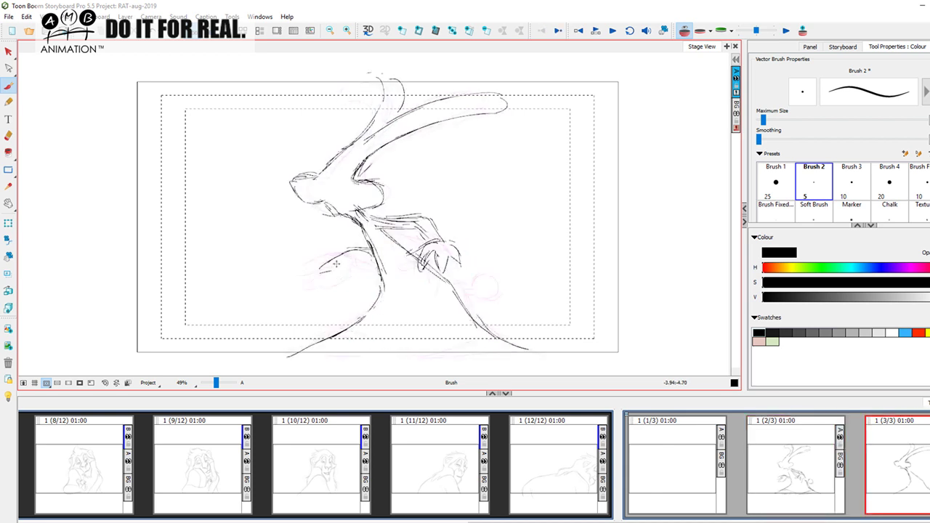
{"action": "mouse_move", "coordinate": [321, 274]}
{"action": "left_mouse_down"}
{"action": "mouse_move", "coordinate": [338, 265]}
{"action": "mouse_move", "coordinate": [331, 282]}
{"action": "mouse_move", "coordinate": [357, 286]}
{"action": "left_mouse_up"}
{"action": "key", "text": "comma"}
{"action": "key", "text": "period"}
{"action": "key", "text": "comma"}
{"action": "key", "text": "period"}
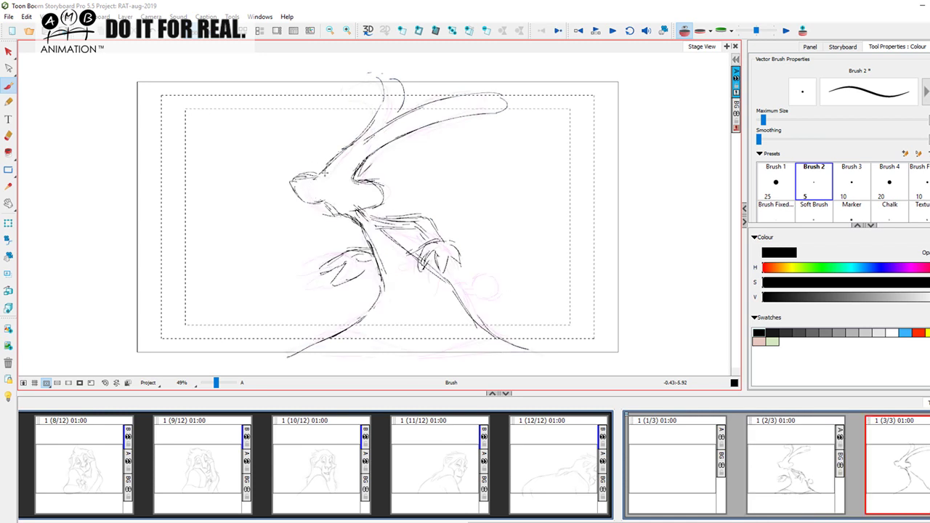
{"action": "key", "text": "comma"}
{"action": "key", "text": "period"}
Sketch the rabbit's raised tail and both long feet at the base of the body
{"action": "mouse_move", "coordinate": [476, 287]}
{"action": "left_mouse_down"}
{"action": "mouse_move", "coordinate": [488, 285]}
{"action": "mouse_move", "coordinate": [490, 303]}
{"action": "mouse_move", "coordinate": [512, 289]}
{"action": "left_mouse_up"}
{"action": "key", "text": "comma"}
{"action": "key", "text": "period"}
{"action": "mouse_move", "coordinate": [360, 317]}
{"action": "left_mouse_down"}
{"action": "mouse_move", "coordinate": [314, 345]}
{"action": "mouse_move", "coordinate": [400, 361]}
{"action": "left_mouse_up"}
{"action": "key", "text": "comma"}
{"action": "key", "text": "period"}
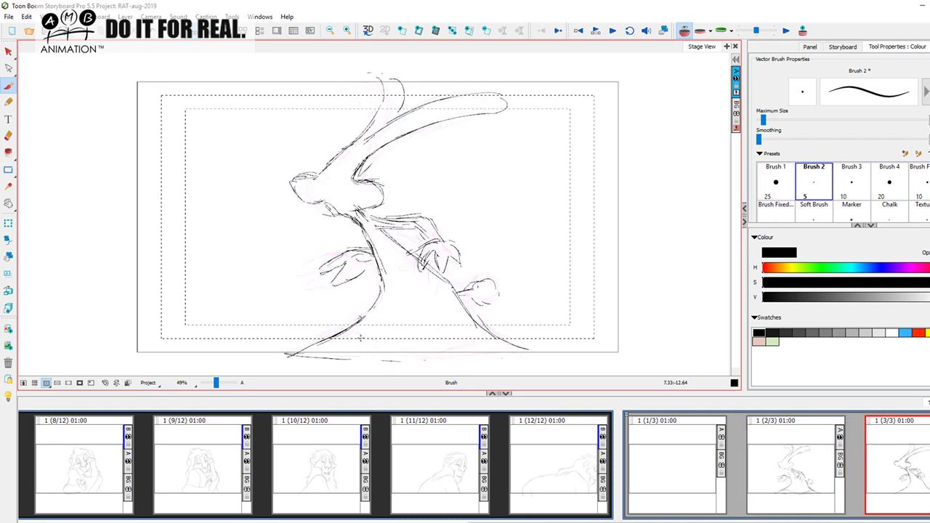
{"action": "mouse_move", "coordinate": [340, 333]}
{"action": "left_mouse_down"}
{"action": "mouse_move", "coordinate": [426, 362]}
{"action": "mouse_move", "coordinate": [491, 332]}
{"action": "left_mouse_up"}
{"action": "key", "text": "comma"}
{"action": "key", "text": "period"}
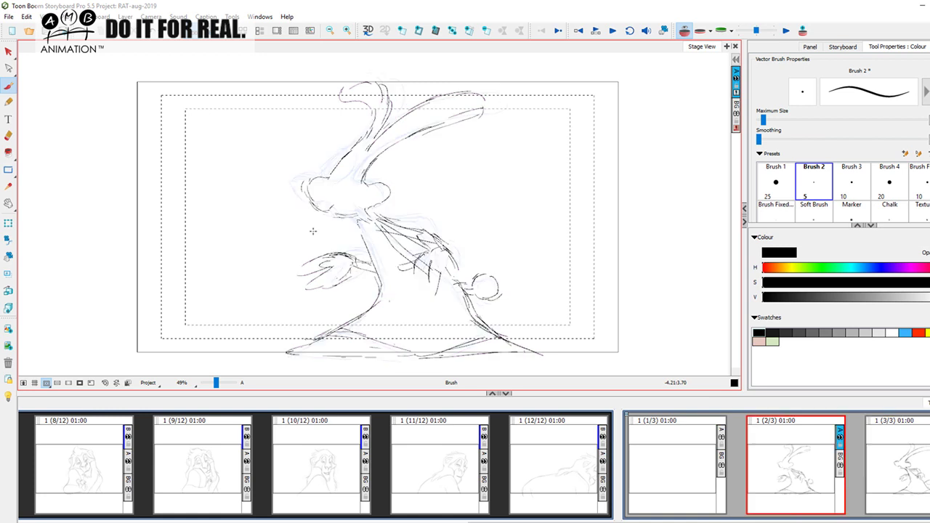
Add eye ovals to the rabbit on panel 2 and matching ones on panel 3
{"action": "left_click", "coordinate": [789, 455]}
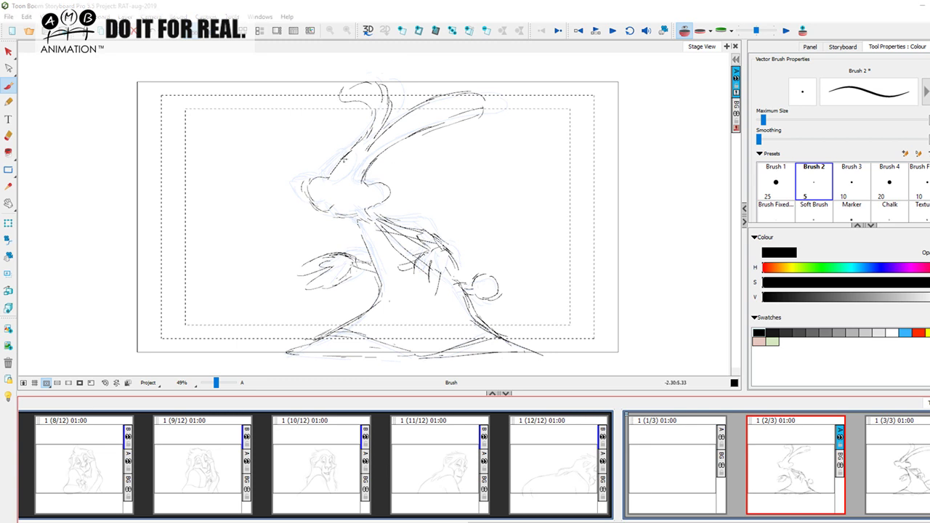
{"action": "left_click", "coordinate": [351, 146]}
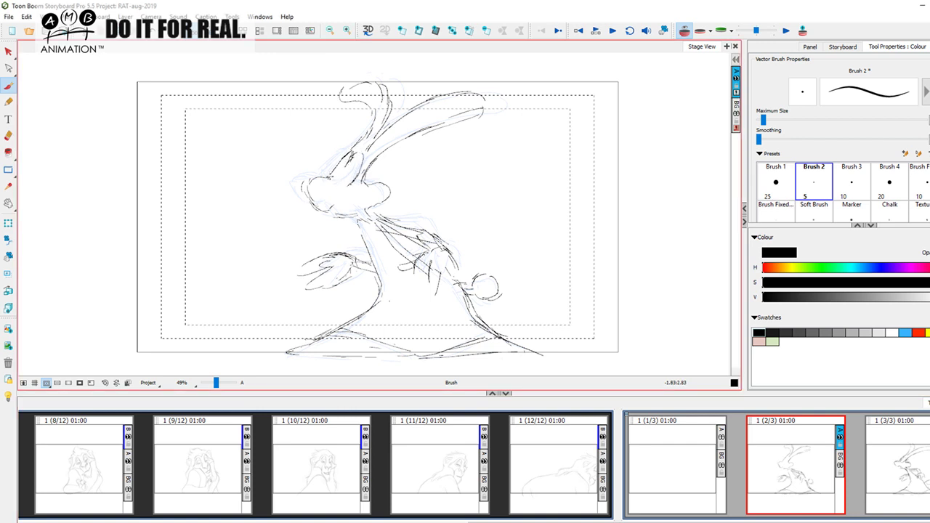
{"action": "mouse_move", "coordinate": [346, 164]}
{"action": "left_mouse_down"}
{"action": "mouse_move", "coordinate": [334, 178]}
{"action": "mouse_move", "coordinate": [342, 186]}
{"action": "left_mouse_up"}
{"action": "left_click", "coordinate": [874, 463]}
{"action": "left_click", "coordinate": [776, 462]}
{"action": "left_click", "coordinate": [881, 460]}
{"action": "left_click", "coordinate": [814, 472]}
{"action": "left_click", "coordinate": [892, 461]}
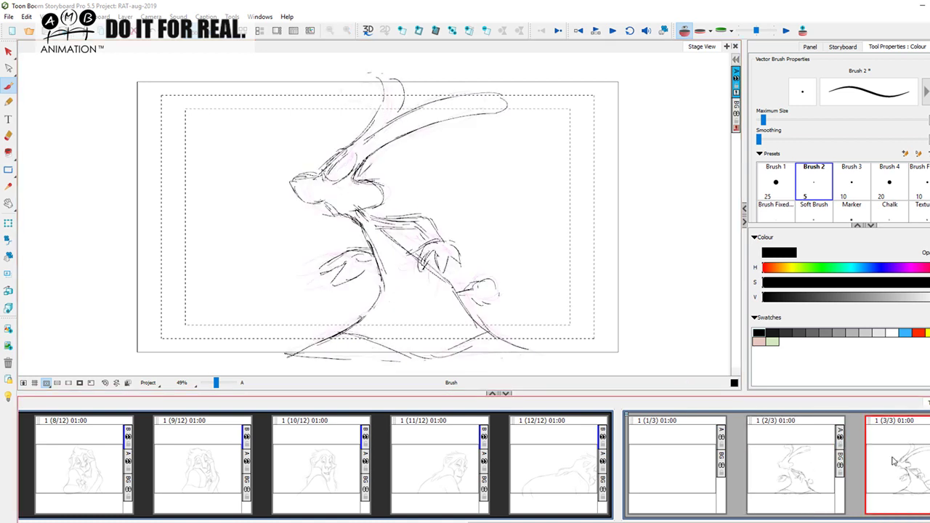
Add a blank fourth panel and sketch the tall eye ovals and cheek curves of a crouched, front-facing rabbit head low in the frame
{"action": "left_click", "coordinate": [402, 30]}
{"action": "left_click", "coordinate": [402, 33]}
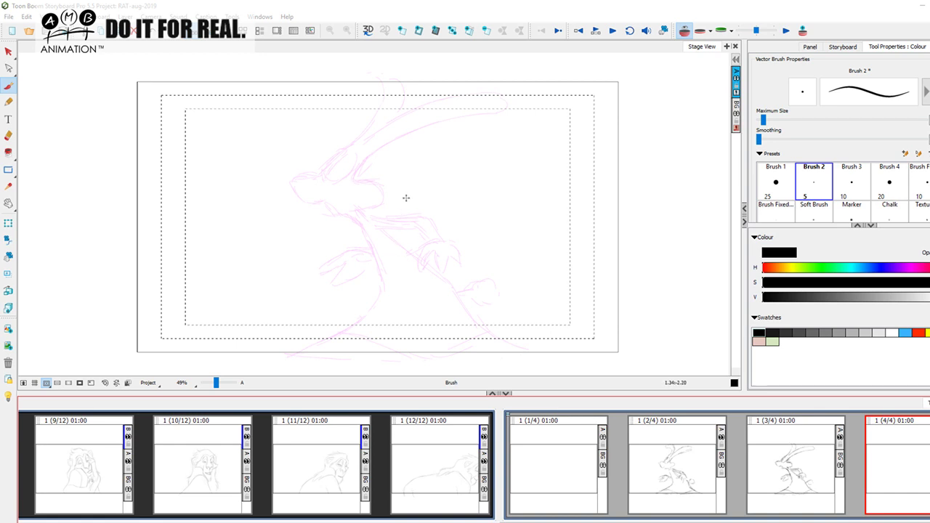
{"action": "mouse_move", "coordinate": [415, 226]}
{"action": "left_mouse_down"}
{"action": "mouse_move", "coordinate": [425, 231]}
{"action": "mouse_move", "coordinate": [411, 266]}
{"action": "left_mouse_up"}
{"action": "key", "text": "f"}
{"action": "key", "text": "g"}
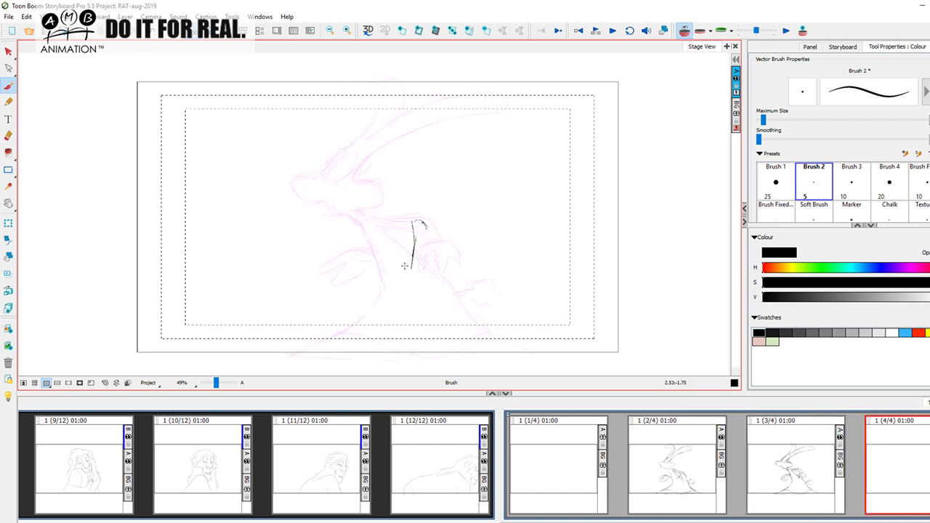
{"action": "mouse_move", "coordinate": [430, 231]}
{"action": "left_mouse_down"}
{"action": "mouse_move", "coordinate": [438, 270]}
{"action": "mouse_move", "coordinate": [392, 253]}
{"action": "mouse_move", "coordinate": [393, 288]}
{"action": "left_mouse_up"}
{"action": "key", "text": "Left"}
{"action": "key", "text": "Right"}
{"action": "key", "text": "Left"}
{"action": "key", "text": "Right"}
{"action": "mouse_move", "coordinate": [433, 251]}
{"action": "left_mouse_down"}
{"action": "mouse_move", "coordinate": [440, 273]}
{"action": "mouse_move", "coordinate": [471, 262]}
{"action": "mouse_move", "coordinate": [444, 299]}
{"action": "left_mouse_up"}
{"action": "key", "text": "Left"}
{"action": "key", "text": "Right"}
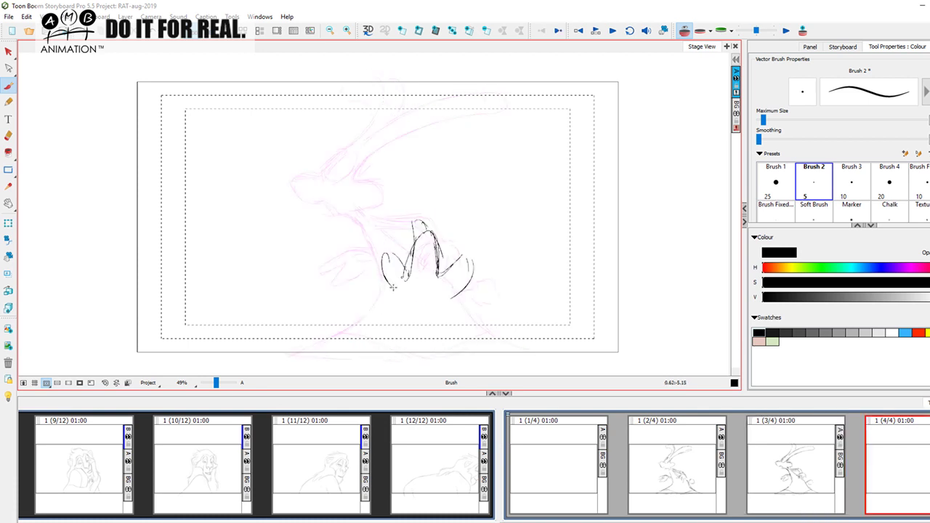
Extend the cheek line and draw the rounded muzzle below the rabbit's eyes, checking it against the previous panel
{"action": "mouse_move", "coordinate": [382, 274]}
{"action": "left_mouse_down"}
{"action": "mouse_move", "coordinate": [418, 305]}
{"action": "mouse_move", "coordinate": [400, 305]}
{"action": "mouse_move", "coordinate": [439, 319]}
{"action": "mouse_move", "coordinate": [406, 303]}
{"action": "mouse_move", "coordinate": [415, 296]}
{"action": "mouse_move", "coordinate": [407, 321]}
{"action": "mouse_move", "coordinate": [404, 309]}
{"action": "mouse_move", "coordinate": [438, 316]}
{"action": "left_mouse_up"}
{"action": "key", "text": "Left"}
{"action": "key", "text": "Right"}
{"action": "key", "text": "Left"}
{"action": "key", "text": "Right"}
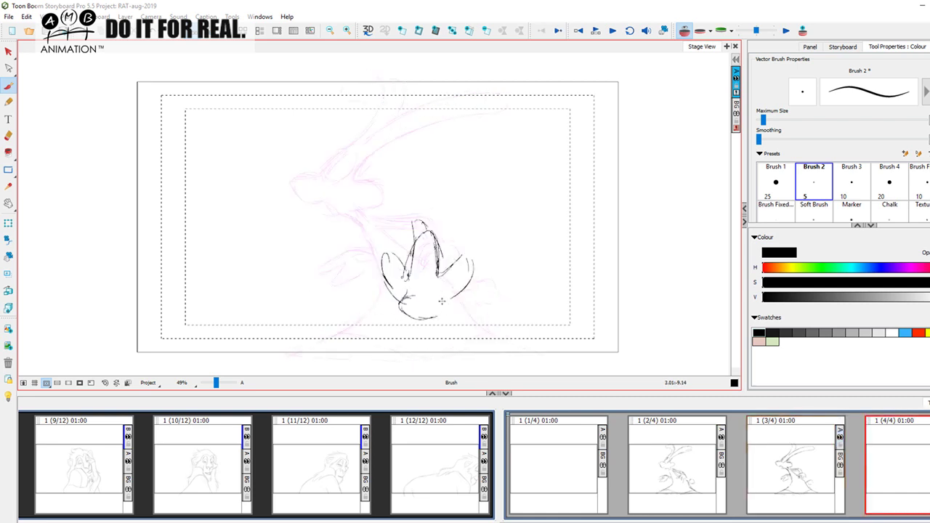
{"action": "mouse_move", "coordinate": [438, 296]}
{"action": "left_mouse_down"}
{"action": "mouse_move", "coordinate": [444, 307]}
{"action": "mouse_move", "coordinate": [426, 316]}
{"action": "left_mouse_up"}
{"action": "key", "text": "Left"}
{"action": "key", "text": "Right"}
Draw two long upright ears in a V shape above the front-facing head, with strokes joining them to the forehead
{"action": "left_click_drag", "start_coordinate": [423, 240], "coordinate": [416, 220]}
{"action": "left_click_drag", "start_coordinate": [377, 112], "coordinate": [411, 210]}
{"action": "key", "text": "Left"}
{"action": "key", "text": "Right"}
{"action": "mouse_move", "coordinate": [354, 95]}
{"action": "left_mouse_down"}
{"action": "mouse_move", "coordinate": [385, 96]}
{"action": "mouse_move", "coordinate": [381, 84]}
{"action": "mouse_move", "coordinate": [409, 153]}
{"action": "left_mouse_up"}
{"action": "mouse_move", "coordinate": [387, 88]}
{"action": "left_mouse_down"}
{"action": "mouse_move", "coordinate": [409, 152]}
{"action": "mouse_move", "coordinate": [398, 96]}
{"action": "mouse_move", "coordinate": [416, 155]}
{"action": "mouse_move", "coordinate": [411, 126]}
{"action": "mouse_move", "coordinate": [416, 153]}
{"action": "mouse_move", "coordinate": [432, 94]}
{"action": "mouse_move", "coordinate": [432, 106]}
{"action": "mouse_move", "coordinate": [452, 85]}
{"action": "mouse_move", "coordinate": [464, 118]}
{"action": "left_mouse_up"}
{"action": "mouse_move", "coordinate": [458, 82]}
{"action": "left_mouse_down"}
{"action": "mouse_move", "coordinate": [434, 102]}
{"action": "mouse_move", "coordinate": [454, 88]}
{"action": "mouse_move", "coordinate": [444, 138]}
{"action": "left_mouse_up"}
{"action": "left_click_drag", "start_coordinate": [462, 107], "coordinate": [436, 180]}
{"action": "left_click_drag", "start_coordinate": [446, 146], "coordinate": [434, 184]}
{"action": "left_click_drag", "start_coordinate": [417, 149], "coordinate": [416, 201]}
{"action": "left_click_drag", "start_coordinate": [407, 202], "coordinate": [419, 235]}
{"action": "key", "text": "f"}
{"action": "key", "text": "g"}
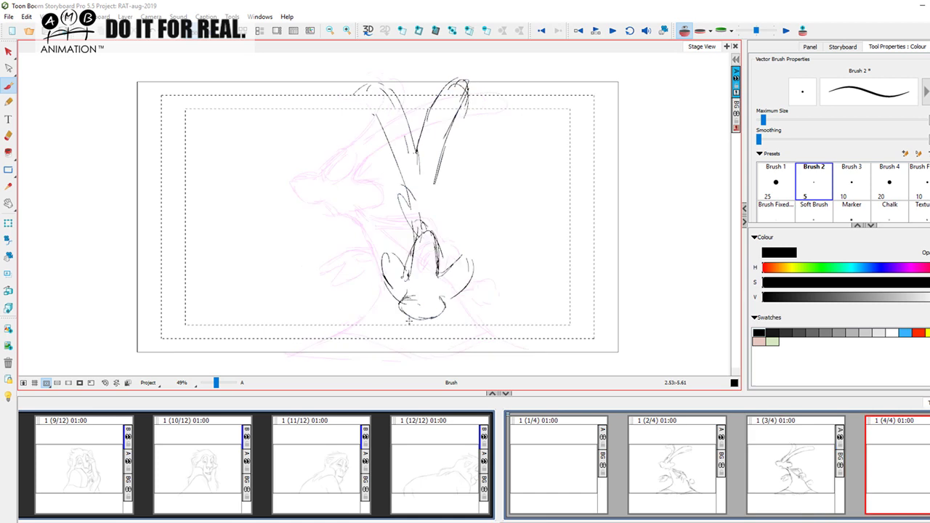
Sketch the rabbit's spread legs and long feet on both sides below the muzzle
{"action": "mouse_move", "coordinate": [398, 310]}
{"action": "left_mouse_down"}
{"action": "mouse_move", "coordinate": [361, 318]}
{"action": "mouse_move", "coordinate": [331, 349]}
{"action": "left_mouse_up"}
{"action": "key", "text": "f"}
{"action": "key", "text": "g"}
{"action": "mouse_move", "coordinate": [459, 305]}
{"action": "left_mouse_down"}
{"action": "mouse_move", "coordinate": [516, 335]}
{"action": "mouse_move", "coordinate": [452, 355]}
{"action": "left_mouse_up"}
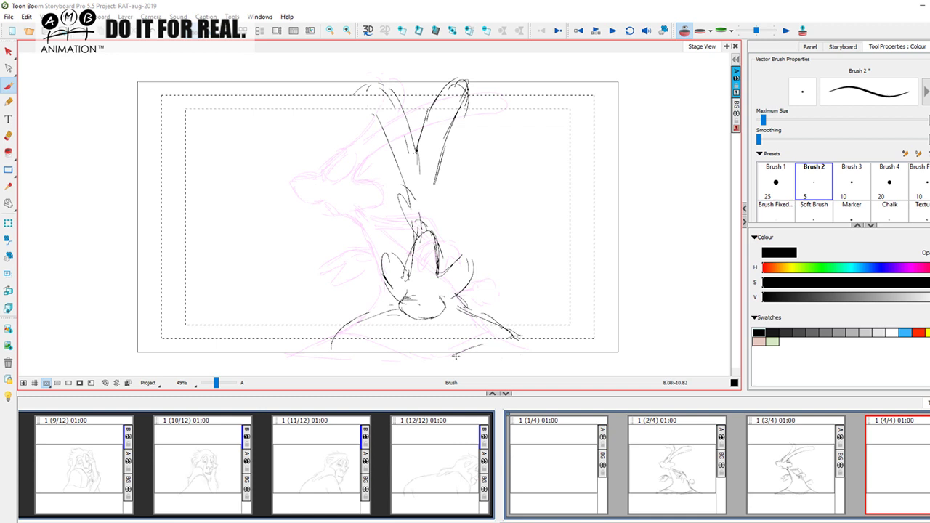
{"action": "left_click_drag", "start_coordinate": [364, 335], "coordinate": [421, 357]}
{"action": "key", "text": "f"}
{"action": "key", "text": "g"}
{"action": "left_click_drag", "start_coordinate": [346, 331], "coordinate": [301, 353]}
{"action": "left_click_drag", "start_coordinate": [356, 330], "coordinate": [298, 354]}
{"action": "left_click_drag", "start_coordinate": [288, 360], "coordinate": [396, 364]}
{"action": "left_click_drag", "start_coordinate": [503, 336], "coordinate": [555, 355]}
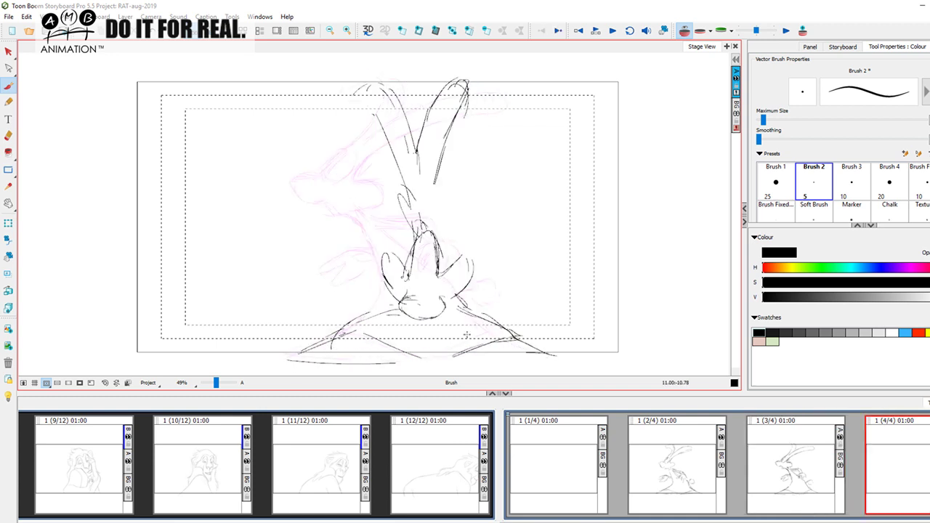
Draw the bent arm and drooping hand on the left side of the crouched rabbit's head
{"action": "mouse_move", "coordinate": [385, 256]}
{"action": "left_mouse_down"}
{"action": "mouse_move", "coordinate": [359, 237]}
{"action": "mouse_move", "coordinate": [320, 266]}
{"action": "left_mouse_up"}
{"action": "mouse_move", "coordinate": [355, 221]}
{"action": "left_mouse_down"}
{"action": "mouse_move", "coordinate": [378, 247]}
{"action": "mouse_move", "coordinate": [350, 231]}
{"action": "mouse_move", "coordinate": [325, 263]}
{"action": "mouse_move", "coordinate": [347, 264]}
{"action": "left_mouse_up"}
{"action": "key", "text": "f"}
{"action": "key", "text": "g"}
{"action": "mouse_move", "coordinate": [347, 265]}
{"action": "left_mouse_down"}
{"action": "mouse_move", "coordinate": [318, 264]}
{"action": "mouse_move", "coordinate": [321, 297]}
{"action": "left_mouse_up"}
{"action": "mouse_move", "coordinate": [345, 263]}
{"action": "left_mouse_down"}
{"action": "mouse_move", "coordinate": [352, 282]}
{"action": "mouse_move", "coordinate": [341, 298]}
{"action": "left_mouse_up"}
{"action": "key", "text": "f"}
{"action": "key", "text": "g"}
Draw the matching bent arm and curled hand on the right side of the crouched rabbit's head
{"action": "mouse_move", "coordinate": [461, 259]}
{"action": "left_mouse_down"}
{"action": "mouse_move", "coordinate": [491, 232]}
{"action": "mouse_move", "coordinate": [491, 245]}
{"action": "mouse_move", "coordinate": [527, 274]}
{"action": "left_mouse_up"}
{"action": "mouse_move", "coordinate": [484, 235]}
{"action": "left_mouse_down"}
{"action": "mouse_move", "coordinate": [518, 261]}
{"action": "mouse_move", "coordinate": [494, 240]}
{"action": "mouse_move", "coordinate": [514, 273]}
{"action": "mouse_move", "coordinate": [500, 262]}
{"action": "mouse_move", "coordinate": [504, 277]}
{"action": "mouse_move", "coordinate": [516, 274]}
{"action": "mouse_move", "coordinate": [498, 276]}
{"action": "mouse_move", "coordinate": [503, 314]}
{"action": "left_mouse_up"}
{"action": "left_click_drag", "start_coordinate": [524, 282], "coordinate": [516, 301]}
{"action": "key", "text": "f"}
{"action": "key", "text": "Right"}
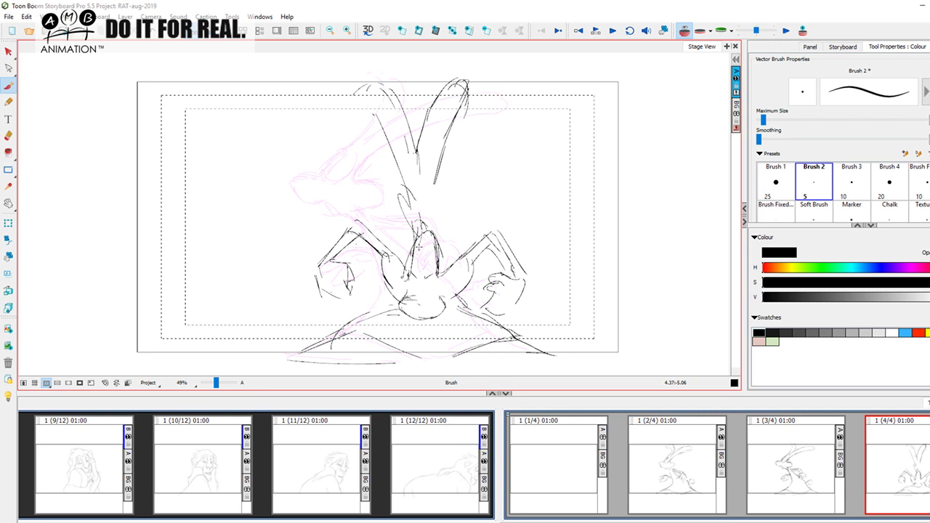
Extend the inner and outer ear lines down toward the top of the head
{"action": "left_click_drag", "start_coordinate": [426, 228], "coordinate": [407, 185]}
{"action": "mouse_move", "coordinate": [411, 147]}
{"action": "left_mouse_down"}
{"action": "mouse_move", "coordinate": [417, 195]}
{"action": "mouse_move", "coordinate": [416, 151]}
{"action": "left_mouse_up"}
{"action": "left_click_drag", "start_coordinate": [443, 151], "coordinate": [439, 213]}
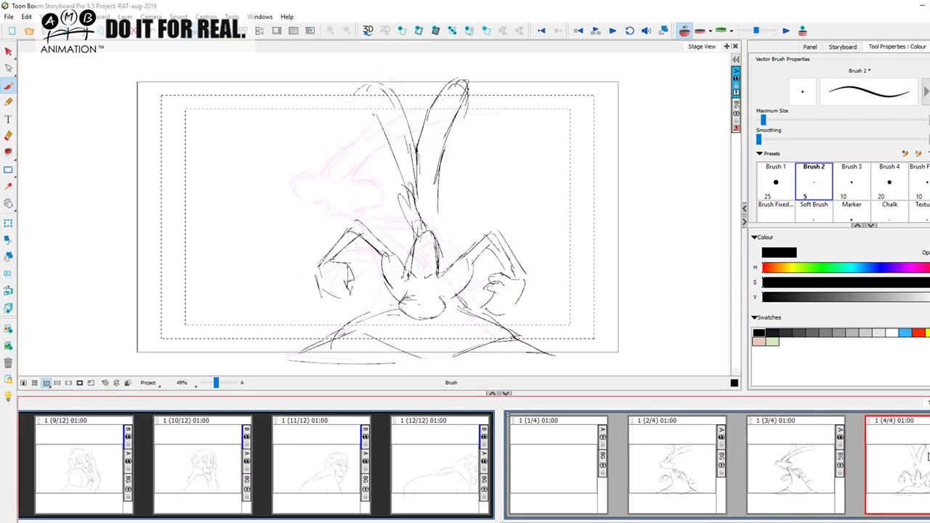
Flip between panel 4 and the preceding panels to compare the crouched pose with the earlier ones
{"action": "key", "text": "Left"}
{"action": "key", "text": "Right"}
{"action": "key", "text": "Left"}
{"action": "key", "text": "Right"}
{"action": "key", "text": "Left"}
{"action": "key", "text": "Left"}
{"action": "key", "text": "Right"}
{"action": "key", "text": "Right"}
Select the whole drawing on panel 4 and scale it down slightly from its upper-right corner
{"action": "key", "text": "alt+s"}
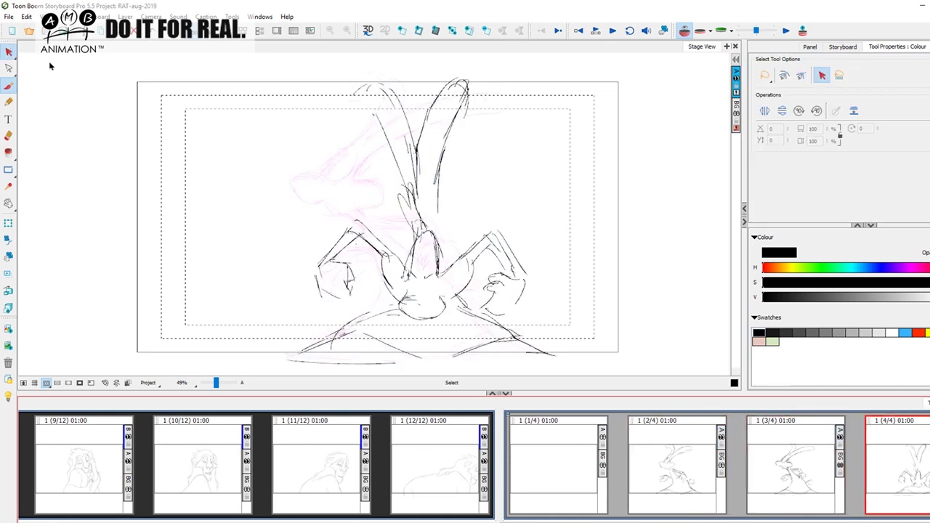
{"action": "key", "text": "ctrl+a"}
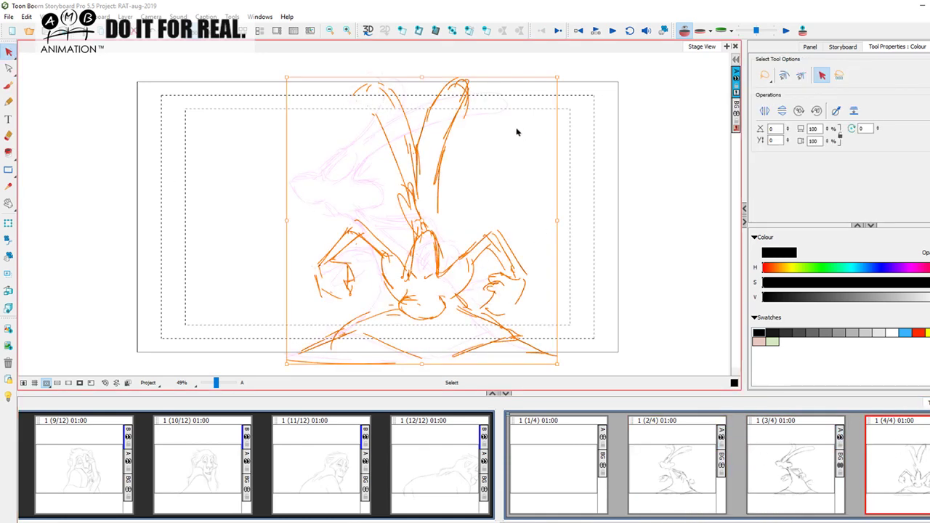
{"action": "left_click_drag", "start_coordinate": [557, 72], "coordinate": [552, 87]}
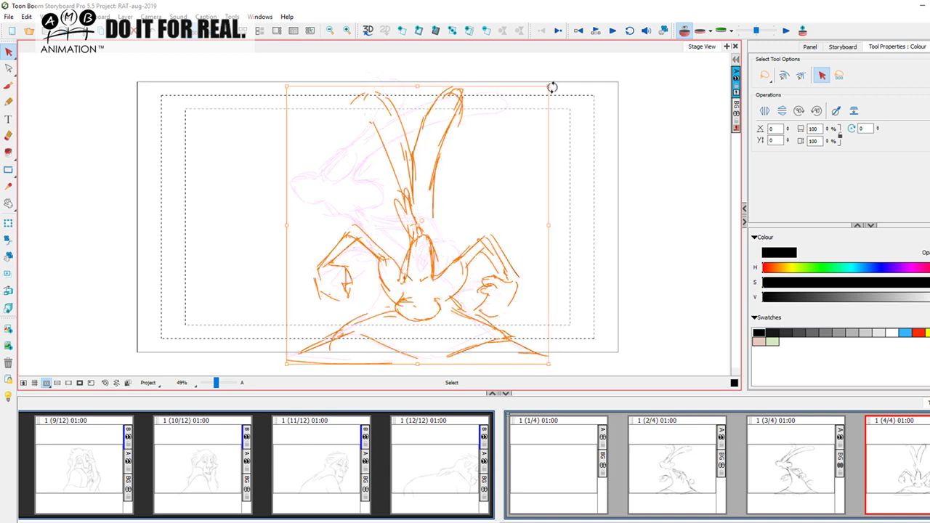
{"action": "left_click_drag", "start_coordinate": [498, 331], "coordinate": [500, 320]}
{"action": "left_click", "coordinate": [638, 304]}
Switch back and forth among panels 2, 3 and 4 to check how the rabbit poses play in sequence
{"action": "left_click", "coordinate": [688, 470]}
{"action": "left_click", "coordinate": [757, 465]}
{"action": "left_click", "coordinate": [679, 478]}
{"action": "left_click", "coordinate": [753, 455]}
{"action": "left_click", "coordinate": [679, 471]}
{"action": "left_click", "coordinate": [799, 459]}
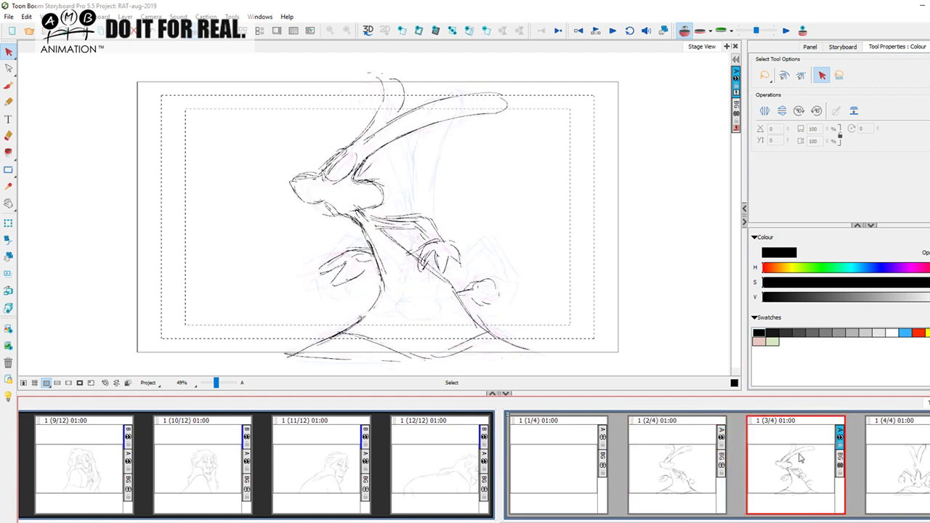
{"action": "left_click", "coordinate": [900, 460]}
{"action": "left_click", "coordinate": [705, 466]}
{"action": "left_click", "coordinate": [790, 470]}
{"action": "left_click", "coordinate": [877, 457]}
{"action": "left_click", "coordinate": [795, 462]}
{"action": "left_click", "coordinate": [898, 447]}
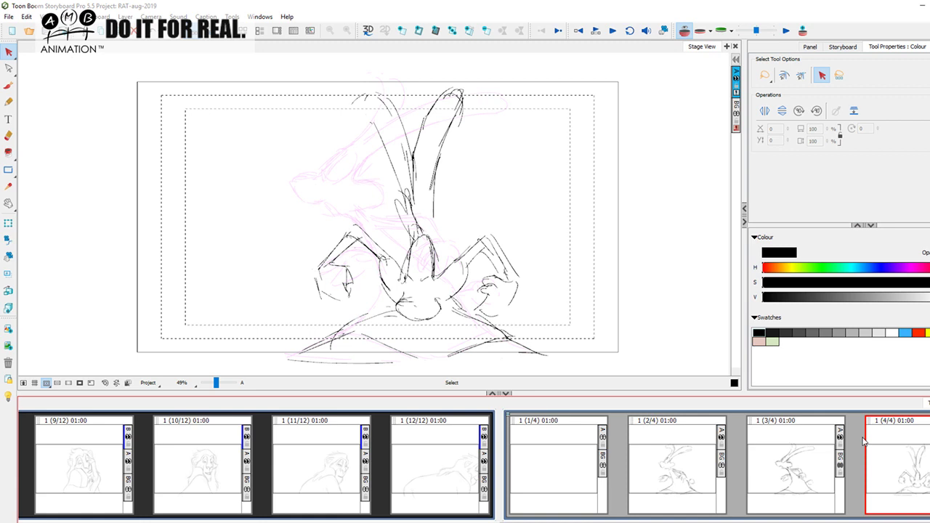
Add a blank fifth panel, review panels 3 and 4, and return to the new panel with the Brush tool
{"action": "left_click", "coordinate": [403, 32]}
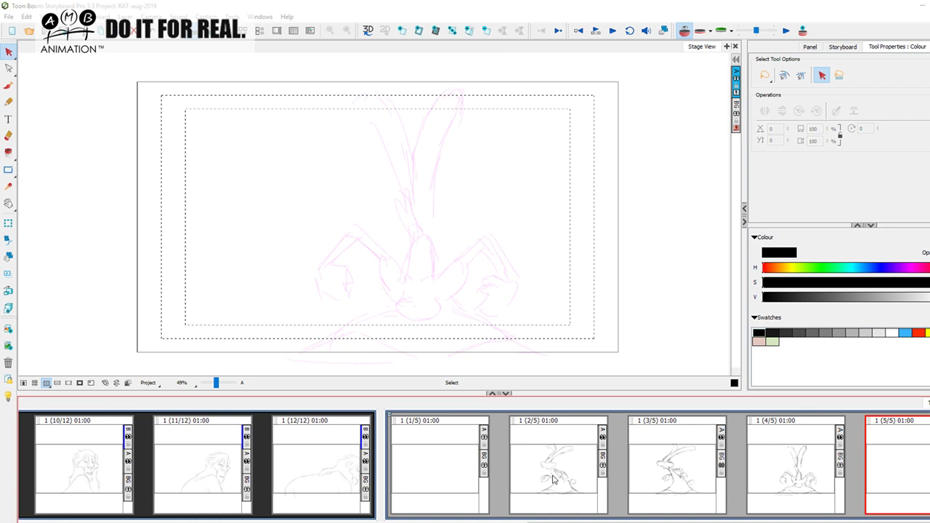
{"action": "left_click", "coordinate": [672, 469]}
{"action": "left_click", "coordinate": [774, 460]}
{"action": "left_click", "coordinate": [903, 463]}
{"action": "left_click", "coordinate": [8, 85]}
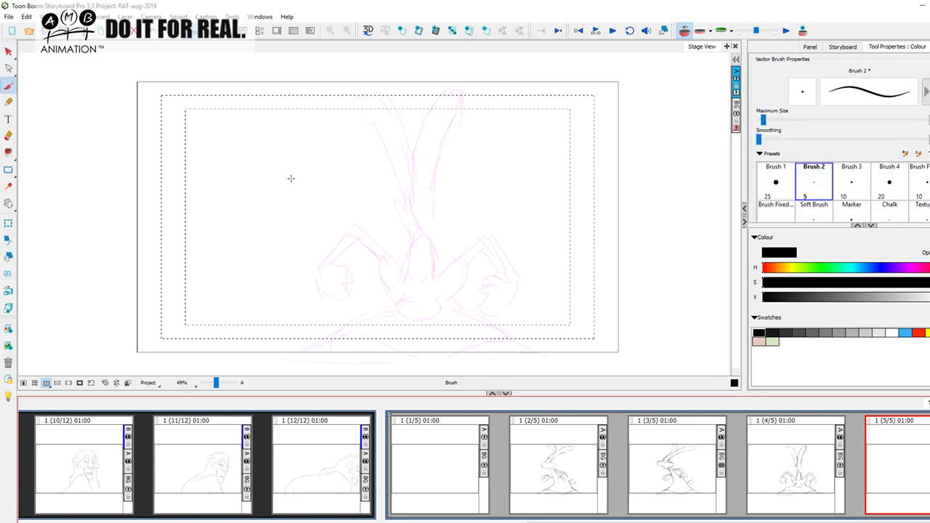
Sketch the nose, snout and opened mouth of a side-view rabbit head in the left part of panel 5, flipping against panel 4
{"action": "mouse_move", "coordinate": [281, 178]}
{"action": "left_mouse_down"}
{"action": "mouse_move", "coordinate": [307, 155]}
{"action": "mouse_move", "coordinate": [317, 174]}
{"action": "mouse_move", "coordinate": [290, 158]}
{"action": "mouse_move", "coordinate": [306, 185]}
{"action": "mouse_move", "coordinate": [339, 177]}
{"action": "left_mouse_up"}
{"action": "key", "text": "f"}
{"action": "key", "text": "g"}
{"action": "key", "text": "f"}
{"action": "key", "text": "g"}
{"action": "mouse_move", "coordinate": [286, 164]}
{"action": "left_mouse_down"}
{"action": "mouse_move", "coordinate": [259, 190]}
{"action": "mouse_move", "coordinate": [248, 182]}
{"action": "mouse_move", "coordinate": [233, 192]}
{"action": "mouse_move", "coordinate": [262, 211]}
{"action": "mouse_move", "coordinate": [238, 180]}
{"action": "mouse_move", "coordinate": [257, 187]}
{"action": "mouse_move", "coordinate": [254, 207]}
{"action": "mouse_move", "coordinate": [289, 238]}
{"action": "left_mouse_up"}
{"action": "key", "text": "f"}
{"action": "key", "text": "g"}
{"action": "key", "text": "f"}
{"action": "key", "text": "g"}
{"action": "key", "text": "f"}
{"action": "key", "text": "g"}
{"action": "key", "text": "f"}
{"action": "key", "text": "g"}
{"action": "key", "text": "f"}
{"action": "key", "text": "g"}
Finish the dropped lower jaw and sketch the eye and brow shapes behind the snout
{"action": "mouse_move", "coordinate": [288, 205]}
{"action": "left_mouse_down"}
{"action": "mouse_move", "coordinate": [323, 237]}
{"action": "mouse_move", "coordinate": [292, 258]}
{"action": "mouse_move", "coordinate": [315, 263]}
{"action": "mouse_move", "coordinate": [324, 246]}
{"action": "left_mouse_up"}
{"action": "key", "text": "f"}
{"action": "key", "text": "g"}
{"action": "mouse_move", "coordinate": [307, 175]}
{"action": "left_mouse_down"}
{"action": "mouse_move", "coordinate": [342, 165]}
{"action": "mouse_move", "coordinate": [336, 178]}
{"action": "left_mouse_up"}
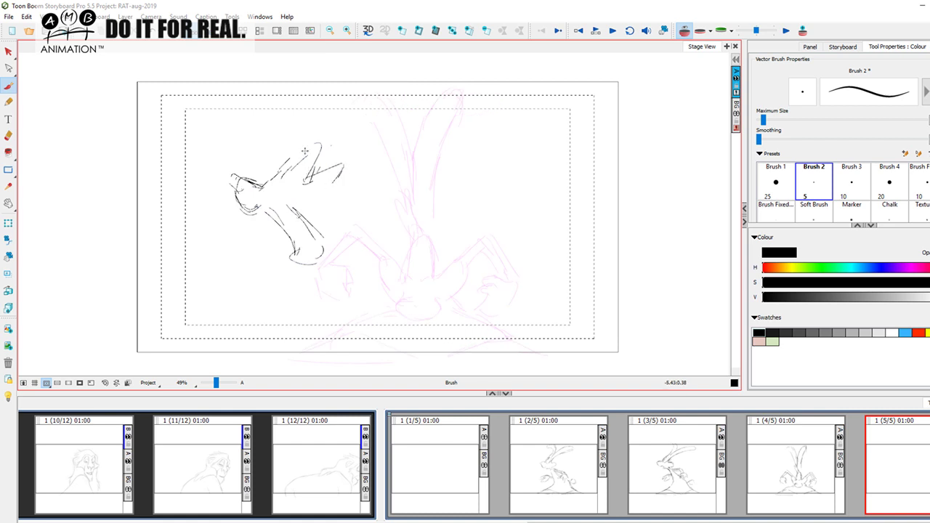
Add the first ear strokes above the head and the curves at the back of the head and neck
{"action": "left_click_drag", "start_coordinate": [329, 67], "coordinate": [325, 89]}
{"action": "left_click_drag", "start_coordinate": [328, 133], "coordinate": [356, 96]}
{"action": "key", "text": "f"}
{"action": "key", "text": "g"}
{"action": "left_click_drag", "start_coordinate": [319, 199], "coordinate": [311, 200]}
{"action": "mouse_move", "coordinate": [323, 186]}
{"action": "left_mouse_down"}
{"action": "mouse_move", "coordinate": [304, 198]}
{"action": "mouse_move", "coordinate": [326, 225]}
{"action": "left_mouse_up"}
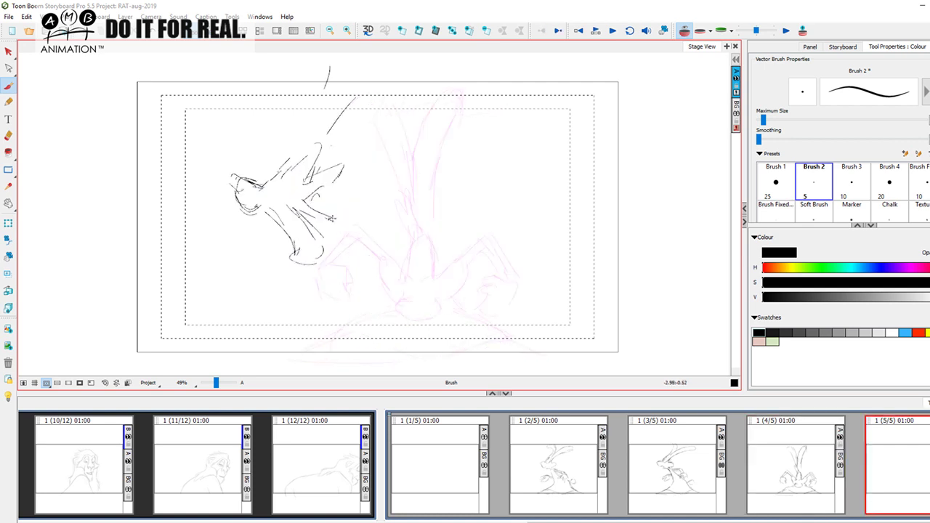
Draw the back and belly lines of the rabbit's stretched torso, running diagonally down from the neck
{"action": "left_click_drag", "start_coordinate": [377, 228], "coordinate": [389, 230]}
{"action": "left_click_drag", "start_coordinate": [335, 220], "coordinate": [425, 248]}
{"action": "key", "text": "Left"}
{"action": "key", "text": "Right"}
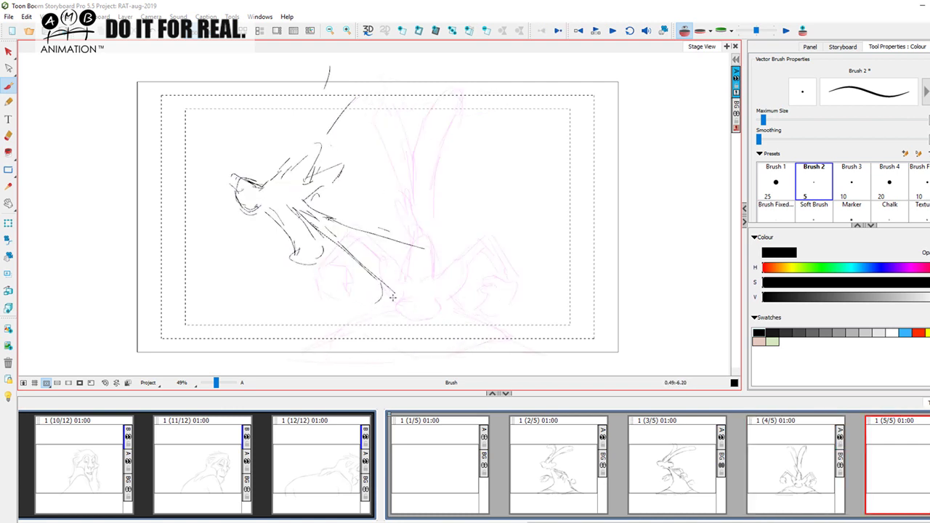
Sketch the forward leg below the torso, with its long foot reaching under the jaw
{"action": "mouse_move", "coordinate": [382, 296]}
{"action": "left_mouse_down"}
{"action": "mouse_move", "coordinate": [340, 286]}
{"action": "mouse_move", "coordinate": [359, 322]}
{"action": "mouse_move", "coordinate": [378, 332]}
{"action": "left_mouse_up"}
{"action": "key", "text": "Left"}
{"action": "key", "text": "Right"}
{"action": "mouse_move", "coordinate": [377, 298]}
{"action": "left_mouse_down"}
{"action": "mouse_move", "coordinate": [327, 285]}
{"action": "mouse_move", "coordinate": [311, 297]}
{"action": "mouse_move", "coordinate": [412, 346]}
{"action": "mouse_move", "coordinate": [425, 343]}
{"action": "mouse_move", "coordinate": [431, 316]}
{"action": "left_mouse_up"}
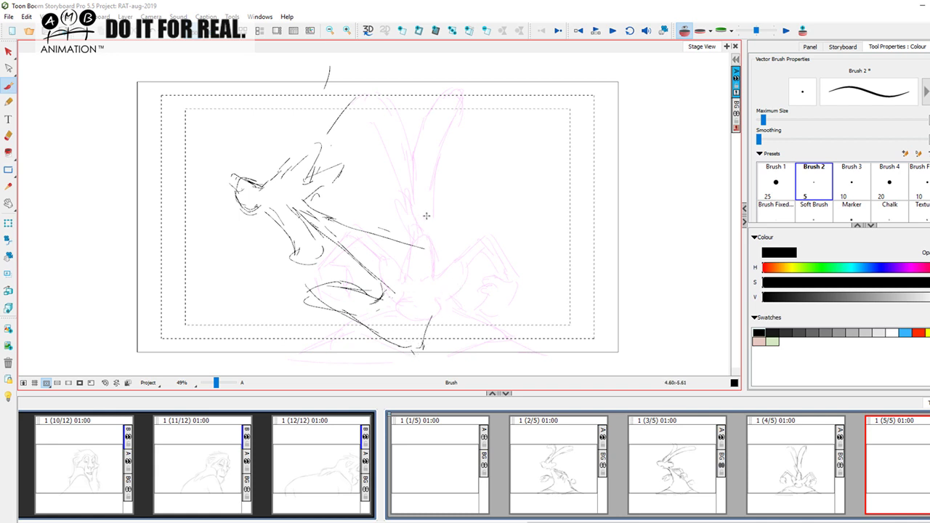
{"action": "key", "text": "Left"}
{"action": "key", "text": "Right"}
Draw the rounded rump and the trailing leg, ending in a long foot raised behind the body
{"action": "left_click_drag", "start_coordinate": [442, 229], "coordinate": [466, 229]}
{"action": "mouse_move", "coordinate": [470, 238]}
{"action": "left_mouse_down"}
{"action": "mouse_move", "coordinate": [479, 262]}
{"action": "mouse_move", "coordinate": [511, 269]}
{"action": "left_mouse_up"}
{"action": "key", "text": "Left"}
{"action": "key", "text": "Right"}
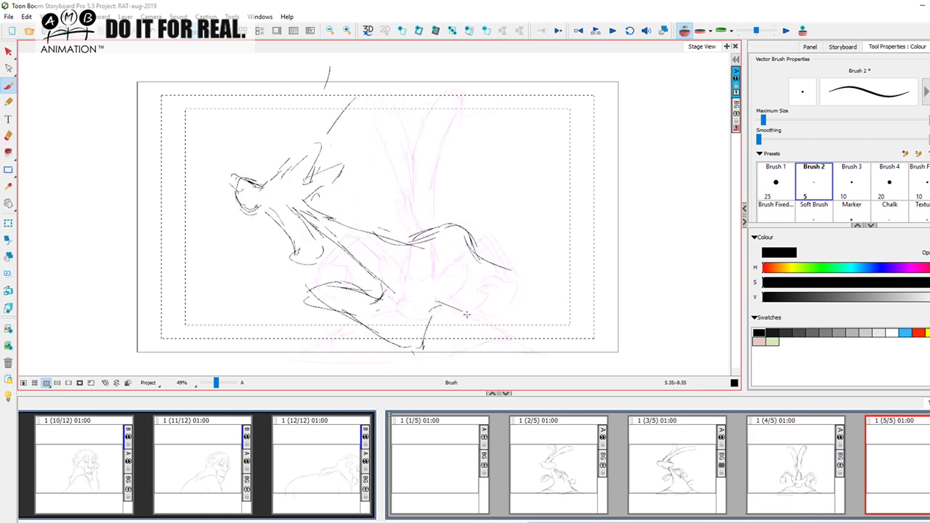
{"action": "key", "text": "Left"}
{"action": "key", "text": "Right"}
{"action": "mouse_move", "coordinate": [510, 263]}
{"action": "left_mouse_down"}
{"action": "mouse_move", "coordinate": [561, 226]}
{"action": "mouse_move", "coordinate": [563, 259]}
{"action": "mouse_move", "coordinate": [571, 250]}
{"action": "mouse_move", "coordinate": [535, 305]}
{"action": "left_mouse_up"}
{"action": "mouse_move", "coordinate": [555, 269]}
{"action": "left_mouse_down"}
{"action": "mouse_move", "coordinate": [523, 323]}
{"action": "mouse_move", "coordinate": [486, 316]}
{"action": "mouse_move", "coordinate": [521, 325]}
{"action": "left_mouse_up"}
{"action": "left_click_drag", "start_coordinate": [506, 275], "coordinate": [537, 244]}
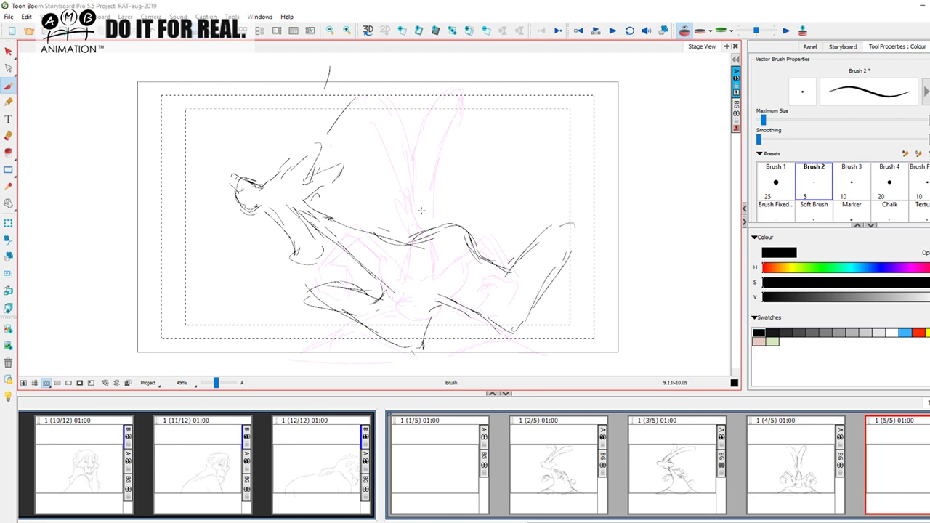
Draw a short stem and fluffy round tail rising from the rabbit's rump
{"action": "mouse_move", "coordinate": [462, 225]}
{"action": "left_mouse_down"}
{"action": "mouse_move", "coordinate": [458, 198]}
{"action": "mouse_move", "coordinate": [481, 208]}
{"action": "mouse_move", "coordinate": [470, 214]}
{"action": "mouse_move", "coordinate": [479, 212]}
{"action": "mouse_move", "coordinate": [458, 188]}
{"action": "mouse_move", "coordinate": [476, 191]}
{"action": "left_mouse_up"}
{"action": "key", "text": "Left"}
{"action": "key", "text": "Right"}
{"action": "key", "text": "Left"}
{"action": "key", "text": "Right"}
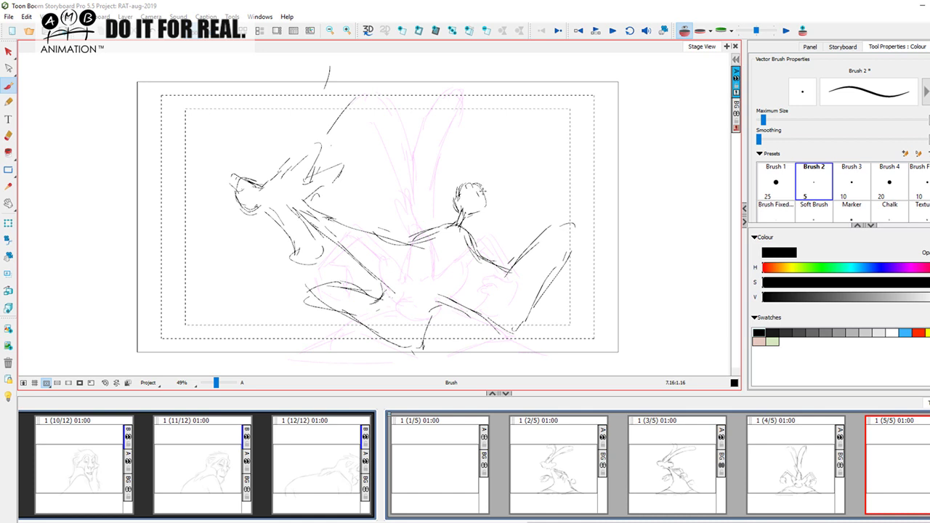
{"action": "left_click_drag", "start_coordinate": [487, 195], "coordinate": [466, 216]}
{"action": "key", "text": "f"}
{"action": "key", "text": "g"}
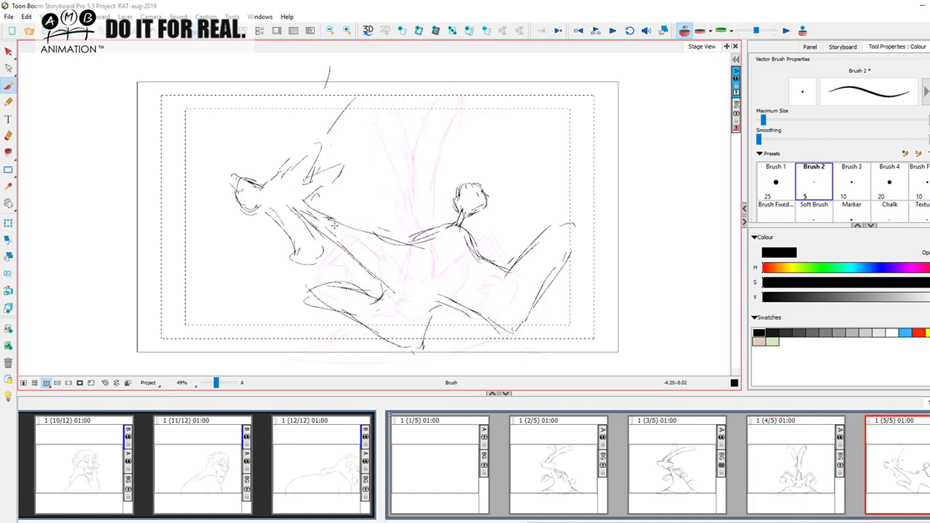
Sketch the long arm trailing back across the torso and the hand with spread fingers near the hip
{"action": "left_click_drag", "start_coordinate": [331, 217], "coordinate": [405, 265]}
{"action": "mouse_move", "coordinate": [329, 220]}
{"action": "left_mouse_down"}
{"action": "mouse_move", "coordinate": [387, 261]}
{"action": "mouse_move", "coordinate": [416, 267]}
{"action": "left_mouse_up"}
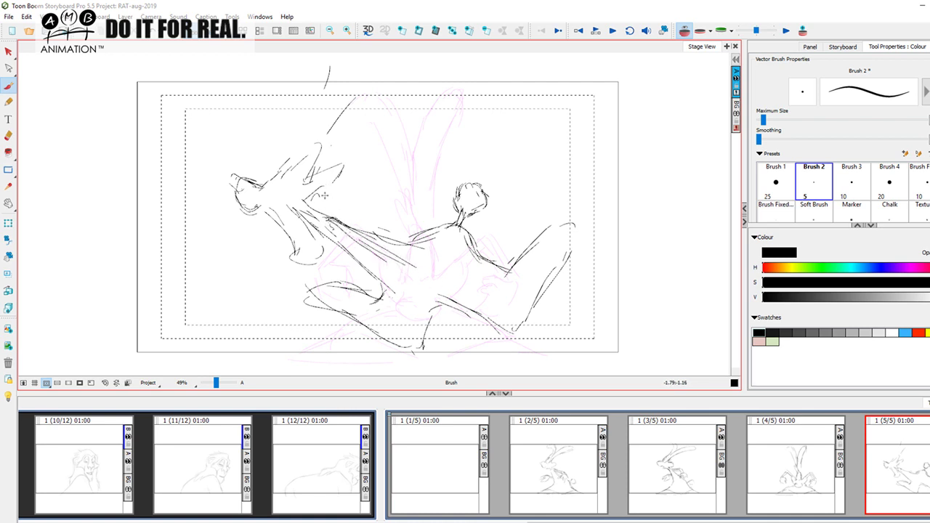
{"action": "mouse_move", "coordinate": [340, 223]}
{"action": "left_mouse_down"}
{"action": "mouse_move", "coordinate": [437, 275]}
{"action": "mouse_move", "coordinate": [446, 289]}
{"action": "left_mouse_up"}
{"action": "left_click_drag", "start_coordinate": [404, 253], "coordinate": [445, 283]}
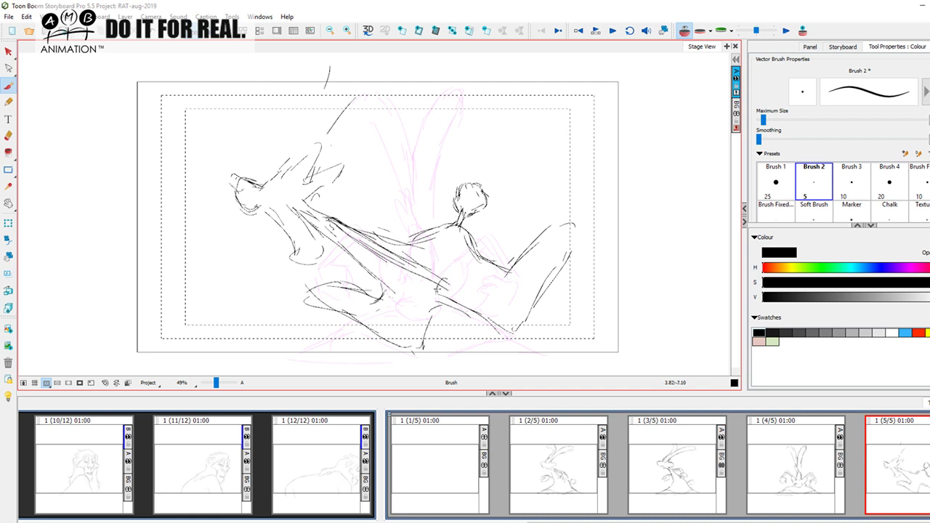
{"action": "mouse_move", "coordinate": [449, 288]}
{"action": "left_mouse_down"}
{"action": "mouse_move", "coordinate": [438, 307]}
{"action": "mouse_move", "coordinate": [460, 251]}
{"action": "mouse_move", "coordinate": [469, 292]}
{"action": "mouse_move", "coordinate": [494, 266]}
{"action": "mouse_move", "coordinate": [481, 296]}
{"action": "mouse_move", "coordinate": [507, 278]}
{"action": "mouse_move", "coordinate": [478, 306]}
{"action": "left_mouse_up"}
{"action": "mouse_move", "coordinate": [470, 260]}
{"action": "left_mouse_down"}
{"action": "mouse_move", "coordinate": [465, 283]}
{"action": "mouse_move", "coordinate": [441, 311]}
{"action": "mouse_move", "coordinate": [430, 308]}
{"action": "mouse_move", "coordinate": [478, 313]}
{"action": "left_mouse_up"}
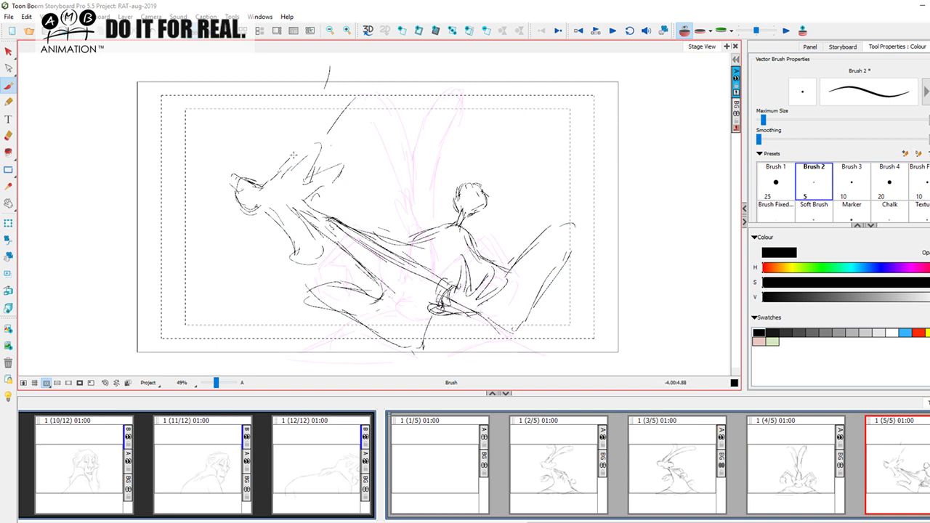
Draw the long ears sweeping up and back from the head, touch up the snout and compare the pose with panel 4
{"action": "mouse_move", "coordinate": [309, 146]}
{"action": "left_mouse_down"}
{"action": "mouse_move", "coordinate": [323, 100]}
{"action": "mouse_move", "coordinate": [311, 145]}
{"action": "mouse_move", "coordinate": [355, 72]}
{"action": "left_mouse_up"}
{"action": "mouse_move", "coordinate": [328, 114]}
{"action": "left_mouse_down"}
{"action": "mouse_move", "coordinate": [345, 86]}
{"action": "mouse_move", "coordinate": [392, 63]}
{"action": "left_mouse_up"}
{"action": "left_click_drag", "start_coordinate": [323, 144], "coordinate": [357, 101]}
{"action": "mouse_move", "coordinate": [369, 68]}
{"action": "left_mouse_down"}
{"action": "mouse_move", "coordinate": [326, 126]}
{"action": "mouse_move", "coordinate": [363, 90]}
{"action": "left_mouse_up"}
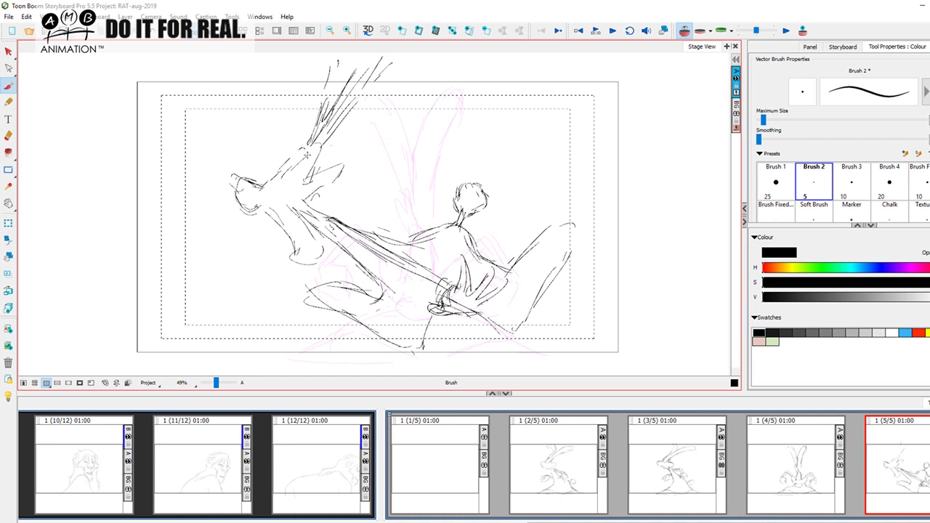
{"action": "key", "text": "f"}
{"action": "key", "text": "g"}
{"action": "mouse_move", "coordinate": [273, 183]}
{"action": "left_mouse_down"}
{"action": "mouse_move", "coordinate": [301, 160]}
{"action": "mouse_move", "coordinate": [286, 186]}
{"action": "mouse_move", "coordinate": [296, 154]}
{"action": "mouse_move", "coordinate": [266, 187]}
{"action": "left_mouse_up"}
{"action": "key", "text": "f"}
{"action": "key", "text": "g"}
{"action": "key", "text": "a"}
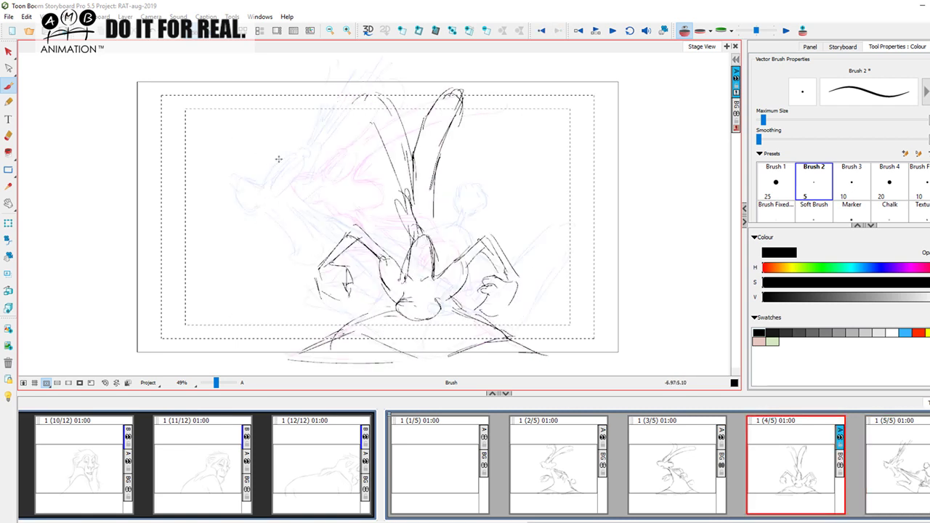
Round out the rabbit's nose in the leaping pose on panel 5 and compare it with the drawing on panel 4
{"action": "key", "text": "f"}
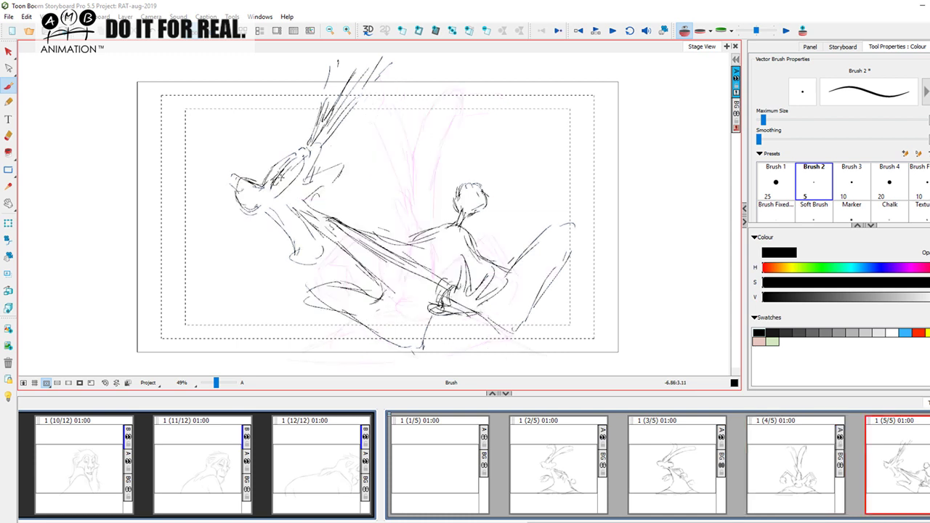
{"action": "mouse_move", "coordinate": [270, 173]}
{"action": "left_mouse_down"}
{"action": "mouse_move", "coordinate": [265, 186]}
{"action": "mouse_move", "coordinate": [227, 184]}
{"action": "mouse_move", "coordinate": [257, 211]}
{"action": "left_mouse_up"}
{"action": "key", "text": "f"}
{"action": "key", "text": "g"}
{"action": "key", "text": "f"}
{"action": "key", "text": "g"}
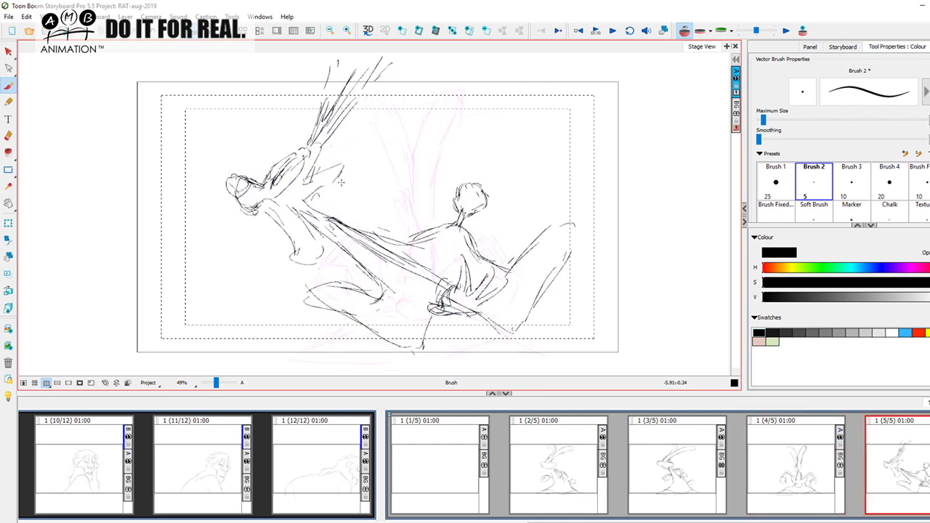
{"action": "key", "text": "a"}
{"action": "key", "text": "f"}
Sketch the long, wide-open lower jaw jutting forward beneath the rabbit's snout and compare it with the neighbouring pose
{"action": "left_click_drag", "start_coordinate": [286, 222], "coordinate": [230, 233]}
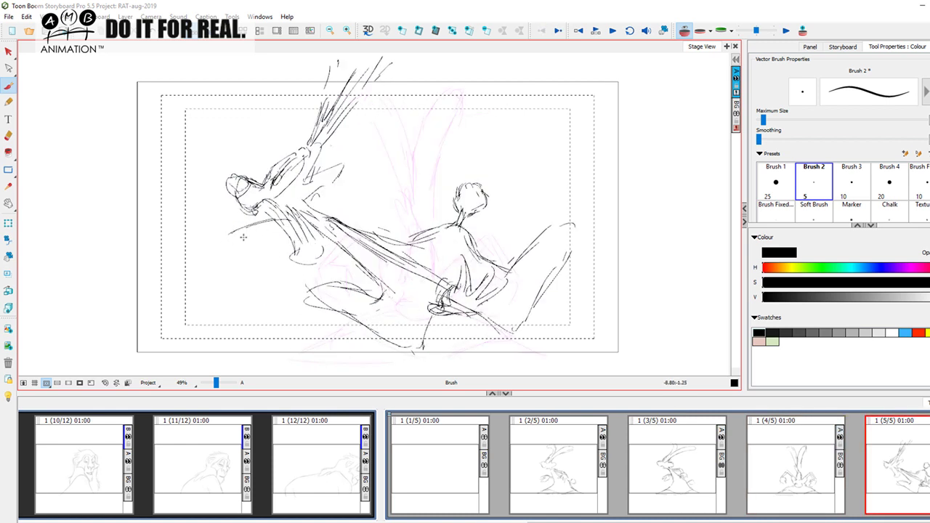
{"action": "mouse_move", "coordinate": [280, 217]}
{"action": "left_mouse_down"}
{"action": "mouse_move", "coordinate": [232, 236]}
{"action": "mouse_move", "coordinate": [279, 231]}
{"action": "mouse_move", "coordinate": [245, 234]}
{"action": "left_mouse_up"}
{"action": "mouse_move", "coordinate": [289, 222]}
{"action": "left_mouse_down"}
{"action": "mouse_move", "coordinate": [260, 224]}
{"action": "mouse_move", "coordinate": [236, 241]}
{"action": "left_mouse_up"}
{"action": "left_click_drag", "start_coordinate": [275, 227], "coordinate": [226, 243]}
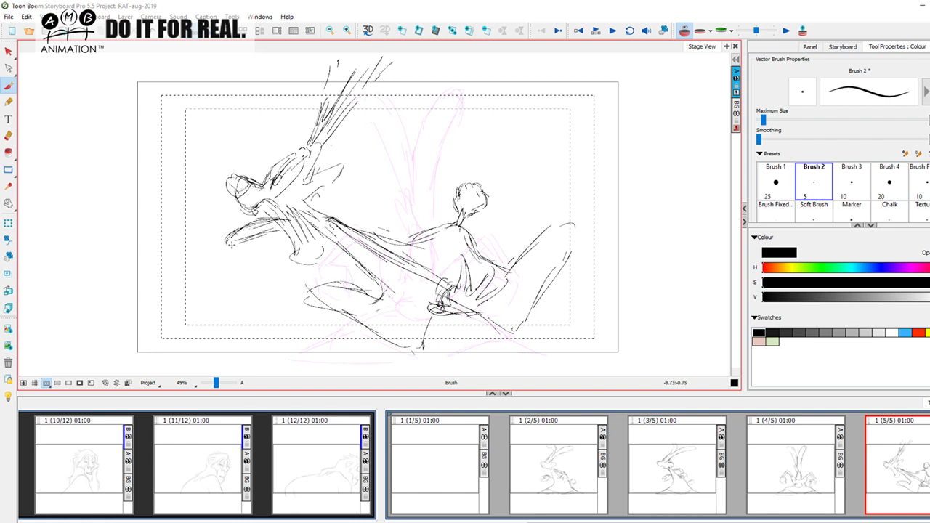
{"action": "left_click_drag", "start_coordinate": [293, 224], "coordinate": [256, 234]}
{"action": "key", "text": "f"}
{"action": "key", "text": "g"}
Build up the raised trailing foot with a thick sole outline and a rounded toe end
{"action": "left_click_drag", "start_coordinate": [525, 253], "coordinate": [493, 328]}
{"action": "left_click_drag", "start_coordinate": [509, 282], "coordinate": [497, 331]}
{"action": "left_click_drag", "start_coordinate": [525, 256], "coordinate": [510, 277]}
{"action": "mouse_move", "coordinate": [531, 240]}
{"action": "left_mouse_down"}
{"action": "mouse_move", "coordinate": [568, 223]}
{"action": "mouse_move", "coordinate": [574, 247]}
{"action": "left_mouse_up"}
{"action": "mouse_move", "coordinate": [575, 246]}
{"action": "left_mouse_down"}
{"action": "mouse_move", "coordinate": [562, 221]}
{"action": "mouse_move", "coordinate": [572, 224]}
{"action": "mouse_move", "coordinate": [566, 253]}
{"action": "mouse_move", "coordinate": [509, 324]}
{"action": "left_mouse_up"}
{"action": "mouse_move", "coordinate": [550, 277]}
{"action": "left_mouse_down"}
{"action": "mouse_move", "coordinate": [506, 353]}
{"action": "mouse_move", "coordinate": [507, 342]}
{"action": "left_mouse_up"}
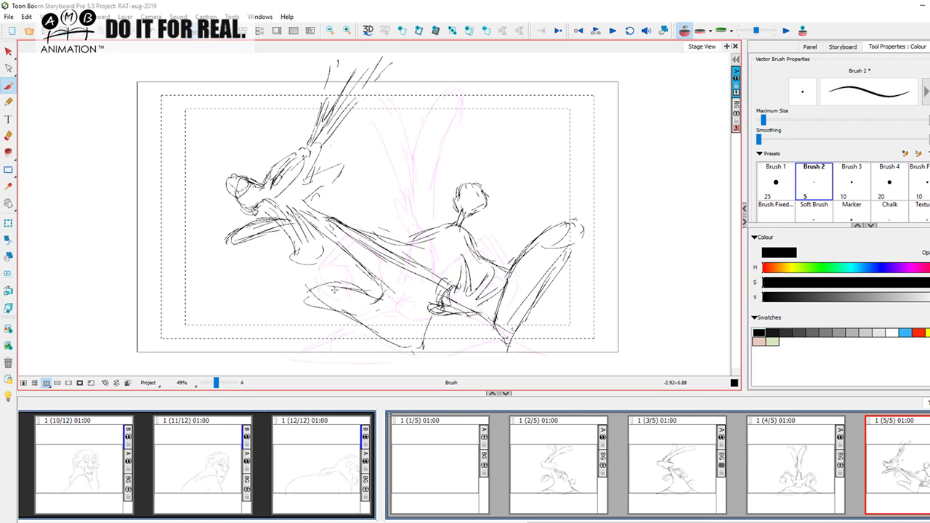
Outline the sole of the front foot, add oval pads to both feet and a few short strokes on the torso
{"action": "left_click_drag", "start_coordinate": [329, 282], "coordinate": [408, 329]}
{"action": "left_click_drag", "start_coordinate": [356, 289], "coordinate": [418, 345]}
{"action": "left_click_drag", "start_coordinate": [364, 295], "coordinate": [415, 339]}
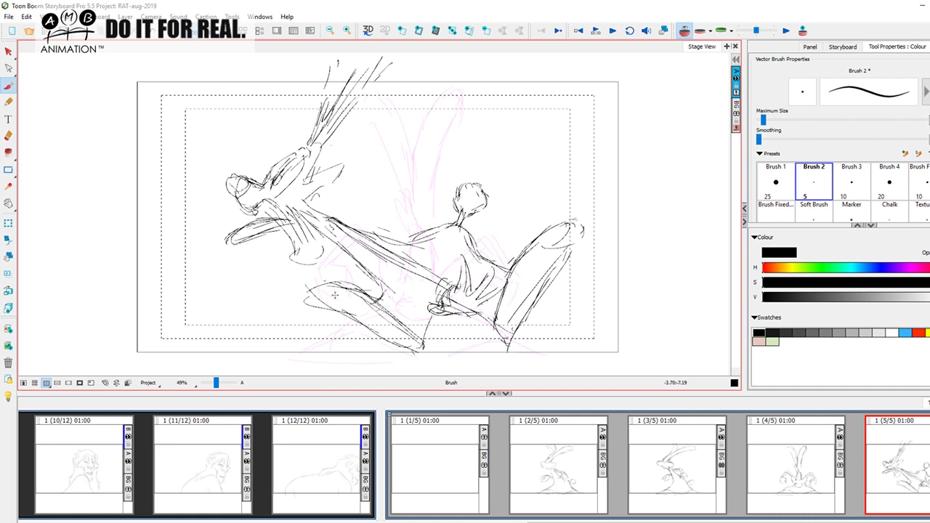
{"action": "left_click_drag", "start_coordinate": [328, 283], "coordinate": [306, 302]}
{"action": "mouse_move", "coordinate": [364, 307]}
{"action": "left_mouse_down"}
{"action": "mouse_move", "coordinate": [350, 315]}
{"action": "mouse_move", "coordinate": [366, 333]}
{"action": "mouse_move", "coordinate": [353, 323]}
{"action": "mouse_move", "coordinate": [401, 342]}
{"action": "mouse_move", "coordinate": [349, 308]}
{"action": "mouse_move", "coordinate": [372, 317]}
{"action": "left_mouse_up"}
{"action": "mouse_move", "coordinate": [529, 282]}
{"action": "left_mouse_down"}
{"action": "mouse_move", "coordinate": [536, 262]}
{"action": "mouse_move", "coordinate": [528, 279]}
{"action": "mouse_move", "coordinate": [545, 285]}
{"action": "mouse_move", "coordinate": [516, 320]}
{"action": "left_mouse_up"}
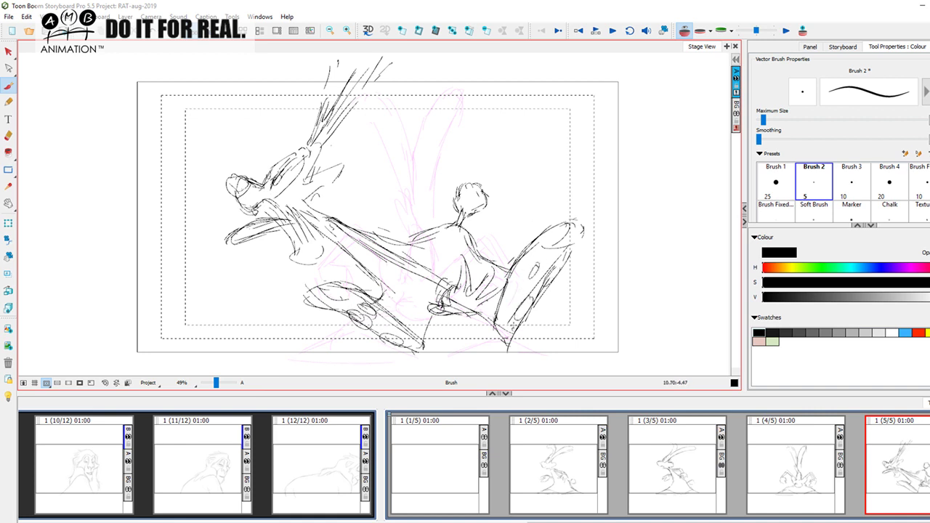
{"action": "mouse_move", "coordinate": [324, 231]}
{"action": "left_mouse_down"}
{"action": "mouse_move", "coordinate": [379, 271]}
{"action": "mouse_move", "coordinate": [326, 227]}
{"action": "left_mouse_up"}
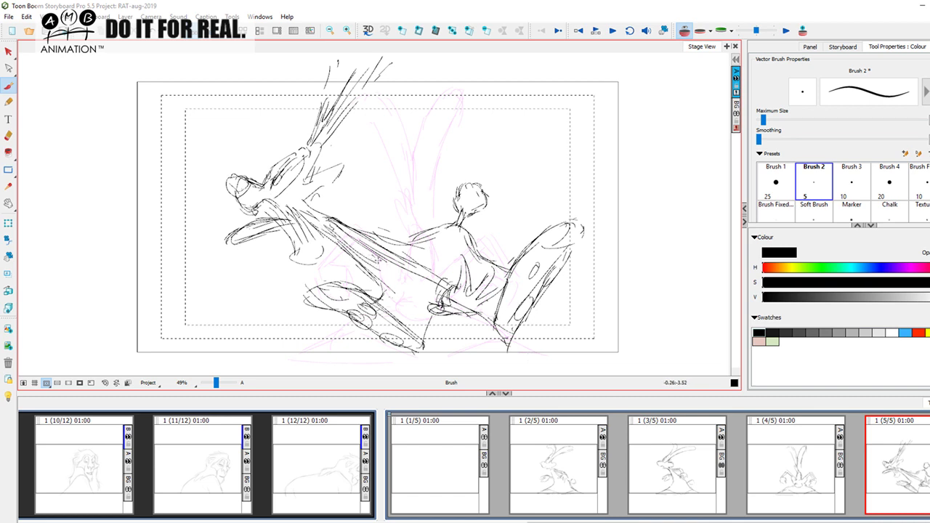
{"action": "mouse_move", "coordinate": [375, 260]}
{"action": "left_mouse_down"}
{"action": "mouse_move", "coordinate": [388, 268]}
{"action": "mouse_move", "coordinate": [379, 272]}
{"action": "left_mouse_up"}
{"action": "mouse_move", "coordinate": [377, 240]}
{"action": "left_mouse_down"}
{"action": "mouse_move", "coordinate": [411, 259]}
{"action": "mouse_move", "coordinate": [354, 231]}
{"action": "left_mouse_up"}
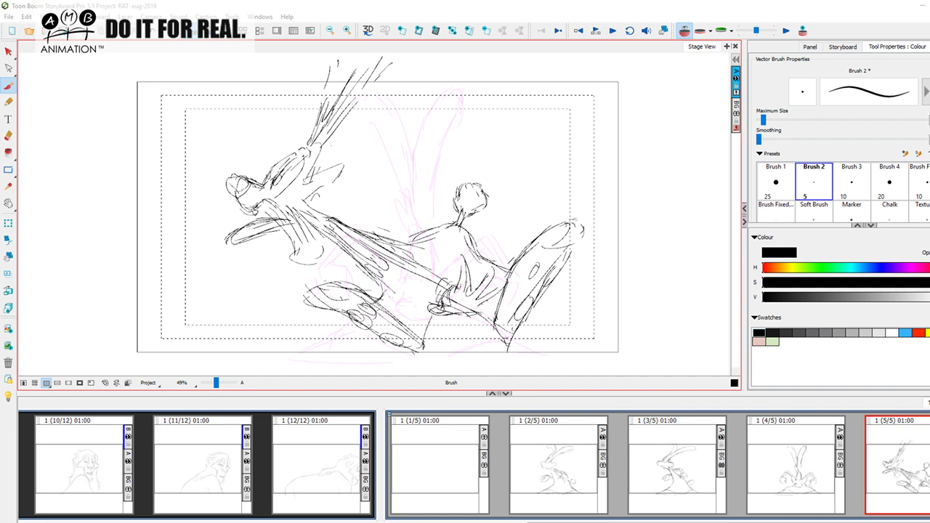
Add a new panel after panel 5 and begin the rabbit's head with brow marks and pointed cheek tufts
{"action": "left_click", "coordinate": [403, 31]}
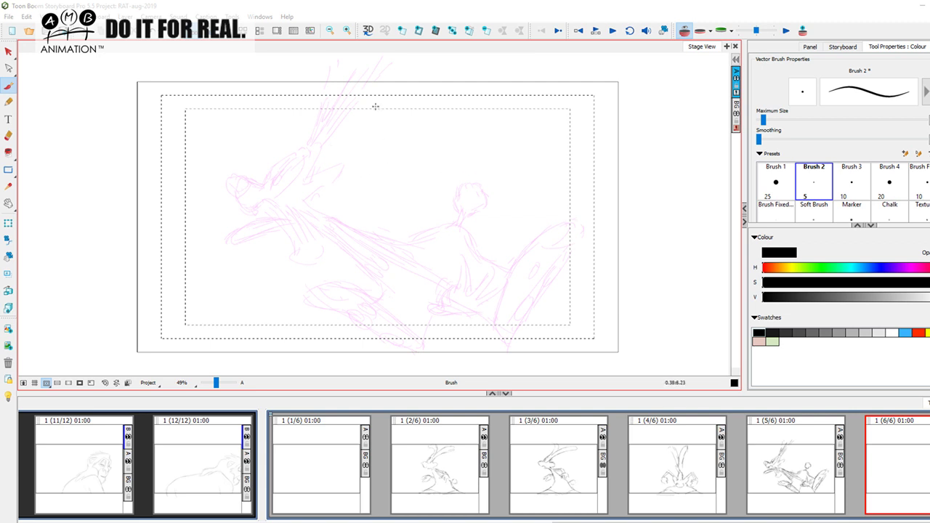
{"action": "mouse_move", "coordinate": [418, 146]}
{"action": "left_mouse_down"}
{"action": "mouse_move", "coordinate": [396, 168]}
{"action": "mouse_move", "coordinate": [418, 147]}
{"action": "left_mouse_up"}
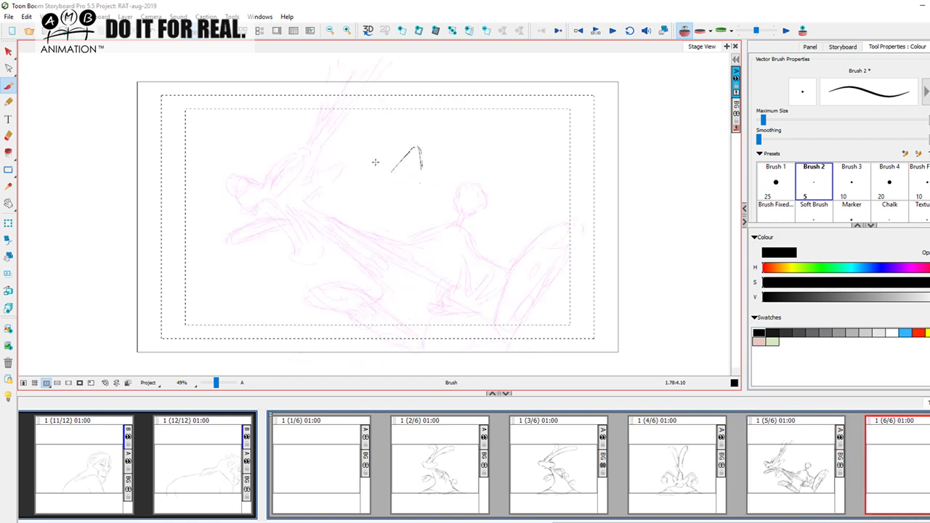
{"action": "left_click_drag", "start_coordinate": [364, 156], "coordinate": [355, 163]}
{"action": "mouse_move", "coordinate": [370, 154]}
{"action": "left_mouse_down"}
{"action": "mouse_move", "coordinate": [364, 169]}
{"action": "mouse_move", "coordinate": [385, 193]}
{"action": "left_mouse_up"}
{"action": "mouse_move", "coordinate": [376, 152]}
{"action": "left_mouse_down"}
{"action": "mouse_move", "coordinate": [371, 168]}
{"action": "mouse_move", "coordinate": [383, 196]}
{"action": "mouse_move", "coordinate": [401, 185]}
{"action": "left_mouse_up"}
{"action": "mouse_move", "coordinate": [388, 192]}
{"action": "left_mouse_down"}
{"action": "mouse_move", "coordinate": [421, 177]}
{"action": "mouse_move", "coordinate": [381, 218]}
{"action": "left_mouse_up"}
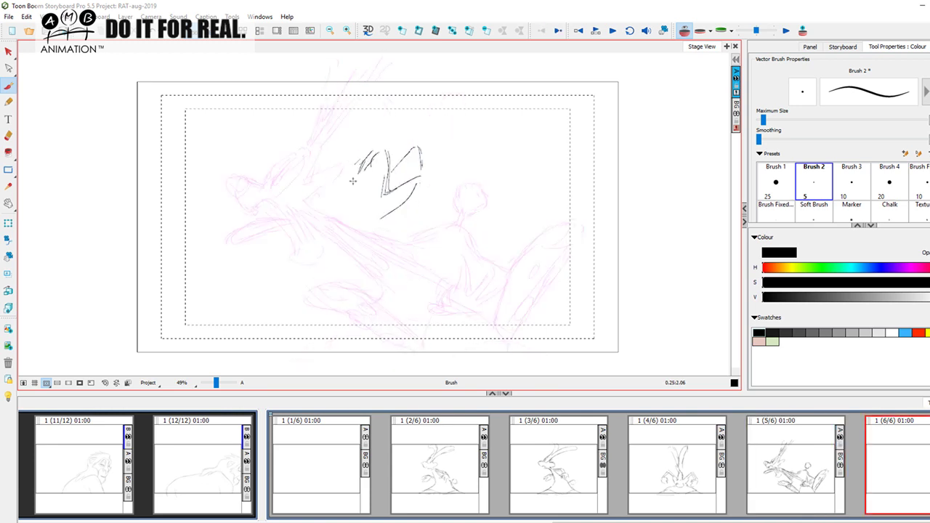
Draw the nose, snout and long open lower jaw on panel 6, checking them against the previous pose
{"action": "mouse_move", "coordinate": [322, 195]}
{"action": "left_mouse_down"}
{"action": "mouse_move", "coordinate": [347, 222]}
{"action": "mouse_move", "coordinate": [355, 211]}
{"action": "mouse_move", "coordinate": [397, 234]}
{"action": "mouse_move", "coordinate": [398, 250]}
{"action": "mouse_move", "coordinate": [368, 254]}
{"action": "mouse_move", "coordinate": [376, 225]}
{"action": "mouse_move", "coordinate": [321, 247]}
{"action": "mouse_move", "coordinate": [344, 245]}
{"action": "left_mouse_up"}
{"action": "key", "text": "f"}
{"action": "key", "text": "g"}
{"action": "mouse_move", "coordinate": [381, 222]}
{"action": "left_mouse_down"}
{"action": "mouse_move", "coordinate": [324, 245]}
{"action": "mouse_move", "coordinate": [332, 260]}
{"action": "mouse_move", "coordinate": [370, 230]}
{"action": "left_mouse_up"}
{"action": "key", "text": "f"}
{"action": "key", "text": "period"}
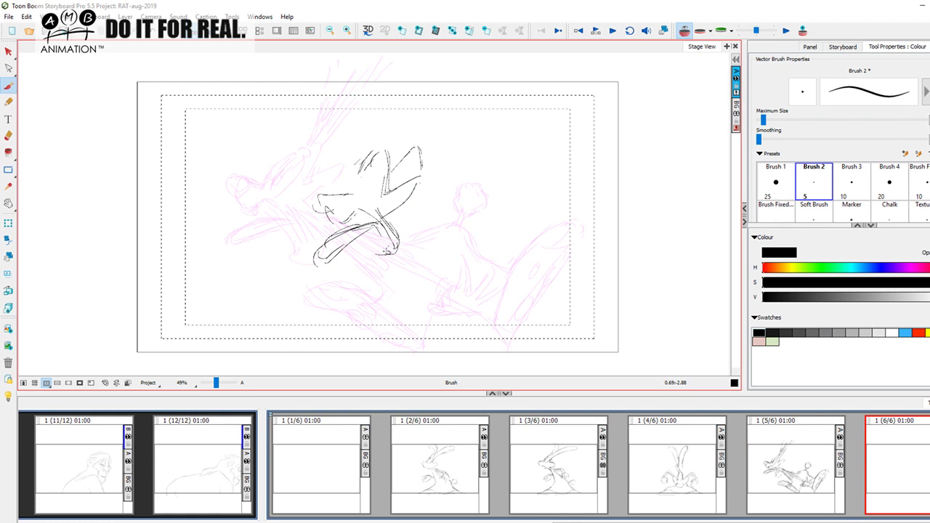
{"action": "left_click_drag", "start_coordinate": [368, 258], "coordinate": [395, 255]}
{"action": "key", "text": "comma"}
{"action": "key", "text": "period"}
Outline the eye and stretch it into a long, pointed shape shooting forward past the nose
{"action": "mouse_move", "coordinate": [352, 192]}
{"action": "left_mouse_down"}
{"action": "mouse_move", "coordinate": [358, 161]}
{"action": "mouse_move", "coordinate": [352, 190]}
{"action": "mouse_move", "coordinate": [388, 162]}
{"action": "left_mouse_up"}
{"action": "key", "text": "f"}
{"action": "key", "text": "g"}
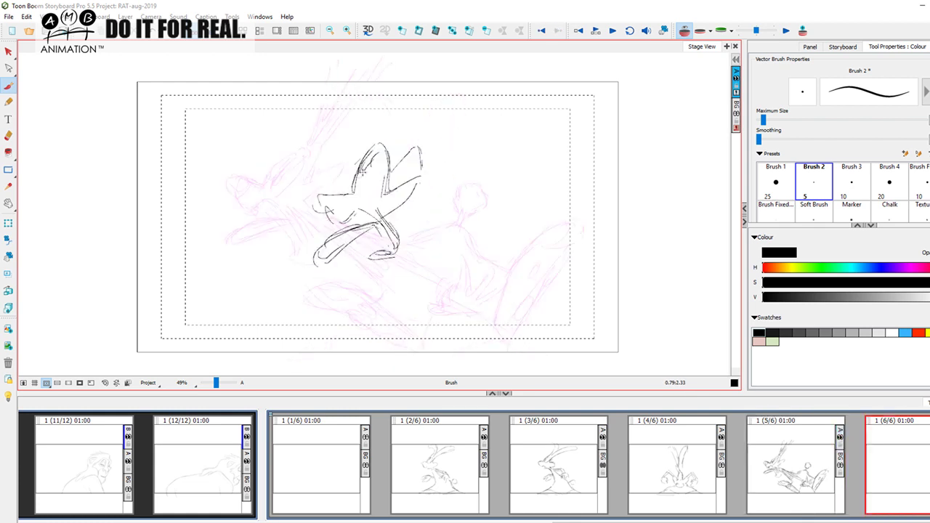
{"action": "mouse_move", "coordinate": [360, 159]}
{"action": "left_mouse_down"}
{"action": "mouse_move", "coordinate": [217, 186]}
{"action": "mouse_move", "coordinate": [255, 195]}
{"action": "left_mouse_up"}
{"action": "mouse_move", "coordinate": [310, 168]}
{"action": "left_mouse_down"}
{"action": "mouse_move", "coordinate": [231, 187]}
{"action": "mouse_move", "coordinate": [262, 177]}
{"action": "mouse_move", "coordinate": [237, 185]}
{"action": "mouse_move", "coordinate": [334, 194]}
{"action": "left_mouse_up"}
{"action": "mouse_move", "coordinate": [265, 195]}
{"action": "left_mouse_down"}
{"action": "mouse_move", "coordinate": [360, 197]}
{"action": "mouse_move", "coordinate": [338, 166]}
{"action": "mouse_move", "coordinate": [207, 182]}
{"action": "mouse_move", "coordinate": [218, 196]}
{"action": "left_mouse_up"}
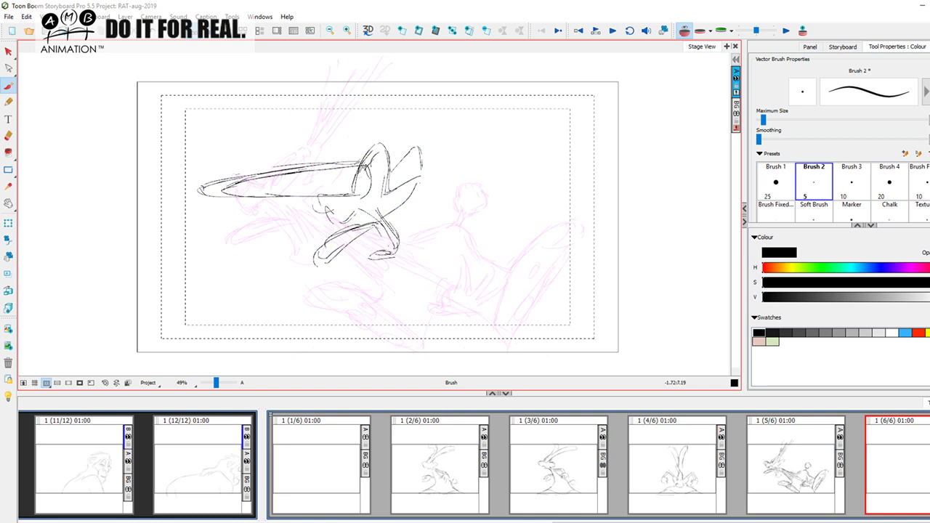
{"action": "key", "text": "Left"}
{"action": "key", "text": "Right"}
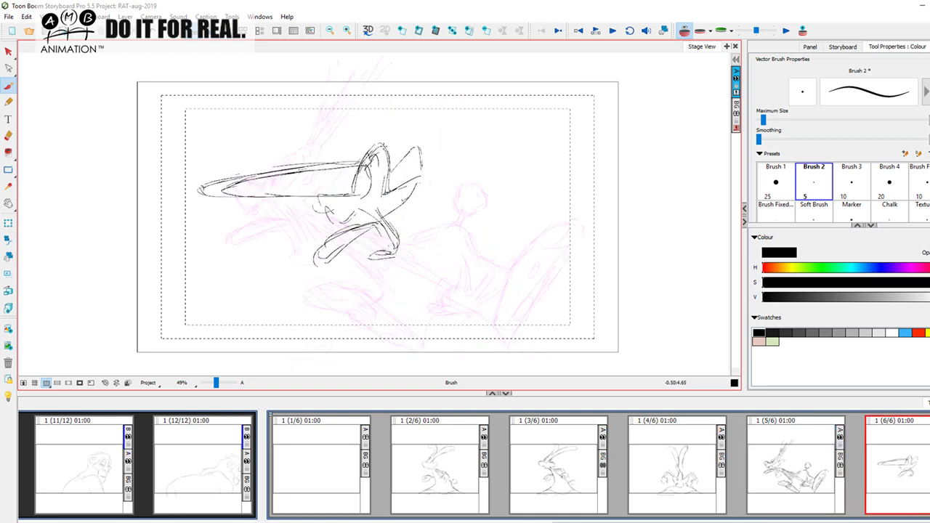
Sketch the long ears sweeping up and back from the head and touch up the nose
{"action": "left_click_drag", "start_coordinate": [373, 145], "coordinate": [445, 55]}
{"action": "left_click_drag", "start_coordinate": [393, 140], "coordinate": [449, 78]}
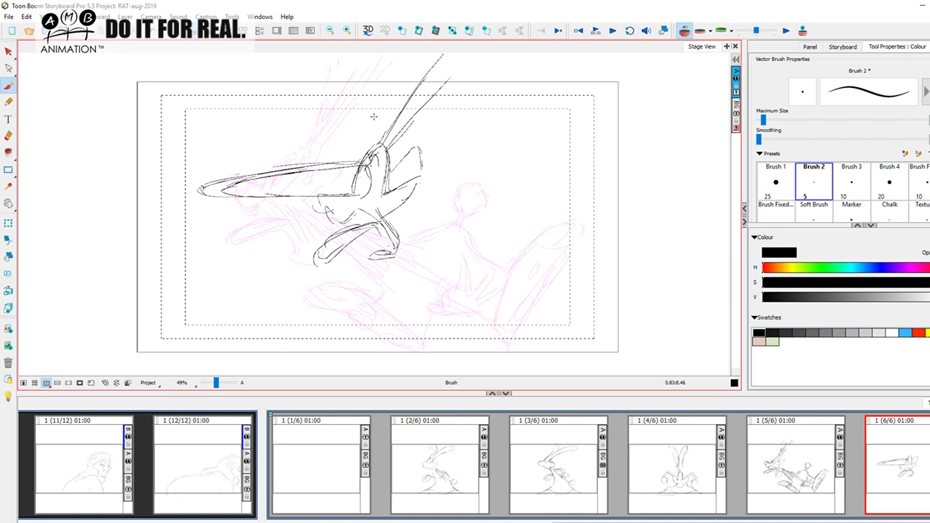
{"action": "mouse_move", "coordinate": [372, 151]}
{"action": "left_mouse_down"}
{"action": "mouse_move", "coordinate": [393, 106]}
{"action": "mouse_move", "coordinate": [409, 98]}
{"action": "left_mouse_up"}
{"action": "left_click_drag", "start_coordinate": [367, 153], "coordinate": [395, 76]}
{"action": "mouse_move", "coordinate": [370, 146]}
{"action": "left_mouse_down"}
{"action": "mouse_move", "coordinate": [400, 57]}
{"action": "mouse_move", "coordinate": [419, 58]}
{"action": "left_mouse_up"}
{"action": "key", "text": "f"}
{"action": "key", "text": "g"}
{"action": "left_click_drag", "start_coordinate": [324, 218], "coordinate": [337, 223]}
{"action": "key", "text": "f"}
{"action": "key", "text": "g"}
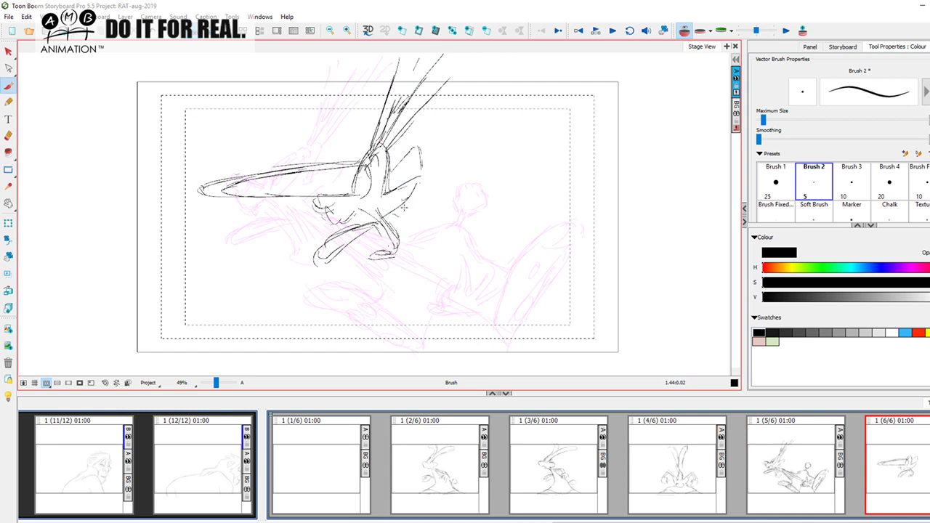
Draw the neck and the long stretched underside of the body trailing back from the head
{"action": "left_click_drag", "start_coordinate": [379, 209], "coordinate": [433, 232]}
{"action": "mouse_move", "coordinate": [390, 209]}
{"action": "left_mouse_down"}
{"action": "mouse_move", "coordinate": [429, 241]}
{"action": "mouse_move", "coordinate": [407, 236]}
{"action": "mouse_move", "coordinate": [477, 228]}
{"action": "left_mouse_up"}
{"action": "key", "text": "f"}
{"action": "key", "text": "g"}
{"action": "left_click_drag", "start_coordinate": [391, 231], "coordinate": [450, 259]}
{"action": "mouse_move", "coordinate": [404, 235]}
{"action": "left_mouse_down"}
{"action": "mouse_move", "coordinate": [466, 271]}
{"action": "mouse_move", "coordinate": [518, 286]}
{"action": "left_mouse_up"}
{"action": "left_click_drag", "start_coordinate": [448, 257], "coordinate": [552, 282]}
{"action": "key", "text": "comma"}
{"action": "key", "text": "period"}
Draw the line of the back and the rounded haunches at the rear of the stretched body
{"action": "left_click_drag", "start_coordinate": [436, 222], "coordinate": [529, 220]}
{"action": "mouse_move", "coordinate": [499, 224]}
{"action": "left_mouse_down"}
{"action": "mouse_move", "coordinate": [559, 201]}
{"action": "mouse_move", "coordinate": [520, 216]}
{"action": "mouse_move", "coordinate": [579, 210]}
{"action": "mouse_move", "coordinate": [566, 211]}
{"action": "mouse_move", "coordinate": [586, 233]}
{"action": "left_mouse_up"}
{"action": "key", "text": "comma"}
{"action": "key", "text": "period"}
{"action": "mouse_move", "coordinate": [574, 221]}
{"action": "left_mouse_down"}
{"action": "mouse_move", "coordinate": [588, 234]}
{"action": "mouse_move", "coordinate": [629, 225]}
{"action": "mouse_move", "coordinate": [621, 273]}
{"action": "left_mouse_up"}
{"action": "mouse_move", "coordinate": [501, 278]}
{"action": "left_mouse_down"}
{"action": "mouse_move", "coordinate": [570, 288]}
{"action": "mouse_move", "coordinate": [565, 281]}
{"action": "mouse_move", "coordinate": [600, 306]}
{"action": "left_mouse_up"}
{"action": "key", "text": "d"}
{"action": "key", "text": "f"}
{"action": "key", "text": "d"}
{"action": "key", "text": "f"}
Shape the trailing leg behind the haunches with curved strokes, comparing it with the previous pose
{"action": "left_click_drag", "start_coordinate": [613, 250], "coordinate": [597, 283]}
{"action": "left_click_drag", "start_coordinate": [622, 231], "coordinate": [601, 289]}
{"action": "key", "text": "d"}
{"action": "key", "text": "f"}
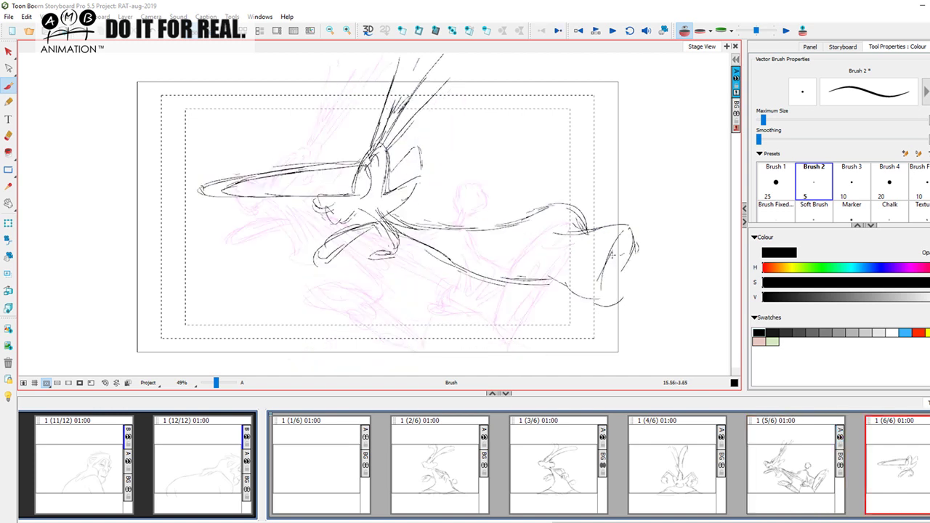
{"action": "key", "text": "d"}
{"action": "key", "text": "f"}
Draw a short stem and fluffy round tail rising from the rabbit's rump on panel 6
{"action": "left_click_drag", "start_coordinate": [575, 187], "coordinate": [571, 209]}
{"action": "key", "text": "d"}
{"action": "key", "text": "f"}
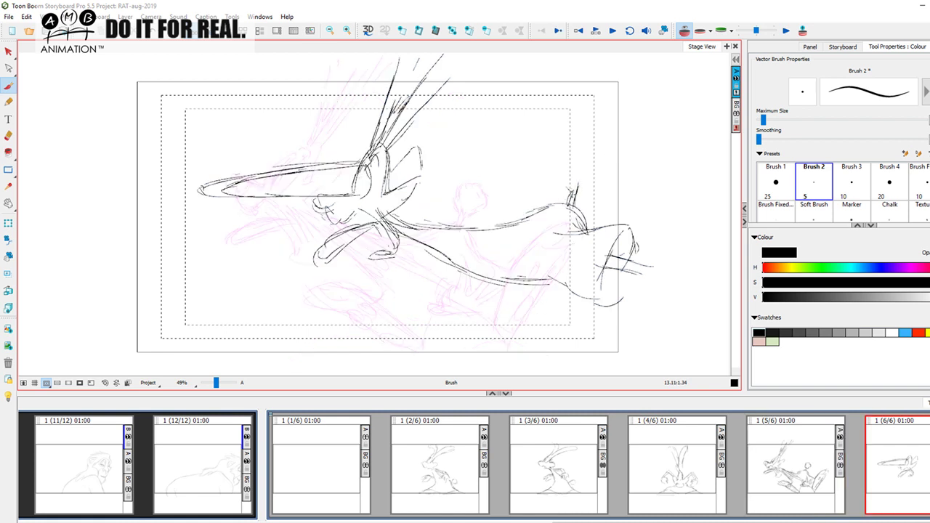
{"action": "mouse_move", "coordinate": [566, 167]}
{"action": "left_mouse_down"}
{"action": "mouse_move", "coordinate": [586, 160]}
{"action": "mouse_move", "coordinate": [582, 189]}
{"action": "mouse_move", "coordinate": [594, 176]}
{"action": "left_mouse_up"}
{"action": "key", "text": "d"}
{"action": "key", "text": "f"}
Reinforce the back line and draw the long arm trailing along the torso to a hand near the hip
{"action": "left_click_drag", "start_coordinate": [524, 211], "coordinate": [469, 222]}
{"action": "key", "text": "d"}
{"action": "key", "text": "f"}
{"action": "key", "text": "d"}
{"action": "key", "text": "f"}
{"action": "left_click_drag", "start_coordinate": [410, 235], "coordinate": [426, 244]}
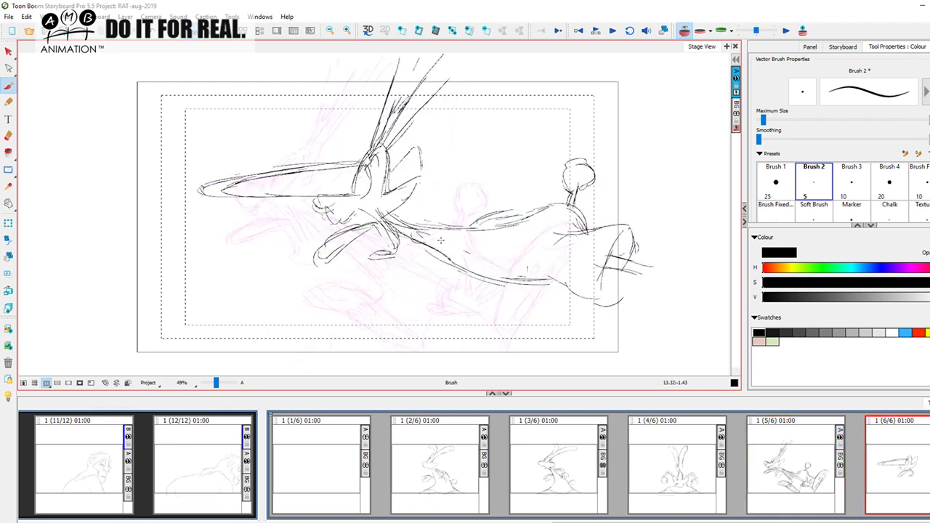
{"action": "left_click_drag", "start_coordinate": [415, 231], "coordinate": [534, 270]}
{"action": "mouse_move", "coordinate": [479, 251]}
{"action": "left_mouse_down"}
{"action": "mouse_move", "coordinate": [538, 266]}
{"action": "mouse_move", "coordinate": [535, 283]}
{"action": "mouse_move", "coordinate": [559, 227]}
{"action": "mouse_move", "coordinate": [563, 253]}
{"action": "mouse_move", "coordinate": [576, 236]}
{"action": "mouse_move", "coordinate": [571, 253]}
{"action": "mouse_move", "coordinate": [602, 272]}
{"action": "mouse_move", "coordinate": [503, 295]}
{"action": "mouse_move", "coordinate": [561, 278]}
{"action": "left_mouse_up"}
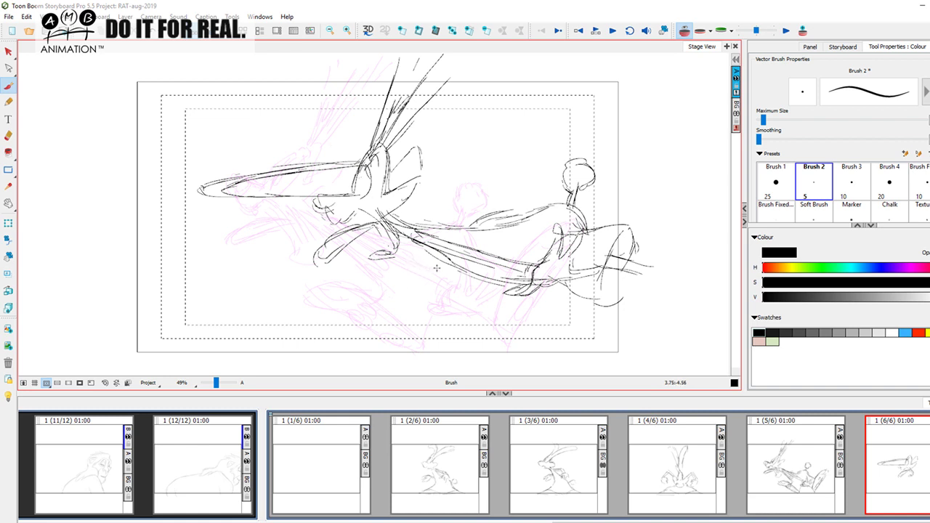
Add a small curled form under the belly and a raised hand with spread fingers above the back
{"action": "mouse_move", "coordinate": [453, 265]}
{"action": "left_mouse_down"}
{"action": "mouse_move", "coordinate": [456, 291]}
{"action": "mouse_move", "coordinate": [435, 293]}
{"action": "left_mouse_up"}
{"action": "key", "text": "Left"}
{"action": "key", "text": "Right"}
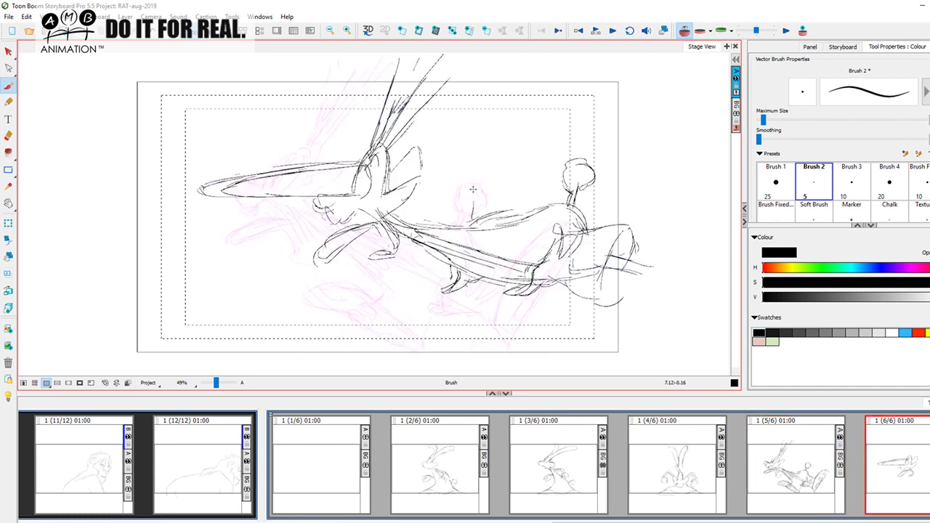
{"action": "mouse_move", "coordinate": [473, 211]}
{"action": "left_mouse_down"}
{"action": "mouse_move", "coordinate": [471, 150]}
{"action": "mouse_move", "coordinate": [487, 150]}
{"action": "mouse_move", "coordinate": [491, 162]}
{"action": "mouse_move", "coordinate": [491, 136]}
{"action": "mouse_move", "coordinate": [508, 166]}
{"action": "mouse_move", "coordinate": [520, 156]}
{"action": "mouse_move", "coordinate": [503, 181]}
{"action": "mouse_move", "coordinate": [500, 212]}
{"action": "left_mouse_up"}
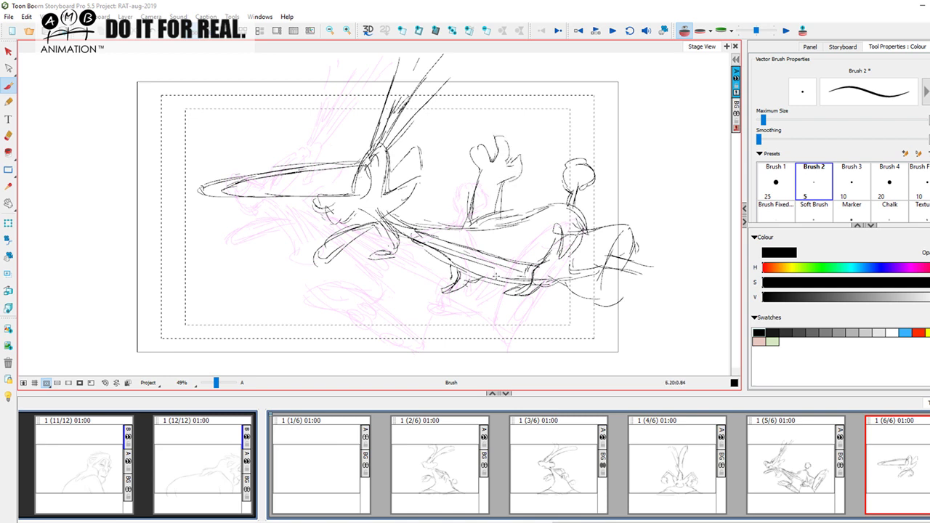
Draw the large upright foot with splayed toes at the far end of the trailing leg, extending beyond the frame
{"action": "left_click_drag", "start_coordinate": [647, 187], "coordinate": [647, 289]}
{"action": "left_click_drag", "start_coordinate": [600, 264], "coordinate": [679, 288]}
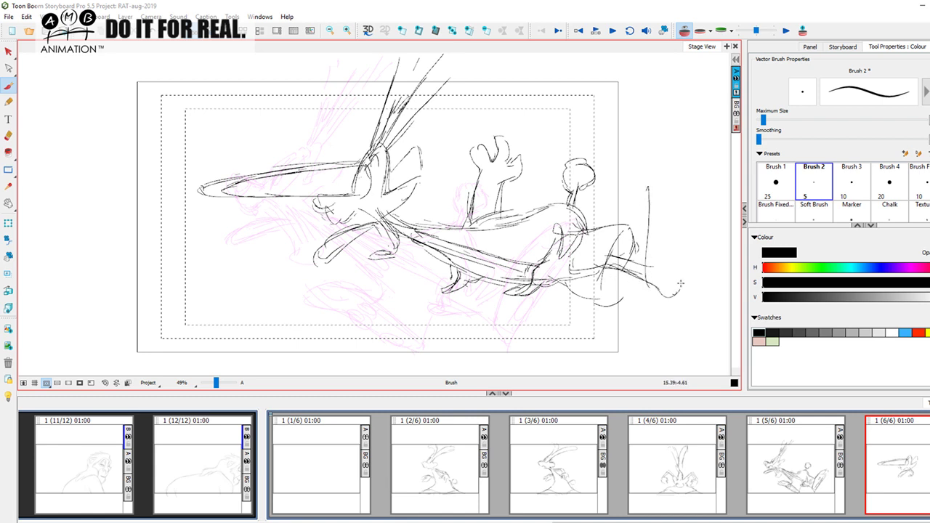
{"action": "mouse_move", "coordinate": [618, 165]}
{"action": "left_mouse_down"}
{"action": "mouse_move", "coordinate": [602, 173]}
{"action": "mouse_move", "coordinate": [638, 187]}
{"action": "mouse_move", "coordinate": [647, 276]}
{"action": "left_mouse_up"}
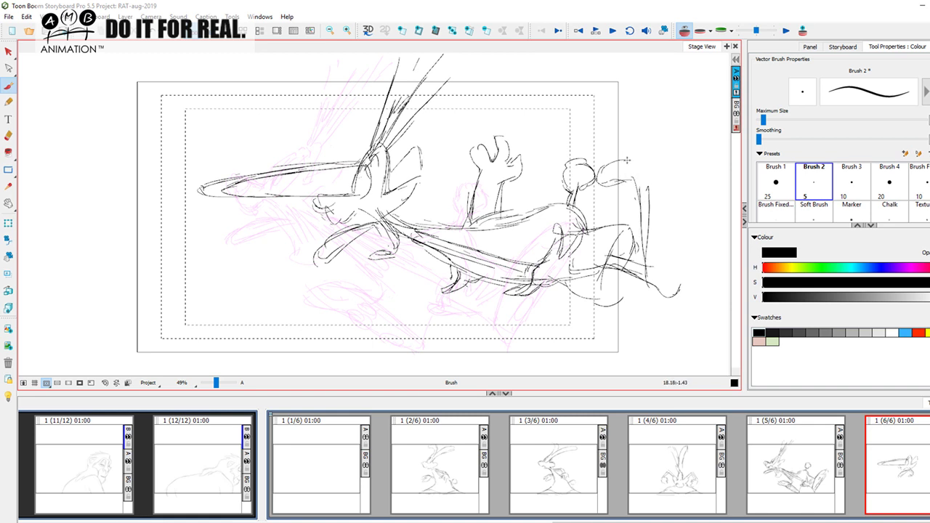
{"action": "mouse_move", "coordinate": [638, 164]}
{"action": "left_mouse_down"}
{"action": "mouse_move", "coordinate": [650, 136]}
{"action": "mouse_move", "coordinate": [658, 167]}
{"action": "mouse_move", "coordinate": [677, 144]}
{"action": "mouse_move", "coordinate": [676, 242]}
{"action": "left_mouse_up"}
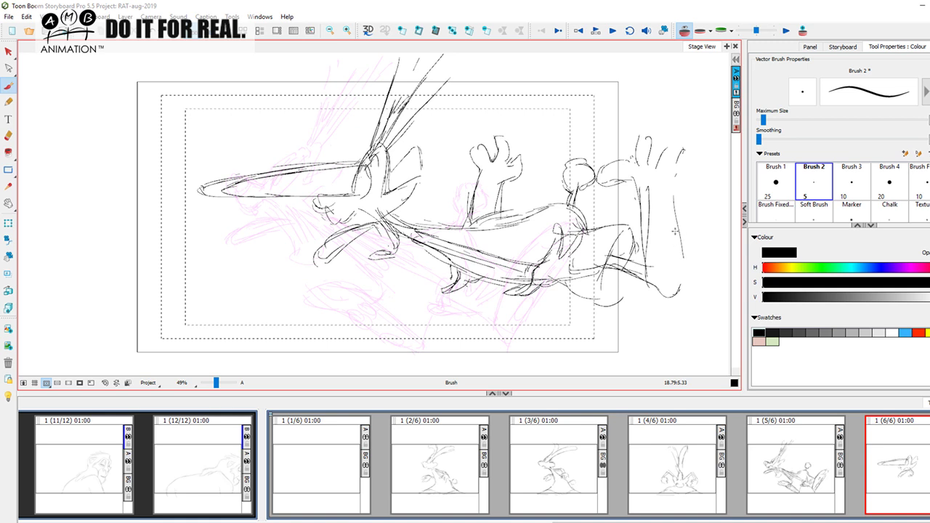
{"action": "left_click_drag", "start_coordinate": [665, 181], "coordinate": [675, 266]}
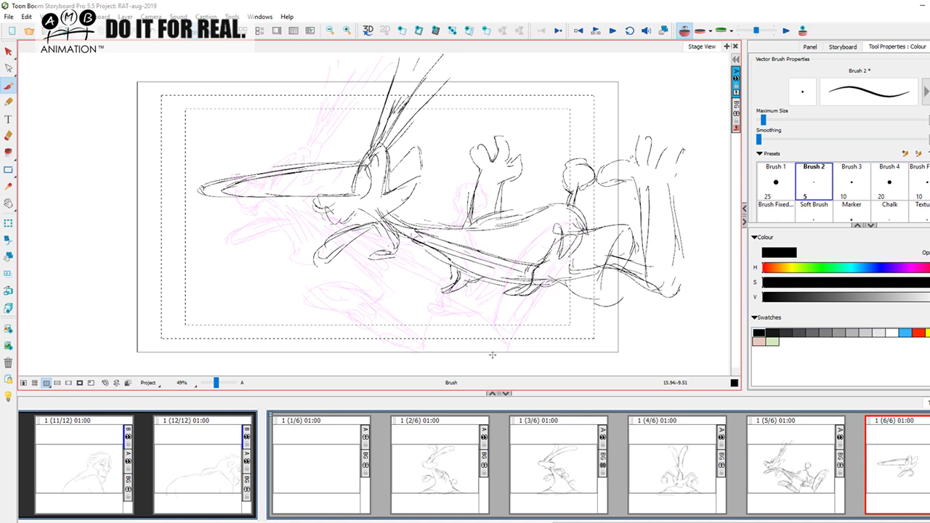
Flip repeatedly between panels 5 and 6, and run through panels 3 to 6 to check how the poses flow
{"action": "key", "text": "Left"}
{"action": "key", "text": "Right"}
{"action": "key", "text": "Left"}
{"action": "key", "text": "Right"}
{"action": "key", "text": "Left"}
{"action": "key", "text": "Right"}
{"action": "key", "text": "Left"}
{"action": "key", "text": "Right"}
{"action": "key", "text": "Left"}
{"action": "key", "text": "Right"}
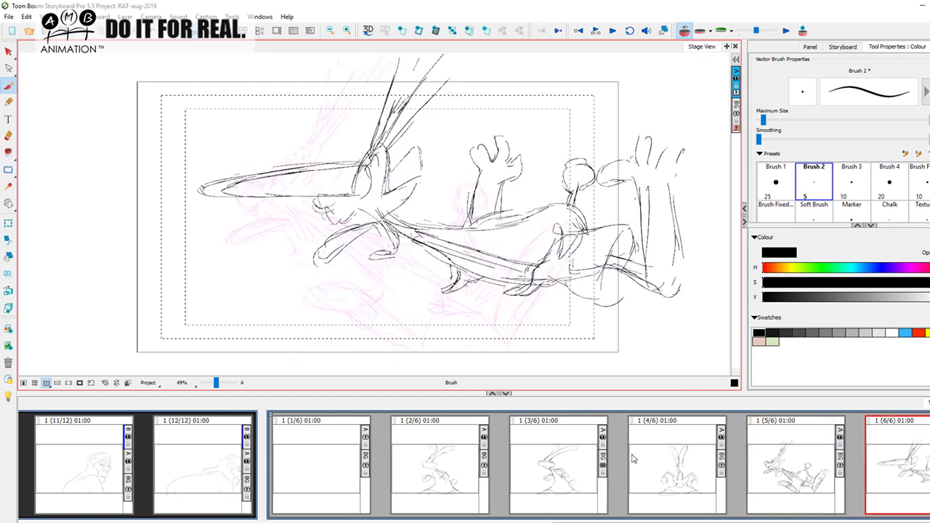
{"action": "left_click", "coordinate": [580, 465]}
{"action": "left_click", "coordinate": [703, 471]}
{"action": "left_click", "coordinate": [806, 465]}
{"action": "left_click", "coordinate": [889, 461]}
{"action": "left_click", "coordinate": [552, 471]}
{"action": "left_click", "coordinate": [679, 467]}
{"action": "left_click", "coordinate": [806, 461]}
{"action": "key", "text": "Right"}
Turn off onion skin and step back and forth through the last panels to review the motion
{"action": "left_click", "coordinate": [684, 32]}
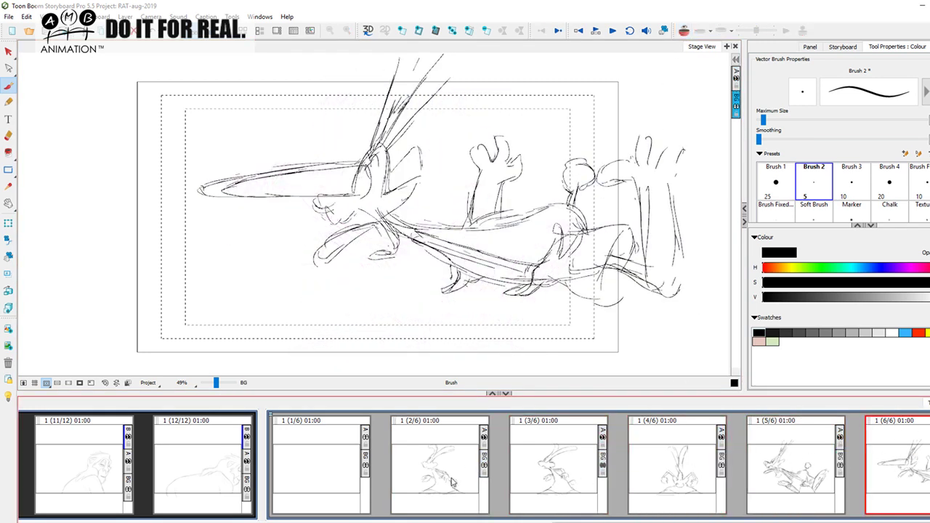
{"action": "key", "text": "Left"}
{"action": "key", "text": "Left"}
{"action": "key", "text": "Left"}
{"action": "key", "text": "Right"}
{"action": "key", "text": "Right"}
{"action": "key", "text": "Right"}
Scale the whole drawing on layer A of panel 6 down slightly, nudge it into place and turn onion skin back on
{"action": "left_click", "coordinate": [8, 51]}
{"action": "left_click", "coordinate": [675, 206]}
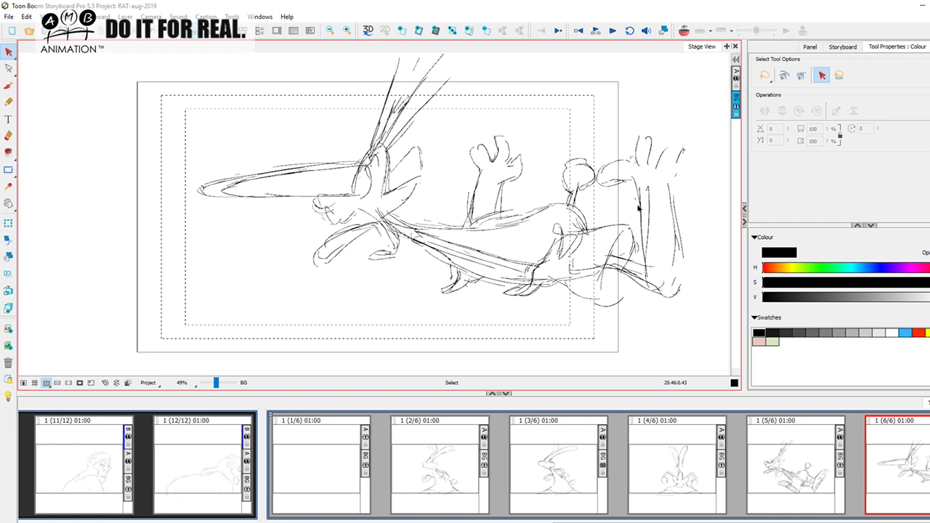
{"action": "left_click", "coordinate": [736, 76]}
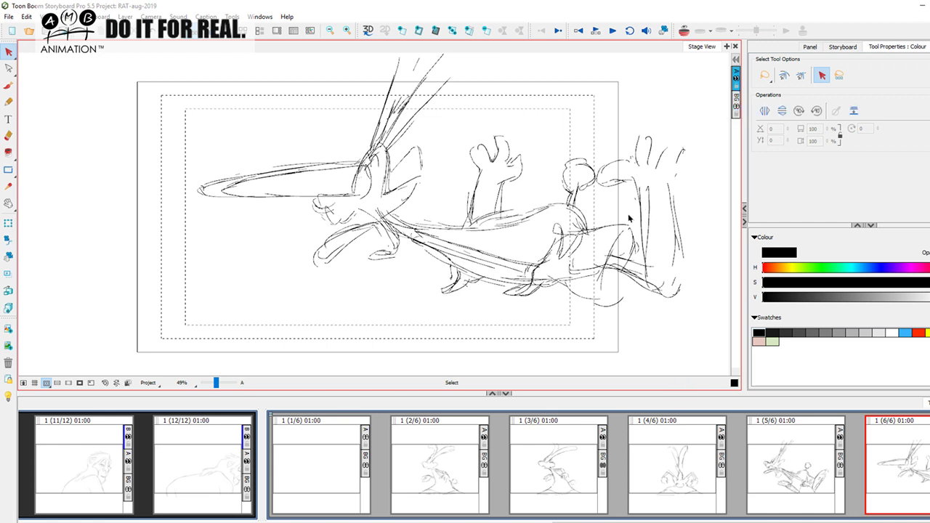
{"action": "key", "text": "ctrl+a"}
{"action": "left_click_drag", "start_coordinate": [698, 307], "coordinate": [672, 295]}
{"action": "left_click", "coordinate": [684, 31]}
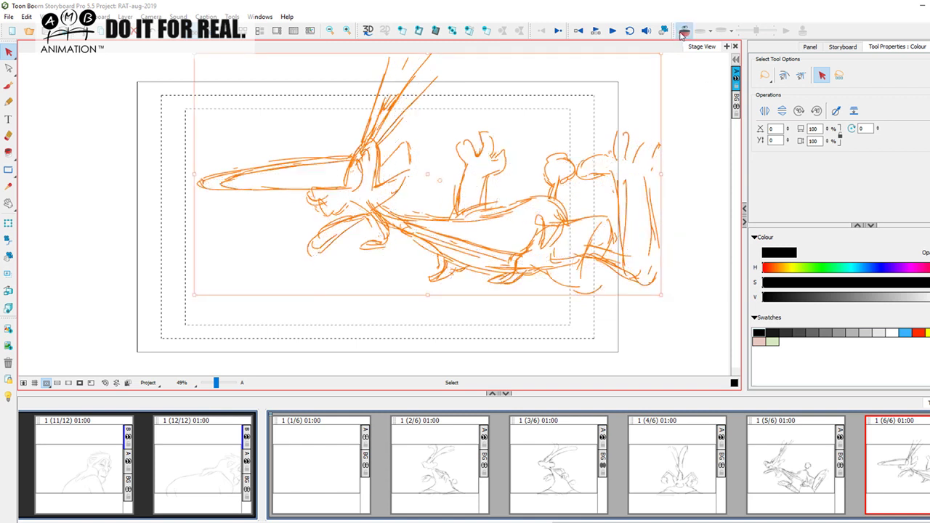
{"action": "left_click_drag", "start_coordinate": [436, 244], "coordinate": [435, 249]}
{"action": "left_click", "coordinate": [698, 234]}
Review the poses on panels 5, 6, 4 and 3 with onion skin on
{"action": "left_click", "coordinate": [815, 476]}
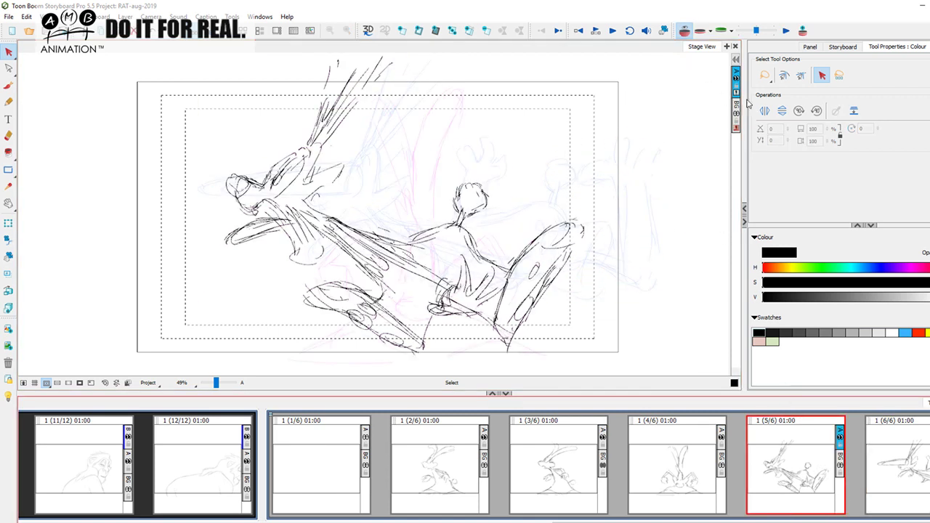
{"action": "left_click", "coordinate": [901, 438]}
{"action": "left_click", "coordinate": [698, 469]}
{"action": "left_click", "coordinate": [561, 483]}
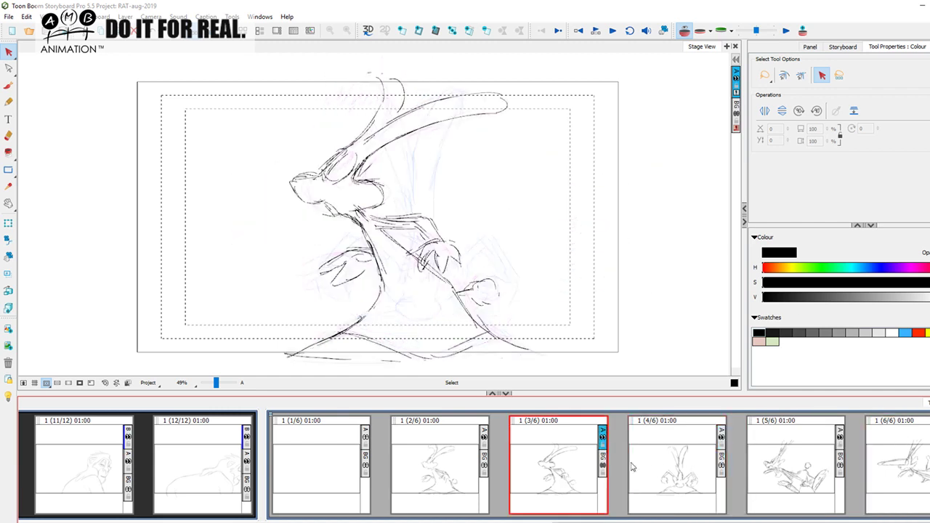
Review the poses on panels 4 to 6 with onion skin on, and run the sequence from panel 2 through 6
{"action": "left_click", "coordinate": [687, 474]}
{"action": "left_click", "coordinate": [736, 117]}
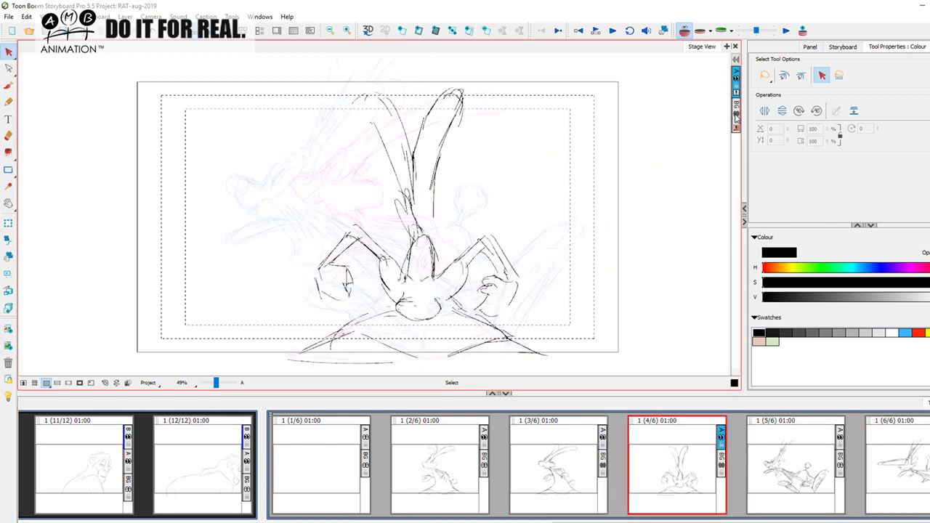
{"action": "left_click", "coordinate": [773, 446]}
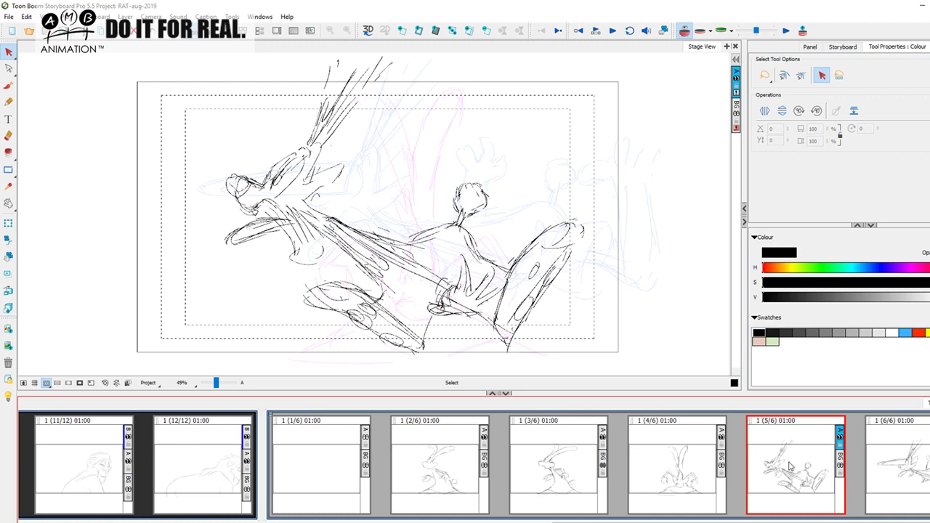
{"action": "left_click", "coordinate": [898, 456]}
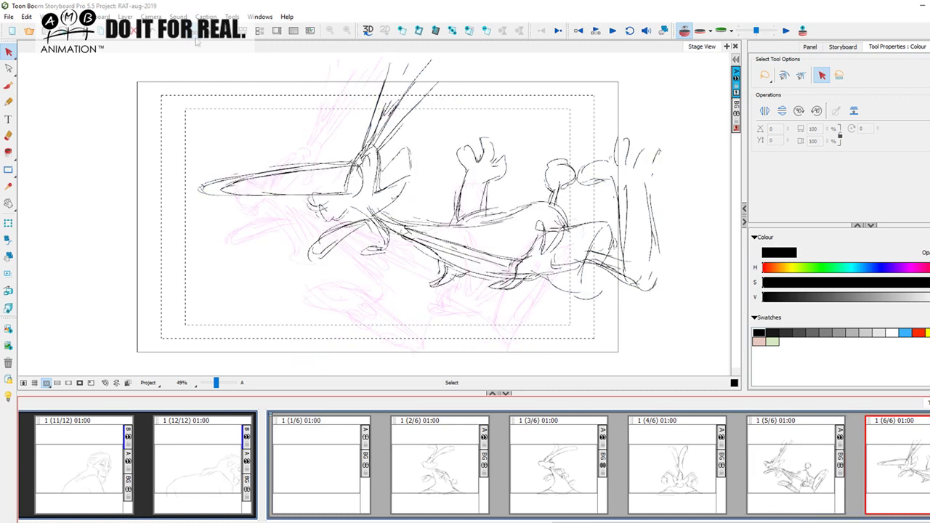
{"action": "left_click", "coordinate": [8, 85]}
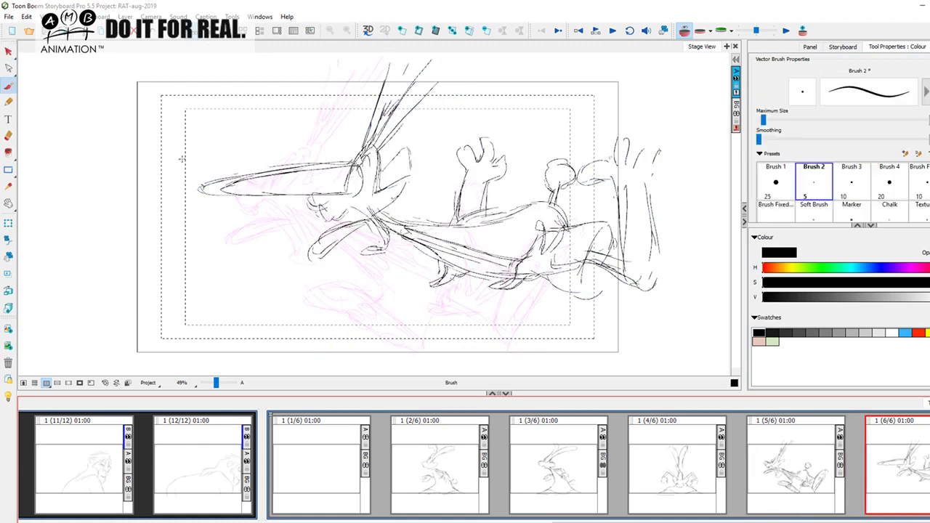
{"action": "left_click", "coordinate": [448, 465]}
{"action": "left_click", "coordinate": [563, 461]}
{"action": "left_click", "coordinate": [694, 454]}
{"action": "left_click", "coordinate": [802, 461]}
{"action": "left_click", "coordinate": [905, 449]}
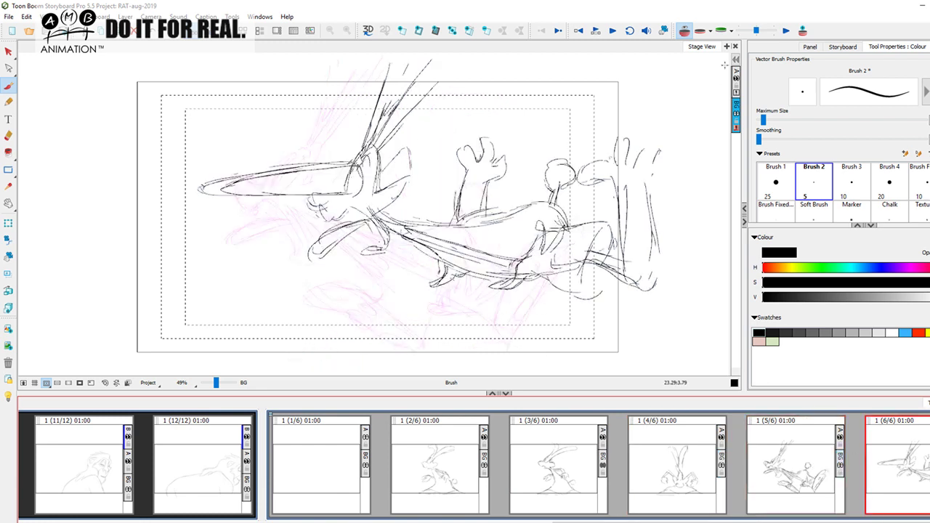
Turn off onion skin and run repeatedly through panels 2 to 6 to judge how the crouch and leap flow
{"action": "left_click", "coordinate": [448, 462]}
{"action": "left_click", "coordinate": [559, 468]}
{"action": "left_click", "coordinate": [696, 474]}
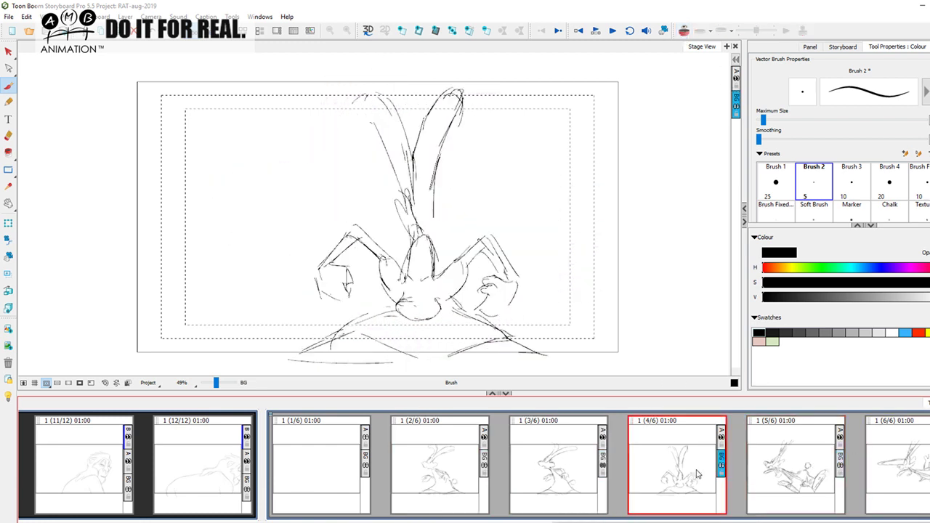
{"action": "left_click", "coordinate": [822, 471]}
{"action": "left_click", "coordinate": [898, 454]}
{"action": "left_click", "coordinate": [479, 465]}
{"action": "left_click", "coordinate": [559, 470]}
{"action": "left_click", "coordinate": [683, 467]}
{"action": "left_click", "coordinate": [783, 467]}
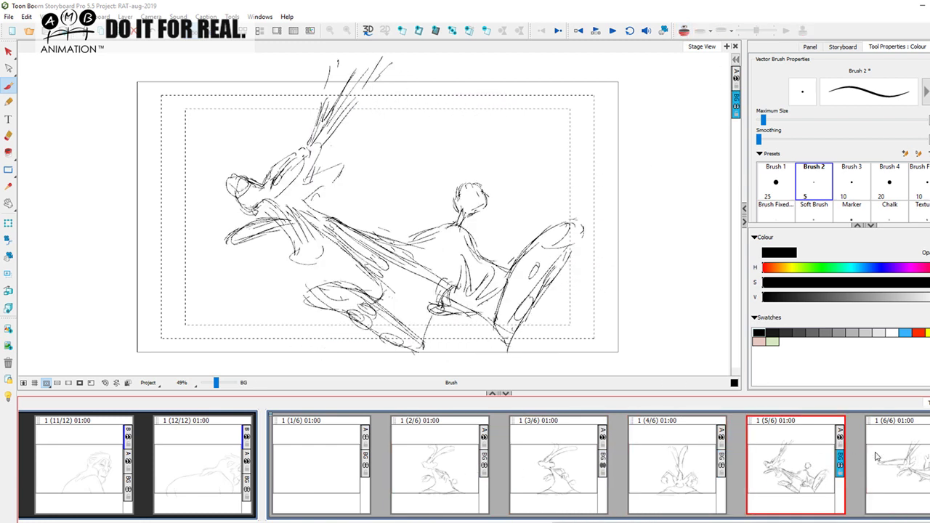
{"action": "left_click", "coordinate": [472, 462]}
{"action": "left_click", "coordinate": [560, 467]}
{"action": "left_click", "coordinate": [690, 460]}
{"action": "left_click", "coordinate": [442, 469]}
{"action": "left_click", "coordinate": [560, 466]}
{"action": "left_click", "coordinate": [705, 463]}
{"action": "left_click", "coordinate": [792, 465]}
{"action": "left_click", "coordinate": [916, 454]}
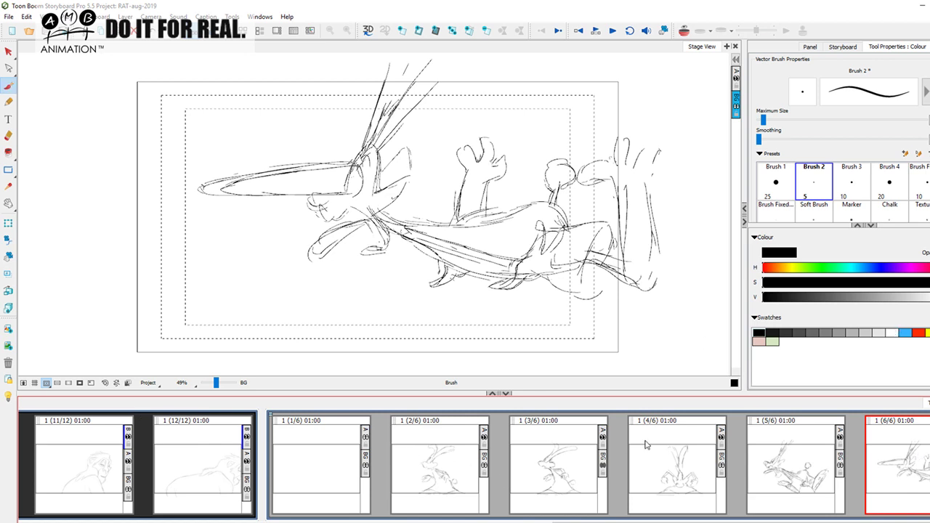
{"action": "left_click", "coordinate": [465, 479]}
{"action": "left_click", "coordinate": [559, 472]}
{"action": "left_click", "coordinate": [676, 473]}
{"action": "left_click", "coordinate": [792, 470]}
{"action": "left_click", "coordinate": [900, 464]}
{"action": "left_click", "coordinate": [467, 476]}
{"action": "left_click", "coordinate": [559, 473]}
{"action": "left_click", "coordinate": [676, 472]}
{"action": "left_click", "coordinate": [811, 478]}
{"action": "left_click", "coordinate": [908, 465]}
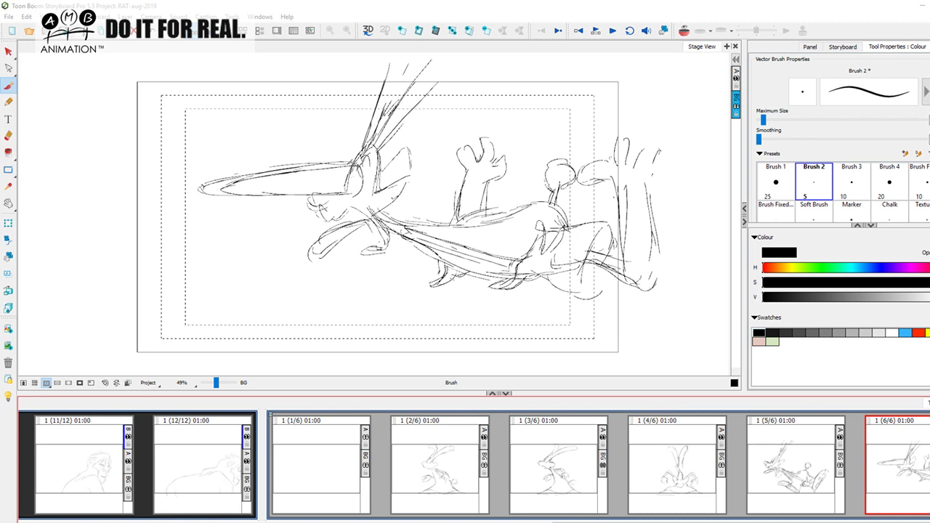
Write a boxed note "walk" with the brush beside the frame of panel 6, and draw a small doodle under it
{"action": "left_click", "coordinate": [9, 86]}
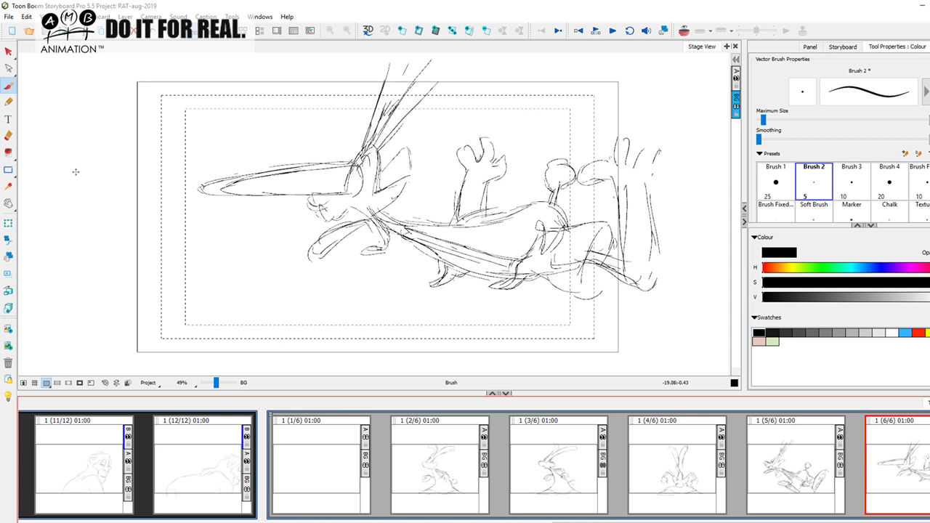
{"action": "left_click", "coordinate": [61, 116]}
{"action": "mouse_move", "coordinate": [60, 113]}
{"action": "left_mouse_down"}
{"action": "mouse_move", "coordinate": [107, 116]}
{"action": "mouse_move", "coordinate": [84, 129]}
{"action": "mouse_move", "coordinate": [51, 98]}
{"action": "left_mouse_up"}
{"action": "left_click_drag", "start_coordinate": [58, 166], "coordinate": [87, 159]}
{"action": "mouse_move", "coordinate": [83, 151]}
{"action": "left_mouse_down"}
{"action": "mouse_move", "coordinate": [103, 154]}
{"action": "mouse_move", "coordinate": [94, 155]}
{"action": "left_mouse_up"}
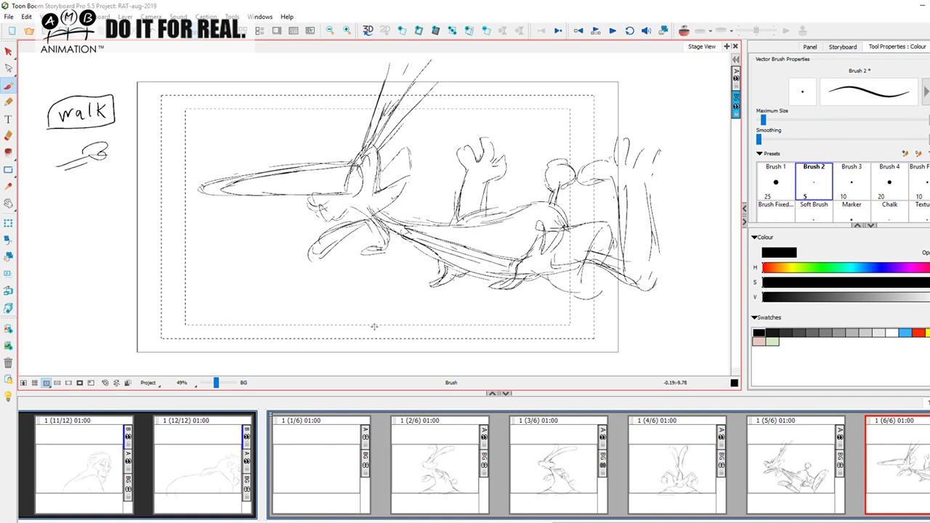
Replay the pose sequence from panel 2 to panel 6 several times to examine the order of the key poses
{"action": "left_click", "coordinate": [442, 465]}
{"action": "left_click", "coordinate": [560, 468]}
{"action": "left_click", "coordinate": [693, 477]}
{"action": "left_click", "coordinate": [792, 465]}
{"action": "left_click", "coordinate": [889, 459]}
{"action": "left_click", "coordinate": [480, 472]}
{"action": "left_click", "coordinate": [559, 468]}
{"action": "left_click", "coordinate": [677, 463]}
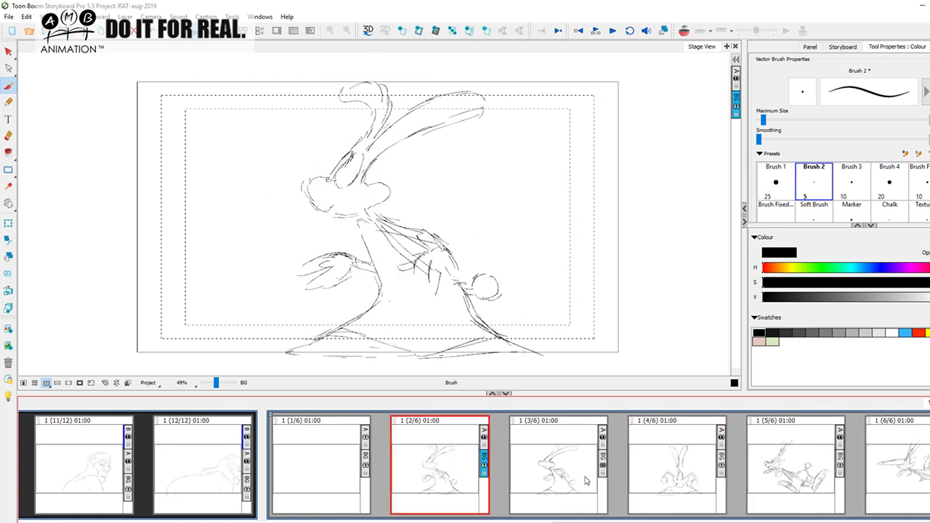
{"action": "left_click", "coordinate": [443, 463]}
{"action": "left_click", "coordinate": [593, 466]}
{"action": "left_click", "coordinate": [683, 465]}
{"action": "left_click", "coordinate": [799, 464]}
{"action": "left_click", "coordinate": [901, 454]}
{"action": "left_click", "coordinate": [460, 476]}
Write the walk pose list "contact", "down", "pass", "up", "contact" under the "walk" note beside panel 6's frame
{"action": "left_click", "coordinate": [913, 474]}
{"action": "mouse_move", "coordinate": [60, 182]}
{"action": "left_mouse_down"}
{"action": "mouse_move", "coordinate": [59, 190]}
{"action": "mouse_move", "coordinate": [115, 179]}
{"action": "left_mouse_up"}
{"action": "mouse_move", "coordinate": [106, 175]}
{"action": "left_mouse_down"}
{"action": "mouse_move", "coordinate": [113, 190]}
{"action": "mouse_move", "coordinate": [74, 208]}
{"action": "mouse_move", "coordinate": [97, 204]}
{"action": "left_mouse_up"}
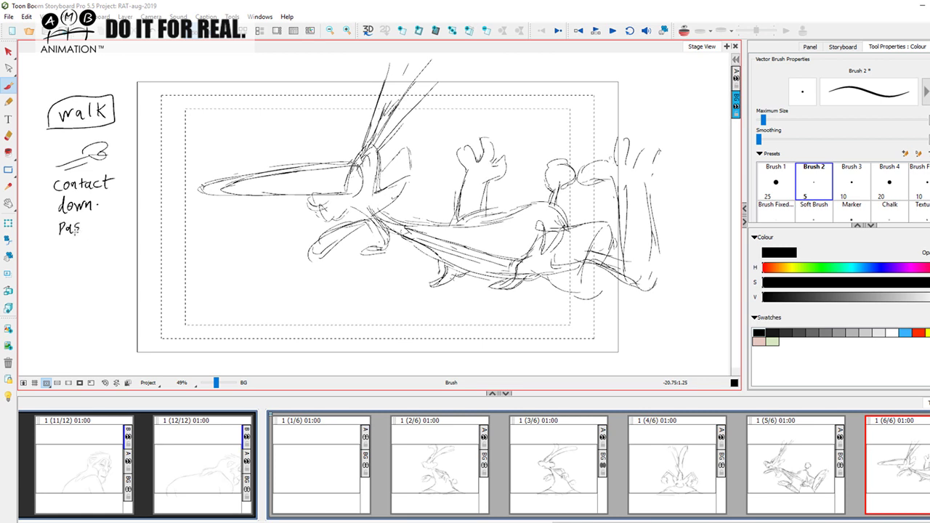
{"action": "left_click_drag", "start_coordinate": [63, 249], "coordinate": [70, 241]}
{"action": "mouse_move", "coordinate": [75, 240]}
{"action": "left_mouse_down"}
{"action": "mouse_move", "coordinate": [60, 276]}
{"action": "mouse_move", "coordinate": [80, 274]}
{"action": "left_mouse_up"}
{"action": "left_click_drag", "start_coordinate": [75, 268], "coordinate": [86, 266]}
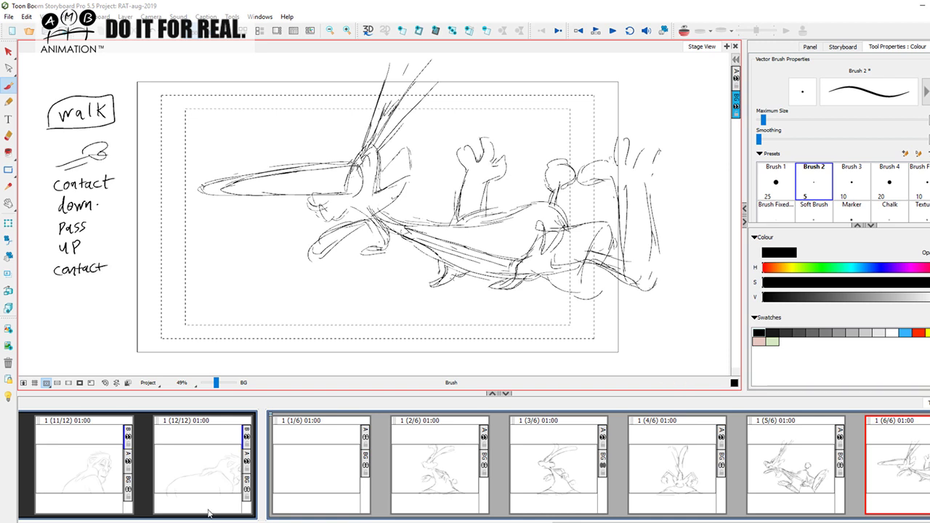
Look at the standing pose on panel 2 and circle the first "contact" in the notes on panel 6
{"action": "left_click", "coordinate": [466, 472]}
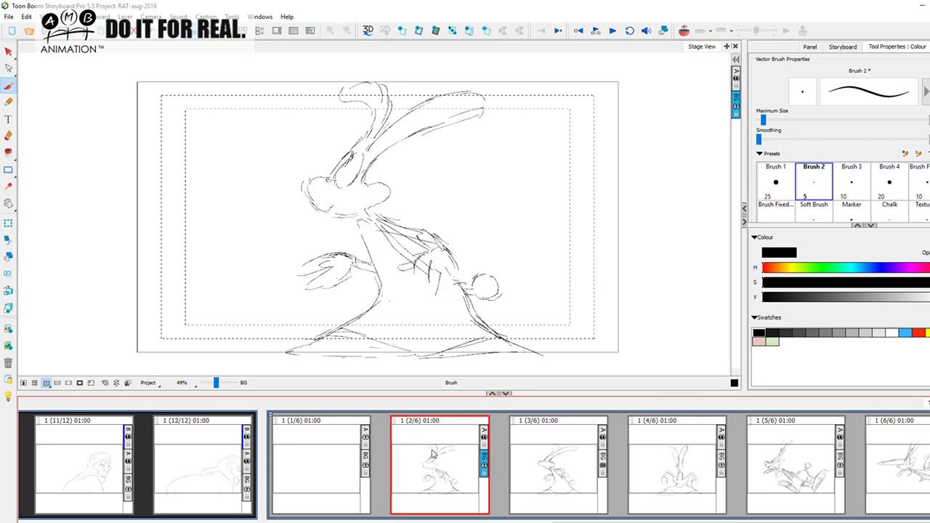
{"action": "left_click", "coordinate": [902, 474]}
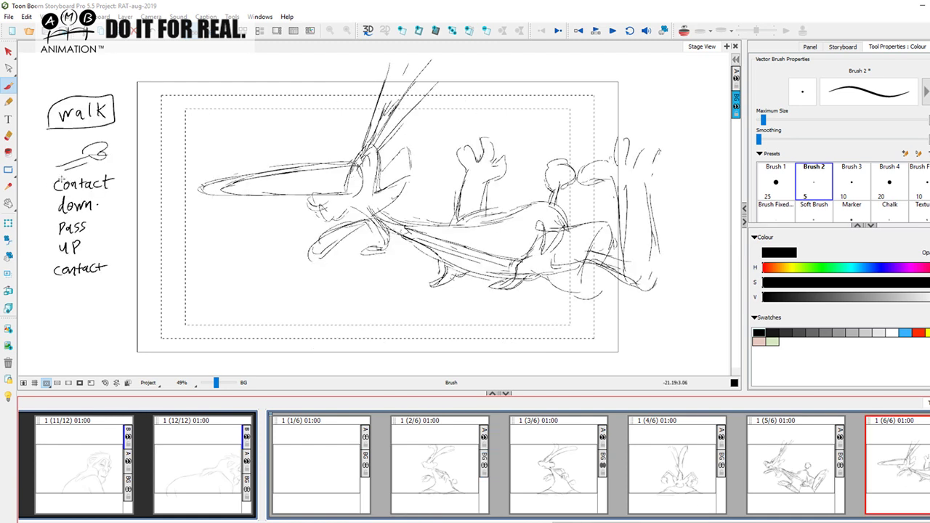
{"action": "left_click_drag", "start_coordinate": [41, 186], "coordinate": [116, 187]}
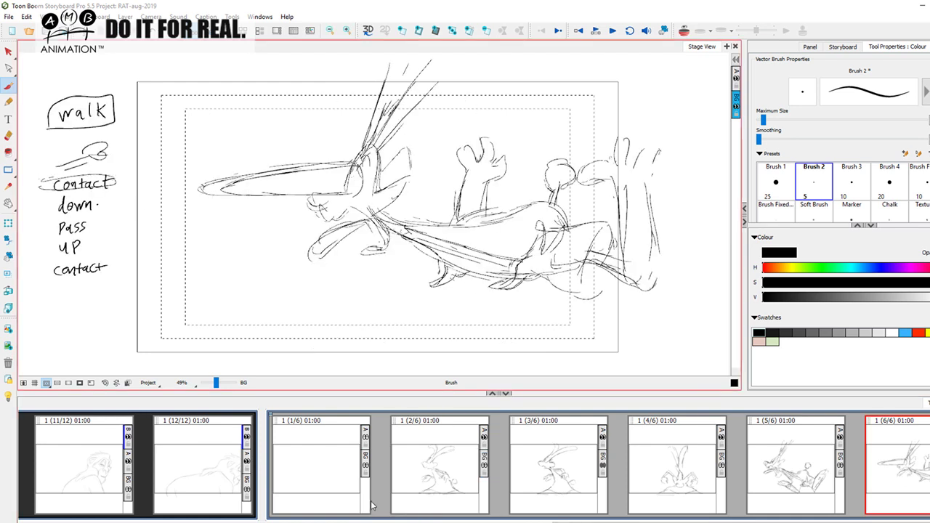
Flip between the poses on panels 2 and 3, and draw a wavy line beside "down", "pass" and "up" on panel 6
{"action": "left_click", "coordinate": [471, 488]}
{"action": "left_click", "coordinate": [577, 481]}
{"action": "left_click", "coordinate": [464, 470]}
{"action": "left_click", "coordinate": [577, 471]}
{"action": "left_click", "coordinate": [465, 474]}
{"action": "left_click", "coordinate": [563, 466]}
{"action": "left_click", "coordinate": [472, 484]}
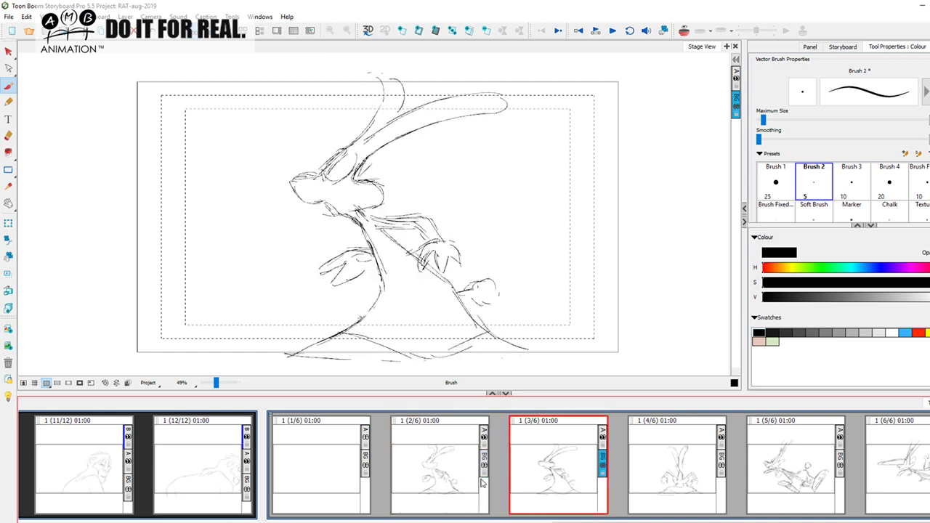
{"action": "left_click", "coordinate": [903, 468]}
{"action": "mouse_move", "coordinate": [98, 194]}
{"action": "left_mouse_down"}
{"action": "mouse_move", "coordinate": [115, 232]}
{"action": "mouse_move", "coordinate": [106, 266]}
{"action": "left_mouse_up"}
Cycle through panels 2 to 6 again and again to study the transitions from standing to the stretched leap
{"action": "left_click", "coordinate": [448, 472]}
{"action": "left_click", "coordinate": [581, 476]}
{"action": "left_click", "coordinate": [654, 478]}
{"action": "left_click", "coordinate": [465, 465]}
{"action": "left_click", "coordinate": [571, 471]}
{"action": "left_click", "coordinate": [683, 470]}
{"action": "left_click", "coordinate": [805, 466]}
{"action": "left_click", "coordinate": [910, 464]}
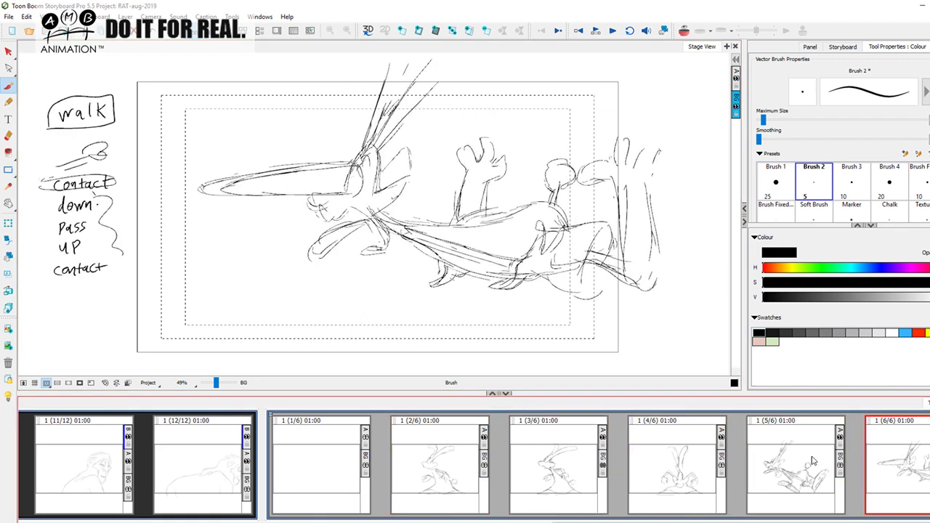
{"action": "left_click", "coordinate": [559, 476]}
{"action": "left_click", "coordinate": [708, 459]}
{"action": "left_click", "coordinate": [799, 464]}
{"action": "left_click", "coordinate": [911, 465]}
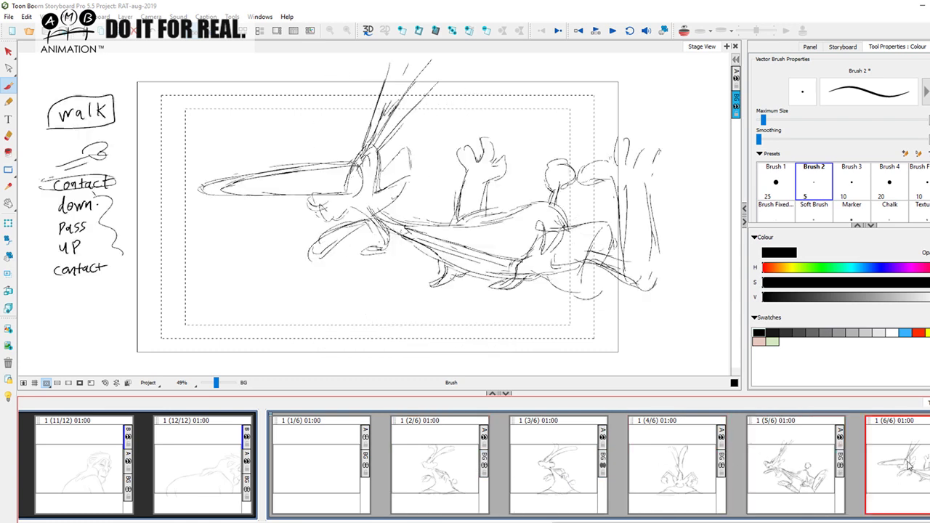
{"action": "left_click", "coordinate": [680, 459]}
{"action": "left_click", "coordinate": [544, 459]}
{"action": "left_click", "coordinate": [445, 471]}
{"action": "left_click", "coordinate": [569, 470]}
{"action": "left_click", "coordinate": [683, 465]}
{"action": "left_click", "coordinate": [799, 465]}
{"action": "left_click", "coordinate": [910, 465]}
{"action": "left_click", "coordinate": [461, 470]}
{"action": "left_click", "coordinate": [559, 465]}
{"action": "left_click", "coordinate": [704, 463]}
{"action": "left_click", "coordinate": [799, 465]}
{"action": "left_click", "coordinate": [909, 465]}
{"action": "left_click", "coordinate": [559, 471]}
{"action": "left_click", "coordinate": [691, 477]}
{"action": "left_click", "coordinate": [810, 481]}
{"action": "left_click", "coordinate": [910, 468]}
Draw curved arrows from beside the "walk" note down to the pose names in the list on panel 6
{"action": "mouse_move", "coordinate": [135, 102]}
{"action": "left_mouse_down"}
{"action": "mouse_move", "coordinate": [135, 143]}
{"action": "mouse_move", "coordinate": [109, 209]}
{"action": "left_mouse_up"}
{"action": "mouse_move", "coordinate": [114, 197]}
{"action": "left_mouse_down"}
{"action": "mouse_move", "coordinate": [105, 210]}
{"action": "mouse_move", "coordinate": [119, 212]}
{"action": "left_mouse_up"}
{"action": "left_click_drag", "start_coordinate": [133, 176], "coordinate": [109, 234]}
{"action": "mouse_move", "coordinate": [116, 226]}
{"action": "left_mouse_down"}
{"action": "mouse_move", "coordinate": [100, 243]}
{"action": "mouse_move", "coordinate": [117, 247]}
{"action": "left_mouse_up"}
{"action": "left_click_drag", "start_coordinate": [137, 205], "coordinate": [120, 275]}
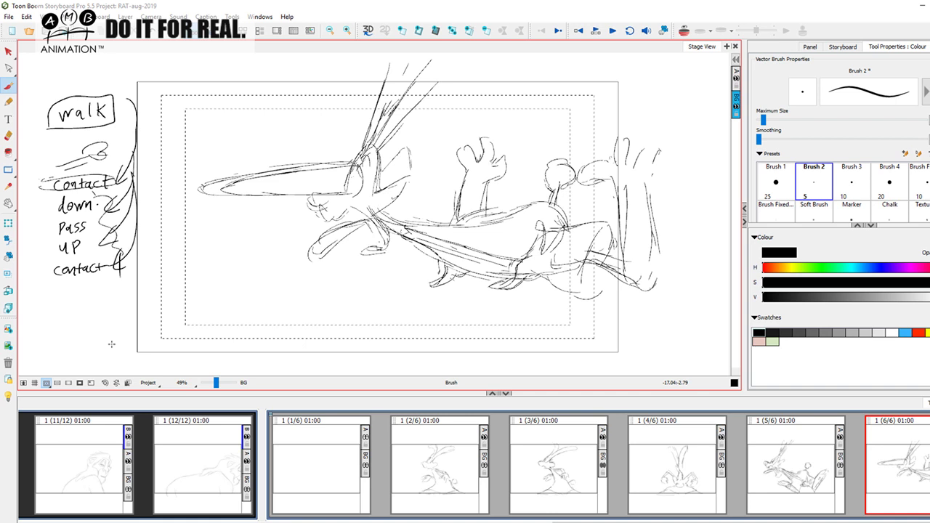
Lasso all the handwritten walk notes beside panel 6's frame with the Cutter, delete them and return to the Brush tool
{"action": "left_click", "coordinate": [8, 53]}
{"action": "left_click", "coordinate": [36, 75]}
{"action": "mouse_move", "coordinate": [93, 67]}
{"action": "left_mouse_down"}
{"action": "mouse_move", "coordinate": [165, 203]}
{"action": "mouse_move", "coordinate": [29, 120]}
{"action": "mouse_move", "coordinate": [69, 61]}
{"action": "left_mouse_up"}
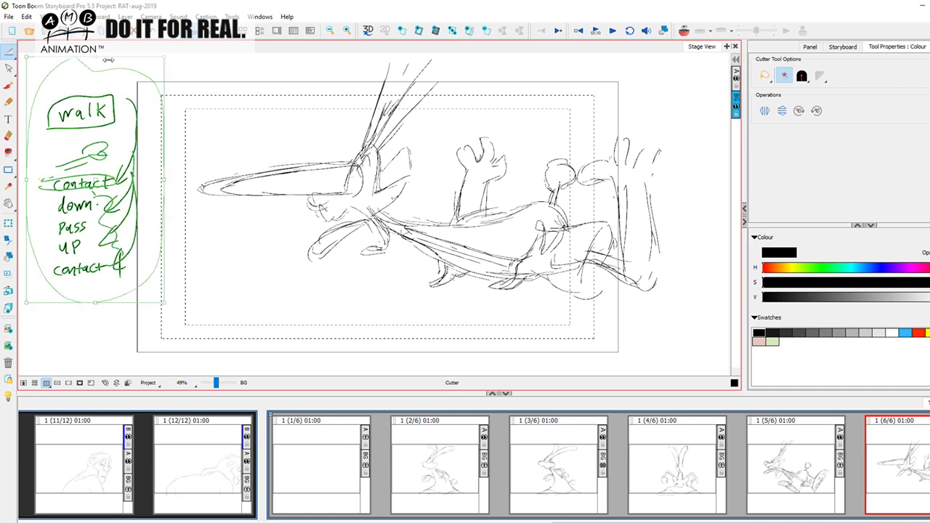
{"action": "key", "text": "Delete"}
{"action": "left_click", "coordinate": [8, 85]}
{"action": "left_click", "coordinate": [8, 51]}
{"action": "left_click", "coordinate": [33, 63]}
{"action": "left_click", "coordinate": [8, 85]}
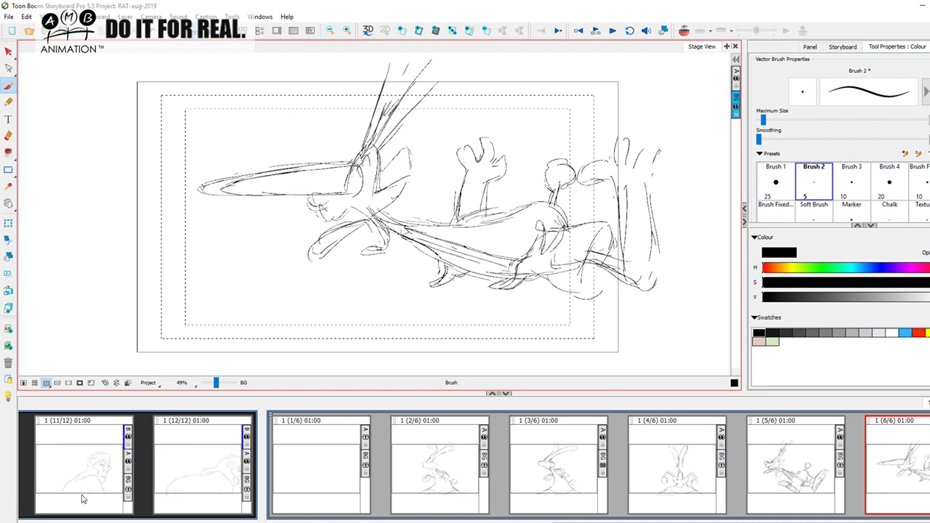
Run through the rabbit poses on panels 2 to 6 twice to decide how the leap continues
{"action": "left_click", "coordinate": [457, 466]}
{"action": "left_click", "coordinate": [551, 476]}
{"action": "left_click", "coordinate": [672, 468]}
{"action": "left_click", "coordinate": [793, 466]}
{"action": "left_click", "coordinate": [899, 465]}
{"action": "left_click", "coordinate": [451, 487]}
{"action": "left_click", "coordinate": [560, 473]}
{"action": "left_click", "coordinate": [675, 468]}
{"action": "left_click", "coordinate": [799, 469]}
{"action": "left_click", "coordinate": [908, 463]}
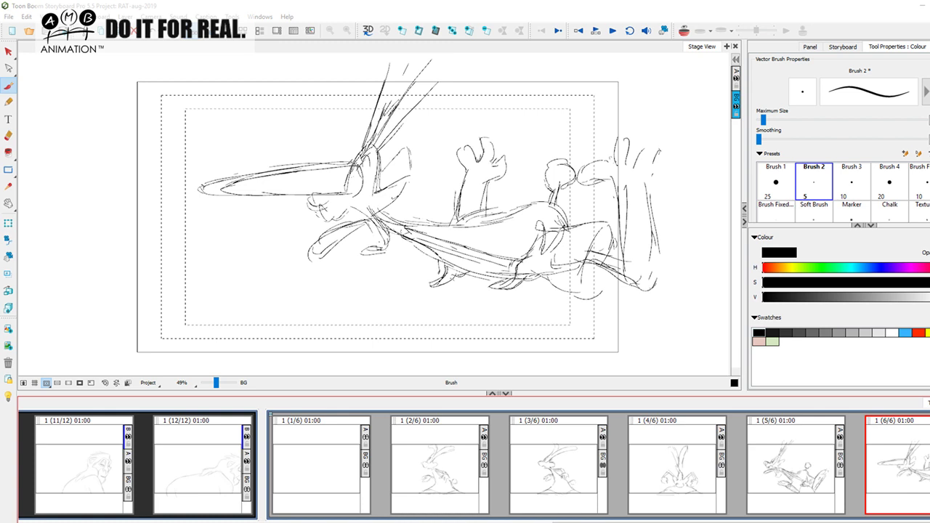
Add a new panel after the stretched mid-air pose, turn onion skin on and make the first head strokes over it
{"action": "left_click", "coordinate": [402, 30]}
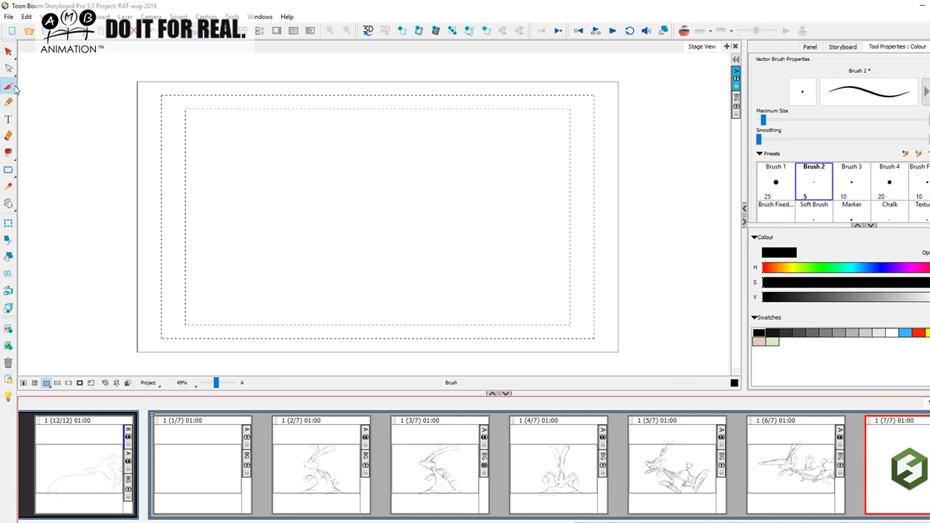
{"action": "left_click", "coordinate": [684, 29]}
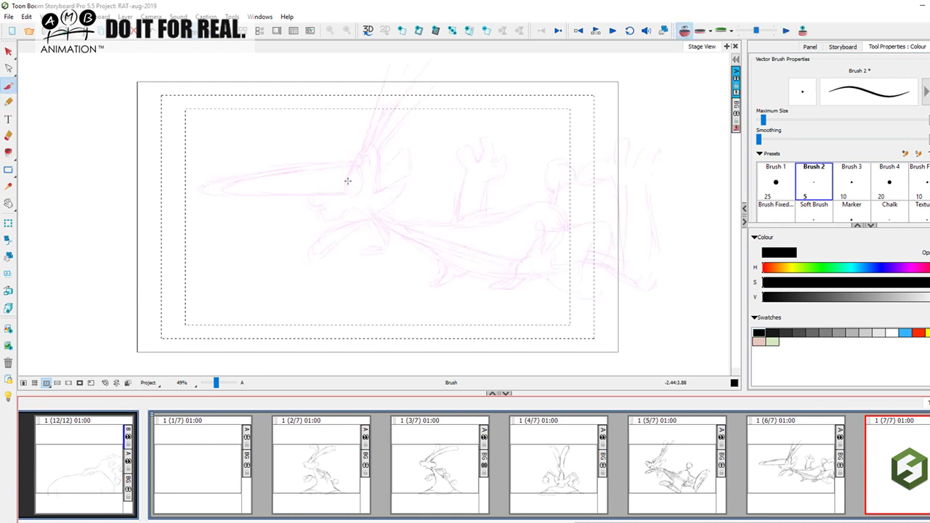
{"action": "left_click_drag", "start_coordinate": [388, 187], "coordinate": [409, 186]}
{"action": "key", "text": "f"}
{"action": "key", "text": "Right"}
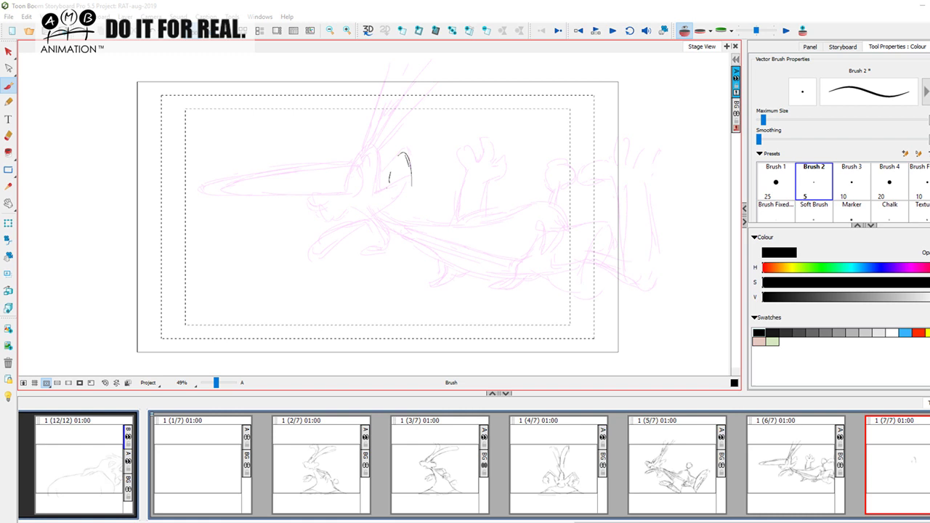
Sketch the rabbit's head with its shortened pointed form, the neck and the back line, comparing with the previous panel
{"action": "left_click_drag", "start_coordinate": [399, 154], "coordinate": [416, 189]}
{"action": "mouse_move", "coordinate": [404, 150]}
{"action": "left_mouse_down"}
{"action": "mouse_move", "coordinate": [417, 189]}
{"action": "mouse_move", "coordinate": [390, 188]}
{"action": "left_mouse_up"}
{"action": "key", "text": "f"}
{"action": "key", "text": "g"}
{"action": "mouse_move", "coordinate": [403, 153]}
{"action": "left_mouse_down"}
{"action": "mouse_move", "coordinate": [390, 182]}
{"action": "mouse_move", "coordinate": [417, 194]}
{"action": "left_mouse_up"}
{"action": "mouse_move", "coordinate": [398, 158]}
{"action": "left_mouse_down"}
{"action": "mouse_move", "coordinate": [355, 162]}
{"action": "mouse_move", "coordinate": [380, 165]}
{"action": "mouse_move", "coordinate": [348, 171]}
{"action": "mouse_move", "coordinate": [348, 192]}
{"action": "mouse_move", "coordinate": [396, 198]}
{"action": "left_mouse_up"}
{"action": "mouse_move", "coordinate": [378, 165]}
{"action": "left_mouse_down"}
{"action": "mouse_move", "coordinate": [317, 177]}
{"action": "mouse_move", "coordinate": [340, 195]}
{"action": "mouse_move", "coordinate": [376, 197]}
{"action": "left_mouse_up"}
{"action": "key", "text": "f"}
{"action": "key", "text": "g"}
{"action": "mouse_move", "coordinate": [404, 163]}
{"action": "left_mouse_down"}
{"action": "mouse_move", "coordinate": [400, 193]}
{"action": "mouse_move", "coordinate": [376, 206]}
{"action": "mouse_move", "coordinate": [416, 199]}
{"action": "mouse_move", "coordinate": [451, 210]}
{"action": "mouse_move", "coordinate": [390, 217]}
{"action": "mouse_move", "coordinate": [420, 254]}
{"action": "left_mouse_up"}
{"action": "mouse_move", "coordinate": [390, 214]}
{"action": "left_mouse_down"}
{"action": "mouse_move", "coordinate": [419, 241]}
{"action": "mouse_move", "coordinate": [420, 226]}
{"action": "mouse_move", "coordinate": [421, 251]}
{"action": "mouse_move", "coordinate": [410, 245]}
{"action": "mouse_move", "coordinate": [409, 258]}
{"action": "mouse_move", "coordinate": [389, 255]}
{"action": "mouse_move", "coordinate": [416, 267]}
{"action": "left_mouse_up"}
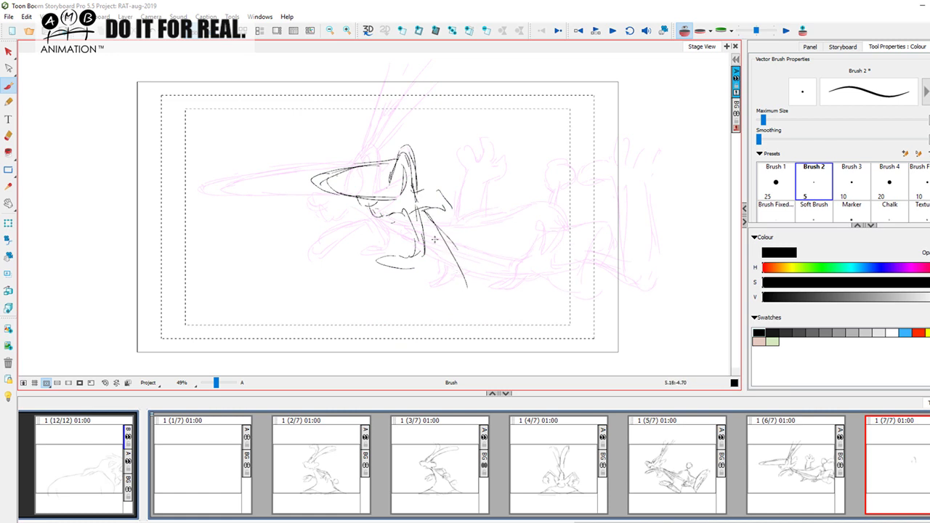
Sketch the hips, tail and rear leg swinging down under the body, flipping to the previous panel to compare
{"action": "key", "text": "o"}
{"action": "key", "text": "p"}
{"action": "left_click_drag", "start_coordinate": [396, 337], "coordinate": [404, 304]}
{"action": "mouse_move", "coordinate": [397, 342]}
{"action": "left_mouse_down"}
{"action": "mouse_move", "coordinate": [442, 281]}
{"action": "mouse_move", "coordinate": [485, 287]}
{"action": "mouse_move", "coordinate": [485, 303]}
{"action": "mouse_move", "coordinate": [423, 359]}
{"action": "left_mouse_up"}
{"action": "key", "text": "o"}
{"action": "key", "text": "p"}
{"action": "key", "text": "o"}
{"action": "key", "text": "p"}
{"action": "mouse_move", "coordinate": [418, 248]}
{"action": "left_mouse_down"}
{"action": "mouse_move", "coordinate": [399, 300]}
{"action": "mouse_move", "coordinate": [425, 363]}
{"action": "left_mouse_up"}
{"action": "key", "text": "o"}
{"action": "key", "text": "p"}
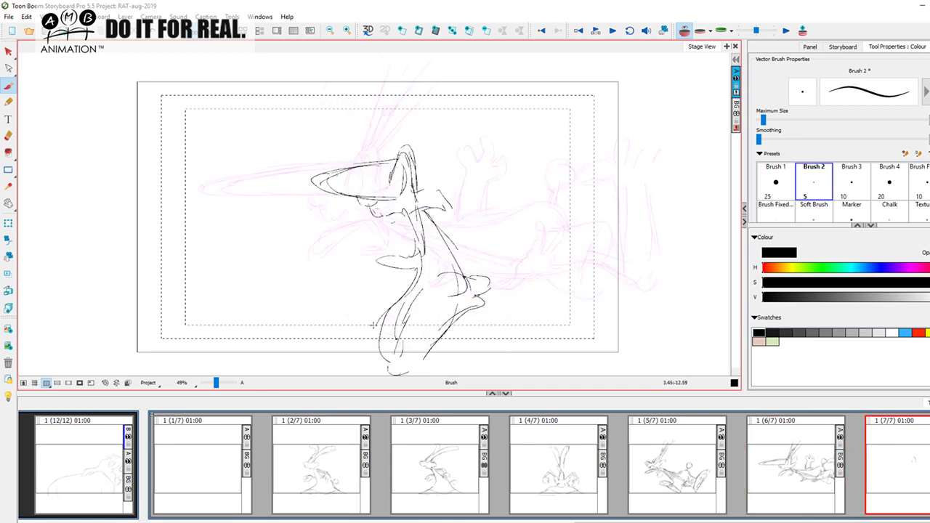
Sketch the forward leg and the arm reaching ahead of the chest on the new panel
{"action": "left_click_drag", "start_coordinate": [394, 336], "coordinate": [376, 358]}
{"action": "mouse_move", "coordinate": [393, 298]}
{"action": "left_mouse_down"}
{"action": "mouse_move", "coordinate": [390, 354]}
{"action": "mouse_move", "coordinate": [373, 297]}
{"action": "left_mouse_up"}
{"action": "left_click_drag", "start_coordinate": [346, 268], "coordinate": [349, 272]}
{"action": "mouse_move", "coordinate": [410, 231]}
{"action": "left_mouse_down"}
{"action": "mouse_move", "coordinate": [354, 228]}
{"action": "mouse_move", "coordinate": [324, 251]}
{"action": "mouse_move", "coordinate": [416, 241]}
{"action": "left_mouse_up"}
{"action": "mouse_move", "coordinate": [385, 298]}
{"action": "left_mouse_down"}
{"action": "mouse_move", "coordinate": [381, 270]}
{"action": "mouse_move", "coordinate": [389, 296]}
{"action": "left_mouse_up"}
{"action": "mouse_move", "coordinate": [346, 245]}
{"action": "left_mouse_down"}
{"action": "mouse_move", "coordinate": [369, 243]}
{"action": "mouse_move", "coordinate": [348, 354]}
{"action": "mouse_move", "coordinate": [370, 336]}
{"action": "mouse_move", "coordinate": [419, 365]}
{"action": "mouse_move", "coordinate": [435, 355]}
{"action": "left_mouse_up"}
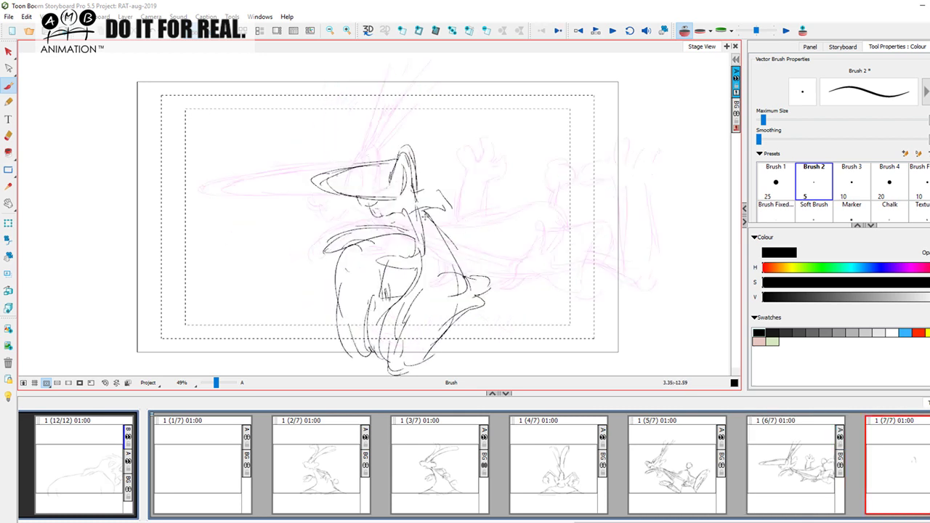
Sketch the rabbit's ears trailing straight up from the top of the head in the upright pose
{"action": "mouse_move", "coordinate": [401, 146]}
{"action": "left_mouse_down"}
{"action": "mouse_move", "coordinate": [396, 95]}
{"action": "mouse_move", "coordinate": [405, 120]}
{"action": "left_mouse_up"}
{"action": "left_click_drag", "start_coordinate": [410, 67], "coordinate": [403, 144]}
{"action": "mouse_move", "coordinate": [436, 58]}
{"action": "left_mouse_down"}
{"action": "mouse_move", "coordinate": [414, 150]}
{"action": "mouse_move", "coordinate": [402, 154]}
{"action": "mouse_move", "coordinate": [400, 67]}
{"action": "mouse_move", "coordinate": [417, 160]}
{"action": "left_mouse_up"}
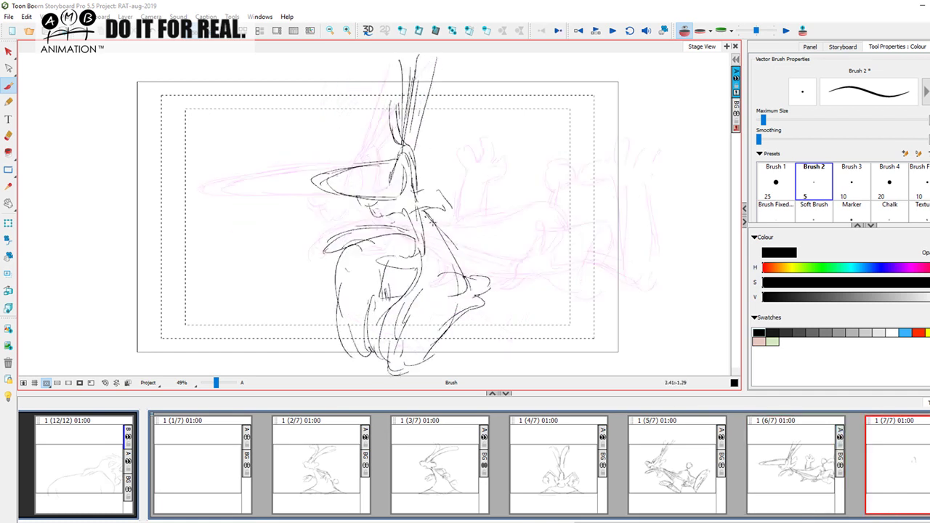
Sketch the trailing arm from the shoulder down to the hand on the ground, comparing with the previous panel
{"action": "mouse_move", "coordinate": [428, 217]}
{"action": "left_mouse_down"}
{"action": "mouse_move", "coordinate": [458, 305]}
{"action": "mouse_move", "coordinate": [446, 298]}
{"action": "mouse_move", "coordinate": [461, 368]}
{"action": "left_mouse_up"}
{"action": "left_click_drag", "start_coordinate": [458, 293], "coordinate": [471, 364]}
{"action": "mouse_move", "coordinate": [446, 302]}
{"action": "left_mouse_down"}
{"action": "mouse_move", "coordinate": [461, 358]}
{"action": "mouse_move", "coordinate": [491, 333]}
{"action": "mouse_move", "coordinate": [536, 347]}
{"action": "mouse_move", "coordinate": [538, 335]}
{"action": "mouse_move", "coordinate": [505, 344]}
{"action": "mouse_move", "coordinate": [537, 347]}
{"action": "mouse_move", "coordinate": [456, 359]}
{"action": "left_mouse_up"}
{"action": "key", "text": "Left"}
{"action": "key", "text": "Right"}
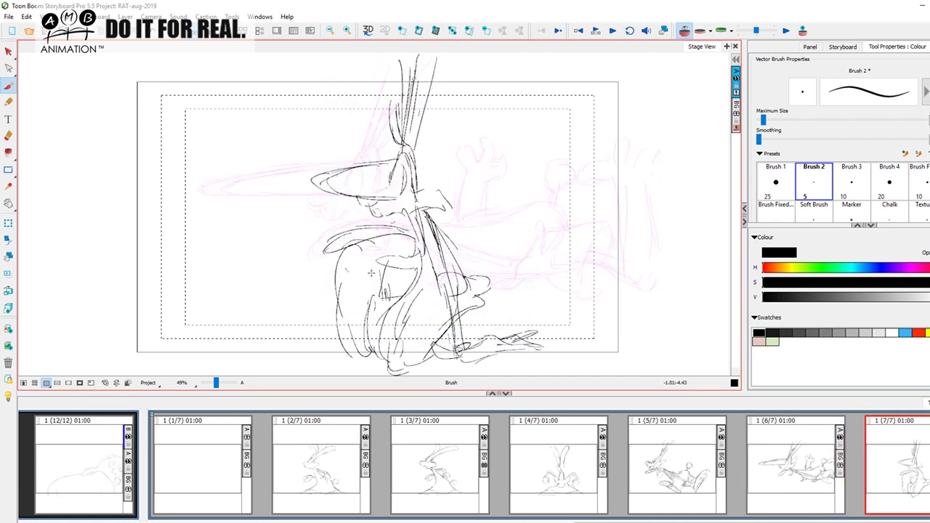
Reinforce the leg, knee and muzzle contours of the upright pose, checking them against the earlier panels
{"action": "left_click", "coordinate": [919, 472]}
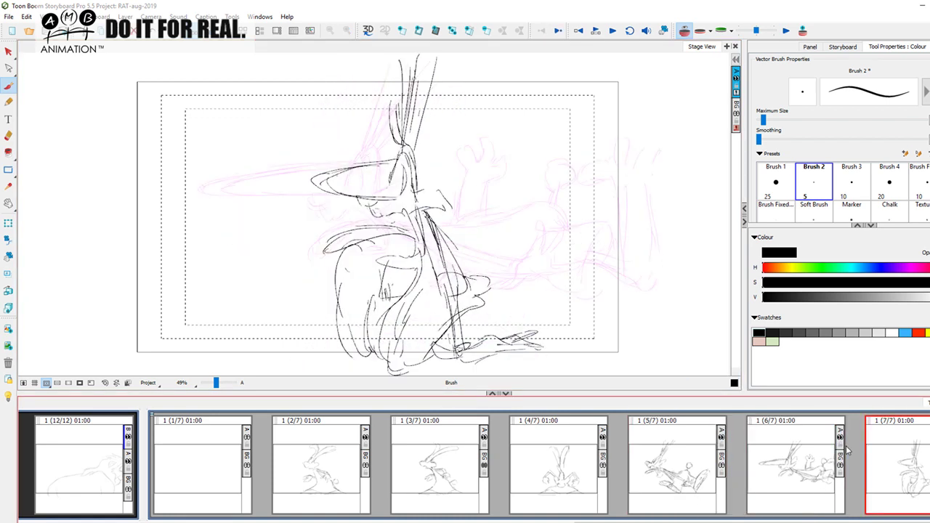
{"action": "left_click", "coordinate": [425, 307]}
{"action": "left_click_drag", "start_coordinate": [423, 289], "coordinate": [402, 327]}
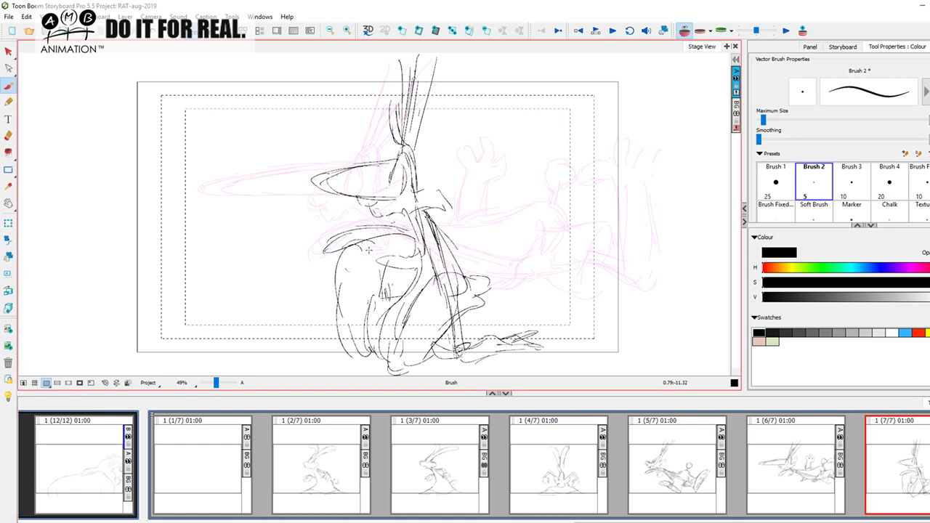
{"action": "left_click_drag", "start_coordinate": [339, 263], "coordinate": [335, 309]}
{"action": "left_click", "coordinate": [696, 472]}
{"action": "key", "text": "Right"}
{"action": "key", "text": "Right"}
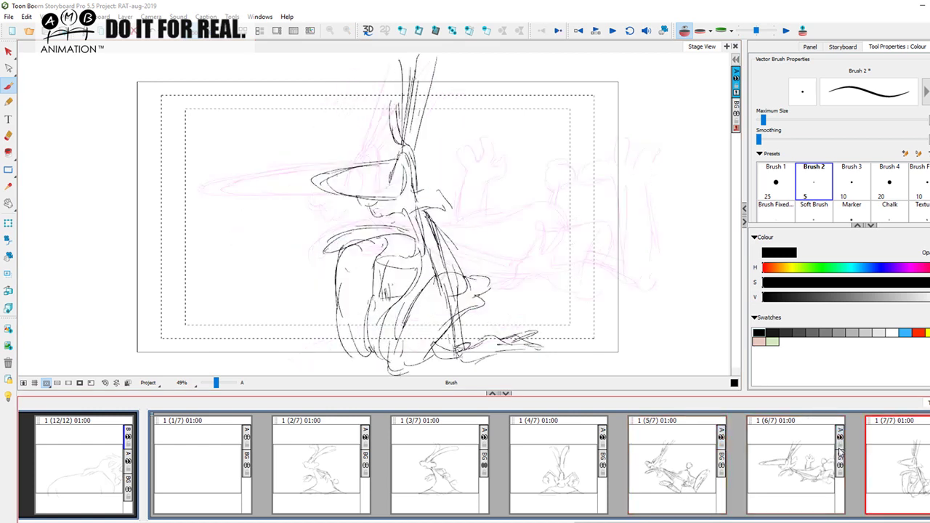
{"action": "left_click", "coordinate": [328, 183]}
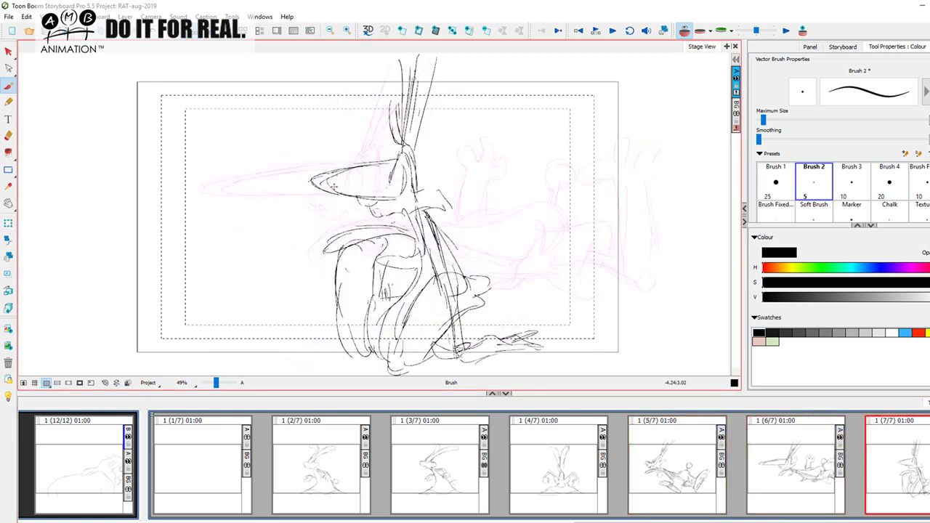
{"action": "left_click", "coordinate": [926, 472]}
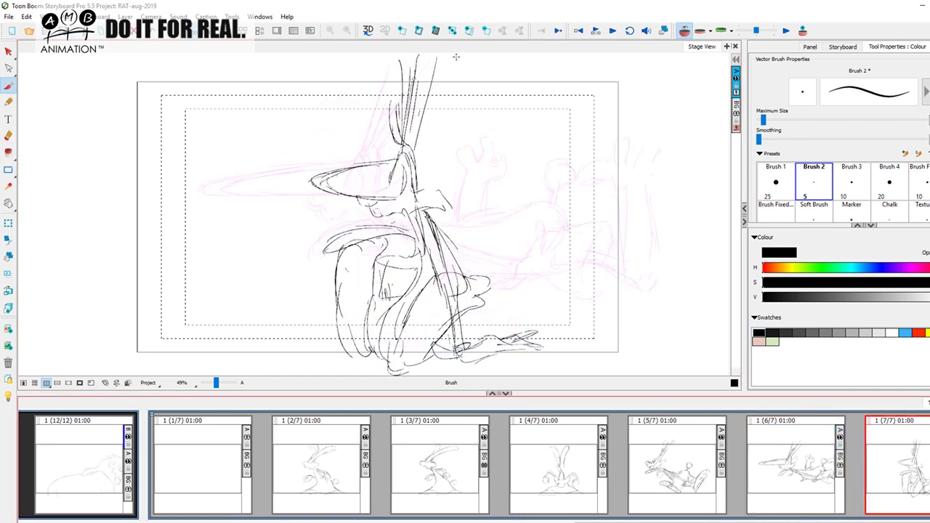
Add a new panel after the upright pose and sketch the pointed upper head and first muzzle stroke over the onion skin
{"action": "left_click", "coordinate": [402, 31]}
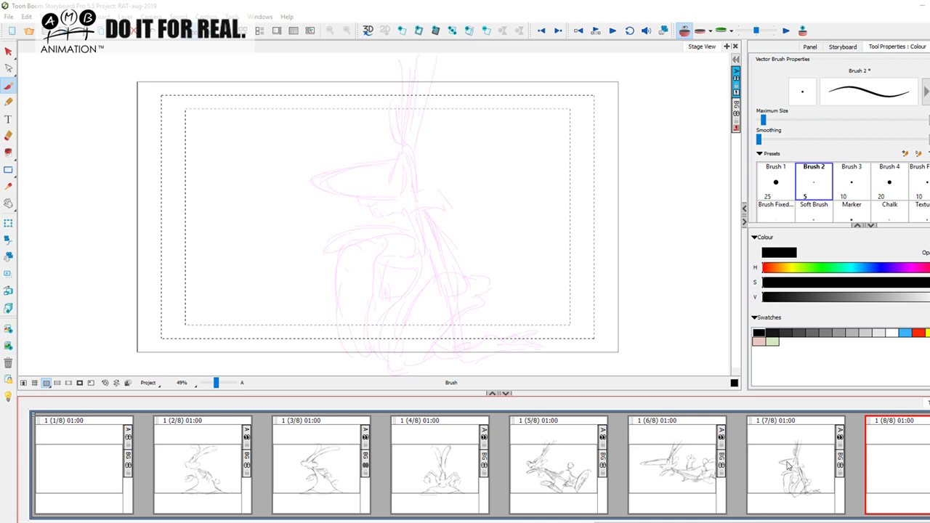
{"action": "mouse_move", "coordinate": [520, 125]}
{"action": "left_mouse_down"}
{"action": "mouse_move", "coordinate": [512, 137]}
{"action": "mouse_move", "coordinate": [530, 156]}
{"action": "mouse_move", "coordinate": [497, 177]}
{"action": "mouse_move", "coordinate": [521, 110]}
{"action": "left_mouse_up"}
{"action": "left_click_drag", "start_coordinate": [517, 112], "coordinate": [497, 186]}
{"action": "key", "text": "f"}
{"action": "key", "text": "g"}
{"action": "left_click_drag", "start_coordinate": [522, 110], "coordinate": [539, 180]}
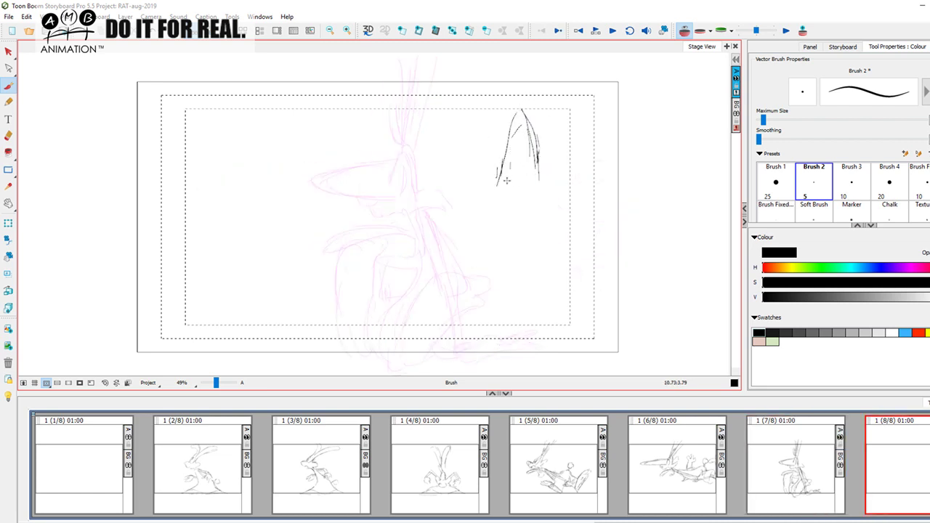
{"action": "mouse_move", "coordinate": [491, 175]}
{"action": "left_mouse_down"}
{"action": "mouse_move", "coordinate": [486, 191]}
{"action": "mouse_move", "coordinate": [507, 208]}
{"action": "left_mouse_up"}
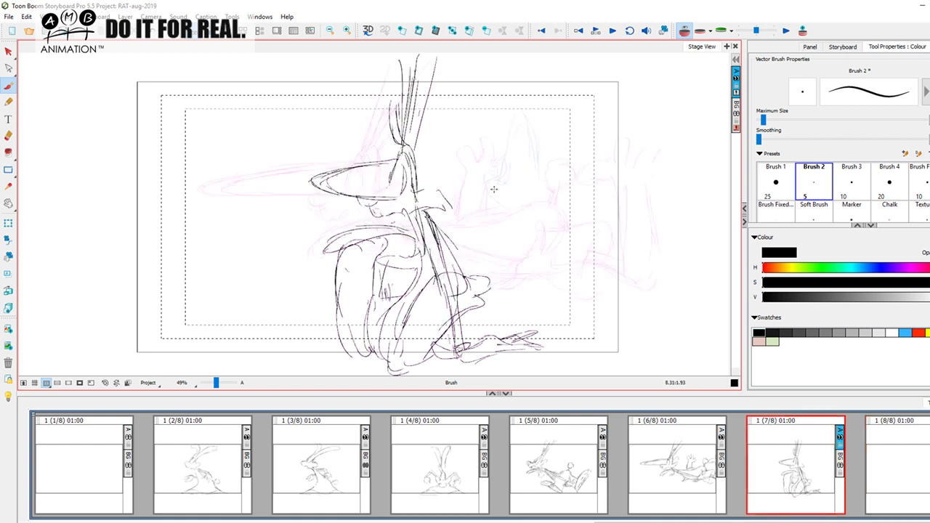
Sketch the muzzle and the cheek fur on either side of the new head, flipping to the previous panel to compare
{"action": "mouse_move", "coordinate": [500, 165]}
{"action": "left_mouse_down"}
{"action": "mouse_move", "coordinate": [477, 165]}
{"action": "mouse_move", "coordinate": [510, 210]}
{"action": "left_mouse_up"}
{"action": "key", "text": "f"}
{"action": "key", "text": "g"}
{"action": "mouse_move", "coordinate": [539, 176]}
{"action": "left_mouse_down"}
{"action": "mouse_move", "coordinate": [573, 171]}
{"action": "mouse_move", "coordinate": [569, 193]}
{"action": "left_mouse_up"}
{"action": "key", "text": "f"}
{"action": "key", "text": "g"}
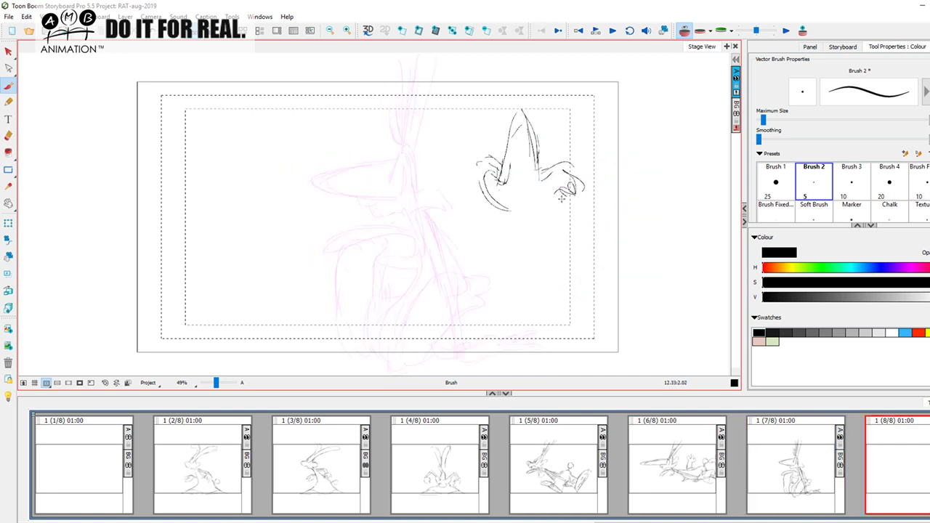
{"action": "key", "text": "comma"}
{"action": "key", "text": "g"}
Sketch the curved neck lines below the cheek and firm up the tall eye shapes on the new head
{"action": "left_click_drag", "start_coordinate": [545, 197], "coordinate": [533, 249]}
{"action": "left_click_drag", "start_coordinate": [545, 211], "coordinate": [522, 255]}
{"action": "left_click_drag", "start_coordinate": [537, 151], "coordinate": [540, 171]}
{"action": "mouse_move", "coordinate": [516, 111]}
{"action": "left_mouse_down"}
{"action": "mouse_move", "coordinate": [490, 184]}
{"action": "mouse_move", "coordinate": [502, 116]}
{"action": "mouse_move", "coordinate": [514, 154]}
{"action": "mouse_move", "coordinate": [520, 125]}
{"action": "mouse_move", "coordinate": [529, 172]}
{"action": "left_mouse_up"}
{"action": "mouse_move", "coordinate": [512, 128]}
{"action": "left_mouse_down"}
{"action": "mouse_move", "coordinate": [503, 164]}
{"action": "mouse_move", "coordinate": [510, 143]}
{"action": "mouse_move", "coordinate": [510, 189]}
{"action": "left_mouse_up"}
{"action": "key", "text": "f"}
{"action": "key", "text": "g"}
{"action": "mouse_move", "coordinate": [510, 148]}
{"action": "left_mouse_down"}
{"action": "mouse_move", "coordinate": [514, 190]}
{"action": "mouse_move", "coordinate": [498, 197]}
{"action": "left_mouse_up"}
Sketch the dropped jaw, fill out the neck and add the ear lines above the head, comparing with the previous panel
{"action": "mouse_move", "coordinate": [500, 177]}
{"action": "left_mouse_down"}
{"action": "mouse_move", "coordinate": [494, 198]}
{"action": "mouse_move", "coordinate": [530, 197]}
{"action": "mouse_move", "coordinate": [533, 234]}
{"action": "mouse_move", "coordinate": [516, 254]}
{"action": "left_mouse_up"}
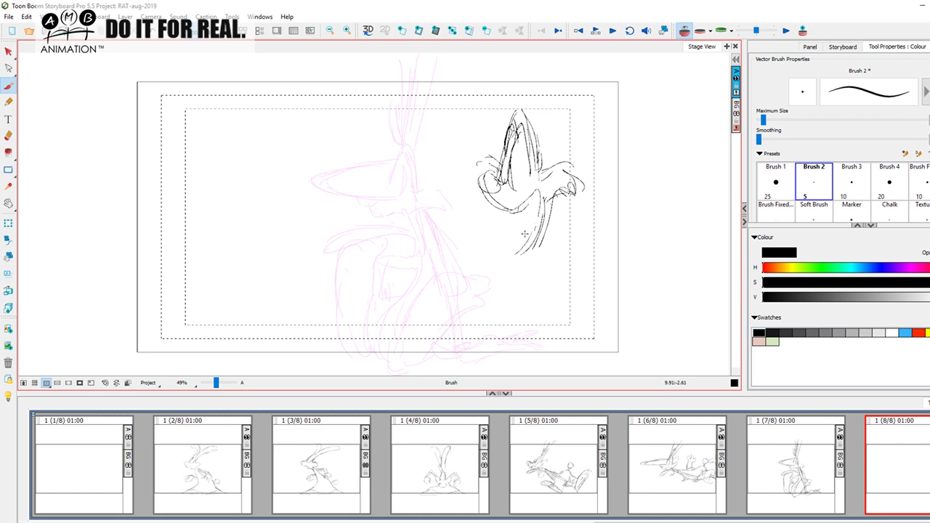
{"action": "mouse_move", "coordinate": [530, 211]}
{"action": "left_mouse_down"}
{"action": "mouse_move", "coordinate": [474, 222]}
{"action": "mouse_move", "coordinate": [472, 235]}
{"action": "mouse_move", "coordinate": [535, 231]}
{"action": "mouse_move", "coordinate": [498, 250]}
{"action": "mouse_move", "coordinate": [532, 253]}
{"action": "left_mouse_up"}
{"action": "key", "text": "f"}
{"action": "key", "text": "g"}
{"action": "left_click_drag", "start_coordinate": [509, 66], "coordinate": [523, 125]}
{"action": "key", "text": "Left"}
{"action": "key", "text": "Right"}
{"action": "key", "text": "Left"}
{"action": "key", "text": "Right"}
Sketch the long body and outstretched leg lines sweeping forward from the neck across the frame
{"action": "mouse_move", "coordinate": [544, 222]}
{"action": "left_mouse_down"}
{"action": "mouse_move", "coordinate": [539, 244]}
{"action": "mouse_move", "coordinate": [470, 279]}
{"action": "mouse_move", "coordinate": [377, 274]}
{"action": "left_mouse_up"}
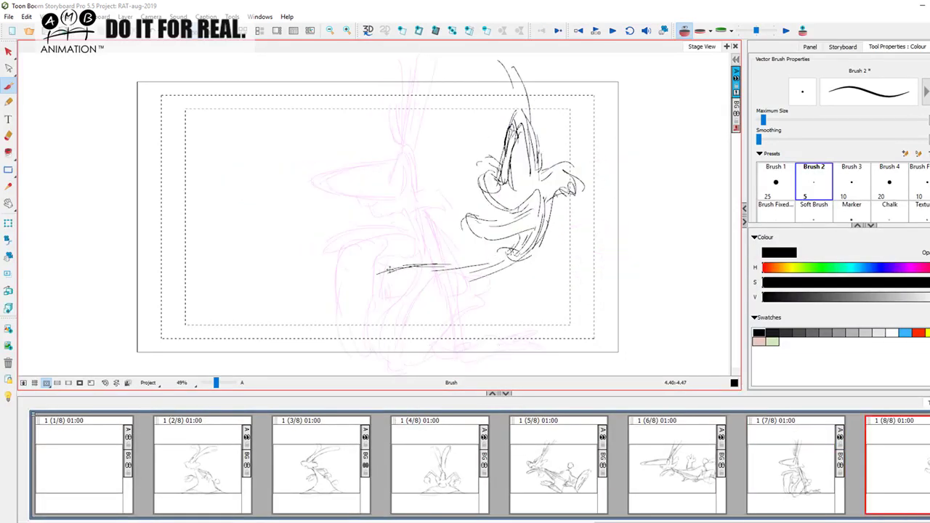
{"action": "mouse_move", "coordinate": [460, 269]}
{"action": "left_mouse_down"}
{"action": "mouse_move", "coordinate": [349, 276]}
{"action": "mouse_move", "coordinate": [270, 253]}
{"action": "mouse_move", "coordinate": [251, 270]}
{"action": "left_mouse_up"}
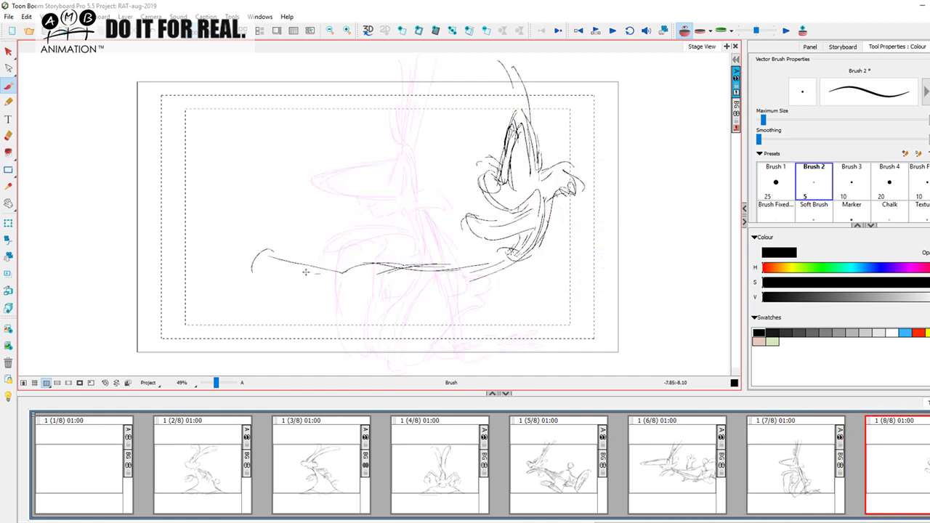
{"action": "mouse_move", "coordinate": [347, 273]}
{"action": "left_mouse_down"}
{"action": "mouse_move", "coordinate": [256, 275]}
{"action": "mouse_move", "coordinate": [242, 302]}
{"action": "mouse_move", "coordinate": [296, 336]}
{"action": "mouse_move", "coordinate": [425, 305]}
{"action": "left_mouse_up"}
{"action": "mouse_move", "coordinate": [349, 314]}
{"action": "left_mouse_down"}
{"action": "mouse_move", "coordinate": [501, 287]}
{"action": "mouse_move", "coordinate": [508, 263]}
{"action": "mouse_move", "coordinate": [546, 256]}
{"action": "left_mouse_up"}
{"action": "left_click_drag", "start_coordinate": [423, 289], "coordinate": [518, 263]}
{"action": "left_click_drag", "start_coordinate": [407, 294], "coordinate": [539, 248]}
Sketch the large raised feet at the front of the outstretched legs, with heel, sole and first toes
{"action": "key", "text": "f"}
{"action": "key", "text": "n"}
{"action": "mouse_move", "coordinate": [216, 242]}
{"action": "left_mouse_down"}
{"action": "mouse_move", "coordinate": [251, 270]}
{"action": "mouse_move", "coordinate": [234, 307]}
{"action": "left_mouse_up"}
{"action": "left_click_drag", "start_coordinate": [207, 278], "coordinate": [237, 310]}
{"action": "left_click_drag", "start_coordinate": [197, 268], "coordinate": [235, 303]}
{"action": "mouse_move", "coordinate": [165, 232]}
{"action": "left_mouse_down"}
{"action": "mouse_move", "coordinate": [232, 191]}
{"action": "mouse_move", "coordinate": [266, 248]}
{"action": "left_mouse_up"}
{"action": "key", "text": "b"}
{"action": "key", "text": "n"}
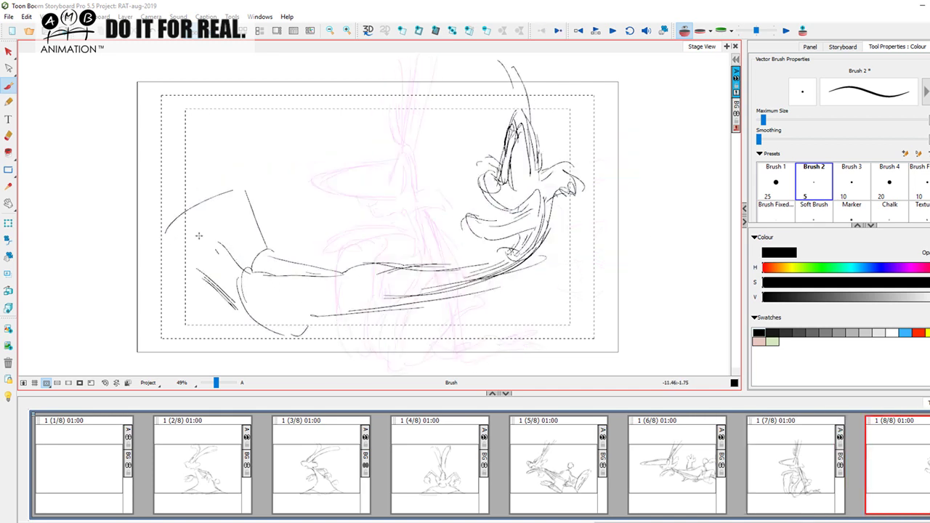
{"action": "left_click_drag", "start_coordinate": [162, 249], "coordinate": [217, 285]}
{"action": "mouse_move", "coordinate": [207, 213]}
{"action": "left_mouse_down"}
{"action": "mouse_move", "coordinate": [215, 225]}
{"action": "mouse_move", "coordinate": [206, 204]}
{"action": "mouse_move", "coordinate": [166, 223]}
{"action": "mouse_move", "coordinate": [167, 255]}
{"action": "mouse_move", "coordinate": [260, 321]}
{"action": "left_mouse_up"}
{"action": "key", "text": "f"}
{"action": "key", "text": "g"}
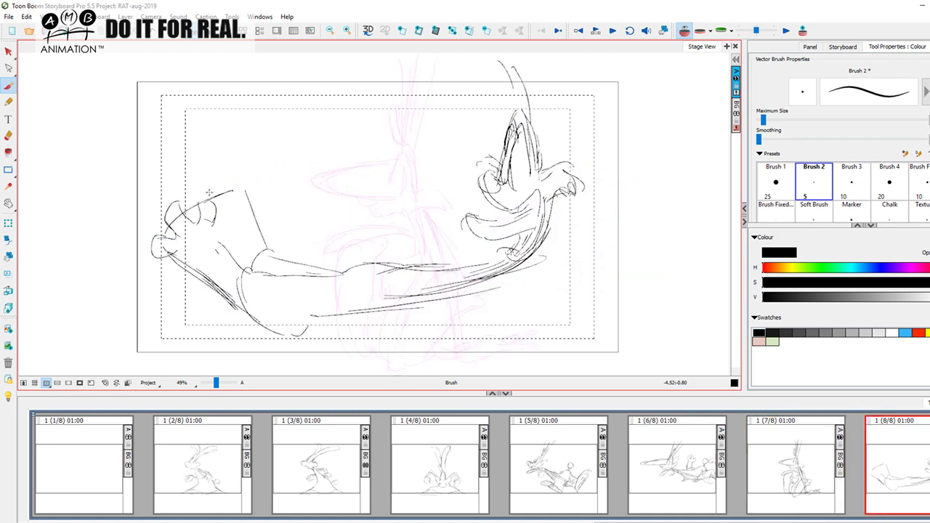
Add the remaining toes and inner foot contour to the raised feet, flipping to the previous panel to compare
{"action": "left_click_drag", "start_coordinate": [220, 218], "coordinate": [240, 266]}
{"action": "mouse_move", "coordinate": [216, 183]}
{"action": "left_mouse_down"}
{"action": "mouse_move", "coordinate": [223, 200]}
{"action": "mouse_move", "coordinate": [252, 186]}
{"action": "mouse_move", "coordinate": [246, 205]}
{"action": "left_mouse_up"}
{"action": "key", "text": "f"}
{"action": "key", "text": "g"}
{"action": "key", "text": "f"}
{"action": "key", "text": "g"}
Step through the leap panels up to the feet-first pose to check the motion
{"action": "left_click", "coordinate": [683, 467]}
{"action": "left_click", "coordinate": [796, 465]}
{"action": "left_click", "coordinate": [872, 445]}
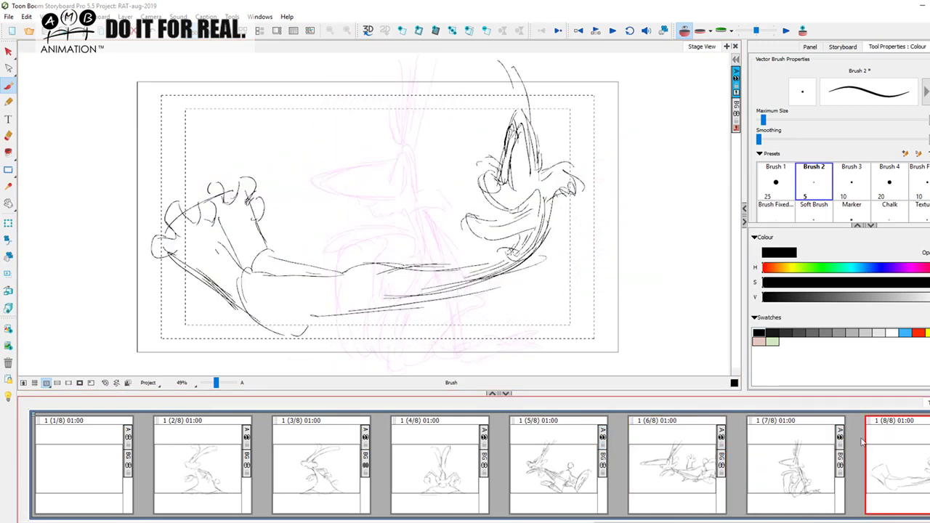
{"action": "left_click", "coordinate": [559, 464]}
{"action": "left_click", "coordinate": [676, 465]}
{"action": "left_click", "coordinate": [795, 458]}
{"action": "left_click", "coordinate": [914, 445]}
Sketch the shoulder and the arm reaching under the body to a splayed hand, plus a small oval on the upper body
{"action": "left_click", "coordinate": [501, 261]}
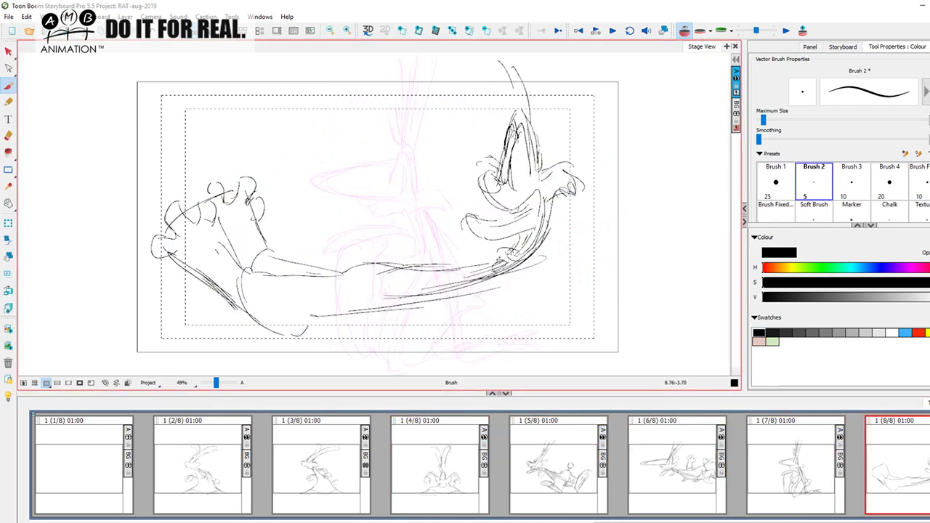
{"action": "mouse_move", "coordinate": [523, 262]}
{"action": "left_mouse_down"}
{"action": "mouse_move", "coordinate": [455, 308]}
{"action": "mouse_move", "coordinate": [460, 291]}
{"action": "mouse_move", "coordinate": [415, 313]}
{"action": "mouse_move", "coordinate": [435, 319]}
{"action": "mouse_move", "coordinate": [392, 338]}
{"action": "left_mouse_up"}
{"action": "mouse_move", "coordinate": [451, 302]}
{"action": "left_mouse_down"}
{"action": "mouse_move", "coordinate": [388, 329]}
{"action": "mouse_move", "coordinate": [400, 326]}
{"action": "mouse_move", "coordinate": [396, 344]}
{"action": "mouse_move", "coordinate": [367, 320]}
{"action": "mouse_move", "coordinate": [359, 319]}
{"action": "mouse_move", "coordinate": [371, 327]}
{"action": "mouse_move", "coordinate": [353, 322]}
{"action": "mouse_move", "coordinate": [362, 342]}
{"action": "mouse_move", "coordinate": [355, 359]}
{"action": "left_mouse_up"}
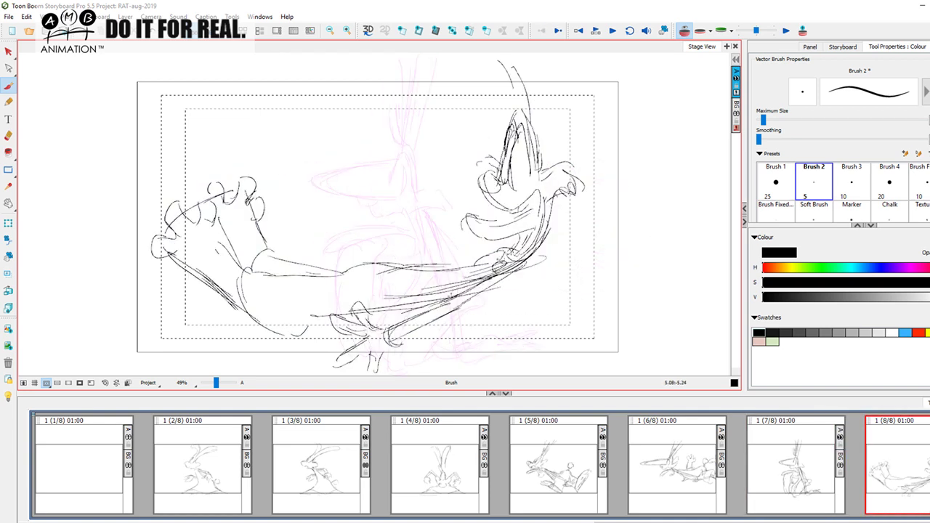
{"action": "key", "text": "Left"}
{"action": "key", "text": "Right"}
{"action": "mouse_move", "coordinate": [428, 277]}
{"action": "left_mouse_down"}
{"action": "mouse_move", "coordinate": [457, 274]}
{"action": "mouse_move", "coordinate": [431, 273]}
{"action": "left_mouse_up"}
{"action": "key", "text": "Left"}
{"action": "key", "text": "Right"}
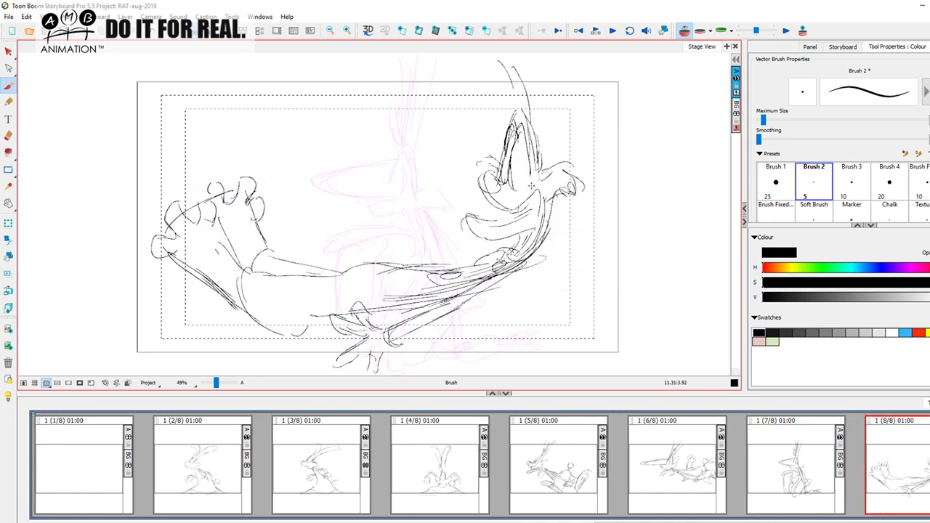
Review the poses by moving between the feet-first, leap, crouch and standing panels
{"action": "left_click", "coordinate": [813, 471]}
{"action": "left_click", "coordinate": [901, 465]}
{"action": "left_click", "coordinate": [681, 456]}
{"action": "left_click", "coordinate": [918, 446]}
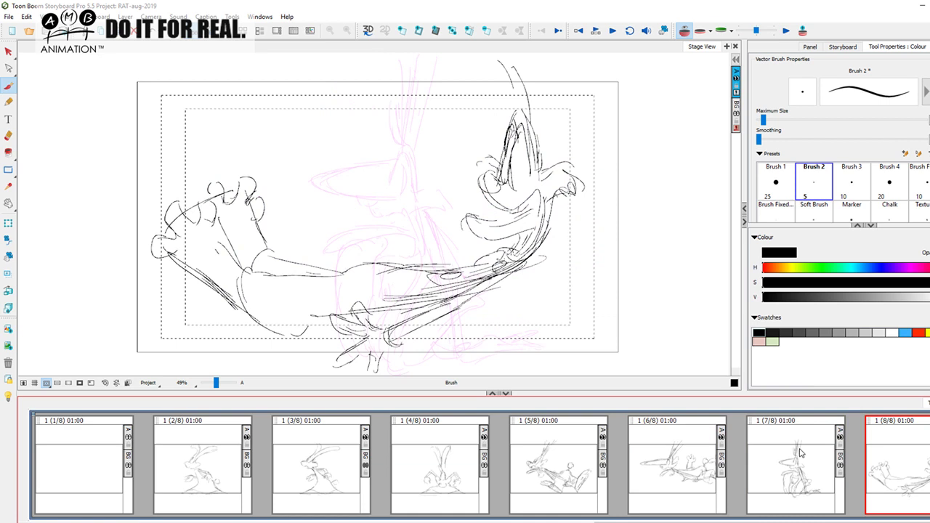
{"action": "left_click", "coordinate": [325, 463]}
{"action": "left_click", "coordinate": [441, 461]}
{"action": "left_click", "coordinate": [563, 458]}
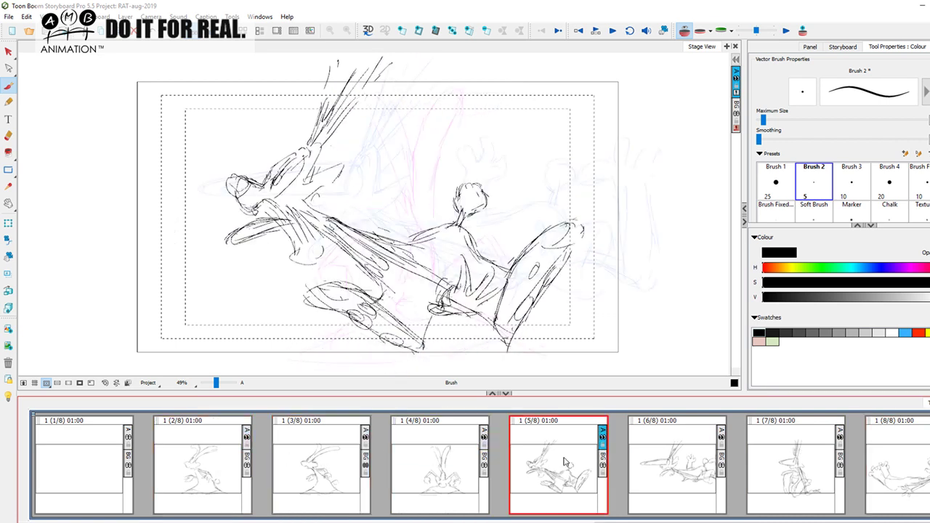
{"action": "left_click", "coordinate": [220, 462]}
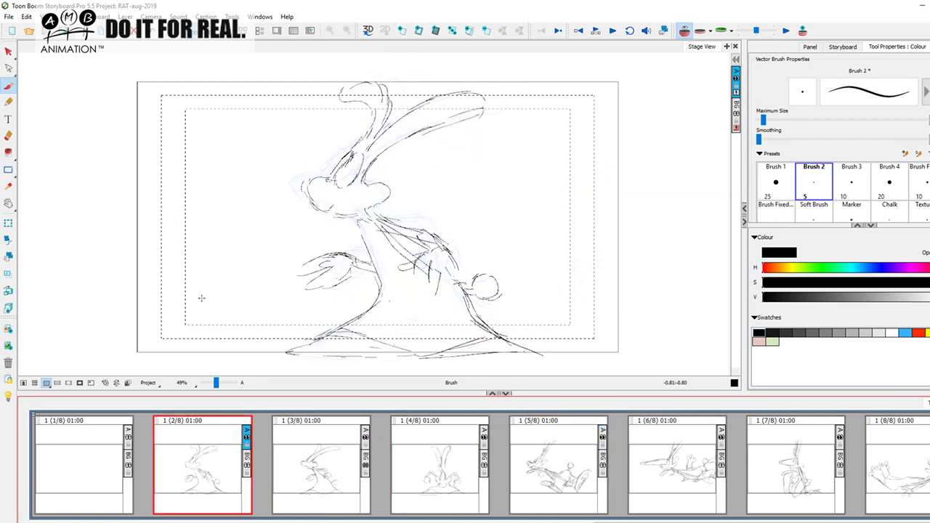
{"action": "mouse_move", "coordinate": [288, 353]}
{"action": "left_mouse_down"}
{"action": "mouse_move", "coordinate": [372, 291]}
{"action": "mouse_move", "coordinate": [360, 214]}
{"action": "mouse_move", "coordinate": [535, 362]}
{"action": "mouse_move", "coordinate": [407, 248]}
{"action": "mouse_move", "coordinate": [437, 237]}
{"action": "mouse_move", "coordinate": [400, 225]}
{"action": "mouse_move", "coordinate": [385, 195]}
{"action": "mouse_move", "coordinate": [385, 142]}
{"action": "mouse_move", "coordinate": [414, 117]}
{"action": "left_mouse_up"}
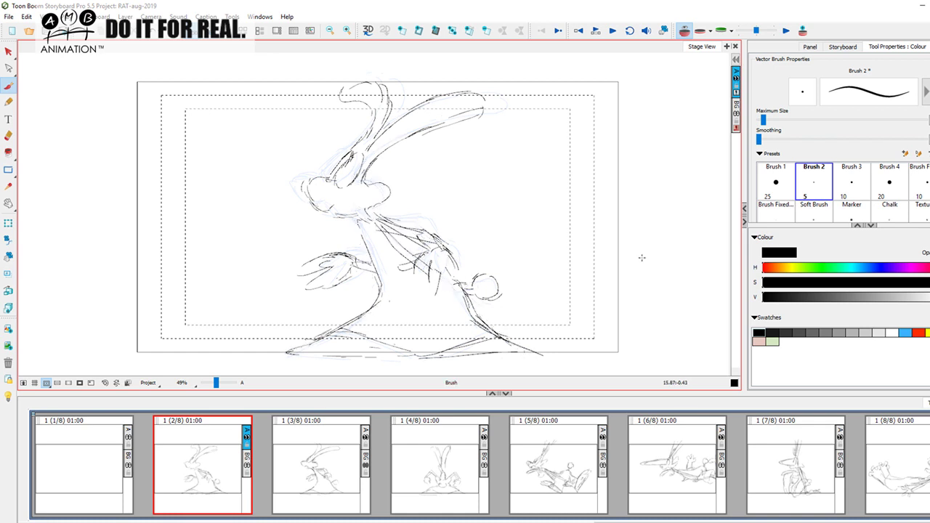
Step through the sequence repeatedly from the crouch to the feet-first pose to judge the action
{"action": "left_click", "coordinate": [436, 465]}
{"action": "left_click", "coordinate": [559, 465]}
{"action": "left_click", "coordinate": [438, 463]}
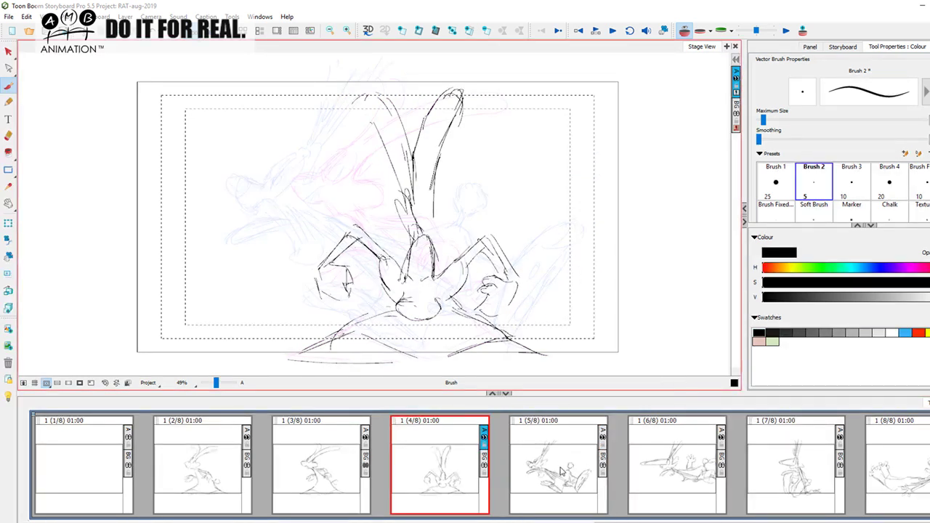
{"action": "left_click", "coordinate": [592, 464]}
{"action": "left_click", "coordinate": [679, 463]}
{"action": "left_click", "coordinate": [815, 480]}
{"action": "left_click", "coordinate": [888, 465]}
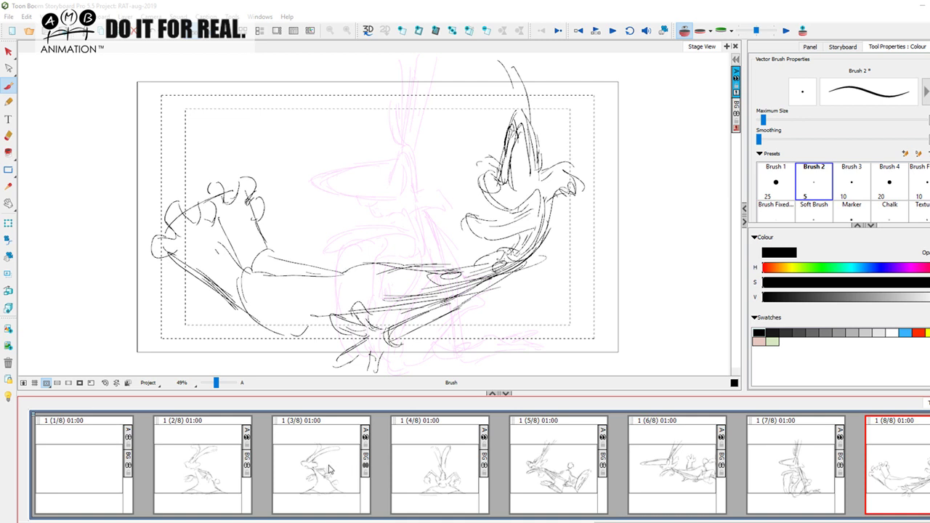
{"action": "left_click", "coordinate": [382, 466]}
{"action": "left_click", "coordinate": [570, 472]}
{"action": "left_click", "coordinate": [682, 476]}
{"action": "left_click", "coordinate": [810, 472]}
{"action": "left_click", "coordinate": [894, 463]}
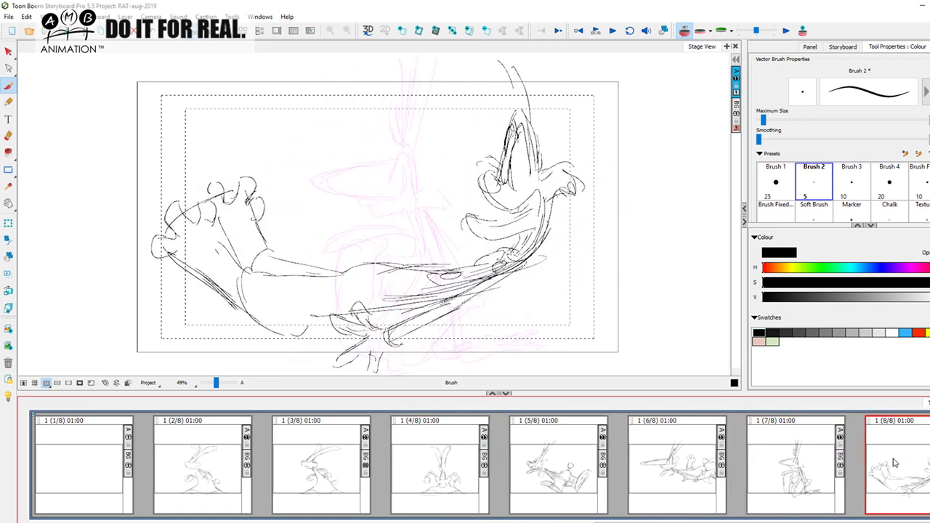
Add a new panel after the feet-first pose and sketch the head, cheeks and back of the neck further behind
{"action": "left_click", "coordinate": [404, 31]}
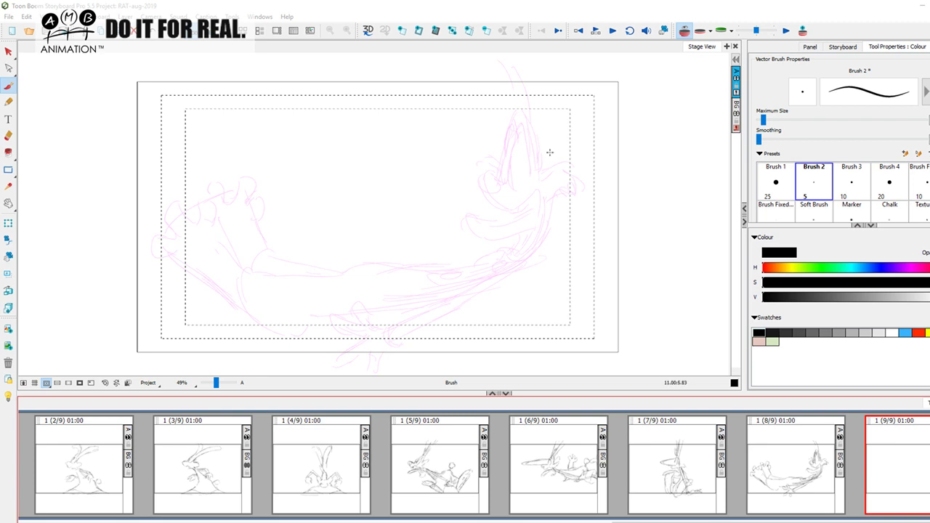
{"action": "left_click", "coordinate": [580, 120]}
{"action": "mouse_move", "coordinate": [559, 118]}
{"action": "left_mouse_down"}
{"action": "mouse_move", "coordinate": [564, 97]}
{"action": "mouse_move", "coordinate": [595, 150]}
{"action": "left_mouse_up"}
{"action": "mouse_move", "coordinate": [579, 94]}
{"action": "left_mouse_down"}
{"action": "mouse_move", "coordinate": [592, 164]}
{"action": "mouse_move", "coordinate": [600, 161]}
{"action": "left_mouse_up"}
{"action": "mouse_move", "coordinate": [597, 167]}
{"action": "left_mouse_down"}
{"action": "mouse_move", "coordinate": [625, 194]}
{"action": "mouse_move", "coordinate": [600, 205]}
{"action": "left_mouse_up"}
{"action": "left_click_drag", "start_coordinate": [607, 188], "coordinate": [592, 214]}
{"action": "mouse_move", "coordinate": [557, 121]}
{"action": "left_mouse_down"}
{"action": "mouse_move", "coordinate": [550, 159]}
{"action": "mouse_move", "coordinate": [523, 170]}
{"action": "mouse_move", "coordinate": [560, 218]}
{"action": "mouse_move", "coordinate": [594, 214]}
{"action": "mouse_move", "coordinate": [591, 244]}
{"action": "left_mouse_up"}
{"action": "left_click_drag", "start_coordinate": [604, 195], "coordinate": [580, 264]}
{"action": "left_click_drag", "start_coordinate": [596, 231], "coordinate": [569, 273]}
{"action": "key", "text": "f"}
{"action": "key", "text": "g"}
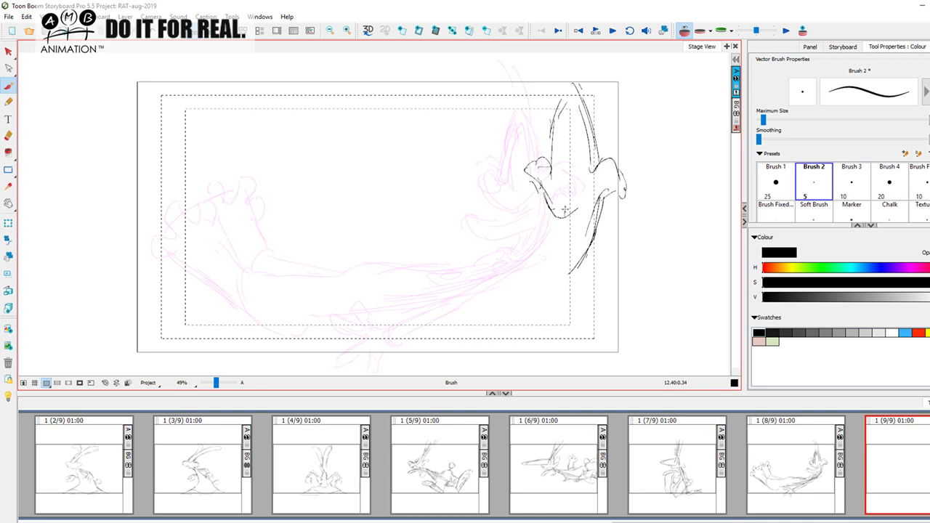
Sketch the chin, small open mouth and pupil on the new head, flipping to the previous panel after each stroke
{"action": "left_click_drag", "start_coordinate": [572, 214], "coordinate": [552, 263]}
{"action": "key", "text": "Left"}
{"action": "key", "text": "Right"}
{"action": "left_click_drag", "start_coordinate": [556, 231], "coordinate": [577, 227]}
{"action": "key", "text": "Left"}
{"action": "key", "text": "Right"}
{"action": "mouse_move", "coordinate": [561, 166]}
{"action": "left_mouse_down"}
{"action": "mouse_move", "coordinate": [551, 156]}
{"action": "mouse_move", "coordinate": [574, 98]}
{"action": "mouse_move", "coordinate": [572, 182]}
{"action": "left_mouse_up"}
{"action": "key", "text": "Left"}
{"action": "key", "text": "Right"}
Refine the nose and tall eye contours on the new head, comparing repeatedly with the neighbouring panel
{"action": "left_click_drag", "start_coordinate": [548, 153], "coordinate": [548, 182]}
{"action": "mouse_move", "coordinate": [568, 103]}
{"action": "left_mouse_down"}
{"action": "mouse_move", "coordinate": [568, 185]}
{"action": "mouse_move", "coordinate": [563, 180]}
{"action": "left_mouse_up"}
{"action": "key", "text": "Left"}
{"action": "key", "text": "Right"}
{"action": "key", "text": "Right"}
{"action": "key", "text": "Left"}
{"action": "key", "text": "Right"}
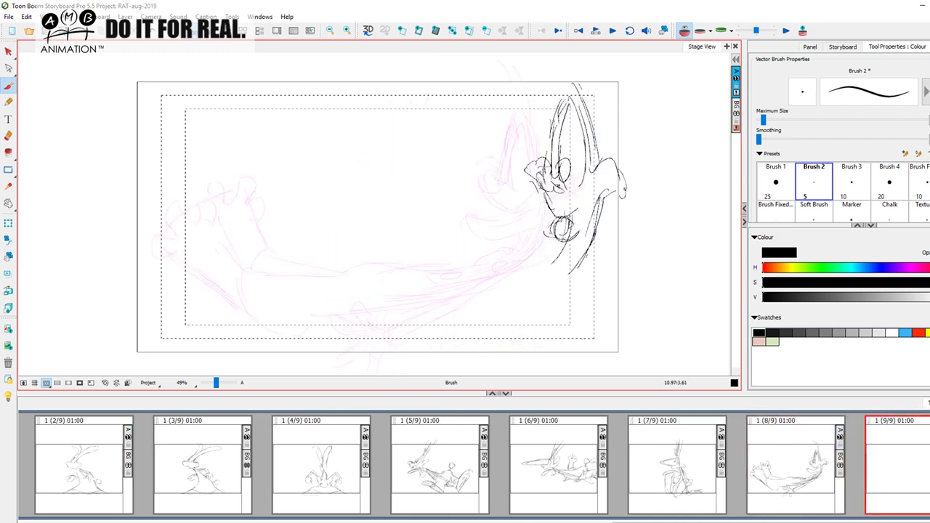
{"action": "key", "text": "Left"}
{"action": "key", "text": "Right"}
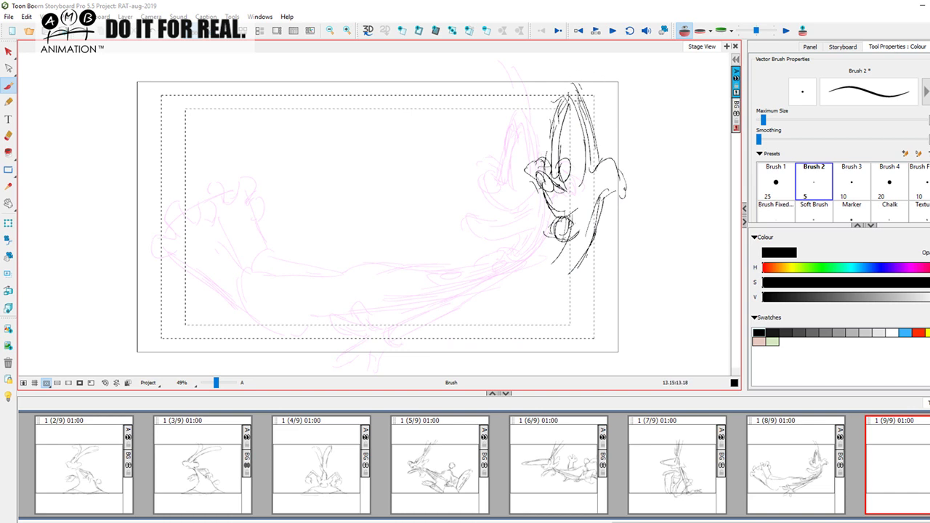
{"action": "key", "text": "Left"}
{"action": "key", "text": "Right"}
Sketch the front of the neck and the upper body line stretching forward, comparing with the previous panel
{"action": "mouse_move", "coordinate": [572, 209]}
{"action": "left_mouse_down"}
{"action": "mouse_move", "coordinate": [581, 236]}
{"action": "mouse_move", "coordinate": [568, 262]}
{"action": "left_mouse_up"}
{"action": "left_click_drag", "start_coordinate": [584, 229], "coordinate": [567, 265]}
{"action": "mouse_move", "coordinate": [575, 253]}
{"action": "left_mouse_down"}
{"action": "mouse_move", "coordinate": [563, 277]}
{"action": "mouse_move", "coordinate": [527, 296]}
{"action": "mouse_move", "coordinate": [532, 277]}
{"action": "mouse_move", "coordinate": [384, 284]}
{"action": "left_mouse_up"}
{"action": "key", "text": "Left"}
{"action": "key", "text": "Right"}
{"action": "key", "text": "Left"}
{"action": "key", "text": "Right"}
Extend the upper body line to the knee and sketch the underside of the body, comparing with the previous panel
{"action": "mouse_move", "coordinate": [468, 280]}
{"action": "left_mouse_down"}
{"action": "mouse_move", "coordinate": [353, 272]}
{"action": "mouse_move", "coordinate": [324, 282]}
{"action": "left_mouse_up"}
{"action": "key", "text": "Left"}
{"action": "key", "text": "Right"}
{"action": "left_click_drag", "start_coordinate": [485, 291], "coordinate": [450, 294]}
{"action": "mouse_move", "coordinate": [541, 289]}
{"action": "left_mouse_down"}
{"action": "mouse_move", "coordinate": [329, 319]}
{"action": "mouse_move", "coordinate": [463, 294]}
{"action": "left_mouse_up"}
{"action": "key", "text": "Left"}
{"action": "key", "text": "Right"}
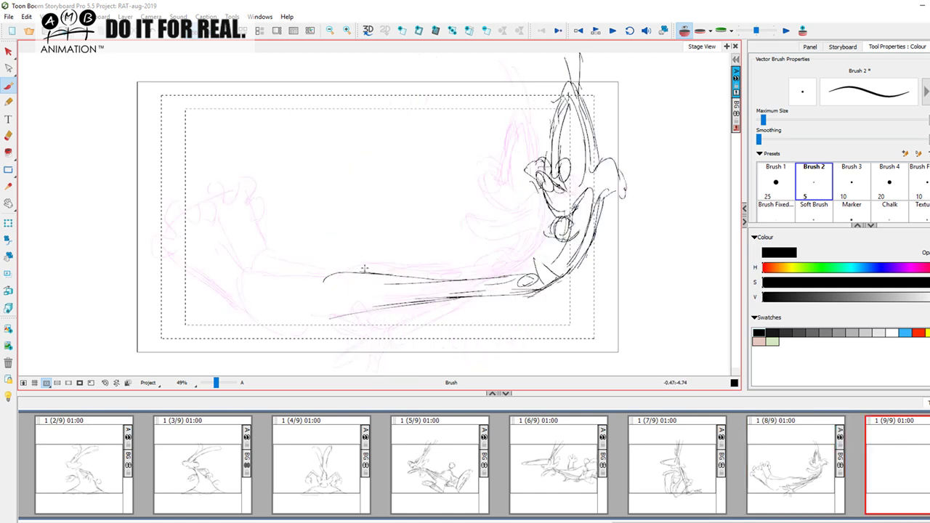
Sketch the hips and bent legs at the lower end of the stretched body, comparing with the previous panel after the strokes
{"action": "mouse_move", "coordinate": [359, 311]}
{"action": "left_mouse_down"}
{"action": "mouse_move", "coordinate": [278, 340]}
{"action": "mouse_move", "coordinate": [230, 297]}
{"action": "mouse_move", "coordinate": [237, 278]}
{"action": "mouse_move", "coordinate": [270, 278]}
{"action": "left_mouse_up"}
{"action": "key", "text": "Left"}
{"action": "key", "text": "Right"}
{"action": "mouse_move", "coordinate": [338, 272]}
{"action": "left_mouse_down"}
{"action": "mouse_move", "coordinate": [270, 259]}
{"action": "mouse_move", "coordinate": [273, 270]}
{"action": "mouse_move", "coordinate": [337, 278]}
{"action": "left_mouse_up"}
{"action": "key", "text": "Left"}
{"action": "key", "text": "Right"}
{"action": "mouse_move", "coordinate": [266, 277]}
{"action": "left_mouse_down"}
{"action": "mouse_move", "coordinate": [232, 267]}
{"action": "mouse_move", "coordinate": [220, 298]}
{"action": "mouse_move", "coordinate": [278, 326]}
{"action": "mouse_move", "coordinate": [356, 311]}
{"action": "left_mouse_up"}
{"action": "key", "text": "Left"}
{"action": "key", "text": "Right"}
Sketch both large feet with their soles and rounded toes pointing forward in the skid pose
{"action": "left_click_drag", "start_coordinate": [237, 274], "coordinate": [206, 252]}
{"action": "mouse_move", "coordinate": [249, 326]}
{"action": "left_mouse_down"}
{"action": "mouse_move", "coordinate": [163, 284]}
{"action": "mouse_move", "coordinate": [244, 328]}
{"action": "mouse_move", "coordinate": [194, 298]}
{"action": "left_mouse_up"}
{"action": "mouse_move", "coordinate": [231, 324]}
{"action": "left_mouse_down"}
{"action": "mouse_move", "coordinate": [169, 290]}
{"action": "mouse_move", "coordinate": [172, 300]}
{"action": "left_mouse_up"}
{"action": "mouse_move", "coordinate": [174, 291]}
{"action": "left_mouse_down"}
{"action": "mouse_move", "coordinate": [149, 282]}
{"action": "mouse_move", "coordinate": [173, 262]}
{"action": "mouse_move", "coordinate": [148, 240]}
{"action": "mouse_move", "coordinate": [157, 231]}
{"action": "mouse_move", "coordinate": [184, 244]}
{"action": "mouse_move", "coordinate": [158, 241]}
{"action": "mouse_move", "coordinate": [174, 264]}
{"action": "mouse_move", "coordinate": [202, 225]}
{"action": "left_mouse_up"}
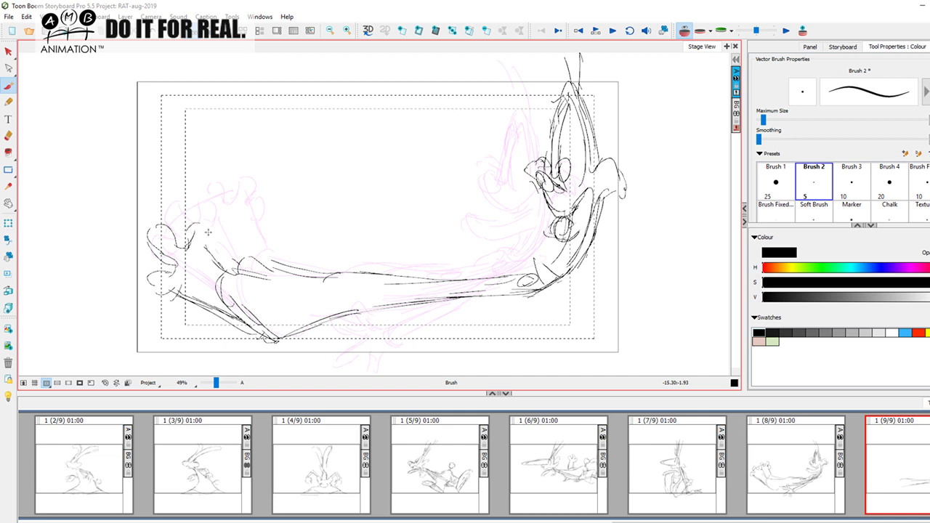
{"action": "key", "text": "f"}
{"action": "key", "text": "g"}
{"action": "mouse_move", "coordinate": [191, 218]}
{"action": "left_mouse_down"}
{"action": "mouse_move", "coordinate": [224, 216]}
{"action": "mouse_move", "coordinate": [238, 205]}
{"action": "mouse_move", "coordinate": [236, 221]}
{"action": "mouse_move", "coordinate": [254, 226]}
{"action": "mouse_move", "coordinate": [246, 250]}
{"action": "left_mouse_up"}
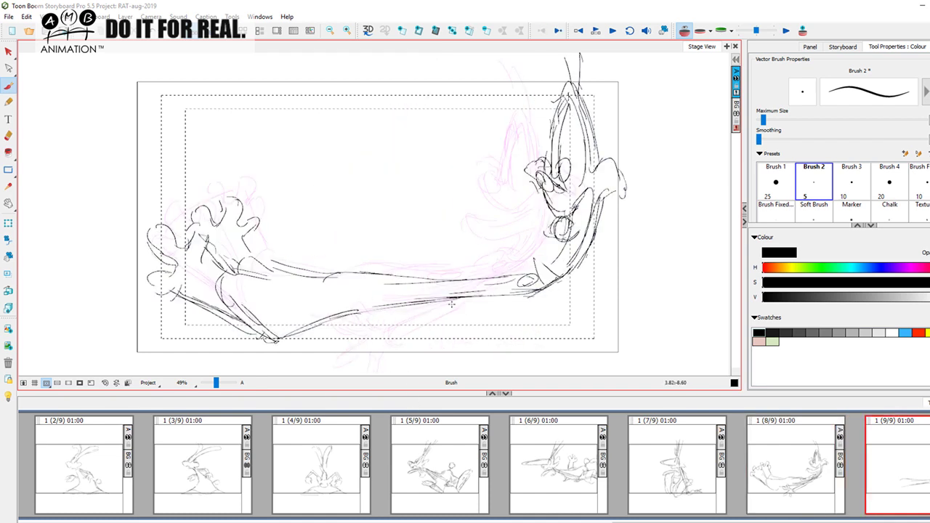
Sketch the arm along the underside of the body and the splayed hand with spread fingers near the hips
{"action": "mouse_move", "coordinate": [539, 290]}
{"action": "left_mouse_down"}
{"action": "mouse_move", "coordinate": [426, 296]}
{"action": "mouse_move", "coordinate": [440, 295]}
{"action": "left_mouse_up"}
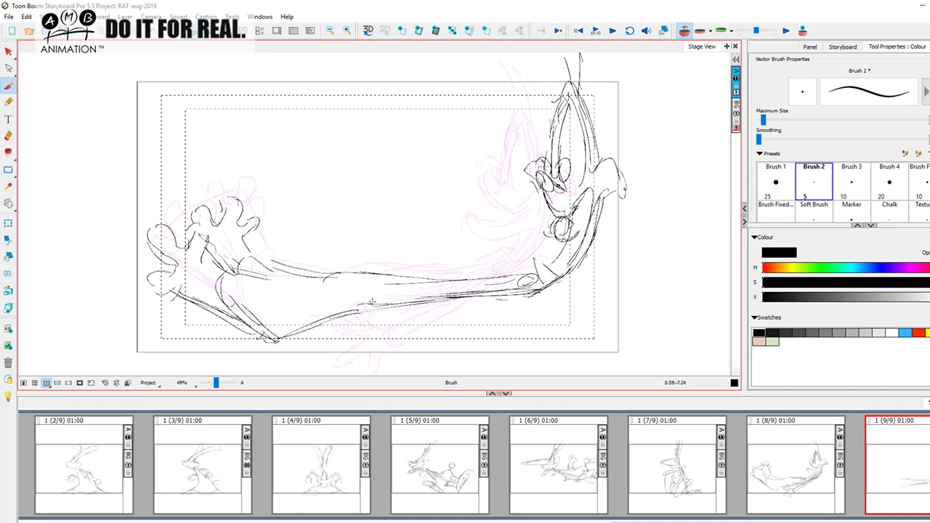
{"action": "mouse_move", "coordinate": [362, 292]}
{"action": "left_mouse_down"}
{"action": "mouse_move", "coordinate": [325, 271]}
{"action": "mouse_move", "coordinate": [328, 281]}
{"action": "mouse_move", "coordinate": [316, 263]}
{"action": "mouse_move", "coordinate": [347, 302]}
{"action": "mouse_move", "coordinate": [291, 299]}
{"action": "left_mouse_up"}
{"action": "mouse_move", "coordinate": [291, 305]}
{"action": "left_mouse_down"}
{"action": "mouse_move", "coordinate": [332, 306]}
{"action": "mouse_move", "coordinate": [320, 340]}
{"action": "mouse_move", "coordinate": [387, 303]}
{"action": "mouse_move", "coordinate": [469, 295]}
{"action": "left_mouse_up"}
{"action": "left_click_drag", "start_coordinate": [377, 312], "coordinate": [515, 297]}
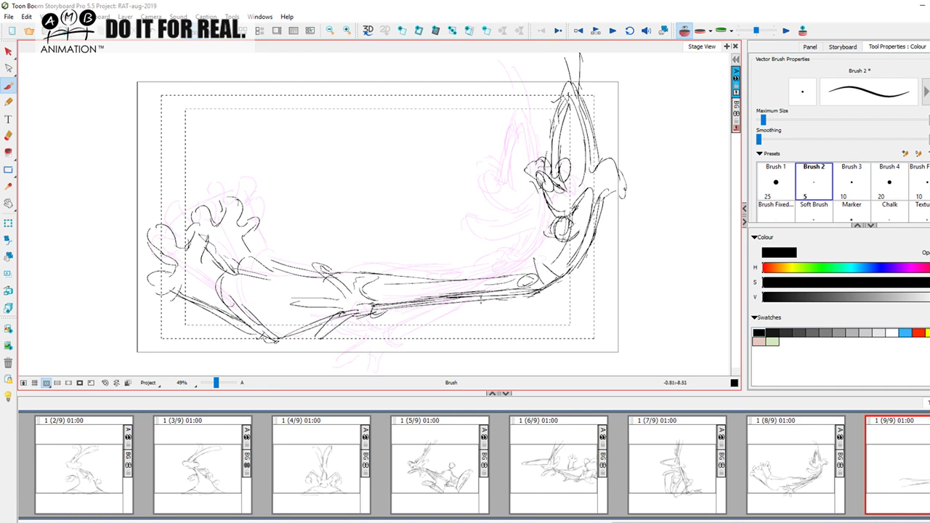
{"action": "mouse_move", "coordinate": [384, 299]}
{"action": "left_mouse_down"}
{"action": "mouse_move", "coordinate": [534, 290]}
{"action": "mouse_move", "coordinate": [486, 278]}
{"action": "left_mouse_up"}
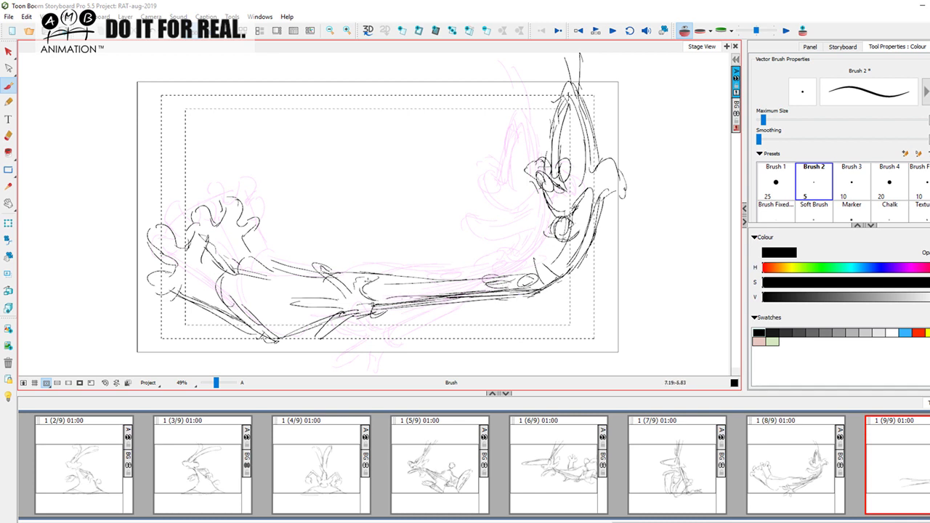
{"action": "mouse_move", "coordinate": [358, 262]}
{"action": "left_mouse_down"}
{"action": "mouse_move", "coordinate": [348, 231]}
{"action": "mouse_move", "coordinate": [361, 240]}
{"action": "left_mouse_up"}
{"action": "left_click_drag", "start_coordinate": [342, 265], "coordinate": [324, 244]}
{"action": "left_click_drag", "start_coordinate": [365, 273], "coordinate": [385, 255]}
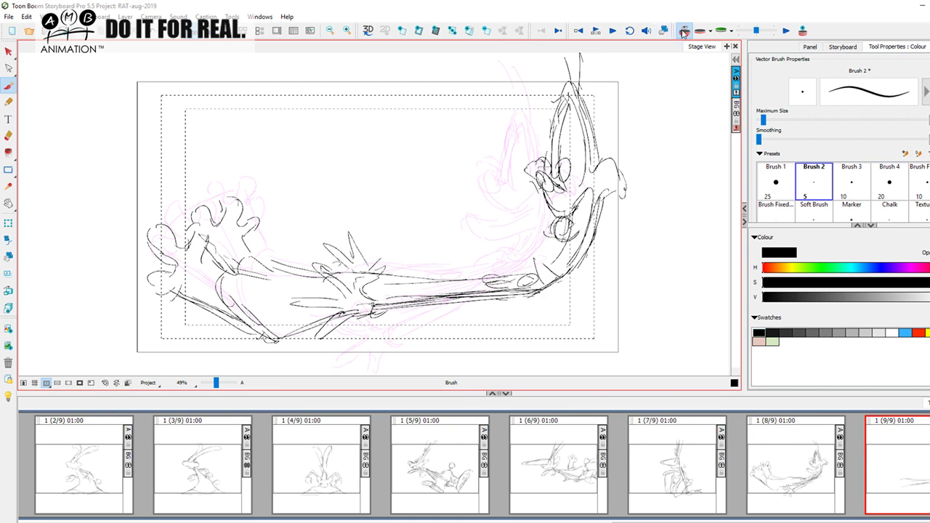
Step through the rabbit panels from panel 2 to panel 9 to review the sequence of poses
{"action": "left_click", "coordinate": [103, 472]}
{"action": "left_click", "coordinate": [192, 471]}
{"action": "left_click", "coordinate": [444, 457]}
{"action": "left_click", "coordinate": [538, 468]}
{"action": "left_click", "coordinate": [683, 466]}
{"action": "left_click", "coordinate": [784, 469]}
{"action": "left_click", "coordinate": [906, 443]}
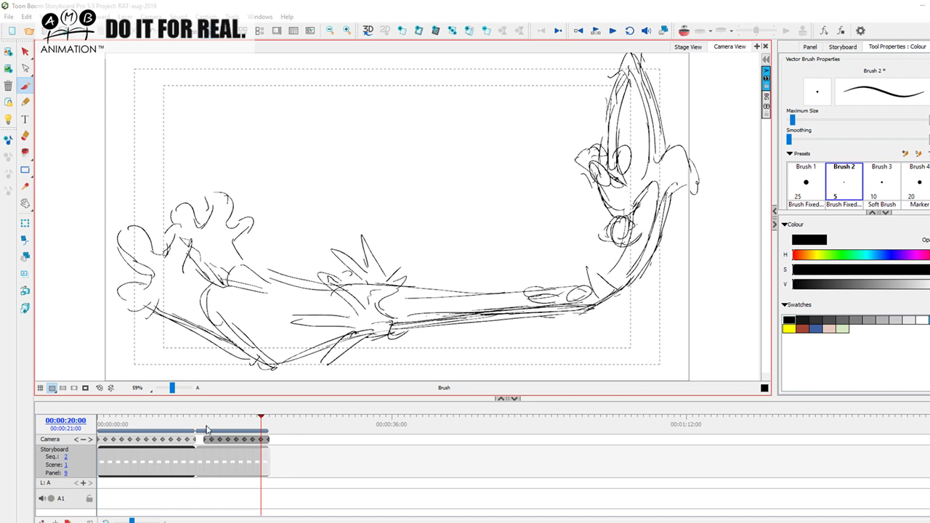
Scrub the timeline back and forth over the rabbit scene to review the motion from the standing pose to the skid
{"action": "mouse_move", "coordinate": [261, 419]}
{"action": "left_mouse_down"}
{"action": "mouse_move", "coordinate": [199, 420]}
{"action": "mouse_move", "coordinate": [276, 419]}
{"action": "mouse_move", "coordinate": [201, 423]}
{"action": "mouse_move", "coordinate": [268, 419]}
{"action": "mouse_move", "coordinate": [211, 421]}
{"action": "mouse_move", "coordinate": [227, 420]}
{"action": "left_mouse_up"}
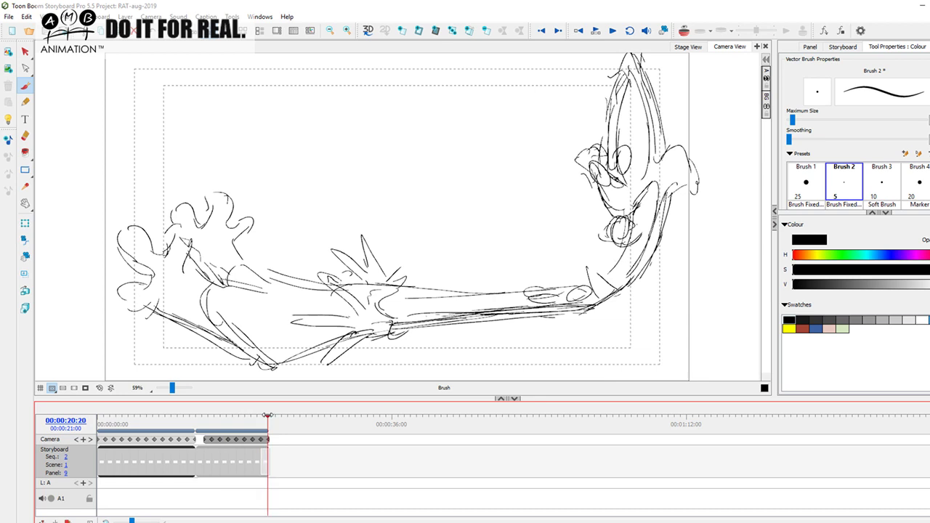
{"action": "left_click_drag", "start_coordinate": [249, 416], "coordinate": [268, 412]}
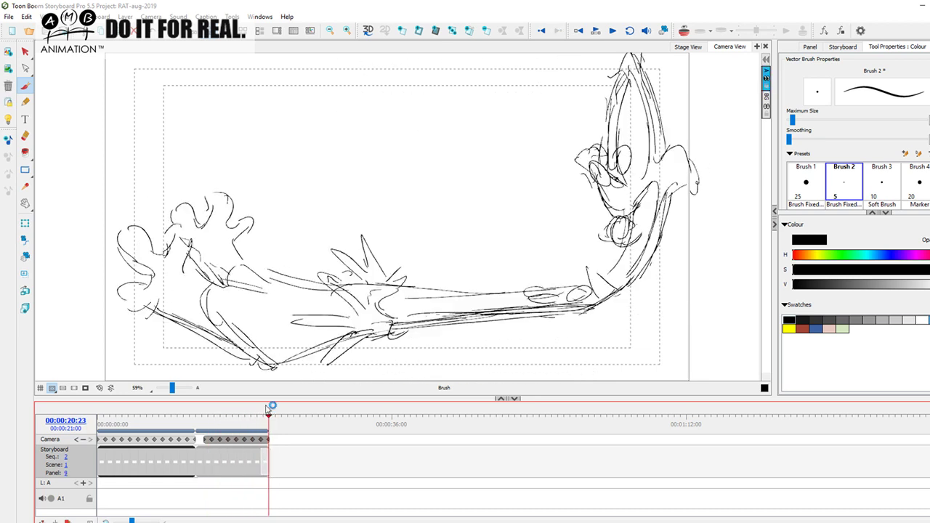
{"action": "mouse_move", "coordinate": [210, 425]}
{"action": "left_mouse_down"}
{"action": "mouse_move", "coordinate": [266, 413]}
{"action": "mouse_move", "coordinate": [210, 418]}
{"action": "mouse_move", "coordinate": [216, 422]}
{"action": "mouse_move", "coordinate": [265, 413]}
{"action": "mouse_move", "coordinate": [202, 415]}
{"action": "mouse_move", "coordinate": [216, 427]}
{"action": "mouse_move", "coordinate": [264, 413]}
{"action": "mouse_move", "coordinate": [208, 418]}
{"action": "left_mouse_up"}
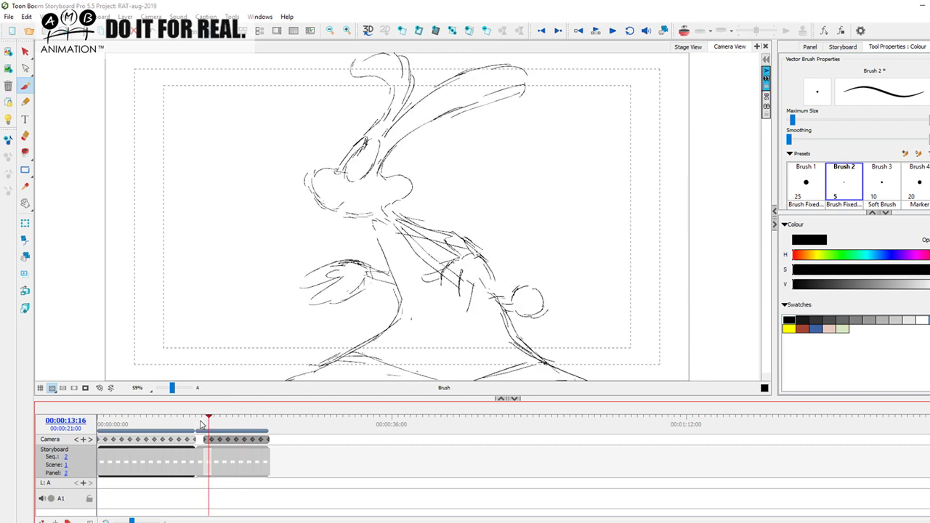
{"action": "mouse_move", "coordinate": [208, 419]}
{"action": "left_mouse_down"}
{"action": "mouse_move", "coordinate": [257, 414]}
{"action": "mouse_move", "coordinate": [222, 417]}
{"action": "mouse_move", "coordinate": [243, 413]}
{"action": "mouse_move", "coordinate": [243, 423]}
{"action": "mouse_move", "coordinate": [259, 422]}
{"action": "mouse_move", "coordinate": [200, 423]}
{"action": "mouse_move", "coordinate": [261, 423]}
{"action": "mouse_move", "coordinate": [260, 411]}
{"action": "left_mouse_up"}
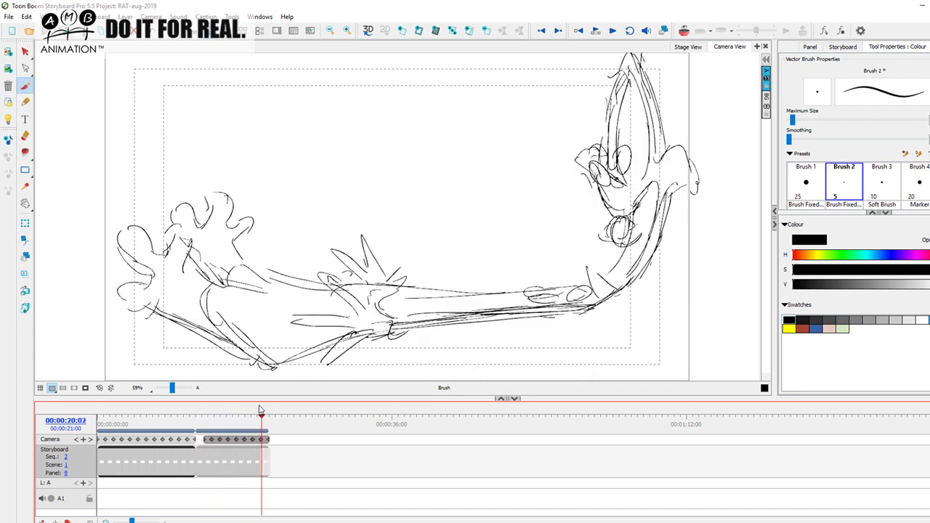
{"action": "mouse_move", "coordinate": [205, 426]}
{"action": "left_mouse_down"}
{"action": "mouse_move", "coordinate": [263, 414]}
{"action": "mouse_move", "coordinate": [199, 423]}
{"action": "mouse_move", "coordinate": [261, 416]}
{"action": "mouse_move", "coordinate": [201, 422]}
{"action": "mouse_move", "coordinate": [208, 419]}
{"action": "left_mouse_up"}
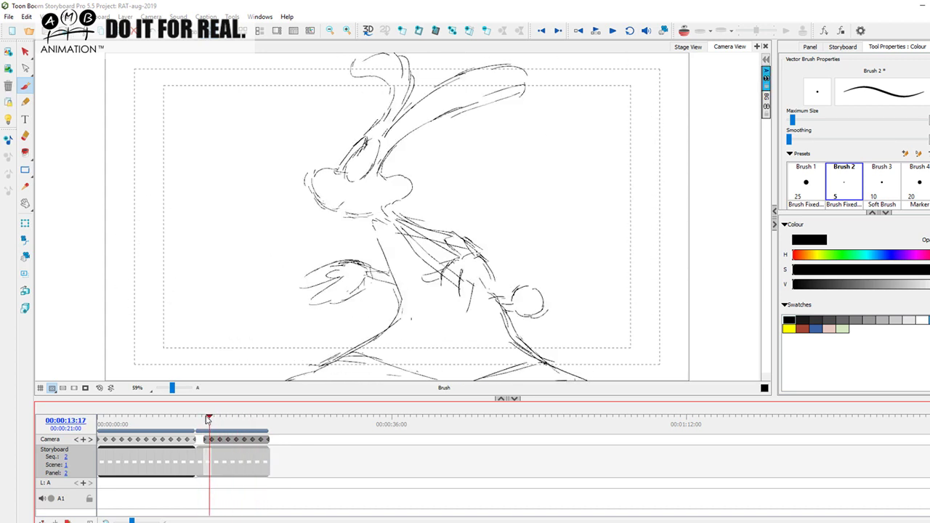
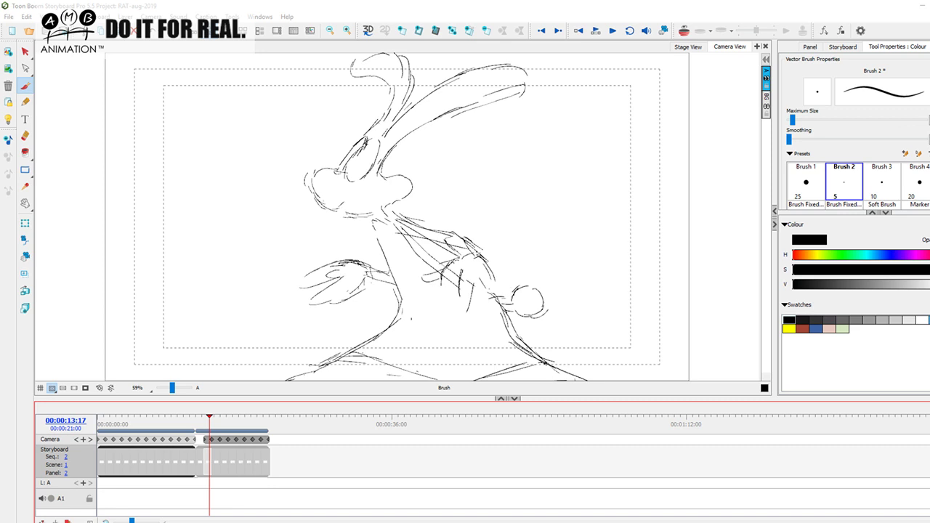
{"action": "left_click", "coordinate": [206, 416]}
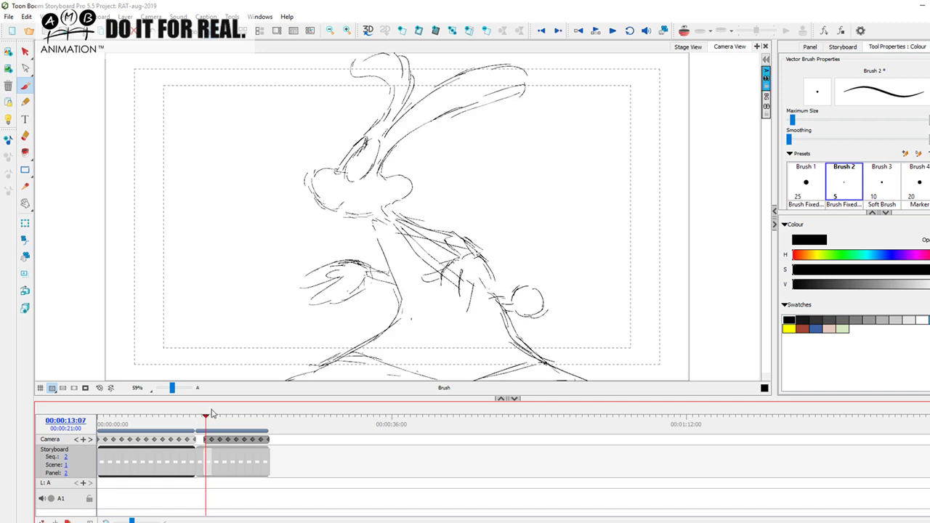
Return to the drawing workspace and recolour all strokes of the panel 2 rabbit sketch light grey
{"action": "left_click", "coordinate": [194, 35]}
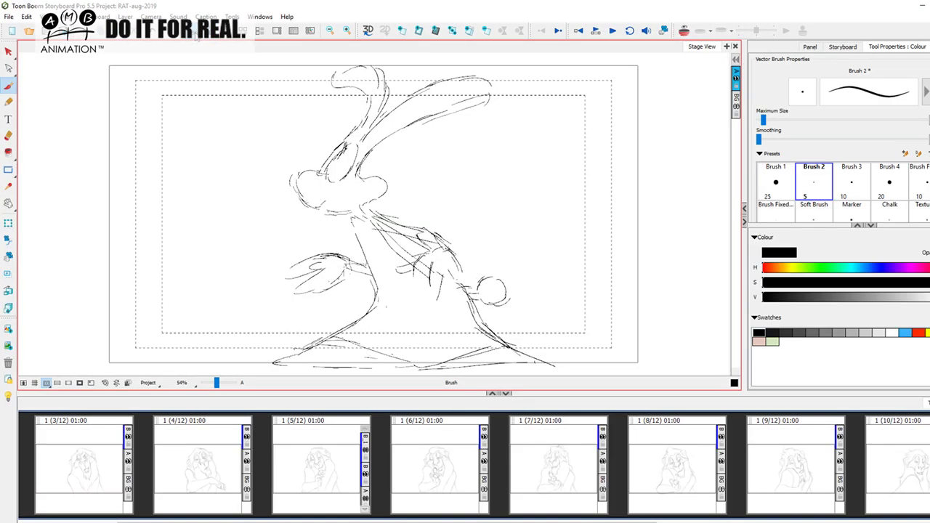
{"action": "left_click", "coordinate": [9, 51]}
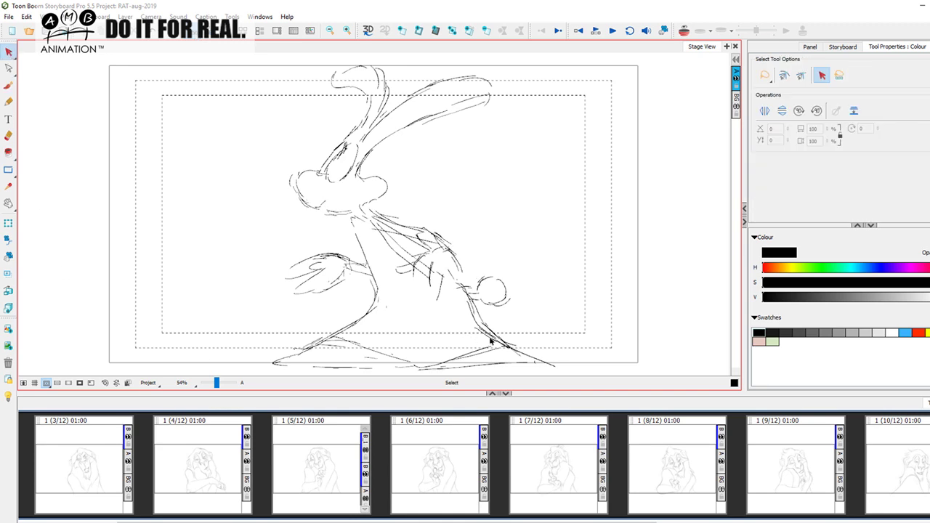
{"action": "key", "text": "ctrl+a"}
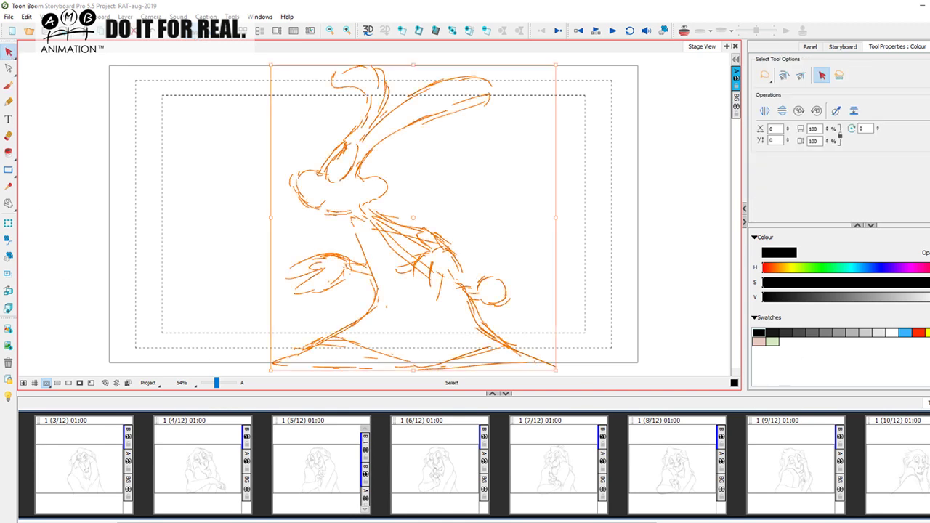
{"action": "left_click", "coordinate": [880, 332]}
{"action": "key", "text": "Escape"}
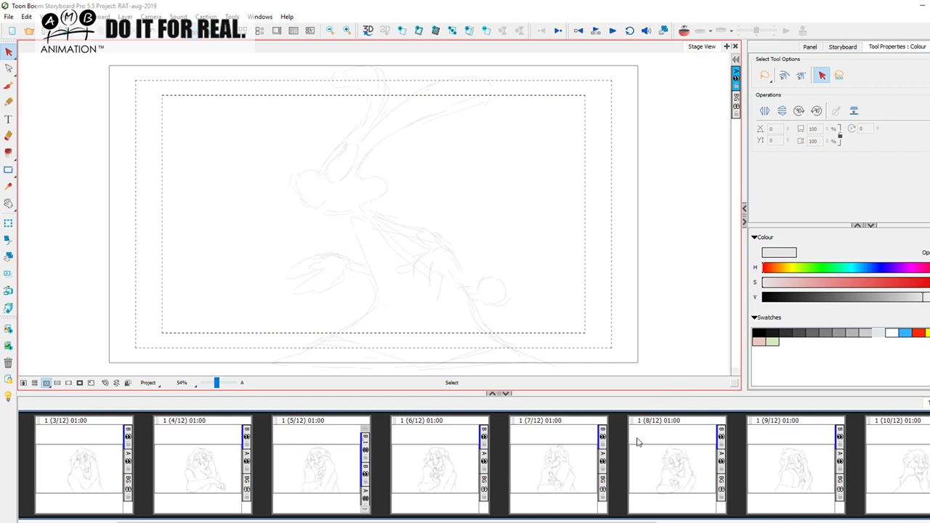
{"action": "key", "text": "ctrl+a"}
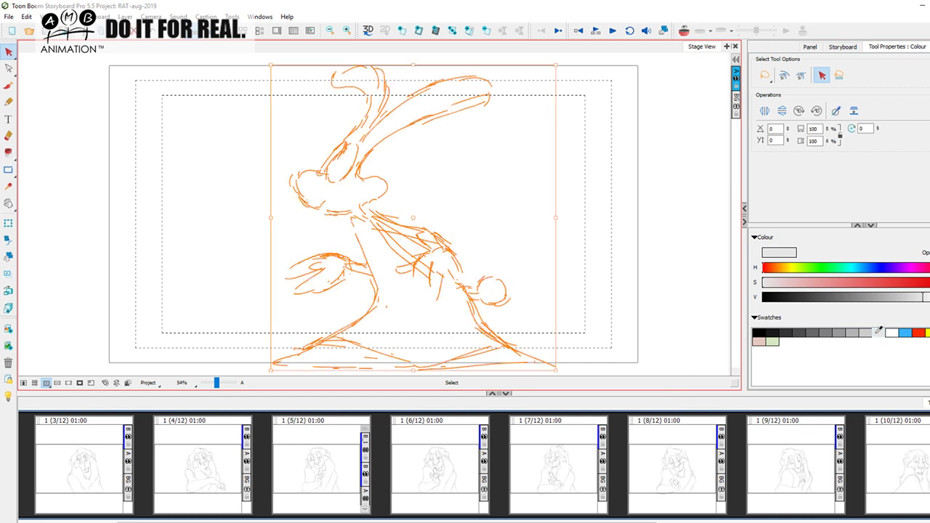
{"action": "left_click", "coordinate": [860, 331]}
{"action": "left_click", "coordinate": [667, 321]}
Recolour the whole rabbit sketch on panel 3 with the same light grey swatch
{"action": "left_click_drag", "start_coordinate": [589, 522], "coordinate": [929, 522]}
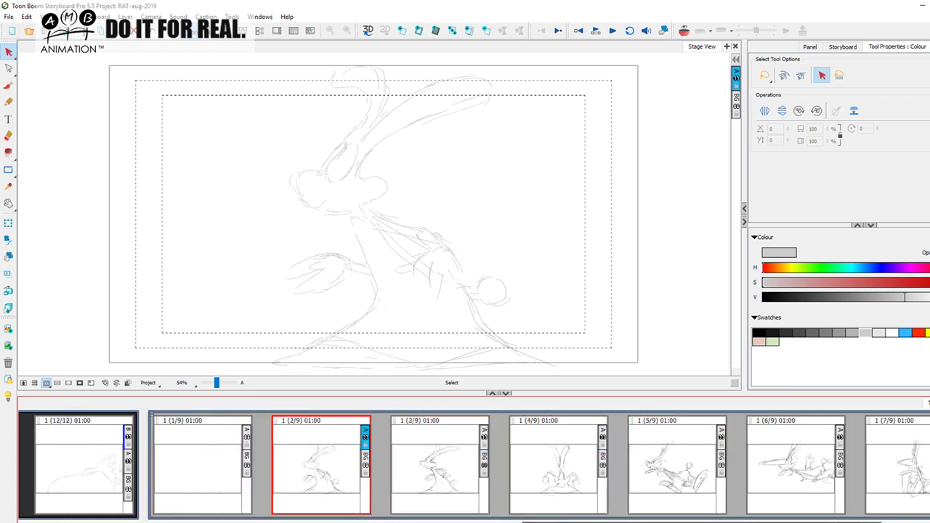
{"action": "left_click", "coordinate": [434, 457]}
{"action": "left_click", "coordinate": [438, 271]}
{"action": "key", "text": "ctrl+a"}
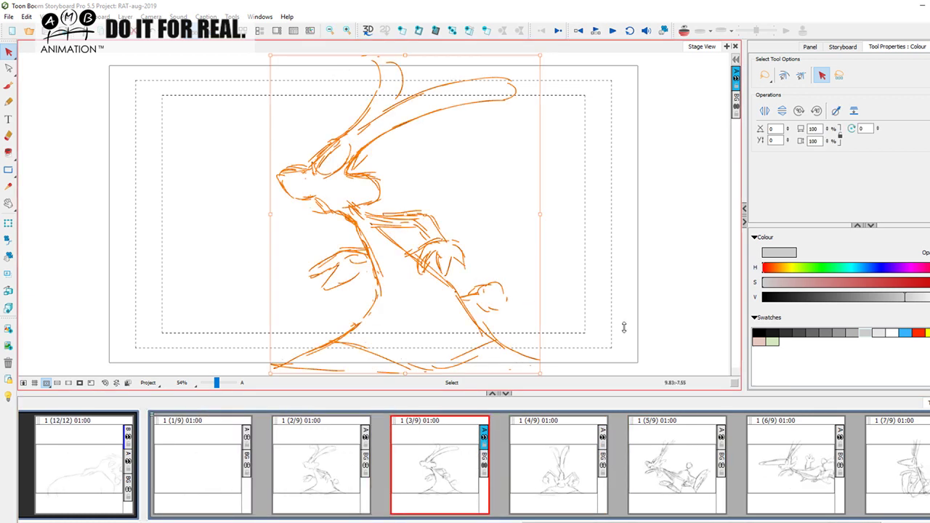
{"action": "left_click", "coordinate": [864, 332]}
{"action": "left_click", "coordinate": [636, 299]}
Recolour the entire rabbit sketches on panels 4 and 5 light grey
{"action": "left_click", "coordinate": [525, 456]}
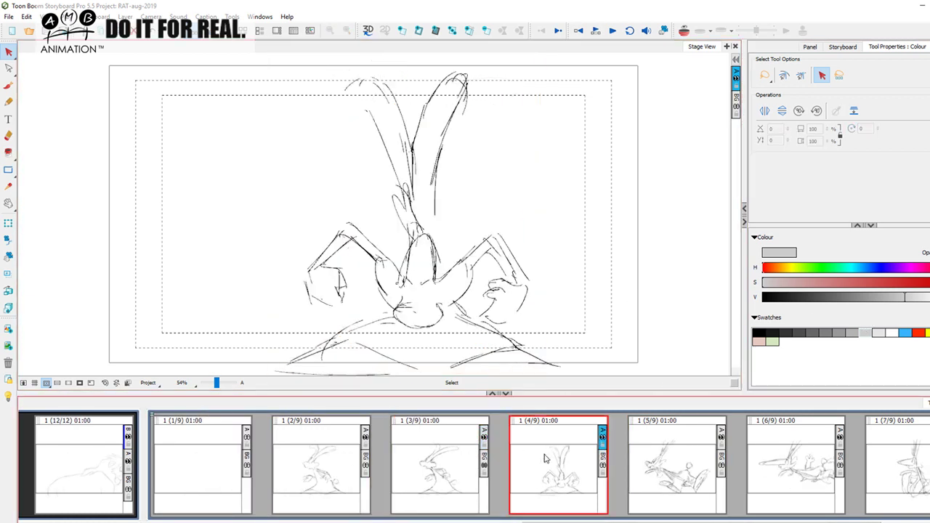
{"action": "key", "text": "ctrl+a"}
{"action": "left_click", "coordinate": [864, 332]}
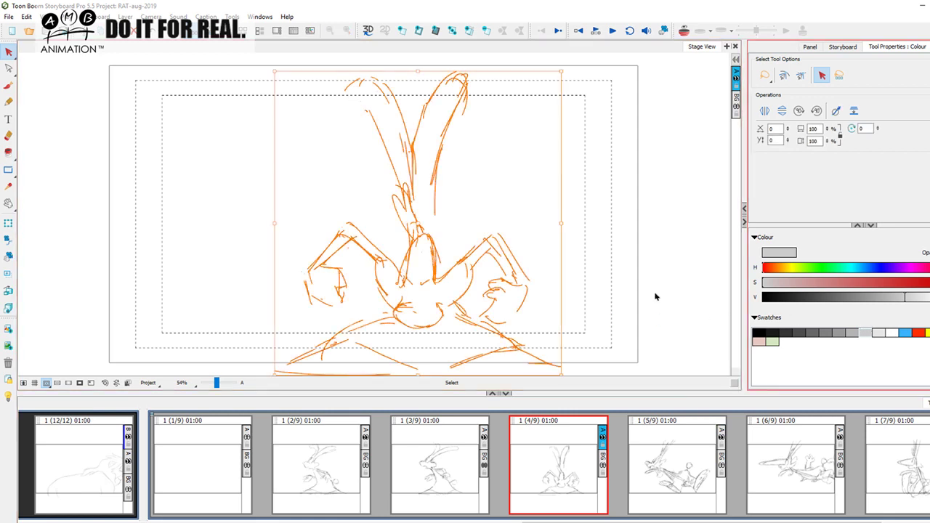
{"action": "left_click", "coordinate": [659, 300]}
{"action": "left_click", "coordinate": [672, 479]}
{"action": "key", "text": "ctrl+a"}
{"action": "left_click", "coordinate": [865, 333]}
{"action": "left_click", "coordinate": [691, 352]}
Recolour the outstretched leaping rabbit sketch on panel 6 light grey
{"action": "left_click", "coordinate": [761, 476]}
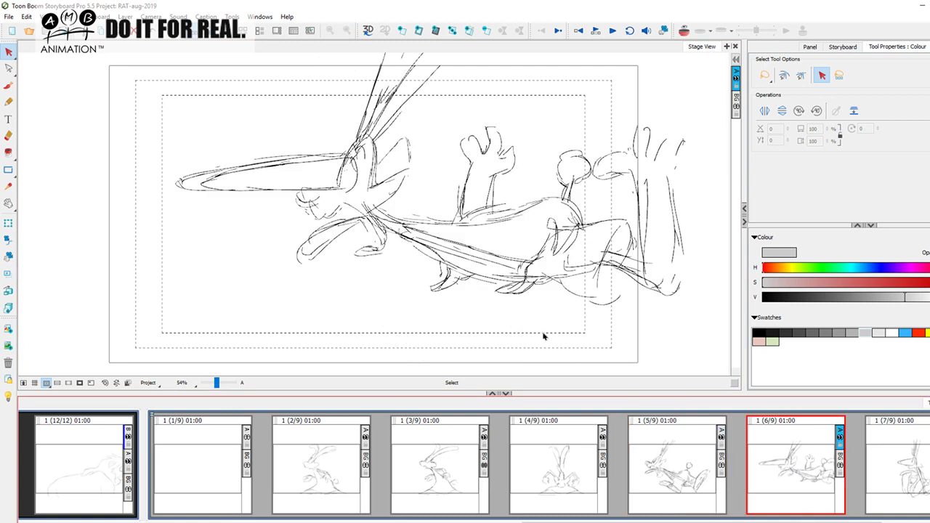
{"action": "key", "text": "ctrl+a"}
{"action": "left_click", "coordinate": [865, 333]}
{"action": "left_click", "coordinate": [680, 361]}
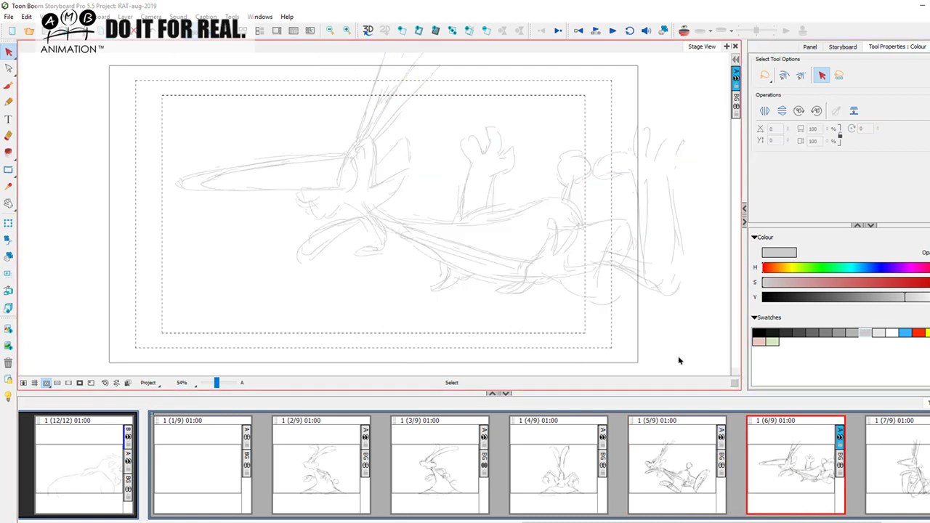
Nudge the crouching rabbit sketch on panel 7 slightly left and down, and recolour it light grey
{"action": "left_click", "coordinate": [910, 472]}
{"action": "key", "text": "ctrl+a"}
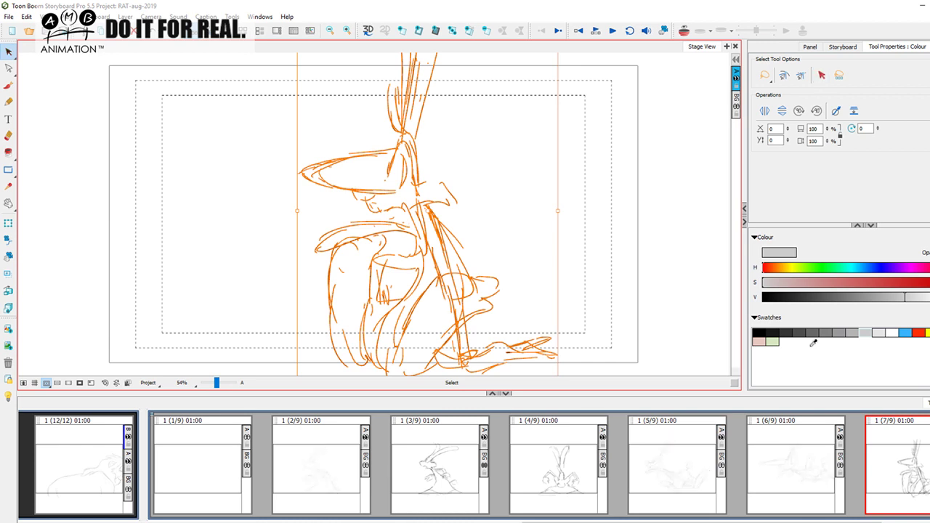
{"action": "key", "text": "Left"}
{"action": "key", "text": "Down"}
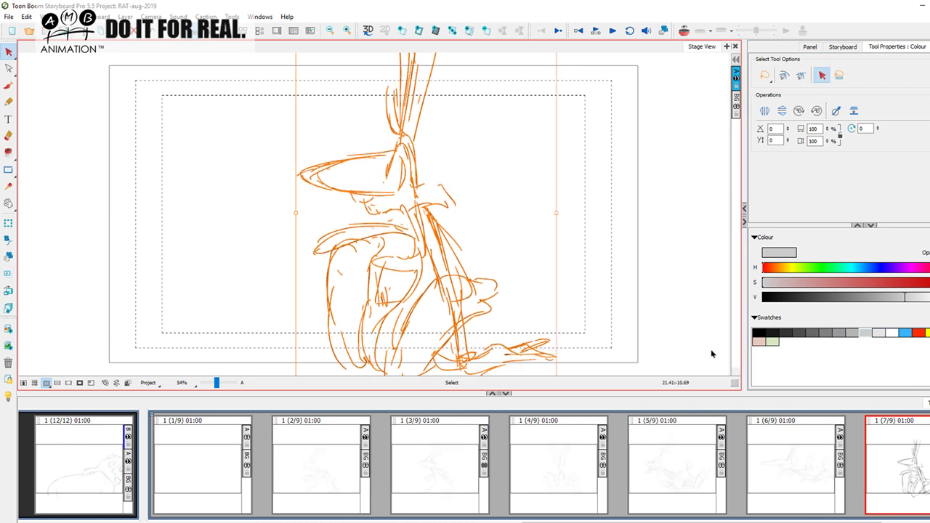
{"action": "left_click", "coordinate": [868, 332]}
{"action": "left_click", "coordinate": [690, 331]}
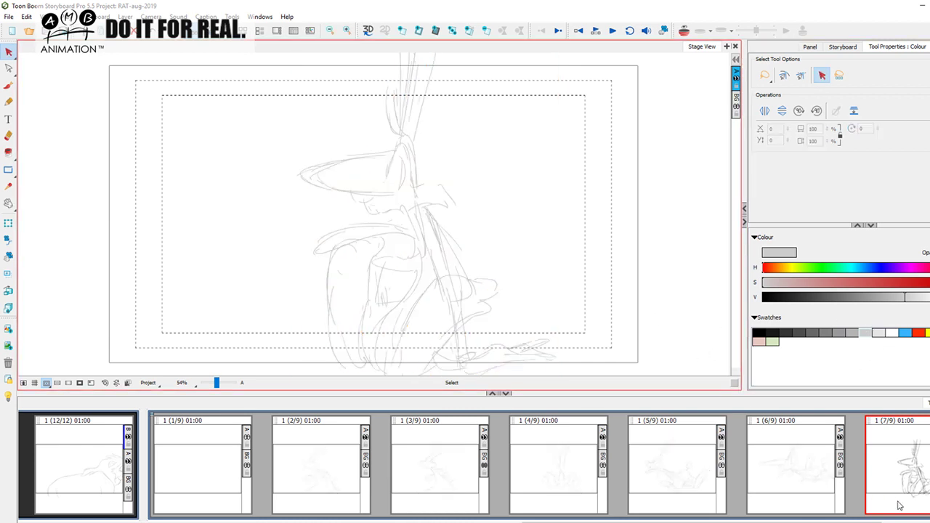
Recolour the reclining rabbit sketch on panel 8 light grey
{"action": "left_click", "coordinate": [899, 506]}
{"action": "left_click", "coordinate": [877, 465]}
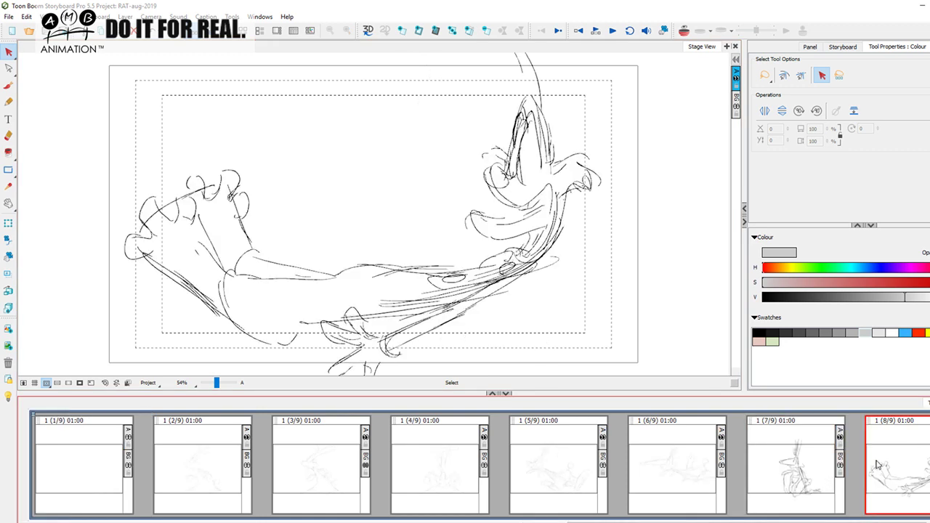
{"action": "left_click", "coordinate": [446, 310]}
{"action": "left_click", "coordinate": [654, 318]}
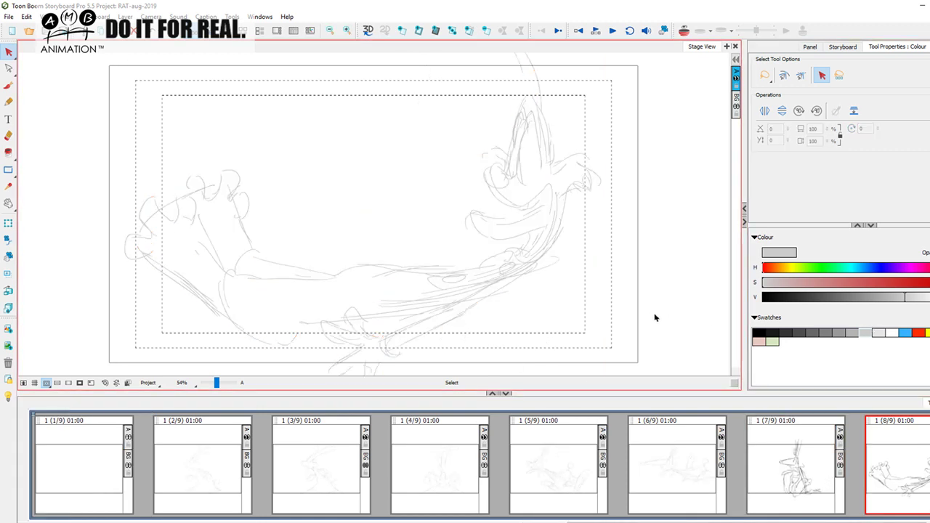
Recolour the feet-first skid sketch on panel 9 light grey
{"action": "left_click_drag", "start_coordinate": [796, 520], "coordinate": [837, 521]}
{"action": "left_click", "coordinate": [892, 465]}
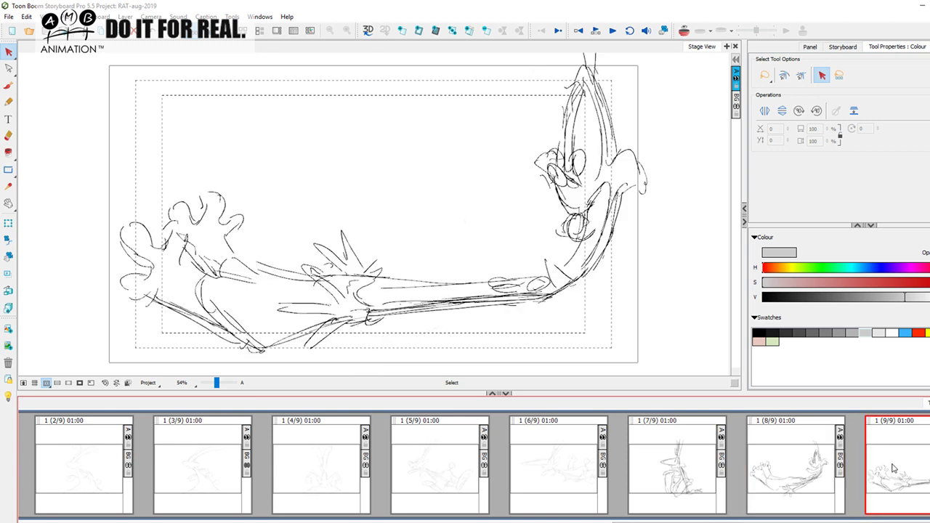
{"action": "left_click", "coordinate": [466, 302]}
{"action": "left_click", "coordinate": [866, 331]}
{"action": "left_click", "coordinate": [693, 309]}
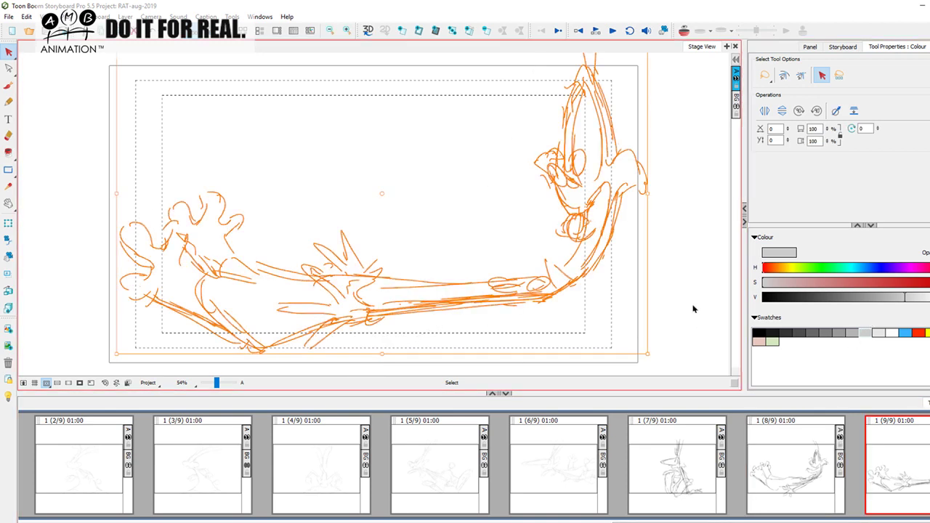
Go back to panel 2 with the standing rabbit and activate the Brush tool
{"action": "left_click", "coordinate": [211, 467]}
{"action": "left_click", "coordinate": [103, 463]}
{"action": "left_click_drag", "start_coordinate": [743, 521], "coordinate": [695, 520]}
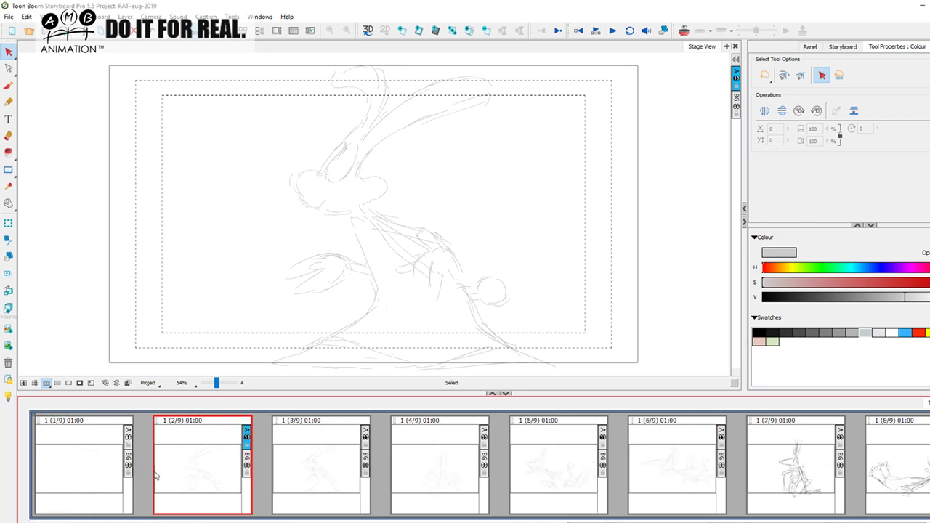
{"action": "left_click", "coordinate": [324, 459]}
{"action": "left_click", "coordinate": [229, 459]}
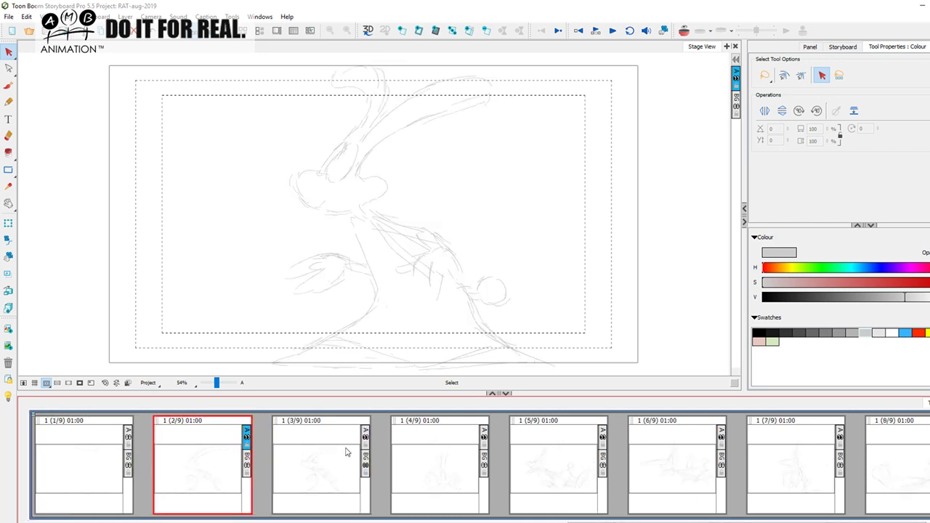
{"action": "left_click", "coordinate": [10, 85]}
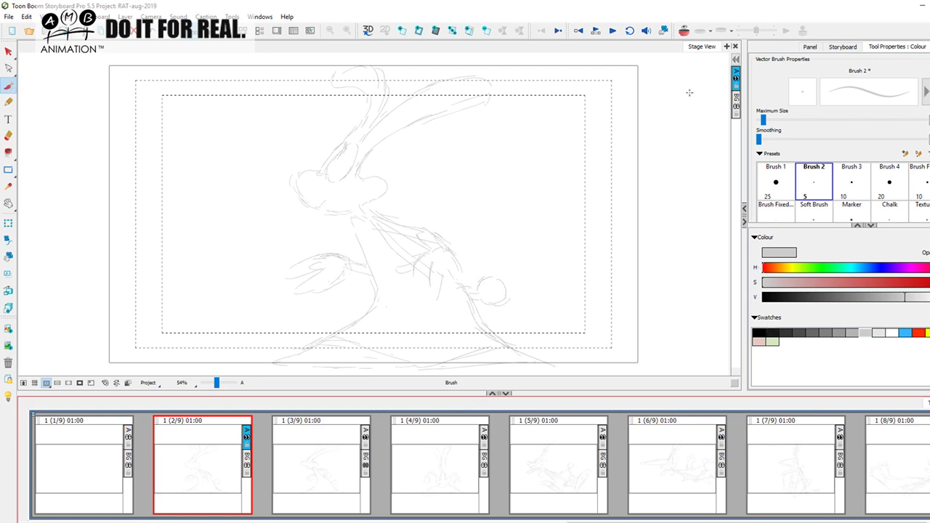
Add a new bitmap layer above the grey rough on each of panels 2, 3 and 4
{"action": "right_click", "coordinate": [738, 73]}
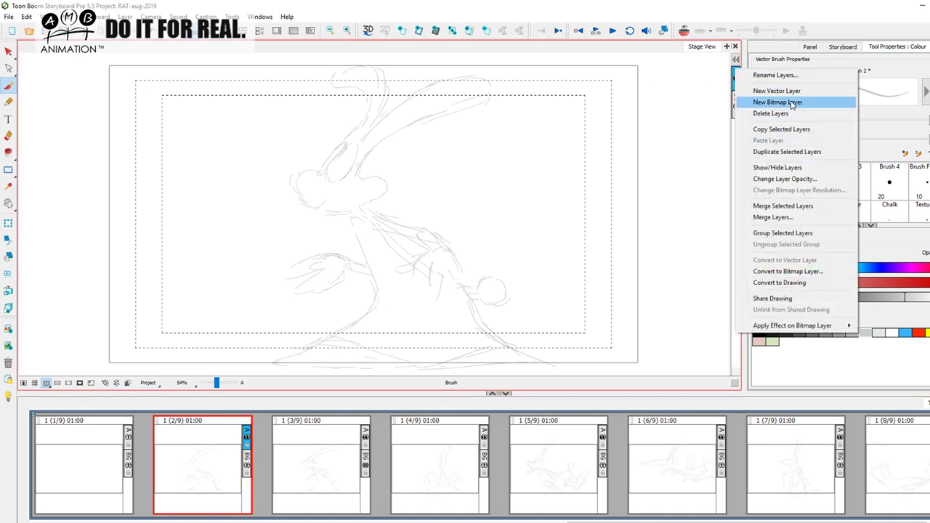
{"action": "left_click", "coordinate": [793, 104]}
{"action": "left_click", "coordinate": [312, 465]}
{"action": "right_click", "coordinate": [736, 80]}
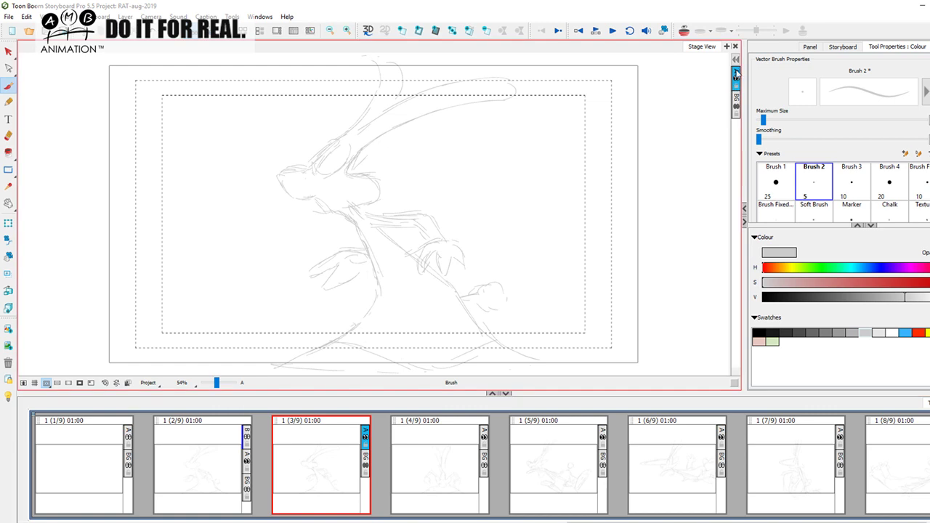
{"action": "left_click", "coordinate": [793, 101]}
{"action": "left_click", "coordinate": [446, 467]}
{"action": "right_click", "coordinate": [736, 73]}
{"action": "left_click", "coordinate": [785, 106]}
Add a new bitmap layer above the grey rough on each of panels 5, 6 and 7
{"action": "left_click", "coordinate": [566, 465]}
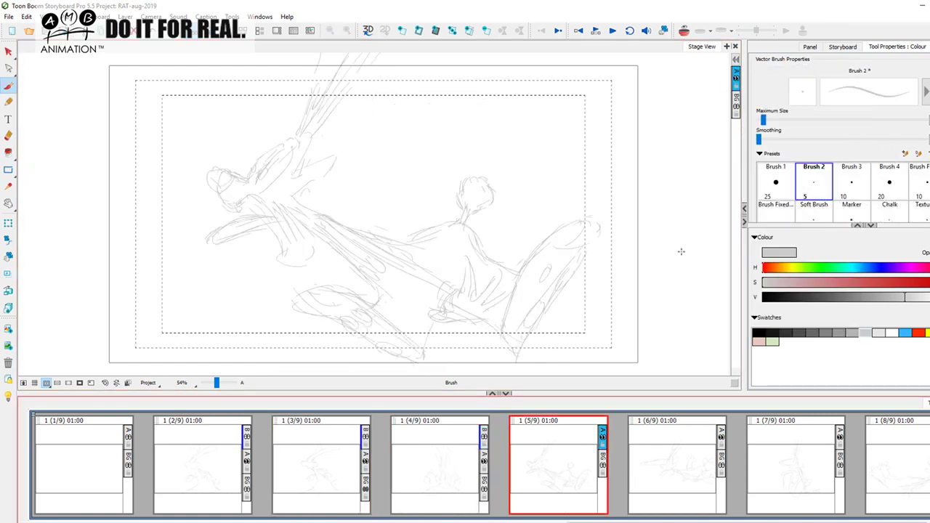
{"action": "right_click", "coordinate": [736, 74]}
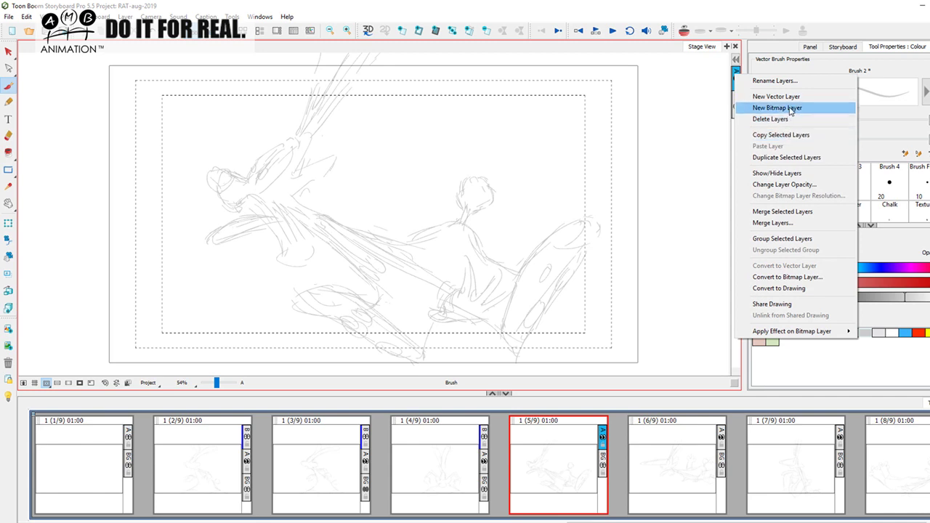
{"action": "left_click", "coordinate": [785, 107]}
{"action": "left_click", "coordinate": [676, 465]}
{"action": "right_click", "coordinate": [736, 72]}
{"action": "left_click", "coordinate": [784, 108]}
{"action": "left_click", "coordinate": [795, 465]}
{"action": "right_click", "coordinate": [736, 73]}
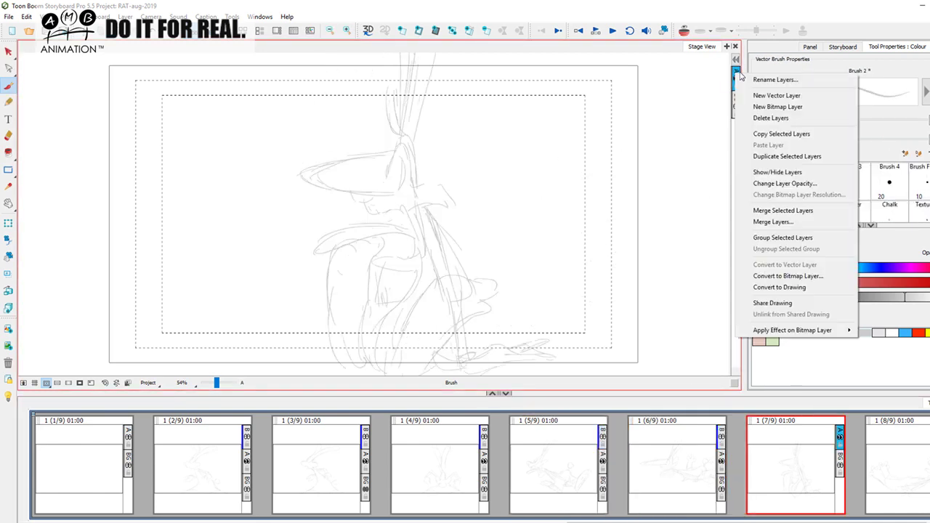
{"action": "left_click", "coordinate": [785, 108]}
Add a new bitmap layer above the grey roughs on panels 8 and 9
{"action": "left_click", "coordinate": [909, 476]}
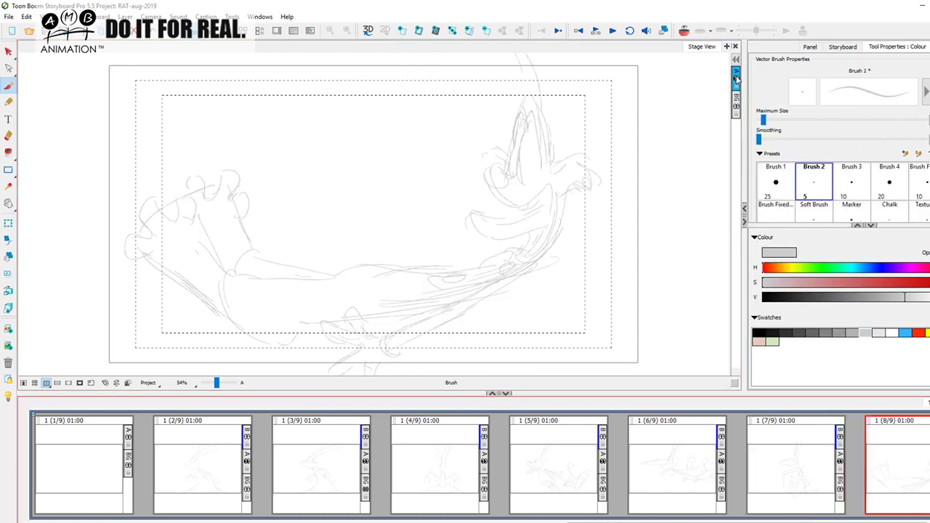
{"action": "right_click", "coordinate": [736, 73]}
{"action": "left_click", "coordinate": [785, 108]}
{"action": "left_click", "coordinate": [859, 517]}
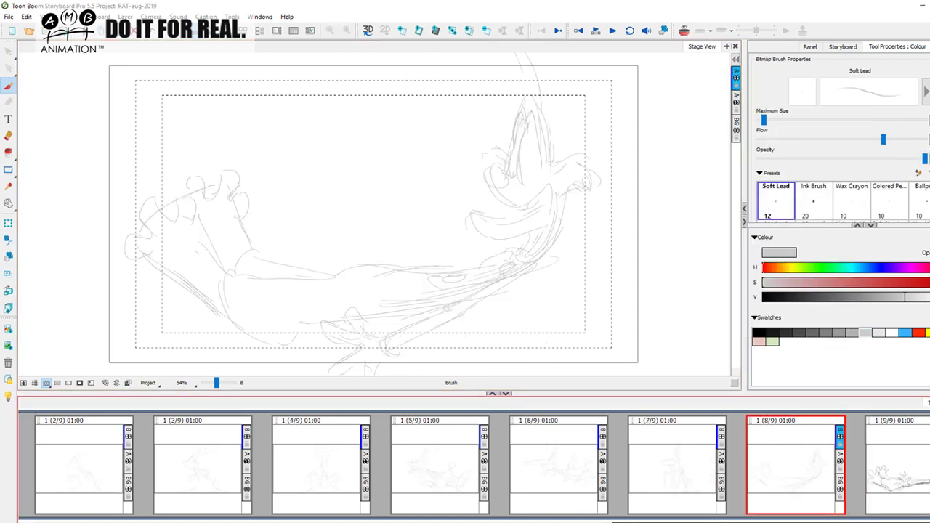
{"action": "left_click", "coordinate": [906, 463]}
{"action": "right_click", "coordinate": [737, 71]}
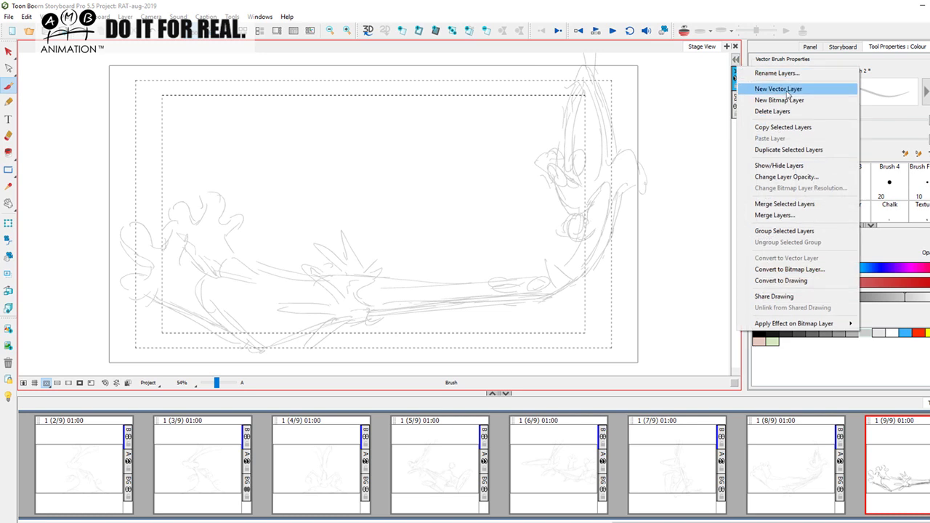
{"action": "left_click", "coordinate": [790, 104]}
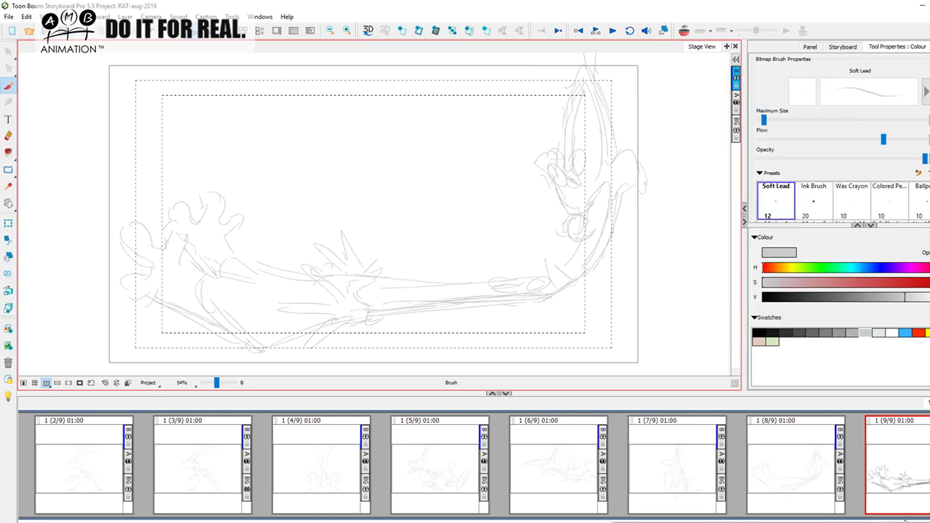
Return to panel 2 and set the Soft Lead brush to black with a slightly larger maximum size and reduced opacity
{"action": "left_click", "coordinate": [301, 470]}
{"action": "left_click", "coordinate": [760, 332]}
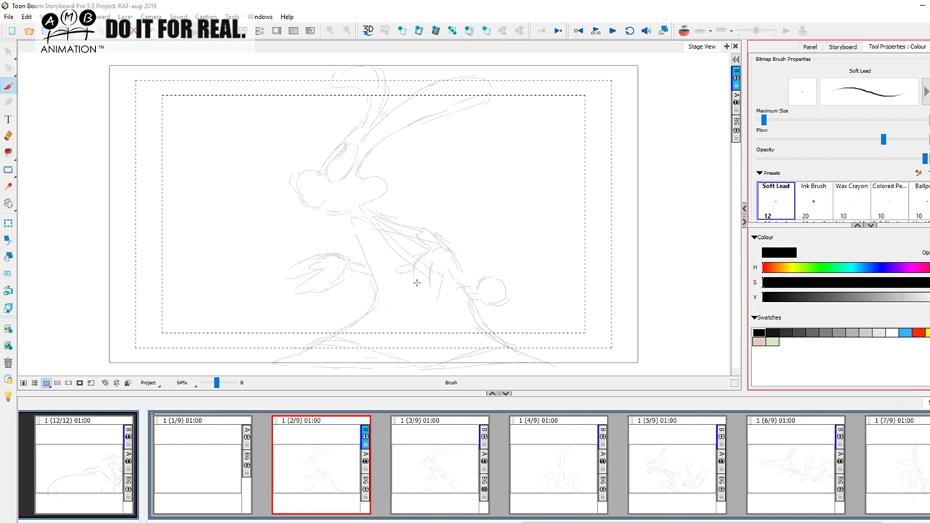
{"action": "left_click_drag", "start_coordinate": [216, 383], "coordinate": [218, 386]}
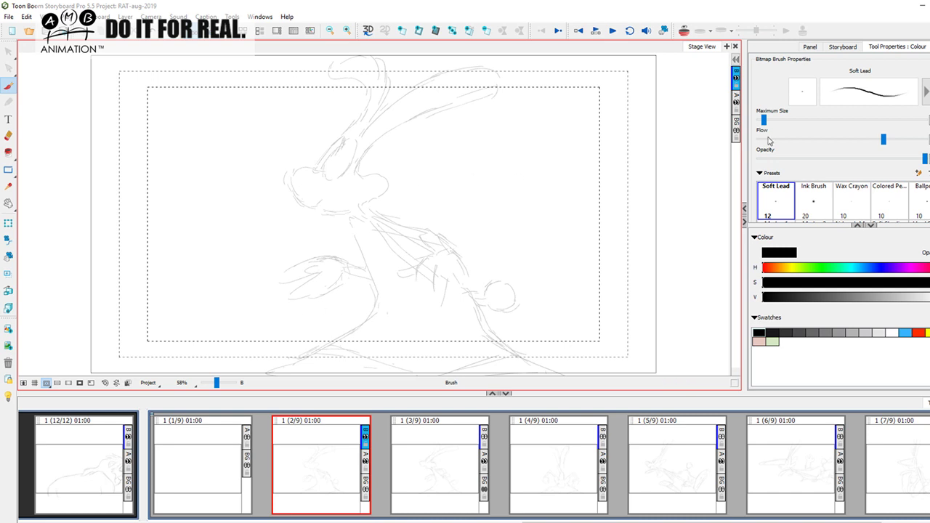
{"action": "left_click_drag", "start_coordinate": [764, 120], "coordinate": [770, 120]}
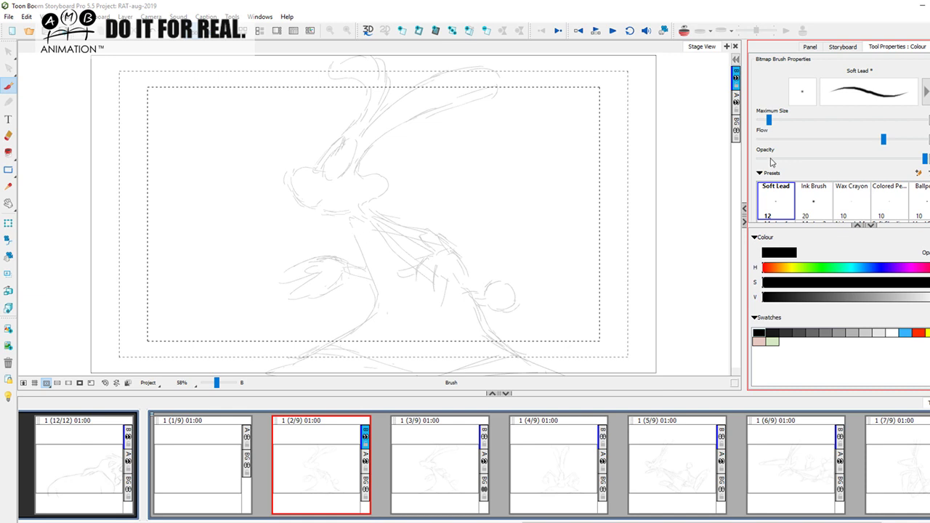
{"action": "left_click_drag", "start_coordinate": [926, 159], "coordinate": [877, 158]}
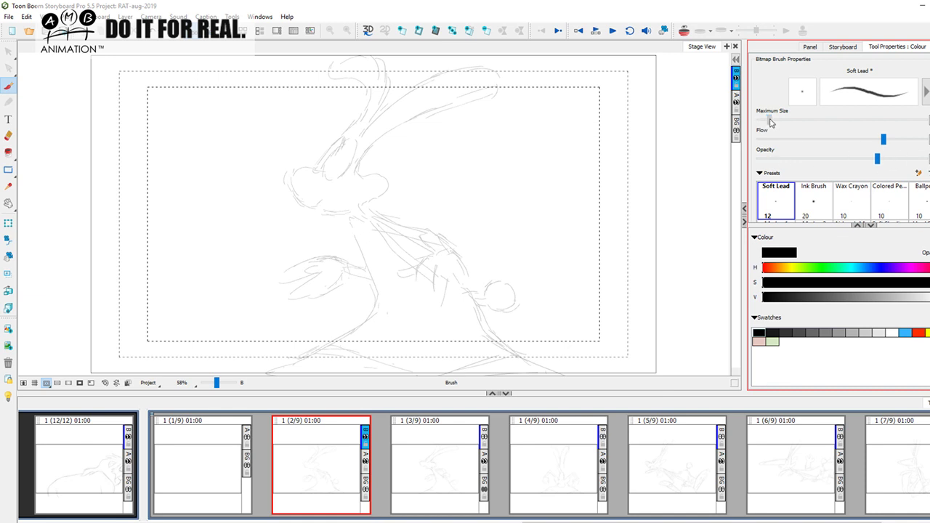
Sketch the rabbit's forehead, eye area and muzzle construction lines over the grey rough on panel 2
{"action": "mouse_move", "coordinate": [316, 162]}
{"action": "left_mouse_down"}
{"action": "mouse_move", "coordinate": [340, 133]}
{"action": "mouse_move", "coordinate": [334, 139]}
{"action": "mouse_move", "coordinate": [368, 123]}
{"action": "mouse_move", "coordinate": [359, 160]}
{"action": "left_mouse_up"}
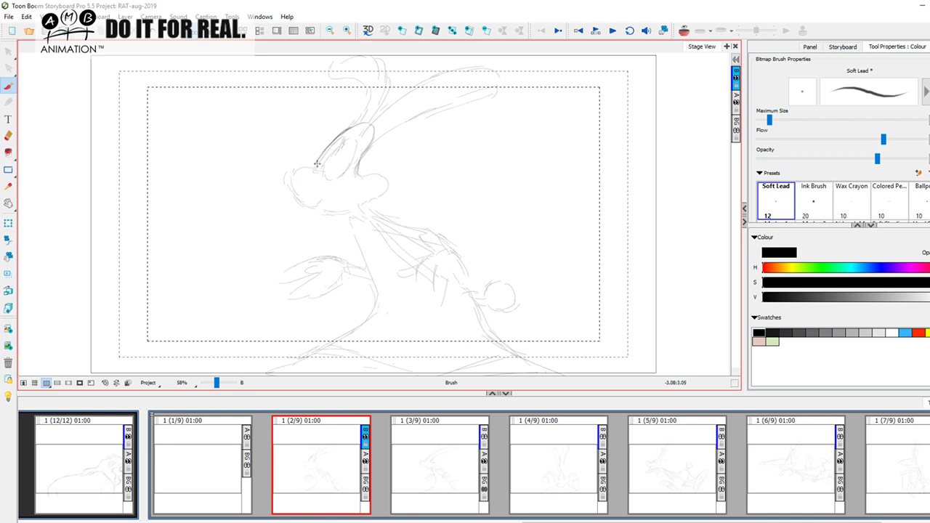
{"action": "mouse_move", "coordinate": [313, 168]}
{"action": "left_mouse_down"}
{"action": "mouse_move", "coordinate": [334, 180]}
{"action": "mouse_move", "coordinate": [359, 165]}
{"action": "mouse_move", "coordinate": [316, 203]}
{"action": "left_mouse_up"}
{"action": "left_click_drag", "start_coordinate": [357, 176], "coordinate": [324, 206]}
{"action": "mouse_move", "coordinate": [346, 131]}
{"action": "left_mouse_down"}
{"action": "mouse_move", "coordinate": [359, 136]}
{"action": "mouse_move", "coordinate": [337, 205]}
{"action": "left_mouse_up"}
{"action": "left_click_drag", "start_coordinate": [347, 171], "coordinate": [327, 220]}
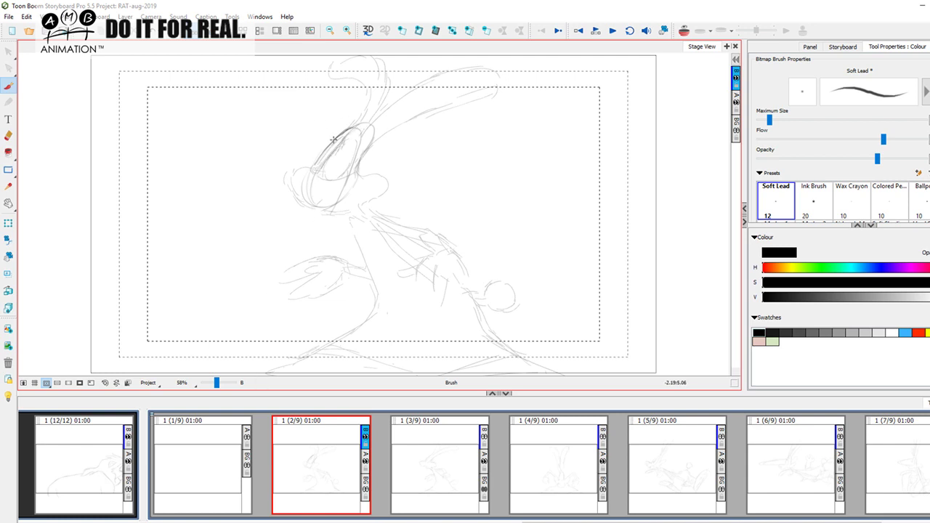
Darken the rabbit's eye outlines and draw the pupils and the brow above the eyes
{"action": "left_click_drag", "start_coordinate": [336, 145], "coordinate": [355, 150]}
{"action": "left_click_drag", "start_coordinate": [338, 145], "coordinate": [322, 177]}
{"action": "left_click_drag", "start_coordinate": [356, 142], "coordinate": [339, 171]}
{"action": "left_click_drag", "start_coordinate": [313, 170], "coordinate": [322, 149]}
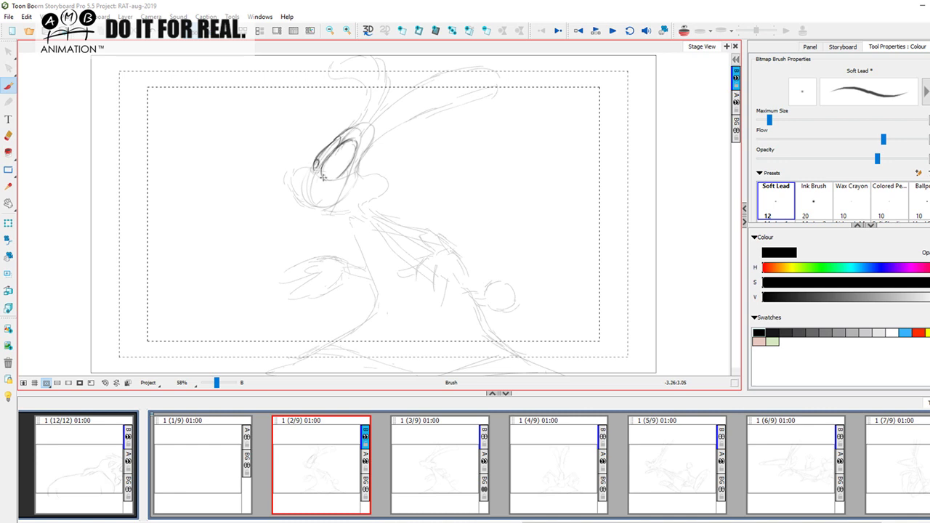
{"action": "left_click_drag", "start_coordinate": [328, 165], "coordinate": [324, 170]}
{"action": "mouse_move", "coordinate": [337, 134]}
{"action": "left_mouse_down"}
{"action": "mouse_move", "coordinate": [355, 126]}
{"action": "mouse_move", "coordinate": [360, 138]}
{"action": "left_mouse_up"}
{"action": "left_click_drag", "start_coordinate": [363, 129], "coordinate": [368, 137]}
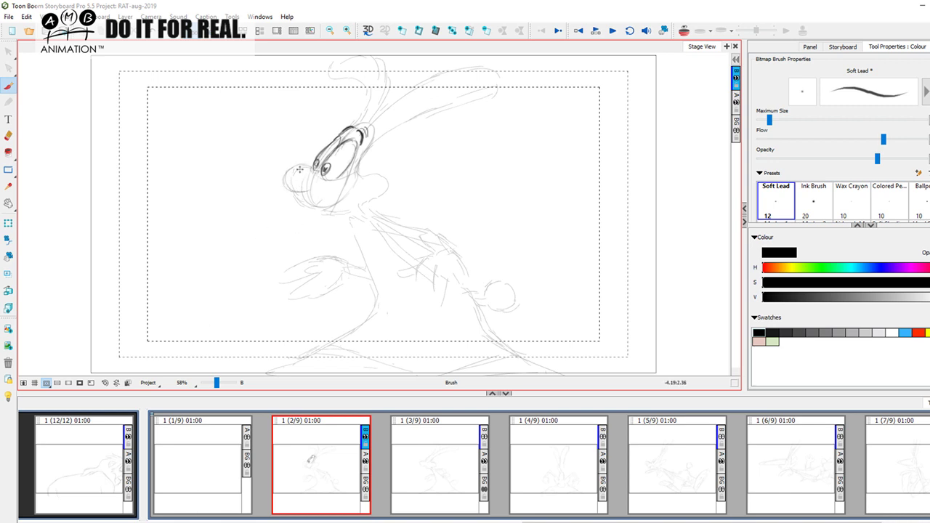
Draw the rabbit's nose and rounded muzzle, plus the open mouth with its lower jaw line
{"action": "mouse_move", "coordinate": [289, 196]}
{"action": "left_mouse_down"}
{"action": "mouse_move", "coordinate": [289, 171]}
{"action": "mouse_move", "coordinate": [313, 172]}
{"action": "mouse_move", "coordinate": [303, 196]}
{"action": "mouse_move", "coordinate": [291, 199]}
{"action": "mouse_move", "coordinate": [314, 199]}
{"action": "mouse_move", "coordinate": [307, 179]}
{"action": "mouse_move", "coordinate": [288, 195]}
{"action": "left_mouse_up"}
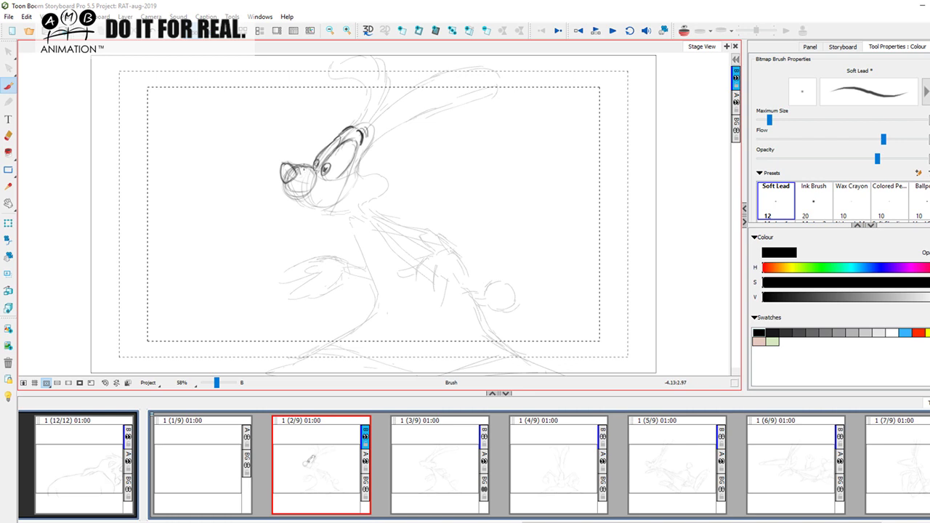
{"action": "left_click_drag", "start_coordinate": [282, 181], "coordinate": [306, 193]}
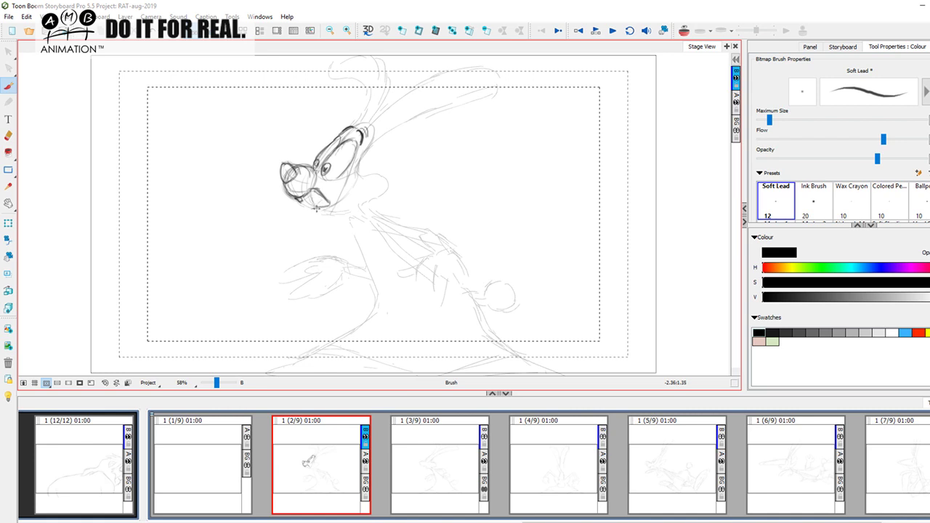
{"action": "left_click_drag", "start_coordinate": [312, 192], "coordinate": [318, 199]}
{"action": "left_click_drag", "start_coordinate": [312, 206], "coordinate": [342, 212]}
Draw the back of the rabbit's head, the tufted cheek fur and the line under the jaw
{"action": "left_click_drag", "start_coordinate": [367, 142], "coordinate": [359, 176]}
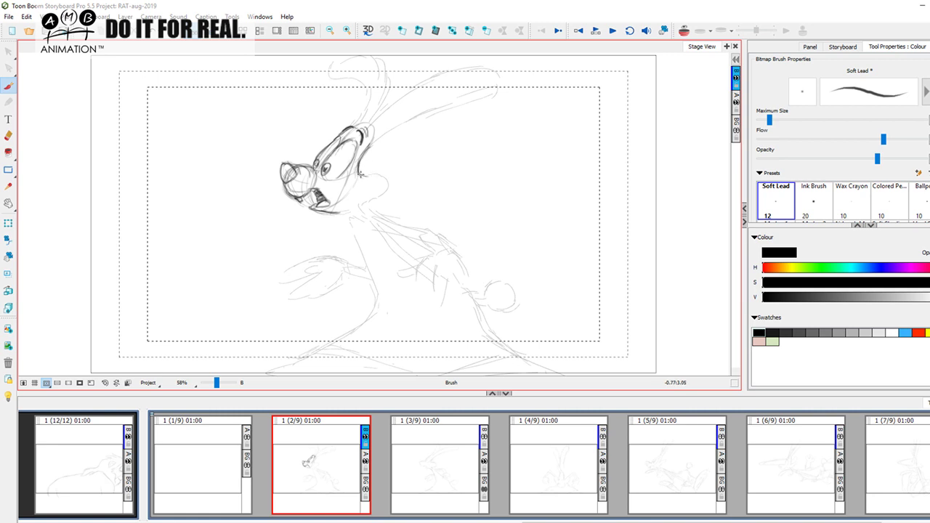
{"action": "mouse_move", "coordinate": [360, 176]}
{"action": "left_mouse_down"}
{"action": "mouse_move", "coordinate": [388, 194]}
{"action": "mouse_move", "coordinate": [377, 189]}
{"action": "mouse_move", "coordinate": [388, 192]}
{"action": "mouse_move", "coordinate": [360, 212]}
{"action": "left_mouse_up"}
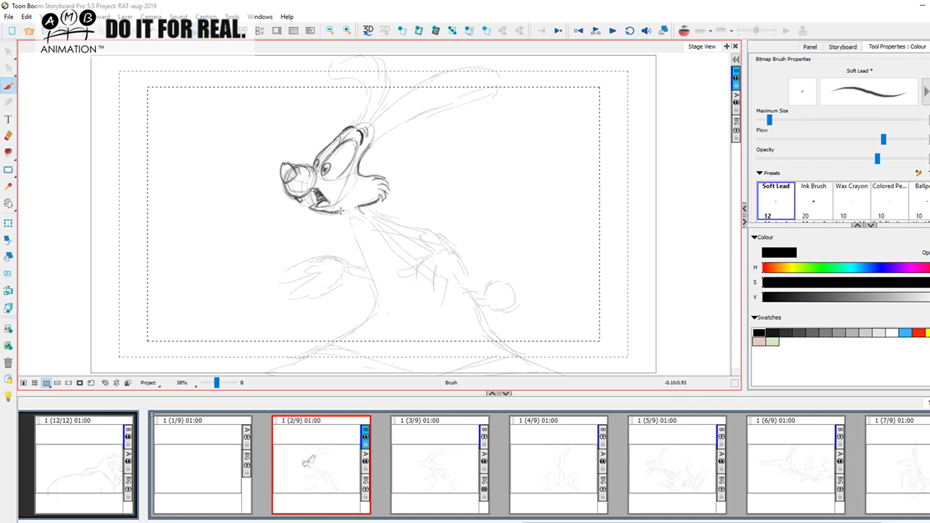
{"action": "left_click_drag", "start_coordinate": [339, 211], "coordinate": [356, 218]}
Look through the rough poses on panels 3 to 8 and return to panel 2
{"action": "left_click", "coordinate": [467, 455]}
{"action": "left_click", "coordinate": [558, 464]}
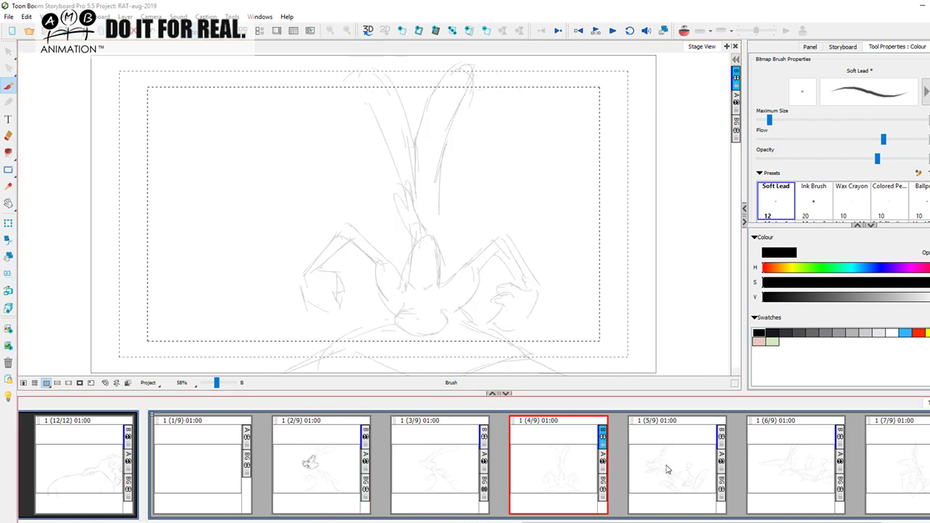
{"action": "left_click", "coordinate": [709, 476]}
{"action": "left_click", "coordinate": [802, 476]}
{"action": "left_click", "coordinate": [922, 465]}
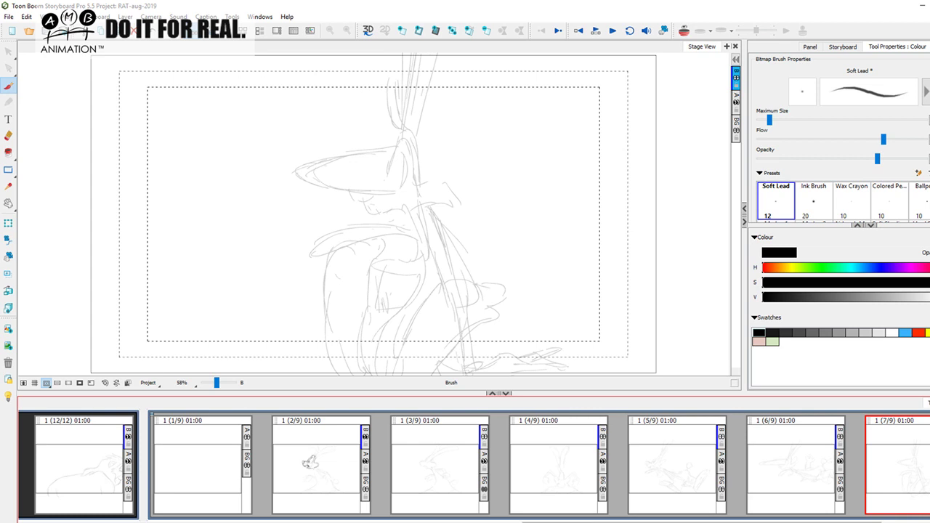
{"action": "left_click", "coordinate": [905, 478]}
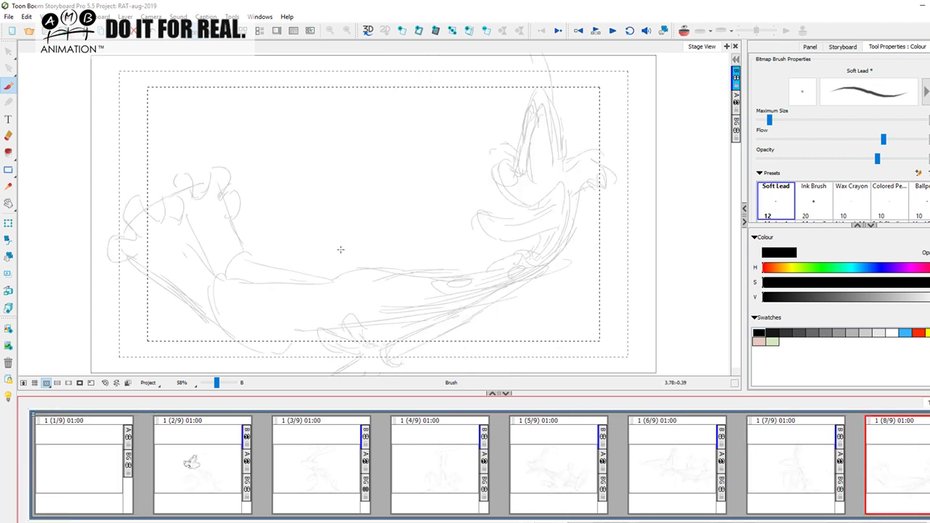
{"action": "left_click", "coordinate": [203, 459]}
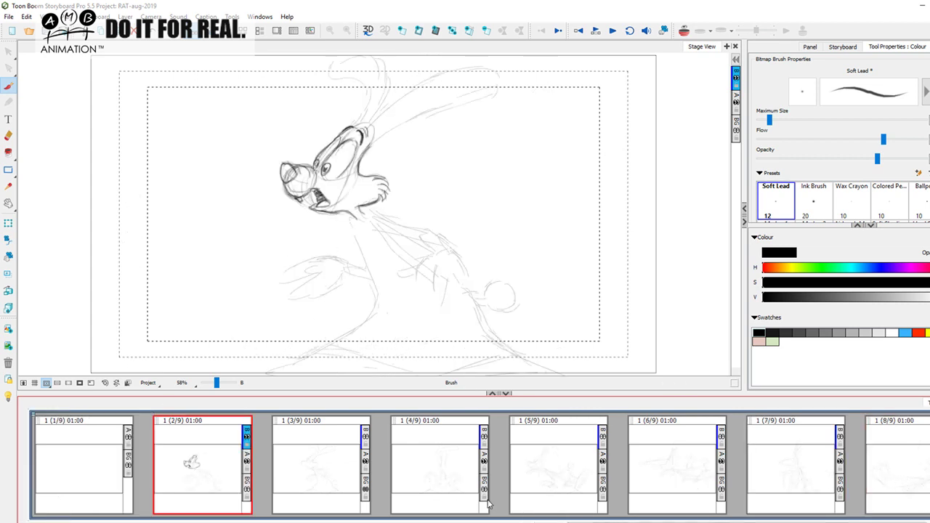
Close the top of the rabbit's head and draw a curved hair tuft sweeping forward over the forehead
{"action": "scroll", "coordinate": [579, 508], "scroll_direction": "up", "scroll_amount": 1}
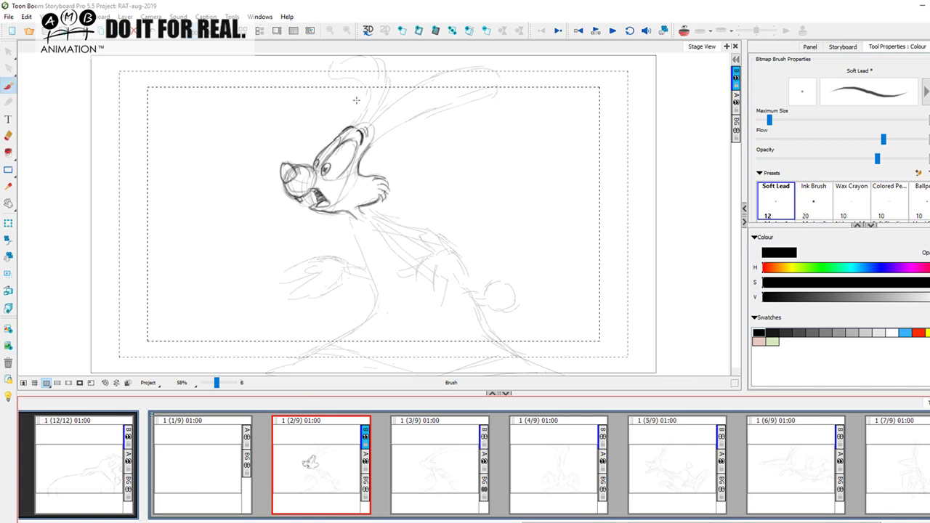
{"action": "left_click", "coordinate": [370, 121]}
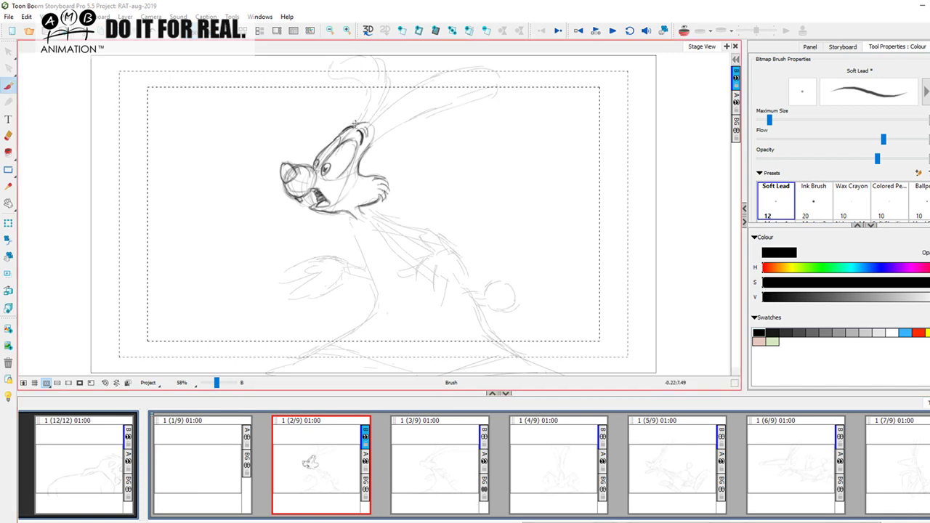
{"action": "key", "text": "space"}
{"action": "mouse_move", "coordinate": [366, 141]}
{"action": "left_mouse_down"}
{"action": "mouse_move", "coordinate": [364, 149]}
{"action": "mouse_move", "coordinate": [355, 103]}
{"action": "mouse_move", "coordinate": [328, 97]}
{"action": "mouse_move", "coordinate": [318, 114]}
{"action": "mouse_move", "coordinate": [345, 118]}
{"action": "mouse_move", "coordinate": [332, 117]}
{"action": "mouse_move", "coordinate": [358, 133]}
{"action": "mouse_move", "coordinate": [342, 97]}
{"action": "mouse_move", "coordinate": [324, 100]}
{"action": "left_mouse_up"}
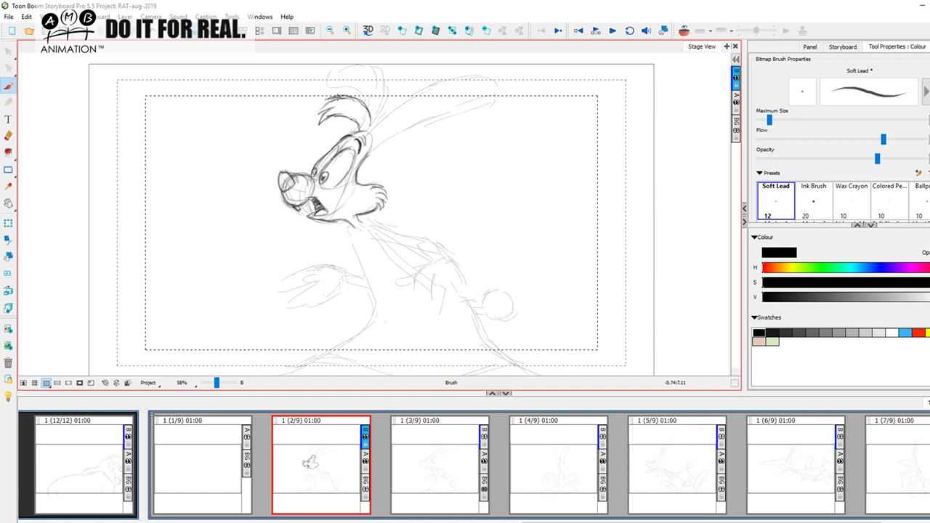
Draw the rabbit's long swept-back ear with its outer contour, rounded tip and inner ear lines
{"action": "key", "text": "space"}
{"action": "left_click_drag", "start_coordinate": [366, 146], "coordinate": [351, 168]}
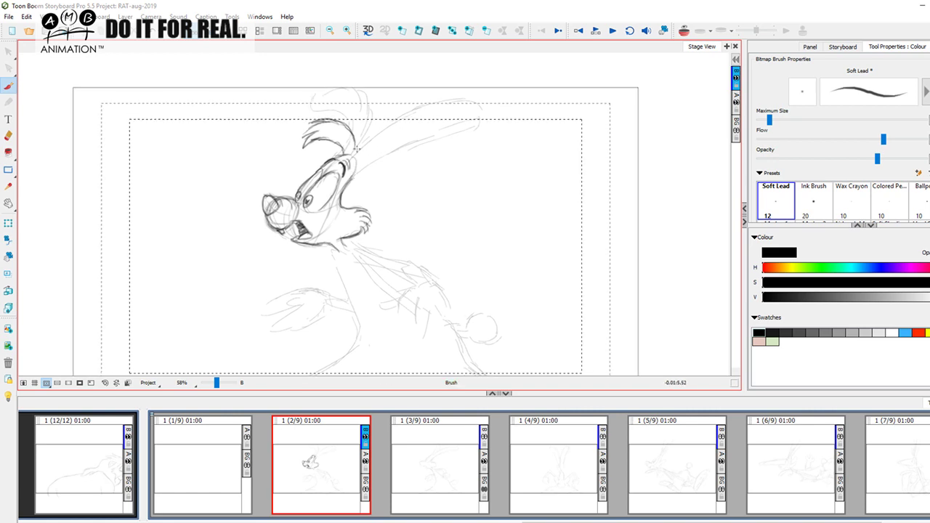
{"action": "mouse_move", "coordinate": [355, 156]}
{"action": "left_mouse_down"}
{"action": "mouse_move", "coordinate": [400, 120]}
{"action": "mouse_move", "coordinate": [368, 144]}
{"action": "mouse_move", "coordinate": [449, 108]}
{"action": "mouse_move", "coordinate": [419, 111]}
{"action": "mouse_move", "coordinate": [494, 116]}
{"action": "left_mouse_up"}
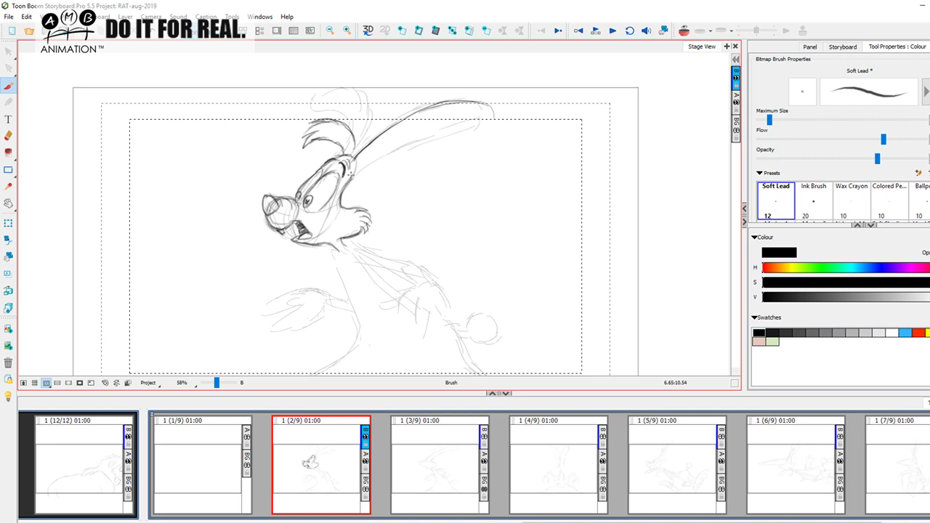
{"action": "mouse_move", "coordinate": [350, 176]}
{"action": "left_mouse_down"}
{"action": "mouse_move", "coordinate": [454, 128]}
{"action": "mouse_move", "coordinate": [424, 135]}
{"action": "mouse_move", "coordinate": [489, 122]}
{"action": "left_mouse_up"}
{"action": "mouse_move", "coordinate": [448, 99]}
{"action": "left_mouse_down"}
{"action": "mouse_move", "coordinate": [486, 102]}
{"action": "mouse_move", "coordinate": [491, 117]}
{"action": "left_mouse_up"}
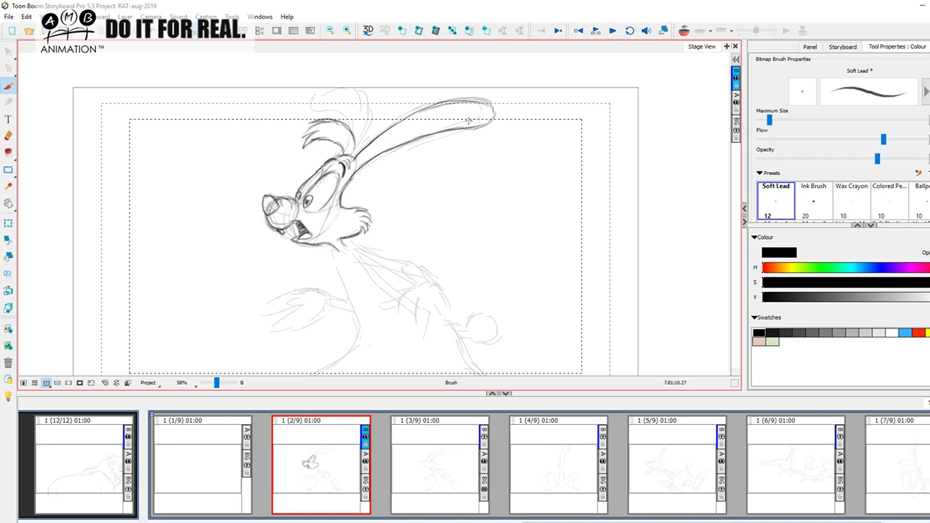
{"action": "mouse_move", "coordinate": [356, 164]}
{"action": "left_mouse_down"}
{"action": "mouse_move", "coordinate": [437, 113]}
{"action": "mouse_move", "coordinate": [494, 111]}
{"action": "mouse_move", "coordinate": [485, 125]}
{"action": "left_mouse_up"}
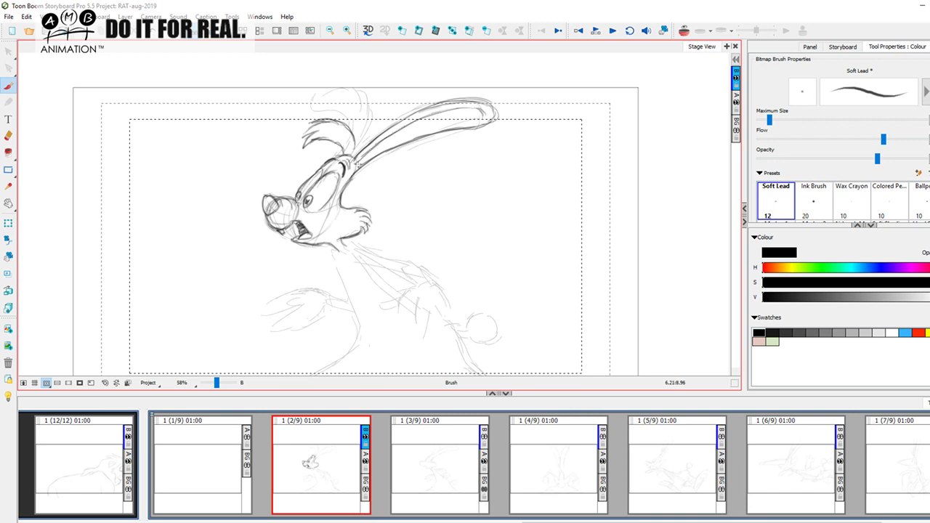
{"action": "left_click_drag", "start_coordinate": [369, 155], "coordinate": [447, 126]}
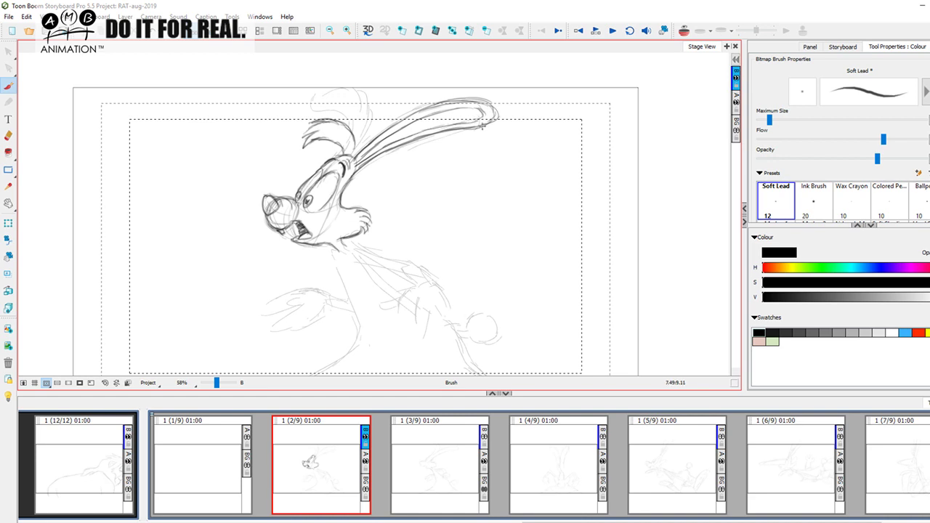
Draw the rabbit's other ear, curling forward above the hair tuft with its folded tip
{"action": "left_click_drag", "start_coordinate": [353, 85], "coordinate": [370, 103]}
{"action": "mouse_move", "coordinate": [302, 101]}
{"action": "left_mouse_down"}
{"action": "mouse_move", "coordinate": [341, 102]}
{"action": "mouse_move", "coordinate": [305, 103]}
{"action": "mouse_move", "coordinate": [306, 92]}
{"action": "mouse_move", "coordinate": [349, 96]}
{"action": "mouse_move", "coordinate": [351, 125]}
{"action": "left_mouse_up"}
{"action": "mouse_move", "coordinate": [364, 91]}
{"action": "left_mouse_down"}
{"action": "mouse_move", "coordinate": [372, 110]}
{"action": "mouse_move", "coordinate": [363, 139]}
{"action": "mouse_move", "coordinate": [339, 151]}
{"action": "left_mouse_up"}
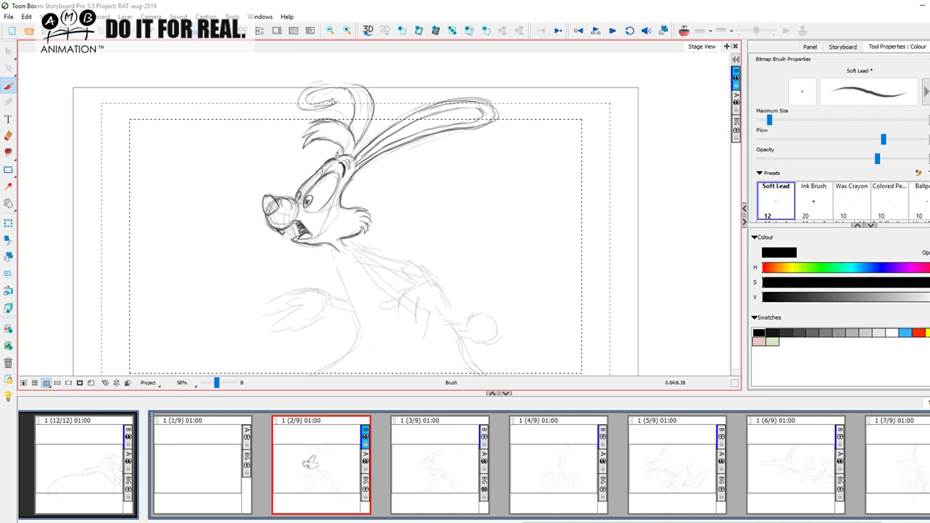
{"action": "left_click_drag", "start_coordinate": [299, 97], "coordinate": [322, 83]}
{"action": "mouse_move", "coordinate": [460, 258]}
{"action": "left_mouse_down"}
{"action": "mouse_move", "coordinate": [433, 199]}
{"action": "mouse_move", "coordinate": [437, 180]}
{"action": "left_mouse_up"}
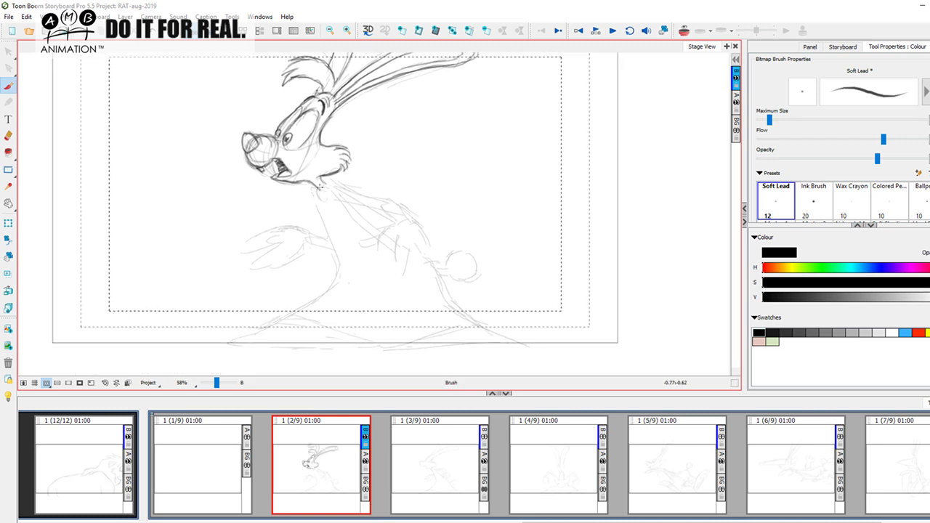
Draw the rabbit's spotted bow tie under the chin, with its central knot and two drooping lobes
{"action": "mouse_move", "coordinate": [324, 196]}
{"action": "left_mouse_down"}
{"action": "mouse_move", "coordinate": [335, 178]}
{"action": "mouse_move", "coordinate": [342, 212]}
{"action": "mouse_move", "coordinate": [325, 196]}
{"action": "left_mouse_up"}
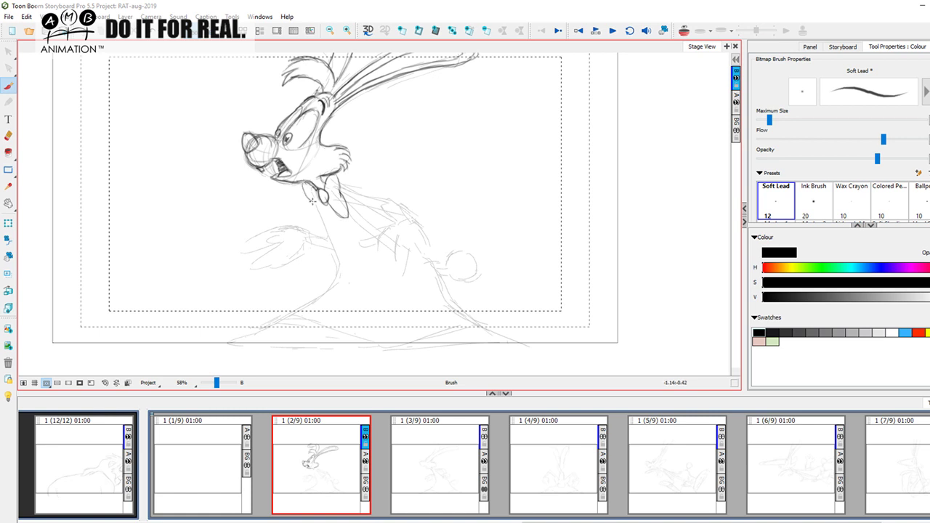
{"action": "left_click_drag", "start_coordinate": [317, 214], "coordinate": [327, 224]}
{"action": "left_click_drag", "start_coordinate": [321, 216], "coordinate": [326, 223]}
{"action": "mouse_move", "coordinate": [333, 179]}
{"action": "left_mouse_down"}
{"action": "mouse_move", "coordinate": [341, 213]}
{"action": "mouse_move", "coordinate": [341, 202]}
{"action": "left_mouse_up"}
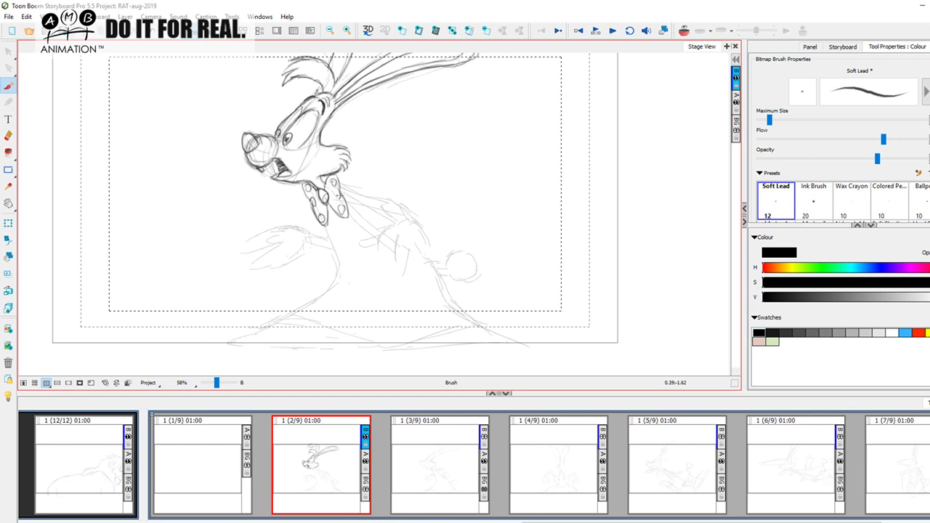
Draw the rabbit's chest and back contours, continuing down into the outer lines of both widely spread legs
{"action": "left_click_drag", "start_coordinate": [428, 261], "coordinate": [420, 247]}
{"action": "mouse_move", "coordinate": [316, 214]}
{"action": "left_mouse_down"}
{"action": "mouse_move", "coordinate": [333, 268]}
{"action": "mouse_move", "coordinate": [328, 251]}
{"action": "mouse_move", "coordinate": [299, 288]}
{"action": "mouse_move", "coordinate": [307, 290]}
{"action": "mouse_move", "coordinate": [270, 308]}
{"action": "left_mouse_up"}
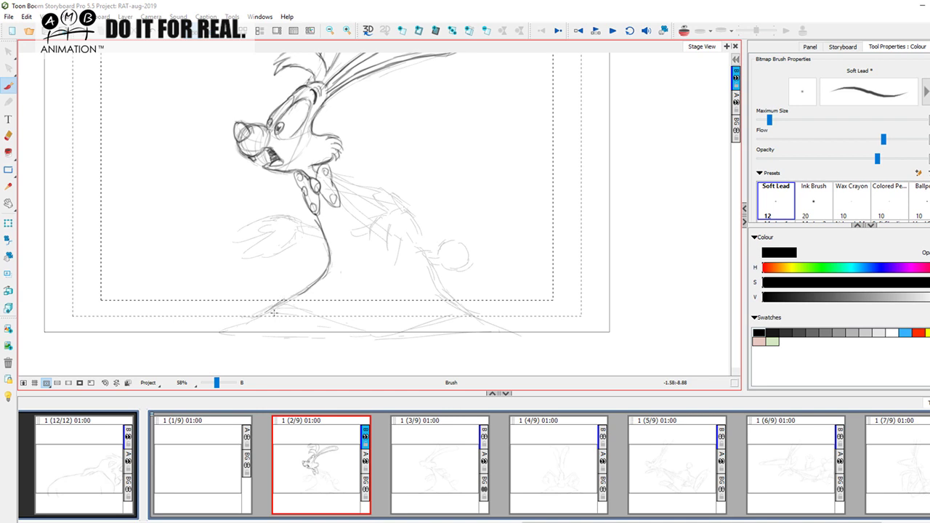
{"action": "left_click_drag", "start_coordinate": [335, 181], "coordinate": [434, 256]}
{"action": "mouse_move", "coordinate": [360, 203]}
{"action": "left_mouse_down"}
{"action": "mouse_move", "coordinate": [435, 256]}
{"action": "mouse_move", "coordinate": [449, 297]}
{"action": "left_mouse_up"}
{"action": "mouse_move", "coordinate": [435, 262]}
{"action": "left_mouse_down"}
{"action": "mouse_move", "coordinate": [459, 310]}
{"action": "mouse_move", "coordinate": [482, 327]}
{"action": "left_mouse_up"}
{"action": "left_click_drag", "start_coordinate": [441, 284], "coordinate": [512, 342]}
{"action": "left_click_drag", "start_coordinate": [453, 298], "coordinate": [526, 340]}
{"action": "left_click_drag", "start_coordinate": [281, 305], "coordinate": [212, 339]}
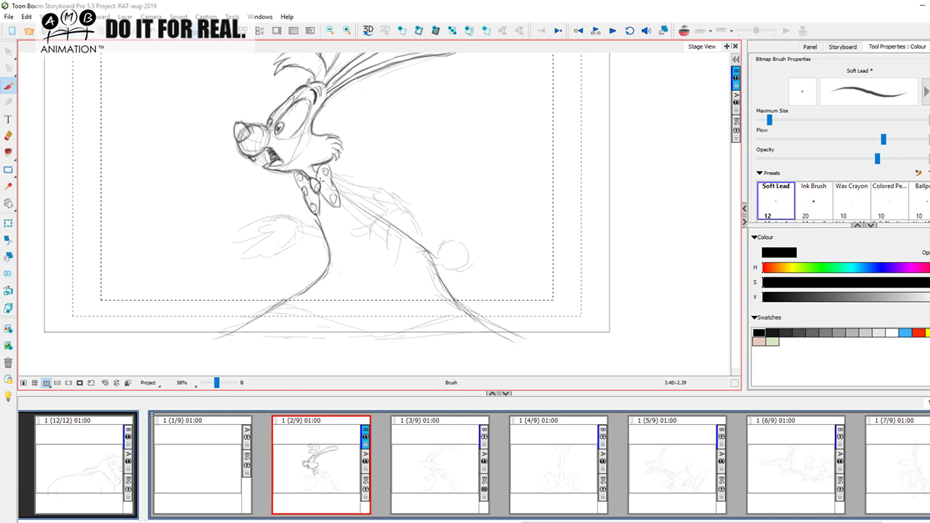
Draw the trouser front with its vertical centre seam and the straps with oval buttons below the bow tie
{"action": "mouse_move", "coordinate": [321, 201]}
{"action": "left_mouse_down"}
{"action": "mouse_move", "coordinate": [346, 253]}
{"action": "mouse_move", "coordinate": [386, 286]}
{"action": "left_mouse_up"}
{"action": "left_click_drag", "start_coordinate": [345, 206], "coordinate": [407, 274]}
{"action": "left_click_drag", "start_coordinate": [411, 234], "coordinate": [395, 261]}
{"action": "left_click_drag", "start_coordinate": [331, 256], "coordinate": [387, 265]}
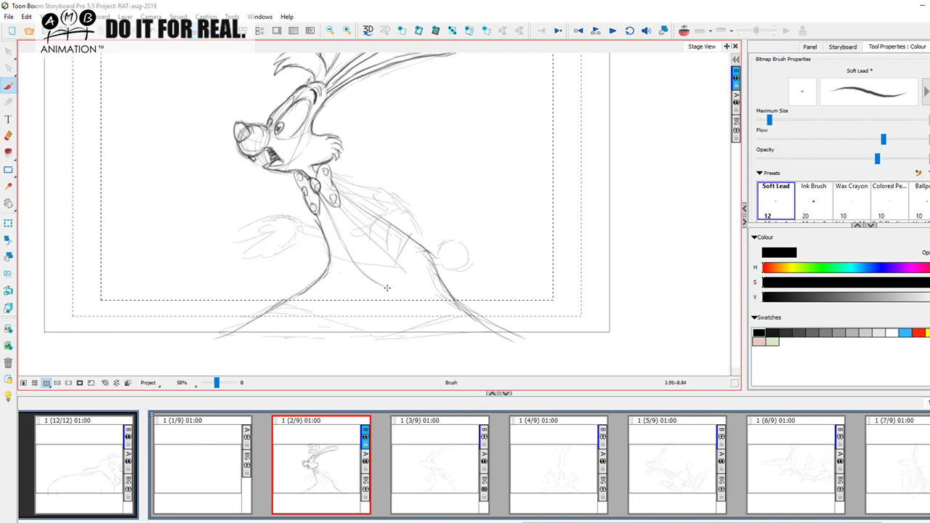
{"action": "left_click_drag", "start_coordinate": [377, 285], "coordinate": [377, 317]}
{"action": "left_click_drag", "start_coordinate": [377, 284], "coordinate": [376, 349]}
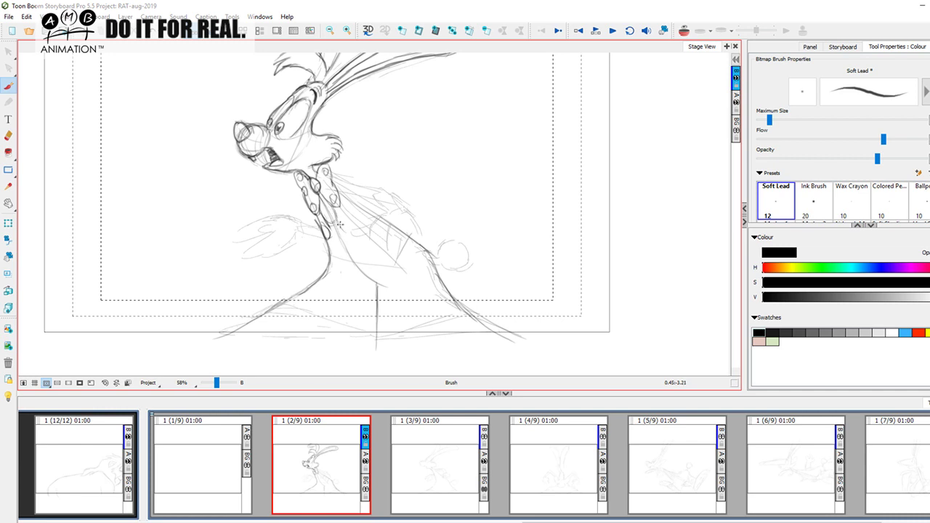
{"action": "mouse_move", "coordinate": [351, 221]}
{"action": "left_mouse_down"}
{"action": "mouse_move", "coordinate": [342, 228]}
{"action": "mouse_move", "coordinate": [347, 214]}
{"action": "left_mouse_up"}
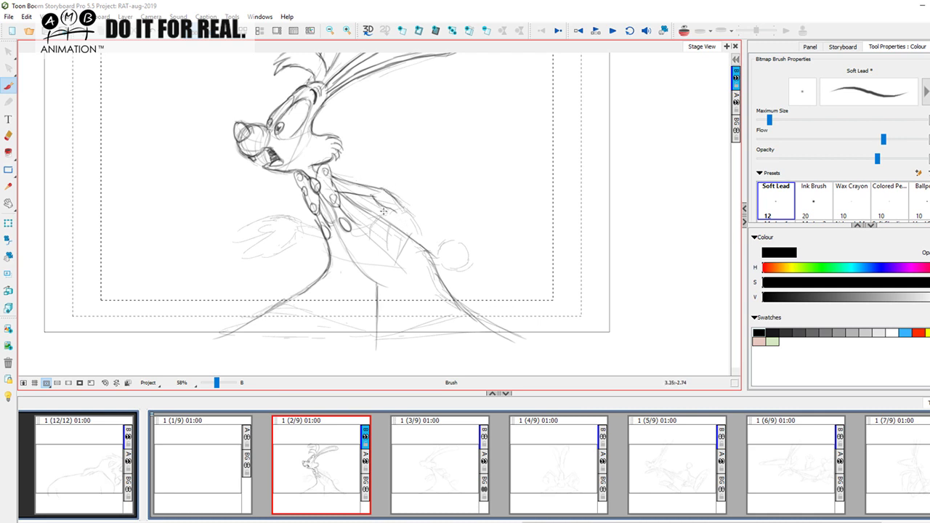
Draw the bent rear arm and its gloved hand resting on the hip with separate fingers and thumb
{"action": "left_click_drag", "start_coordinate": [389, 217], "coordinate": [409, 211]}
{"action": "left_click_drag", "start_coordinate": [374, 239], "coordinate": [397, 259]}
{"action": "left_click_drag", "start_coordinate": [397, 258], "coordinate": [415, 246]}
{"action": "mouse_move", "coordinate": [405, 212]}
{"action": "left_mouse_down"}
{"action": "mouse_move", "coordinate": [427, 240]}
{"action": "mouse_move", "coordinate": [398, 259]}
{"action": "left_mouse_up"}
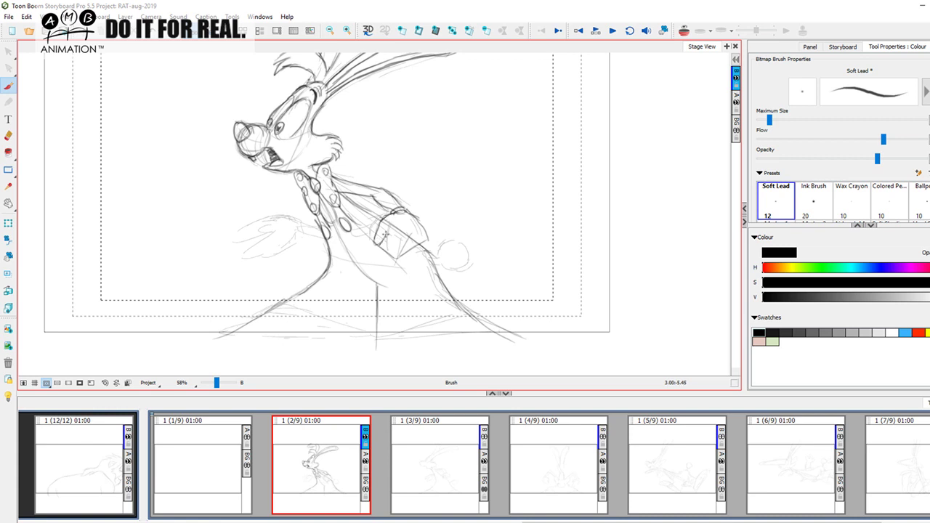
{"action": "mouse_move", "coordinate": [394, 226]}
{"action": "left_mouse_down"}
{"action": "mouse_move", "coordinate": [398, 264]}
{"action": "mouse_move", "coordinate": [408, 227]}
{"action": "mouse_move", "coordinate": [396, 251]}
{"action": "mouse_move", "coordinate": [405, 240]}
{"action": "mouse_move", "coordinate": [411, 249]}
{"action": "mouse_move", "coordinate": [420, 221]}
{"action": "mouse_move", "coordinate": [416, 237]}
{"action": "mouse_move", "coordinate": [419, 229]}
{"action": "left_mouse_up"}
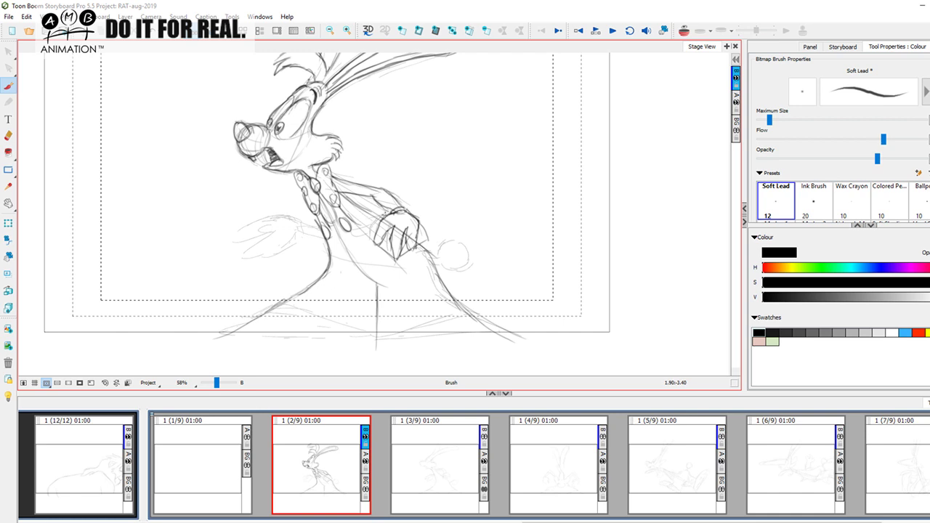
{"action": "left_click_drag", "start_coordinate": [378, 217], "coordinate": [371, 232]}
{"action": "left_click_drag", "start_coordinate": [396, 225], "coordinate": [390, 235]}
Draw the rabbit's outstretched front hand with long fingers and the fluffy round tail behind the hips
{"action": "mouse_move", "coordinate": [304, 229]}
{"action": "left_mouse_down"}
{"action": "mouse_move", "coordinate": [276, 212]}
{"action": "mouse_move", "coordinate": [237, 234]}
{"action": "mouse_move", "coordinate": [267, 231]}
{"action": "left_mouse_up"}
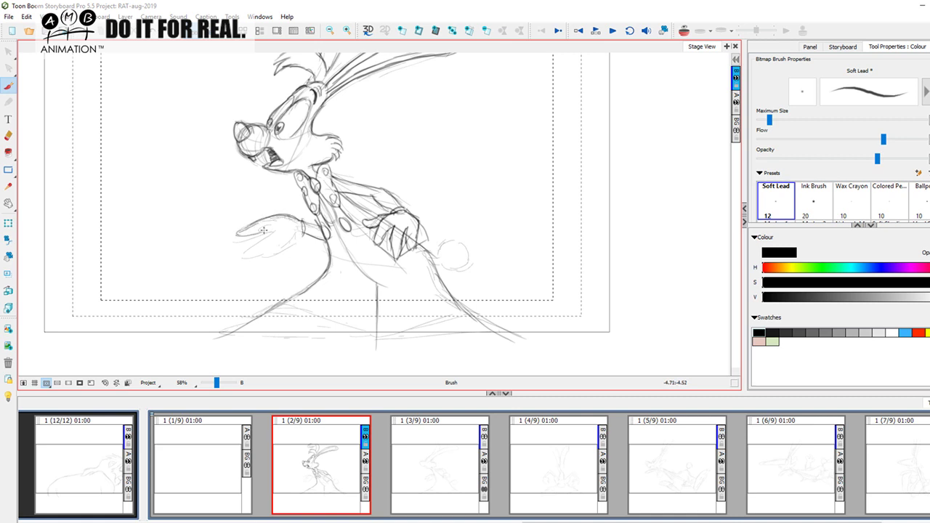
{"action": "mouse_move", "coordinate": [274, 226]}
{"action": "left_mouse_down"}
{"action": "mouse_move", "coordinate": [266, 231]}
{"action": "mouse_move", "coordinate": [279, 237]}
{"action": "mouse_move", "coordinate": [261, 234]}
{"action": "mouse_move", "coordinate": [244, 251]}
{"action": "mouse_move", "coordinate": [268, 254]}
{"action": "mouse_move", "coordinate": [297, 235]}
{"action": "left_mouse_up"}
{"action": "left_click_drag", "start_coordinate": [516, 260], "coordinate": [497, 254]}
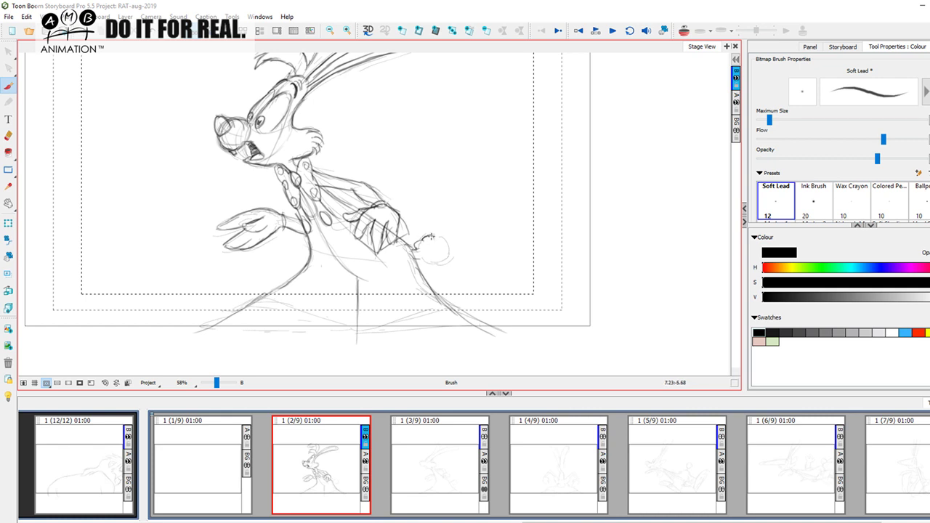
{"action": "mouse_move", "coordinate": [436, 237]}
{"action": "left_mouse_down"}
{"action": "mouse_move", "coordinate": [447, 248]}
{"action": "mouse_move", "coordinate": [436, 261]}
{"action": "mouse_move", "coordinate": [420, 260]}
{"action": "mouse_move", "coordinate": [458, 257]}
{"action": "left_mouse_up"}
Draw the curved trouser hems between the spread legs and the long flat feet beneath them
{"action": "left_click_drag", "start_coordinate": [270, 281], "coordinate": [373, 315]}
{"action": "mouse_move", "coordinate": [283, 271]}
{"action": "left_mouse_down"}
{"action": "mouse_move", "coordinate": [378, 306]}
{"action": "mouse_move", "coordinate": [465, 277]}
{"action": "left_mouse_up"}
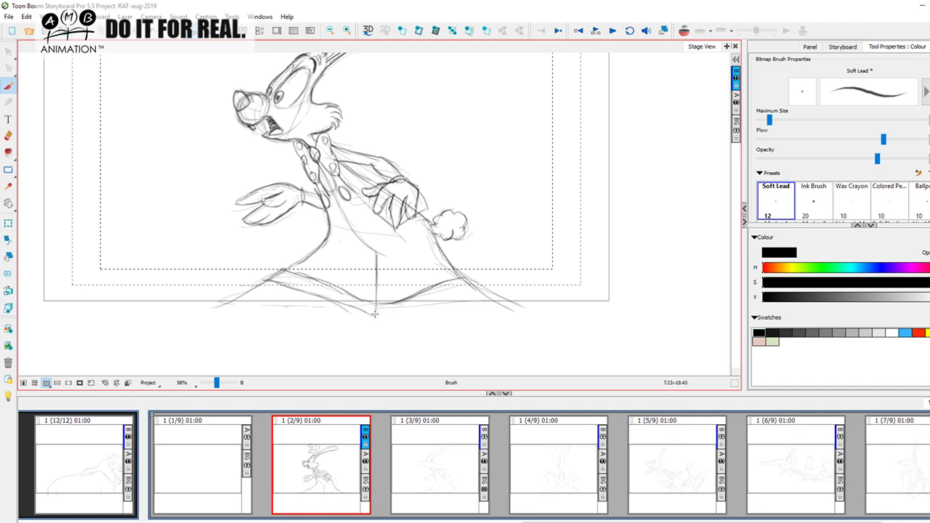
{"action": "mouse_move", "coordinate": [373, 315]}
{"action": "left_mouse_down"}
{"action": "mouse_move", "coordinate": [437, 303]}
{"action": "mouse_move", "coordinate": [409, 312]}
{"action": "mouse_move", "coordinate": [390, 314]}
{"action": "mouse_move", "coordinate": [465, 277]}
{"action": "left_mouse_up"}
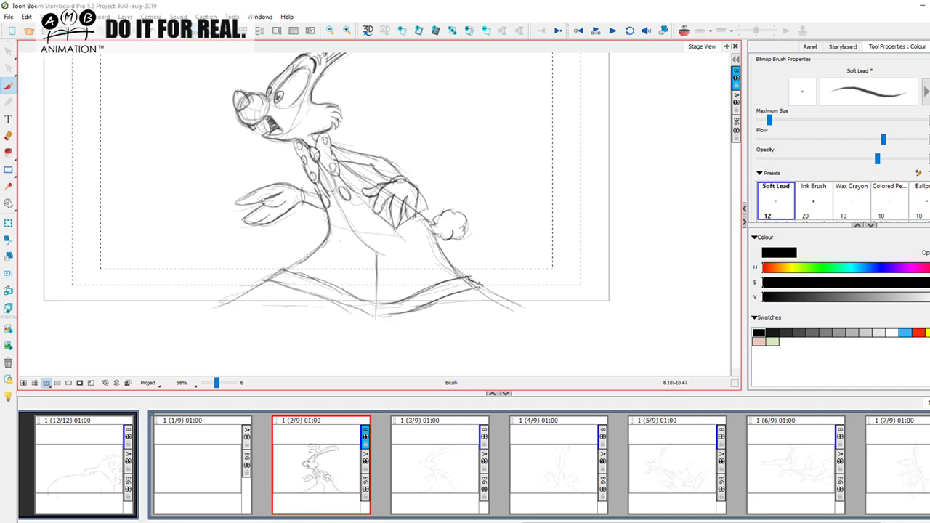
{"action": "left_click_drag", "start_coordinate": [280, 285], "coordinate": [214, 308]}
{"action": "mouse_move", "coordinate": [260, 298]}
{"action": "left_mouse_down"}
{"action": "mouse_move", "coordinate": [230, 312]}
{"action": "mouse_move", "coordinate": [485, 308]}
{"action": "mouse_move", "coordinate": [517, 297]}
{"action": "mouse_move", "coordinate": [524, 308]}
{"action": "left_mouse_up"}
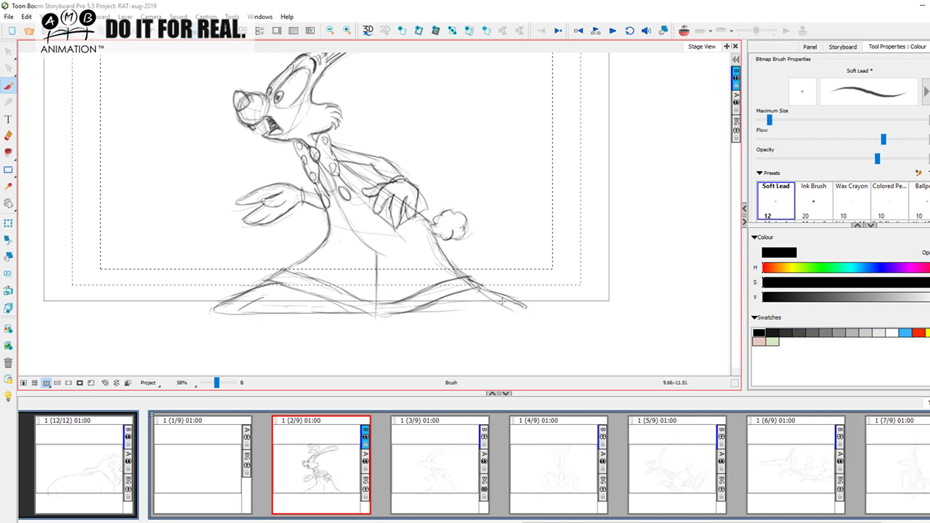
{"action": "left_click_drag", "start_coordinate": [393, 312], "coordinate": [528, 306]}
Compare the finished rabbit on panel 2 with the rough pose on panel 3 by flipping between them
{"action": "key", "text": "space"}
{"action": "left_click_drag", "start_coordinate": [505, 210], "coordinate": [500, 274]}
{"action": "left_click_drag", "start_coordinate": [216, 382], "coordinate": [214, 382]}
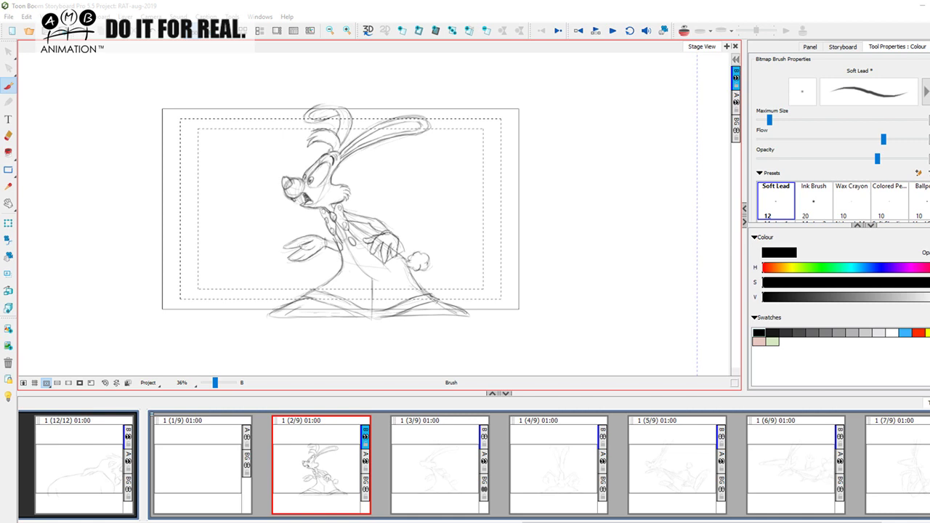
{"action": "left_click", "coordinate": [438, 465]}
{"action": "key", "text": "Left"}
{"action": "key", "text": "Right"}
{"action": "key", "text": "Left"}
{"action": "key", "text": "Right"}
{"action": "key", "text": "Left"}
{"action": "key", "text": "Right"}
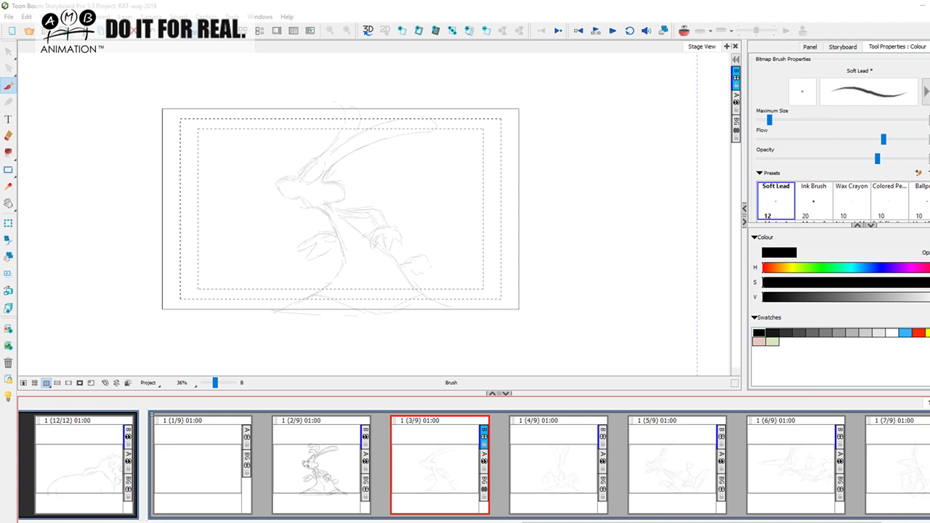
{"action": "left_click", "coordinate": [341, 464]}
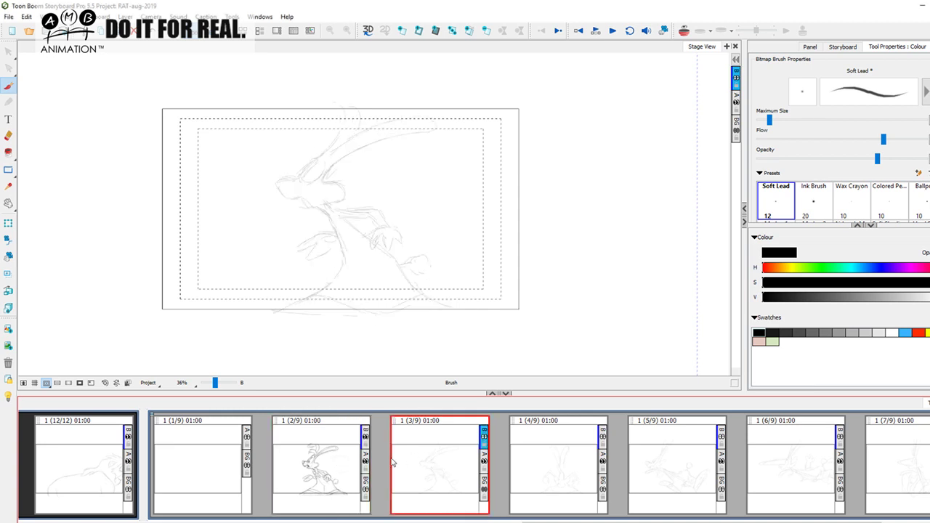
{"action": "left_click", "coordinate": [436, 474]}
{"action": "key", "text": "f"}
{"action": "key", "text": "g"}
{"action": "left_click_drag", "start_coordinate": [215, 383], "coordinate": [219, 380]}
{"action": "key", "text": "Left"}
{"action": "key", "text": "Right"}
{"action": "key", "text": "Left"}
{"action": "key", "text": "Right"}
{"action": "key", "text": "Left"}
{"action": "key", "text": "Right"}
{"action": "key", "text": "Left"}
{"action": "key", "text": "Right"}
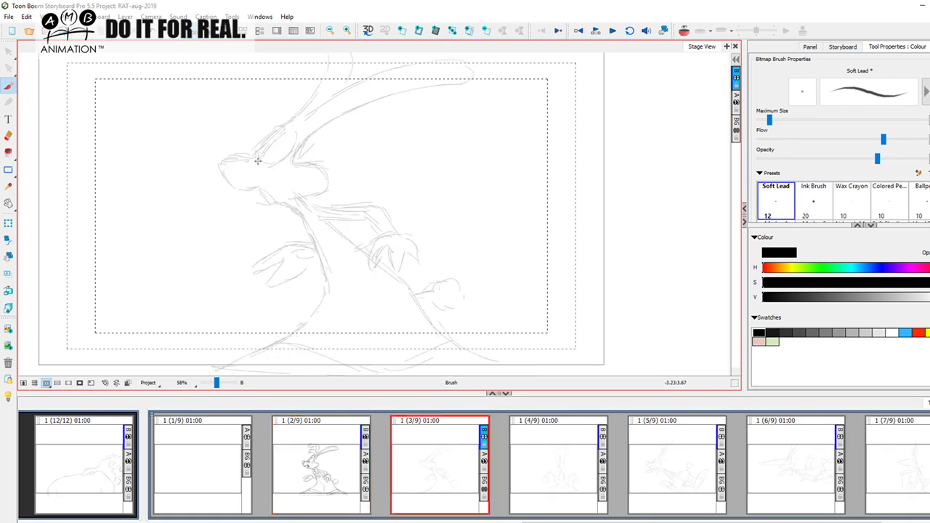
Draw the large slanted oval of the rabbit's near eye on panel 3, checking it against panel 2
{"action": "mouse_move", "coordinate": [258, 161]}
{"action": "left_mouse_down"}
{"action": "mouse_move", "coordinate": [291, 127]}
{"action": "mouse_move", "coordinate": [275, 135]}
{"action": "mouse_move", "coordinate": [290, 128]}
{"action": "mouse_move", "coordinate": [290, 151]}
{"action": "mouse_move", "coordinate": [274, 135]}
{"action": "mouse_move", "coordinate": [296, 130]}
{"action": "mouse_move", "coordinate": [286, 157]}
{"action": "left_mouse_up"}
{"action": "key", "text": "Left"}
{"action": "key", "text": "Right"}
{"action": "key", "text": "Left"}
{"action": "key", "text": "Right"}
{"action": "key", "text": "Left"}
{"action": "key", "text": "Right"}
{"action": "mouse_move", "coordinate": [258, 167]}
{"action": "left_mouse_down"}
{"action": "mouse_move", "coordinate": [275, 165]}
{"action": "mouse_move", "coordinate": [290, 142]}
{"action": "mouse_move", "coordinate": [275, 124]}
{"action": "mouse_move", "coordinate": [260, 139]}
{"action": "left_mouse_up"}
{"action": "key", "text": "Left"}
{"action": "key", "text": "Right"}
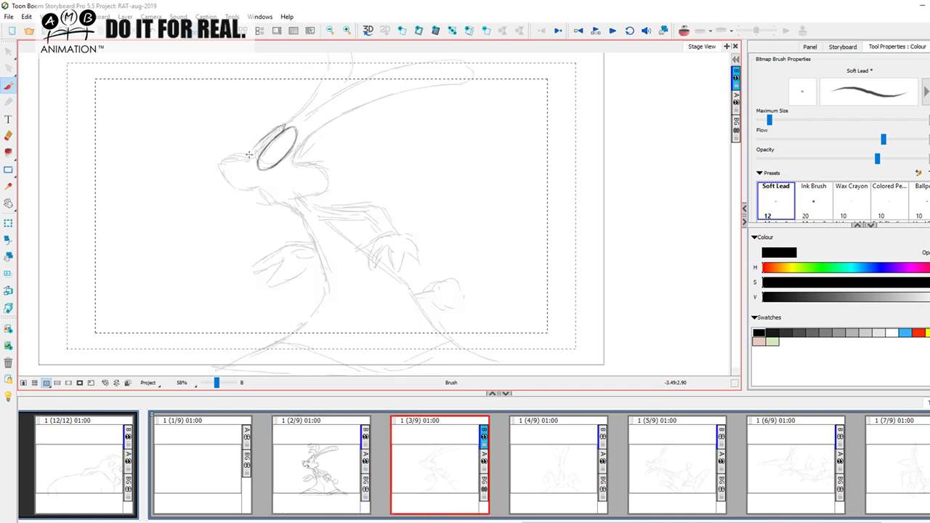
Draw the narrow far eye along the face's front edge and add pupils to both eyes
{"action": "mouse_move", "coordinate": [255, 145]}
{"action": "left_mouse_down"}
{"action": "mouse_move", "coordinate": [282, 127]}
{"action": "mouse_move", "coordinate": [251, 151]}
{"action": "left_mouse_up"}
{"action": "key", "text": "Left"}
{"action": "key", "text": "Right"}
{"action": "key", "text": "Left"}
{"action": "key", "text": "Right"}
{"action": "key", "text": "Left"}
{"action": "key", "text": "Right"}
{"action": "key", "text": "Left"}
{"action": "key", "text": "Right"}
{"action": "left_click_drag", "start_coordinate": [250, 145], "coordinate": [252, 160]}
{"action": "key", "text": "Left"}
{"action": "key", "text": "Right"}
{"action": "left_click_drag", "start_coordinate": [260, 155], "coordinate": [263, 159]}
{"action": "key", "text": "Left"}
{"action": "key", "text": "Right"}
Draw the raised brow, the top of the head with its furrow lines and the face edge behind the near eye
{"action": "left_click_drag", "start_coordinate": [302, 133], "coordinate": [297, 121]}
{"action": "key", "text": "Left"}
{"action": "key", "text": "Right"}
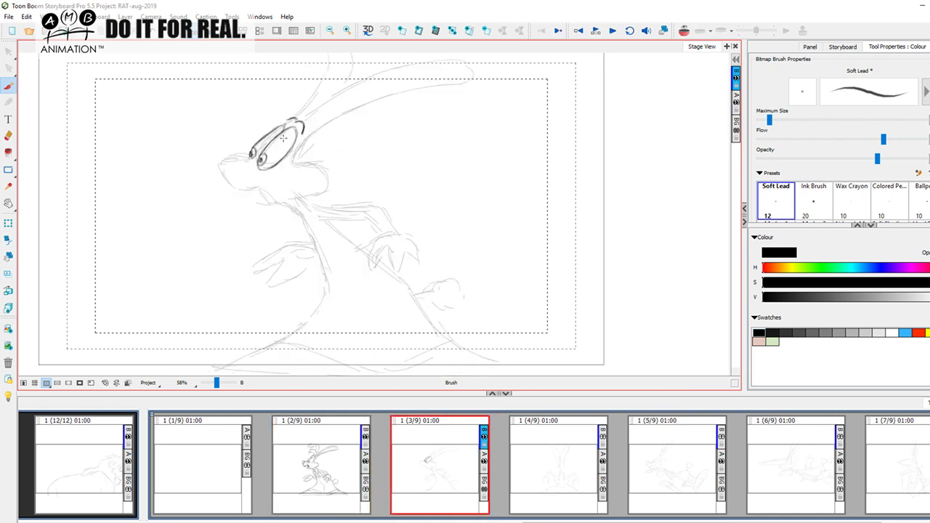
{"action": "left_click_drag", "start_coordinate": [277, 128], "coordinate": [310, 118]}
{"action": "key", "text": "Left"}
{"action": "key", "text": "Right"}
{"action": "left_click_drag", "start_coordinate": [316, 118], "coordinate": [307, 132]}
{"action": "key", "text": "Left"}
{"action": "key", "text": "Right"}
{"action": "left_click_drag", "start_coordinate": [309, 133], "coordinate": [294, 164]}
{"action": "key", "text": "Left"}
{"action": "key", "text": "Right"}
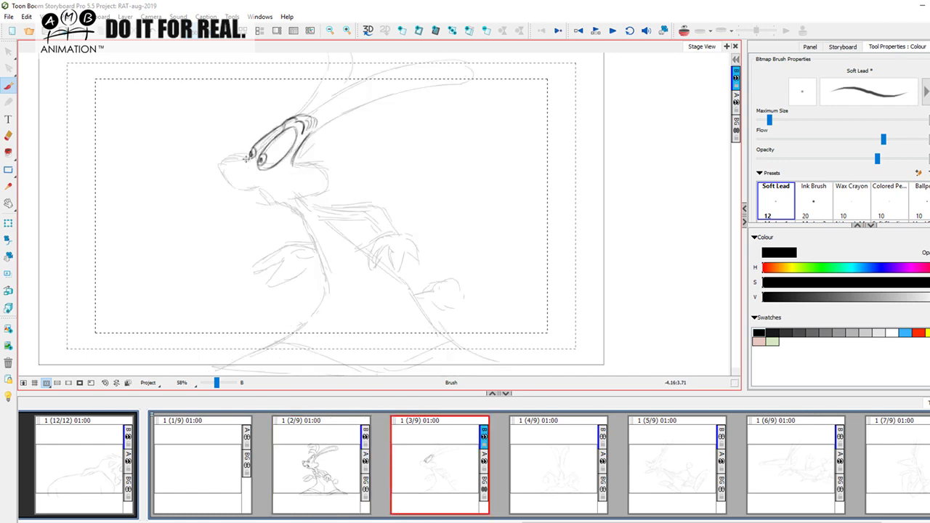
{"action": "key", "text": "Left"}
{"action": "key", "text": "Right"}
Draw the rabbit's rounded muzzle and the oval nose at its tip
{"action": "mouse_move", "coordinate": [230, 155]}
{"action": "left_mouse_down"}
{"action": "mouse_move", "coordinate": [233, 181]}
{"action": "mouse_move", "coordinate": [223, 177]}
{"action": "mouse_move", "coordinate": [253, 188]}
{"action": "mouse_move", "coordinate": [241, 162]}
{"action": "mouse_move", "coordinate": [230, 171]}
{"action": "mouse_move", "coordinate": [244, 189]}
{"action": "left_mouse_up"}
{"action": "key", "text": "f"}
{"action": "key", "text": "g"}
{"action": "left_click_drag", "start_coordinate": [224, 154], "coordinate": [218, 155]}
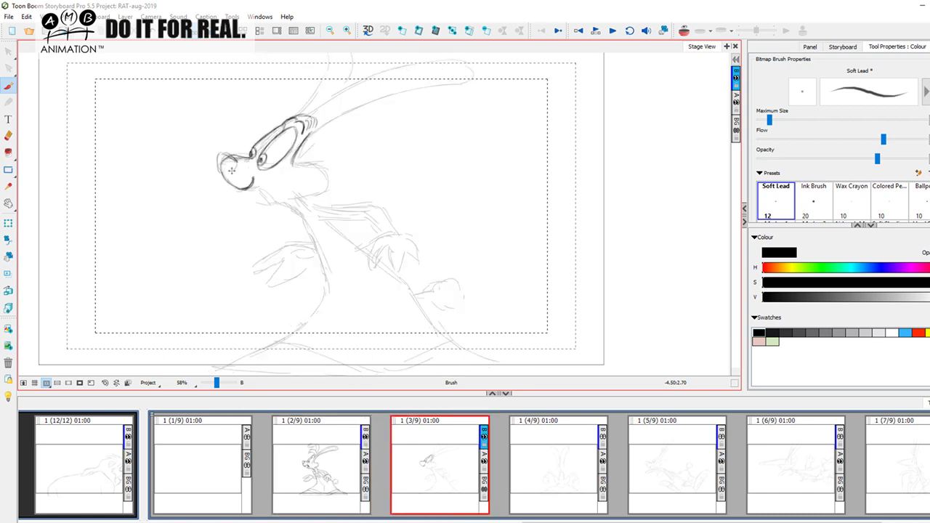
{"action": "mouse_move", "coordinate": [230, 170]}
{"action": "left_mouse_down"}
{"action": "mouse_move", "coordinate": [225, 179]}
{"action": "mouse_move", "coordinate": [215, 172]}
{"action": "mouse_move", "coordinate": [230, 164]}
{"action": "mouse_move", "coordinate": [220, 154]}
{"action": "left_mouse_up"}
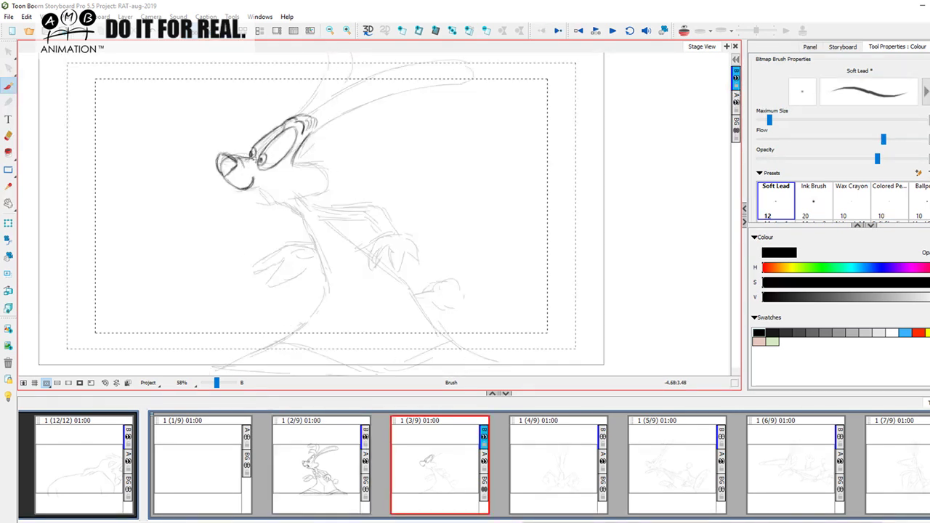
{"action": "key", "text": "f"}
{"action": "key", "text": "g"}
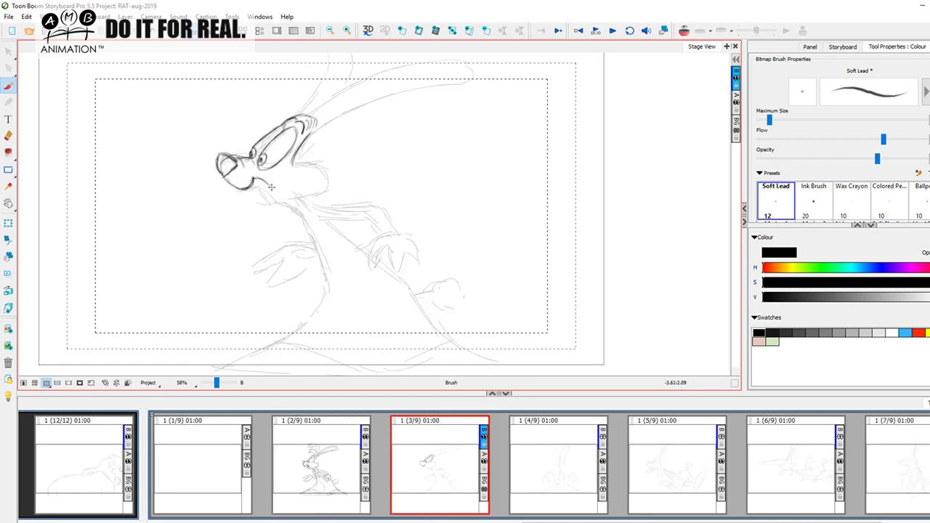
Draw the rabbit's open mouth with its lower jaw, shaded interior and small marks under the muzzle
{"action": "left_click_drag", "start_coordinate": [271, 189], "coordinate": [276, 194]}
{"action": "key", "text": "f"}
{"action": "key", "text": "g"}
{"action": "key", "text": "comma"}
{"action": "key", "text": "period"}
{"action": "key", "text": "comma"}
{"action": "key", "text": "period"}
{"action": "key", "text": "comma"}
{"action": "key", "text": "period"}
{"action": "key", "text": "comma"}
{"action": "key", "text": "period"}
{"action": "left_click_drag", "start_coordinate": [244, 192], "coordinate": [247, 195]}
{"action": "key", "text": "comma"}
{"action": "key", "text": "period"}
{"action": "key", "text": "comma"}
{"action": "key", "text": "period"}
{"action": "key", "text": "comma"}
{"action": "key", "text": "period"}
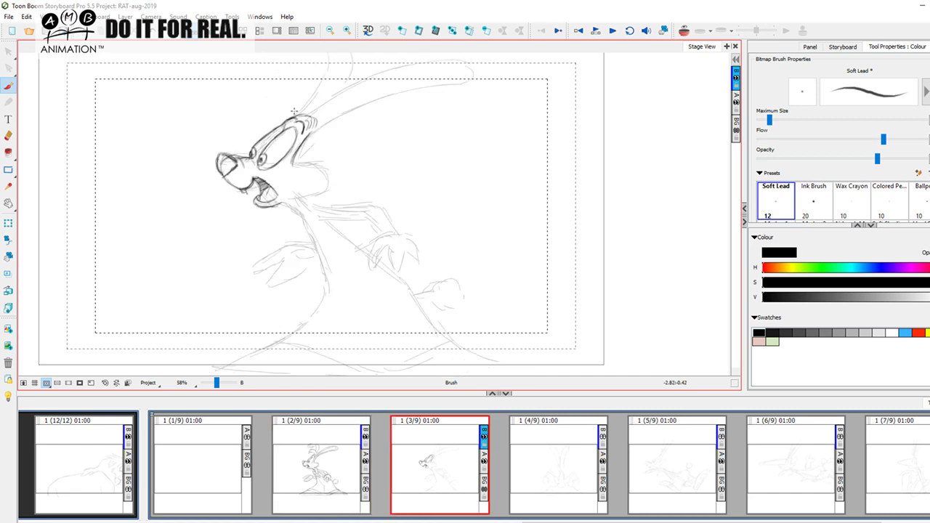
{"action": "key", "text": "comma"}
{"action": "key", "text": "period"}
Draw the rabbit's puffed cheek with ragged fur tufts, curving back under toward the jaw
{"action": "left_click_drag", "start_coordinate": [293, 164], "coordinate": [316, 161]}
{"action": "key", "text": "comma"}
{"action": "key", "text": "period"}
{"action": "mouse_move", "coordinate": [309, 167]}
{"action": "left_mouse_down"}
{"action": "mouse_move", "coordinate": [327, 167]}
{"action": "mouse_move", "coordinate": [330, 188]}
{"action": "left_mouse_up"}
{"action": "key", "text": "f"}
{"action": "key", "text": "g"}
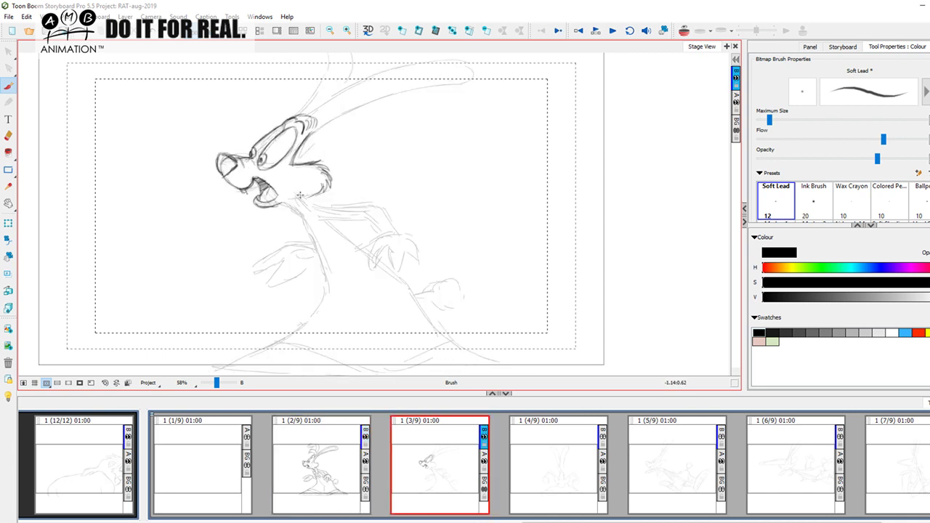
{"action": "key", "text": "f"}
{"action": "key", "text": "g"}
Draw the outline of the rabbit's long swept-back ear with its rounded tip
{"action": "key", "text": "space"}
{"action": "left_click_drag", "start_coordinate": [350, 120], "coordinate": [335, 146]}
{"action": "key", "text": "f"}
{"action": "key", "text": "g"}
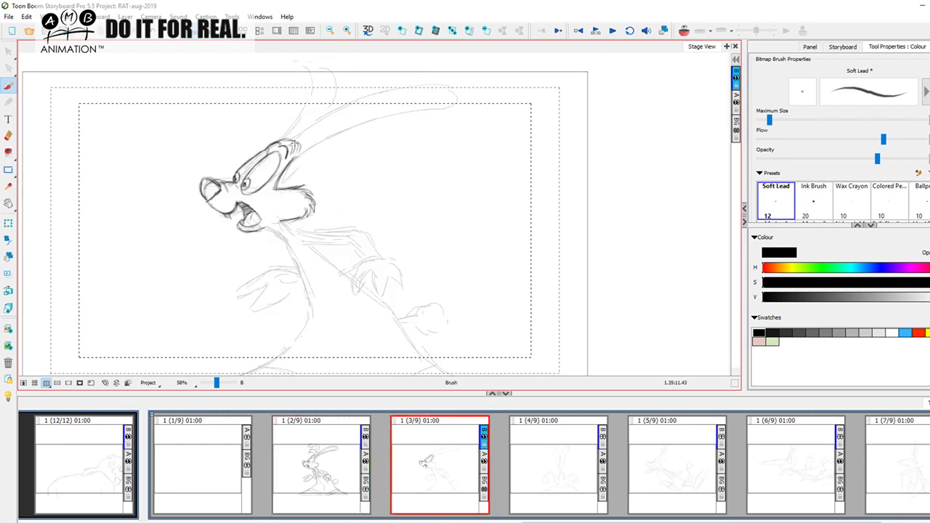
{"action": "mouse_move", "coordinate": [294, 148]}
{"action": "left_mouse_down"}
{"action": "mouse_move", "coordinate": [388, 88]}
{"action": "mouse_move", "coordinate": [364, 95]}
{"action": "mouse_move", "coordinate": [353, 103]}
{"action": "mouse_move", "coordinate": [424, 95]}
{"action": "left_mouse_up"}
{"action": "key", "text": "f"}
{"action": "key", "text": "g"}
{"action": "key", "text": "f"}
{"action": "key", "text": "g"}
{"action": "mouse_move", "coordinate": [354, 106]}
{"action": "left_mouse_down"}
{"action": "mouse_move", "coordinate": [424, 84]}
{"action": "mouse_move", "coordinate": [382, 88]}
{"action": "mouse_move", "coordinate": [450, 101]}
{"action": "mouse_move", "coordinate": [420, 112]}
{"action": "left_mouse_up"}
{"action": "key", "text": "f"}
{"action": "key", "text": "g"}
{"action": "mouse_move", "coordinate": [284, 166]}
{"action": "left_mouse_down"}
{"action": "mouse_move", "coordinate": [347, 128]}
{"action": "mouse_move", "coordinate": [319, 142]}
{"action": "mouse_move", "coordinate": [451, 99]}
{"action": "left_mouse_up"}
{"action": "key", "text": "f"}
{"action": "key", "text": "g"}
{"action": "key", "text": "f"}
{"action": "key", "text": "g"}
Draw the curved hair tuft rising from the top of the head and sweeping forward over the forehead
{"action": "mouse_move", "coordinate": [295, 141]}
{"action": "left_mouse_down"}
{"action": "mouse_move", "coordinate": [289, 109]}
{"action": "mouse_move", "coordinate": [312, 126]}
{"action": "mouse_move", "coordinate": [299, 105]}
{"action": "mouse_move", "coordinate": [280, 100]}
{"action": "mouse_move", "coordinate": [307, 110]}
{"action": "mouse_move", "coordinate": [265, 95]}
{"action": "mouse_move", "coordinate": [278, 97]}
{"action": "mouse_move", "coordinate": [248, 111]}
{"action": "mouse_move", "coordinate": [272, 118]}
{"action": "left_mouse_up"}
{"action": "key", "text": "f"}
{"action": "key", "text": "g"}
{"action": "key", "text": "f"}
{"action": "key", "text": "g"}
{"action": "key", "text": "f"}
{"action": "key", "text": "g"}
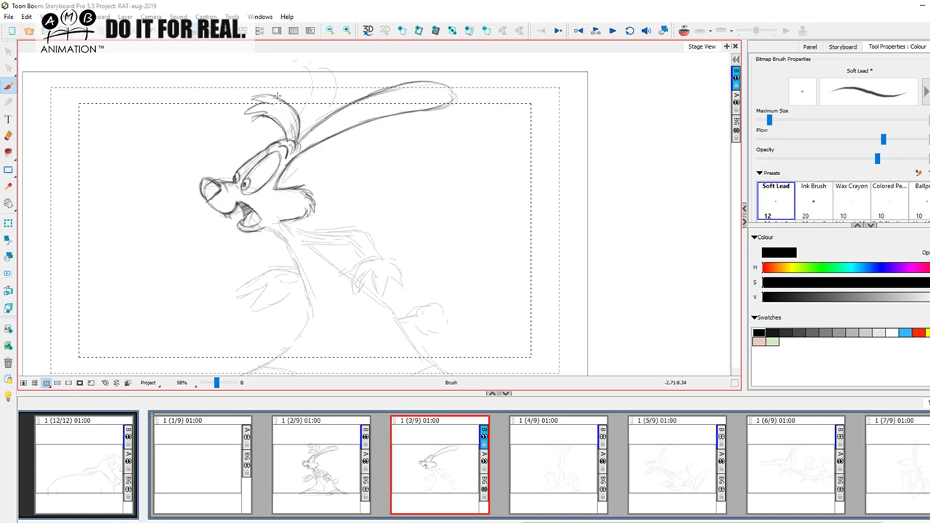
Draw the rabbit's far ear rising from behind the hair tuft with two curved side lines
{"action": "key", "text": "f"}
{"action": "key", "text": "g"}
{"action": "mouse_move", "coordinate": [331, 61]}
{"action": "left_mouse_down"}
{"action": "mouse_move", "coordinate": [334, 91]}
{"action": "mouse_move", "coordinate": [299, 140]}
{"action": "left_mouse_up"}
{"action": "key", "text": "f"}
{"action": "key", "text": "g"}
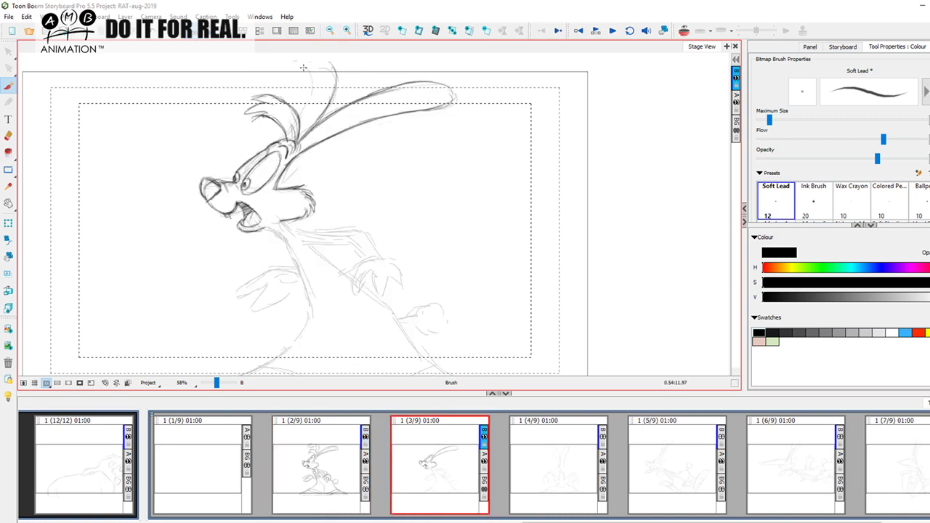
{"action": "mouse_move", "coordinate": [308, 68]}
{"action": "left_mouse_down"}
{"action": "mouse_move", "coordinate": [312, 94]}
{"action": "mouse_move", "coordinate": [300, 114]}
{"action": "mouse_move", "coordinate": [296, 107]}
{"action": "left_mouse_up"}
{"action": "key", "text": "f"}
{"action": "key", "text": "g"}
Draw the underside of the rabbit's jaw and the small oval bow tie knot beneath it
{"action": "key", "text": "space"}
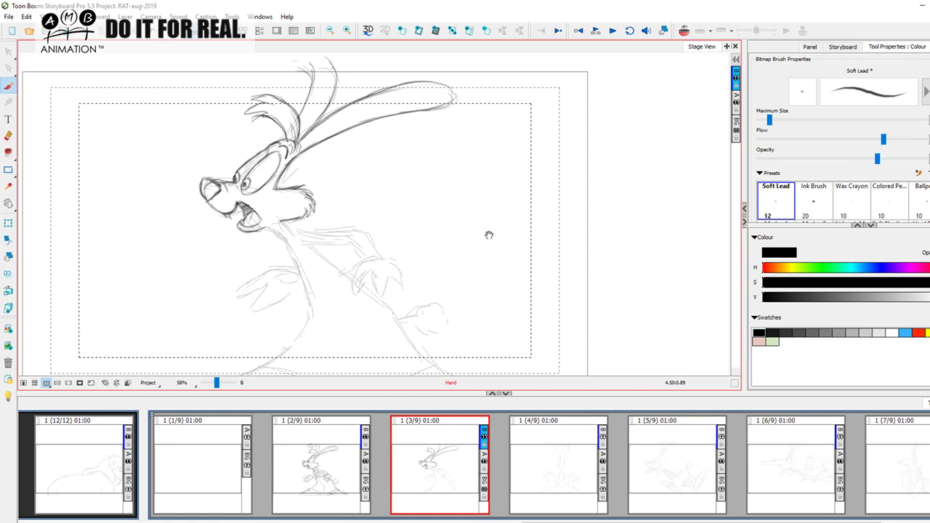
{"action": "left_click_drag", "start_coordinate": [489, 237], "coordinate": [485, 221]}
{"action": "key", "text": "f"}
{"action": "key", "text": "g"}
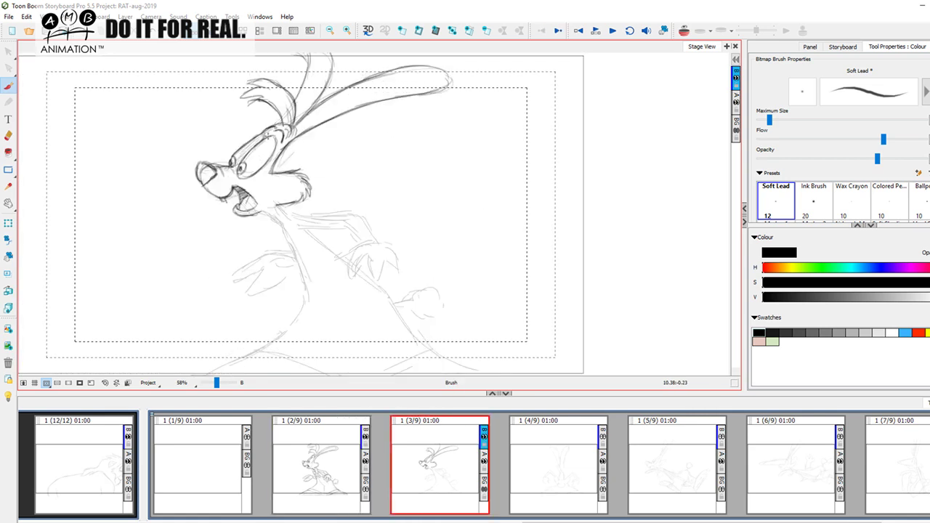
{"action": "key", "text": "f"}
{"action": "key", "text": "g"}
{"action": "key", "text": "f"}
{"action": "key", "text": "g"}
{"action": "key", "text": "f"}
{"action": "key", "text": "g"}
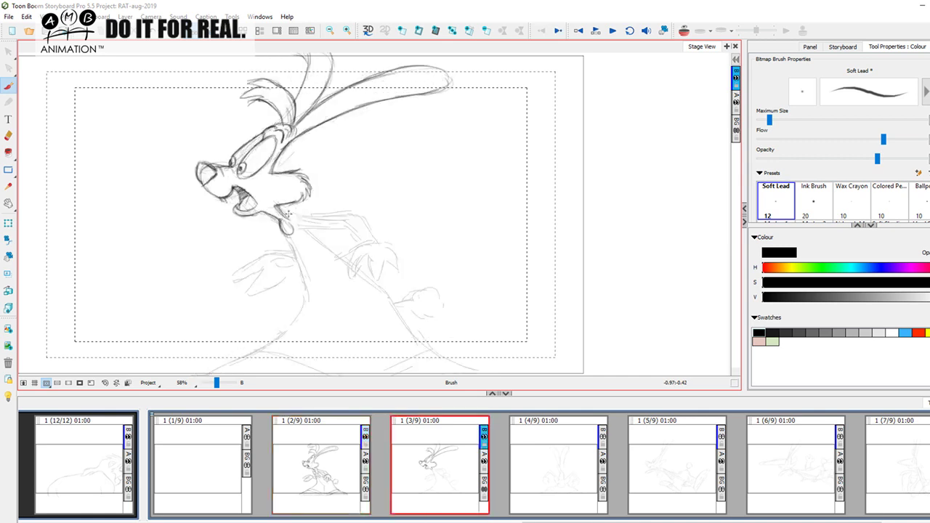
Draw the bow tie's rear loop slanting down from the knot along the rabbit's neck
{"action": "key", "text": "f"}
{"action": "key", "text": "g"}
{"action": "left_click_drag", "start_coordinate": [306, 247], "coordinate": [317, 248]}
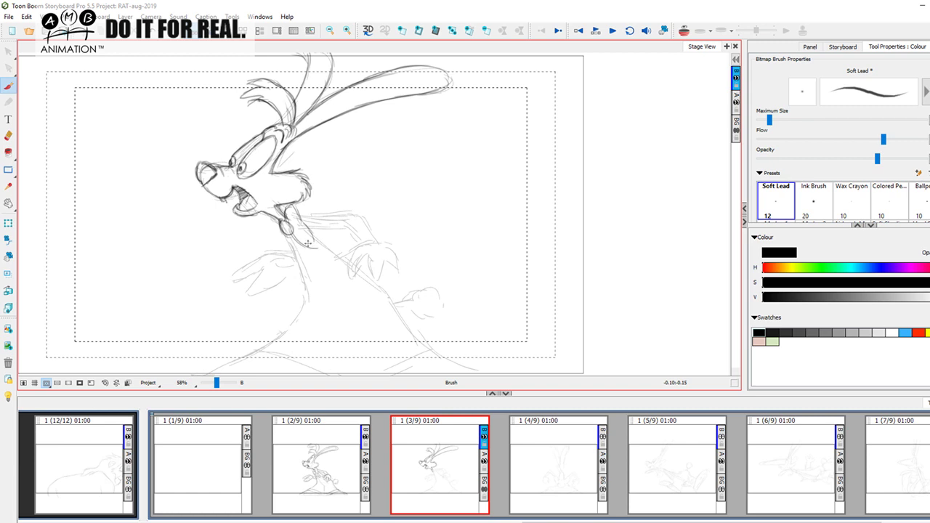
{"action": "key", "text": "b"}
{"action": "key", "text": "n"}
{"action": "key", "text": "b"}
{"action": "key", "text": "n"}
Draw the bow tie's front loop below the jaw and add polka dots to both loops
{"action": "left_click_drag", "start_coordinate": [291, 248], "coordinate": [270, 231]}
{"action": "key", "text": "f"}
{"action": "key", "text": "g"}
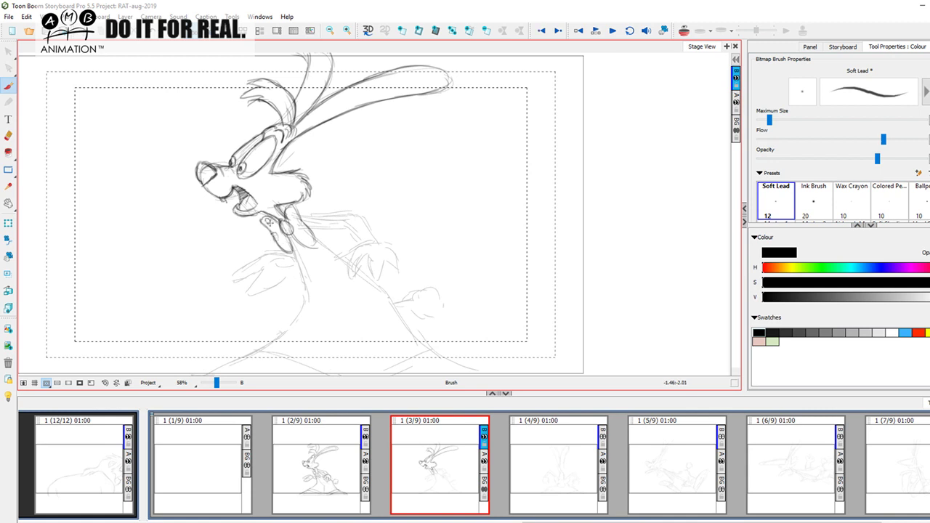
{"action": "left_click", "coordinate": [334, 468]}
{"action": "key", "text": "n"}
{"action": "left_click", "coordinate": [289, 244]}
{"action": "key", "text": "b"}
{"action": "key", "text": "n"}
{"action": "left_click_drag", "start_coordinate": [304, 234], "coordinate": [311, 240]}
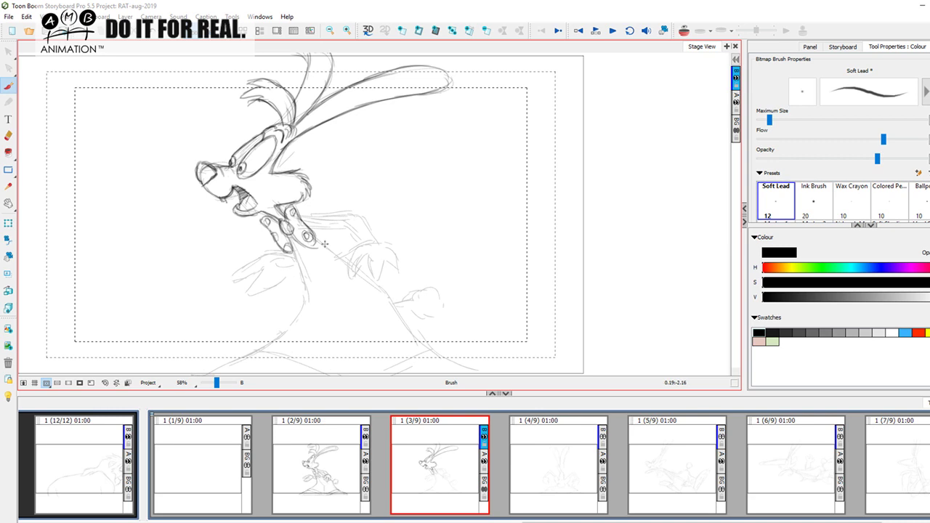
Flip between panels 2 and 3 to compare the rabbit's pose with the previous drawing
{"action": "key", "text": "g"}
{"action": "key", "text": "f"}
{"action": "key", "text": "g"}
{"action": "key", "text": "f"}
{"action": "key", "text": "g"}
{"action": "key", "text": "f"}
{"action": "key", "text": "."}
{"action": "key", "text": "."}
{"action": "key", "text": "."}
{"action": "key", "text": "."}
{"action": "key", "text": "."}
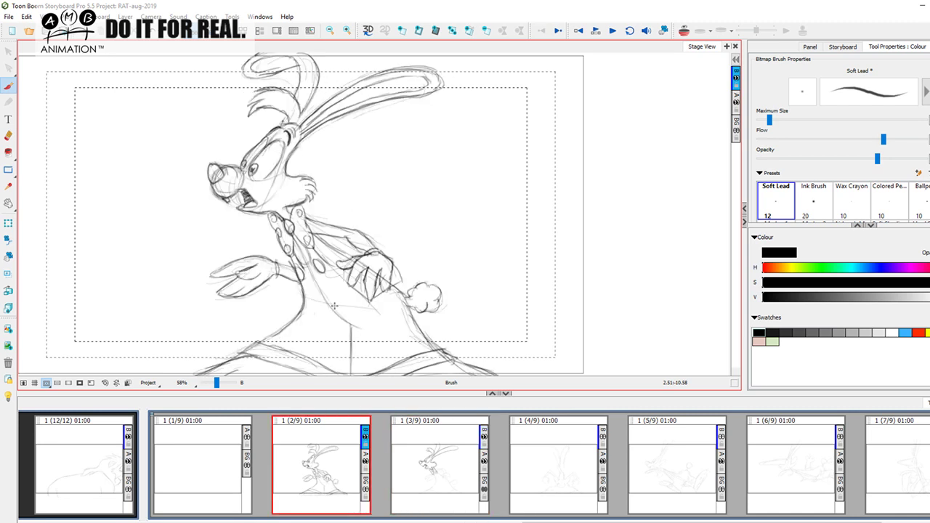
{"action": "key", "text": "."}
{"action": "key", "text": "comma"}
{"action": "key", "text": "period"}
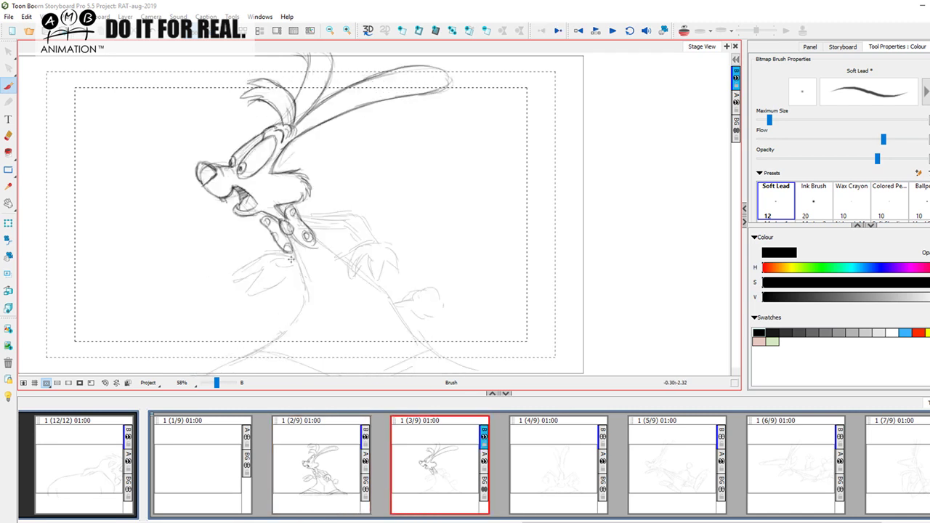
Draw the chest line below the bow tie and the back line running diagonally down from the neck
{"action": "key", "text": "comma"}
{"action": "key", "text": "period"}
{"action": "key", "text": "comma"}
{"action": "key", "text": "period"}
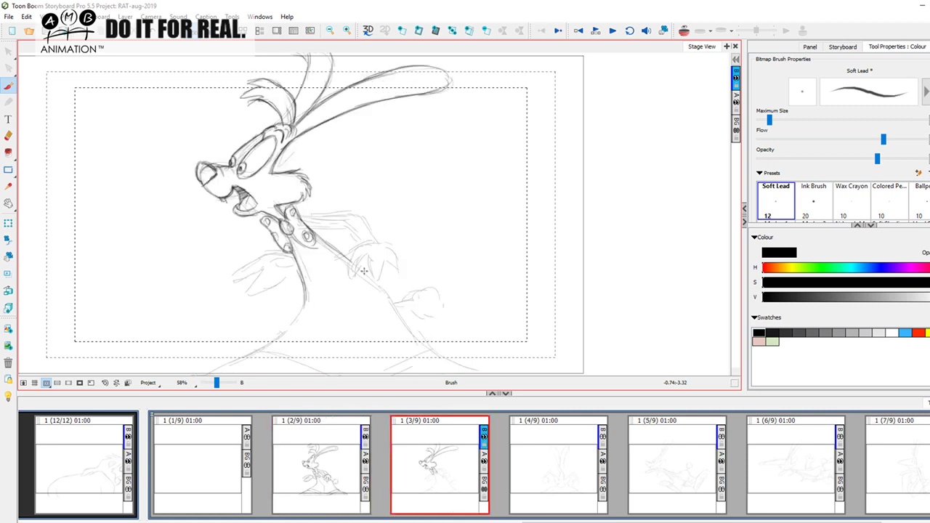
{"action": "key", "text": "comma"}
{"action": "key", "text": "period"}
{"action": "key", "text": "comma"}
{"action": "key", "text": "period"}
Try drawing two long hanging ends with a polka dot below the bow tie loops
{"action": "key", "text": "comma"}
{"action": "key", "text": "period"}
{"action": "key", "text": "comma"}
{"action": "key", "text": "period"}
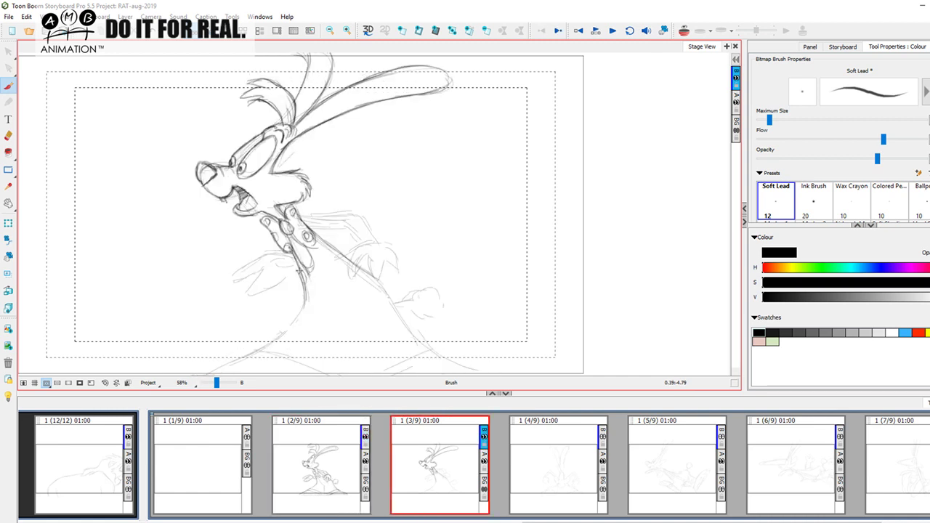
{"action": "key", "text": "comma"}
{"action": "key", "text": "period"}
{"action": "key", "text": "comma"}
{"action": "key", "text": "period"}
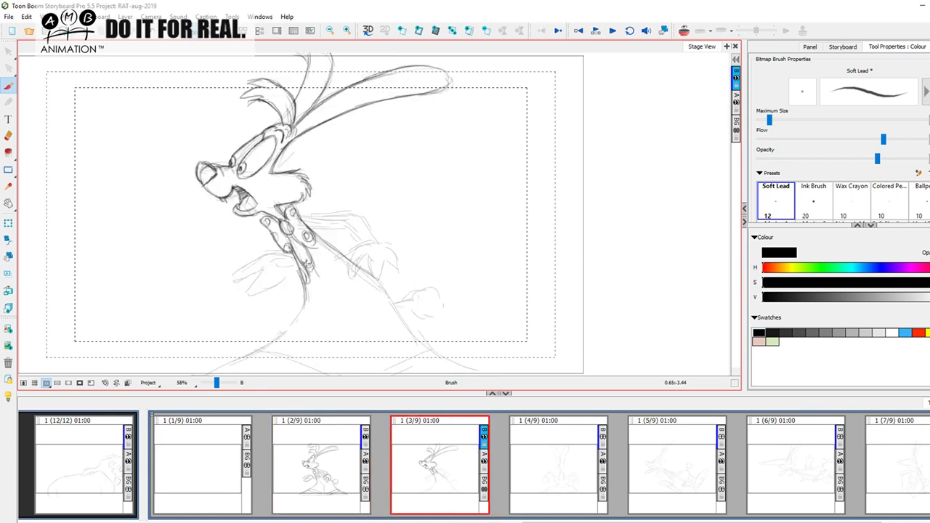
{"action": "left_click_drag", "start_coordinate": [326, 276], "coordinate": [316, 263]}
{"action": "key", "text": "comma"}
{"action": "key", "text": "period"}
{"action": "key", "text": "comma"}
{"action": "key", "text": "period"}
{"action": "key", "text": "comma"}
{"action": "key", "text": "period"}
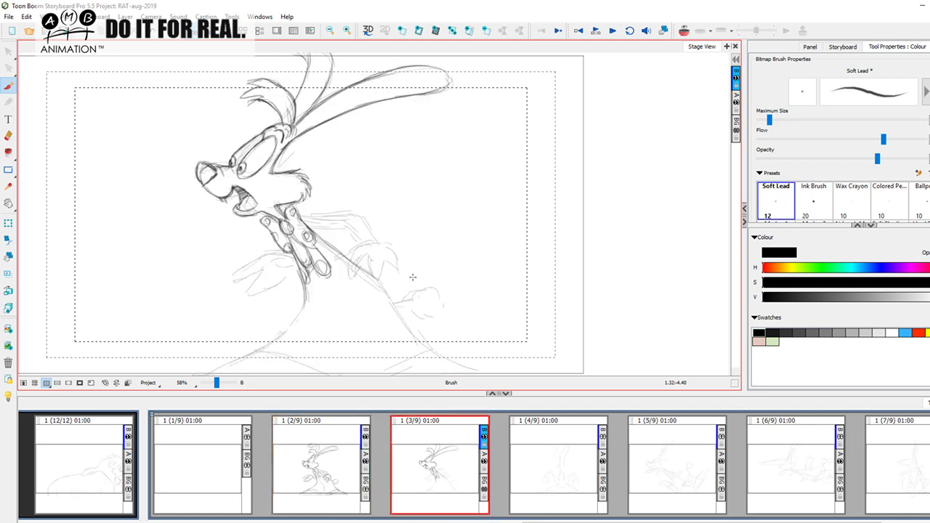
{"action": "key", "text": "comma"}
{"action": "key", "text": "period"}
Erase the bow tie's long hanging ends and redraw them shorter with a polka dot
{"action": "key", "text": "alt+e"}
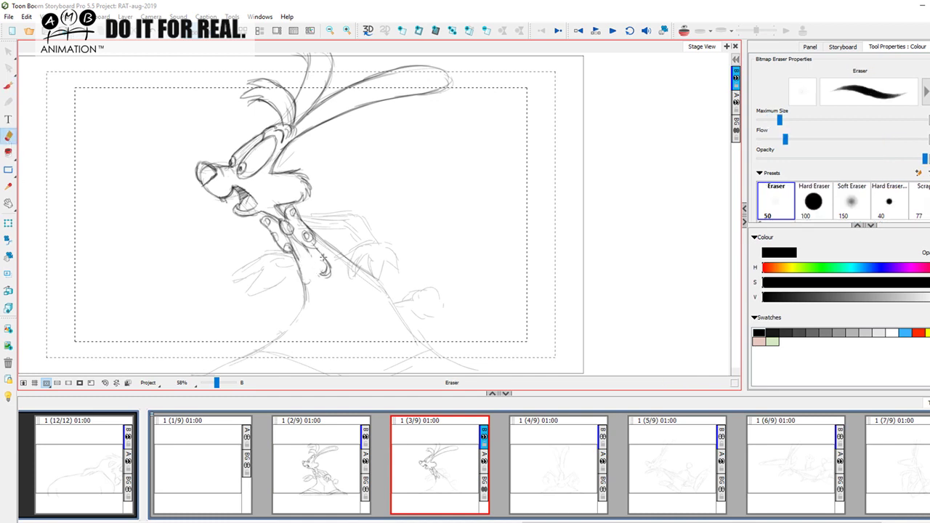
{"action": "key", "text": "comma"}
{"action": "key", "text": "period"}
{"action": "key", "text": "alt+b"}
{"action": "key", "text": "comma"}
{"action": "key", "text": "period"}
{"action": "key", "text": "comma"}
{"action": "key", "text": "period"}
{"action": "key", "text": "comma"}
{"action": "key", "text": "period"}
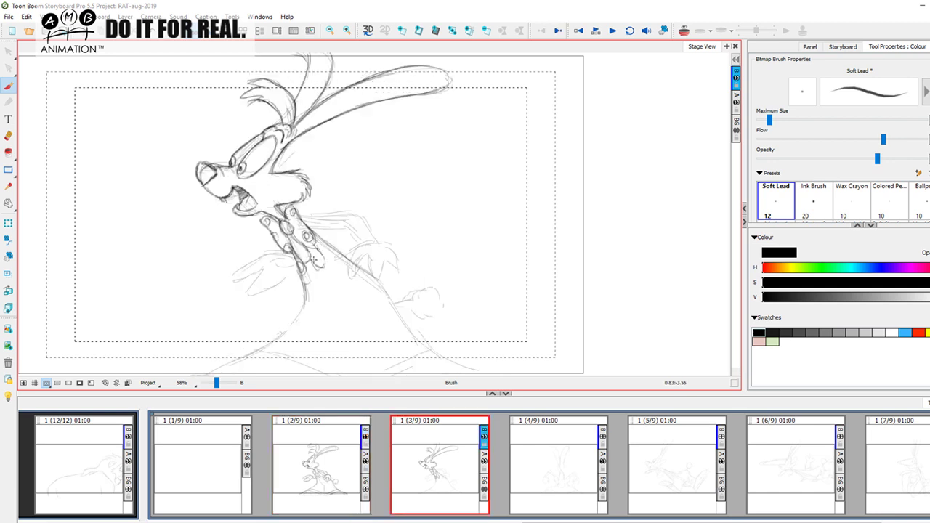
{"action": "key", "text": "comma"}
{"action": "key", "text": "period"}
{"action": "key", "text": "comma"}
{"action": "key", "text": "period"}
{"action": "key", "text": "comma"}
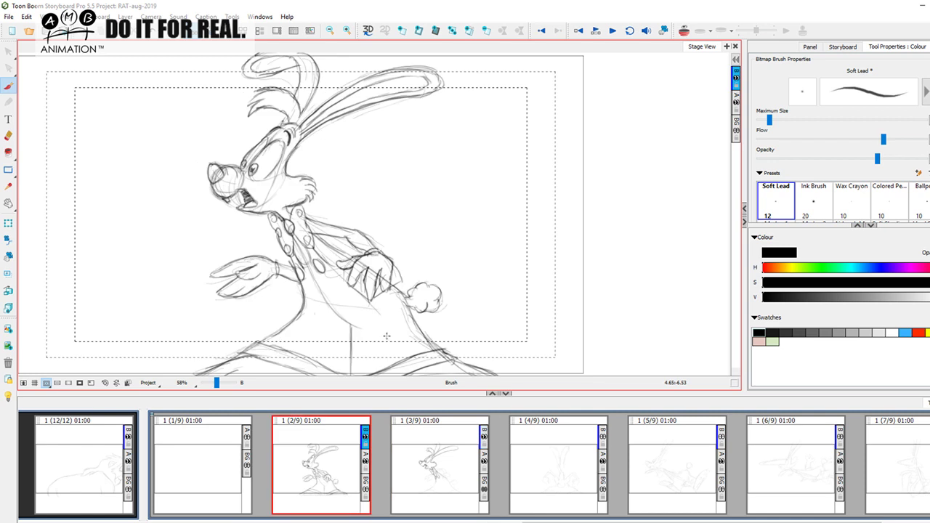
{"action": "key", "text": "period"}
Draw the rabbit's rear arm reaching back from the shoulder and bending down at the elbow
{"action": "key", "text": "comma"}
{"action": "key", "text": "period"}
{"action": "key", "text": "comma"}
{"action": "key", "text": "period"}
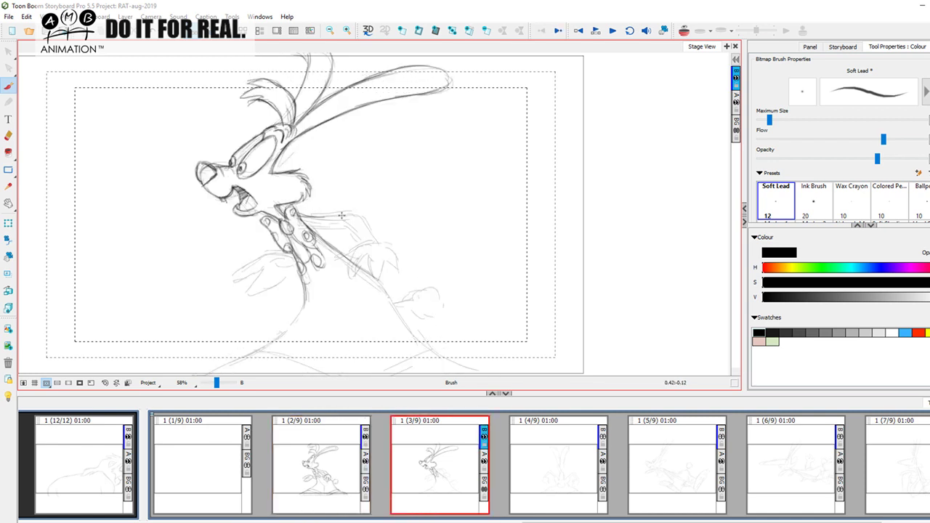
{"action": "key", "text": "comma"}
{"action": "key", "text": "period"}
{"action": "key", "text": "comma"}
{"action": "key", "text": "period"}
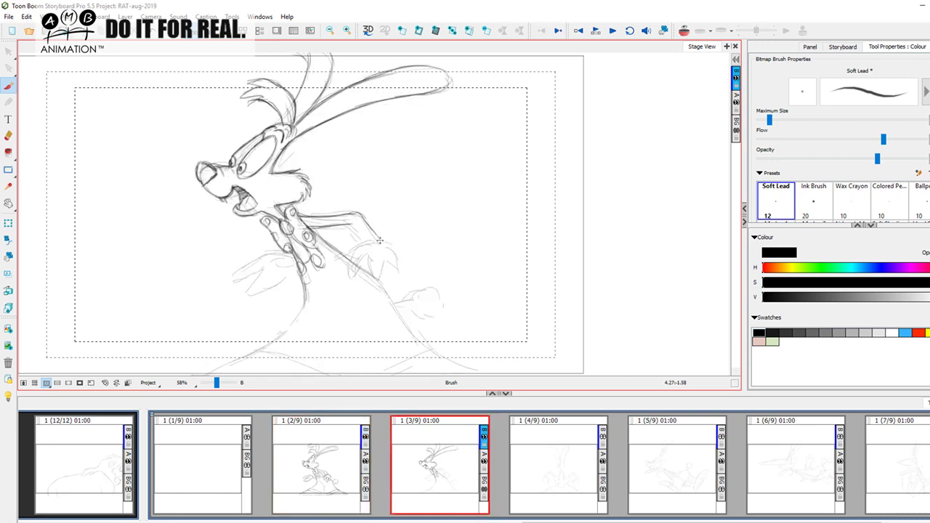
{"action": "key", "text": "comma"}
{"action": "key", "text": "period"}
Draw the rear arm's gloved hand with its cuff and three drooping fingers over the back line
{"action": "left_click_drag", "start_coordinate": [357, 245], "coordinate": [381, 240]}
{"action": "key", "text": "comma"}
{"action": "key", "text": "period"}
{"action": "mouse_move", "coordinate": [352, 250]}
{"action": "left_mouse_down"}
{"action": "mouse_move", "coordinate": [353, 275]}
{"action": "mouse_move", "coordinate": [363, 254]}
{"action": "mouse_move", "coordinate": [369, 280]}
{"action": "mouse_move", "coordinate": [377, 278]}
{"action": "mouse_move", "coordinate": [379, 257]}
{"action": "mouse_move", "coordinate": [392, 250]}
{"action": "mouse_move", "coordinate": [393, 264]}
{"action": "mouse_move", "coordinate": [385, 271]}
{"action": "mouse_move", "coordinate": [388, 247]}
{"action": "mouse_move", "coordinate": [390, 268]}
{"action": "left_mouse_up"}
{"action": "key", "text": "comma"}
{"action": "key", "text": "period"}
{"action": "key", "text": "comma"}
{"action": "key", "text": "period"}
{"action": "key", "text": "comma"}
{"action": "key", "text": "period"}
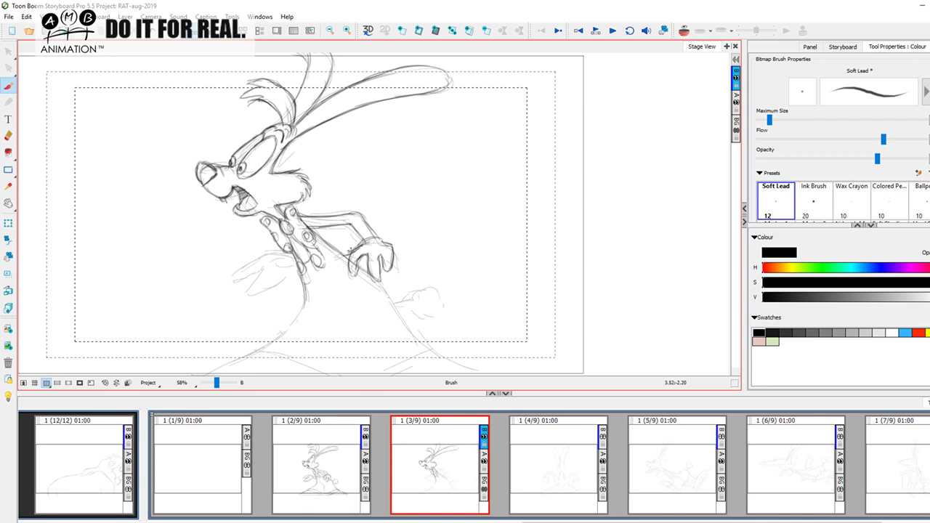
Add the rear hand's thumb and strengthen the lower line of the arm
{"action": "key", "text": "comma"}
{"action": "key", "text": "period"}
{"action": "key", "text": "comma"}
{"action": "key", "text": "period"}
{"action": "key", "text": "comma"}
{"action": "key", "text": "period"}
{"action": "key", "text": "comma"}
{"action": "key", "text": "period"}
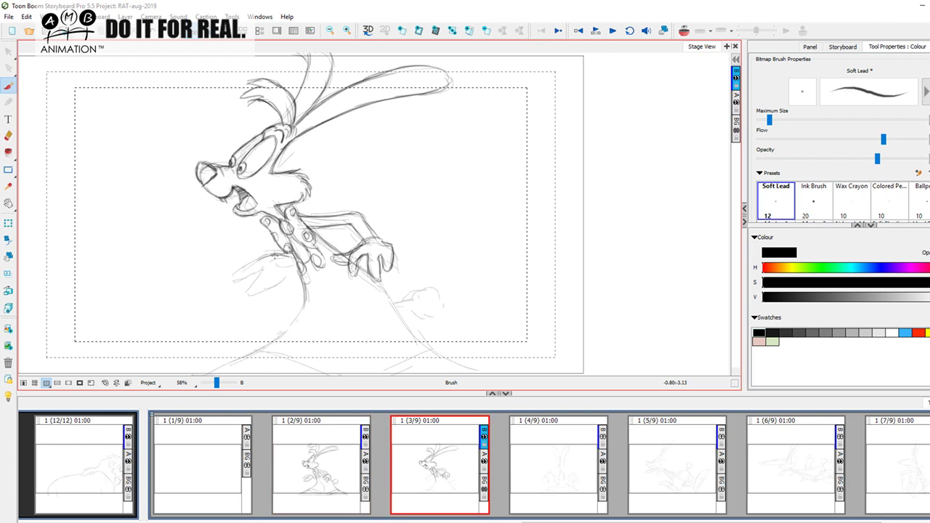
Draw the rabbit's front hand with its long fingers extending forward from the chest
{"action": "key", "text": "comma"}
{"action": "key", "text": "period"}
{"action": "key", "text": "comma"}
{"action": "key", "text": "period"}
{"action": "left_click_drag", "start_coordinate": [251, 287], "coordinate": [279, 278]}
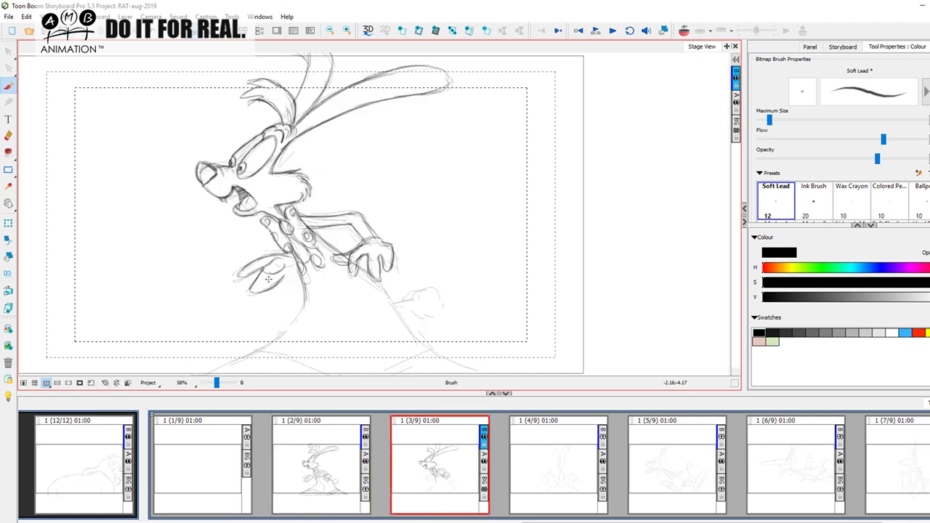
{"action": "key", "text": "Left"}
{"action": "key", "text": "Right"}
Draw the rabbit's back line with repeated strokes from beneath the rear hand down to the hind leg
{"action": "left_click_drag", "start_coordinate": [454, 282], "coordinate": [440, 246]}
{"action": "scroll", "coordinate": [439, 246], "scroll_direction": "up", "scroll_amount": 1}
{"action": "key", "text": "Left"}
{"action": "key", "text": "Right"}
{"action": "key", "text": "Left"}
{"action": "key", "text": "Right"}
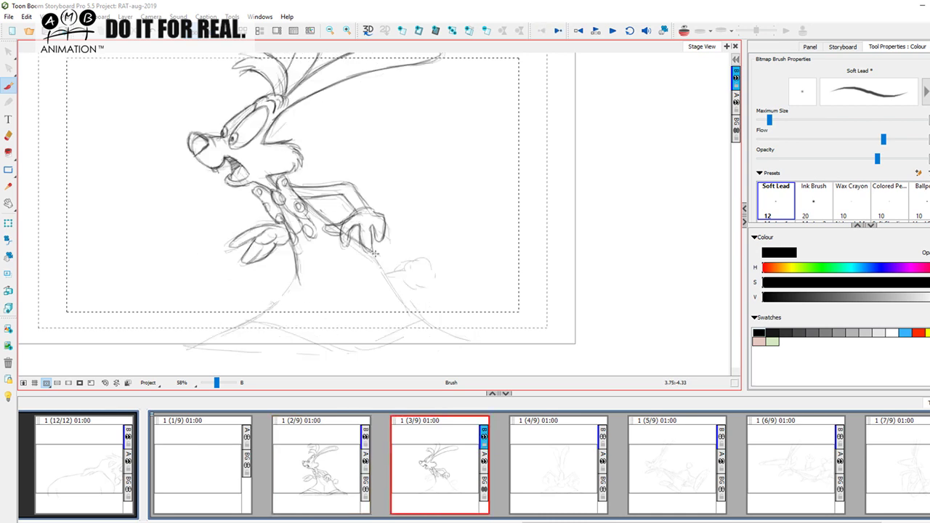
{"action": "left_click_drag", "start_coordinate": [356, 244], "coordinate": [397, 272]}
{"action": "left_click_drag", "start_coordinate": [363, 243], "coordinate": [433, 324]}
{"action": "left_click_drag", "start_coordinate": [391, 265], "coordinate": [424, 313]}
{"action": "left_click_drag", "start_coordinate": [397, 282], "coordinate": [440, 328]}
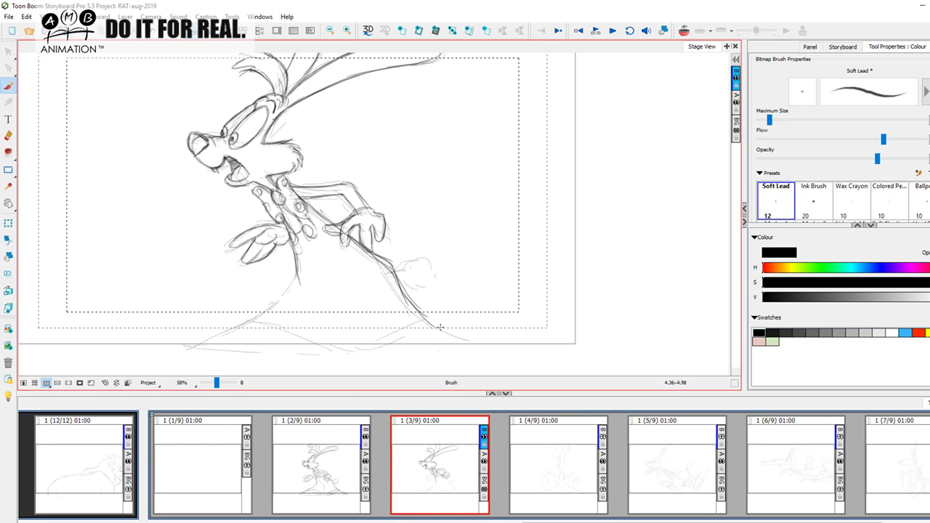
{"action": "key", "text": "Left"}
{"action": "key", "text": "Right"}
{"action": "key", "text": "Left"}
{"action": "key", "text": "Right"}
Draw the fluffy round tail with its scalloped outline and short stem attached to the lower back
{"action": "mouse_move", "coordinate": [410, 253]}
{"action": "left_mouse_down"}
{"action": "mouse_move", "coordinate": [420, 281]}
{"action": "mouse_move", "coordinate": [402, 271]}
{"action": "mouse_move", "coordinate": [429, 262]}
{"action": "left_mouse_up"}
{"action": "key", "text": "Left"}
{"action": "key", "text": "Right"}
{"action": "key", "text": "Left"}
{"action": "key", "text": "Right"}
{"action": "mouse_move", "coordinate": [404, 258]}
{"action": "left_mouse_down"}
{"action": "mouse_move", "coordinate": [431, 256]}
{"action": "mouse_move", "coordinate": [421, 250]}
{"action": "mouse_move", "coordinate": [427, 273]}
{"action": "left_mouse_up"}
{"action": "key", "text": "Left"}
{"action": "key", "text": "Right"}
{"action": "left_click_drag", "start_coordinate": [410, 278], "coordinate": [437, 267]}
{"action": "key", "text": "Left"}
{"action": "key", "text": "Right"}
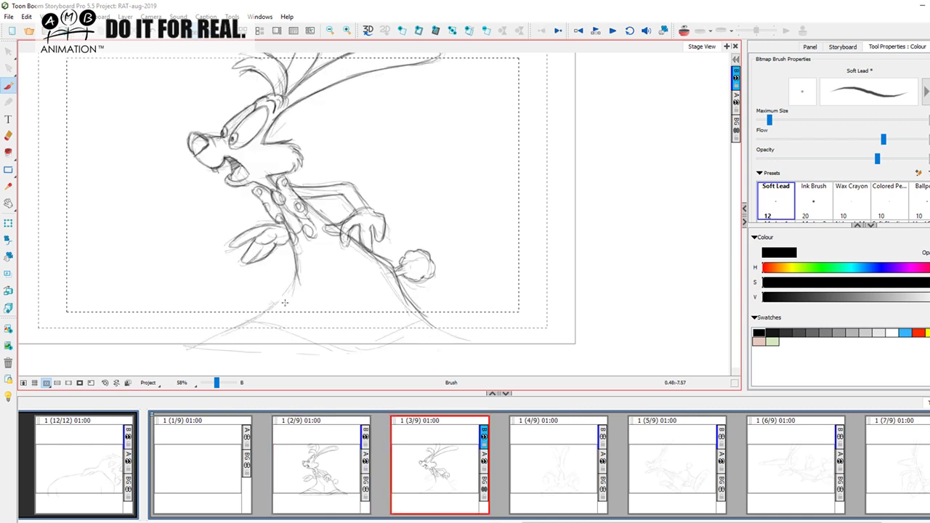
Try drawing the belly line curving from the chest down toward the front leg
{"action": "mouse_move", "coordinate": [297, 274]}
{"action": "left_mouse_down"}
{"action": "mouse_move", "coordinate": [286, 296]}
{"action": "mouse_move", "coordinate": [250, 321]}
{"action": "left_mouse_up"}
{"action": "key", "text": "Left"}
{"action": "key", "text": "Right"}
Turn on Onion Skin and erase the lower part of the belly line
{"action": "left_click", "coordinate": [683, 31]}
{"action": "mouse_move", "coordinate": [278, 301]}
{"action": "left_mouse_down"}
{"action": "mouse_move", "coordinate": [237, 317]}
{"action": "mouse_move", "coordinate": [274, 308]}
{"action": "left_mouse_up"}
{"action": "left_click", "coordinate": [9, 136]}
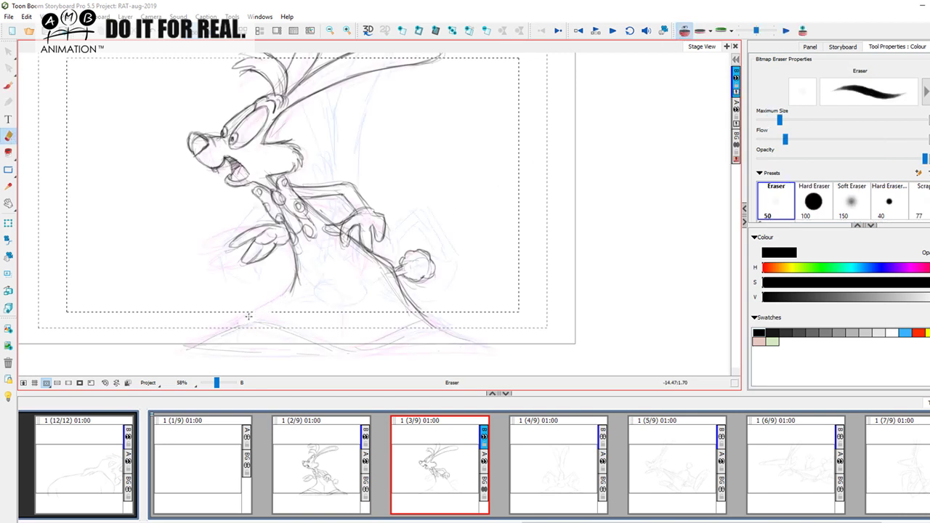
{"action": "left_click", "coordinate": [8, 86]}
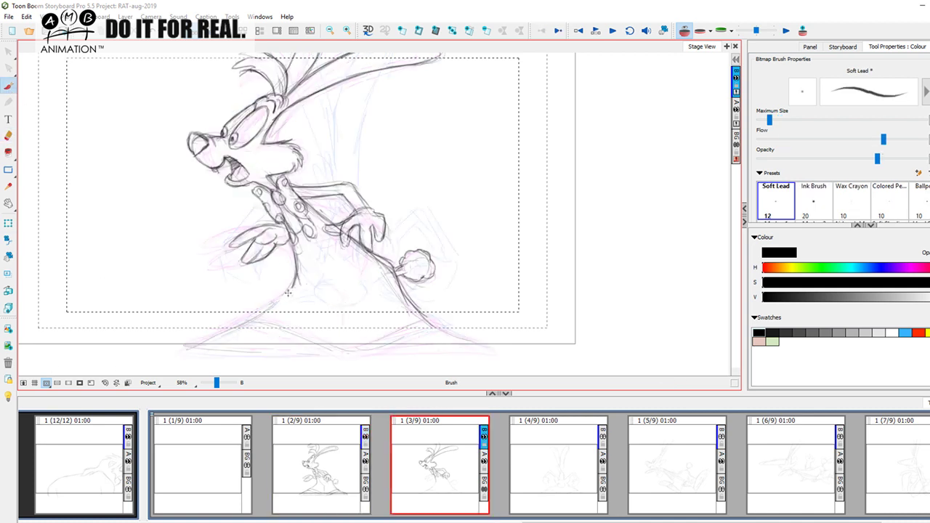
Extend the front and hind leg lines down to the feet and draw the curved inner leg lines toward the ground between them
{"action": "mouse_move", "coordinate": [262, 311]}
{"action": "left_mouse_down"}
{"action": "mouse_move", "coordinate": [288, 288]}
{"action": "mouse_move", "coordinate": [238, 324]}
{"action": "left_mouse_up"}
{"action": "key", "text": "f"}
{"action": "key", "text": "g"}
{"action": "key", "text": "f"}
{"action": "key", "text": "g"}
{"action": "left_click_drag", "start_coordinate": [420, 308], "coordinate": [438, 325]}
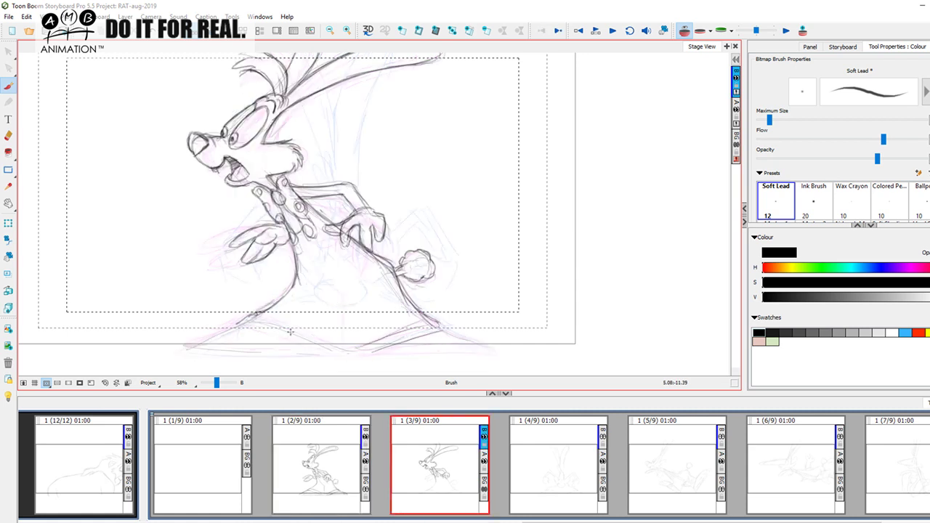
{"action": "left_click_drag", "start_coordinate": [250, 330], "coordinate": [337, 356]}
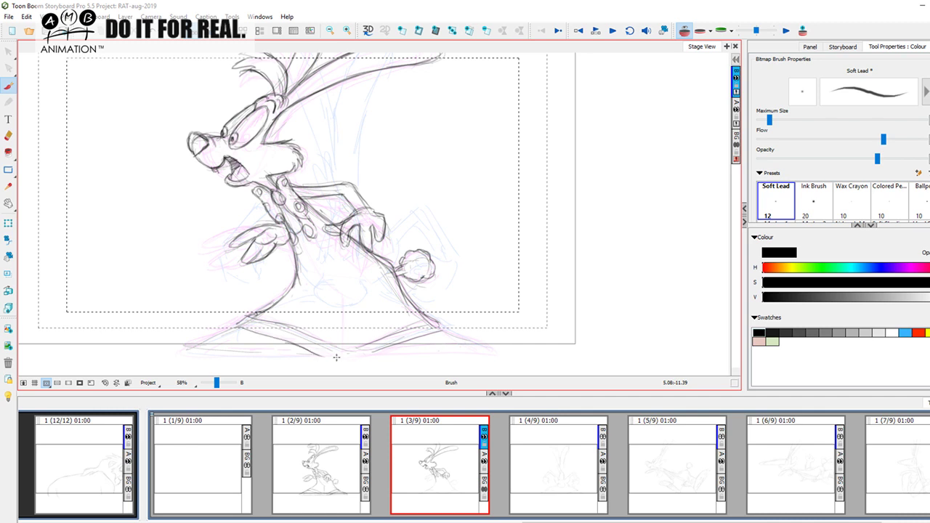
Turn off Onion Skin and flip between the second and third panels to compare the rabbit's poses
{"action": "left_click", "coordinate": [685, 33]}
{"action": "key", "text": "f"}
{"action": "key", "text": "g"}
{"action": "key", "text": "f"}
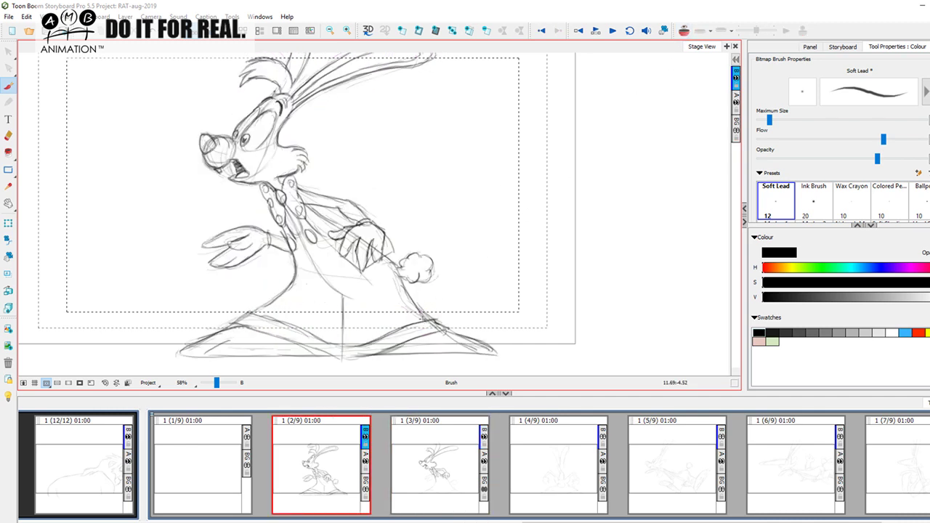
{"action": "key", "text": "g"}
{"action": "left_click_drag", "start_coordinate": [289, 183], "coordinate": [304, 233]}
{"action": "key", "text": "ctrl+z"}
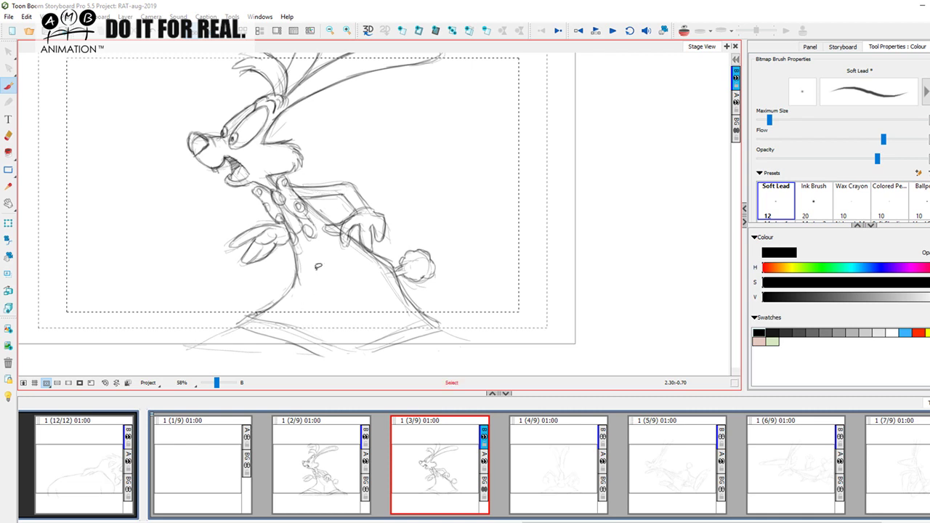
{"action": "left_click_drag", "start_coordinate": [285, 194], "coordinate": [304, 233]}
{"action": "key", "text": "ctrl+z"}
{"action": "key", "text": "ctrl+z"}
Draw the soles and outer edges of the rabbit's feet in panel 3 with onion skin on, and turn onion skin off
{"action": "key", "text": "comma"}
{"action": "key", "text": "period"}
{"action": "key", "text": "alt+o"}
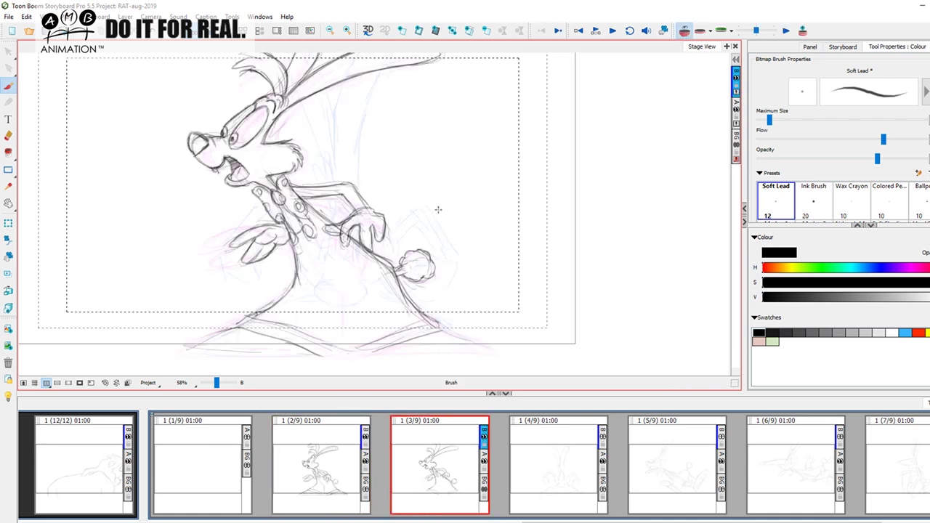
{"action": "mouse_move", "coordinate": [240, 327]}
{"action": "left_mouse_down"}
{"action": "mouse_move", "coordinate": [185, 352]}
{"action": "mouse_move", "coordinate": [477, 354]}
{"action": "left_mouse_up"}
{"action": "left_click_drag", "start_coordinate": [412, 353], "coordinate": [462, 353]}
{"action": "left_click_drag", "start_coordinate": [436, 328], "coordinate": [495, 352]}
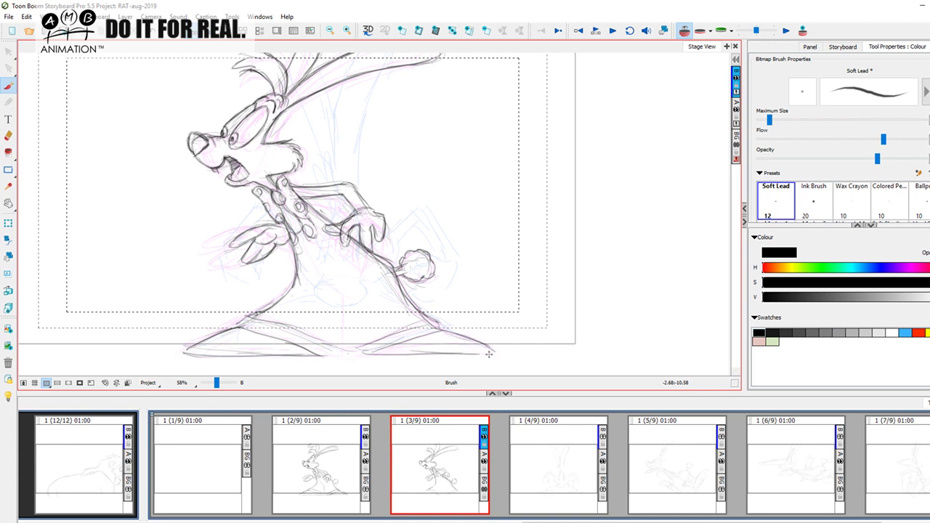
{"action": "left_click", "coordinate": [683, 32]}
Draw the inner-leg line between the rabbit's legs in panel 3, comparing it against the neighbouring panel
{"action": "key", "text": "f"}
{"action": "key", "text": "g"}
{"action": "key", "text": "comma"}
{"action": "key", "text": "period"}
{"action": "left_click_drag", "start_coordinate": [339, 300], "coordinate": [342, 351]}
{"action": "key", "text": "comma"}
{"action": "key", "text": "period"}
{"action": "key", "text": "f"}
{"action": "key", "text": "g"}
{"action": "left_click_drag", "start_coordinate": [425, 163], "coordinate": [430, 204]}
{"action": "left_click_drag", "start_coordinate": [216, 383], "coordinate": [215, 384]}
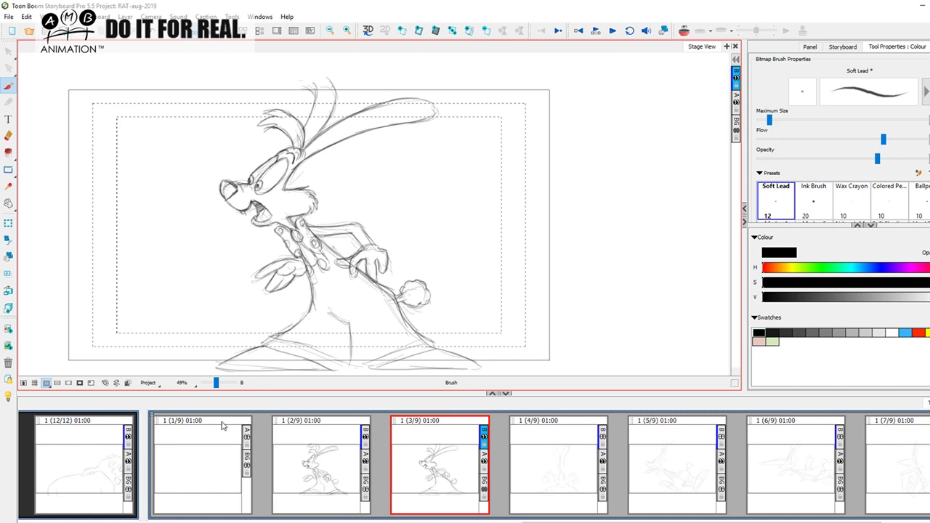
Compare the rabbit's poses in panels 2 and 3 by flipping back and forth between them
{"action": "left_click", "coordinate": [298, 459]}
{"action": "key", "text": "g"}
{"action": "key", "text": "f"}
{"action": "key", "text": "g"}
{"action": "key", "text": "d"}
{"action": "key", "text": "f"}
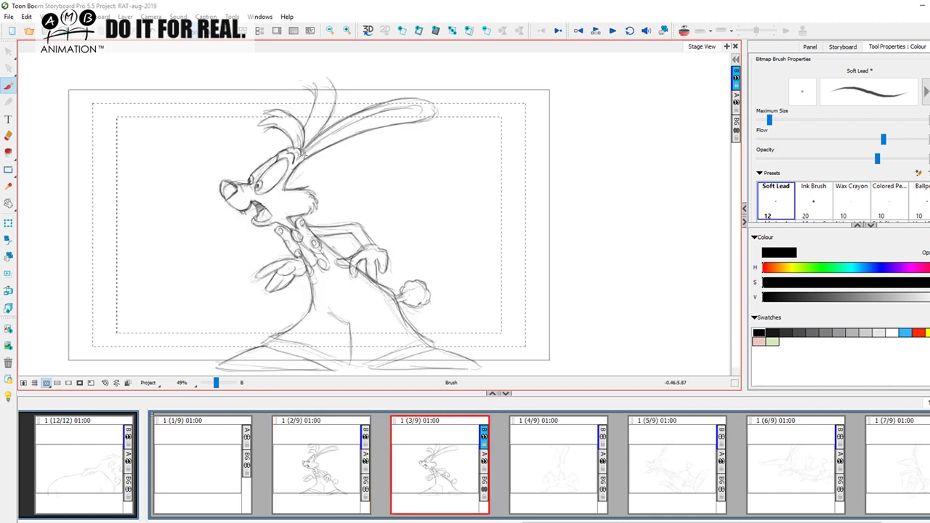
{"action": "key", "text": "d"}
{"action": "key", "text": "f"}
{"action": "key", "text": "d"}
{"action": "key", "text": "f"}
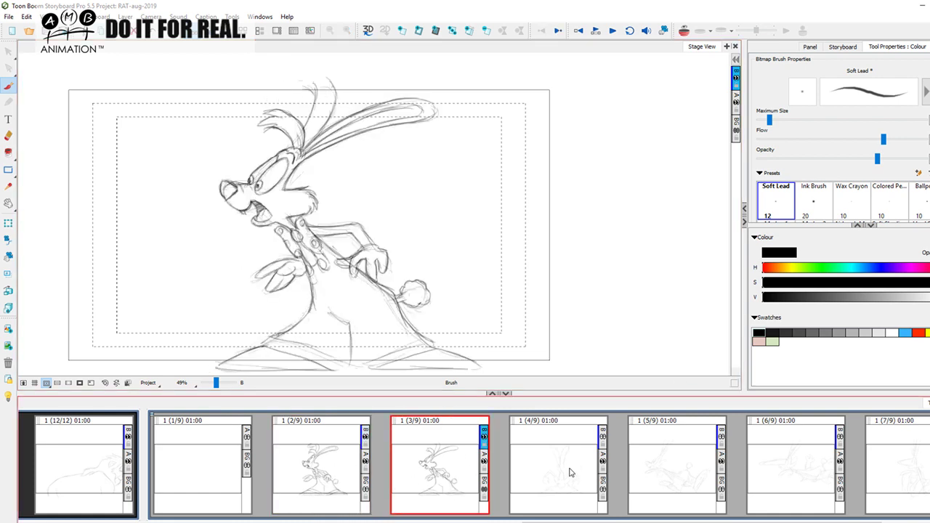
{"action": "key", "text": "f"}
{"action": "key", "text": "d"}
{"action": "key", "text": "f"}
{"action": "key", "text": "d"}
{"action": "key", "text": "f"}
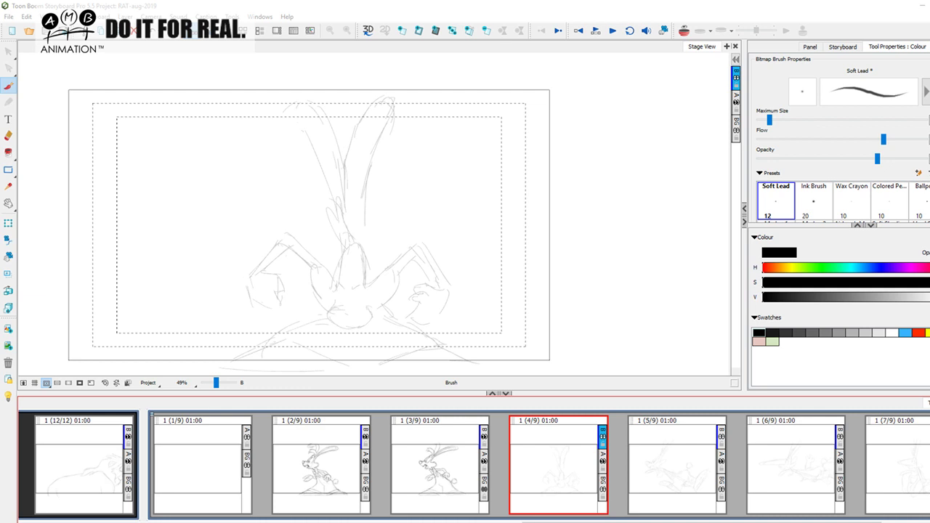
Compare the rabbit's poses across panels 2, 3 and 4, finishing on panel 4
{"action": "left_click", "coordinate": [350, 464]}
{"action": "left_click", "coordinate": [449, 465]}
{"action": "left_click", "coordinate": [549, 469]}
{"action": "left_click", "coordinate": [451, 475]}
{"action": "left_click", "coordinate": [330, 478]}
{"action": "left_click", "coordinate": [440, 472]}
{"action": "left_click", "coordinate": [538, 462]}
{"action": "left_click", "coordinate": [433, 477]}
{"action": "left_click", "coordinate": [322, 485]}
{"action": "left_click", "coordinate": [551, 456]}
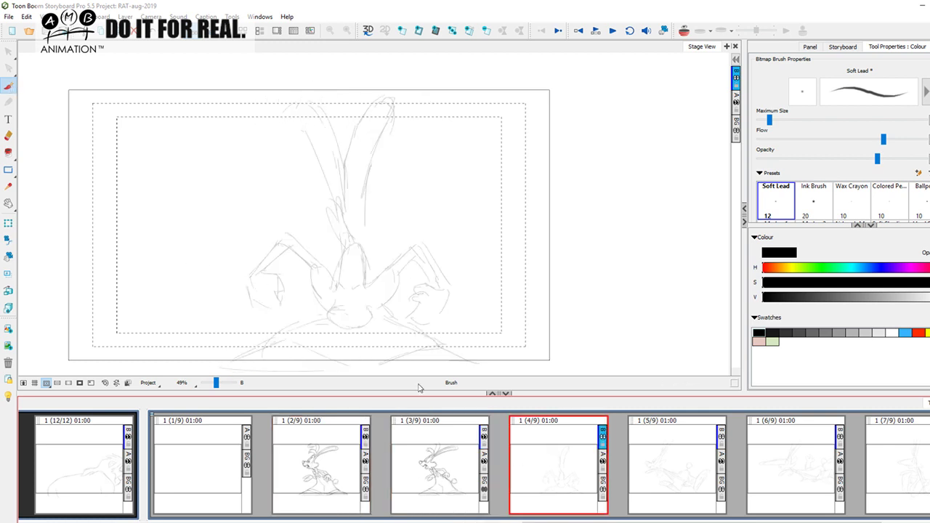
{"action": "key", "text": "f"}
{"action": "key", "text": "g"}
Examine the rough sketch in panel 4 up close and compare it repeatedly with panel 3
{"action": "left_click_drag", "start_coordinate": [216, 383], "coordinate": [217, 383]}
{"action": "left_click_drag", "start_coordinate": [398, 263], "coordinate": [395, 239]}
{"action": "key", "text": "f"}
{"action": "key", "text": "g"}
{"action": "key", "text": "Left"}
{"action": "key", "text": "Right"}
{"action": "key", "text": "Left"}
{"action": "key", "text": "Right"}
{"action": "key", "text": "Left"}
{"action": "key", "text": "Right"}
{"action": "key", "text": "Left"}
{"action": "key", "text": "Right"}
{"action": "key", "text": "Left"}
{"action": "key", "text": "Right"}
{"action": "key", "text": "Left"}
{"action": "key", "text": "Right"}
{"action": "key", "text": "Left"}
{"action": "key", "text": "Right"}
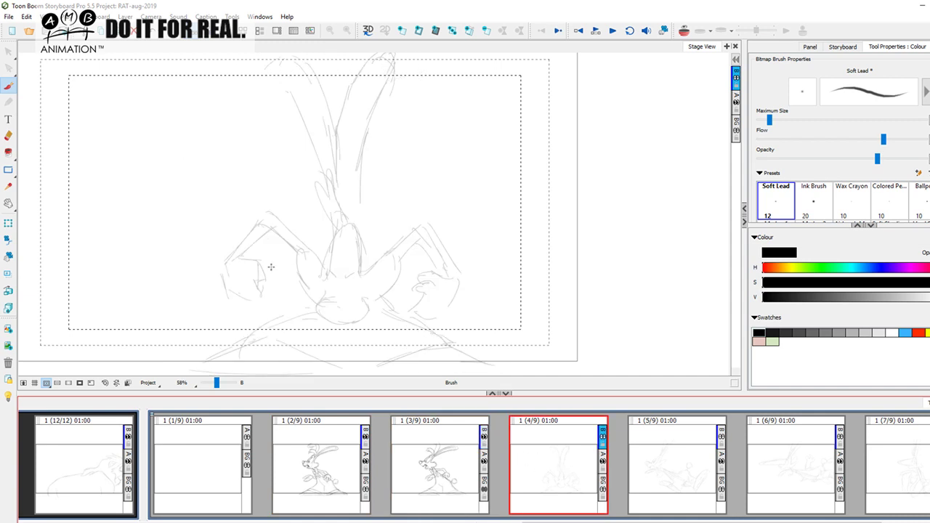
Step through panels 2 to 4 again to check the motion, finishing on panel 4
{"action": "left_click", "coordinate": [345, 471]}
{"action": "left_click", "coordinate": [443, 472]}
{"action": "left_click", "coordinate": [334, 484]}
{"action": "left_click", "coordinate": [414, 460]}
{"action": "left_click", "coordinate": [341, 473]}
{"action": "left_click", "coordinate": [428, 469]}
{"action": "left_click", "coordinate": [320, 484]}
{"action": "left_click", "coordinate": [439, 472]}
{"action": "left_click", "coordinate": [570, 472]}
{"action": "left_click", "coordinate": [325, 484]}
{"action": "left_click", "coordinate": [568, 470]}
Draw the tall, arched outline of the rabbit's head over the rough sketch in panel 4
{"action": "mouse_move", "coordinate": [326, 275]}
{"action": "left_mouse_down"}
{"action": "mouse_move", "coordinate": [330, 246]}
{"action": "mouse_move", "coordinate": [324, 271]}
{"action": "mouse_move", "coordinate": [337, 228]}
{"action": "mouse_move", "coordinate": [329, 252]}
{"action": "mouse_move", "coordinate": [349, 228]}
{"action": "mouse_move", "coordinate": [361, 269]}
{"action": "left_mouse_up"}
{"action": "key", "text": "Left"}
{"action": "key", "text": "Right"}
{"action": "mouse_move", "coordinate": [340, 233]}
{"action": "left_mouse_down"}
{"action": "mouse_move", "coordinate": [326, 282]}
{"action": "mouse_move", "coordinate": [350, 225]}
{"action": "mouse_move", "coordinate": [363, 294]}
{"action": "left_mouse_up"}
{"action": "left_click_drag", "start_coordinate": [332, 254], "coordinate": [322, 289]}
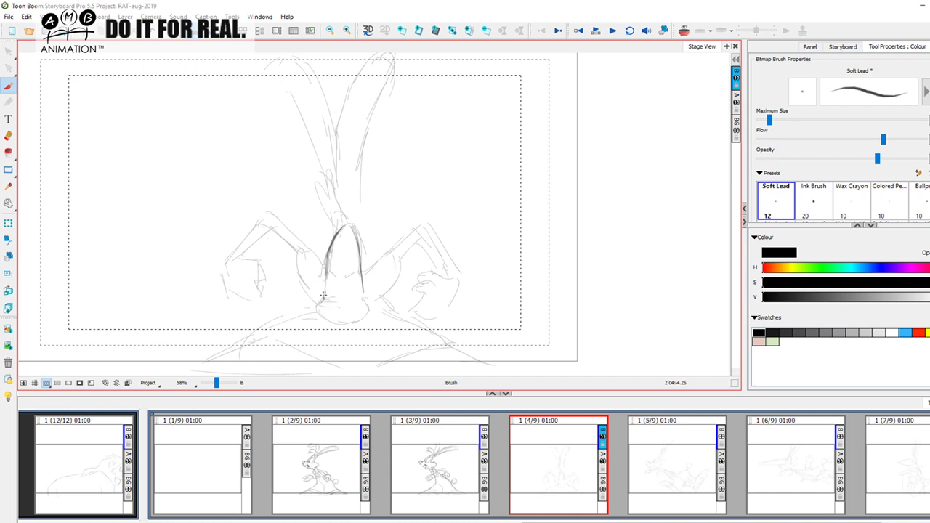
Draw the rounded muzzle with an oval nose at the bottom of the rabbit's head
{"action": "left_click_drag", "start_coordinate": [329, 318], "coordinate": [364, 302]}
{"action": "mouse_move", "coordinate": [362, 301]}
{"action": "left_mouse_down"}
{"action": "mouse_move", "coordinate": [354, 321]}
{"action": "mouse_move", "coordinate": [360, 298]}
{"action": "mouse_move", "coordinate": [364, 311]}
{"action": "mouse_move", "coordinate": [338, 323]}
{"action": "mouse_move", "coordinate": [343, 309]}
{"action": "left_mouse_up"}
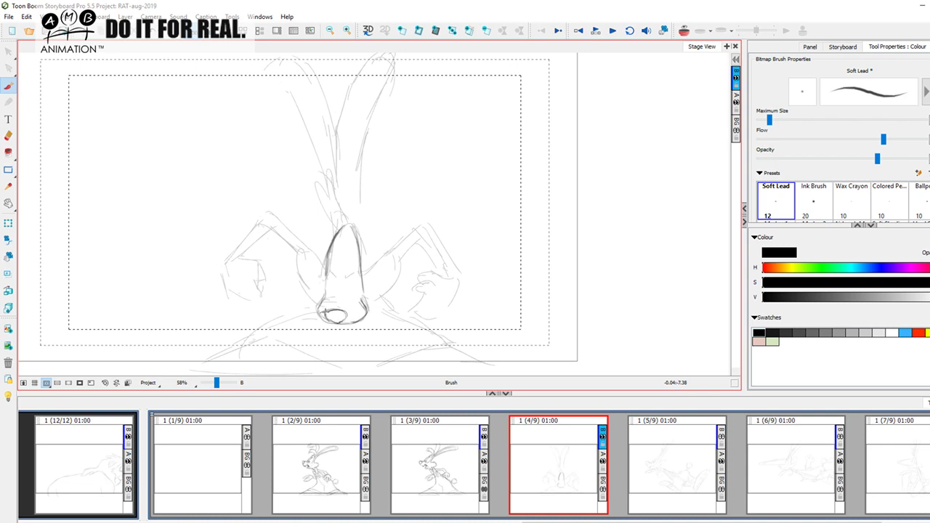
{"action": "left_click_drag", "start_coordinate": [327, 298], "coordinate": [323, 317]}
{"action": "key", "text": "Left"}
{"action": "key", "text": "Right"}
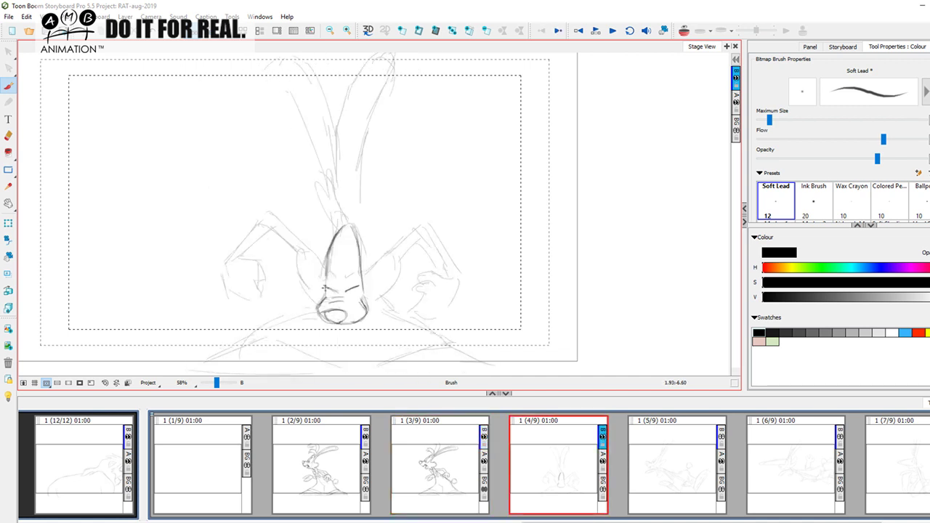
Darken the rabbit's closed-eye lines just above the muzzle
{"action": "left_click_drag", "start_coordinate": [324, 292], "coordinate": [336, 288]}
{"action": "key", "text": "Left"}
{"action": "key", "text": "Right"}
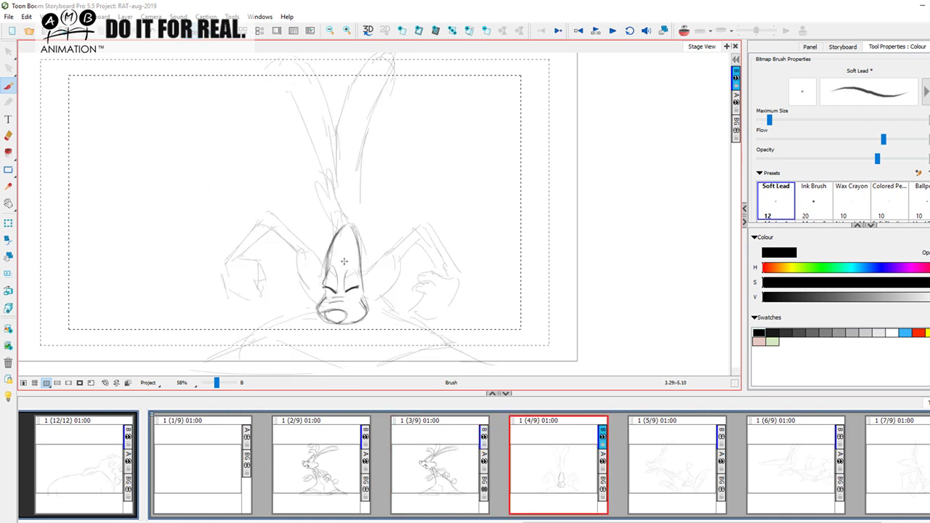
Draw the rabbit's slanted brow lines above the closed eyes, checking them against panel 3
{"action": "left_click_drag", "start_coordinate": [331, 258], "coordinate": [339, 273]}
{"action": "key", "text": "Left"}
{"action": "key", "text": "Right"}
{"action": "key", "text": "Left"}
{"action": "key", "text": "Right"}
{"action": "key", "text": "Left"}
{"action": "key", "text": "Right"}
{"action": "key", "text": "Left"}
{"action": "key", "text": "Right"}
{"action": "key", "text": "Left"}
{"action": "key", "text": "Right"}
{"action": "key", "text": "Left"}
{"action": "key", "text": "Right"}
{"action": "key", "text": "Left"}
{"action": "key", "text": "Right"}
{"action": "mouse_move", "coordinate": [273, 111]}
{"action": "left_mouse_down"}
{"action": "mouse_move", "coordinate": [274, 178]}
{"action": "mouse_move", "coordinate": [290, 215]}
{"action": "left_mouse_up"}
{"action": "key", "text": "ctrl+z"}
{"action": "mouse_move", "coordinate": [335, 246]}
{"action": "left_mouse_down"}
{"action": "mouse_move", "coordinate": [352, 236]}
{"action": "mouse_move", "coordinate": [335, 243]}
{"action": "left_mouse_up"}
{"action": "key", "text": "ctrl+z"}
{"action": "key", "text": "f"}
{"action": "key", "text": "g"}
Draw the pointed cheek tuft on the right side of the rabbit's face
{"action": "left_click_drag", "start_coordinate": [362, 282], "coordinate": [376, 264]}
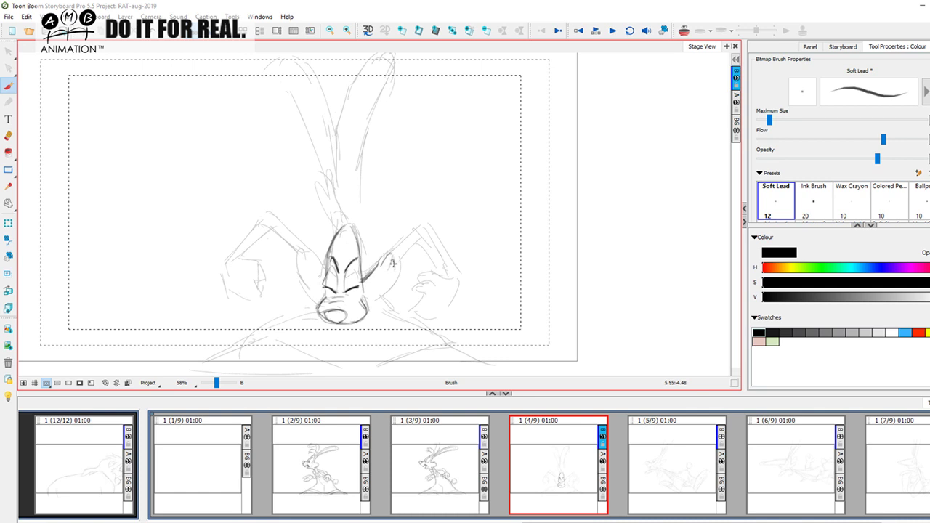
{"action": "left_click_drag", "start_coordinate": [392, 277], "coordinate": [363, 305]}
{"action": "key", "text": "Left"}
{"action": "key", "text": "Right"}
Draw the matching cheek tuft on the left side of the rabbit's face
{"action": "mouse_move", "coordinate": [324, 273]}
{"action": "left_mouse_down"}
{"action": "mouse_move", "coordinate": [302, 260]}
{"action": "mouse_move", "coordinate": [294, 289]}
{"action": "mouse_move", "coordinate": [316, 304]}
{"action": "mouse_move", "coordinate": [305, 295]}
{"action": "left_mouse_up"}
{"action": "key", "text": "Left"}
{"action": "key", "text": "Right"}
{"action": "mouse_move", "coordinate": [295, 269]}
{"action": "left_mouse_down"}
{"action": "mouse_move", "coordinate": [320, 301]}
{"action": "mouse_move", "coordinate": [313, 298]}
{"action": "left_mouse_up"}
{"action": "key", "text": "Left"}
{"action": "key", "text": "Right"}
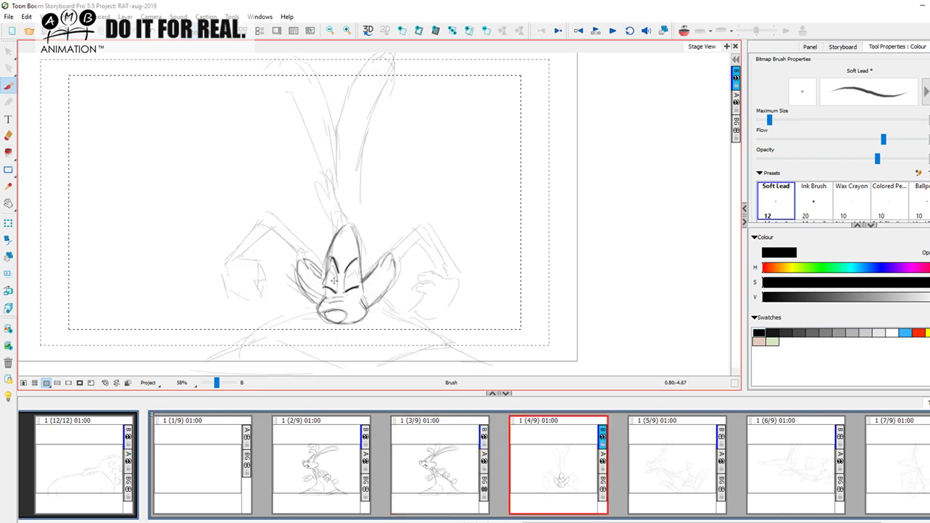
Strengthen the right cheek tuft with another stroke down to the muzzle and check it against panel 3
{"action": "left_click_drag", "start_coordinate": [384, 258], "coordinate": [366, 302]}
{"action": "key", "text": "Left"}
{"action": "key", "text": "Right"}
{"action": "key", "text": "Left"}
{"action": "key", "text": "Right"}
Draw a guide arc across the ear tips and the outer edges of both ears
{"action": "scroll", "coordinate": [276, 84], "scroll_direction": "up", "scroll_amount": 1}
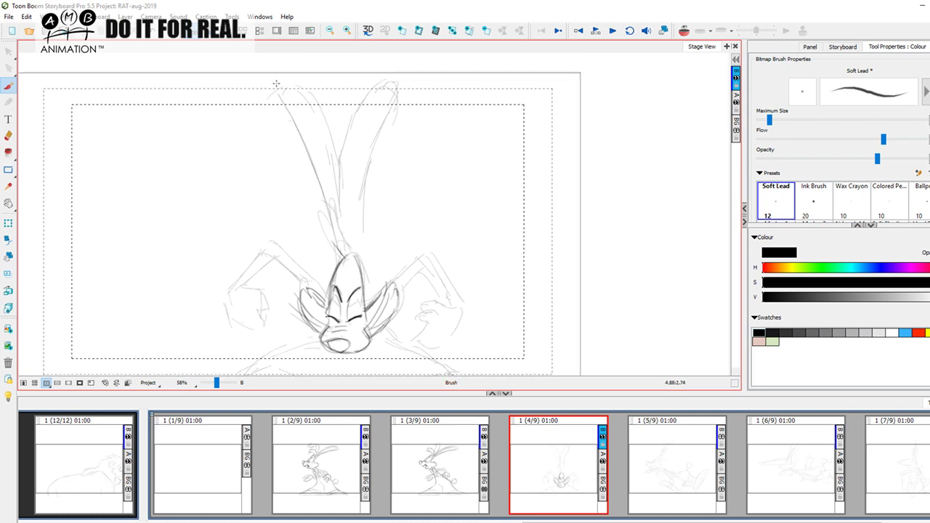
{"action": "mouse_move", "coordinate": [276, 92]}
{"action": "left_mouse_down"}
{"action": "mouse_move", "coordinate": [288, 78]}
{"action": "mouse_move", "coordinate": [407, 106]}
{"action": "mouse_move", "coordinate": [368, 199]}
{"action": "left_mouse_up"}
{"action": "left_click_drag", "start_coordinate": [385, 117], "coordinate": [357, 235]}
{"action": "left_click_drag", "start_coordinate": [379, 146], "coordinate": [369, 180]}
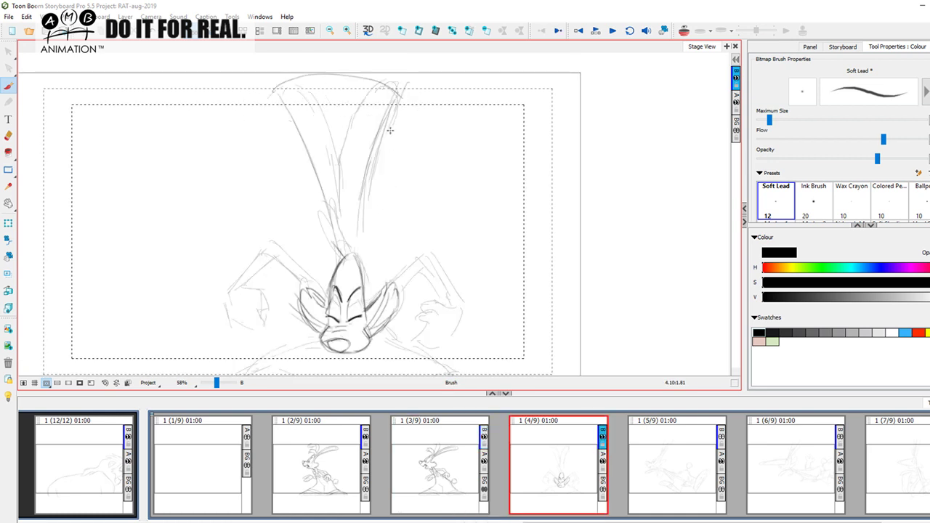
Draw a vertical centre guide, the rounded ear tips and the inner edges of both ears meeting above the head
{"action": "mouse_move", "coordinate": [299, 119]}
{"action": "left_mouse_down"}
{"action": "mouse_move", "coordinate": [288, 105]}
{"action": "mouse_move", "coordinate": [321, 114]}
{"action": "mouse_move", "coordinate": [332, 144]}
{"action": "left_mouse_up"}
{"action": "left_click_drag", "start_coordinate": [287, 90], "coordinate": [323, 195]}
{"action": "left_click_drag", "start_coordinate": [340, 108], "coordinate": [347, 248]}
{"action": "left_click_drag", "start_coordinate": [346, 182], "coordinate": [348, 252]}
{"action": "mouse_move", "coordinate": [322, 118]}
{"action": "left_mouse_down"}
{"action": "mouse_move", "coordinate": [352, 233]}
{"action": "mouse_move", "coordinate": [354, 129]}
{"action": "left_mouse_up"}
{"action": "mouse_move", "coordinate": [347, 168]}
{"action": "left_mouse_down"}
{"action": "mouse_move", "coordinate": [381, 88]}
{"action": "mouse_move", "coordinate": [403, 109]}
{"action": "mouse_move", "coordinate": [384, 96]}
{"action": "mouse_move", "coordinate": [368, 102]}
{"action": "mouse_move", "coordinate": [404, 96]}
{"action": "left_mouse_up"}
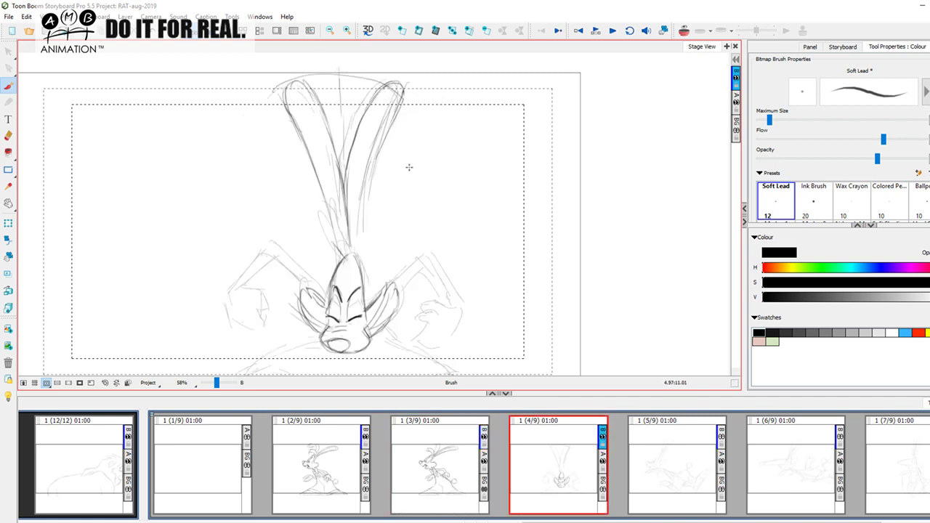
Hide the rough sketch on layer A and extend the right ear's outer edge down to the head on layer B
{"action": "left_click", "coordinate": [735, 102]}
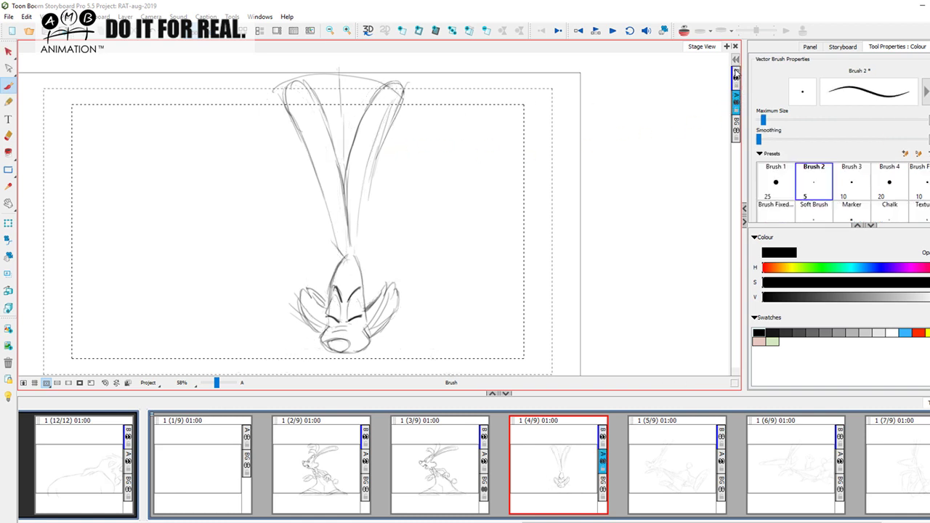
{"action": "left_click", "coordinate": [736, 75]}
{"action": "left_click_drag", "start_coordinate": [394, 119], "coordinate": [370, 186]}
{"action": "left_click_drag", "start_coordinate": [380, 151], "coordinate": [366, 209]}
{"action": "left_click_drag", "start_coordinate": [377, 166], "coordinate": [360, 230]}
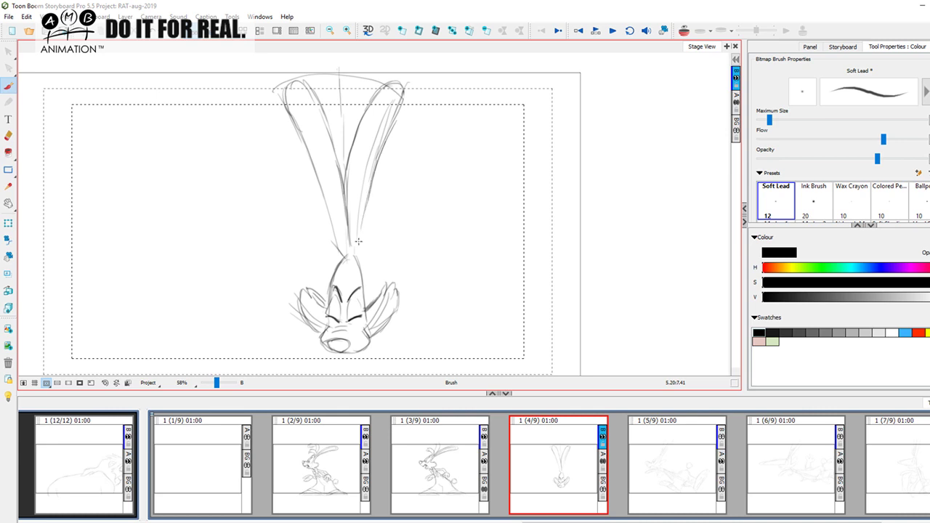
{"action": "left_click_drag", "start_coordinate": [367, 187], "coordinate": [358, 261]}
{"action": "left_click_drag", "start_coordinate": [363, 208], "coordinate": [355, 276]}
Add strokes joining the left ear to the head and strengthen the line where the two ears meet
{"action": "left_click_drag", "start_coordinate": [338, 230], "coordinate": [342, 279]}
{"action": "left_click_drag", "start_coordinate": [351, 146], "coordinate": [350, 221]}
{"action": "key", "text": "f"}
{"action": "key", "text": "g"}
{"action": "key", "text": "f"}
{"action": "key", "text": "g"}
Draw the spiky hair tuft beside the base of the rabbit's left-hand ear, checking it against panel 3
{"action": "left_click_drag", "start_coordinate": [320, 183], "coordinate": [338, 263]}
{"action": "mouse_move", "coordinate": [335, 229]}
{"action": "left_mouse_down"}
{"action": "mouse_move", "coordinate": [340, 269]}
{"action": "mouse_move", "coordinate": [344, 205]}
{"action": "mouse_move", "coordinate": [342, 225]}
{"action": "mouse_move", "coordinate": [336, 218]}
{"action": "left_mouse_up"}
{"action": "key", "text": "f"}
{"action": "key", "text": "Right"}
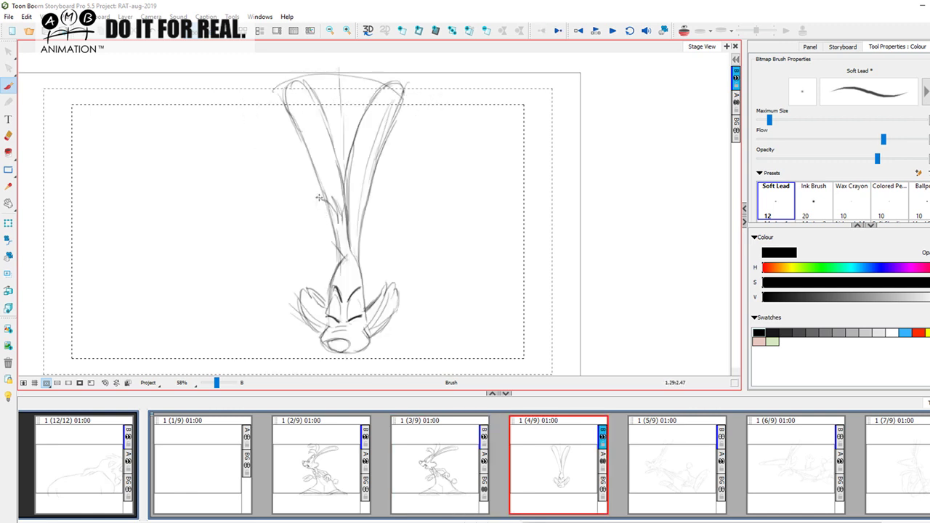
{"action": "mouse_move", "coordinate": [316, 193]}
{"action": "left_mouse_down"}
{"action": "mouse_move", "coordinate": [337, 242]}
{"action": "mouse_move", "coordinate": [320, 226]}
{"action": "mouse_move", "coordinate": [338, 252]}
{"action": "left_mouse_up"}
{"action": "key", "text": "Left"}
{"action": "key", "text": "Right"}
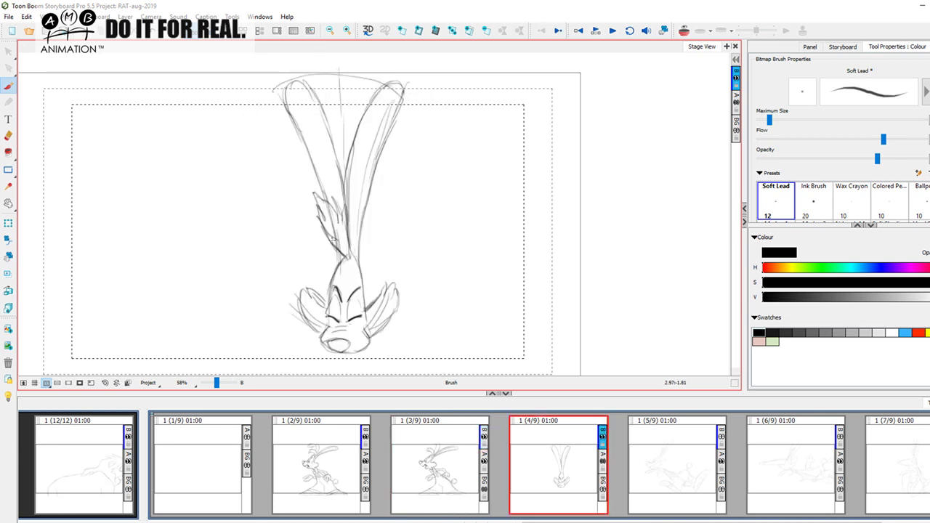
Draw the inner contour lines inside both of the rabbit's upright ears in panel 4
{"action": "mouse_move", "coordinate": [350, 253]}
{"action": "left_mouse_down"}
{"action": "mouse_move", "coordinate": [360, 151]}
{"action": "mouse_move", "coordinate": [382, 95]}
{"action": "mouse_move", "coordinate": [396, 88]}
{"action": "mouse_move", "coordinate": [351, 262]}
{"action": "left_mouse_up"}
{"action": "key", "text": "Left"}
{"action": "key", "text": "Right"}
{"action": "left_click_drag", "start_coordinate": [296, 93], "coordinate": [338, 205]}
{"action": "left_click_drag", "start_coordinate": [295, 94], "coordinate": [338, 205]}
{"action": "mouse_move", "coordinate": [316, 93]}
{"action": "left_mouse_down"}
{"action": "mouse_move", "coordinate": [337, 157]}
{"action": "mouse_move", "coordinate": [342, 216]}
{"action": "left_mouse_up"}
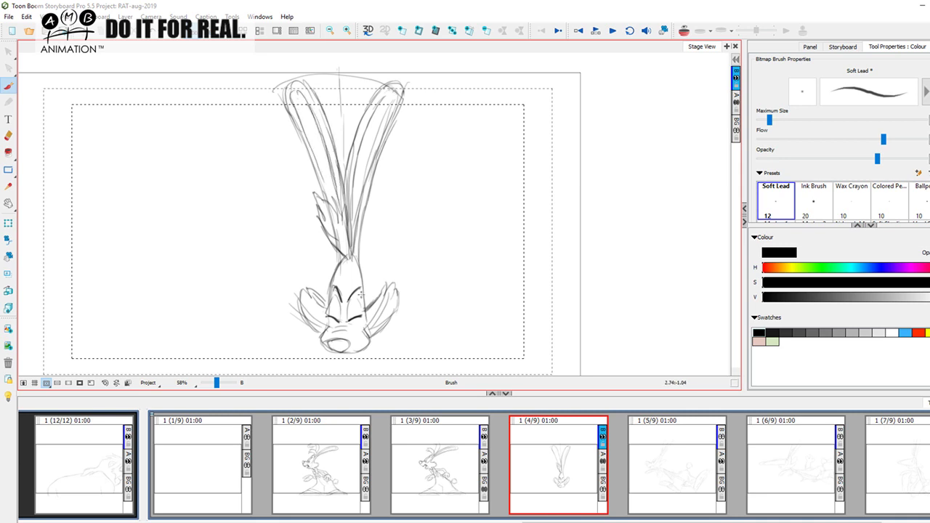
Show the rough sketch again and draw the bow tie end sticking out beside the rabbit's right-hand cheek
{"action": "left_click_drag", "start_coordinate": [469, 292], "coordinate": [460, 228]}
{"action": "key", "text": "f"}
{"action": "key", "text": "Right"}
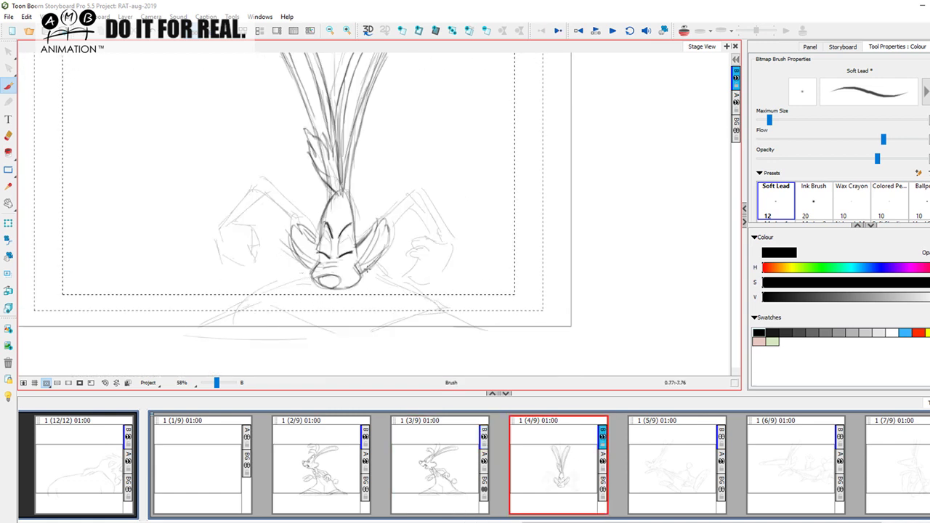
{"action": "left_click_drag", "start_coordinate": [385, 261], "coordinate": [374, 290]}
{"action": "key", "text": "Left"}
{"action": "key", "text": "Right"}
Draw the crouched body's sloping outline from the muzzle down to the ankles on both sides, comparing it with panel 3
{"action": "left_click_drag", "start_coordinate": [311, 277], "coordinate": [262, 291]}
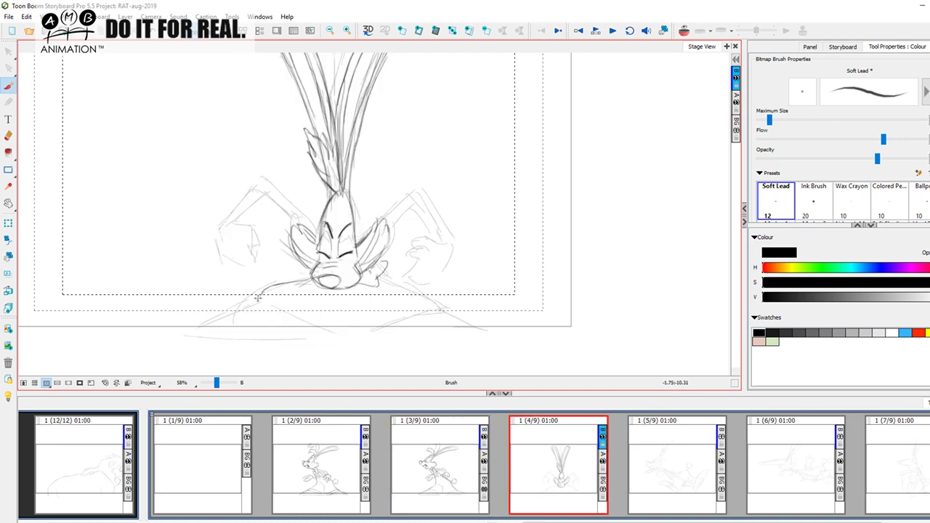
{"action": "key", "text": "Left"}
{"action": "key", "text": "Right"}
{"action": "left_click_drag", "start_coordinate": [247, 306], "coordinate": [310, 277]}
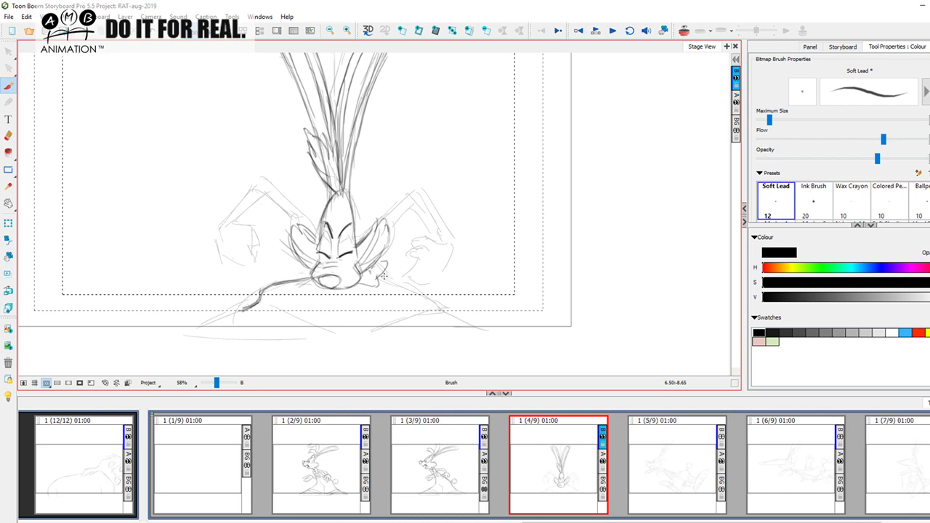
{"action": "left_click_drag", "start_coordinate": [389, 278], "coordinate": [439, 306]}
{"action": "key", "text": "Left"}
{"action": "key", "text": "Right"}
{"action": "key", "text": "Left"}
{"action": "key", "text": "Right"}
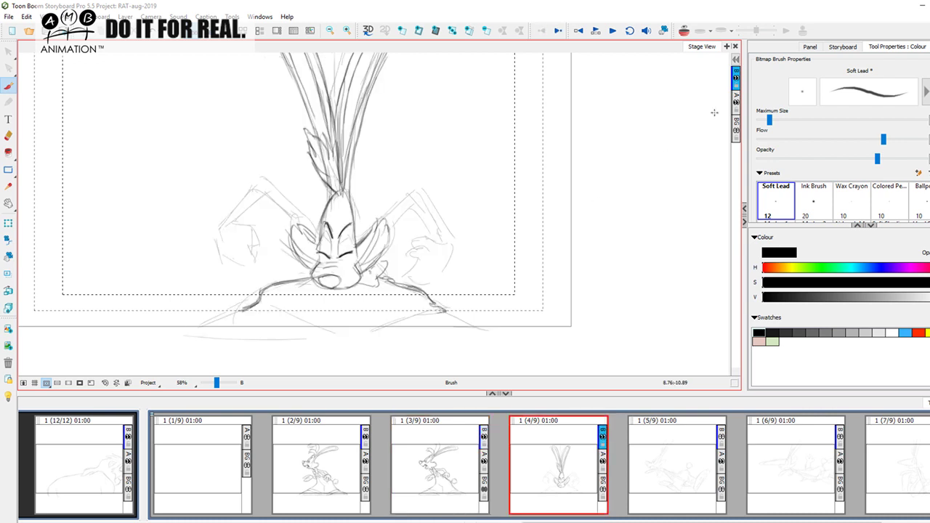
Draw both long feet and their soles using onion skin as reference, and turn onion skin off again
{"action": "left_click", "coordinate": [684, 30]}
{"action": "left_click_drag", "start_coordinate": [363, 337], "coordinate": [441, 311]}
{"action": "key", "text": "Left"}
{"action": "key", "text": "Right"}
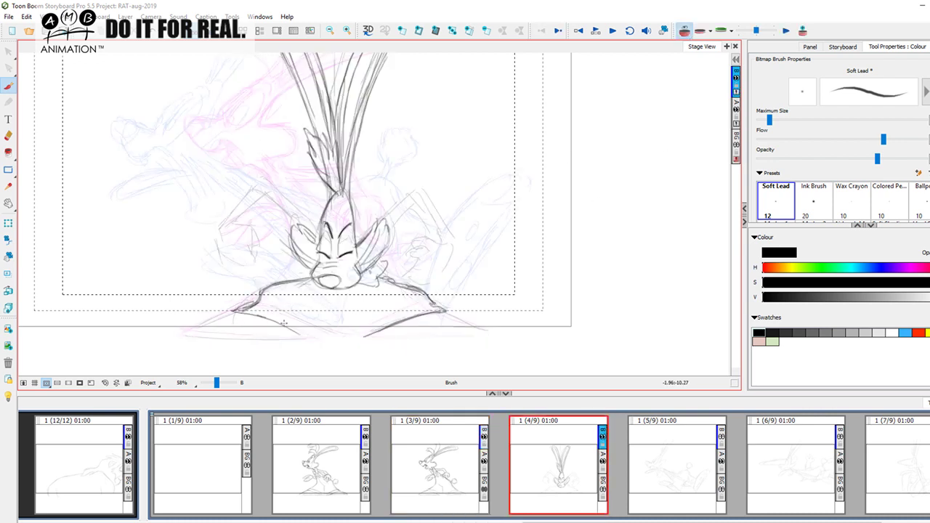
{"action": "key", "text": "Left"}
{"action": "key", "text": "Right"}
{"action": "mouse_move", "coordinate": [251, 313]}
{"action": "left_mouse_down"}
{"action": "mouse_move", "coordinate": [183, 332]}
{"action": "mouse_move", "coordinate": [484, 331]}
{"action": "mouse_move", "coordinate": [444, 311]}
{"action": "mouse_move", "coordinate": [484, 334]}
{"action": "left_mouse_up"}
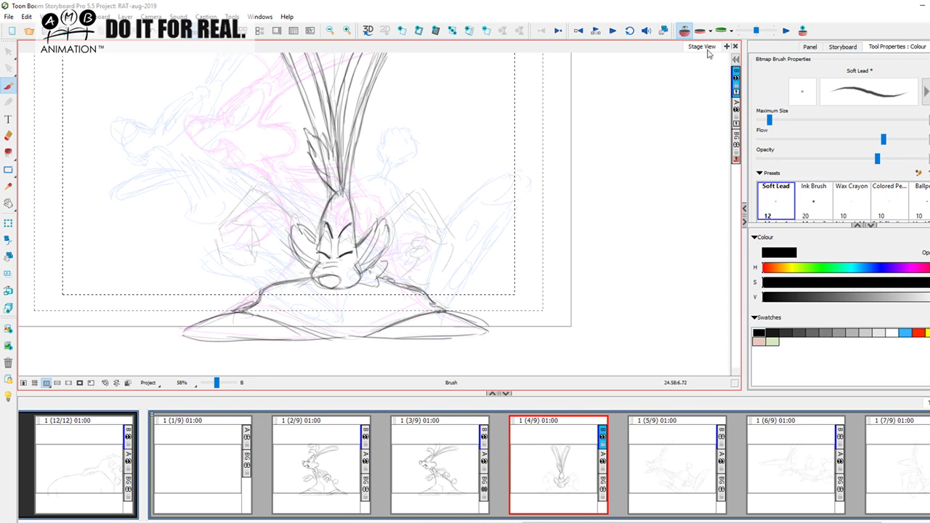
{"action": "left_click", "coordinate": [686, 33]}
{"action": "key", "text": "Left"}
{"action": "key", "text": "Right"}
{"action": "key", "text": "Left"}
{"action": "key", "text": "Right"}
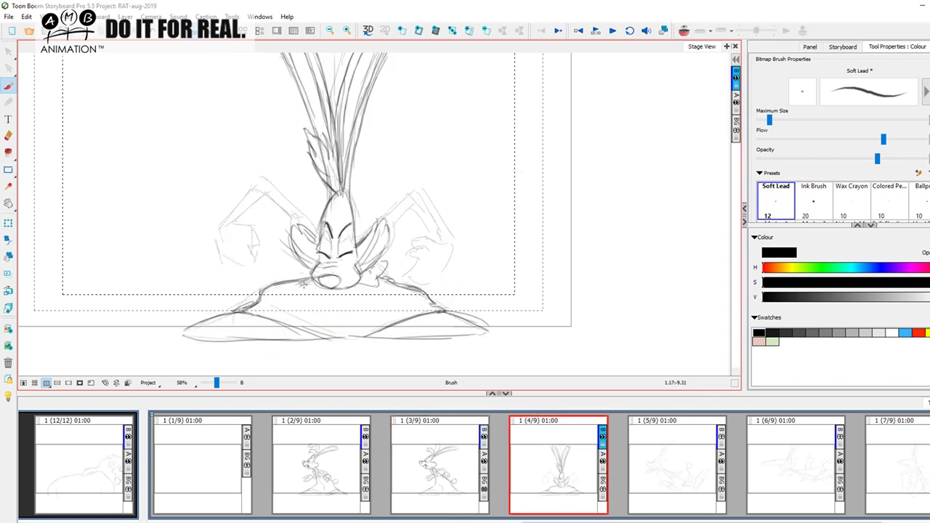
Draw the two round buttons on either side below the muzzle, checking their placement against panel 3
{"action": "key", "text": "Left"}
{"action": "key", "text": "Right"}
{"action": "key", "text": "Left"}
{"action": "key", "text": "Right"}
{"action": "key", "text": "Left"}
{"action": "key", "text": "Right"}
{"action": "left_click_drag", "start_coordinate": [356, 289], "coordinate": [367, 296]}
{"action": "key", "text": "Left"}
{"action": "key", "text": "Right"}
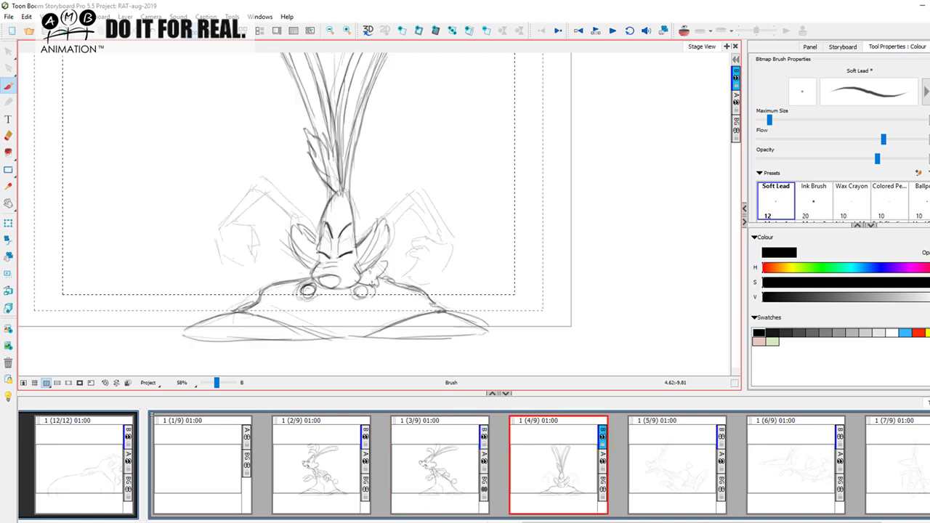
Add dots to the bow tie and a short vertical centre line between the feet
{"action": "key", "text": "Left"}
{"action": "key", "text": "Right"}
{"action": "left_click_drag", "start_coordinate": [379, 266], "coordinate": [374, 276]}
{"action": "key", "text": "Left"}
{"action": "key", "text": "Right"}
{"action": "left_click_drag", "start_coordinate": [343, 310], "coordinate": [344, 333]}
{"action": "key", "text": "Left"}
{"action": "key", "text": "Right"}
{"action": "key", "text": "Left"}
{"action": "key", "text": "Right"}
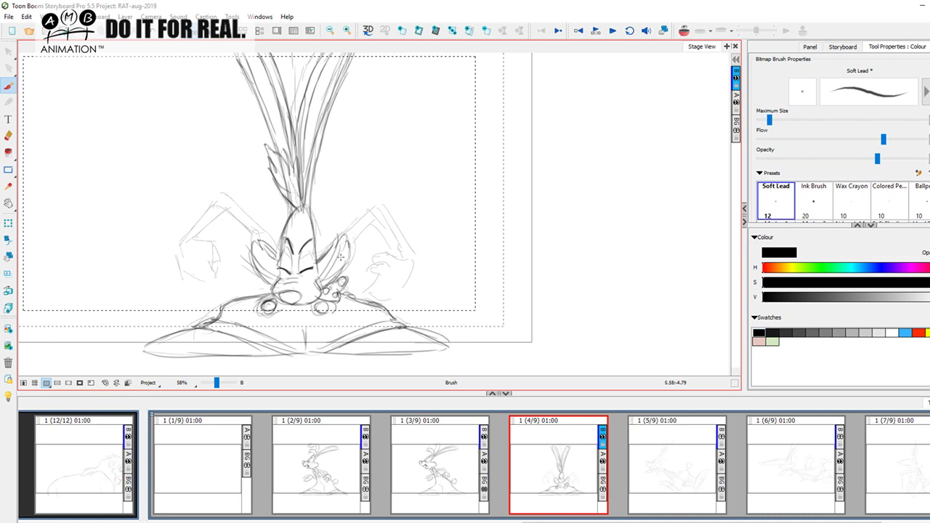
Draw the bent right-hand arm with its raised elbow, following the rough sketch
{"action": "left_click_drag", "start_coordinate": [349, 247], "coordinate": [372, 219]}
{"action": "left_click_drag", "start_coordinate": [343, 280], "coordinate": [372, 233]}
{"action": "left_click_drag", "start_coordinate": [349, 269], "coordinate": [374, 229]}
{"action": "left_click_drag", "start_coordinate": [352, 243], "coordinate": [373, 215]}
{"action": "mouse_move", "coordinate": [363, 249]}
{"action": "left_mouse_down"}
{"action": "mouse_move", "coordinate": [377, 215]}
{"action": "mouse_move", "coordinate": [400, 238]}
{"action": "mouse_move", "coordinate": [373, 233]}
{"action": "mouse_move", "coordinate": [396, 254]}
{"action": "mouse_move", "coordinate": [381, 234]}
{"action": "mouse_move", "coordinate": [405, 264]}
{"action": "left_mouse_up"}
{"action": "key", "text": "f"}
{"action": "key", "text": "g"}
{"action": "mouse_move", "coordinate": [355, 236]}
{"action": "left_mouse_down"}
{"action": "mouse_move", "coordinate": [372, 217]}
{"action": "mouse_move", "coordinate": [375, 231]}
{"action": "left_mouse_up"}
{"action": "key", "text": "f"}
{"action": "key", "text": "g"}
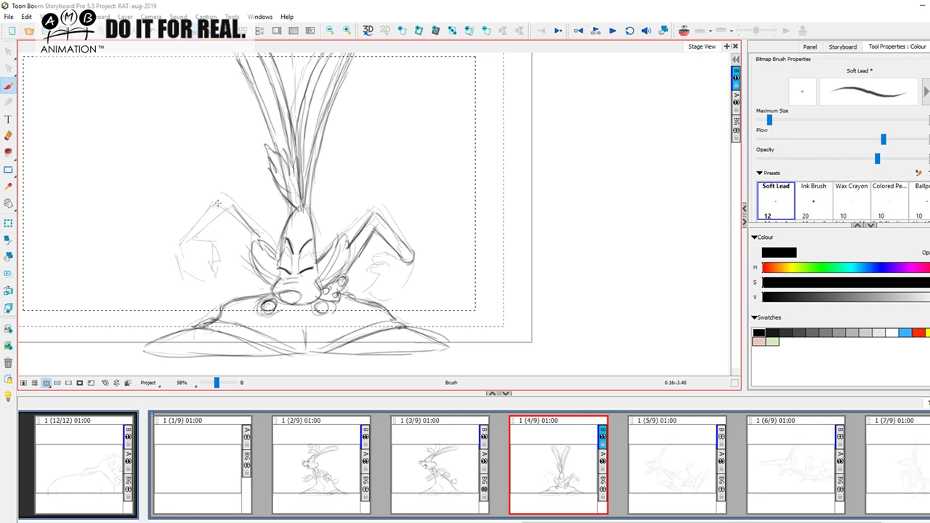
Draw the bent left-hand arm with its raised elbow and compare the pose with panel 3
{"action": "mouse_move", "coordinate": [238, 212]}
{"action": "left_mouse_down"}
{"action": "mouse_move", "coordinate": [218, 204]}
{"action": "mouse_move", "coordinate": [191, 240]}
{"action": "mouse_move", "coordinate": [225, 222]}
{"action": "mouse_move", "coordinate": [250, 247]}
{"action": "left_mouse_up"}
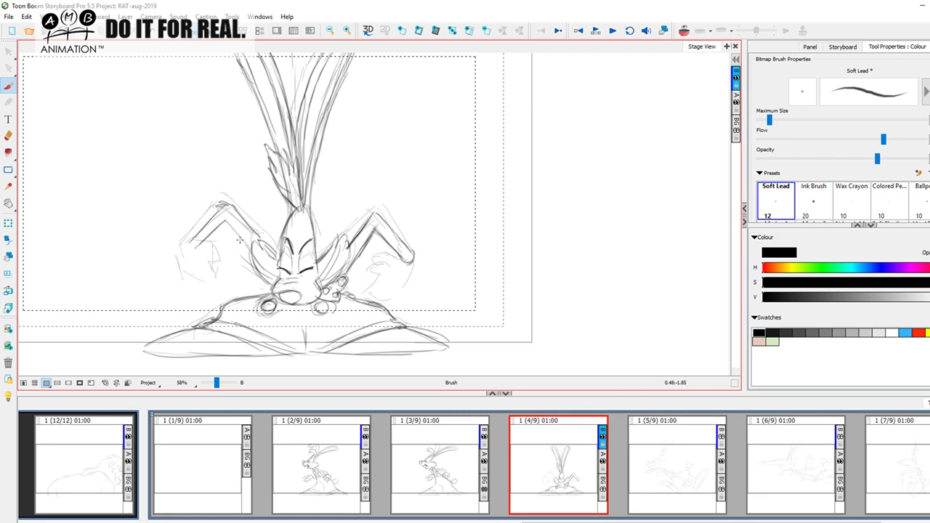
{"action": "key", "text": "Left"}
{"action": "key", "text": "Right"}
{"action": "key", "text": "Left"}
{"action": "key", "text": "Right"}
Draw the cuff and curled gloved hand at the end of the right-hand arm, checking against panel 3
{"action": "mouse_move", "coordinate": [412, 247]}
{"action": "left_mouse_down"}
{"action": "mouse_move", "coordinate": [406, 270]}
{"action": "mouse_move", "coordinate": [411, 263]}
{"action": "left_mouse_up"}
{"action": "mouse_move", "coordinate": [395, 260]}
{"action": "left_mouse_down"}
{"action": "mouse_move", "coordinate": [382, 278]}
{"action": "mouse_move", "coordinate": [415, 273]}
{"action": "mouse_move", "coordinate": [413, 289]}
{"action": "mouse_move", "coordinate": [388, 289]}
{"action": "left_mouse_up"}
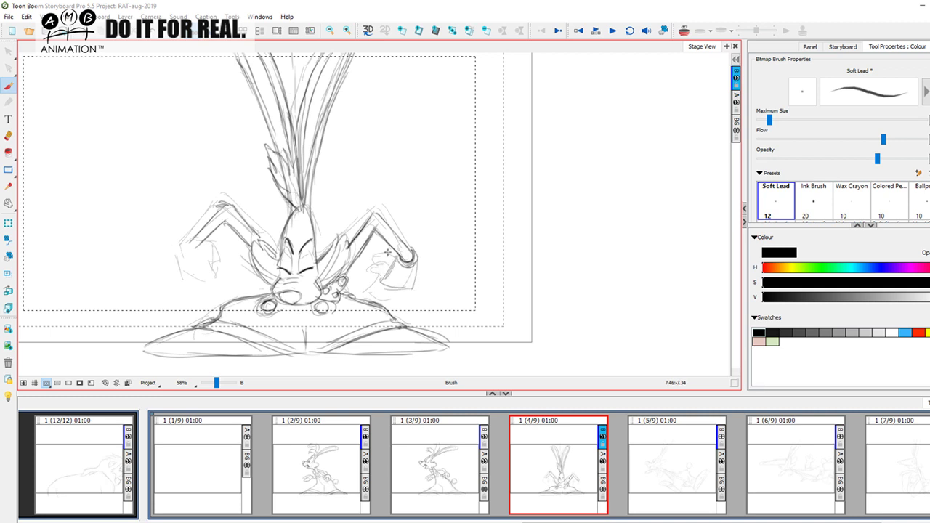
{"action": "mouse_move", "coordinate": [380, 261]}
{"action": "left_mouse_down"}
{"action": "mouse_move", "coordinate": [373, 272]}
{"action": "mouse_move", "coordinate": [388, 271]}
{"action": "mouse_move", "coordinate": [371, 265]}
{"action": "mouse_move", "coordinate": [373, 298]}
{"action": "mouse_move", "coordinate": [390, 296]}
{"action": "left_mouse_up"}
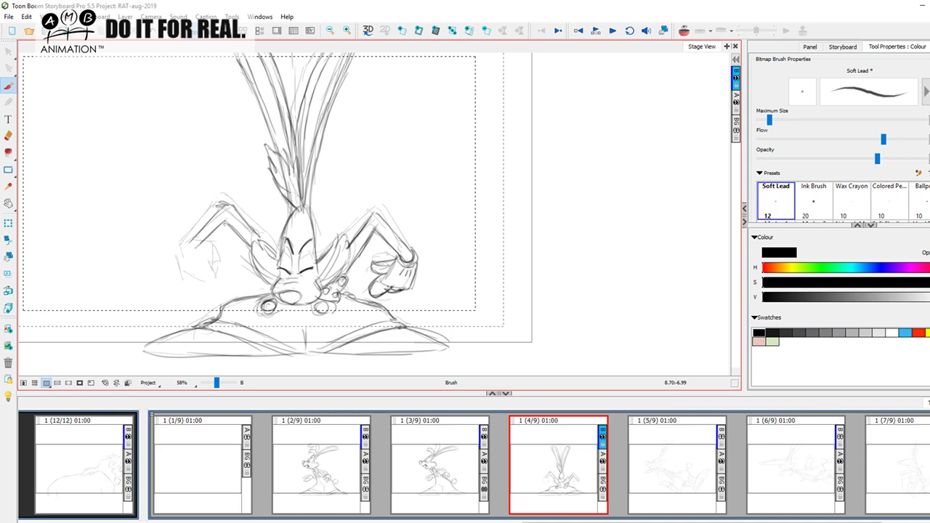
{"action": "key", "text": "f"}
{"action": "key", "text": "g"}
{"action": "key", "text": "f"}
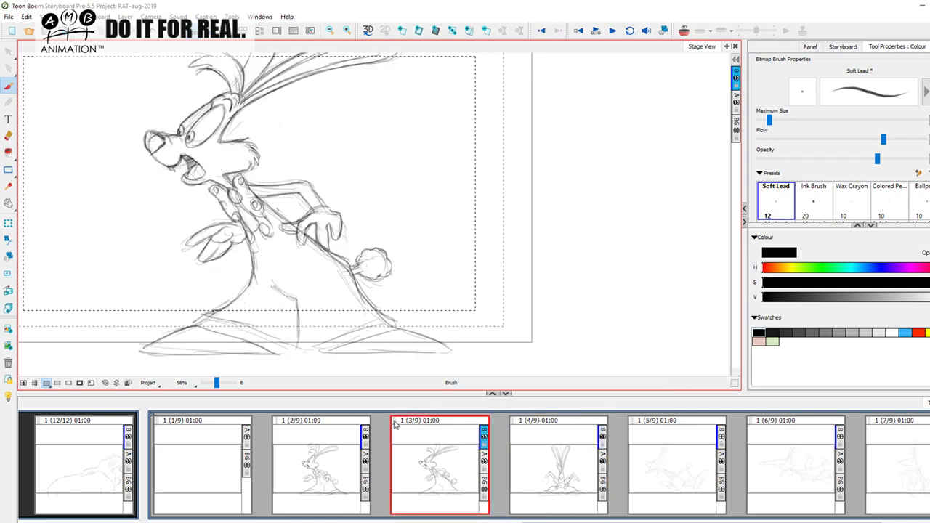
{"action": "key", "text": "g"}
{"action": "key", "text": "Left"}
{"action": "key", "text": "Right"}
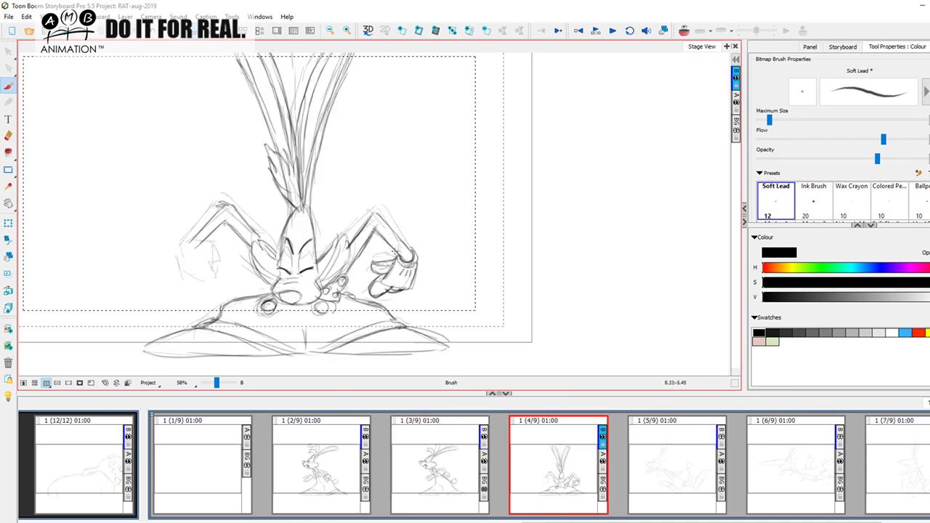
{"action": "key", "text": "Left"}
{"action": "key", "text": "Right"}
Draw the cuff, gloved fist and glove seam marks at the end of the left-hand arm
{"action": "mouse_move", "coordinate": [186, 241]}
{"action": "left_mouse_down"}
{"action": "mouse_move", "coordinate": [221, 265]}
{"action": "mouse_move", "coordinate": [184, 267]}
{"action": "mouse_move", "coordinate": [182, 245]}
{"action": "mouse_move", "coordinate": [185, 274]}
{"action": "mouse_move", "coordinate": [217, 286]}
{"action": "mouse_move", "coordinate": [230, 280]}
{"action": "mouse_move", "coordinate": [224, 284]}
{"action": "left_mouse_up"}
{"action": "key", "text": "f"}
{"action": "key", "text": "g"}
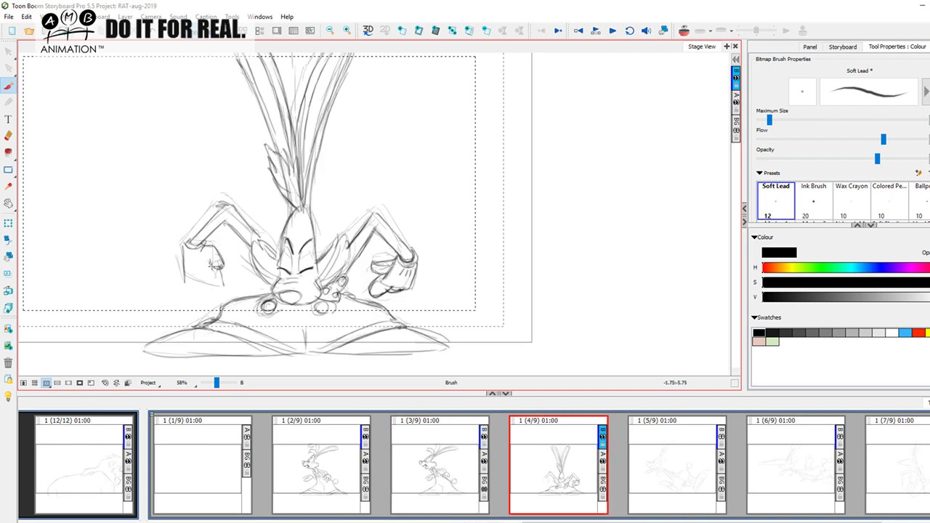
{"action": "left_click_drag", "start_coordinate": [223, 278], "coordinate": [200, 287]}
{"action": "left_click_drag", "start_coordinate": [193, 254], "coordinate": [194, 262]}
{"action": "left_click_drag", "start_coordinate": [198, 251], "coordinate": [199, 259]}
{"action": "key", "text": "f"}
{"action": "key", "text": "g"}
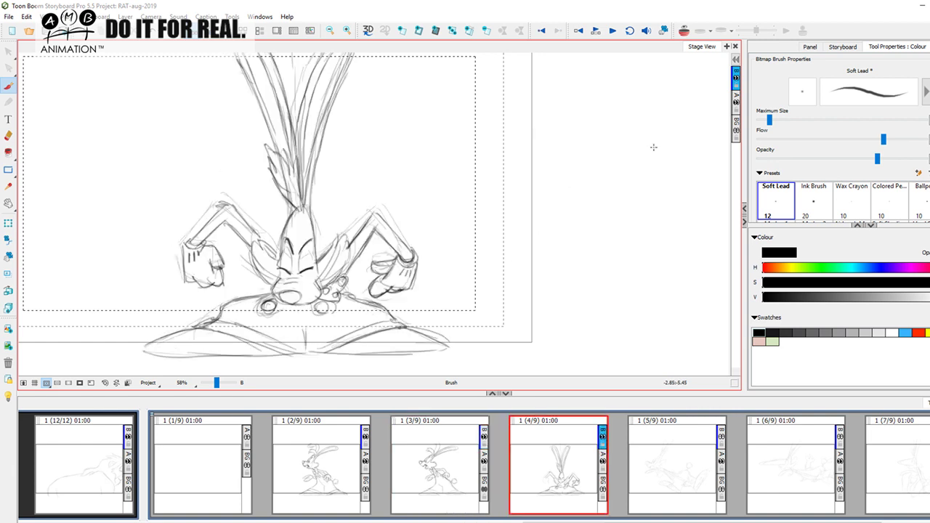
Review the rabbit's movement across panels 2 to 4, flipping through them and scrubbing them in the timeline
{"action": "key", "text": "Left"}
{"action": "key", "text": "Left"}
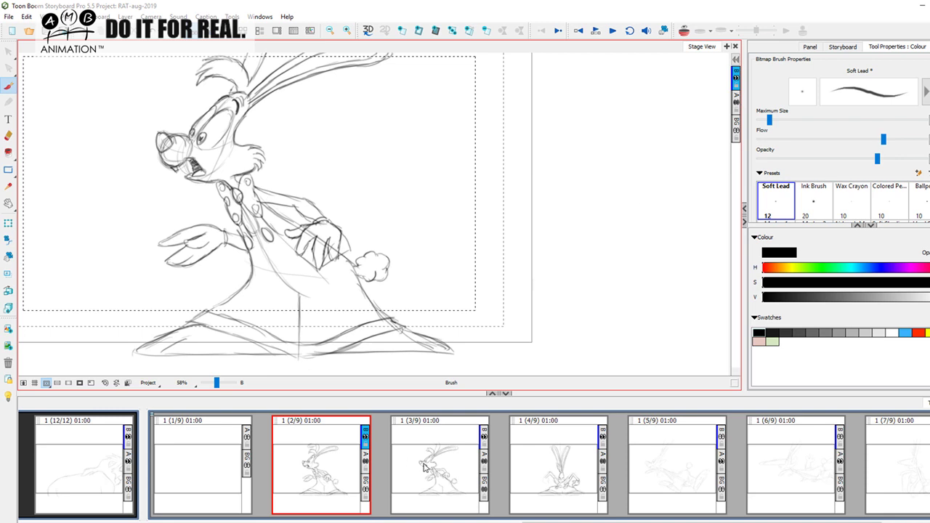
{"action": "key", "text": "Right"}
{"action": "key", "text": "Right"}
{"action": "left_click_drag", "start_coordinate": [217, 384], "coordinate": [215, 384]}
{"action": "left_click", "coordinate": [330, 477]}
{"action": "left_click", "coordinate": [446, 473]}
{"action": "left_click", "coordinate": [574, 450]}
{"action": "left_click", "coordinate": [328, 482]}
{"action": "left_click", "coordinate": [445, 468]}
{"action": "left_click", "coordinate": [572, 446]}
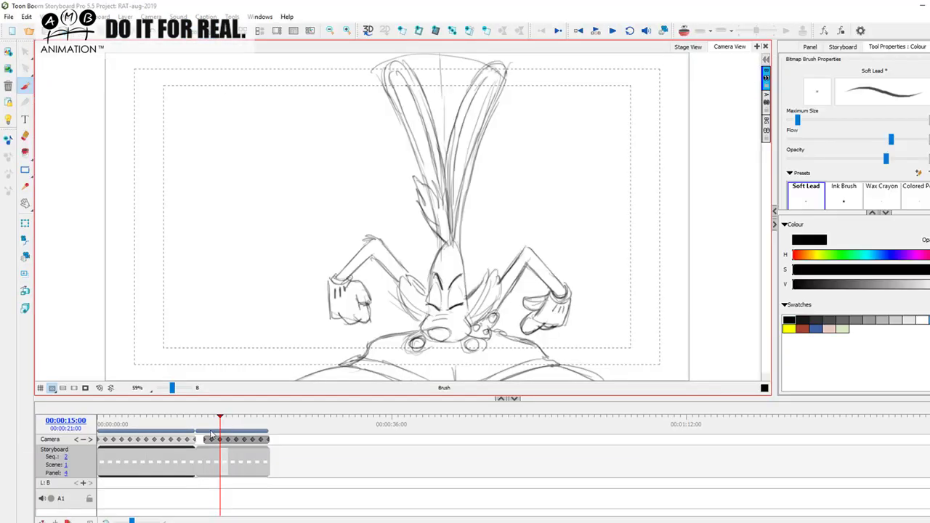
{"action": "mouse_move", "coordinate": [220, 417]}
{"action": "left_mouse_down"}
{"action": "mouse_move", "coordinate": [211, 417]}
{"action": "mouse_move", "coordinate": [245, 416]}
{"action": "mouse_move", "coordinate": [207, 419]}
{"action": "left_mouse_up"}
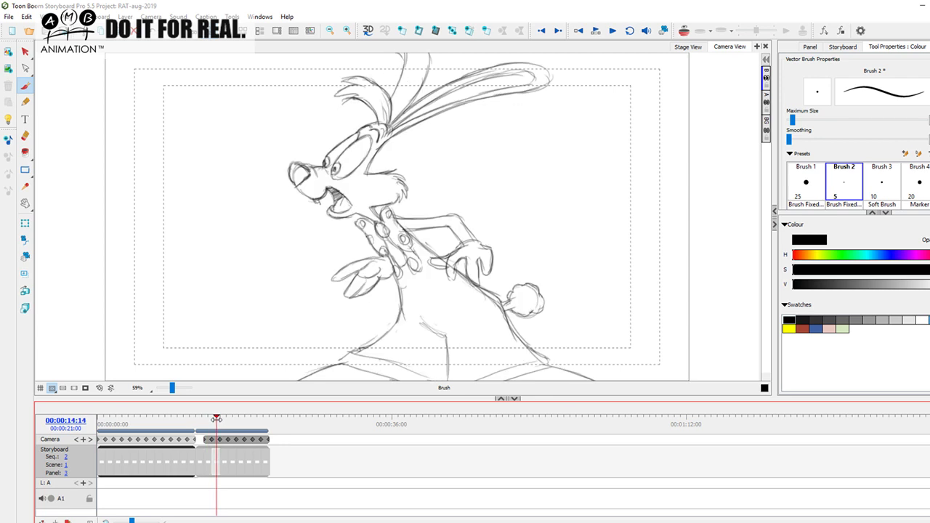
{"action": "mouse_move", "coordinate": [214, 419]}
{"action": "left_mouse_down"}
{"action": "mouse_move", "coordinate": [222, 421]}
{"action": "mouse_move", "coordinate": [201, 421]}
{"action": "mouse_move", "coordinate": [254, 423]}
{"action": "mouse_move", "coordinate": [201, 422]}
{"action": "mouse_move", "coordinate": [257, 422]}
{"action": "mouse_move", "coordinate": [201, 425]}
{"action": "mouse_move", "coordinate": [255, 422]}
{"action": "mouse_move", "coordinate": [203, 424]}
{"action": "mouse_move", "coordinate": [228, 421]}
{"action": "left_mouse_up"}
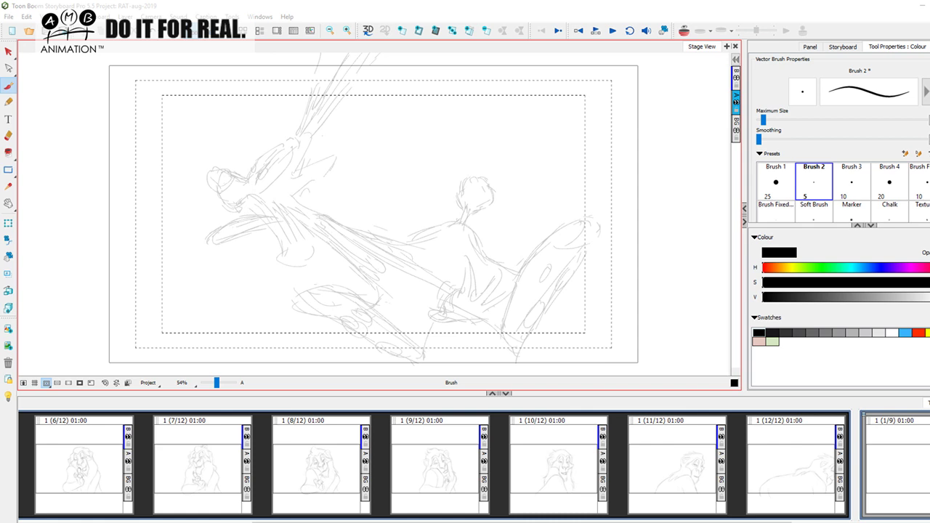
On layer B of panel 5, draw the rabbit's forehead curve and the back edge of the head over the rough
{"action": "left_click_drag", "start_coordinate": [739, 521], "coordinate": [912, 514]}
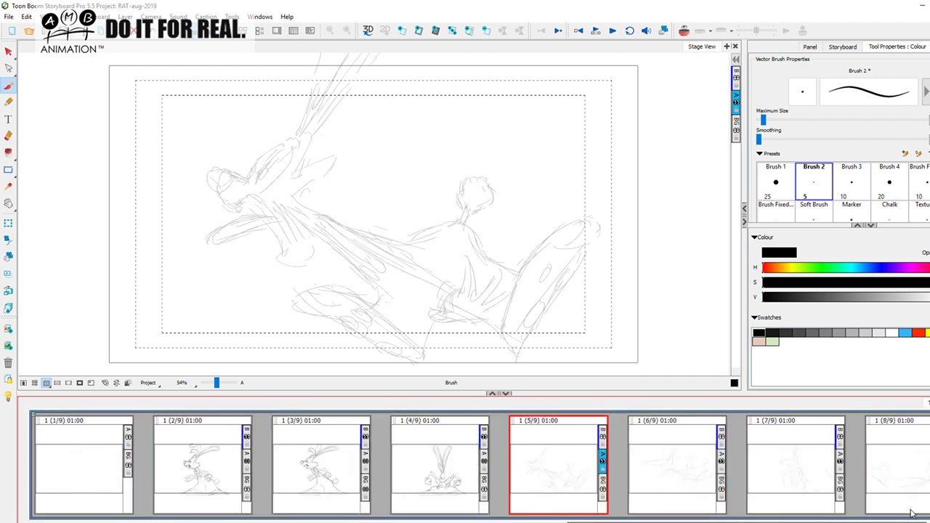
{"action": "left_click", "coordinate": [738, 75]}
{"action": "key", "text": "f"}
{"action": "key", "text": "Right"}
{"action": "key", "text": "Left"}
{"action": "key", "text": "Right"}
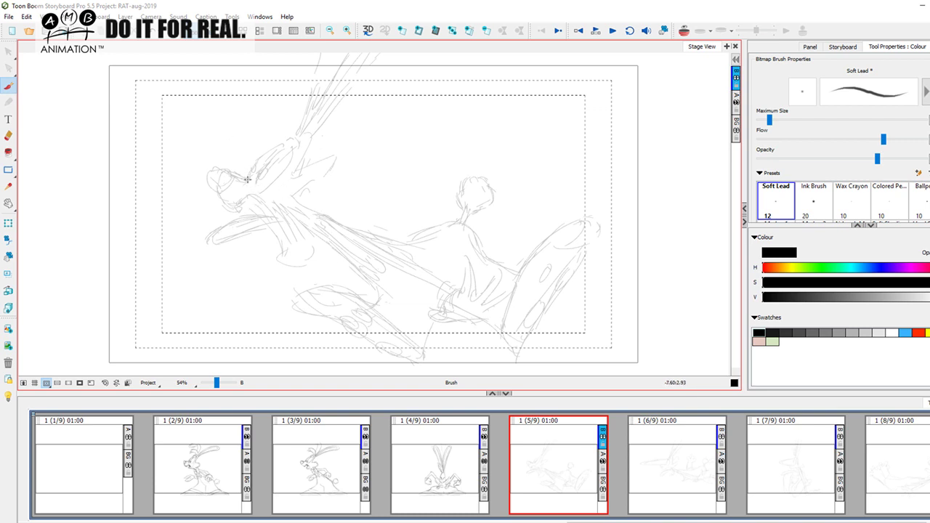
{"action": "key", "text": "Left"}
{"action": "key", "text": "Right"}
{"action": "mouse_move", "coordinate": [245, 178]}
{"action": "left_mouse_down"}
{"action": "mouse_move", "coordinate": [291, 136]}
{"action": "mouse_move", "coordinate": [311, 142]}
{"action": "left_mouse_up"}
{"action": "mouse_move", "coordinate": [294, 176]}
{"action": "left_mouse_down"}
{"action": "mouse_move", "coordinate": [307, 146]}
{"action": "mouse_move", "coordinate": [288, 188]}
{"action": "left_mouse_up"}
{"action": "key", "text": "Left"}
{"action": "key", "text": "Right"}
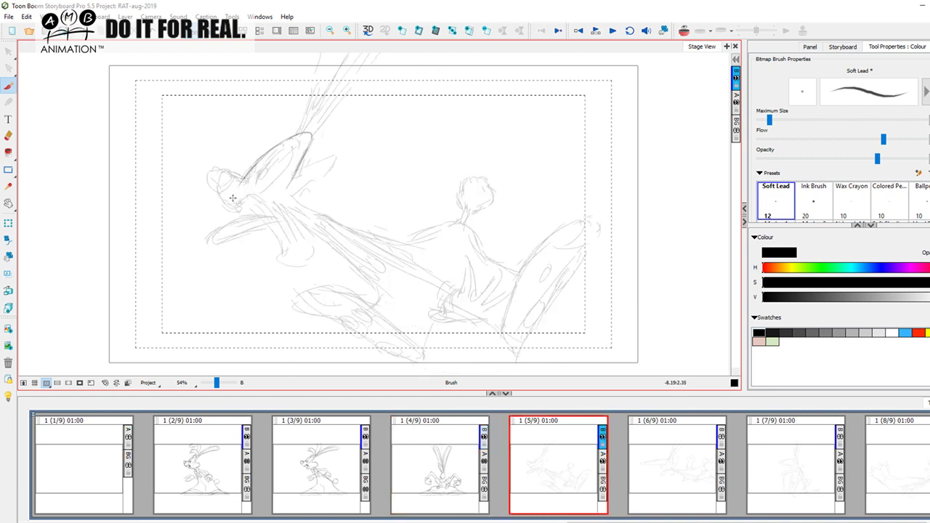
Sketch the wide-open jaw and draw the round nose and upper muzzle in panel 5
{"action": "key", "text": "Left"}
{"action": "key", "text": "Right"}
{"action": "left_click_drag", "start_coordinate": [281, 189], "coordinate": [308, 258]}
{"action": "left_click_drag", "start_coordinate": [258, 214], "coordinate": [282, 266]}
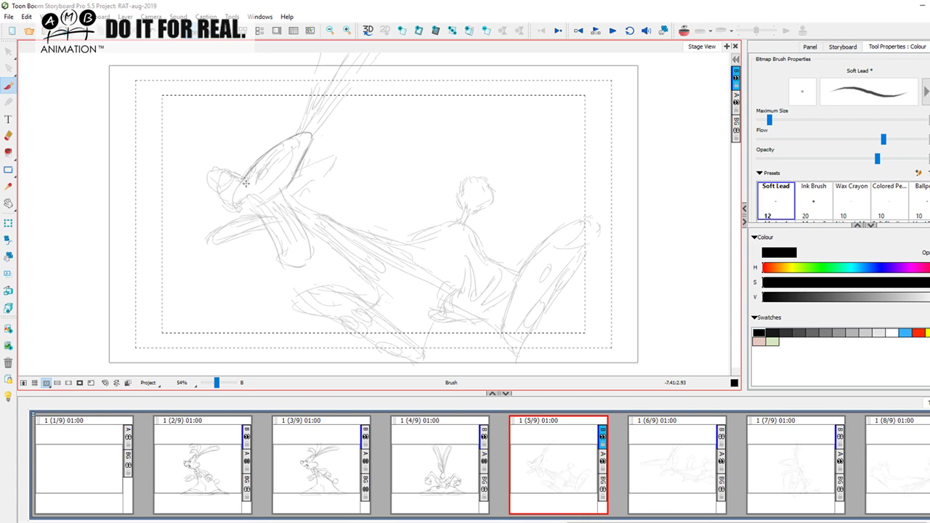
{"action": "mouse_move", "coordinate": [227, 171]}
{"action": "left_mouse_down"}
{"action": "mouse_move", "coordinate": [215, 195]}
{"action": "mouse_move", "coordinate": [213, 183]}
{"action": "mouse_move", "coordinate": [247, 191]}
{"action": "mouse_move", "coordinate": [227, 205]}
{"action": "mouse_move", "coordinate": [235, 210]}
{"action": "mouse_move", "coordinate": [247, 196]}
{"action": "mouse_move", "coordinate": [222, 200]}
{"action": "mouse_move", "coordinate": [220, 171]}
{"action": "mouse_move", "coordinate": [246, 178]}
{"action": "mouse_move", "coordinate": [232, 172]}
{"action": "mouse_move", "coordinate": [212, 189]}
{"action": "mouse_move", "coordinate": [209, 174]}
{"action": "mouse_move", "coordinate": [226, 182]}
{"action": "mouse_move", "coordinate": [209, 174]}
{"action": "mouse_move", "coordinate": [228, 203]}
{"action": "left_mouse_up"}
{"action": "key", "text": "Left"}
{"action": "key", "text": "Right"}
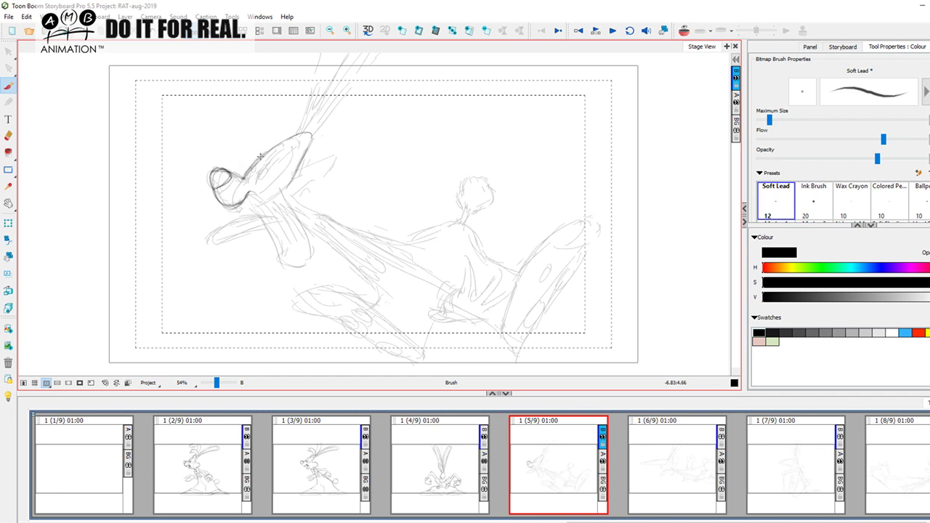
Draw the rabbit's elongated eyes with dark pupils and the eyebrows above them, comparing with panel 4
{"action": "mouse_move", "coordinate": [252, 177]}
{"action": "left_mouse_down"}
{"action": "mouse_move", "coordinate": [286, 146]}
{"action": "mouse_move", "coordinate": [275, 177]}
{"action": "mouse_move", "coordinate": [258, 168]}
{"action": "mouse_move", "coordinate": [252, 183]}
{"action": "mouse_move", "coordinate": [267, 184]}
{"action": "mouse_move", "coordinate": [291, 150]}
{"action": "mouse_move", "coordinate": [263, 187]}
{"action": "mouse_move", "coordinate": [242, 174]}
{"action": "mouse_move", "coordinate": [284, 146]}
{"action": "left_mouse_up"}
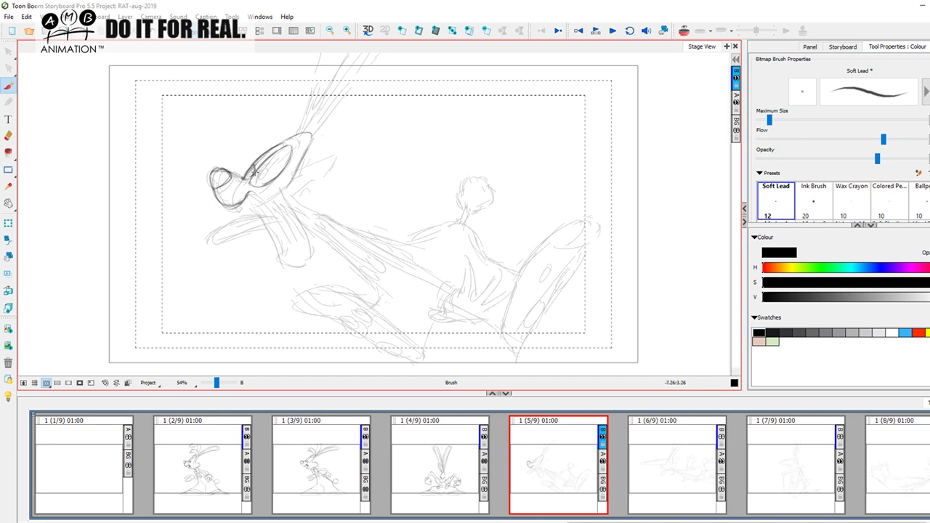
{"action": "mouse_move", "coordinate": [265, 169]}
{"action": "left_mouse_down"}
{"action": "mouse_move", "coordinate": [252, 185]}
{"action": "mouse_move", "coordinate": [263, 180]}
{"action": "left_mouse_up"}
{"action": "left_click_drag", "start_coordinate": [246, 173], "coordinate": [257, 175]}
{"action": "key", "text": "Left"}
{"action": "key", "text": "Right"}
{"action": "key", "text": "Left"}
{"action": "key", "text": "Right"}
{"action": "left_click_drag", "start_coordinate": [291, 138], "coordinate": [307, 138]}
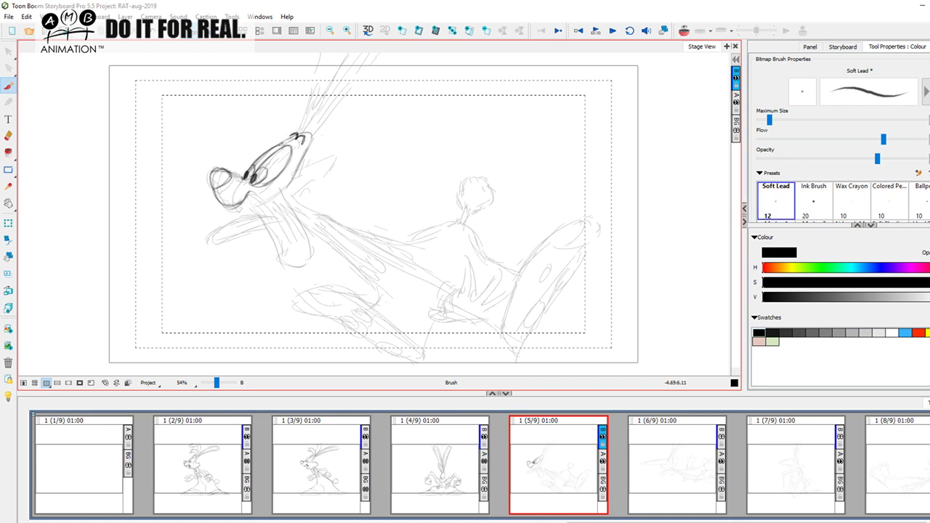
{"action": "key", "text": "Left"}
{"action": "key", "text": "Right"}
Draw the pointed cheek fur behind the eye and check it against the neighbouring panel
{"action": "mouse_move", "coordinate": [285, 180]}
{"action": "left_mouse_down"}
{"action": "mouse_move", "coordinate": [328, 160]}
{"action": "mouse_move", "coordinate": [288, 205]}
{"action": "left_mouse_up"}
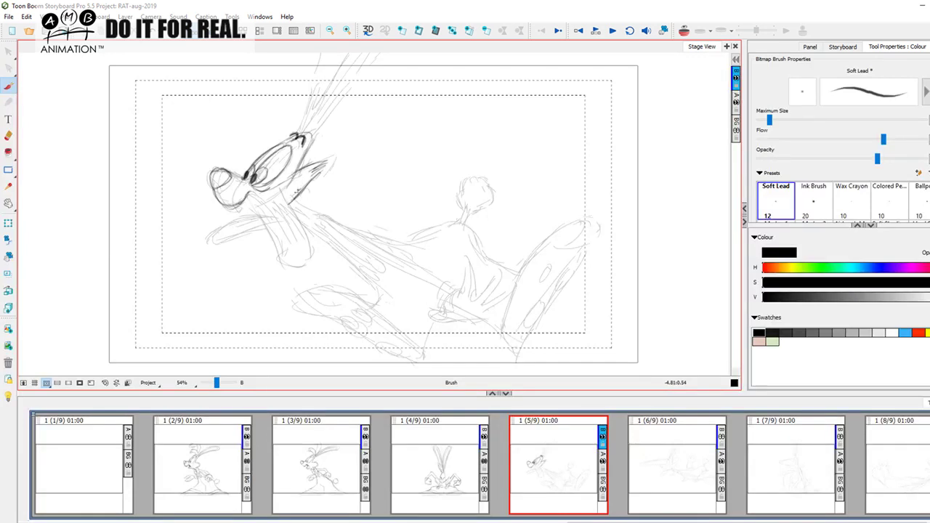
{"action": "key", "text": "d"}
{"action": "key", "text": "f"}
{"action": "key", "text": "d"}
{"action": "key", "text": "f"}
Draw the inner and outer lines of the open mouth and the rounded tip of the lower jaw
{"action": "left_click_drag", "start_coordinate": [258, 198], "coordinate": [288, 236]}
{"action": "mouse_move", "coordinate": [287, 207]}
{"action": "left_mouse_down"}
{"action": "mouse_move", "coordinate": [307, 235]}
{"action": "mouse_move", "coordinate": [286, 215]}
{"action": "mouse_move", "coordinate": [288, 200]}
{"action": "mouse_move", "coordinate": [289, 218]}
{"action": "mouse_move", "coordinate": [282, 208]}
{"action": "mouse_move", "coordinate": [304, 248]}
{"action": "mouse_move", "coordinate": [285, 217]}
{"action": "mouse_move", "coordinate": [295, 251]}
{"action": "left_mouse_up"}
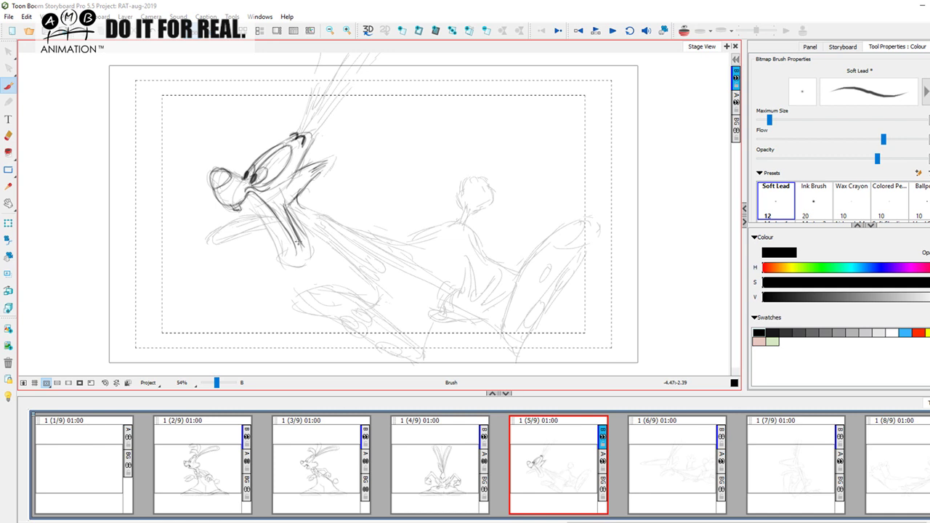
{"action": "mouse_move", "coordinate": [292, 244]}
{"action": "left_mouse_down"}
{"action": "mouse_move", "coordinate": [277, 252]}
{"action": "mouse_move", "coordinate": [295, 262]}
{"action": "mouse_move", "coordinate": [270, 251]}
{"action": "mouse_move", "coordinate": [304, 247]}
{"action": "left_mouse_up"}
{"action": "mouse_move", "coordinate": [300, 239]}
{"action": "left_mouse_down"}
{"action": "mouse_move", "coordinate": [303, 256]}
{"action": "mouse_move", "coordinate": [282, 263]}
{"action": "left_mouse_up"}
{"action": "left_click_drag", "start_coordinate": [264, 225], "coordinate": [275, 253]}
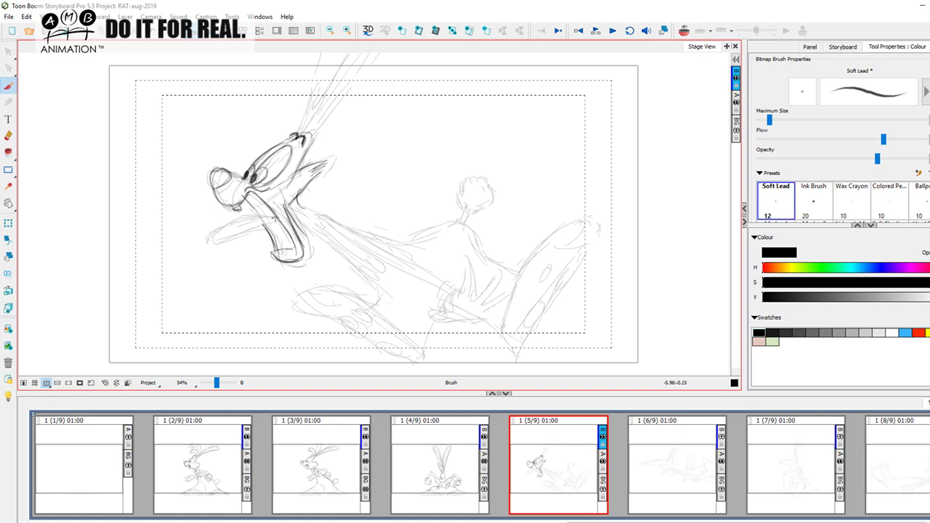
Draw the long tongue sticking out of the mouth and hatch the mouth's interior
{"action": "mouse_move", "coordinate": [257, 216]}
{"action": "left_mouse_down"}
{"action": "mouse_move", "coordinate": [228, 243]}
{"action": "mouse_move", "coordinate": [275, 222]}
{"action": "left_mouse_up"}
{"action": "left_click_drag", "start_coordinate": [221, 237], "coordinate": [224, 246]}
{"action": "mouse_move", "coordinate": [254, 215]}
{"action": "left_mouse_down"}
{"action": "mouse_move", "coordinate": [243, 226]}
{"action": "mouse_move", "coordinate": [283, 216]}
{"action": "mouse_move", "coordinate": [218, 245]}
{"action": "mouse_move", "coordinate": [277, 224]}
{"action": "left_mouse_up"}
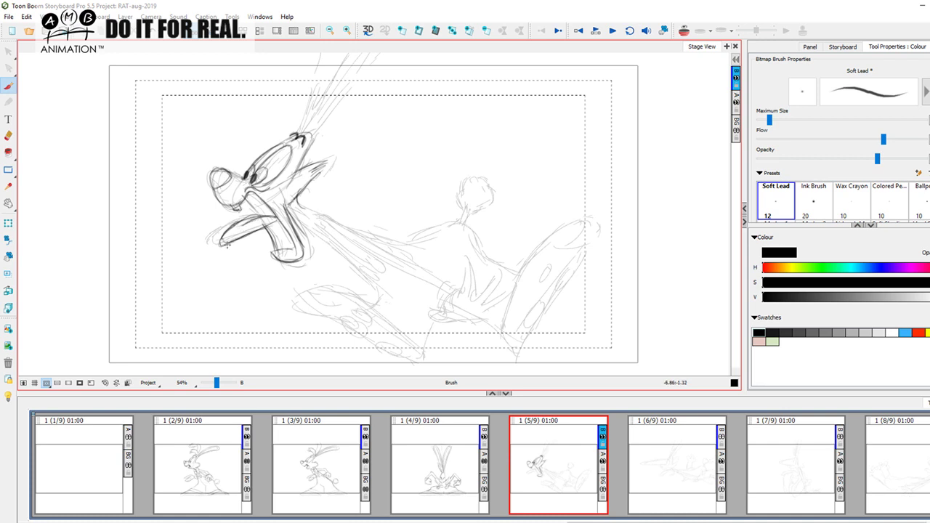
{"action": "mouse_move", "coordinate": [219, 245]}
{"action": "left_mouse_down"}
{"action": "mouse_move", "coordinate": [279, 219]}
{"action": "mouse_move", "coordinate": [223, 240]}
{"action": "left_mouse_up"}
{"action": "mouse_move", "coordinate": [247, 193]}
{"action": "left_mouse_down"}
{"action": "mouse_move", "coordinate": [268, 213]}
{"action": "mouse_move", "coordinate": [279, 207]}
{"action": "mouse_move", "coordinate": [296, 254]}
{"action": "mouse_move", "coordinate": [298, 234]}
{"action": "left_mouse_up"}
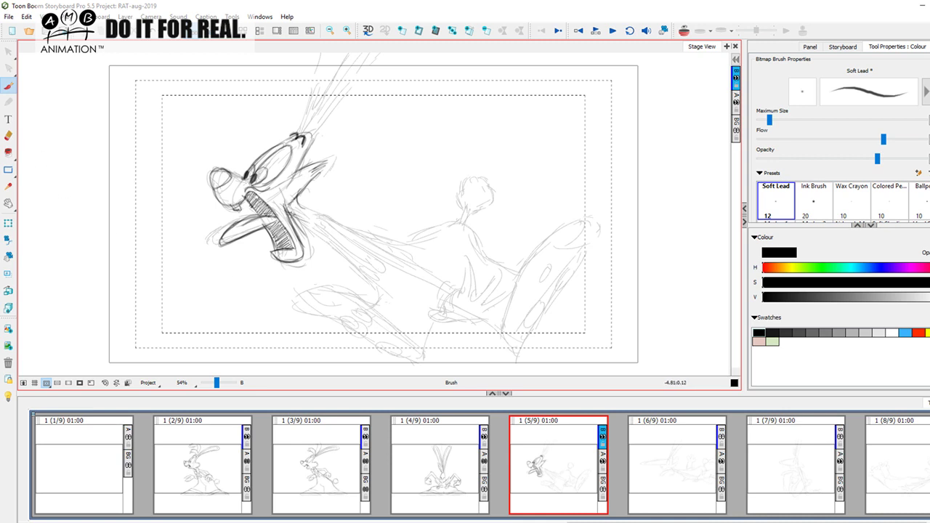
{"action": "mouse_move", "coordinate": [294, 209]}
{"action": "left_mouse_down"}
{"action": "mouse_move", "coordinate": [324, 231]}
{"action": "mouse_move", "coordinate": [297, 243]}
{"action": "left_mouse_up"}
Compare the new head in panel 5 with the rabbit drawings in the earlier panels
{"action": "key", "text": "f"}
{"action": "key", "text": "g"}
{"action": "key", "text": "f"}
{"action": "key", "text": "g"}
{"action": "key", "text": "Left"}
{"action": "key", "text": "Right"}
{"action": "left_click", "coordinate": [215, 474]}
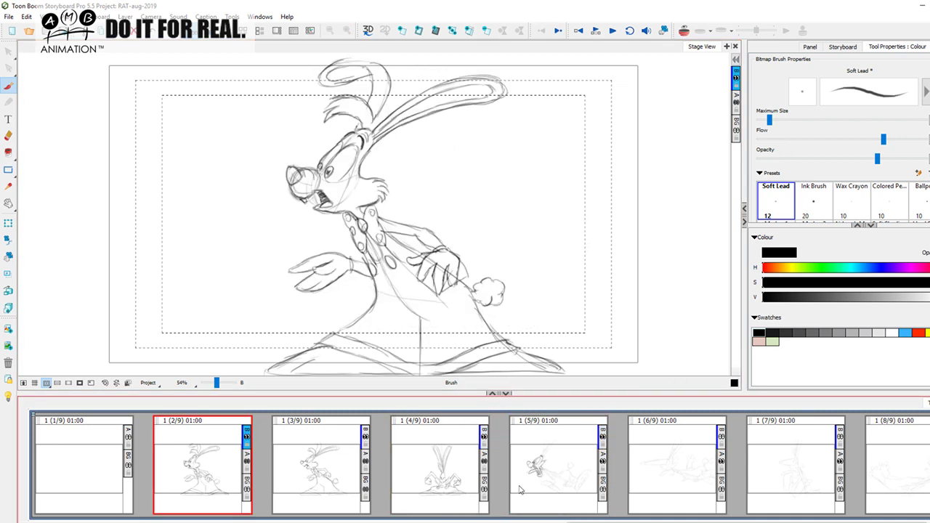
Flip repeatedly between panel 5 and panels 2 to 4 to check how the new head fits the sequence
{"action": "left_click", "coordinate": [560, 480]}
{"action": "left_click", "coordinate": [222, 465]}
{"action": "left_click", "coordinate": [554, 472]}
{"action": "left_click", "coordinate": [220, 463]}
{"action": "left_click", "coordinate": [545, 458]}
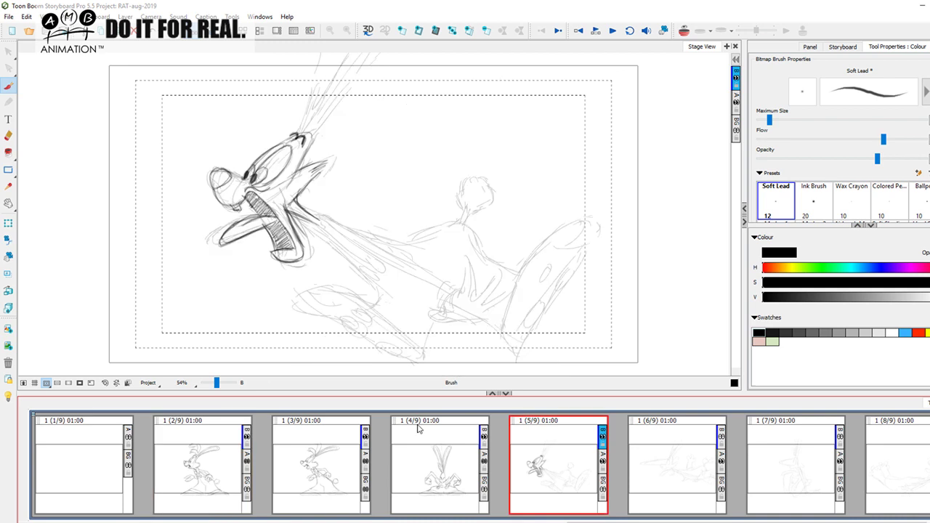
{"action": "left_click", "coordinate": [217, 477]}
{"action": "left_click", "coordinate": [532, 458]}
{"action": "left_click", "coordinate": [222, 462]}
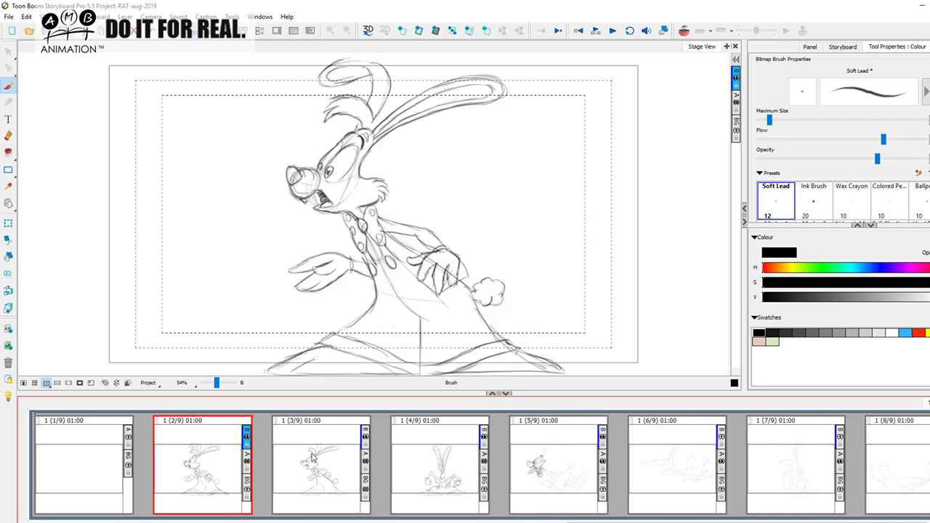
{"action": "left_click", "coordinate": [319, 457]}
{"action": "left_click", "coordinate": [436, 454]}
{"action": "left_click", "coordinate": [554, 451]}
{"action": "left_click", "coordinate": [215, 459]}
{"action": "left_click", "coordinate": [324, 465]}
{"action": "left_click", "coordinate": [454, 469]}
{"action": "left_click", "coordinate": [545, 454]}
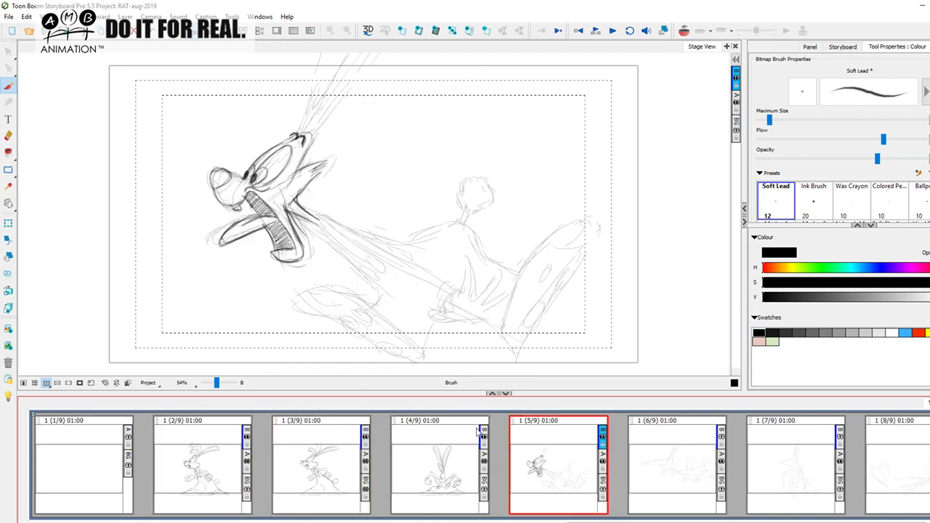
Draw the first long lines of the ears streaking up from the top of the head in panel 5
{"action": "key", "text": "space"}
{"action": "left_click_drag", "start_coordinate": [339, 142], "coordinate": [321, 173]}
{"action": "key", "text": "Left"}
{"action": "key", "text": "Right"}
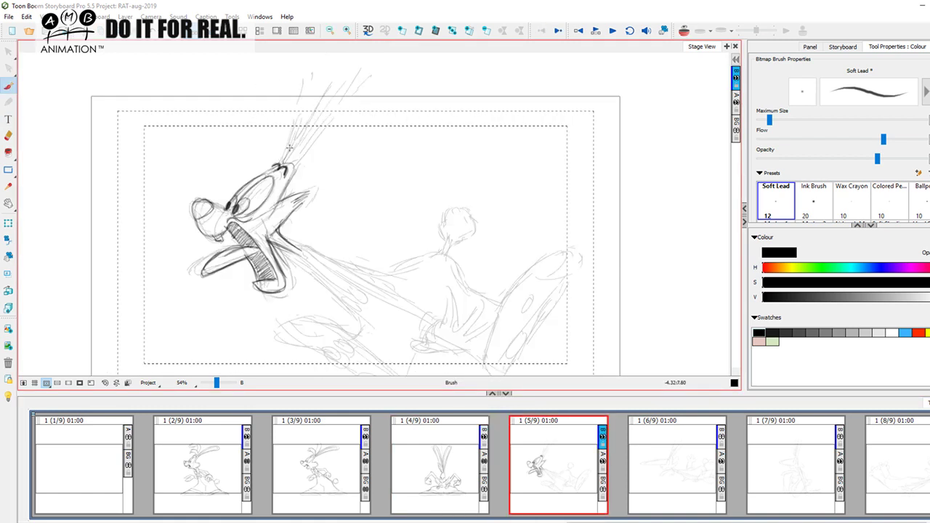
{"action": "mouse_move", "coordinate": [284, 161]}
{"action": "left_mouse_down"}
{"action": "mouse_move", "coordinate": [301, 111]}
{"action": "mouse_move", "coordinate": [321, 94]}
{"action": "left_mouse_up"}
{"action": "mouse_move", "coordinate": [290, 162]}
{"action": "left_mouse_down"}
{"action": "mouse_move", "coordinate": [330, 100]}
{"action": "mouse_move", "coordinate": [364, 77]}
{"action": "mouse_move", "coordinate": [313, 121]}
{"action": "mouse_move", "coordinate": [355, 70]}
{"action": "left_mouse_up"}
{"action": "key", "text": "Left"}
{"action": "key", "text": "Right"}
Add the outer edge and inner streak lines to the swept-up ears
{"action": "left_click_drag", "start_coordinate": [299, 158], "coordinate": [383, 67]}
{"action": "left_click_drag", "start_coordinate": [333, 101], "coordinate": [356, 64]}
{"action": "left_click_drag", "start_coordinate": [300, 113], "coordinate": [329, 62]}
{"action": "left_click_drag", "start_coordinate": [295, 159], "coordinate": [350, 76]}
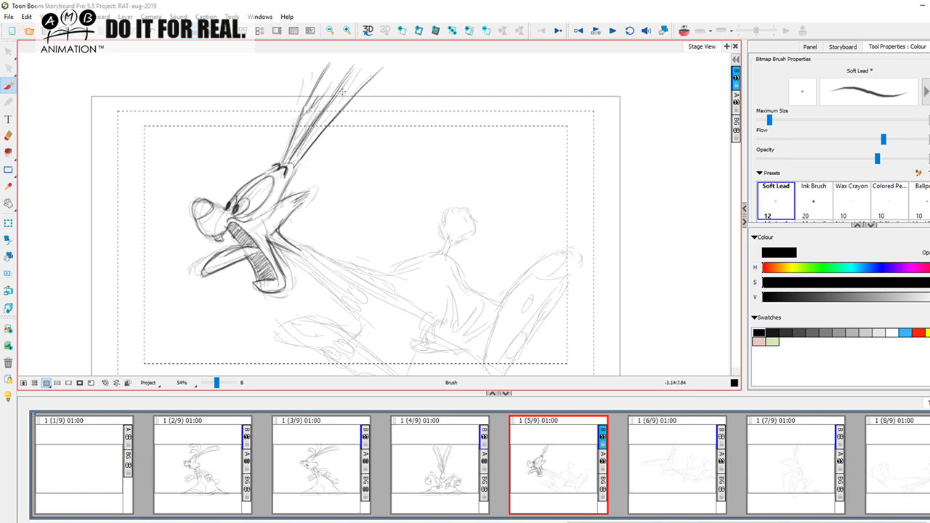
{"action": "left_click_drag", "start_coordinate": [295, 161], "coordinate": [362, 78]}
{"action": "mouse_move", "coordinate": [317, 134]}
{"action": "left_mouse_down"}
{"action": "mouse_move", "coordinate": [347, 93]}
{"action": "mouse_move", "coordinate": [340, 74]}
{"action": "left_mouse_up"}
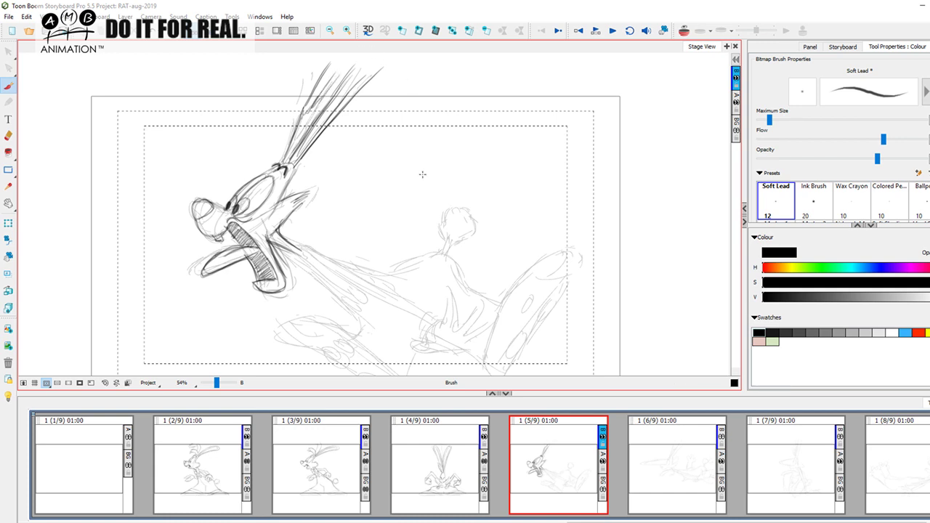
Draw the stretched upper body line from the neck over the raised rump to the rear foot
{"action": "scroll", "coordinate": [585, 259], "scroll_direction": "down", "scroll_amount": 3}
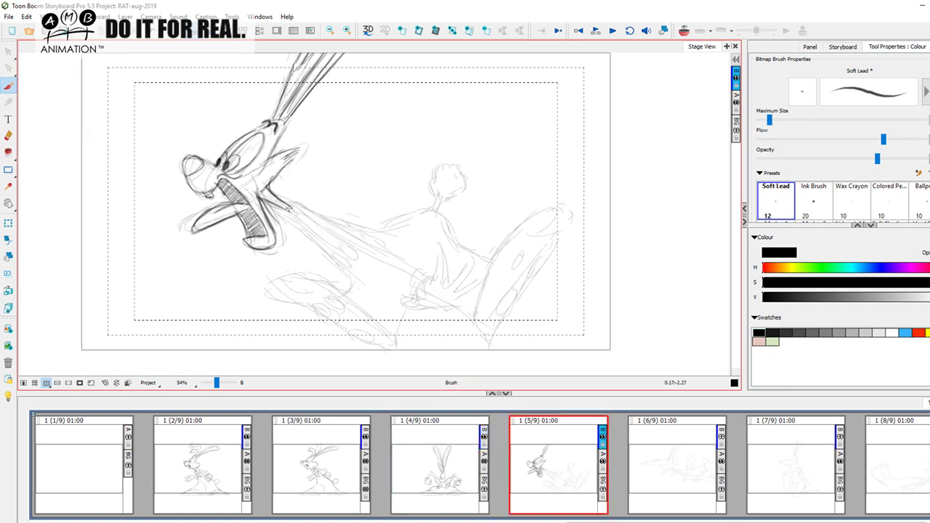
{"action": "mouse_move", "coordinate": [273, 199]}
{"action": "left_mouse_down"}
{"action": "mouse_move", "coordinate": [385, 231]}
{"action": "mouse_move", "coordinate": [357, 223]}
{"action": "mouse_move", "coordinate": [390, 233]}
{"action": "left_mouse_up"}
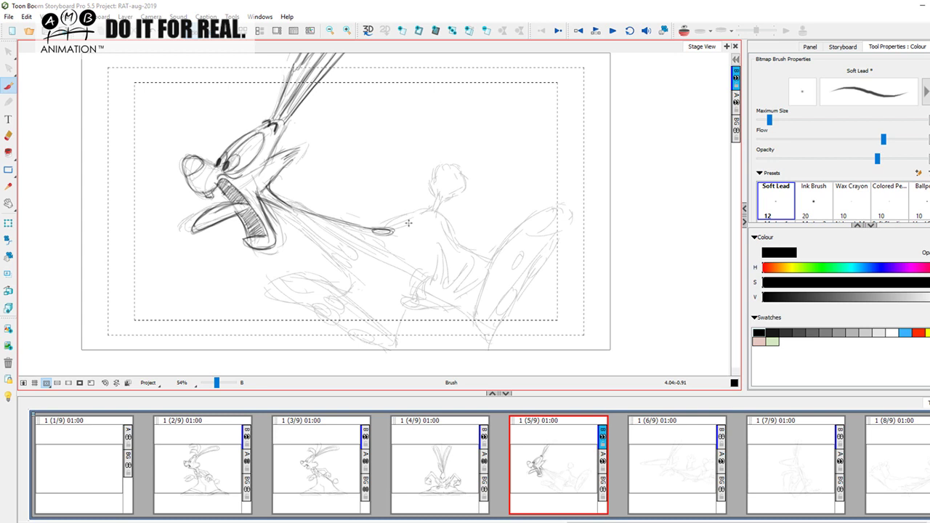
{"action": "mouse_move", "coordinate": [397, 222]}
{"action": "left_mouse_down"}
{"action": "mouse_move", "coordinate": [439, 204]}
{"action": "mouse_move", "coordinate": [445, 218]}
{"action": "left_mouse_up"}
{"action": "left_click_drag", "start_coordinate": [388, 234], "coordinate": [517, 265]}
{"action": "left_click_drag", "start_coordinate": [452, 230], "coordinate": [501, 263]}
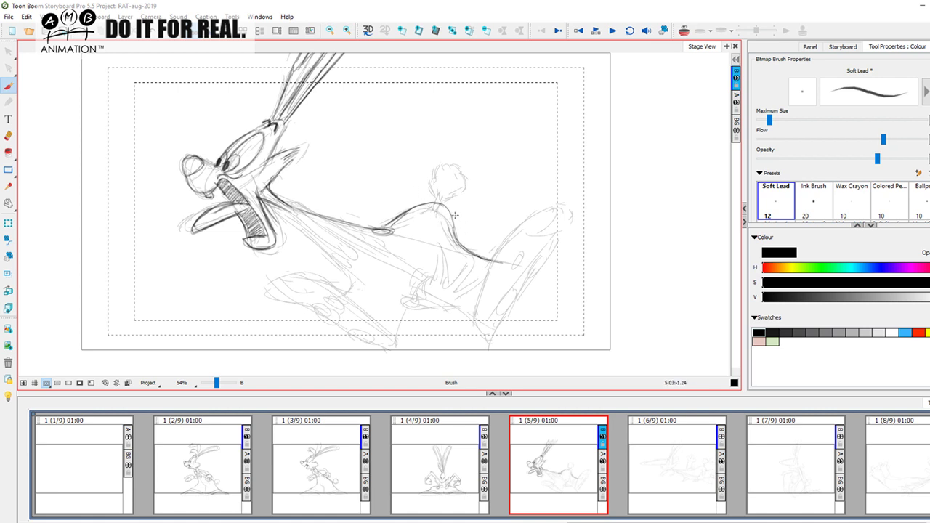
Compare the stretched body line in panel 5 with the neighbouring panel
{"action": "key", "text": "Left"}
{"action": "key", "text": "Right"}
{"action": "key", "text": "Left"}
{"action": "key", "text": "Right"}
{"action": "key", "text": "Left"}
{"action": "key", "text": "Right"}
{"action": "key", "text": "Left"}
{"action": "key", "text": "Right"}
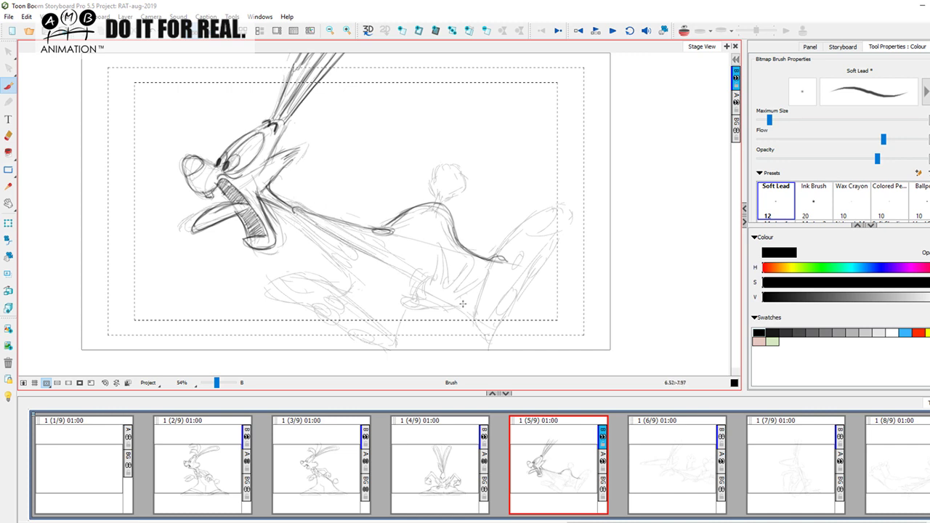
Draw the leg line down to the rear heel and the trailing arm with its spread-fingered hand
{"action": "left_click_drag", "start_coordinate": [298, 213], "coordinate": [479, 327]}
{"action": "left_click_drag", "start_coordinate": [446, 298], "coordinate": [485, 339]}
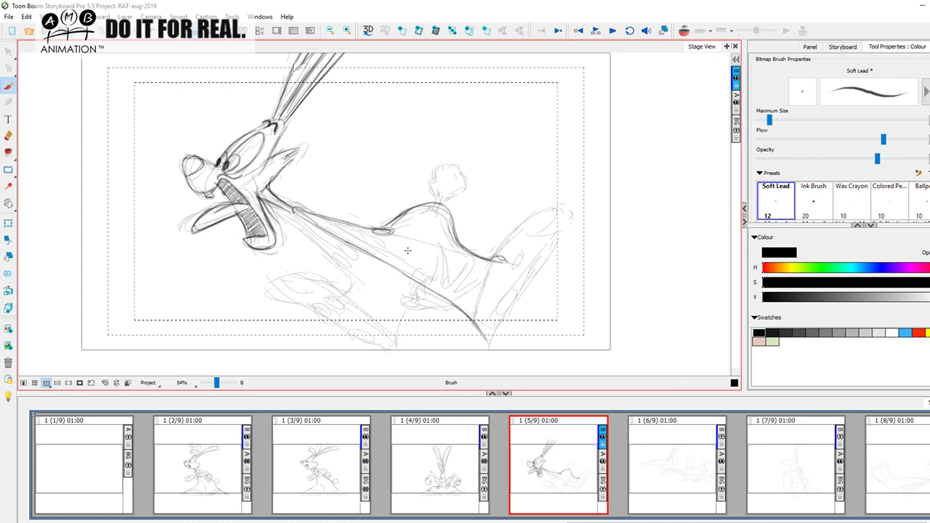
{"action": "mouse_move", "coordinate": [295, 209]}
{"action": "left_mouse_down"}
{"action": "mouse_move", "coordinate": [386, 253]}
{"action": "mouse_move", "coordinate": [403, 272]}
{"action": "mouse_move", "coordinate": [404, 263]}
{"action": "mouse_move", "coordinate": [421, 270]}
{"action": "mouse_move", "coordinate": [386, 251]}
{"action": "mouse_move", "coordinate": [433, 277]}
{"action": "left_mouse_up"}
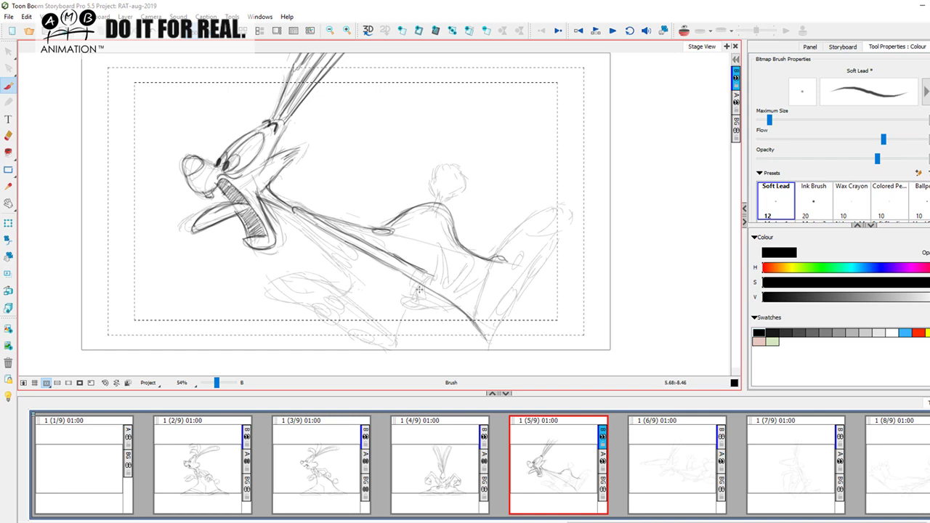
{"action": "mouse_move", "coordinate": [427, 275]}
{"action": "left_mouse_down"}
{"action": "mouse_move", "coordinate": [437, 280]}
{"action": "mouse_move", "coordinate": [438, 244]}
{"action": "mouse_move", "coordinate": [446, 281]}
{"action": "mouse_move", "coordinate": [465, 263]}
{"action": "mouse_move", "coordinate": [456, 287]}
{"action": "mouse_move", "coordinate": [488, 275]}
{"action": "mouse_move", "coordinate": [446, 302]}
{"action": "left_mouse_up"}
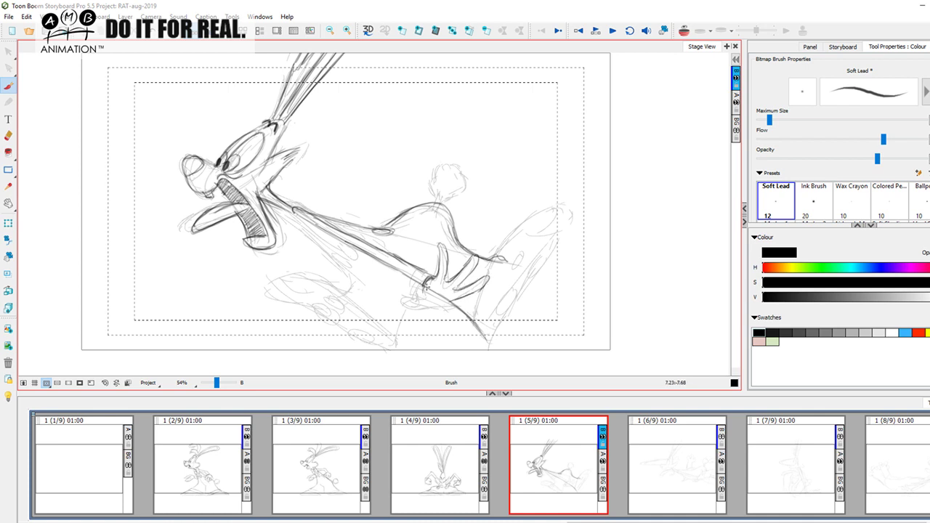
{"action": "mouse_move", "coordinate": [421, 291]}
{"action": "left_mouse_down"}
{"action": "mouse_move", "coordinate": [401, 300]}
{"action": "mouse_move", "coordinate": [433, 305]}
{"action": "left_mouse_up"}
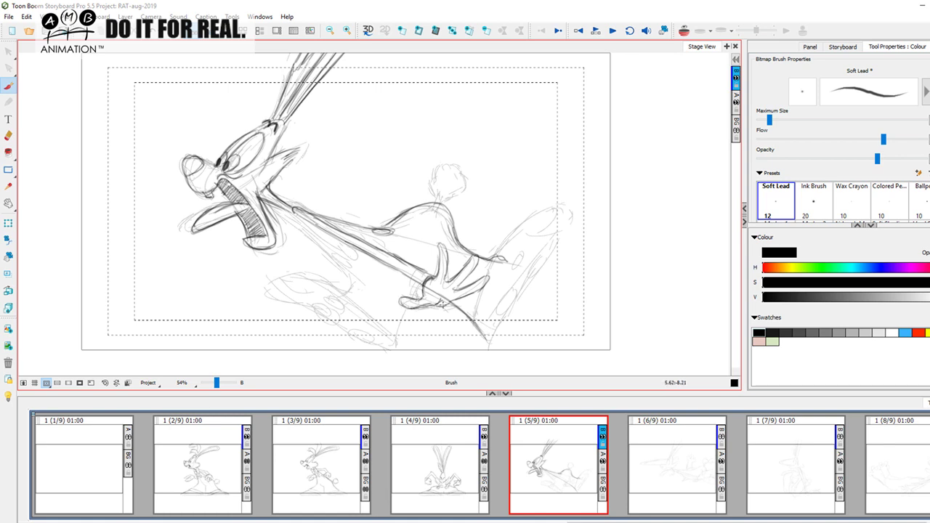
Flip between panel 5 and its neighbour to check the new arm and hand
{"action": "key", "text": "a"}
{"action": "key", "text": "s"}
{"action": "key", "text": "a"}
{"action": "key", "text": "s"}
{"action": "key", "text": "a"}
{"action": "key", "text": "s"}
{"action": "key", "text": "a"}
{"action": "key", "text": "s"}
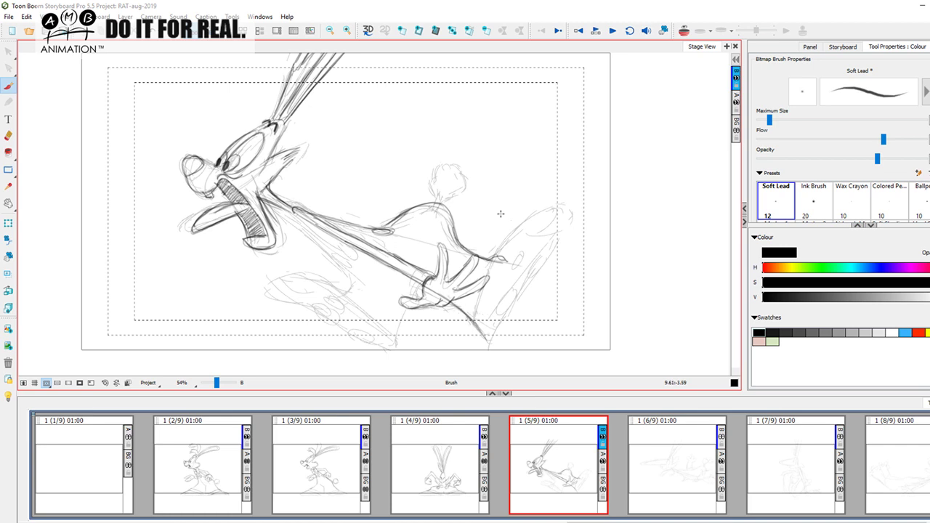
Draw the short leg line below the hand and the chest line slanting down from the neck to the front leg
{"action": "left_click_drag", "start_coordinate": [420, 290], "coordinate": [396, 337]}
{"action": "left_click_drag", "start_coordinate": [295, 216], "coordinate": [348, 266]}
{"action": "left_click_drag", "start_coordinate": [313, 233], "coordinate": [363, 281]}
{"action": "key", "text": "f"}
{"action": "key", "text": "g"}
{"action": "key", "text": "f"}
{"action": "key", "text": "Right"}
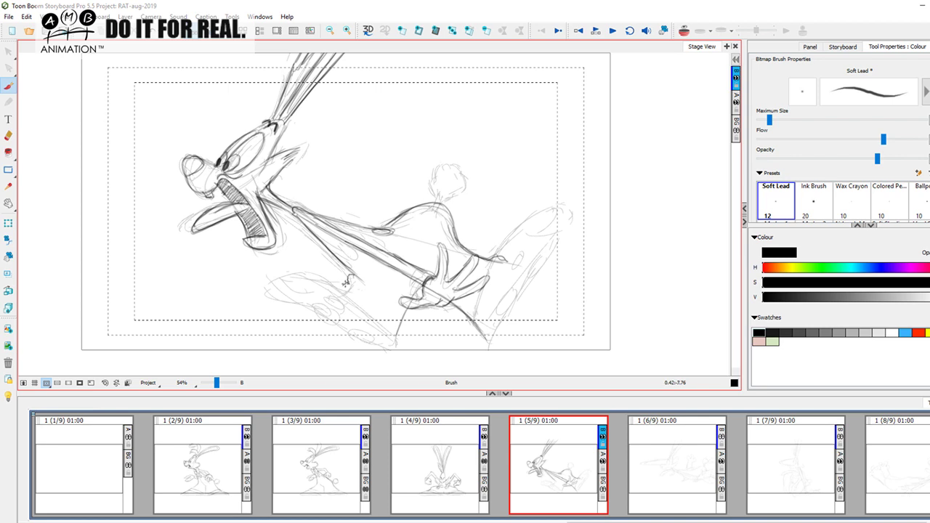
Draw the top edge of the front foot and add oval spots along the chest
{"action": "left_click_drag", "start_coordinate": [346, 293], "coordinate": [397, 343]}
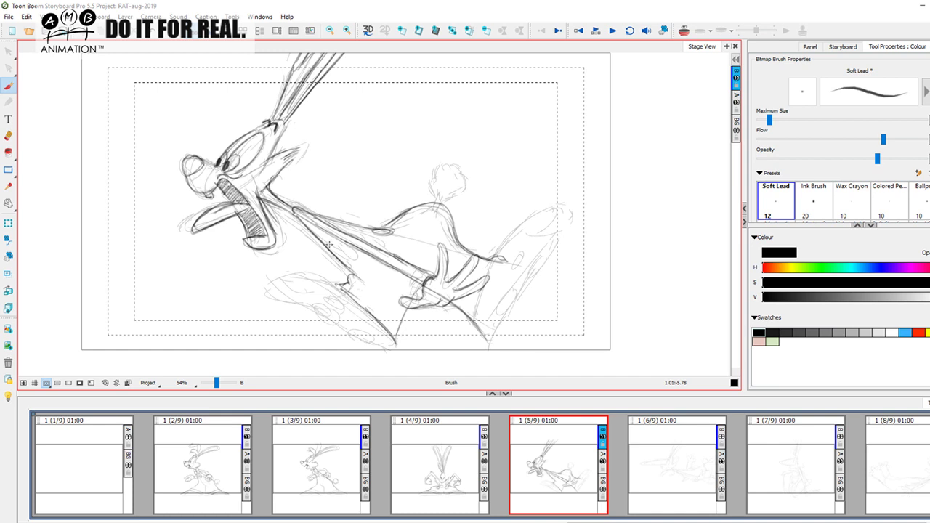
{"action": "mouse_move", "coordinate": [355, 258]}
{"action": "left_mouse_down"}
{"action": "mouse_move", "coordinate": [346, 250]}
{"action": "mouse_move", "coordinate": [359, 260]}
{"action": "mouse_move", "coordinate": [351, 256]}
{"action": "left_mouse_up"}
{"action": "left_click_drag", "start_coordinate": [303, 218], "coordinate": [329, 248]}
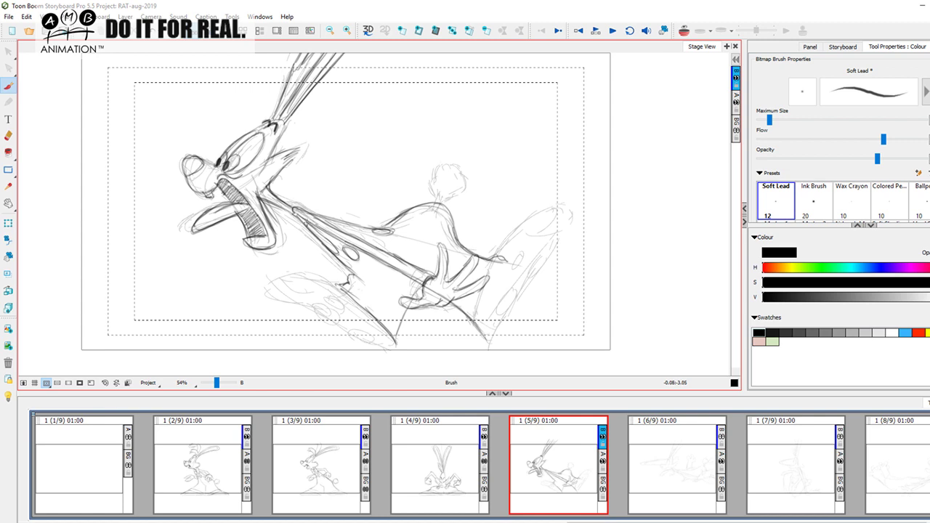
{"action": "key", "text": "Left"}
{"action": "key", "text": "Right"}
Outline the raised rear foot with its rounded toe and check it against the neighbouring panel
{"action": "mouse_move", "coordinate": [480, 310]}
{"action": "left_mouse_down"}
{"action": "mouse_move", "coordinate": [475, 328]}
{"action": "mouse_move", "coordinate": [488, 276]}
{"action": "mouse_move", "coordinate": [520, 222]}
{"action": "left_mouse_up"}
{"action": "left_click_drag", "start_coordinate": [420, 199], "coordinate": [558, 210]}
{"action": "mouse_move", "coordinate": [512, 237]}
{"action": "left_mouse_down"}
{"action": "mouse_move", "coordinate": [555, 212]}
{"action": "mouse_move", "coordinate": [567, 228]}
{"action": "mouse_move", "coordinate": [527, 229]}
{"action": "mouse_move", "coordinate": [566, 233]}
{"action": "mouse_move", "coordinate": [523, 233]}
{"action": "mouse_move", "coordinate": [569, 234]}
{"action": "mouse_move", "coordinate": [531, 217]}
{"action": "mouse_move", "coordinate": [549, 217]}
{"action": "mouse_move", "coordinate": [538, 233]}
{"action": "mouse_move", "coordinate": [562, 215]}
{"action": "mouse_move", "coordinate": [549, 237]}
{"action": "mouse_move", "coordinate": [567, 220]}
{"action": "mouse_move", "coordinate": [484, 342]}
{"action": "mouse_move", "coordinate": [485, 309]}
{"action": "mouse_move", "coordinate": [489, 345]}
{"action": "mouse_move", "coordinate": [521, 295]}
{"action": "mouse_move", "coordinate": [498, 342]}
{"action": "mouse_move", "coordinate": [511, 314]}
{"action": "left_mouse_up"}
{"action": "key", "text": "Left"}
{"action": "key", "text": "Right"}
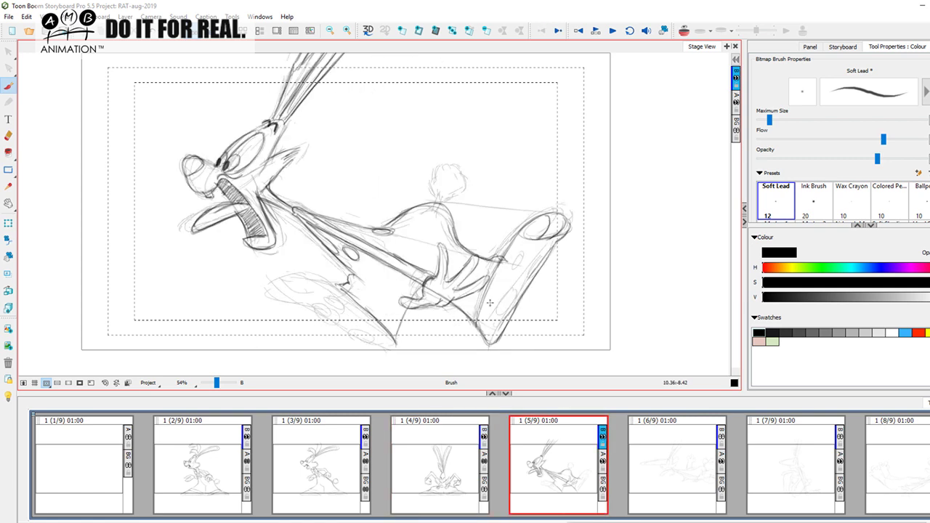
Reinforce the raised rear foot's outer edge and draw the oval spots on its sole
{"action": "mouse_move", "coordinate": [485, 336]}
{"action": "left_mouse_down"}
{"action": "mouse_move", "coordinate": [497, 280]}
{"action": "mouse_move", "coordinate": [485, 310]}
{"action": "mouse_move", "coordinate": [534, 223]}
{"action": "mouse_move", "coordinate": [521, 234]}
{"action": "mouse_move", "coordinate": [574, 231]}
{"action": "left_mouse_up"}
{"action": "mouse_move", "coordinate": [514, 271]}
{"action": "left_mouse_down"}
{"action": "mouse_move", "coordinate": [522, 257]}
{"action": "mouse_move", "coordinate": [514, 272]}
{"action": "mouse_move", "coordinate": [531, 272]}
{"action": "left_mouse_up"}
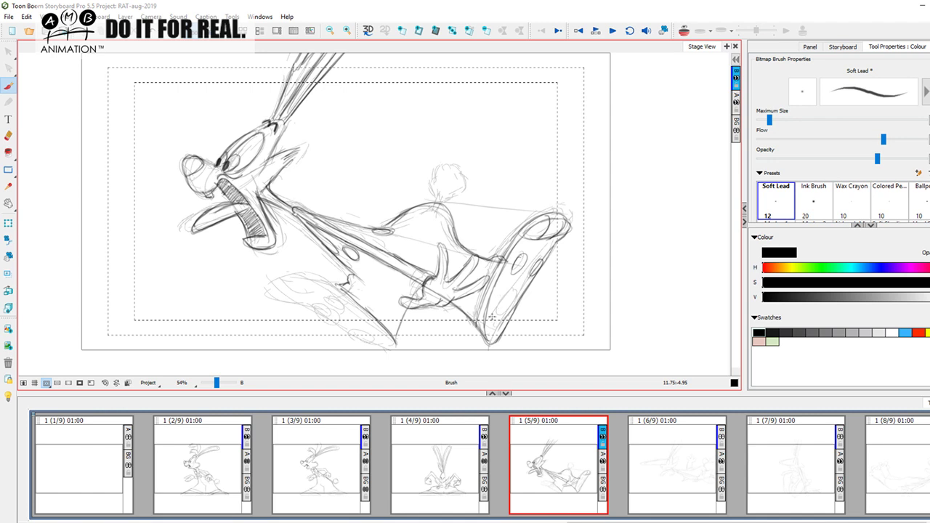
{"action": "key", "text": "f"}
{"action": "key", "text": "g"}
{"action": "key", "text": "f"}
{"action": "key", "text": "g"}
Undo the stray long stroke and draw the outline of the front foot from its rounded toe to the heel
{"action": "mouse_move", "coordinate": [185, 184]}
{"action": "left_mouse_down"}
{"action": "mouse_move", "coordinate": [377, 380]}
{"action": "mouse_move", "coordinate": [429, 263]}
{"action": "left_mouse_up"}
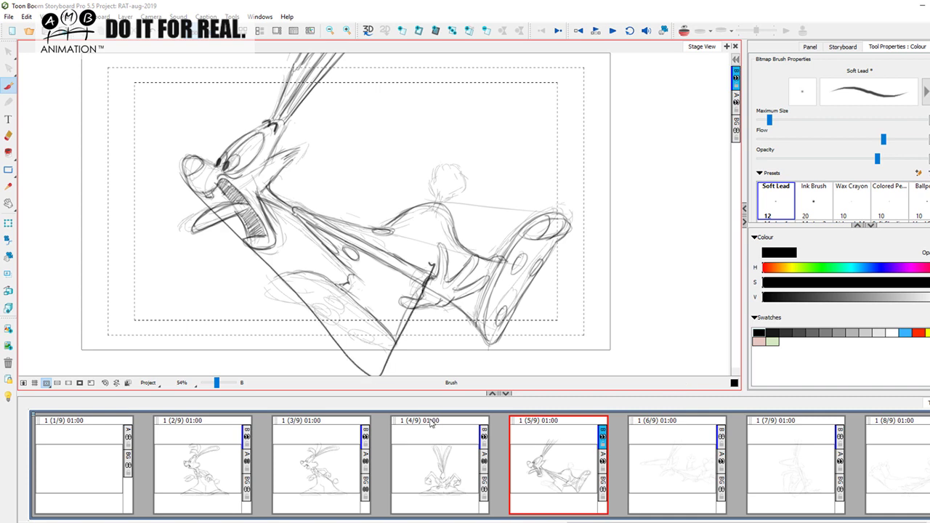
{"action": "key", "text": "ctrl+z"}
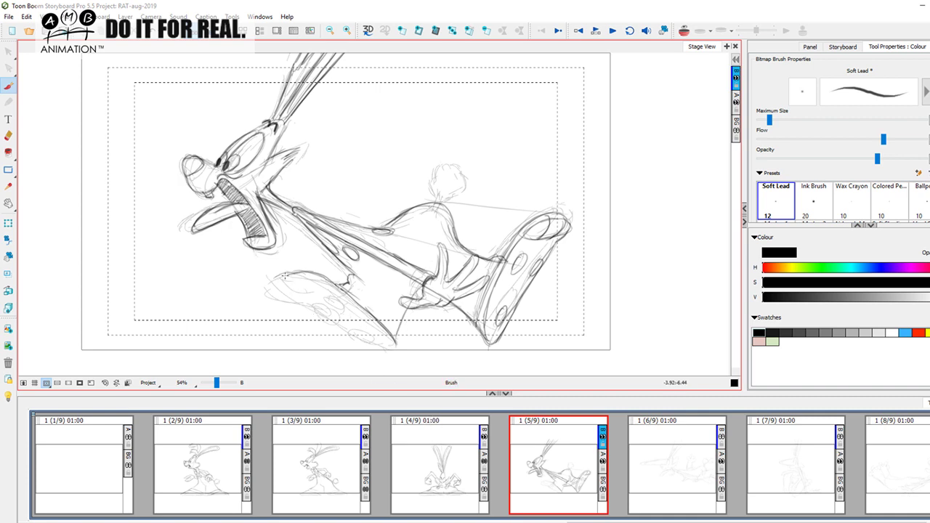
{"action": "mouse_move", "coordinate": [280, 277]}
{"action": "left_mouse_down"}
{"action": "mouse_move", "coordinate": [289, 299]}
{"action": "mouse_move", "coordinate": [341, 336]}
{"action": "mouse_move", "coordinate": [362, 347]}
{"action": "mouse_move", "coordinate": [323, 319]}
{"action": "mouse_move", "coordinate": [391, 353]}
{"action": "mouse_move", "coordinate": [397, 346]}
{"action": "left_mouse_up"}
{"action": "key", "text": "f"}
{"action": "key", "text": "g"}
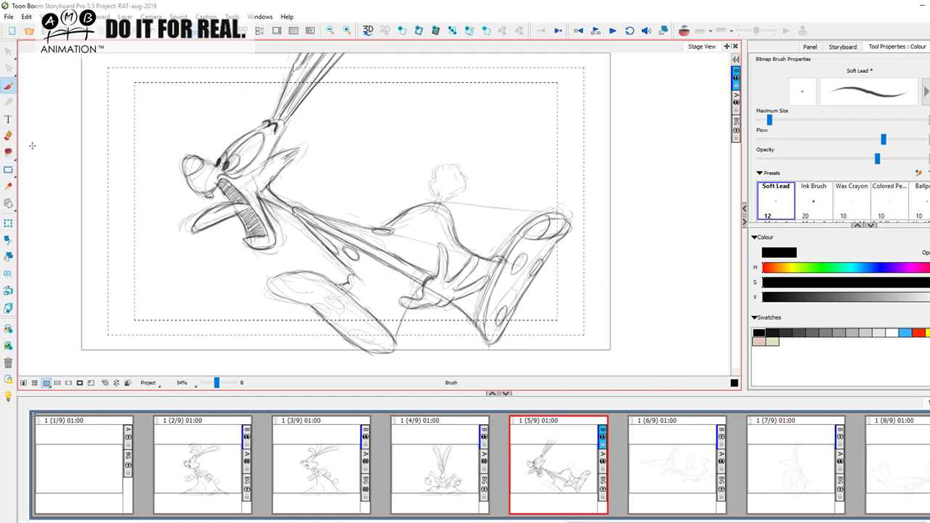
Erase the lower edge of the front foot and redraw it tighter down to the heel
{"action": "left_click_drag", "start_coordinate": [320, 325], "coordinate": [371, 355]}
{"action": "key", "text": "ctrl+z"}
{"action": "left_click", "coordinate": [9, 136]}
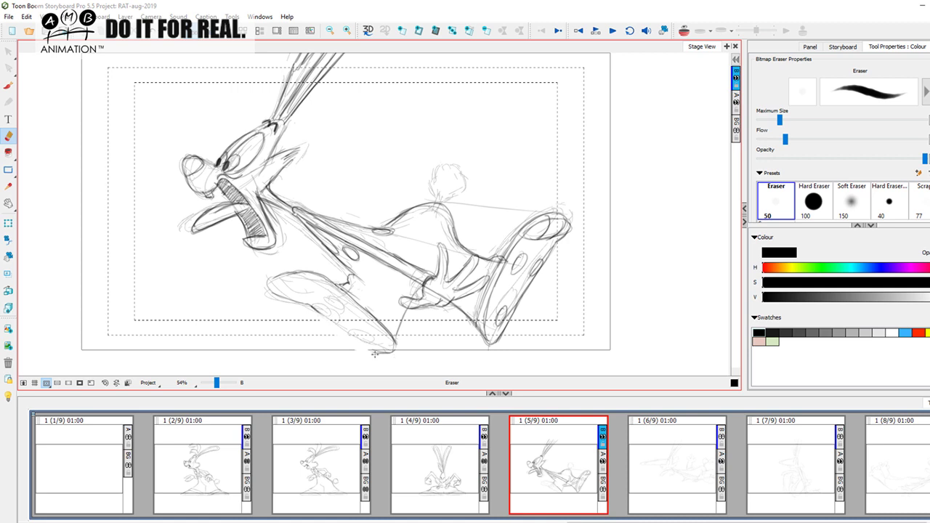
{"action": "key", "text": "alt+b"}
{"action": "left_click_drag", "start_coordinate": [319, 310], "coordinate": [393, 352]}
{"action": "key", "text": "Left"}
{"action": "key", "text": "Right"}
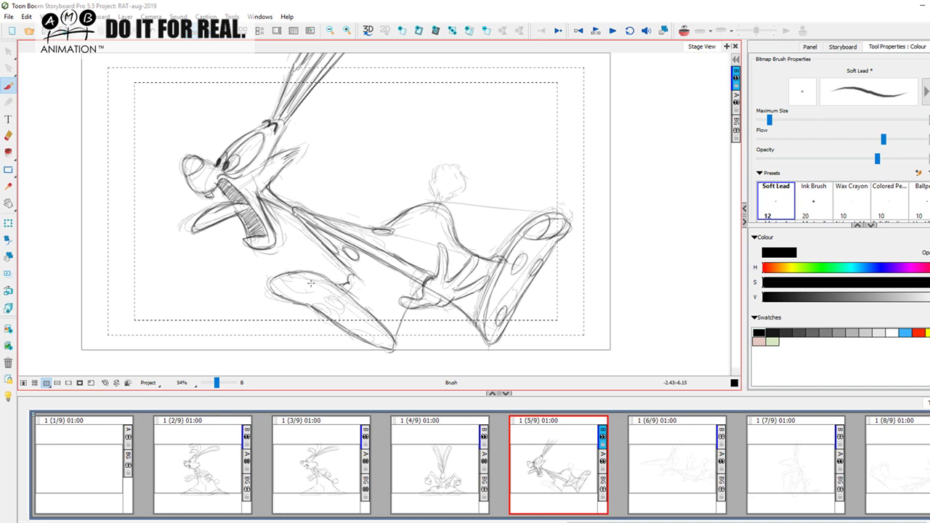
Strengthen the front foot's toe and draw the oval spots on its surface
{"action": "left_click_drag", "start_coordinate": [275, 279], "coordinate": [314, 298]}
{"action": "mouse_move", "coordinate": [334, 298]}
{"action": "left_mouse_down"}
{"action": "mouse_move", "coordinate": [341, 308]}
{"action": "mouse_move", "coordinate": [330, 299]}
{"action": "left_mouse_up"}
{"action": "mouse_move", "coordinate": [372, 335]}
{"action": "left_mouse_down"}
{"action": "mouse_move", "coordinate": [361, 335]}
{"action": "mouse_move", "coordinate": [376, 338]}
{"action": "left_mouse_up"}
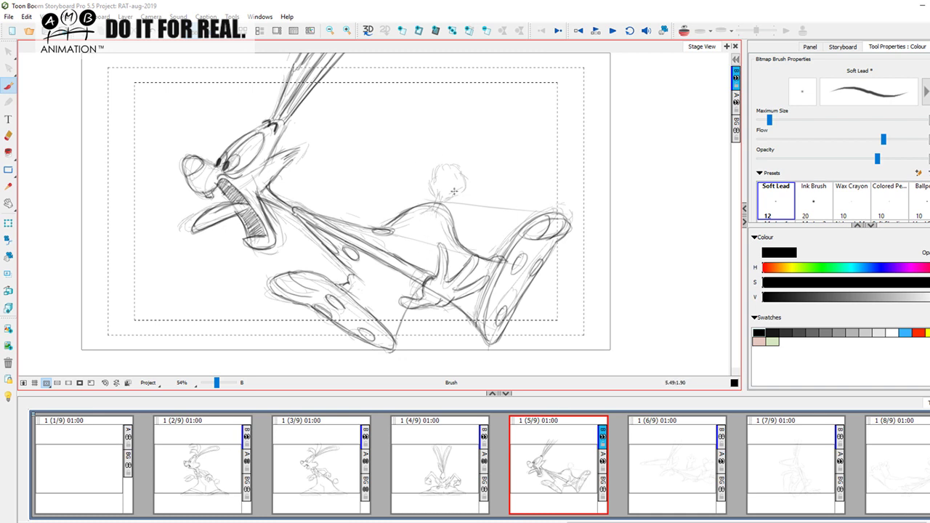
Draw the tail's short stem and fluffy round tuft above the rump
{"action": "mouse_move", "coordinate": [442, 200]}
{"action": "left_mouse_down"}
{"action": "mouse_move", "coordinate": [435, 174]}
{"action": "mouse_move", "coordinate": [469, 173]}
{"action": "mouse_move", "coordinate": [452, 190]}
{"action": "mouse_move", "coordinate": [434, 169]}
{"action": "left_mouse_up"}
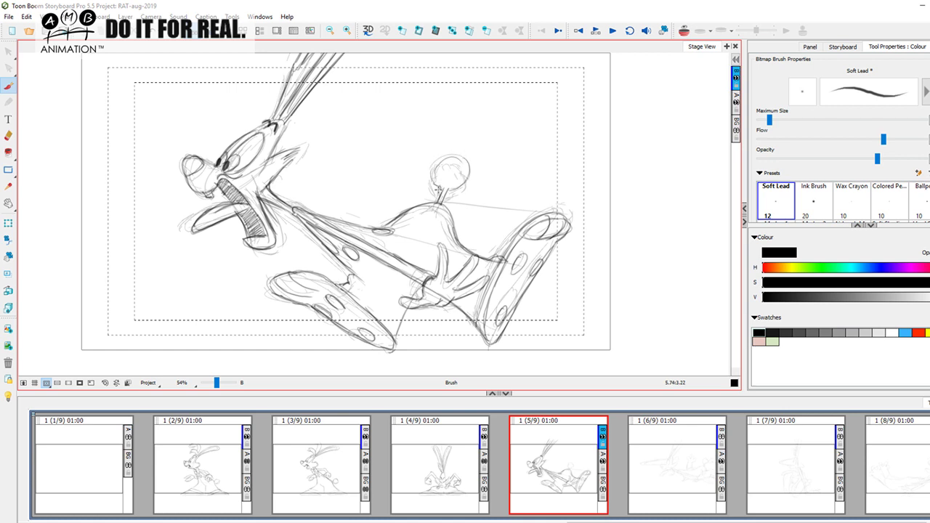
{"action": "mouse_move", "coordinate": [434, 176]}
{"action": "left_mouse_down"}
{"action": "mouse_move", "coordinate": [452, 154]}
{"action": "mouse_move", "coordinate": [469, 165]}
{"action": "mouse_move", "coordinate": [464, 175]}
{"action": "left_mouse_up"}
{"action": "key", "text": "a"}
{"action": "key", "text": "s"}
Review the finished pose in panel 5 against the drawings in panels 2 to 4
{"action": "left_click_drag", "start_coordinate": [217, 383], "coordinate": [215, 384]}
{"action": "left_click", "coordinate": [220, 476]}
{"action": "left_click", "coordinate": [338, 474]}
{"action": "left_click", "coordinate": [454, 472]}
{"action": "left_click", "coordinate": [515, 461]}
{"action": "left_click", "coordinate": [213, 471]}
{"action": "left_click", "coordinate": [342, 481]}
{"action": "left_click", "coordinate": [458, 468]}
{"action": "left_click", "coordinate": [560, 456]}
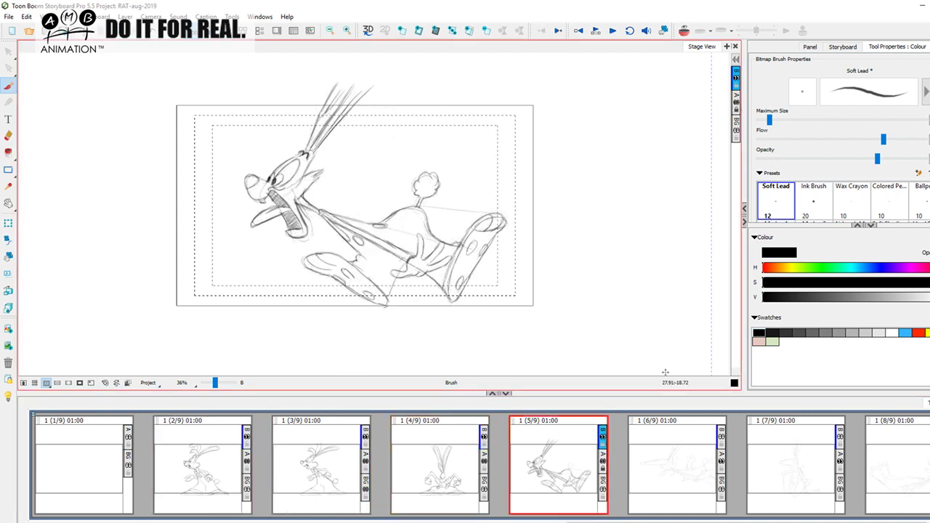
On layer A, sketch red construction lines from the nose to both feet and along the stretched body
{"action": "left_click", "coordinate": [737, 96]}
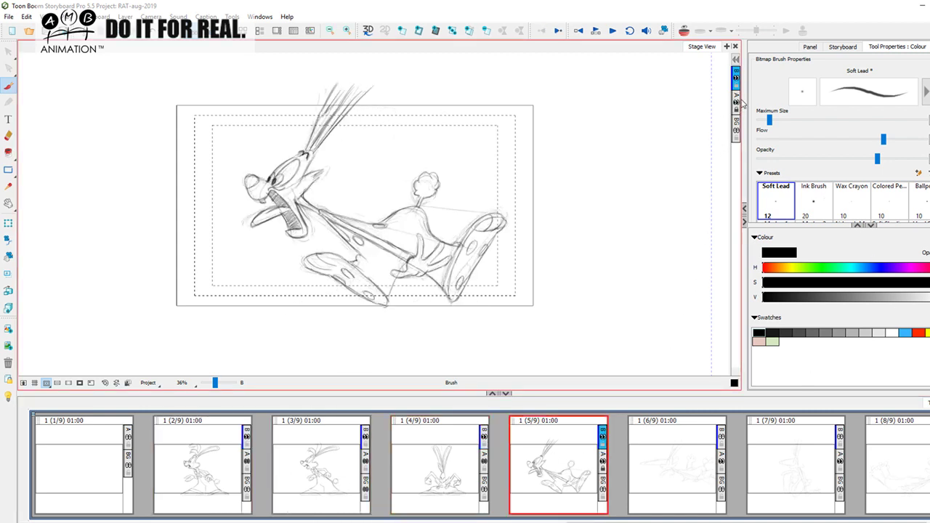
{"action": "left_click", "coordinate": [920, 332]}
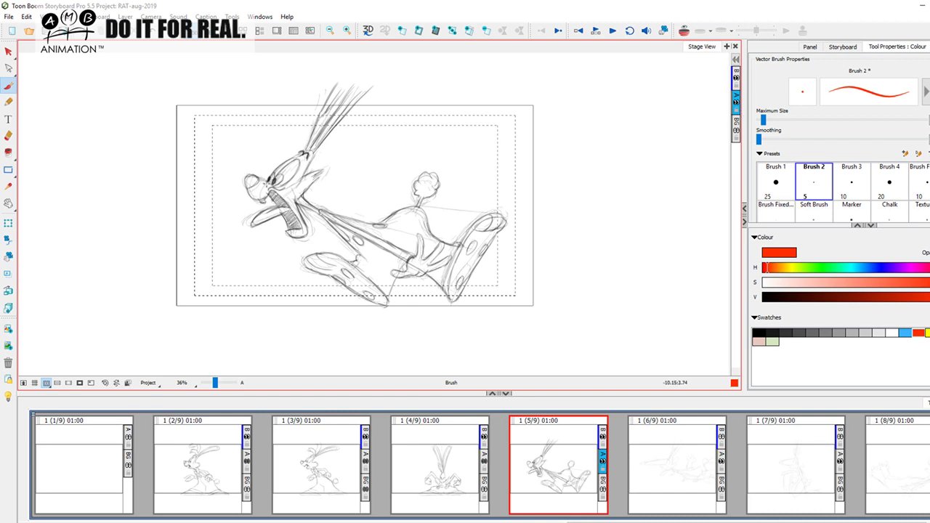
{"action": "mouse_move", "coordinate": [251, 183]}
{"action": "left_mouse_down"}
{"action": "mouse_move", "coordinate": [354, 262]}
{"action": "mouse_move", "coordinate": [260, 198]}
{"action": "mouse_move", "coordinate": [393, 316]}
{"action": "mouse_move", "coordinate": [431, 300]}
{"action": "mouse_move", "coordinate": [398, 317]}
{"action": "mouse_move", "coordinate": [421, 311]}
{"action": "mouse_move", "coordinate": [503, 223]}
{"action": "mouse_move", "coordinate": [277, 190]}
{"action": "left_mouse_up"}
{"action": "left_click_drag", "start_coordinate": [347, 194], "coordinate": [505, 226]}
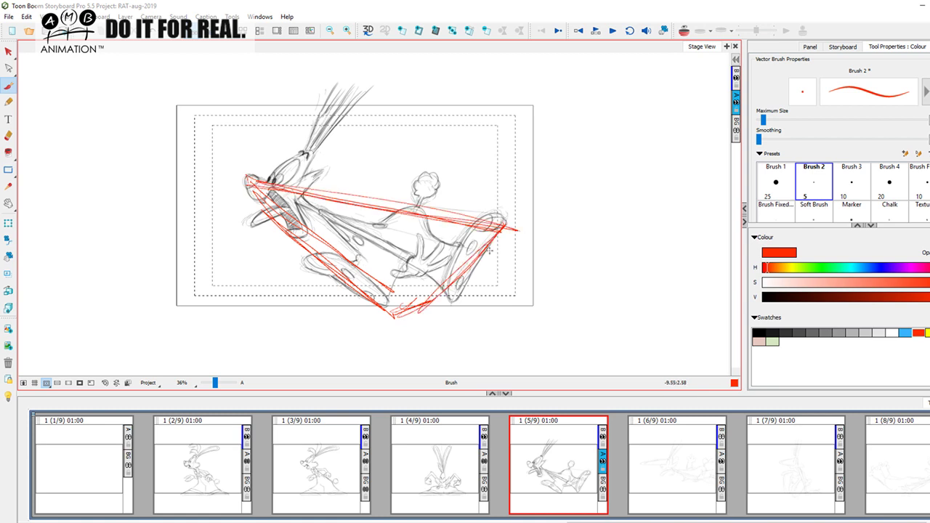
{"action": "mouse_move", "coordinate": [324, 216]}
{"action": "left_mouse_down"}
{"action": "mouse_move", "coordinate": [405, 325]}
{"action": "mouse_move", "coordinate": [485, 248]}
{"action": "mouse_move", "coordinate": [349, 222]}
{"action": "mouse_move", "coordinate": [461, 300]}
{"action": "mouse_move", "coordinate": [335, 222]}
{"action": "mouse_move", "coordinate": [466, 306]}
{"action": "mouse_move", "coordinate": [349, 222]}
{"action": "mouse_move", "coordinate": [251, 183]}
{"action": "mouse_move", "coordinate": [252, 174]}
{"action": "mouse_move", "coordinate": [247, 182]}
{"action": "mouse_move", "coordinate": [403, 320]}
{"action": "left_mouse_up"}
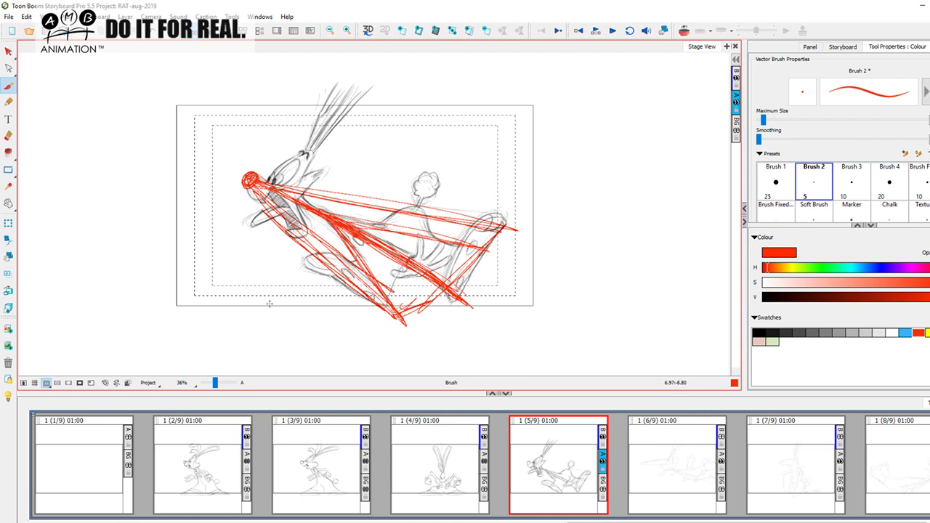
Move the red construction lines off the rabbit to the empty area at its lower left
{"action": "left_click", "coordinate": [8, 51]}
{"action": "mouse_move", "coordinate": [366, 238]}
{"action": "left_mouse_down"}
{"action": "mouse_move", "coordinate": [143, 250]}
{"action": "mouse_move", "coordinate": [142, 280]}
{"action": "mouse_move", "coordinate": [191, 308]}
{"action": "left_mouse_up"}
{"action": "left_click", "coordinate": [366, 334]}
{"action": "left_click", "coordinate": [8, 84]}
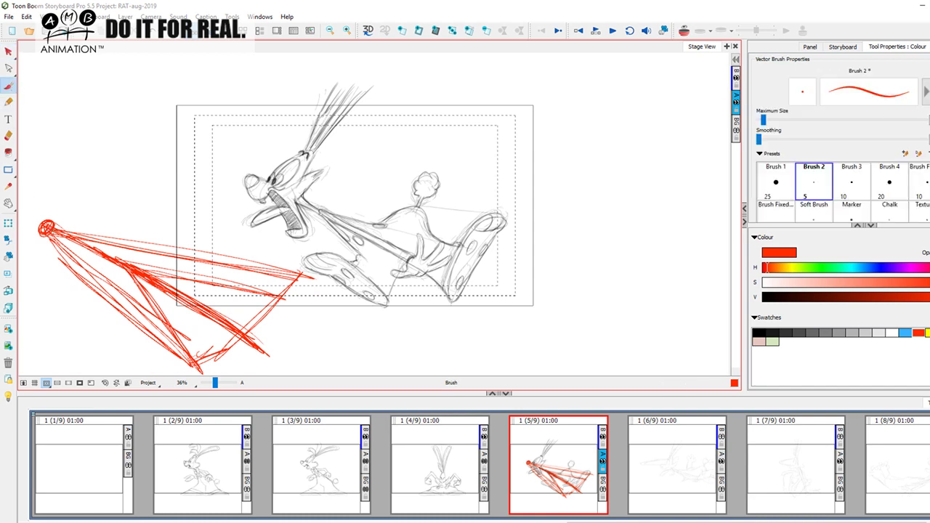
Reinforce the foot edge and central body line of the red shape and move it back over the rabbit
{"action": "left_click_drag", "start_coordinate": [211, 371], "coordinate": [295, 277]}
{"action": "left_click_drag", "start_coordinate": [288, 284], "coordinate": [211, 351]}
{"action": "mouse_move", "coordinate": [48, 220]}
{"action": "left_mouse_down"}
{"action": "mouse_move", "coordinate": [41, 225]}
{"action": "mouse_move", "coordinate": [262, 356]}
{"action": "left_mouse_up"}
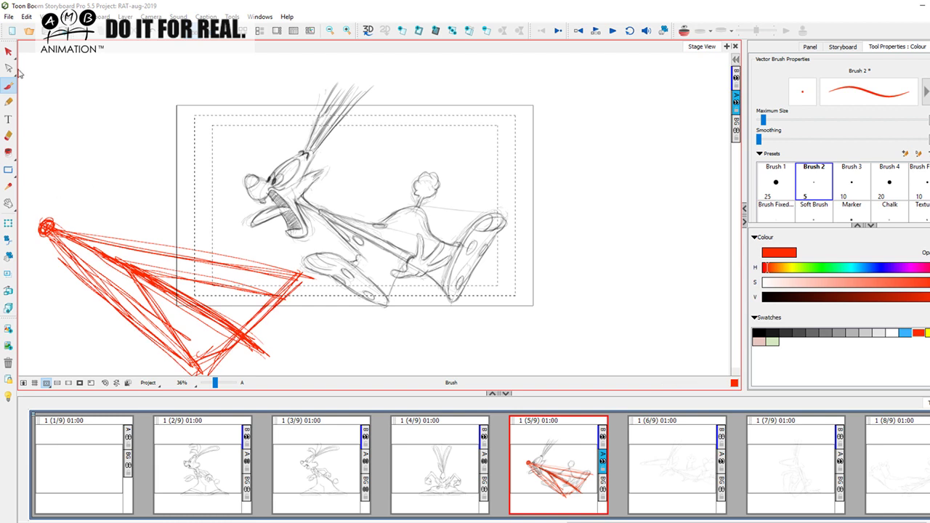
{"action": "key", "text": "alt+s"}
{"action": "left_click_drag", "start_coordinate": [198, 307], "coordinate": [400, 258]}
{"action": "left_click", "coordinate": [581, 273]}
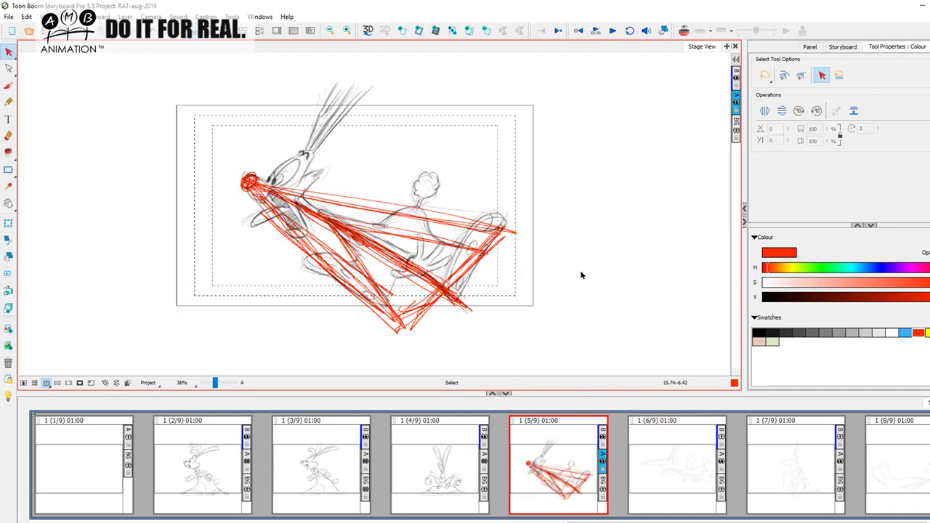
Delete the red construction lines covering the rabbit on layer A of panel 5
{"action": "left_click", "coordinate": [430, 309]}
{"action": "key", "text": "Delete"}
{"action": "key", "text": "alt+b"}
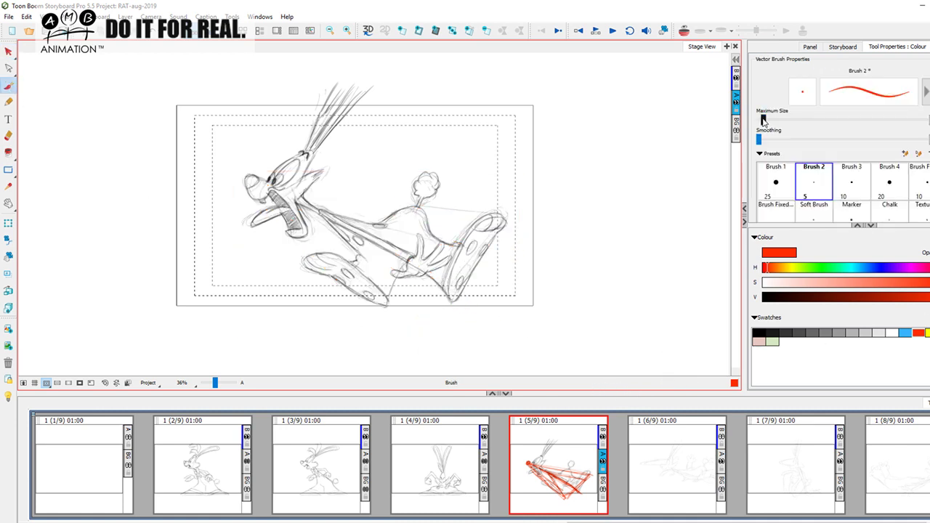
With a larger brush, draw bold red construction lines linking the rabbit's nose, feet, ears and head
{"action": "left_click_drag", "start_coordinate": [763, 120], "coordinate": [772, 120]}
{"action": "left_click_drag", "start_coordinate": [247, 179], "coordinate": [457, 295]}
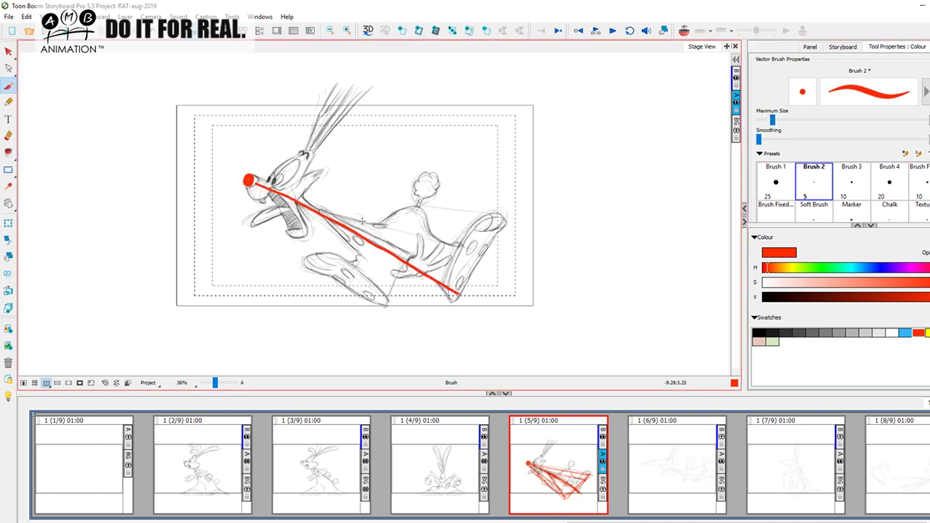
{"action": "left_click_drag", "start_coordinate": [247, 184], "coordinate": [390, 311]}
{"action": "left_click_drag", "start_coordinate": [249, 180], "coordinate": [512, 216]}
{"action": "left_click_drag", "start_coordinate": [354, 279], "coordinate": [422, 343]}
{"action": "left_click_drag", "start_coordinate": [508, 215], "coordinate": [411, 351]}
{"action": "left_click_drag", "start_coordinate": [342, 276], "coordinate": [412, 327]}
{"action": "left_click_drag", "start_coordinate": [309, 254], "coordinate": [527, 212]}
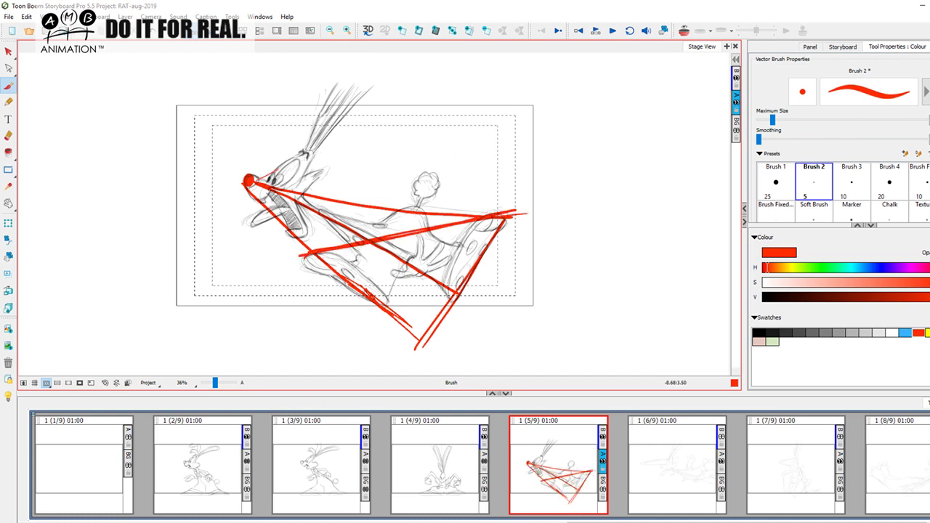
{"action": "mouse_move", "coordinate": [335, 78]}
{"action": "left_mouse_down"}
{"action": "mouse_move", "coordinate": [308, 150]}
{"action": "mouse_move", "coordinate": [328, 73]}
{"action": "left_mouse_up"}
{"action": "mouse_move", "coordinate": [296, 157]}
{"action": "left_mouse_down"}
{"action": "mouse_move", "coordinate": [253, 187]}
{"action": "mouse_move", "coordinate": [275, 174]}
{"action": "mouse_move", "coordinate": [290, 247]}
{"action": "left_mouse_up"}
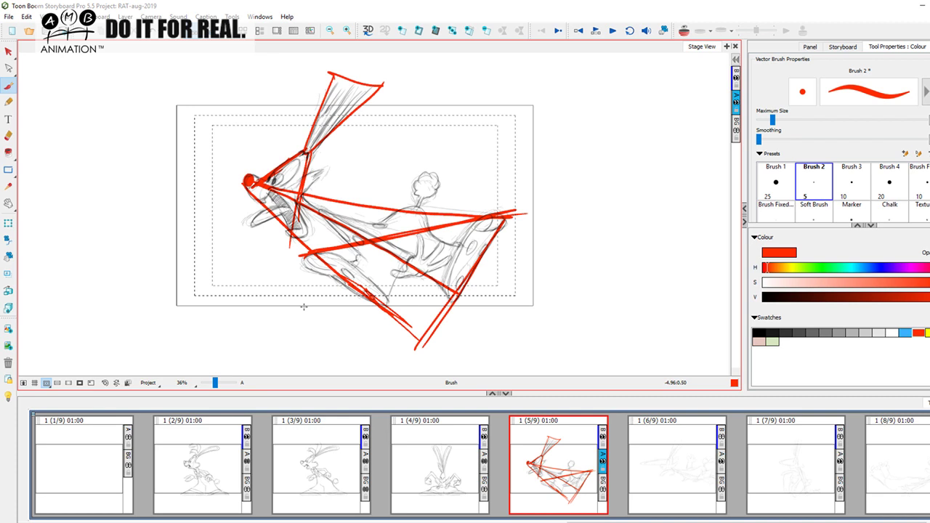
Move the bold red construction lines off the rabbit to its lower left, and delete them
{"action": "left_click", "coordinate": [8, 51]}
{"action": "mouse_move", "coordinate": [370, 243]}
{"action": "left_mouse_down"}
{"action": "mouse_move", "coordinate": [156, 321]}
{"action": "mouse_move", "coordinate": [187, 303]}
{"action": "left_mouse_up"}
{"action": "left_click", "coordinate": [343, 344]}
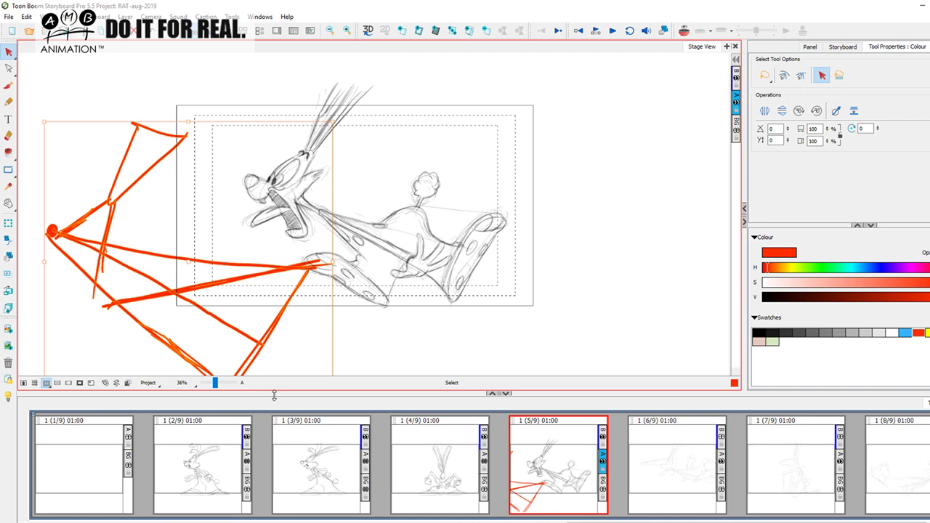
{"action": "key", "text": "Delete"}
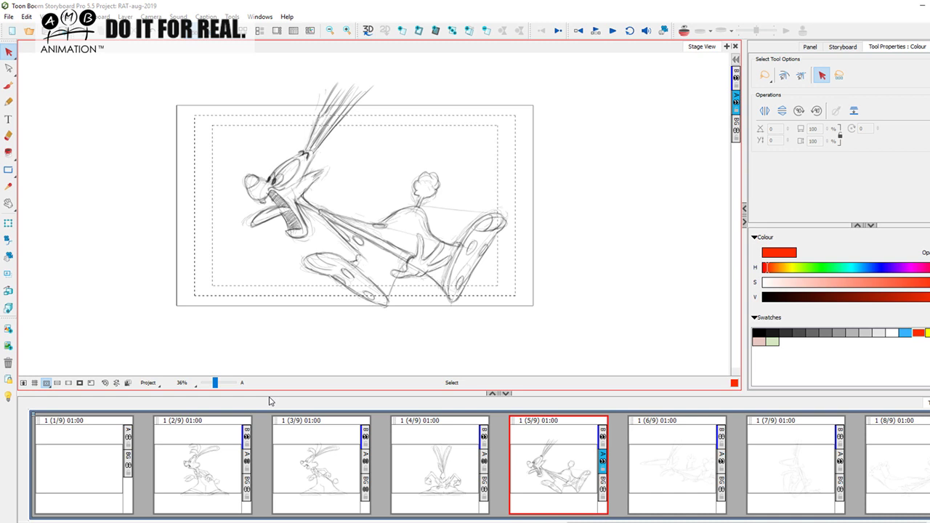
Review the poses in panels 2 to 5 in sequence, with layer B of panel 5 active
{"action": "left_click", "coordinate": [204, 460]}
{"action": "left_click", "coordinate": [312, 467]}
{"action": "left_click", "coordinate": [436, 468]}
{"action": "left_click", "coordinate": [544, 462]}
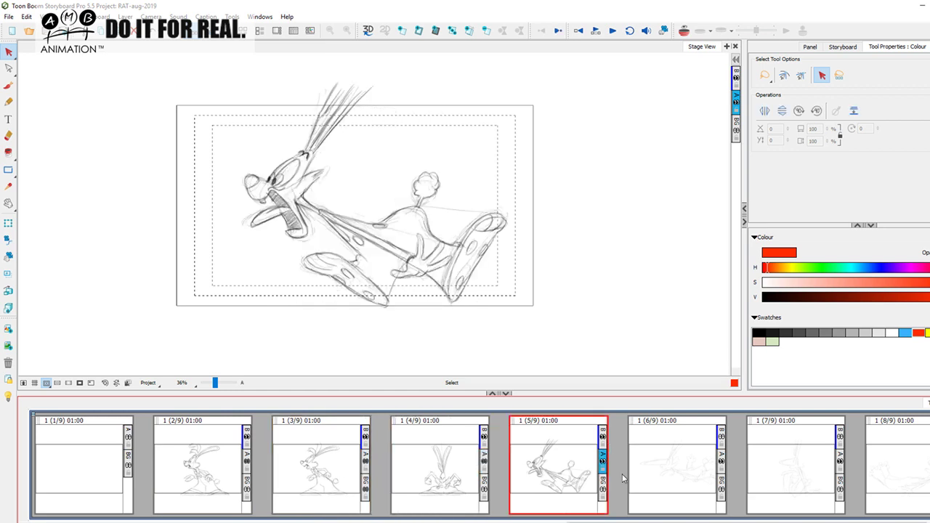
{"action": "left_click", "coordinate": [736, 71]}
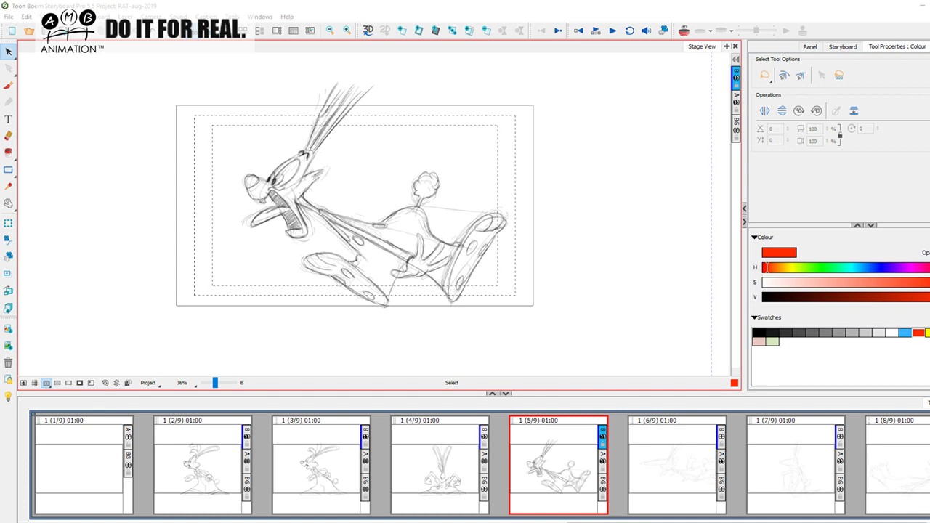
{"action": "left_click", "coordinate": [228, 471]}
{"action": "left_click", "coordinate": [331, 465]}
{"action": "left_click", "coordinate": [449, 459]}
{"action": "left_click", "coordinate": [563, 464]}
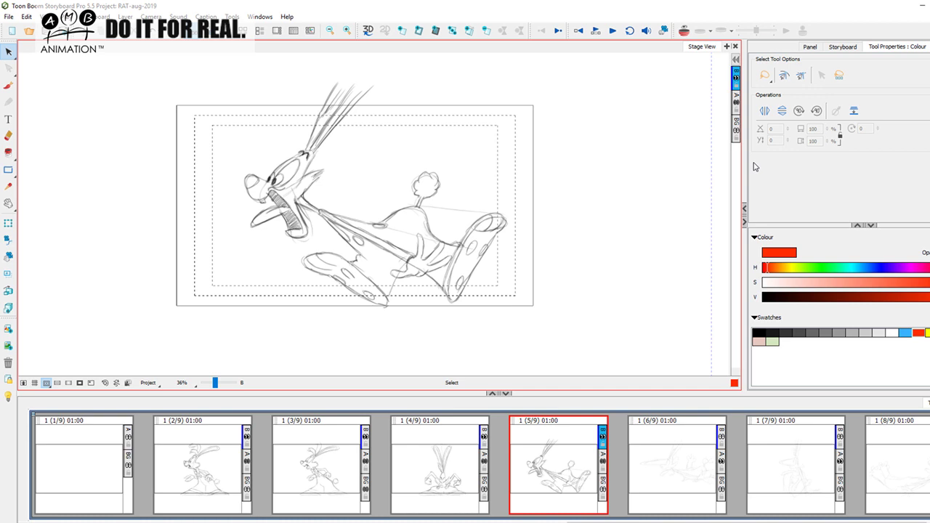
{"action": "left_click", "coordinate": [213, 474]}
{"action": "left_click", "coordinate": [331, 475]}
{"action": "left_click", "coordinate": [446, 480]}
{"action": "left_click", "coordinate": [560, 474]}
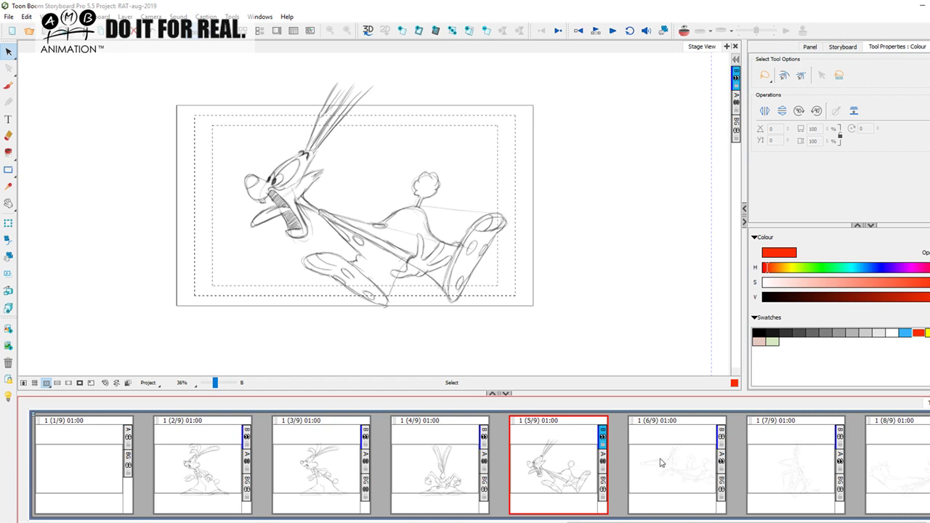
Review panels 2 to 5, open the rough in panel 6, and set the Soft Lead brush to black
{"action": "left_click", "coordinate": [9, 86]}
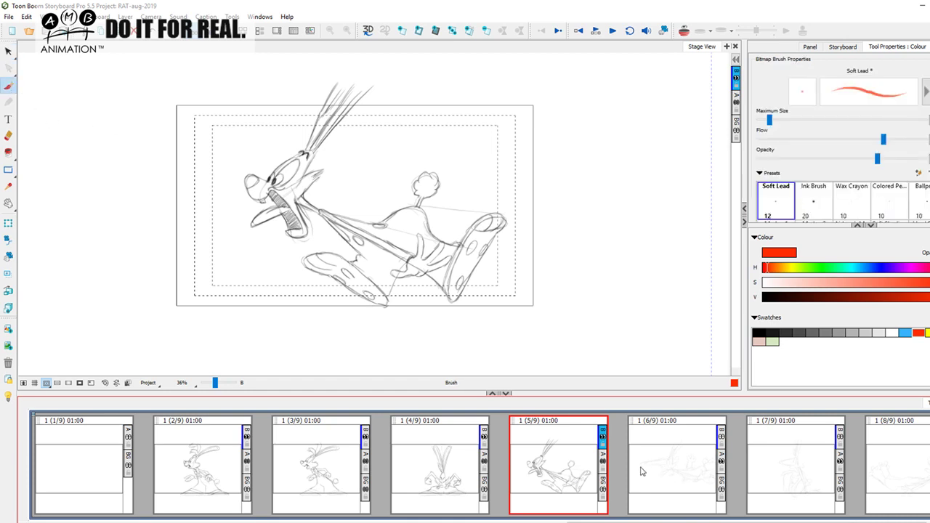
{"action": "left_click", "coordinate": [662, 463]}
{"action": "left_click", "coordinate": [208, 479]}
{"action": "left_click", "coordinate": [327, 475]}
{"action": "left_click", "coordinate": [444, 473]}
{"action": "left_click", "coordinate": [559, 472]}
{"action": "left_click", "coordinate": [694, 458]}
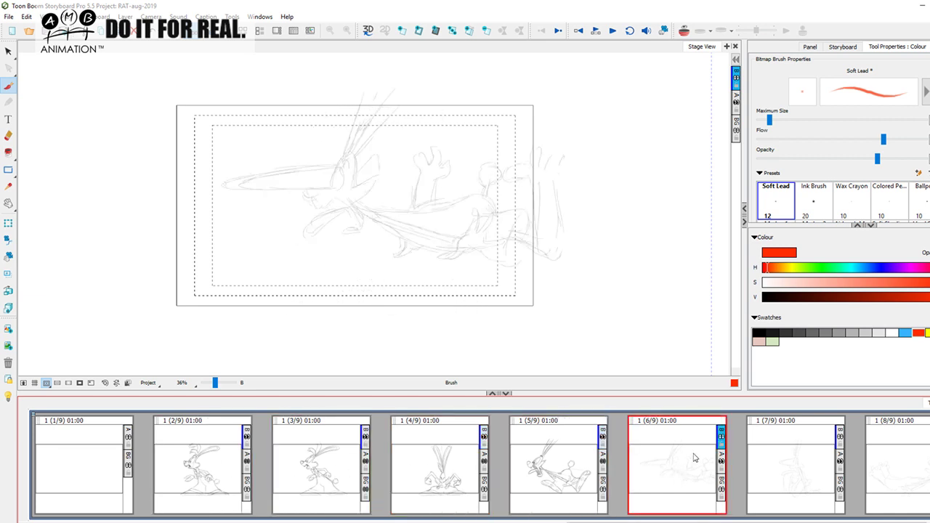
{"action": "left_click", "coordinate": [759, 332]}
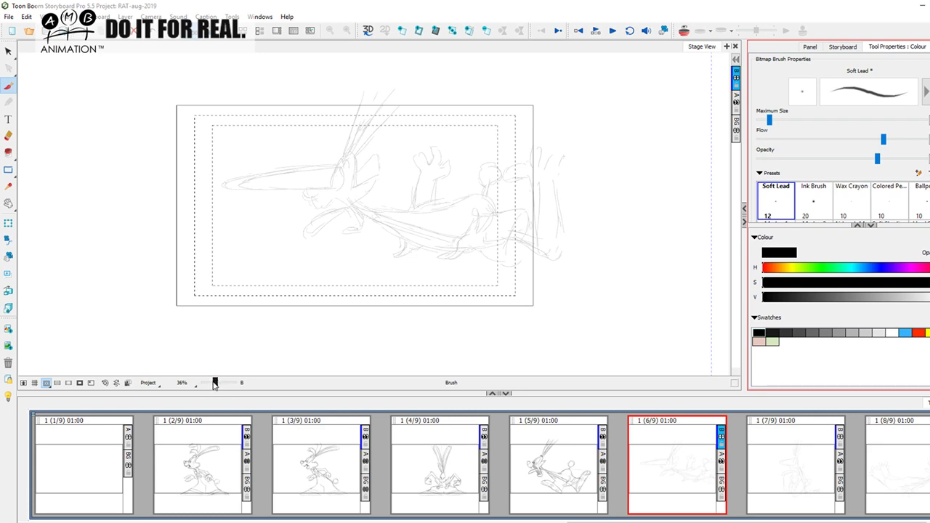
{"action": "left_click_drag", "start_coordinate": [215, 385], "coordinate": [216, 382]}
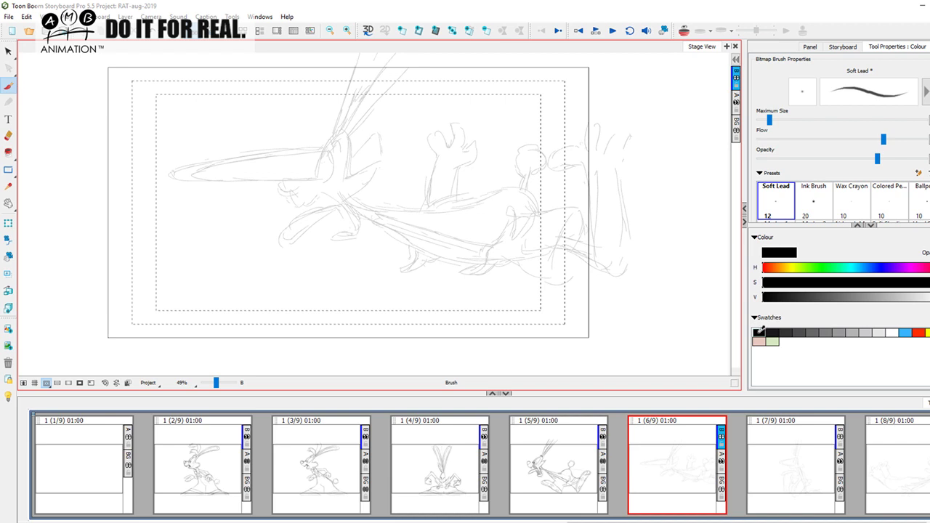
Flip repeatedly between panels 5 and 6 to compare the finished pose with the rough one
{"action": "left_click", "coordinate": [570, 473]}
{"action": "left_click", "coordinate": [668, 472]}
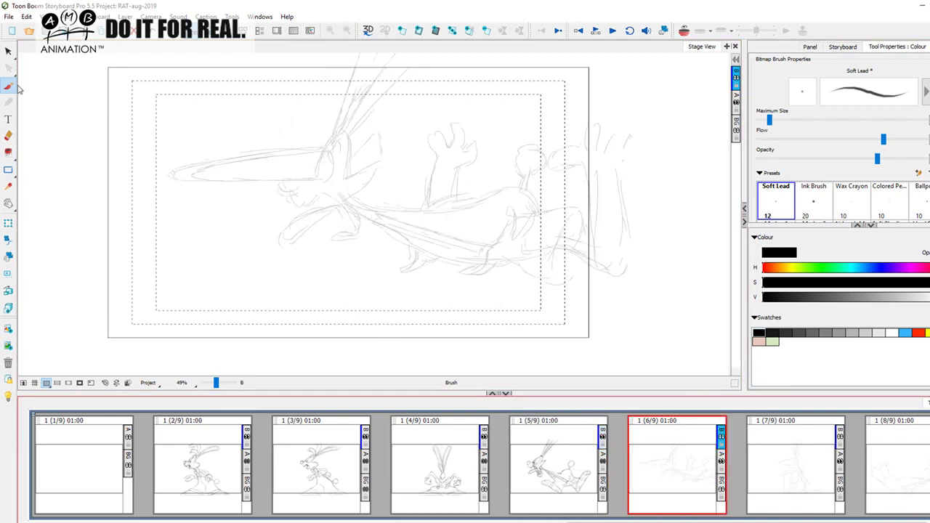
{"action": "key", "text": "Left"}
{"action": "key", "text": "Right"}
{"action": "key", "text": "Left"}
{"action": "key", "text": "Right"}
{"action": "key", "text": "Left"}
{"action": "key", "text": "Right"}
{"action": "key", "text": "Left"}
{"action": "key", "text": "Right"}
{"action": "key", "text": "Left"}
{"action": "key", "text": "Right"}
{"action": "key", "text": "Left"}
{"action": "key", "text": "Right"}
{"action": "key", "text": "Left"}
{"action": "key", "text": "Right"}
{"action": "key", "text": "Left"}
{"action": "key", "text": "Right"}
{"action": "key", "text": "Left"}
{"action": "key", "text": "Right"}
{"action": "key", "text": "Left"}
{"action": "key", "text": "Right"}
{"action": "key", "text": "Left"}
{"action": "key", "text": "Right"}
Sketch the back of the rabbit's head and the upper jaw line over the rough in panel 6, comparing against panel 5
{"action": "left_click_drag", "start_coordinate": [326, 148], "coordinate": [344, 131]}
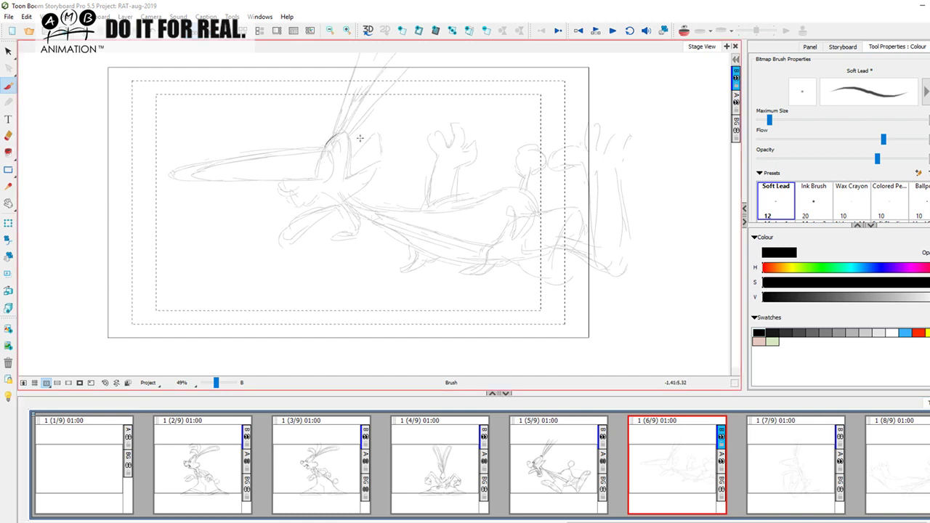
{"action": "key", "text": "Left"}
{"action": "key", "text": "Right"}
{"action": "key", "text": "Left"}
{"action": "key", "text": "Right"}
{"action": "key", "text": "Left"}
{"action": "key", "text": "Right"}
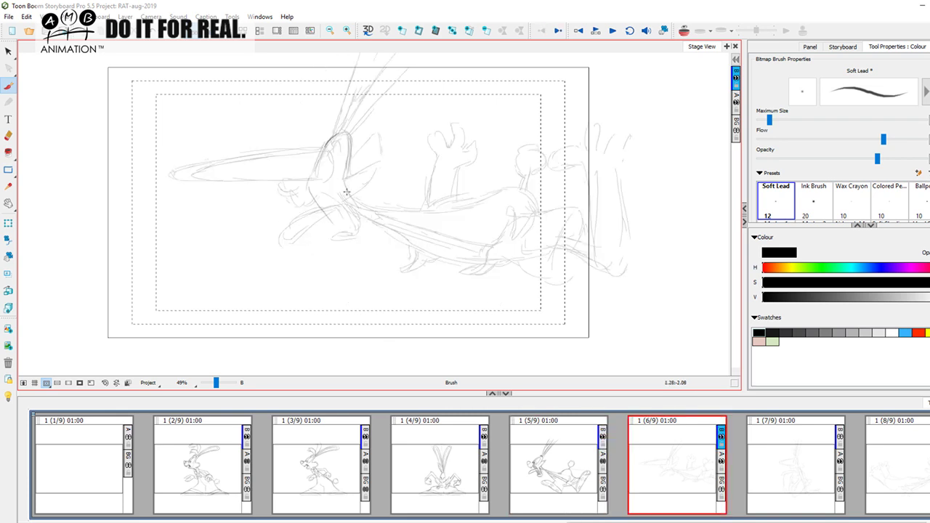
{"action": "key", "text": "Left"}
{"action": "key", "text": "Right"}
{"action": "key", "text": "Left"}
{"action": "key", "text": "Right"}
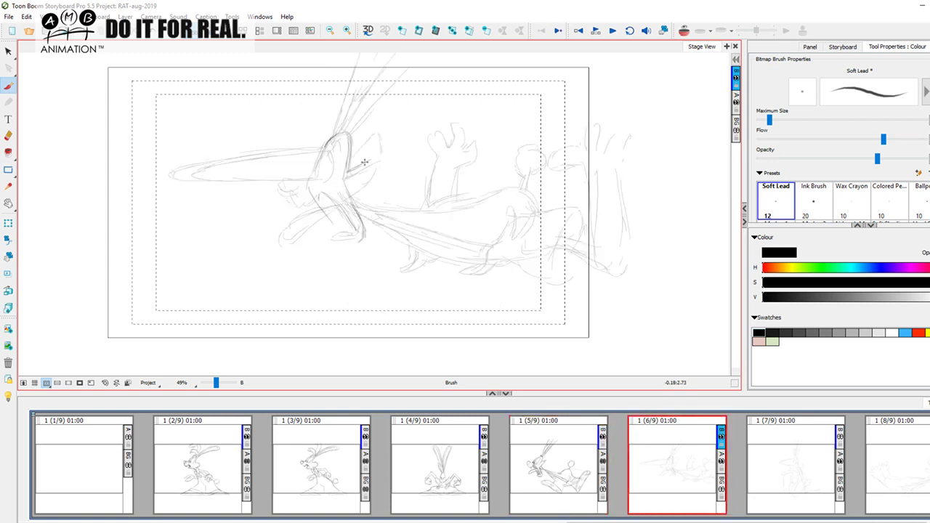
Sketch the dropped lower jaw and strengthen both of its sides, checking against panel 5
{"action": "key", "text": "Left"}
{"action": "key", "text": "Right"}
{"action": "mouse_move", "coordinate": [356, 233]}
{"action": "left_mouse_down"}
{"action": "mouse_move", "coordinate": [346, 236]}
{"action": "mouse_move", "coordinate": [364, 237]}
{"action": "left_mouse_up"}
{"action": "left_click_drag", "start_coordinate": [345, 190], "coordinate": [362, 235]}
{"action": "key", "text": "Left"}
{"action": "key", "text": "Right"}
{"action": "left_click_drag", "start_coordinate": [317, 193], "coordinate": [336, 237]}
{"action": "key", "text": "Left"}
{"action": "key", "text": "Right"}
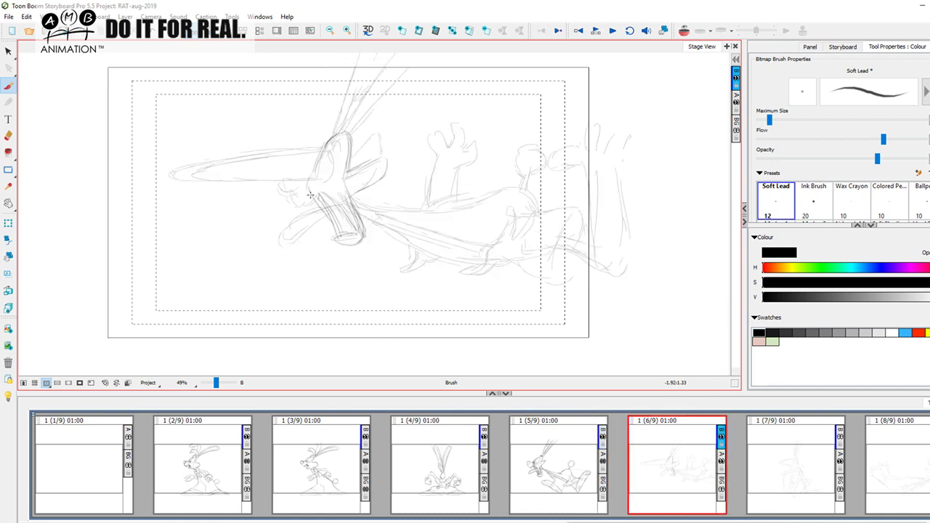
Sketch the rabbit's nose and muzzle, and outline the tongue extending from the open mouth
{"action": "mouse_move", "coordinate": [294, 184]}
{"action": "left_mouse_down"}
{"action": "mouse_move", "coordinate": [282, 194]}
{"action": "mouse_move", "coordinate": [314, 202]}
{"action": "left_mouse_up"}
{"action": "key", "text": "Left"}
{"action": "key", "text": "Right"}
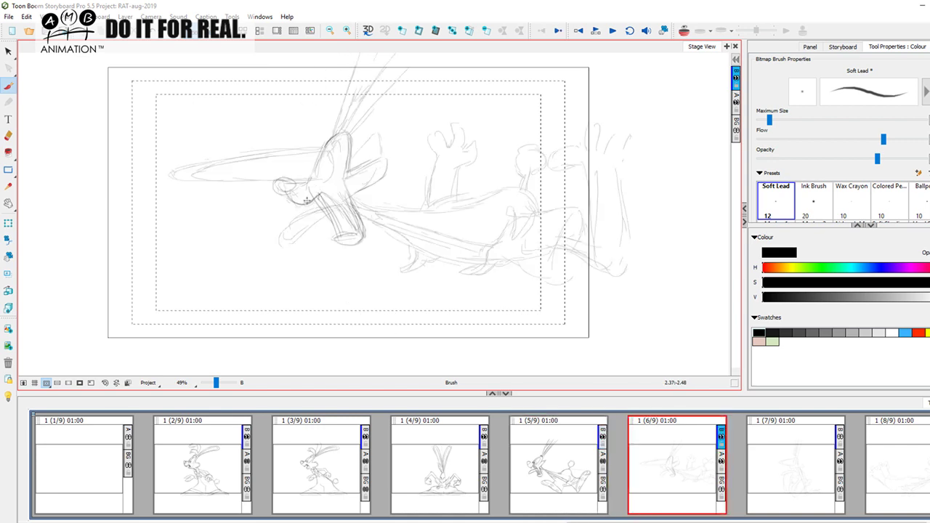
{"action": "key", "text": "Left"}
{"action": "key", "text": "Right"}
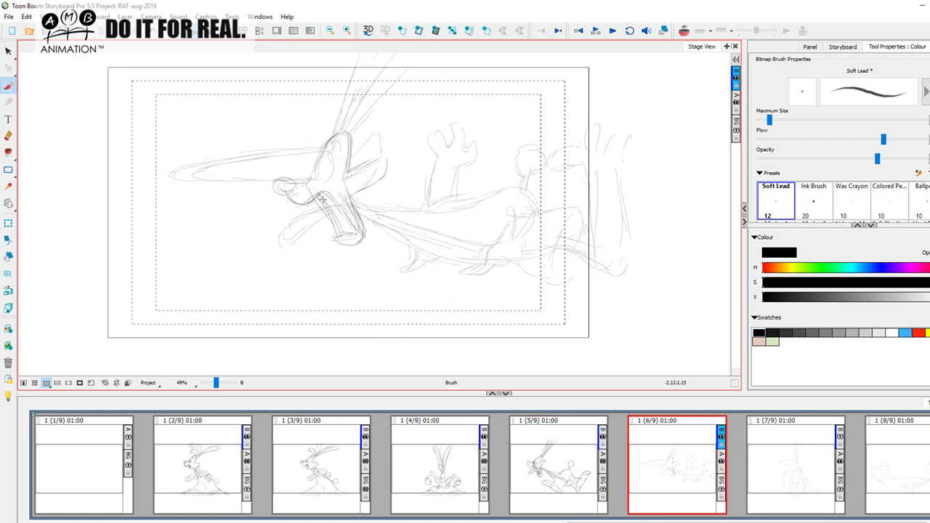
{"action": "key", "text": "Left"}
{"action": "key", "text": "Right"}
{"action": "left_click_drag", "start_coordinate": [285, 222], "coordinate": [269, 233]}
{"action": "mouse_move", "coordinate": [274, 243]}
{"action": "left_mouse_down"}
{"action": "mouse_move", "coordinate": [298, 233]}
{"action": "mouse_move", "coordinate": [278, 246]}
{"action": "mouse_move", "coordinate": [347, 210]}
{"action": "left_mouse_up"}
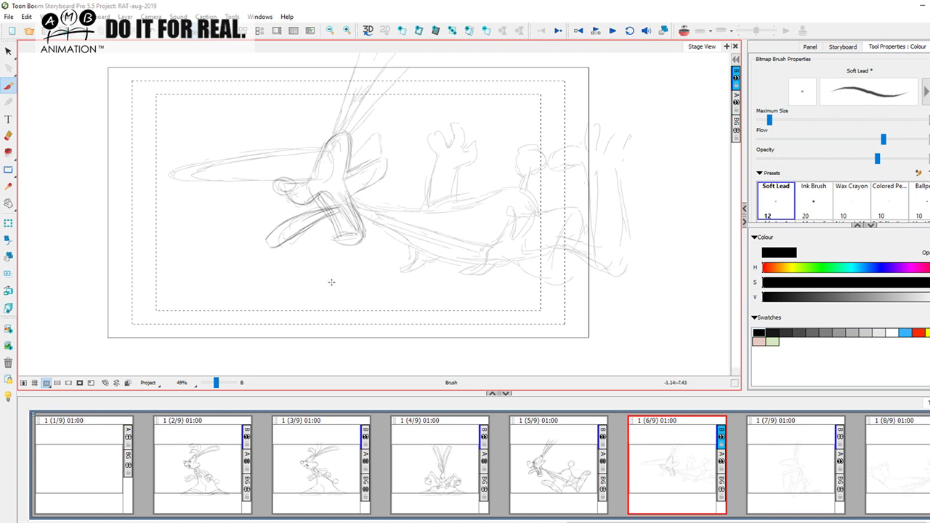
Strengthen the top of the head and sketch the long swept-up ears, comparing with panel 5
{"action": "left_click_drag", "start_coordinate": [332, 143], "coordinate": [344, 136]}
{"action": "key", "text": "Left"}
{"action": "key", "text": "Right"}
{"action": "key", "text": "Left"}
{"action": "key", "text": "Right"}
{"action": "mouse_move", "coordinate": [361, 76]}
{"action": "left_mouse_down"}
{"action": "mouse_move", "coordinate": [381, 62]}
{"action": "mouse_move", "coordinate": [349, 123]}
{"action": "mouse_move", "coordinate": [390, 59]}
{"action": "mouse_move", "coordinate": [347, 133]}
{"action": "mouse_move", "coordinate": [401, 79]}
{"action": "left_mouse_up"}
{"action": "key", "text": "comma"}
{"action": "key", "text": "period"}
{"action": "left_click_drag", "start_coordinate": [353, 129], "coordinate": [407, 71]}
{"action": "left_click_drag", "start_coordinate": [371, 114], "coordinate": [419, 55]}
{"action": "left_click_drag", "start_coordinate": [347, 132], "coordinate": [394, 65]}
{"action": "left_click_drag", "start_coordinate": [364, 109], "coordinate": [401, 69]}
{"action": "key", "text": "comma"}
{"action": "key", "text": "period"}
{"action": "left_click_drag", "start_coordinate": [329, 136], "coordinate": [364, 55]}
{"action": "key", "text": "comma"}
{"action": "key", "text": "period"}
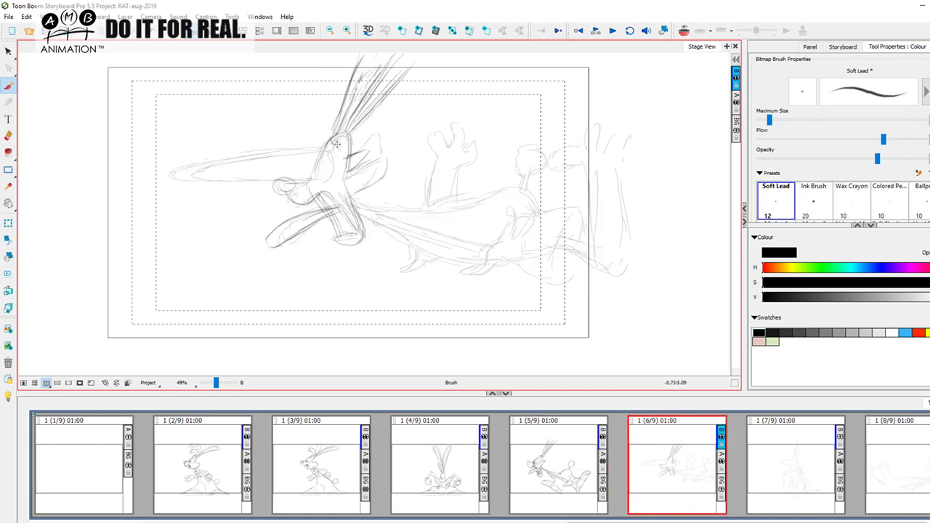
Outline the long, pointed bulging eyes stretching forward from the rabbit's head
{"action": "left_click_drag", "start_coordinate": [334, 151], "coordinate": [327, 182]}
{"action": "mouse_move", "coordinate": [176, 167]}
{"action": "left_mouse_down"}
{"action": "mouse_move", "coordinate": [263, 150]}
{"action": "mouse_move", "coordinate": [221, 159]}
{"action": "left_mouse_up"}
{"action": "left_click_drag", "start_coordinate": [325, 148], "coordinate": [190, 167]}
{"action": "mouse_move", "coordinate": [276, 151]}
{"action": "left_mouse_down"}
{"action": "mouse_move", "coordinate": [174, 169]}
{"action": "mouse_move", "coordinate": [199, 163]}
{"action": "mouse_move", "coordinate": [171, 171]}
{"action": "left_mouse_up"}
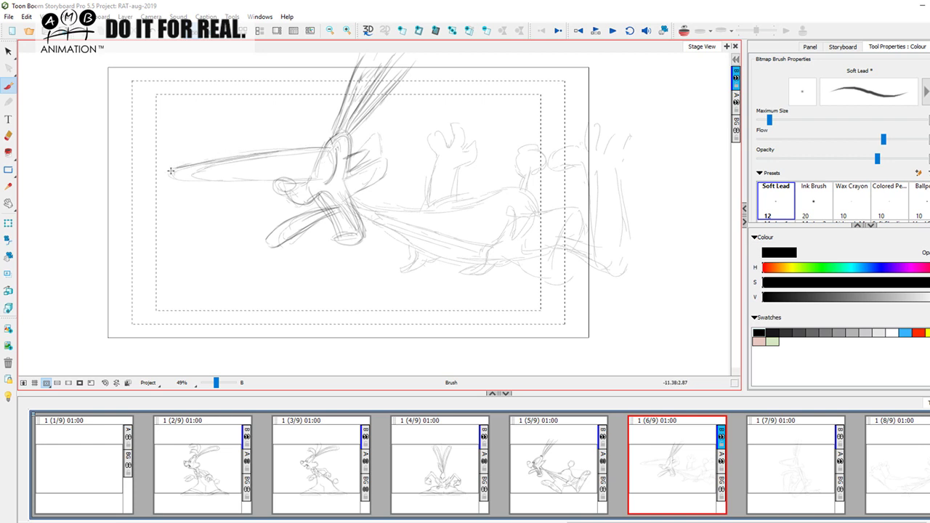
{"action": "mouse_move", "coordinate": [227, 178]}
{"action": "left_mouse_down"}
{"action": "mouse_move", "coordinate": [280, 181]}
{"action": "mouse_move", "coordinate": [176, 175]}
{"action": "left_mouse_up"}
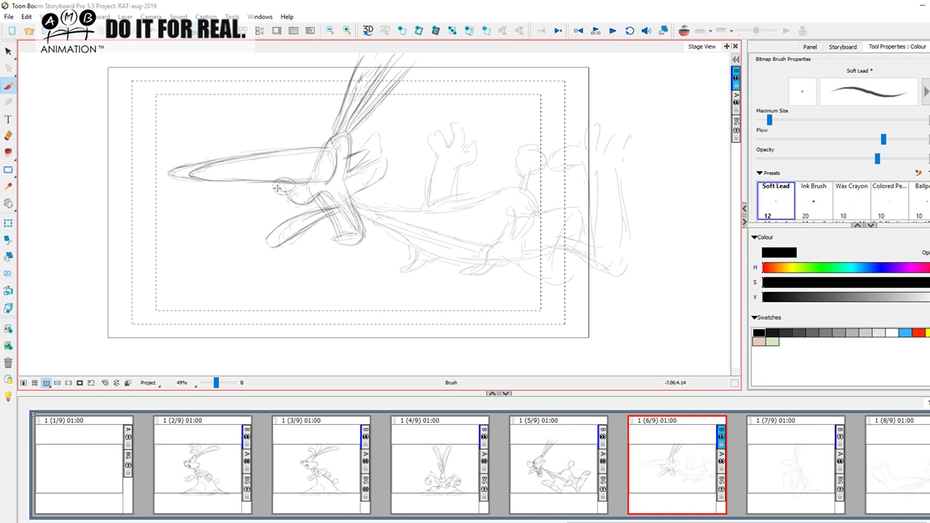
{"action": "mouse_move", "coordinate": [193, 170]}
{"action": "left_mouse_down"}
{"action": "mouse_move", "coordinate": [279, 151]}
{"action": "mouse_move", "coordinate": [249, 158]}
{"action": "mouse_move", "coordinate": [280, 148]}
{"action": "left_mouse_up"}
{"action": "left_click_drag", "start_coordinate": [206, 161], "coordinate": [309, 150]}
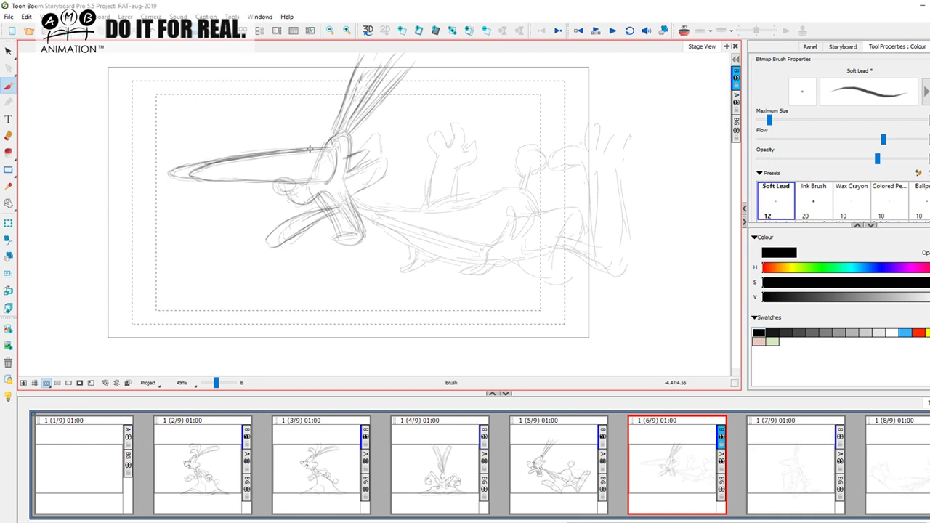
Erase the upper edge of the bulging eyes, hide the rough layer and redraw the edge cleanly
{"action": "left_click", "coordinate": [8, 136]}
{"action": "mouse_move", "coordinate": [215, 162]}
{"action": "left_mouse_down"}
{"action": "mouse_move", "coordinate": [299, 148]}
{"action": "mouse_move", "coordinate": [233, 158]}
{"action": "mouse_move", "coordinate": [277, 152]}
{"action": "left_mouse_up"}
{"action": "left_click", "coordinate": [737, 104]}
{"action": "key", "text": "alt+b"}
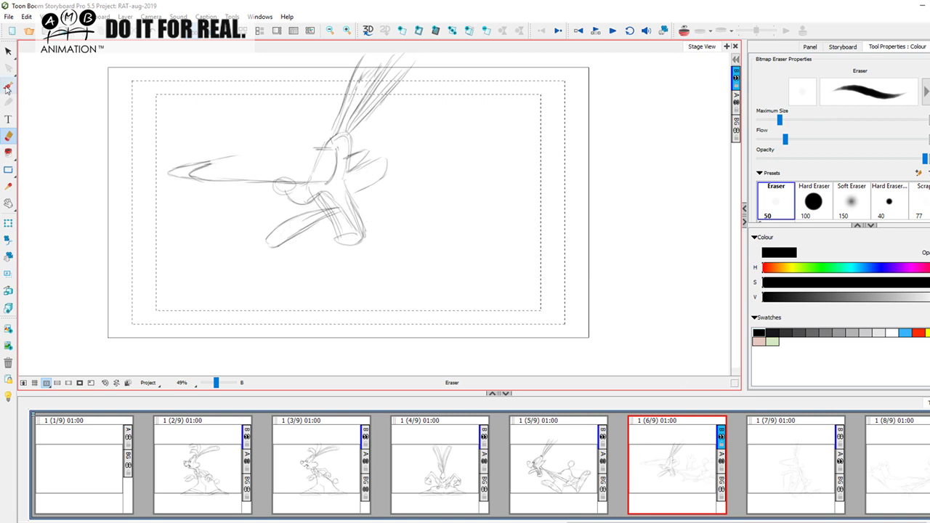
{"action": "mouse_move", "coordinate": [190, 173]}
{"action": "left_mouse_down"}
{"action": "mouse_move", "coordinate": [250, 151]}
{"action": "mouse_move", "coordinate": [324, 145]}
{"action": "mouse_move", "coordinate": [244, 159]}
{"action": "mouse_move", "coordinate": [316, 149]}
{"action": "left_mouse_up"}
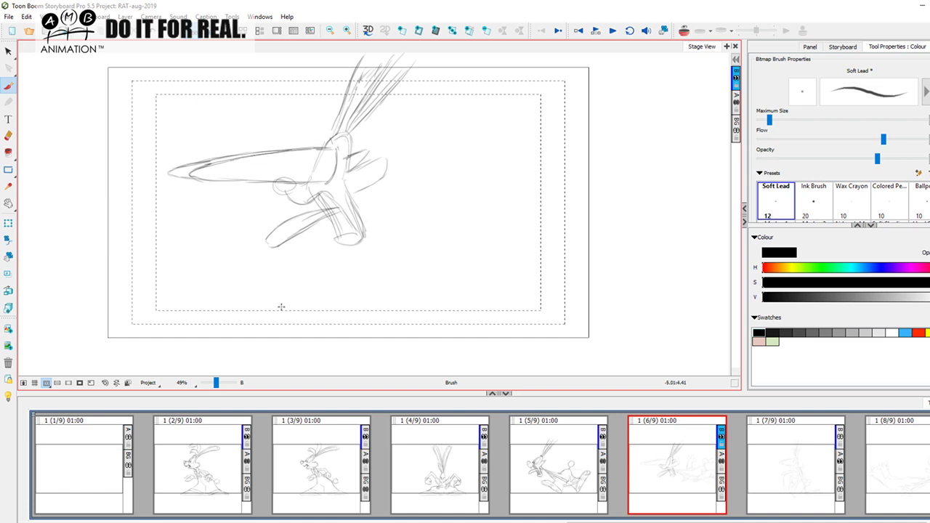
Draw dark pupils at the tips of the bulging eyes, comparing the drawing with panel 5
{"action": "key", "text": "Left"}
{"action": "key", "text": "Right"}
{"action": "key", "text": "Left"}
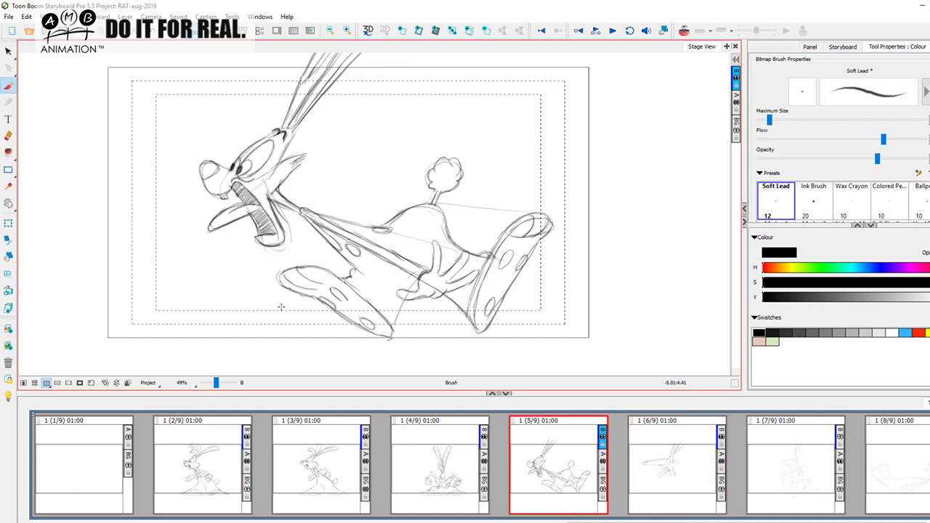
{"action": "key", "text": "Right"}
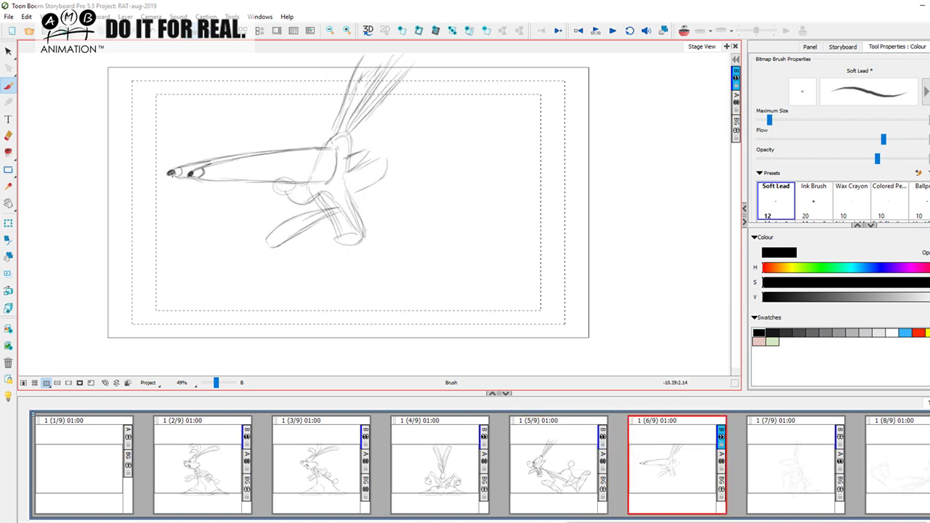
{"action": "key", "text": "Left"}
{"action": "key", "text": "Right"}
{"action": "key", "text": "Left"}
{"action": "key", "text": "Right"}
{"action": "key", "text": "Left"}
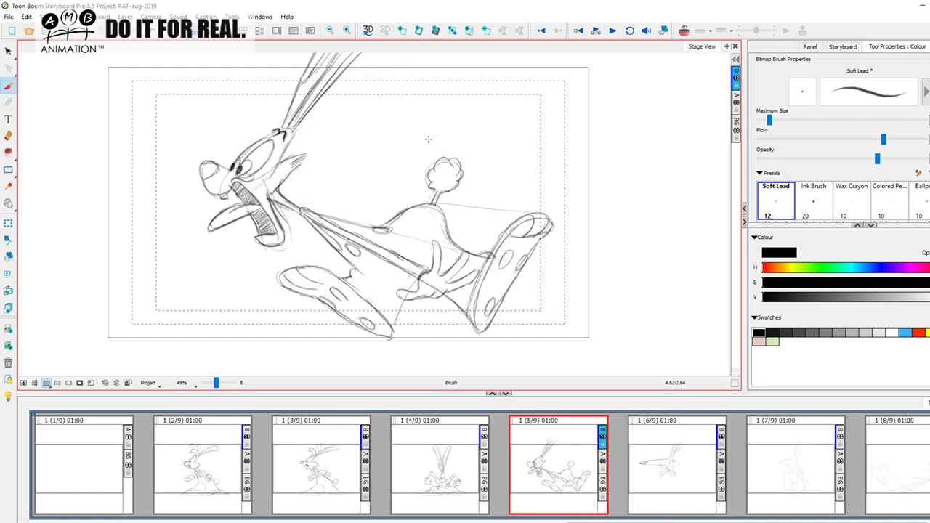
{"action": "key", "text": "Right"}
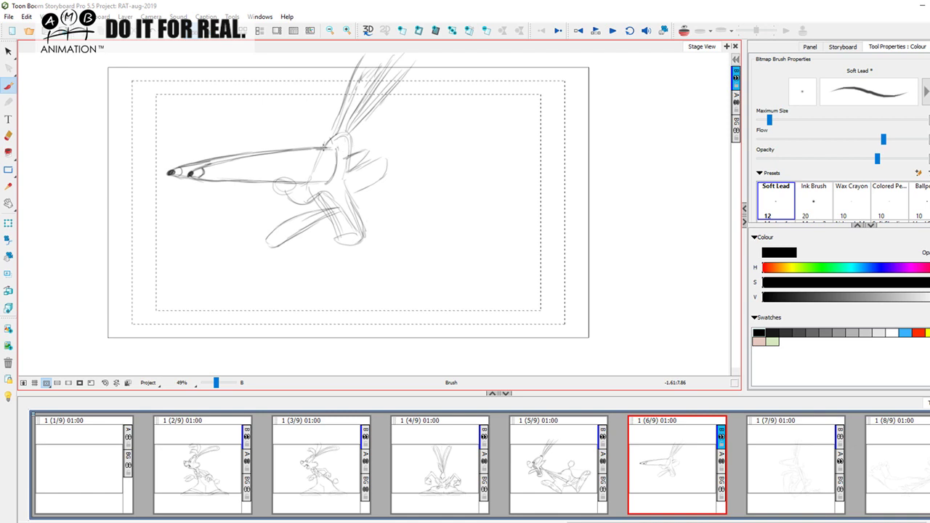
Darken the rounded base of the eyes, the nose and the underside of the muzzle
{"action": "mouse_move", "coordinate": [332, 150]}
{"action": "left_mouse_down"}
{"action": "mouse_move", "coordinate": [337, 171]}
{"action": "mouse_move", "coordinate": [284, 189]}
{"action": "left_mouse_up"}
{"action": "key", "text": "Left"}
{"action": "key", "text": "Right"}
{"action": "mouse_move", "coordinate": [283, 194]}
{"action": "left_mouse_down"}
{"action": "mouse_move", "coordinate": [293, 204]}
{"action": "mouse_move", "coordinate": [318, 196]}
{"action": "left_mouse_up"}
{"action": "key", "text": "Left"}
{"action": "key", "text": "Right"}
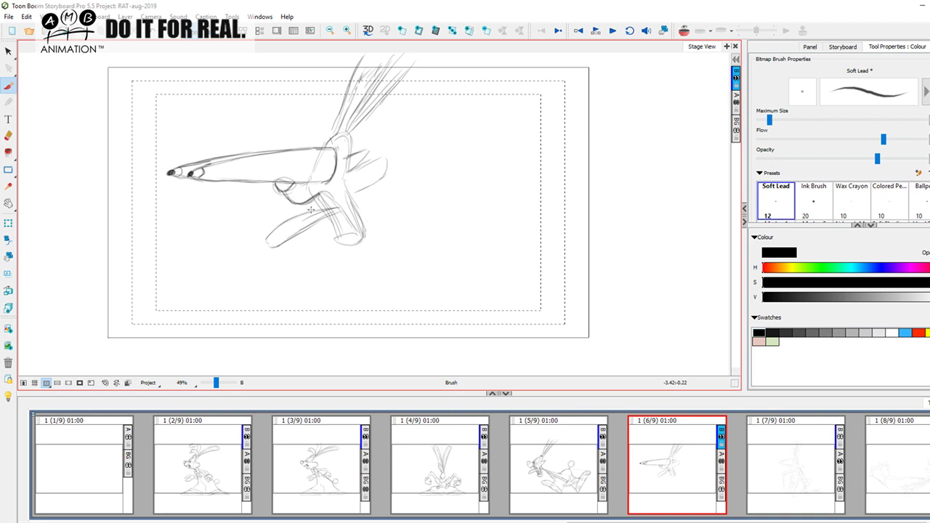
{"action": "key", "text": "Left"}
{"action": "key", "text": "Right"}
Clean up the open mouth with a front tooth, darker inner lines and a rounded lower lip
{"action": "left_click_drag", "start_coordinate": [325, 191], "coordinate": [363, 236]}
{"action": "key", "text": "Left"}
{"action": "key", "text": "Right"}
{"action": "key", "text": "Left"}
{"action": "key", "text": "Right"}
{"action": "key", "text": "Left"}
{"action": "key", "text": "Right"}
{"action": "mouse_move", "coordinate": [335, 231]}
{"action": "left_mouse_down"}
{"action": "mouse_move", "coordinate": [340, 241]}
{"action": "mouse_move", "coordinate": [358, 237]}
{"action": "mouse_move", "coordinate": [332, 242]}
{"action": "mouse_move", "coordinate": [366, 244]}
{"action": "left_mouse_up"}
{"action": "key", "text": "Left"}
{"action": "key", "text": "Right"}
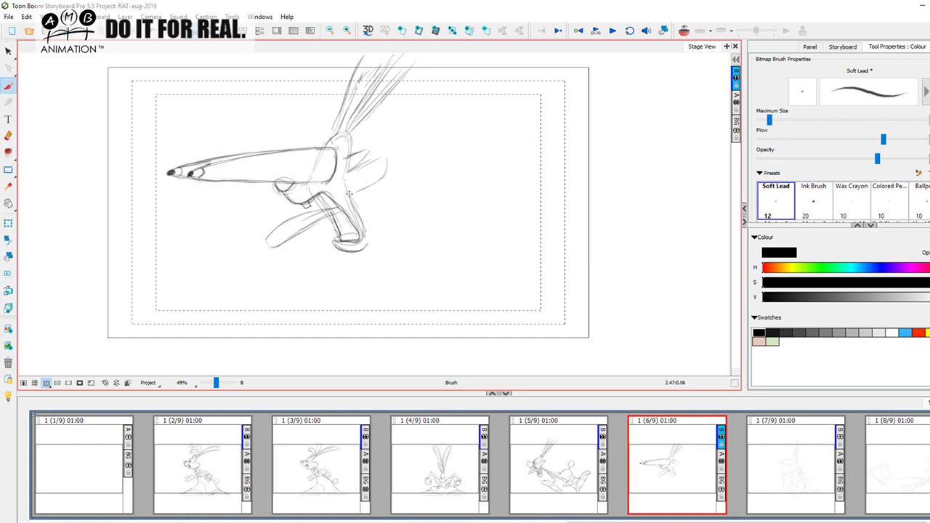
Darken the outer edge of the lower jaw and the outline of the tongue
{"action": "left_click_drag", "start_coordinate": [351, 203], "coordinate": [361, 245]}
{"action": "key", "text": "Left"}
{"action": "key", "text": "Right"}
{"action": "mouse_move", "coordinate": [340, 208]}
{"action": "left_mouse_down"}
{"action": "mouse_move", "coordinate": [291, 215]}
{"action": "mouse_move", "coordinate": [268, 231]}
{"action": "mouse_move", "coordinate": [270, 246]}
{"action": "left_mouse_up"}
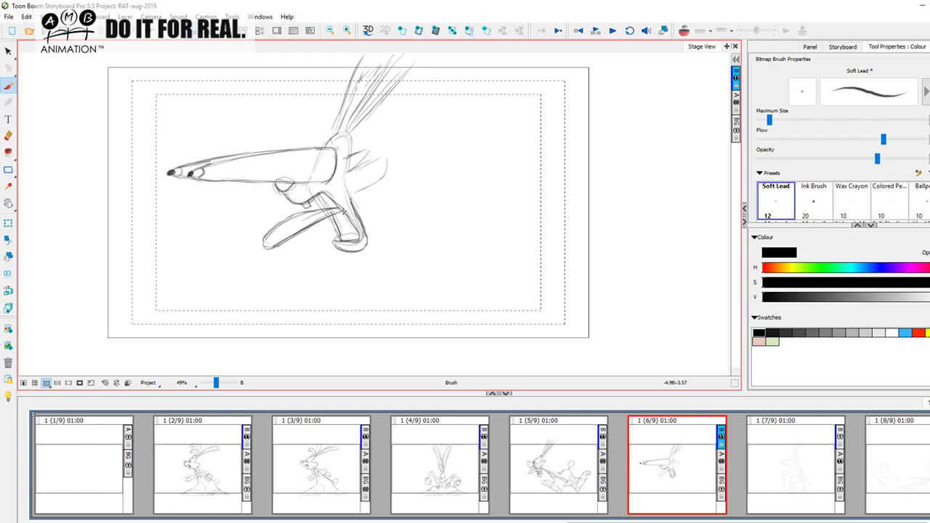
Shade the inside of the open mouth with hatching, comparing the drawing with panel 5
{"action": "key", "text": "Left"}
{"action": "key", "text": "Right"}
{"action": "left_click_drag", "start_coordinate": [324, 195], "coordinate": [327, 205]}
{"action": "key", "text": "Left"}
{"action": "key", "text": "Right"}
{"action": "key", "text": "Left"}
{"action": "key", "text": "Right"}
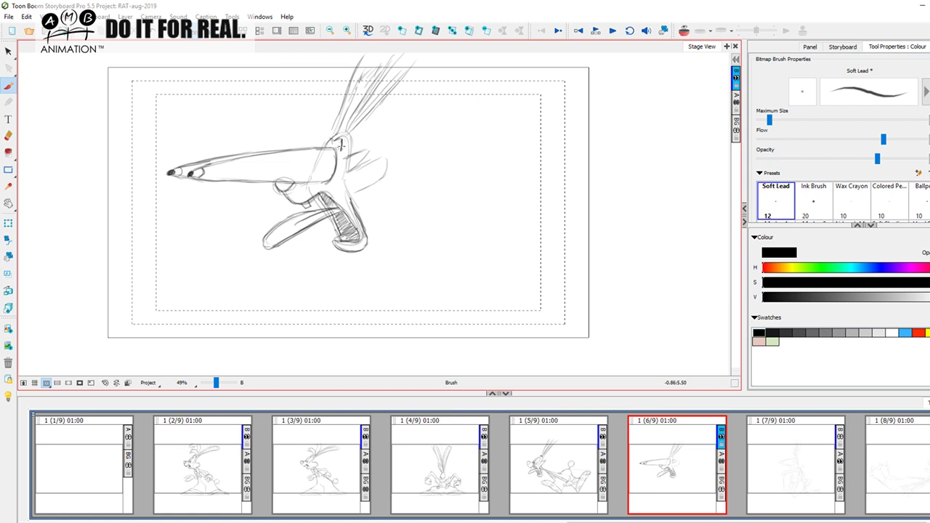
Darken the top of the head above the eyes and the pointed cheek fur behind the face
{"action": "key", "text": "Left"}
{"action": "key", "text": "Right"}
{"action": "key", "text": "Left"}
{"action": "key", "text": "Right"}
{"action": "mouse_move", "coordinate": [348, 171]}
{"action": "left_mouse_down"}
{"action": "mouse_move", "coordinate": [387, 155]}
{"action": "mouse_move", "coordinate": [388, 168]}
{"action": "left_mouse_up"}
{"action": "left_click_drag", "start_coordinate": [351, 199], "coordinate": [394, 166]}
{"action": "key", "text": "f"}
{"action": "key", "text": "g"}
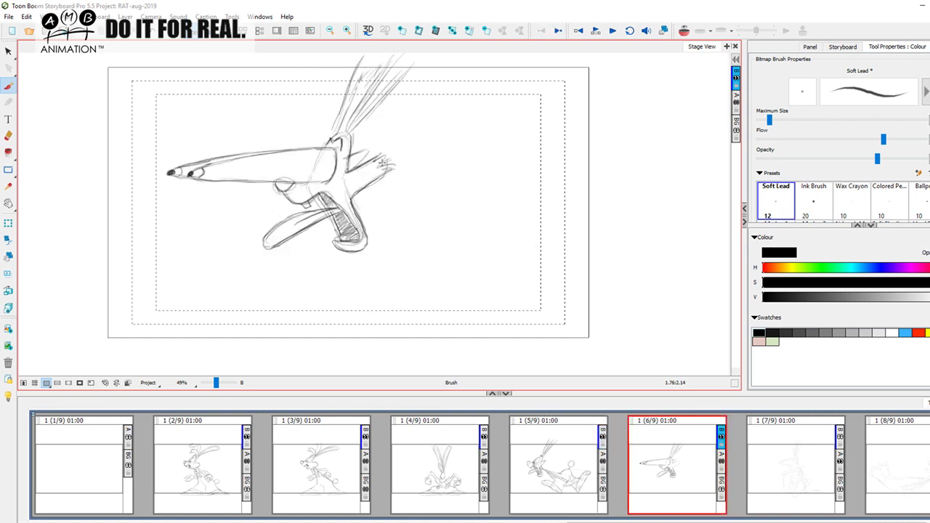
Darken the long swept-back ears with repeated strokes from the top of the head
{"action": "key", "text": "Left"}
{"action": "key", "text": "Right"}
{"action": "left_click_drag", "start_coordinate": [335, 170], "coordinate": [405, 93]}
{"action": "left_click_drag", "start_coordinate": [333, 155], "coordinate": [373, 90]}
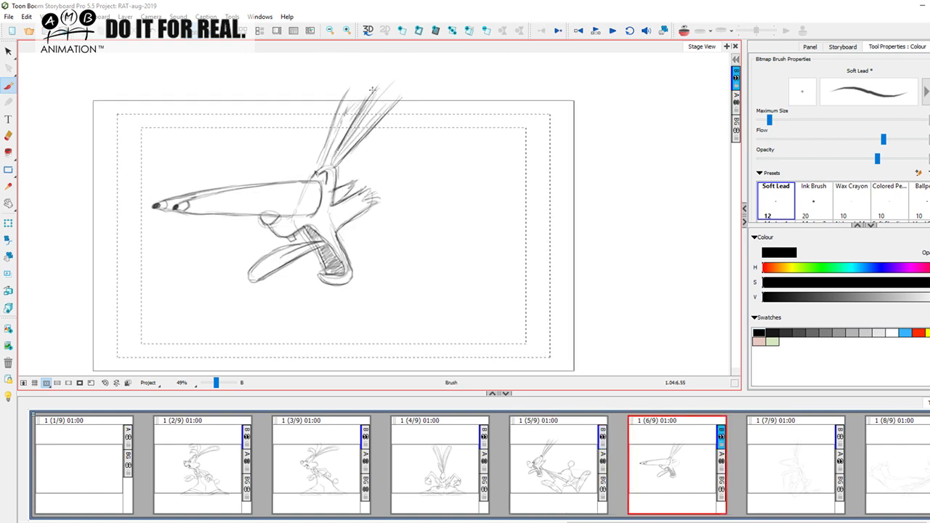
{"action": "left_click_drag", "start_coordinate": [321, 167], "coordinate": [353, 102]}
{"action": "key", "text": "Left"}
{"action": "key", "text": "Right"}
Show the rough body sketch and draw a long horizontal back line from the neck past the legs
{"action": "key", "text": "space"}
{"action": "left_click_drag", "start_coordinate": [482, 282], "coordinate": [481, 243]}
{"action": "left_click", "coordinate": [736, 103]}
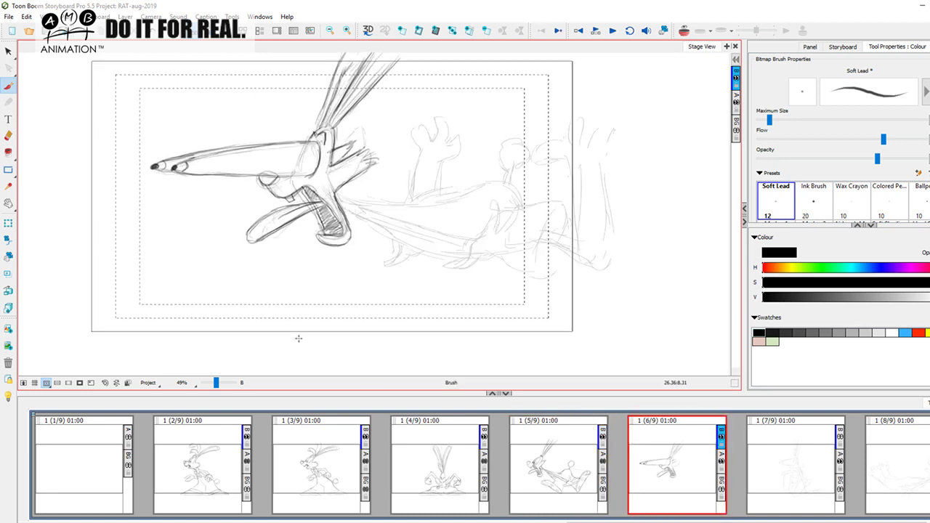
{"action": "key", "text": "Left"}
{"action": "key", "text": "Right"}
{"action": "key", "text": "Left"}
{"action": "key", "text": "Right"}
{"action": "left_click_drag", "start_coordinate": [337, 204], "coordinate": [570, 202]}
{"action": "left_click_drag", "start_coordinate": [415, 206], "coordinate": [694, 204]}
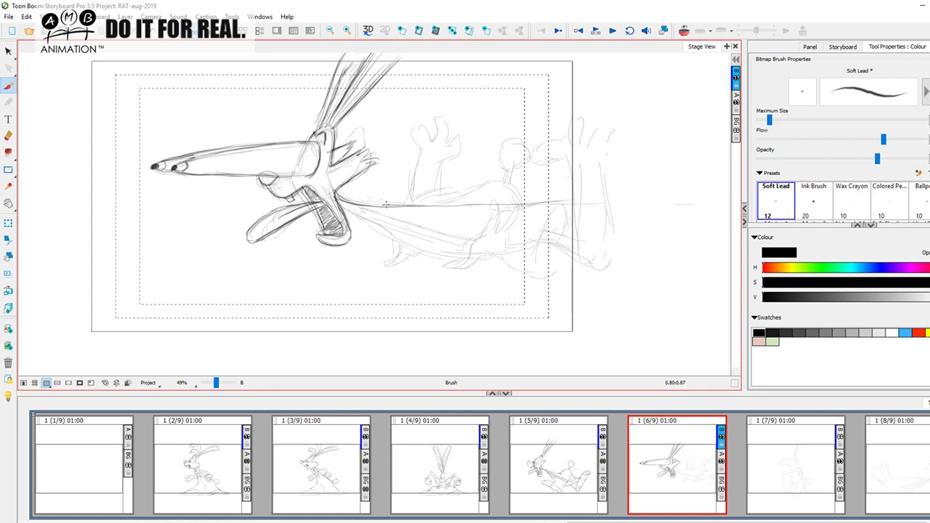
Darken the curve of the back over the raised rump and on to the tip of the near foot
{"action": "mouse_move", "coordinate": [366, 206]}
{"action": "left_mouse_down"}
{"action": "mouse_move", "coordinate": [460, 198]}
{"action": "mouse_move", "coordinate": [422, 207]}
{"action": "mouse_move", "coordinate": [481, 182]}
{"action": "mouse_move", "coordinate": [518, 182]}
{"action": "left_mouse_up"}
{"action": "key", "text": "Left"}
{"action": "key", "text": "Right"}
{"action": "left_click_drag", "start_coordinate": [480, 184], "coordinate": [524, 195]}
{"action": "key", "text": "Left"}
{"action": "key", "text": "Right"}
{"action": "key", "text": "Left"}
{"action": "key", "text": "Right"}
{"action": "left_click_drag", "start_coordinate": [525, 205], "coordinate": [574, 202]}
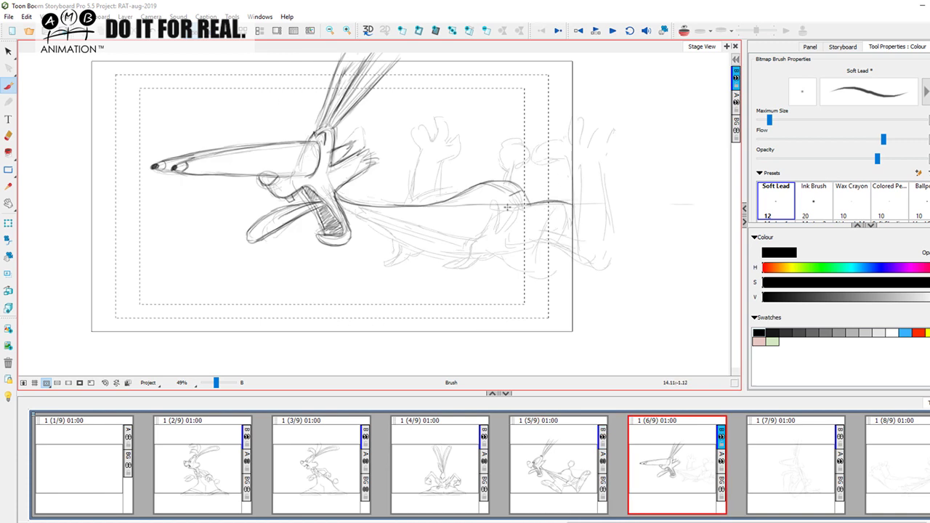
Draw the front curve of the thigh and the slanted lines of the lower leg
{"action": "left_click_drag", "start_coordinate": [491, 217], "coordinate": [529, 283]}
{"action": "left_click_drag", "start_coordinate": [491, 243], "coordinate": [542, 281]}
{"action": "left_click_drag", "start_coordinate": [476, 258], "coordinate": [544, 294]}
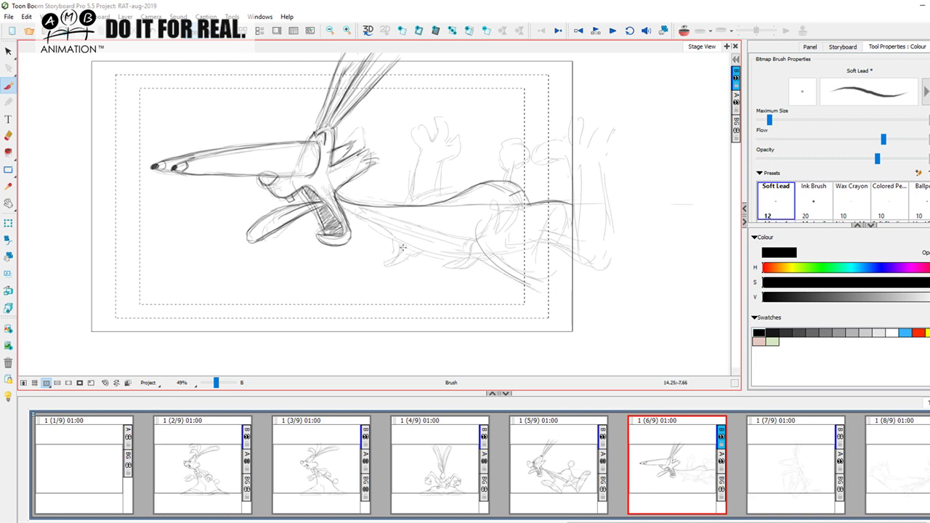
Undo the stray stroke and draw the near arm as two long lines from the shoulder to the wrist
{"action": "mouse_move", "coordinate": [301, 194]}
{"action": "left_mouse_down"}
{"action": "mouse_move", "coordinate": [581, 301]}
{"action": "mouse_move", "coordinate": [612, 182]}
{"action": "left_mouse_up"}
{"action": "key", "text": "ctrl+z"}
{"action": "left_click_drag", "start_coordinate": [346, 201], "coordinate": [454, 233]}
{"action": "mouse_move", "coordinate": [344, 209]}
{"action": "left_mouse_down"}
{"action": "mouse_move", "coordinate": [466, 250]}
{"action": "mouse_move", "coordinate": [416, 222]}
{"action": "mouse_move", "coordinate": [476, 242]}
{"action": "left_mouse_up"}
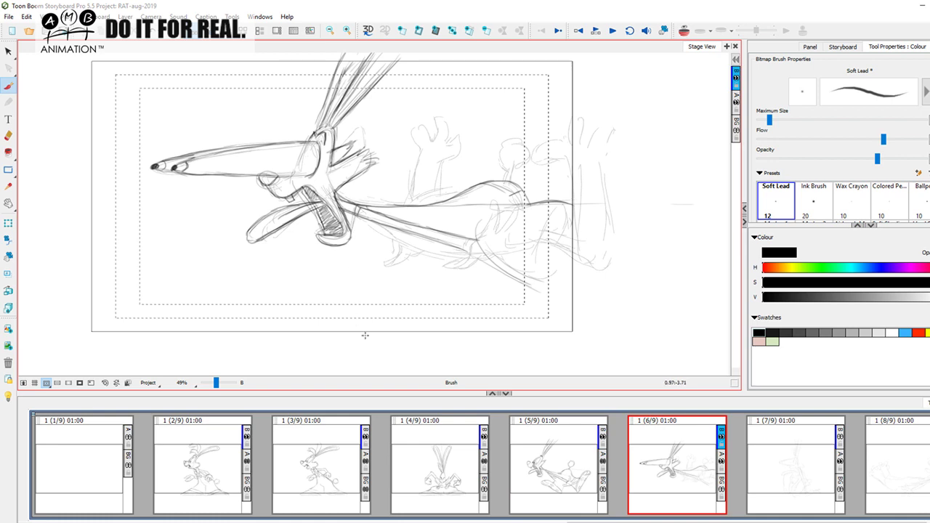
Add a bow tie below the rabbit's chin in panel 5
{"action": "key", "text": "Left"}
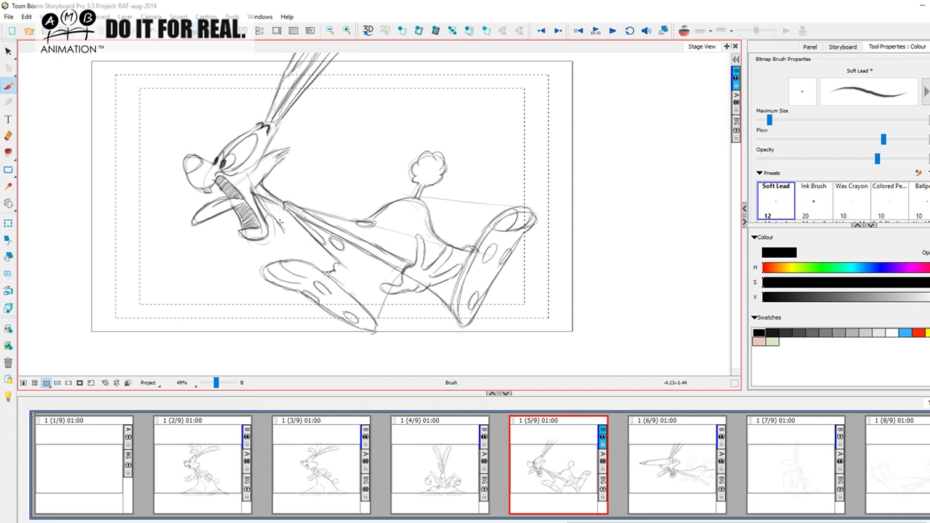
{"action": "mouse_move", "coordinate": [269, 216]}
{"action": "left_mouse_down"}
{"action": "mouse_move", "coordinate": [287, 231]}
{"action": "mouse_move", "coordinate": [266, 238]}
{"action": "mouse_move", "coordinate": [258, 250]}
{"action": "mouse_move", "coordinate": [267, 253]}
{"action": "mouse_move", "coordinate": [270, 241]}
{"action": "mouse_move", "coordinate": [253, 246]}
{"action": "mouse_move", "coordinate": [286, 240]}
{"action": "mouse_move", "coordinate": [266, 218]}
{"action": "left_mouse_up"}
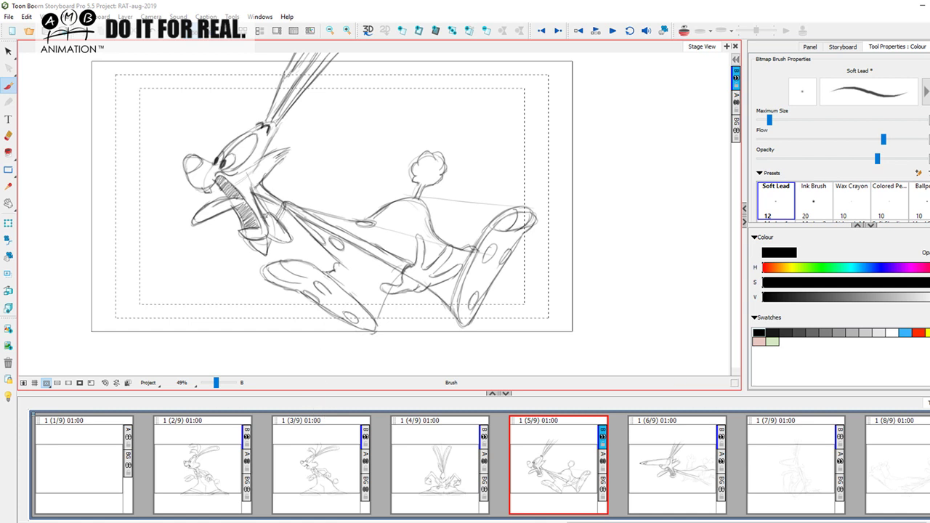
Draw the matching bow tie hanging below the jaw in panel 6, comparing its placement with panel 5
{"action": "left_click", "coordinate": [687, 481]}
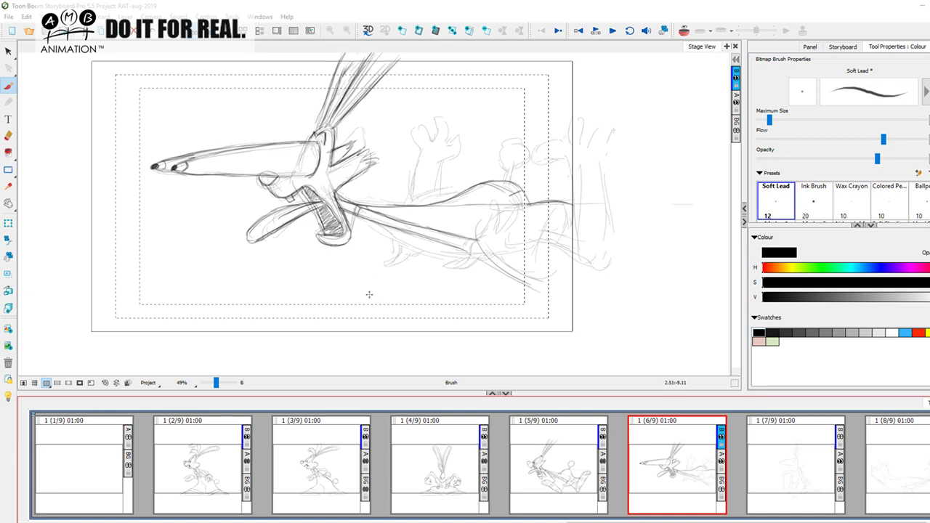
{"action": "left_click", "coordinate": [361, 210]}
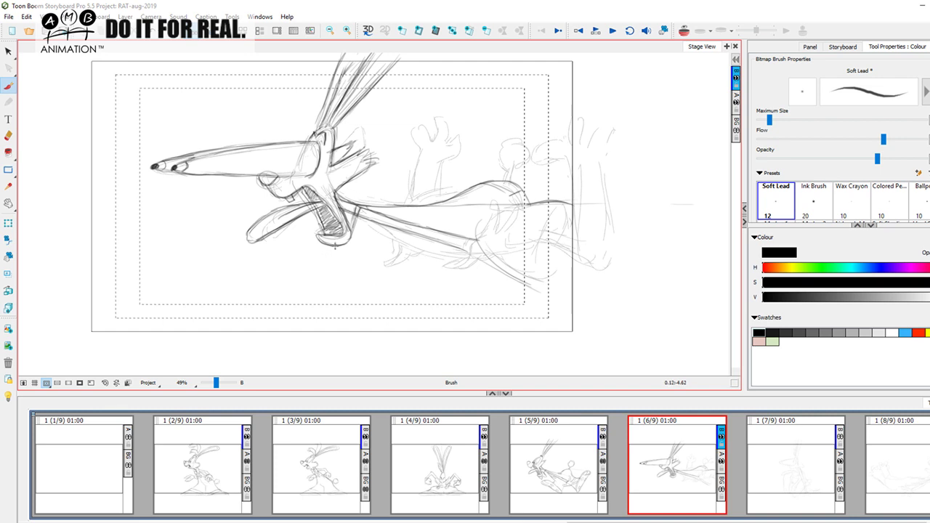
{"action": "key", "text": "Left"}
{"action": "key", "text": "Right"}
{"action": "key", "text": "Left"}
{"action": "key", "text": "Right"}
{"action": "key", "text": "Left"}
{"action": "key", "text": "Right"}
{"action": "mouse_move", "coordinate": [325, 257]}
{"action": "left_mouse_down"}
{"action": "mouse_move", "coordinate": [311, 254]}
{"action": "mouse_move", "coordinate": [338, 275]}
{"action": "left_mouse_up"}
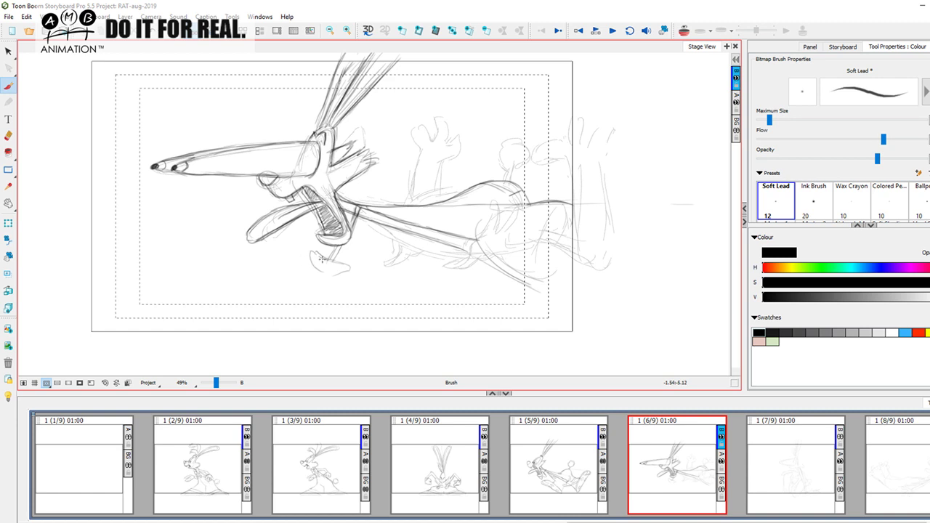
{"action": "mouse_move", "coordinate": [320, 255]}
{"action": "left_mouse_down"}
{"action": "mouse_move", "coordinate": [345, 262]}
{"action": "mouse_move", "coordinate": [327, 273]}
{"action": "mouse_move", "coordinate": [341, 271]}
{"action": "mouse_move", "coordinate": [302, 272]}
{"action": "mouse_move", "coordinate": [340, 283]}
{"action": "mouse_move", "coordinate": [305, 273]}
{"action": "mouse_move", "coordinate": [316, 283]}
{"action": "mouse_move", "coordinate": [347, 260]}
{"action": "mouse_move", "coordinate": [317, 250]}
{"action": "left_mouse_up"}
{"action": "key", "text": "f"}
{"action": "key", "text": "s"}
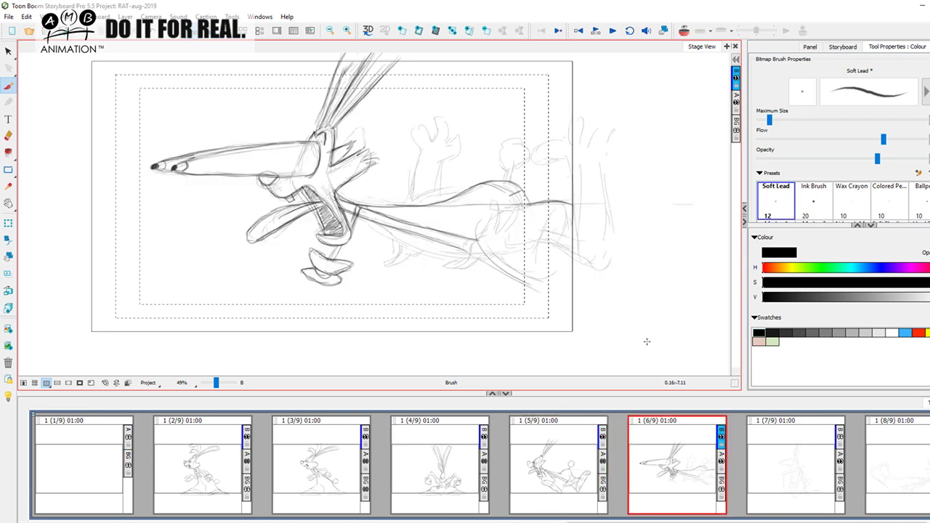
Mark a red triangle with a centre line and corner dots over the head and bow tie on layer A
{"action": "left_click", "coordinate": [919, 333]}
{"action": "left_click", "coordinate": [736, 96]}
{"action": "mouse_move", "coordinate": [258, 175]}
{"action": "left_mouse_down"}
{"action": "mouse_move", "coordinate": [330, 287]}
{"action": "mouse_move", "coordinate": [368, 150]}
{"action": "mouse_move", "coordinate": [259, 177]}
{"action": "left_mouse_up"}
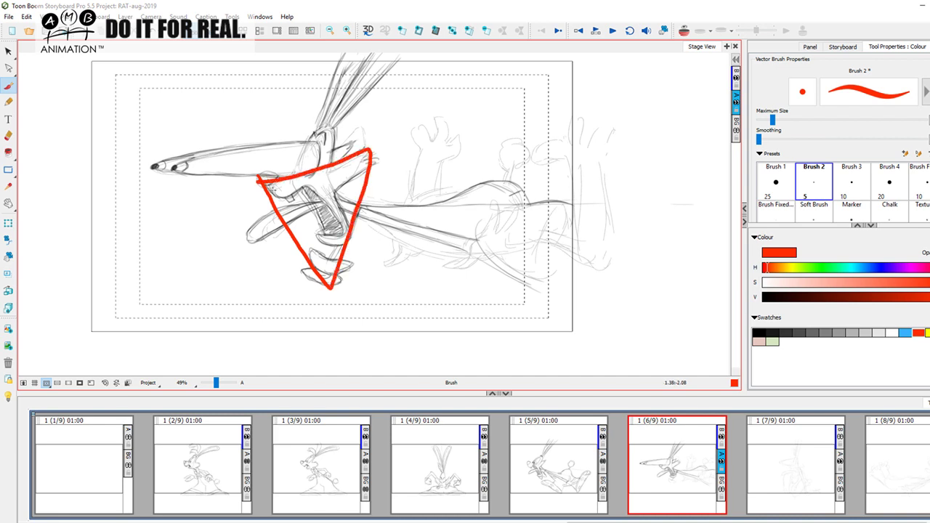
{"action": "left_click_drag", "start_coordinate": [317, 164], "coordinate": [335, 295]}
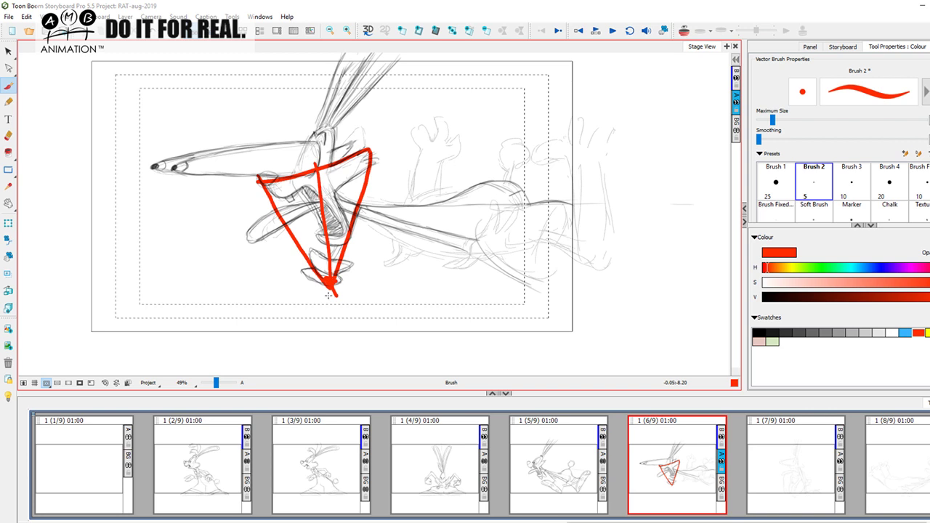
{"action": "left_click_drag", "start_coordinate": [262, 177], "coordinate": [263, 177]}
{"action": "left_click_drag", "start_coordinate": [368, 150], "coordinate": [372, 155]}
Delete the red marks and return to layer B of panel 6 with the black brush
{"action": "left_click", "coordinate": [8, 51]}
{"action": "left_click", "coordinate": [37, 64]}
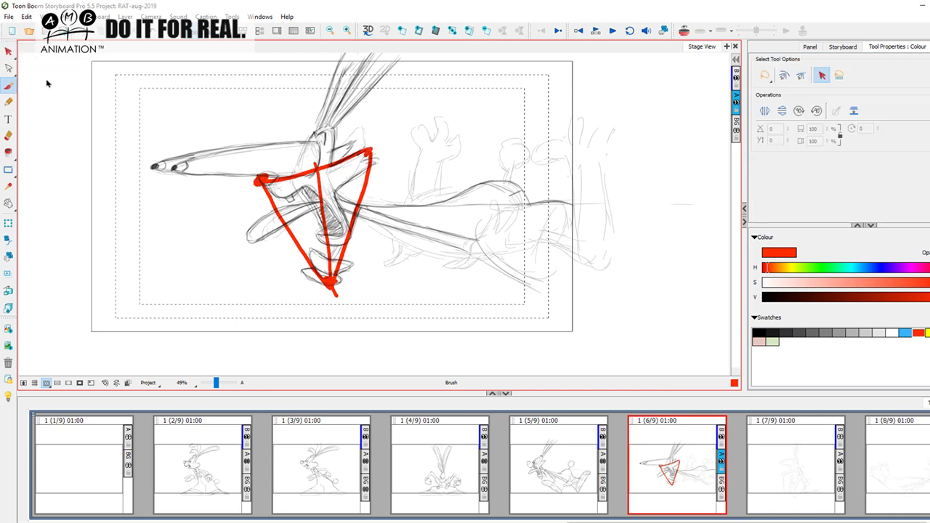
{"action": "left_click", "coordinate": [340, 255]}
{"action": "key", "text": "Delete"}
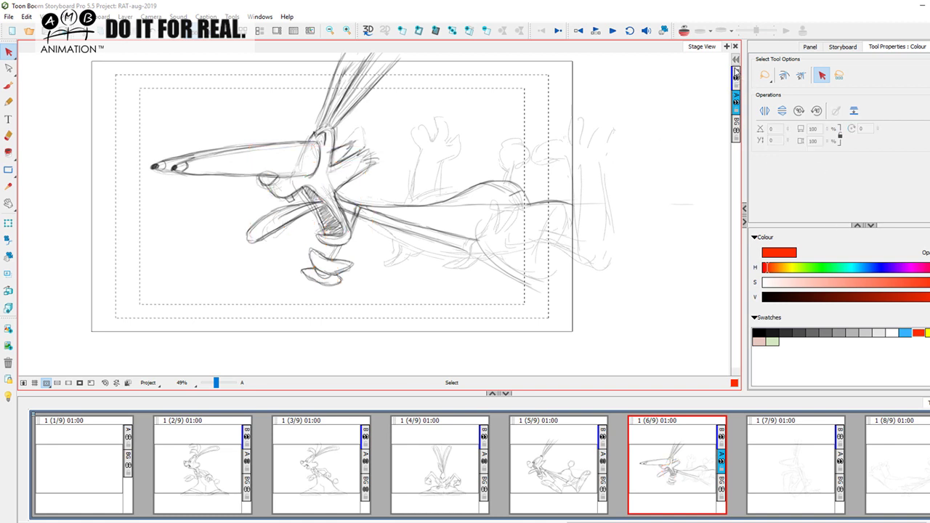
{"action": "left_click", "coordinate": [736, 75]}
{"action": "left_click", "coordinate": [759, 333]}
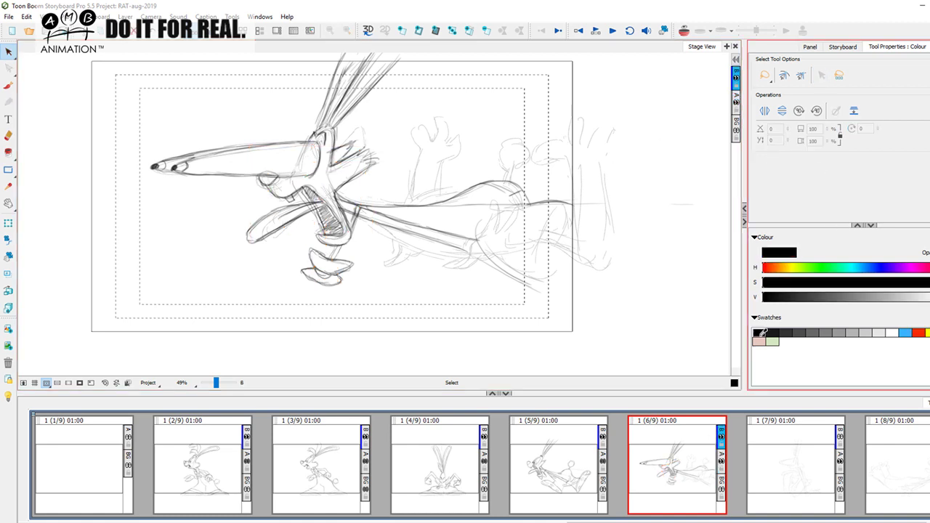
{"action": "left_click", "coordinate": [563, 478]}
{"action": "left_click", "coordinate": [632, 452]}
{"action": "left_click", "coordinate": [603, 450]}
{"action": "left_click", "coordinate": [631, 436]}
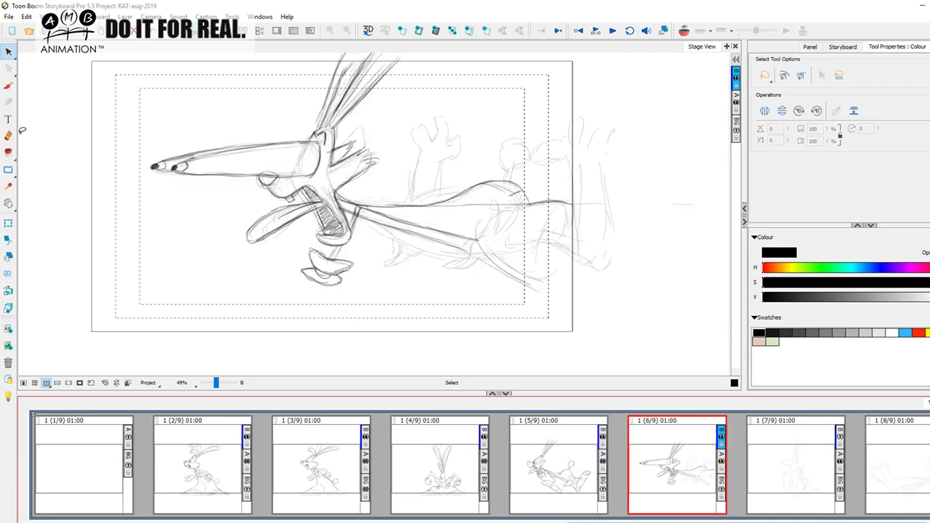
{"action": "left_click", "coordinate": [8, 85]}
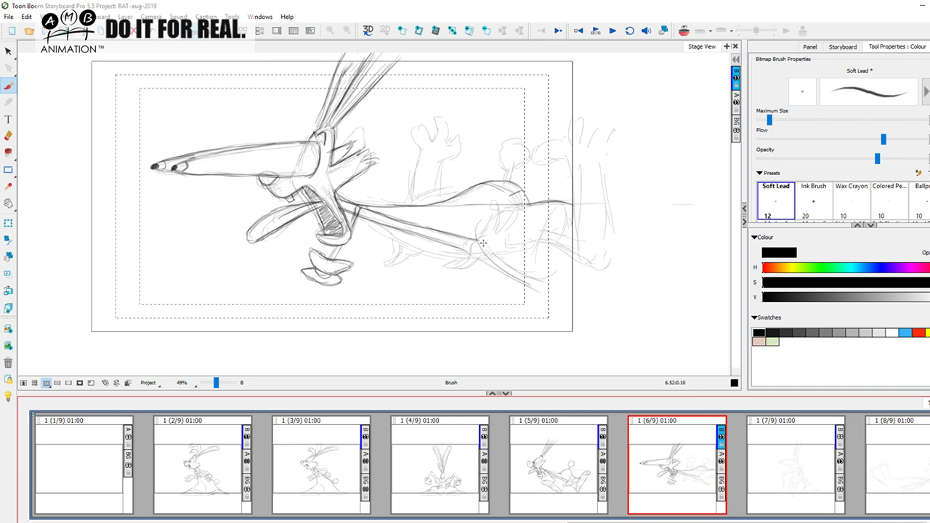
Draw the near hand's wrist line with one finger pointing up and the others stretched back
{"action": "left_click_drag", "start_coordinate": [477, 239], "coordinate": [474, 241]}
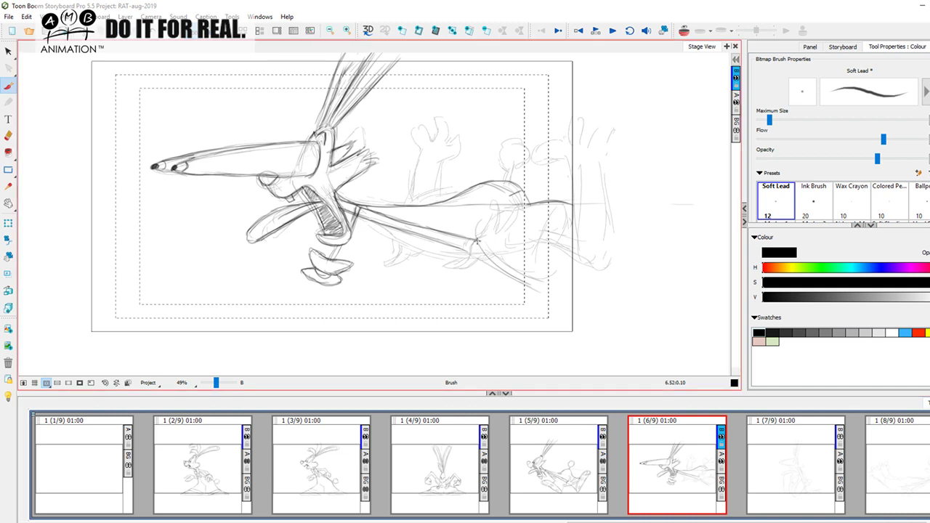
{"action": "key", "text": "a"}
{"action": "key", "text": "s"}
{"action": "mouse_move", "coordinate": [474, 243]}
{"action": "left_mouse_down"}
{"action": "mouse_move", "coordinate": [493, 208]}
{"action": "mouse_move", "coordinate": [494, 231]}
{"action": "left_mouse_up"}
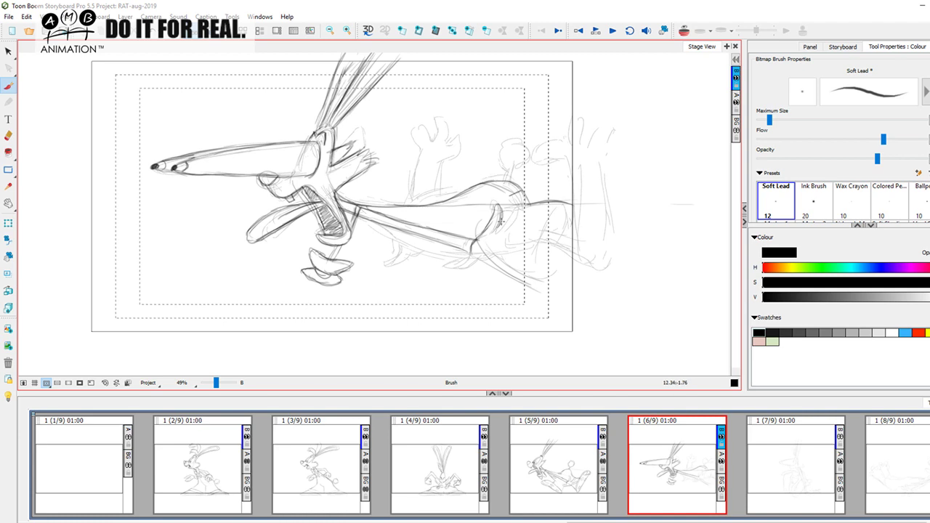
{"action": "mouse_move", "coordinate": [500, 218]}
{"action": "left_mouse_down"}
{"action": "mouse_move", "coordinate": [497, 232]}
{"action": "mouse_move", "coordinate": [503, 224]}
{"action": "left_mouse_up"}
{"action": "key", "text": "a"}
{"action": "key", "text": "s"}
{"action": "mouse_move", "coordinate": [504, 240]}
{"action": "left_mouse_down"}
{"action": "mouse_move", "coordinate": [535, 238]}
{"action": "mouse_move", "coordinate": [507, 253]}
{"action": "mouse_move", "coordinate": [536, 236]}
{"action": "left_mouse_up"}
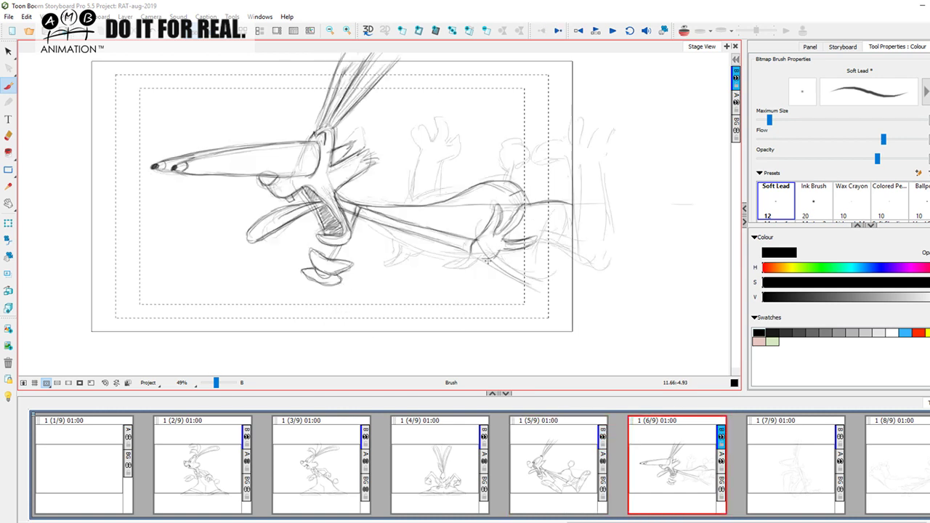
Draw the lower finger of the near hand, curving forward under the wrist
{"action": "key", "text": "f"}
{"action": "key", "text": "g"}
{"action": "left_click_drag", "start_coordinate": [453, 266], "coordinate": [473, 256]}
{"action": "key", "text": "f"}
{"action": "key", "text": "g"}
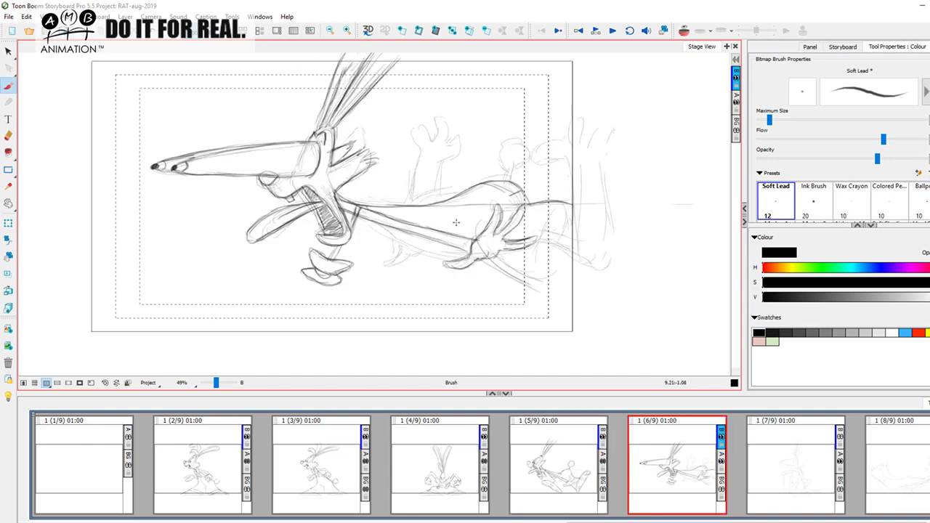
Draw the belly line below the arm and the narrow rounded shape with a small oval along the upper torso
{"action": "key", "text": "Left"}
{"action": "key", "text": "Right"}
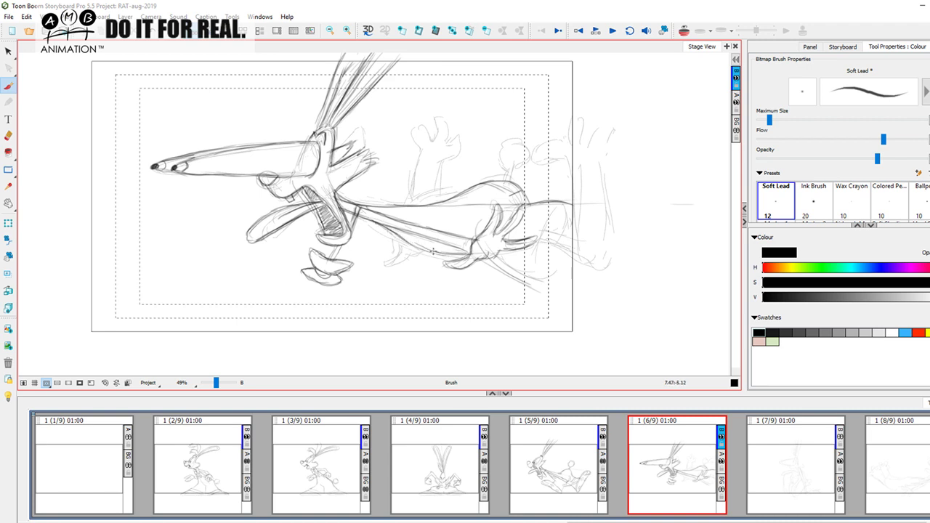
{"action": "key", "text": "Left"}
{"action": "key", "text": "Right"}
{"action": "key", "text": "Left"}
{"action": "key", "text": "Right"}
{"action": "left_click_drag", "start_coordinate": [430, 206], "coordinate": [407, 211]}
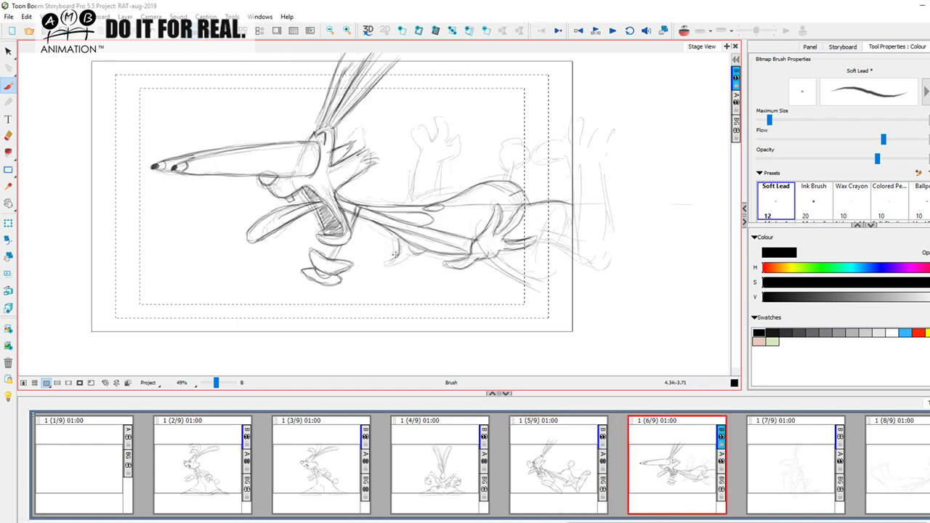
Darken the small hooked form under the belly and the low curve above the middle of the back
{"action": "left_click_drag", "start_coordinate": [387, 265], "coordinate": [409, 253]}
{"action": "key", "text": "f"}
{"action": "key", "text": "g"}
{"action": "key", "text": "d"}
{"action": "key", "text": "f"}
{"action": "left_click_drag", "start_coordinate": [427, 203], "coordinate": [455, 191]}
{"action": "key", "text": "d"}
{"action": "key", "text": "f"}
{"action": "key", "text": "d"}
{"action": "key", "text": "f"}
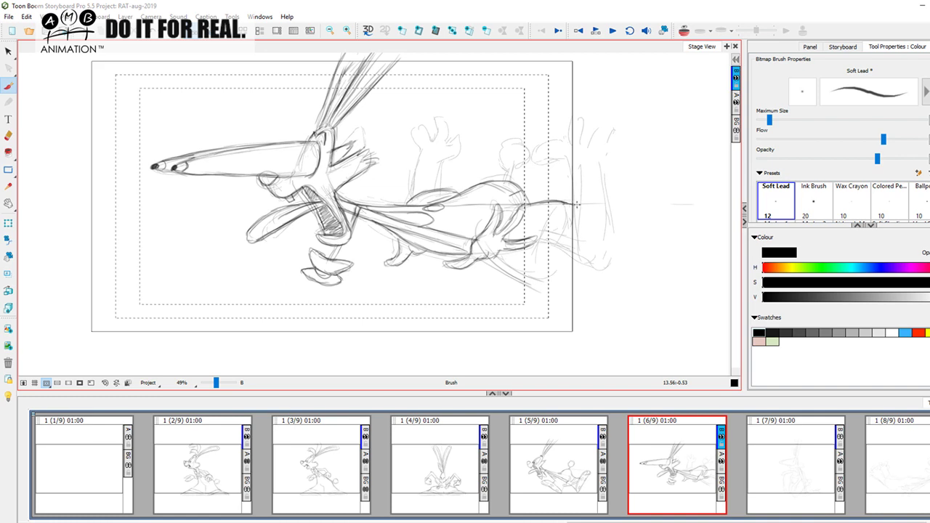
Outline the near foot as a long slanted loop from its upper tip down to the heel
{"action": "key", "text": "d"}
{"action": "key", "text": "f"}
{"action": "mouse_move", "coordinate": [564, 208]}
{"action": "left_mouse_down"}
{"action": "mouse_move", "coordinate": [550, 239]}
{"action": "mouse_move", "coordinate": [553, 223]}
{"action": "mouse_move", "coordinate": [560, 216]}
{"action": "mouse_move", "coordinate": [539, 277]}
{"action": "left_mouse_up"}
{"action": "mouse_move", "coordinate": [554, 206]}
{"action": "left_mouse_down"}
{"action": "mouse_move", "coordinate": [534, 241]}
{"action": "mouse_move", "coordinate": [565, 202]}
{"action": "mouse_move", "coordinate": [540, 280]}
{"action": "left_mouse_up"}
{"action": "key", "text": "f"}
{"action": "key", "text": "g"}
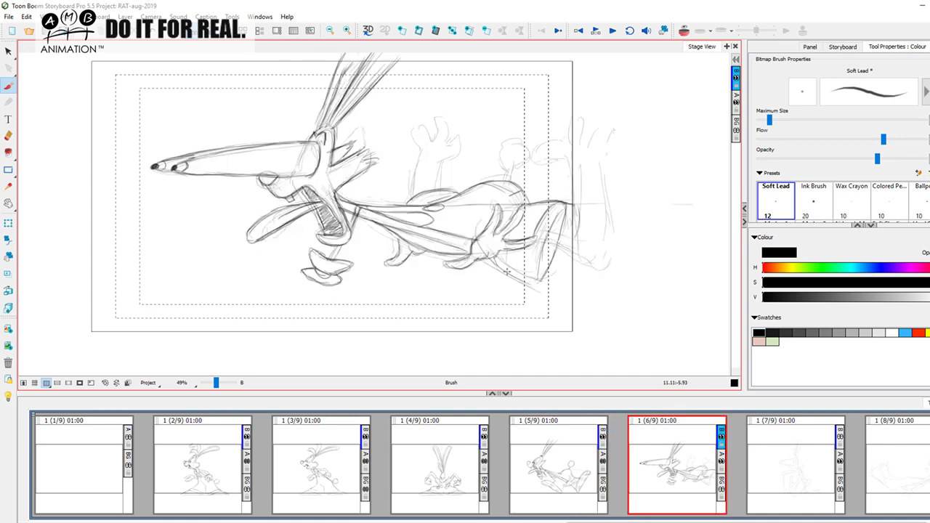
Darken the underside of the near leg down to the heel, comparing the pose with panel 5
{"action": "left_click_drag", "start_coordinate": [507, 266], "coordinate": [523, 284]}
{"action": "key", "text": "Left"}
{"action": "key", "text": "Right"}
{"action": "left_click_drag", "start_coordinate": [497, 259], "coordinate": [517, 270]}
{"action": "key", "text": "Left"}
{"action": "key", "text": "Right"}
{"action": "key", "text": "Left"}
{"action": "key", "text": "Right"}
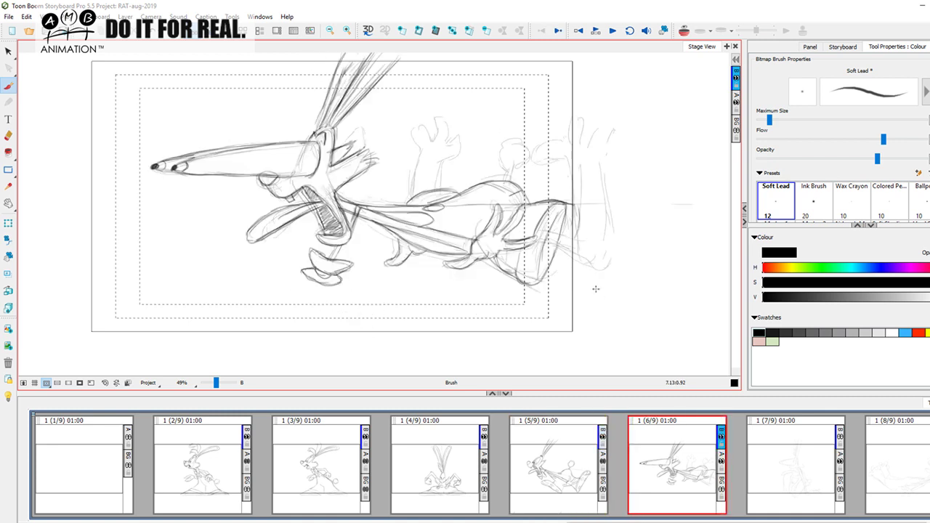
Draw both sides of the raised arm above the back
{"action": "left_click_drag", "start_coordinate": [420, 149], "coordinate": [411, 198]}
{"action": "key", "text": "Left"}
{"action": "key", "text": "Right"}
{"action": "left_click_drag", "start_coordinate": [446, 155], "coordinate": [441, 189]}
{"action": "key", "text": "Left"}
{"action": "key", "text": "Right"}
Draw the splayed rounded fingers of the raised hand and darken its palm and arm outline
{"action": "mouse_move", "coordinate": [411, 128]}
{"action": "left_mouse_down"}
{"action": "mouse_move", "coordinate": [434, 133]}
{"action": "mouse_move", "coordinate": [446, 108]}
{"action": "left_mouse_up"}
{"action": "mouse_move", "coordinate": [449, 141]}
{"action": "left_mouse_down"}
{"action": "mouse_move", "coordinate": [465, 130]}
{"action": "mouse_move", "coordinate": [464, 145]}
{"action": "left_mouse_up"}
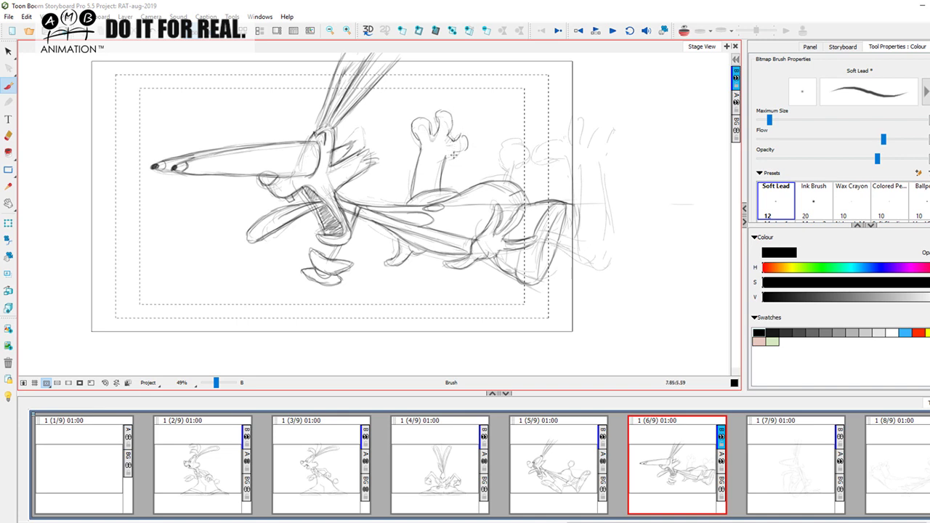
{"action": "left_click_drag", "start_coordinate": [457, 152], "coordinate": [437, 127]}
{"action": "key", "text": "f"}
{"action": "key", "text": "g"}
{"action": "mouse_move", "coordinate": [413, 126]}
{"action": "left_mouse_down"}
{"action": "mouse_move", "coordinate": [425, 142]}
{"action": "mouse_move", "coordinate": [414, 196]}
{"action": "left_mouse_up"}
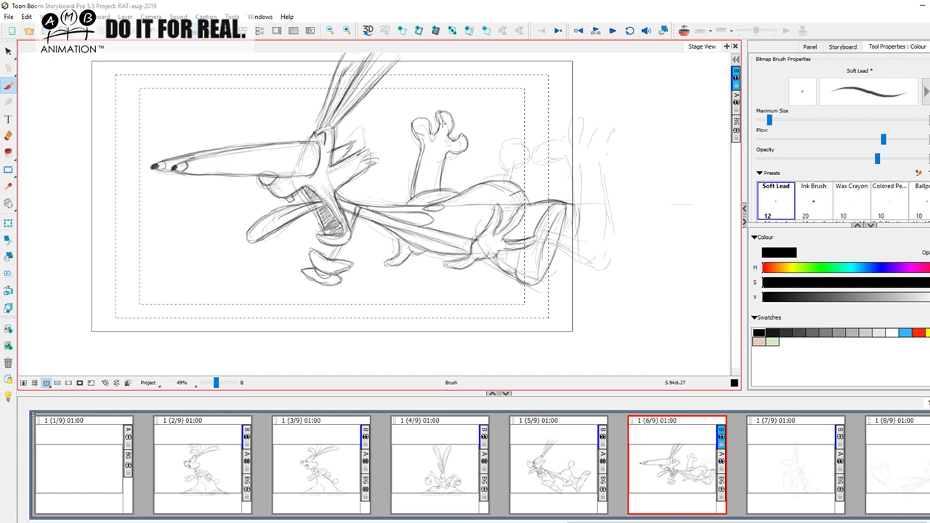
{"action": "key", "text": "f"}
{"action": "key", "text": "g"}
Darken the far leg's lower line and the front edge of the upright foot beyond the frame
{"action": "key", "text": "space"}
{"action": "left_click_drag", "start_coordinate": [636, 228], "coordinate": [584, 237]}
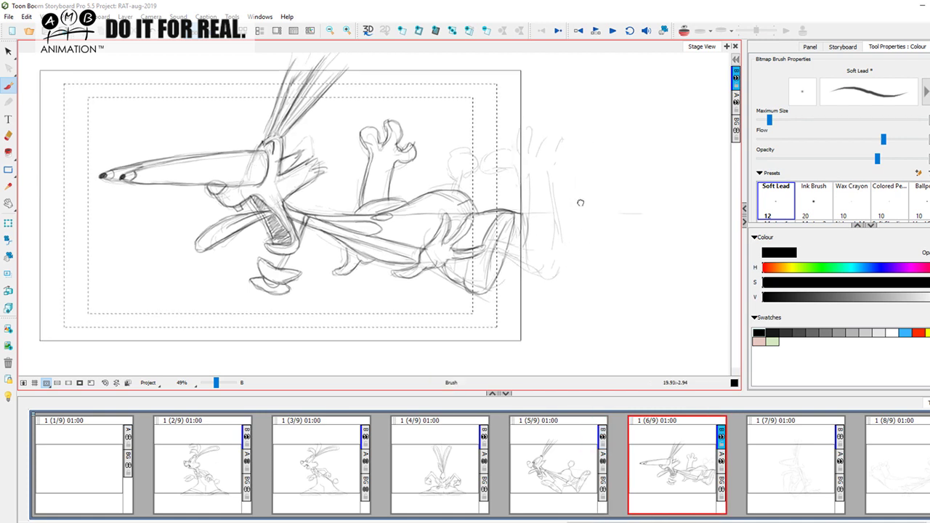
{"action": "left_click_drag", "start_coordinate": [503, 252], "coordinate": [542, 279]}
{"action": "left_click_drag", "start_coordinate": [519, 167], "coordinate": [526, 247]}
{"action": "left_click_drag", "start_coordinate": [517, 171], "coordinate": [526, 248]}
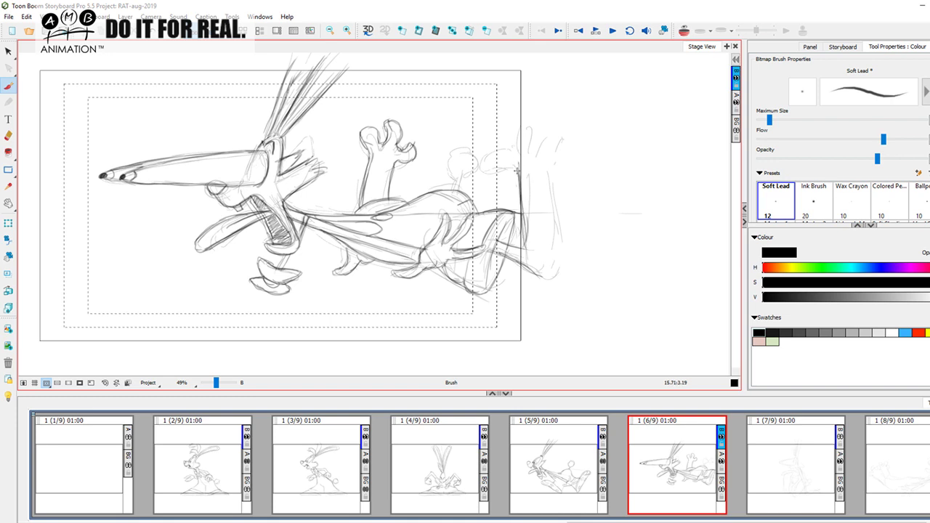
Draw the splayed toes and the back edge of the upright foot down to its heel
{"action": "mouse_move", "coordinate": [524, 166]}
{"action": "left_mouse_down"}
{"action": "mouse_move", "coordinate": [493, 165]}
{"action": "mouse_move", "coordinate": [485, 154]}
{"action": "mouse_move", "coordinate": [519, 167]}
{"action": "left_mouse_up"}
{"action": "mouse_move", "coordinate": [520, 136]}
{"action": "left_mouse_down"}
{"action": "mouse_move", "coordinate": [542, 131]}
{"action": "mouse_move", "coordinate": [536, 151]}
{"action": "mouse_move", "coordinate": [561, 145]}
{"action": "mouse_move", "coordinate": [559, 159]}
{"action": "mouse_move", "coordinate": [541, 151]}
{"action": "mouse_move", "coordinate": [562, 133]}
{"action": "mouse_move", "coordinate": [569, 144]}
{"action": "mouse_move", "coordinate": [555, 159]}
{"action": "mouse_move", "coordinate": [553, 214]}
{"action": "mouse_move", "coordinate": [549, 194]}
{"action": "mouse_move", "coordinate": [546, 276]}
{"action": "left_mouse_up"}
{"action": "left_click_drag", "start_coordinate": [521, 169], "coordinate": [533, 226]}
{"action": "mouse_move", "coordinate": [523, 190]}
{"action": "left_mouse_down"}
{"action": "mouse_move", "coordinate": [539, 268]}
{"action": "mouse_move", "coordinate": [558, 282]}
{"action": "left_mouse_up"}
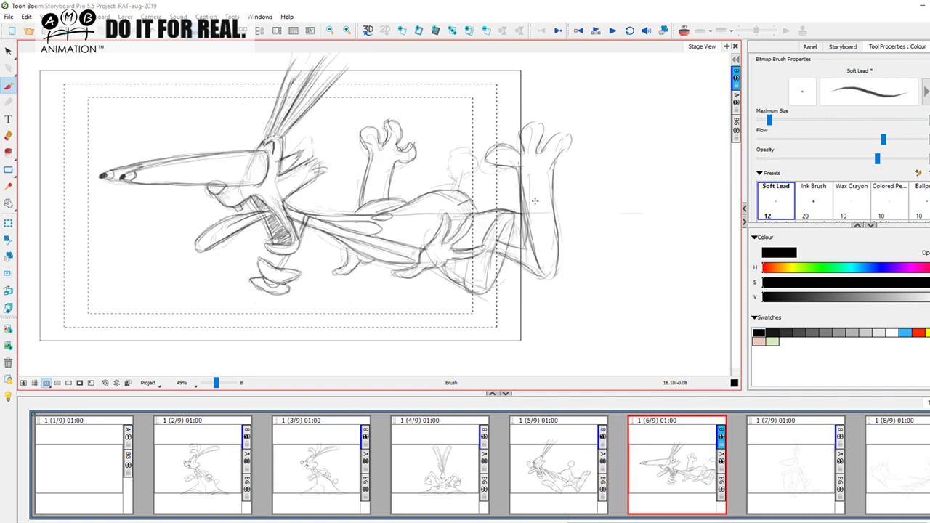
Draw two oval pads on the upright foot's sole and the fluffy round tail on its short stem above the rump
{"action": "left_click_drag", "start_coordinate": [530, 186], "coordinate": [547, 183]}
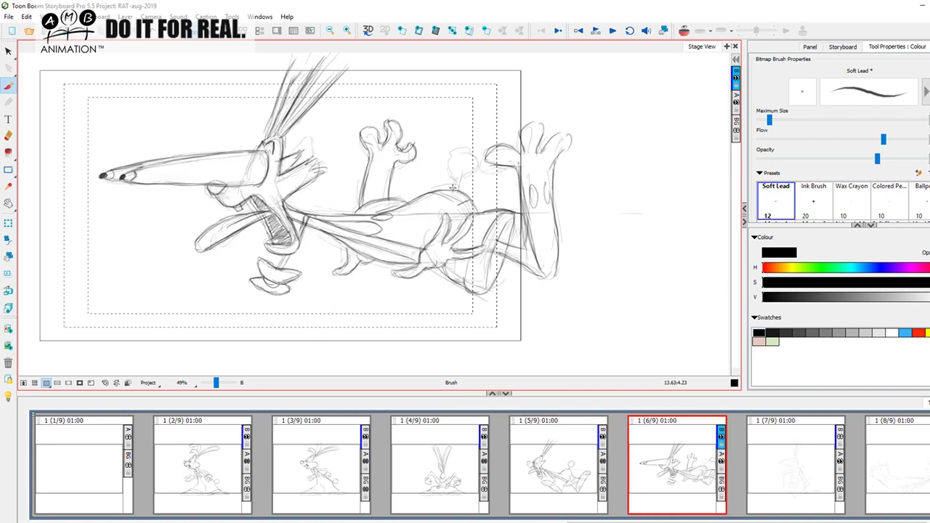
{"action": "left_click_drag", "start_coordinate": [458, 176], "coordinate": [461, 187]}
{"action": "mouse_move", "coordinate": [449, 169]}
{"action": "left_mouse_down"}
{"action": "mouse_move", "coordinate": [470, 161]}
{"action": "mouse_move", "coordinate": [496, 138]}
{"action": "mouse_move", "coordinate": [475, 172]}
{"action": "left_mouse_up"}
Flip through the cleaned-up panels from 3 to 6 to check how the rabbit's take plays in sequence
{"action": "key", "text": "f"}
{"action": "key", "text": "g"}
{"action": "key", "text": "Left"}
{"action": "key", "text": "Right"}
{"action": "key", "text": "f"}
{"action": "key", "text": "g"}
{"action": "left_click", "coordinate": [514, 491]}
{"action": "left_click", "coordinate": [690, 476]}
{"action": "key", "text": "Left"}
{"action": "key", "text": "Right"}
{"action": "left_click", "coordinate": [349, 468]}
{"action": "key", "text": "Right"}
{"action": "key", "text": "Right"}
{"action": "key", "text": "Right"}
{"action": "left_click", "coordinate": [588, 265]}
{"action": "left_click_drag", "start_coordinate": [216, 383], "coordinate": [214, 383]}
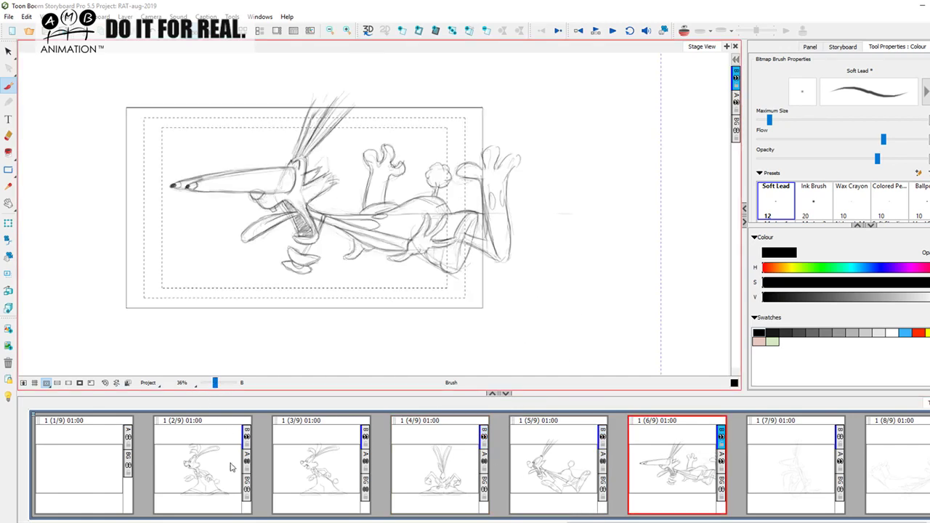
{"action": "left_click", "coordinate": [320, 471]}
{"action": "key", "text": "Right"}
{"action": "key", "text": "Right"}
{"action": "key", "text": "Right"}
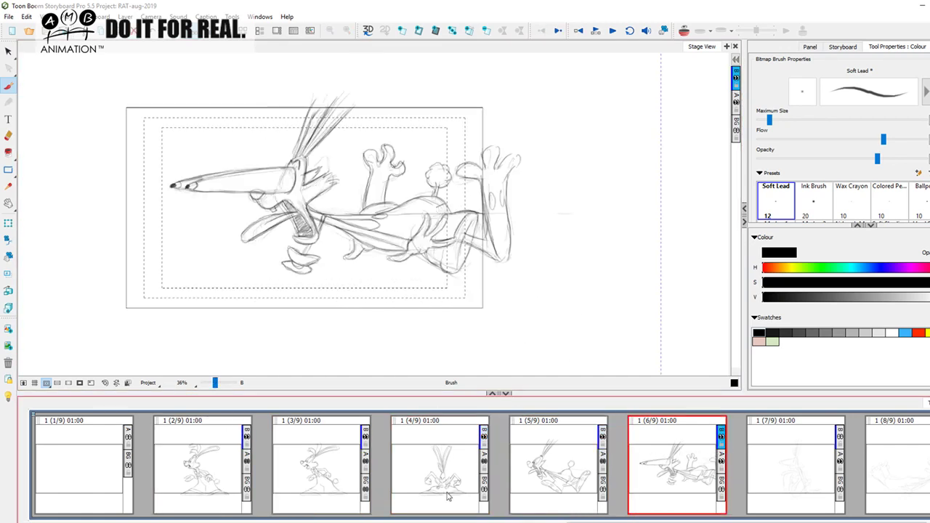
{"action": "left_click", "coordinate": [574, 473]}
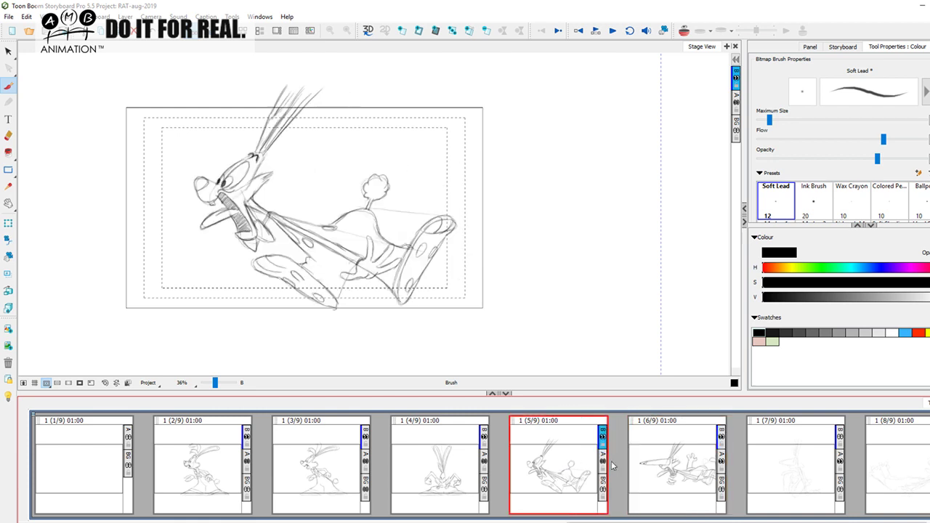
Compare the open-mouthed pose in panel 5 with the stretched, bulging-eyed pose in panel 6
{"action": "left_click", "coordinate": [683, 468]}
{"action": "mouse_move", "coordinate": [203, 149]}
{"action": "left_mouse_down"}
{"action": "mouse_move", "coordinate": [218, 215]}
{"action": "mouse_move", "coordinate": [240, 225]}
{"action": "left_mouse_up"}
{"action": "key", "text": "ctrl+z"}
{"action": "left_click", "coordinate": [438, 474]}
{"action": "left_click", "coordinate": [561, 462]}
{"action": "left_click", "coordinate": [692, 451]}
{"action": "left_click", "coordinate": [561, 461]}
{"action": "left_click", "coordinate": [663, 446]}
{"action": "left_click", "coordinate": [549, 467]}
{"action": "left_click", "coordinate": [664, 454]}
{"action": "left_click", "coordinate": [560, 465]}
Compare the standing poses in panels 2 and 3, and follow the action through panels 4 and 5
{"action": "left_click", "coordinate": [227, 465]}
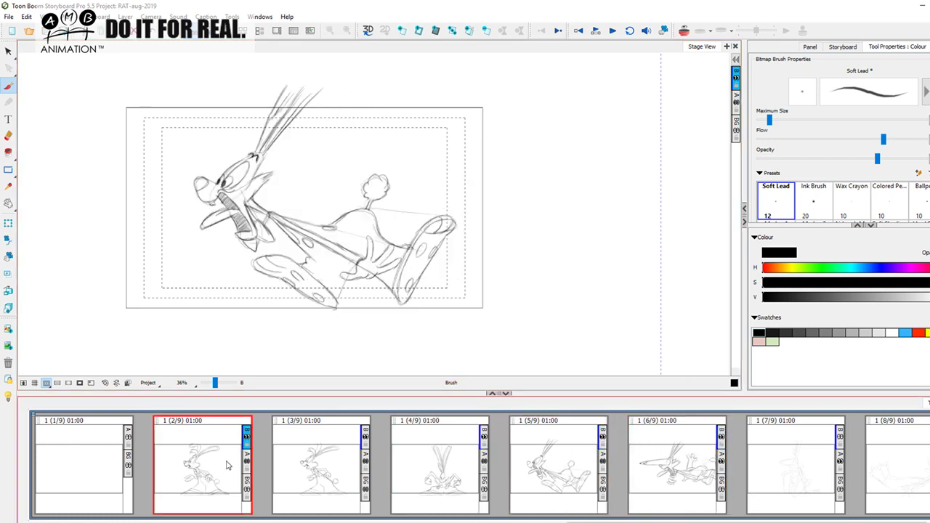
{"action": "left_click", "coordinate": [309, 456]}
{"action": "left_click", "coordinate": [217, 470]}
{"action": "left_click", "coordinate": [267, 449]}
{"action": "left_click", "coordinate": [244, 454]}
{"action": "left_click", "coordinate": [298, 459]}
{"action": "left_click", "coordinate": [234, 461]}
{"action": "left_click", "coordinate": [298, 461]}
{"action": "left_click", "coordinate": [236, 465]}
{"action": "left_click", "coordinate": [320, 464]}
{"action": "left_click", "coordinate": [451, 470]}
{"action": "left_click", "coordinate": [559, 467]}
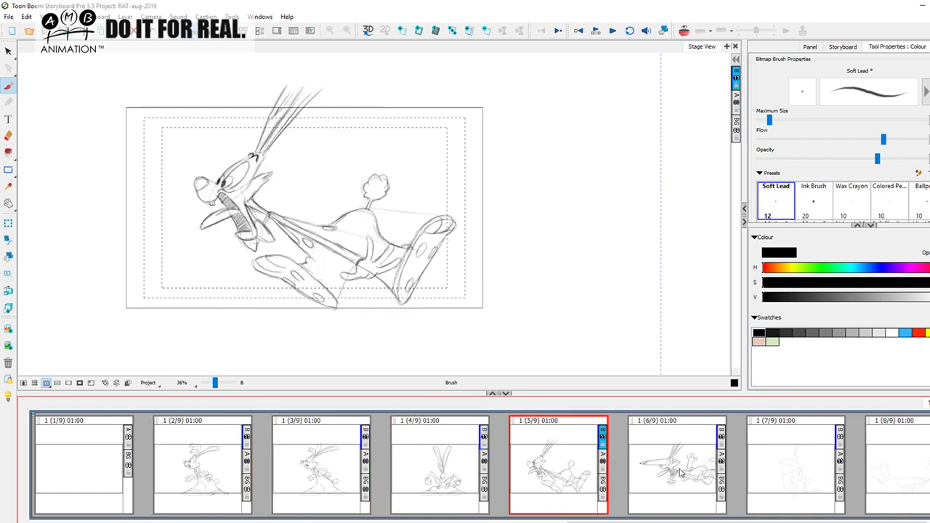
Flip repeatedly between panels 5 and 6 to examine the change in eyes, body stretch and legs
{"action": "left_click", "coordinate": [670, 467]}
{"action": "left_click", "coordinate": [581, 469]}
{"action": "left_click", "coordinate": [658, 467]}
{"action": "left_click", "coordinate": [562, 470]}
{"action": "left_click", "coordinate": [657, 467]}
{"action": "left_click", "coordinate": [567, 470]}
{"action": "left_click", "coordinate": [657, 467]}
{"action": "left_click", "coordinate": [570, 468]}
{"action": "left_click", "coordinate": [654, 468]}
{"action": "left_click", "coordinate": [574, 468]}
{"action": "left_click", "coordinate": [654, 468]}
{"action": "left_click", "coordinate": [573, 468]}
{"action": "left_click", "coordinate": [654, 468]}
{"action": "left_click", "coordinate": [580, 464]}
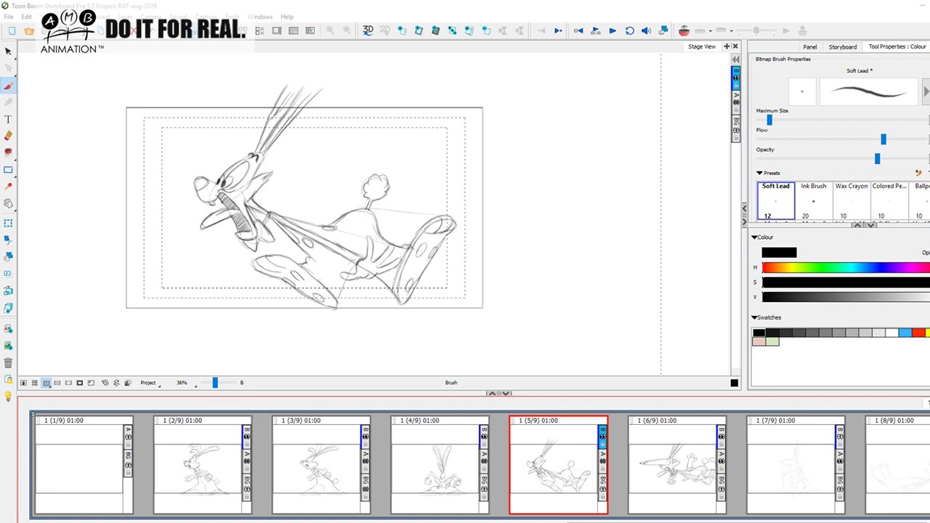
{"action": "left_click", "coordinate": [672, 466]}
{"action": "left_click", "coordinate": [596, 463]}
{"action": "left_click", "coordinate": [678, 464]}
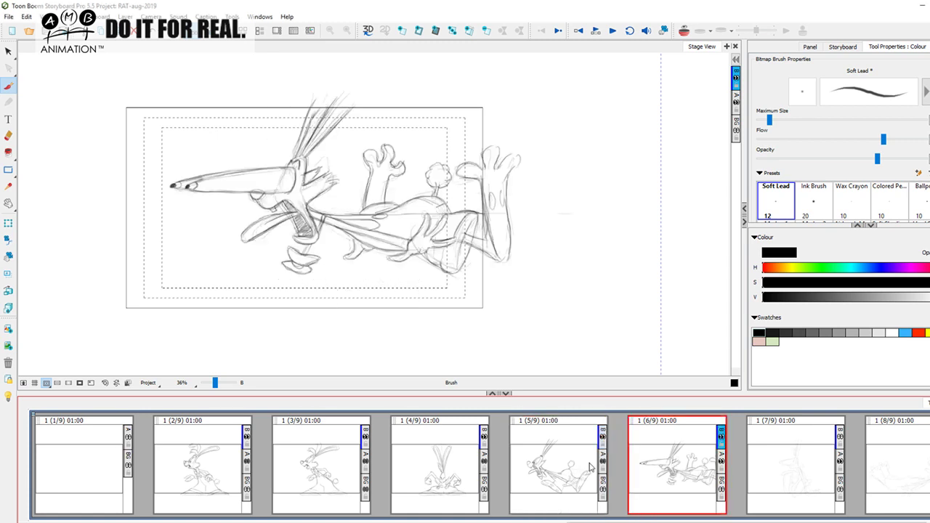
{"action": "left_click", "coordinate": [596, 463]}
{"action": "left_click", "coordinate": [677, 463]}
{"action": "left_click", "coordinate": [596, 462]}
{"action": "key", "text": "Right"}
{"action": "key", "text": "Left"}
{"action": "key", "text": "Right"}
{"action": "key", "text": "Left"}
{"action": "key", "text": "Right"}
{"action": "key", "text": "Left"}
{"action": "key", "text": "Right"}
{"action": "key", "text": "Left"}
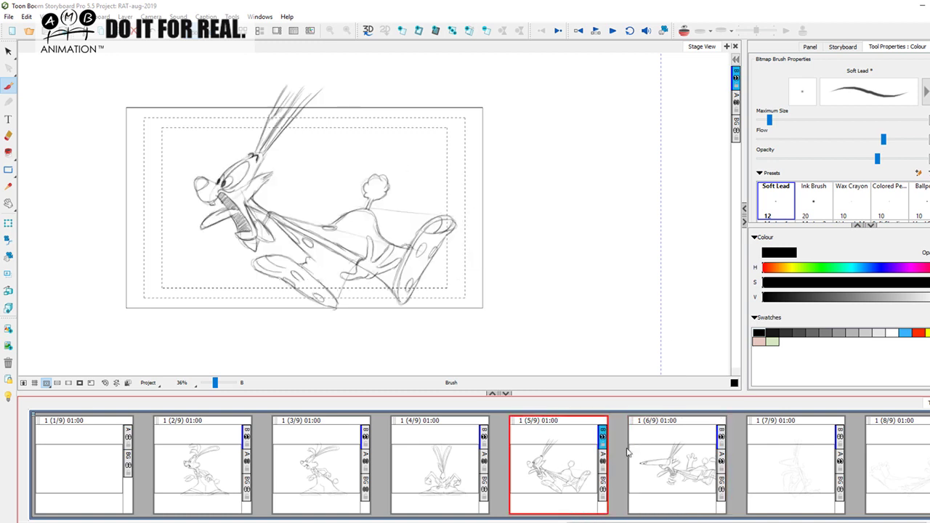
{"action": "key", "text": "Right"}
{"action": "key", "text": "Left"}
{"action": "key", "text": "Right"}
{"action": "key", "text": "Left"}
{"action": "key", "text": "Right"}
{"action": "key", "text": "Left"}
{"action": "key", "text": "Right"}
{"action": "key", "text": "Left"}
{"action": "left_click", "coordinate": [688, 467]}
{"action": "left_click", "coordinate": [600, 467]}
{"action": "left_click", "coordinate": [689, 467]}
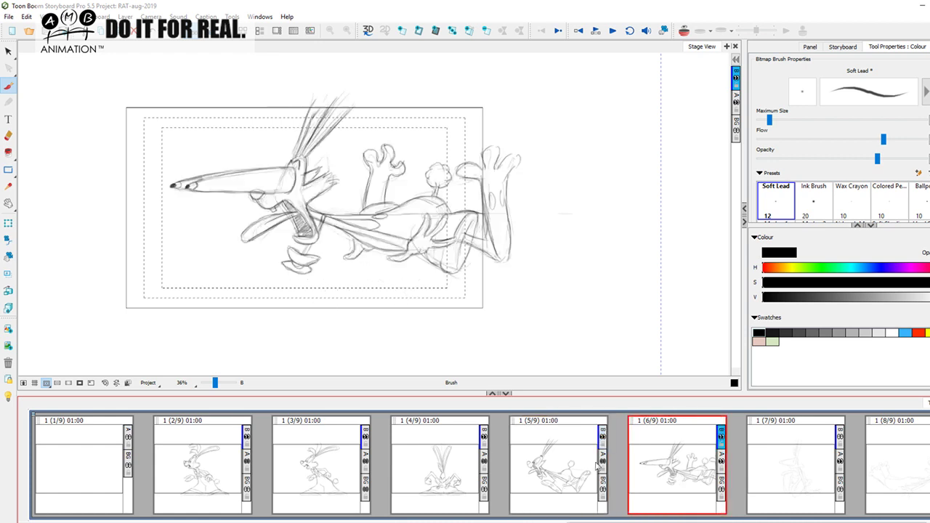
Review the whole take in order from panel 2 through the rough sketch in panel 7
{"action": "left_click", "coordinate": [248, 472]}
{"action": "left_click", "coordinate": [328, 457]}
{"action": "left_click", "coordinate": [208, 472]}
{"action": "left_click", "coordinate": [320, 466]}
{"action": "left_click", "coordinate": [203, 477]}
{"action": "left_click", "coordinate": [323, 466]}
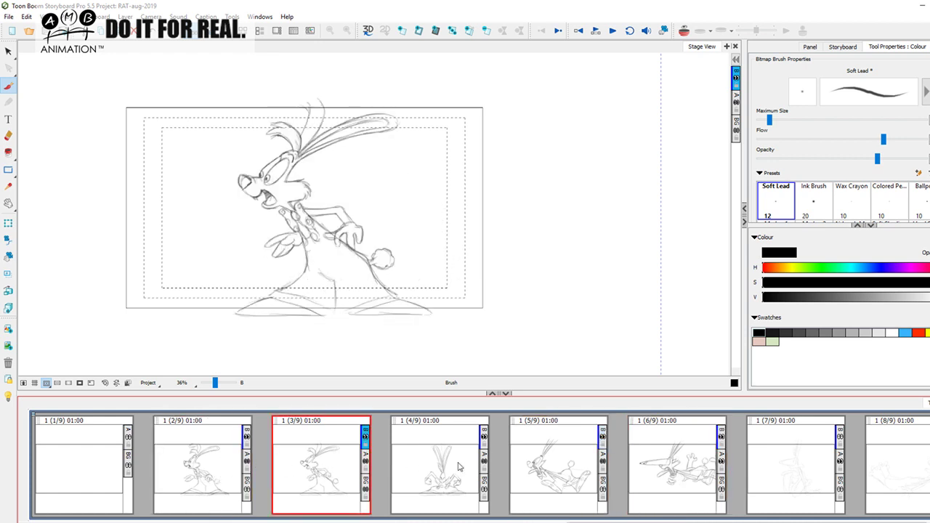
{"action": "left_click", "coordinate": [459, 465]}
{"action": "left_click", "coordinate": [553, 463]}
{"action": "left_click", "coordinate": [654, 459]}
{"action": "left_click", "coordinate": [218, 471]}
{"action": "left_click", "coordinate": [331, 476]}
{"action": "left_click", "coordinate": [565, 462]}
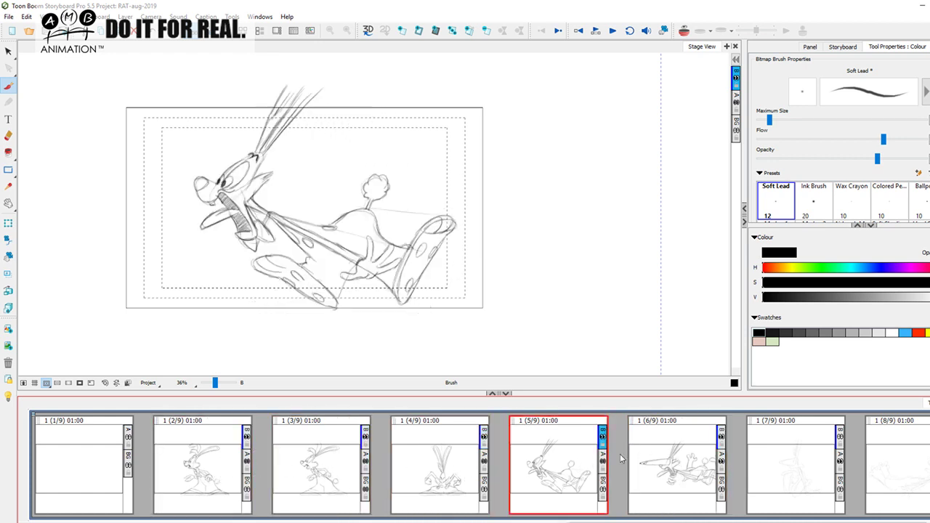
{"action": "left_click", "coordinate": [682, 458]}
{"action": "left_click", "coordinate": [798, 465]}
{"action": "left_click", "coordinate": [234, 474]}
{"action": "left_click", "coordinate": [320, 465]}
{"action": "left_click", "coordinate": [439, 465]}
{"action": "left_click", "coordinate": [252, 475]}
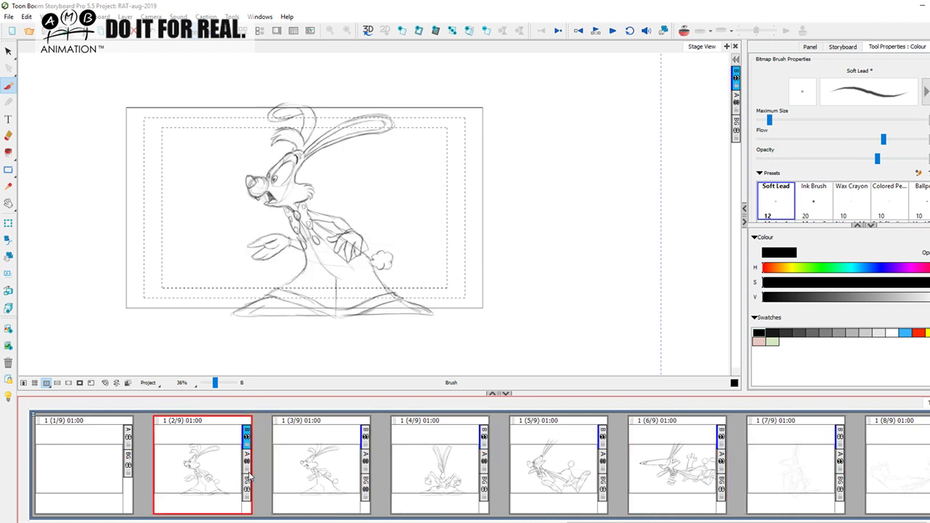
{"action": "left_click", "coordinate": [340, 479]}
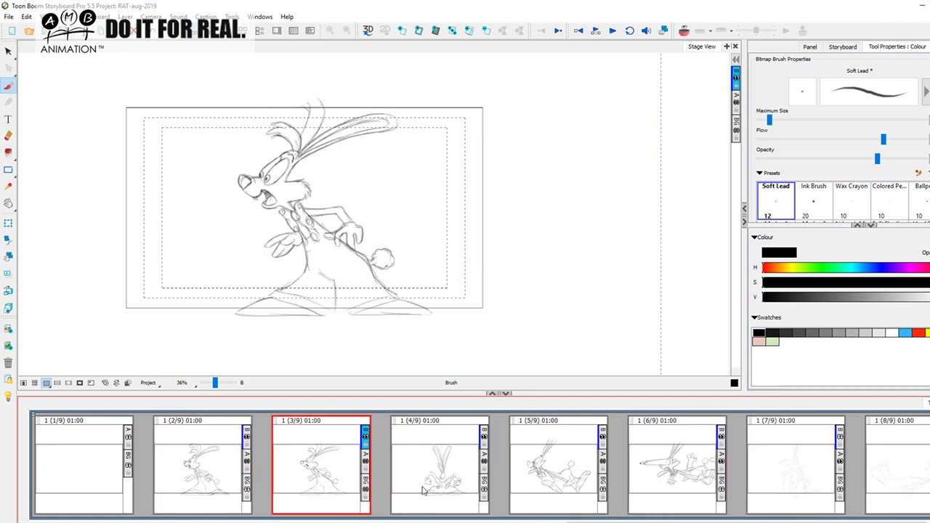
{"action": "left_click", "coordinate": [463, 480]}
{"action": "left_click", "coordinate": [579, 474]}
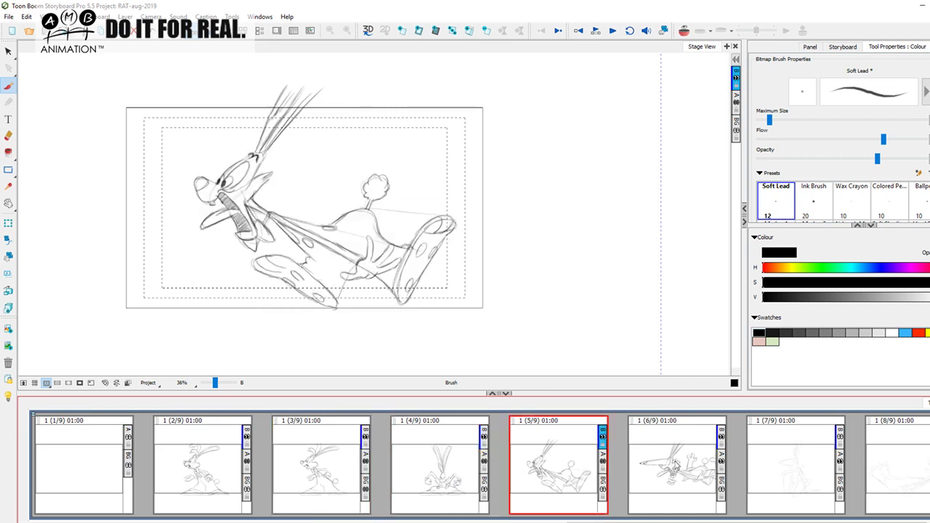
{"action": "left_click", "coordinate": [710, 458]}
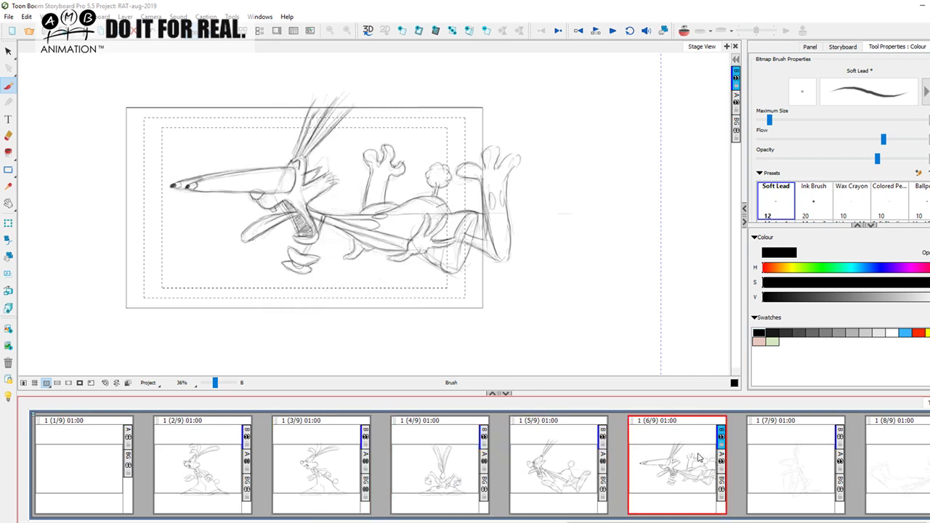
{"action": "left_click", "coordinate": [770, 458]}
{"action": "left_click", "coordinate": [187, 474]}
{"action": "left_click", "coordinate": [465, 461]}
{"action": "left_click", "coordinate": [574, 462]}
{"action": "left_click", "coordinate": [688, 460]}
{"action": "left_click", "coordinate": [799, 458]}
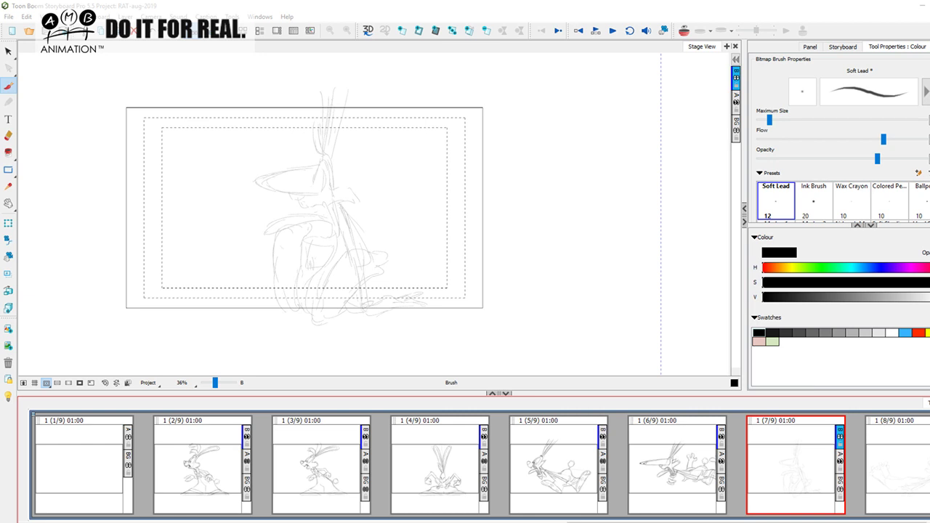
Compare the rough pose in panel 7 with the finished stretched take in panel 6
{"action": "left_click", "coordinate": [13, 85]}
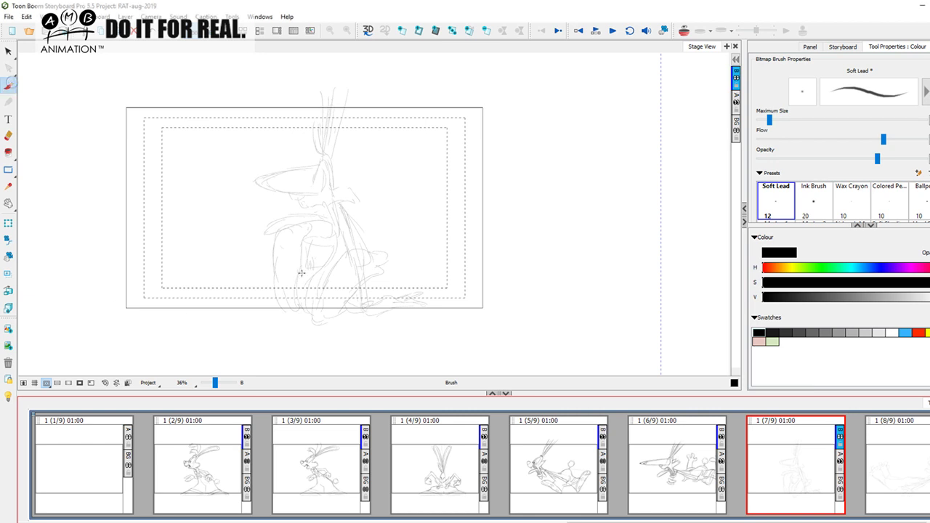
{"action": "key", "text": "f"}
{"action": "key", "text": "g"}
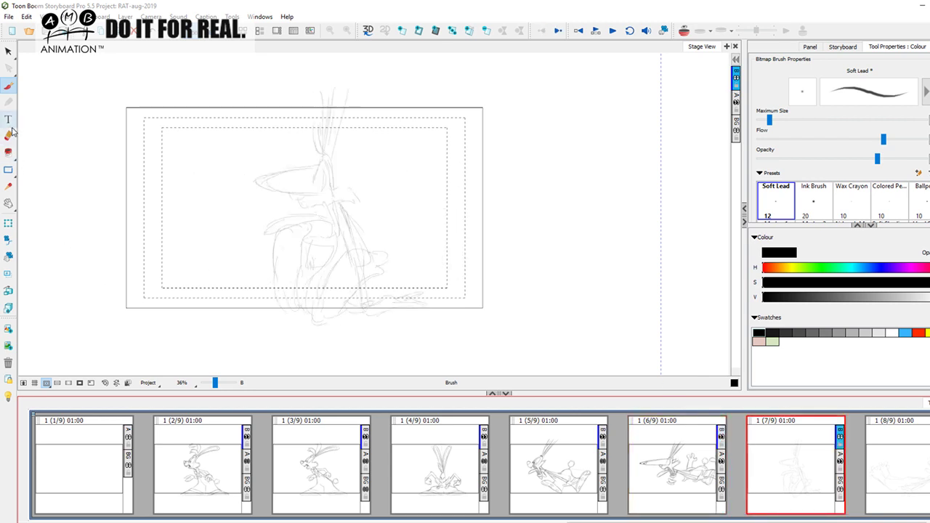
{"action": "key", "text": "Left"}
{"action": "key", "text": "Right"}
{"action": "left_click_drag", "start_coordinate": [214, 382], "coordinate": [215, 383]}
{"action": "left_click", "coordinate": [688, 485]}
{"action": "left_click", "coordinate": [737, 103]}
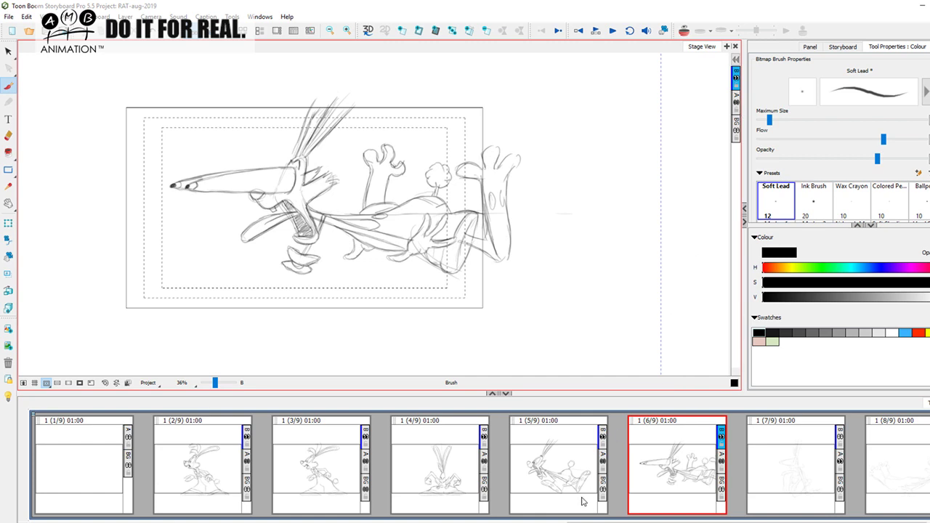
{"action": "left_click", "coordinate": [560, 478]}
{"action": "key", "text": "Right"}
{"action": "key", "text": "Right"}
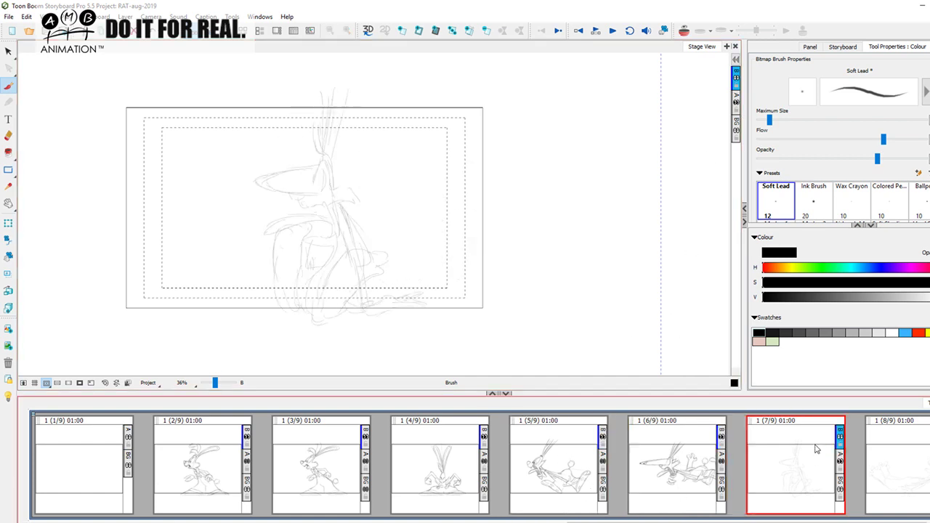
{"action": "key", "text": "Left"}
{"action": "key", "text": "Right"}
{"action": "left_click_drag", "start_coordinate": [215, 383], "coordinate": [216, 383]}
{"action": "key", "text": "Left"}
{"action": "key", "text": "Right"}
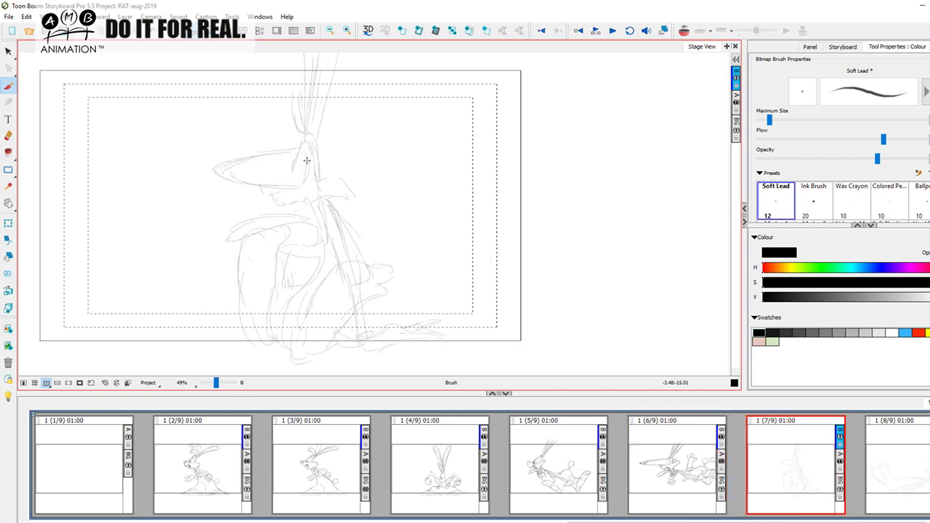
{"action": "key", "text": "Left"}
{"action": "key", "text": "Right"}
{"action": "key", "text": "Left"}
{"action": "key", "text": "Right"}
{"action": "key", "text": "Left"}
{"action": "mouse_move", "coordinate": [267, 232]}
{"action": "left_mouse_down"}
{"action": "mouse_move", "coordinate": [240, 180]}
{"action": "mouse_move", "coordinate": [276, 133]}
{"action": "mouse_move", "coordinate": [298, 233]}
{"action": "mouse_move", "coordinate": [264, 247]}
{"action": "mouse_move", "coordinate": [229, 179]}
{"action": "mouse_move", "coordinate": [275, 129]}
{"action": "mouse_move", "coordinate": [309, 244]}
{"action": "left_mouse_up"}
{"action": "key", "text": "ctrl+z"}
{"action": "key", "text": "ctrl+z"}
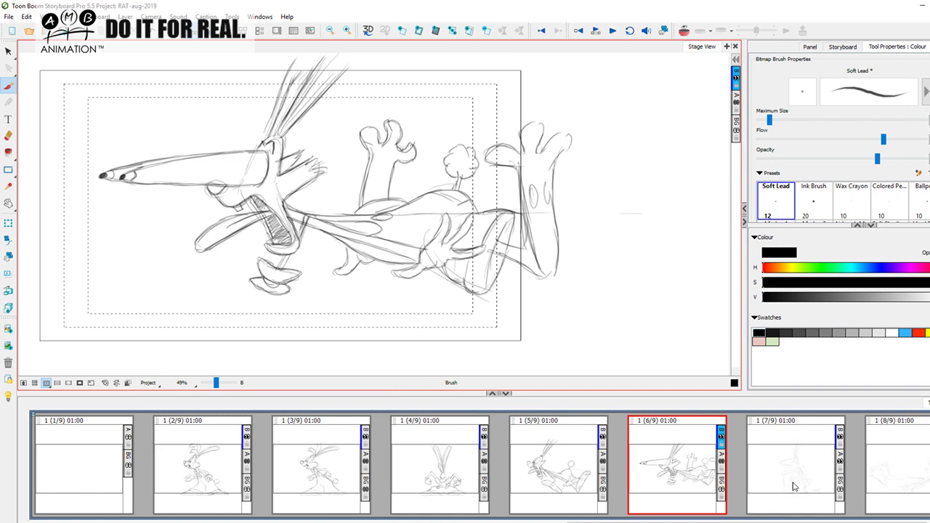
In panel 7, darken the arched line over the eyes at the base of the ears and down the back of the head
{"action": "left_click", "coordinate": [795, 487]}
{"action": "mouse_move", "coordinate": [305, 139]}
{"action": "left_mouse_down"}
{"action": "mouse_move", "coordinate": [275, 252]}
{"action": "mouse_move", "coordinate": [337, 258]}
{"action": "mouse_move", "coordinate": [306, 140]}
{"action": "mouse_move", "coordinate": [332, 261]}
{"action": "mouse_move", "coordinate": [275, 254]}
{"action": "left_mouse_up"}
{"action": "key", "text": "ctrl+z"}
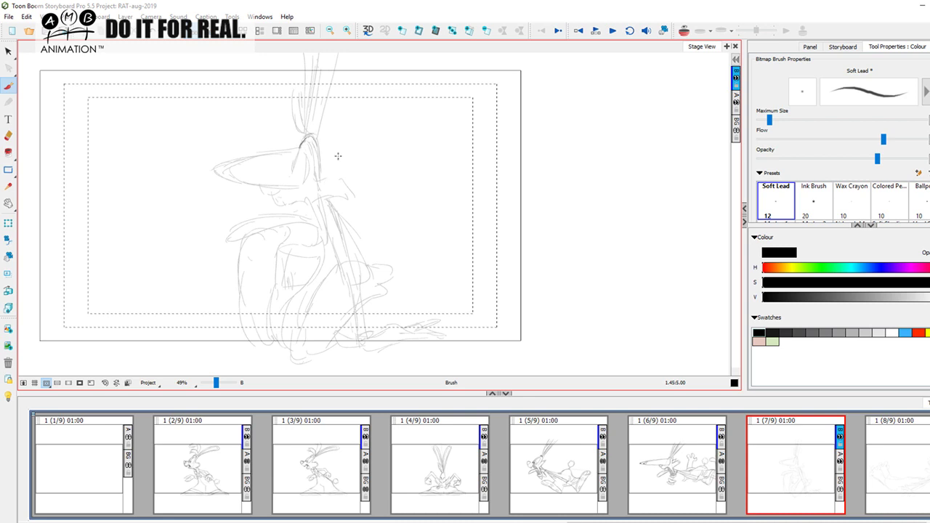
{"action": "left_click_drag", "start_coordinate": [309, 134], "coordinate": [301, 145]}
{"action": "key", "text": "Left"}
{"action": "key", "text": "Right"}
{"action": "key", "text": "Left"}
{"action": "key", "text": "Right"}
Draw the small rounded nose and the muzzle bump beneath the bulging eyes in panel 7
{"action": "mouse_move", "coordinate": [260, 188]}
{"action": "left_mouse_down"}
{"action": "mouse_move", "coordinate": [283, 190]}
{"action": "mouse_move", "coordinate": [270, 197]}
{"action": "left_mouse_up"}
{"action": "left_click_drag", "start_coordinate": [278, 206], "coordinate": [292, 203]}
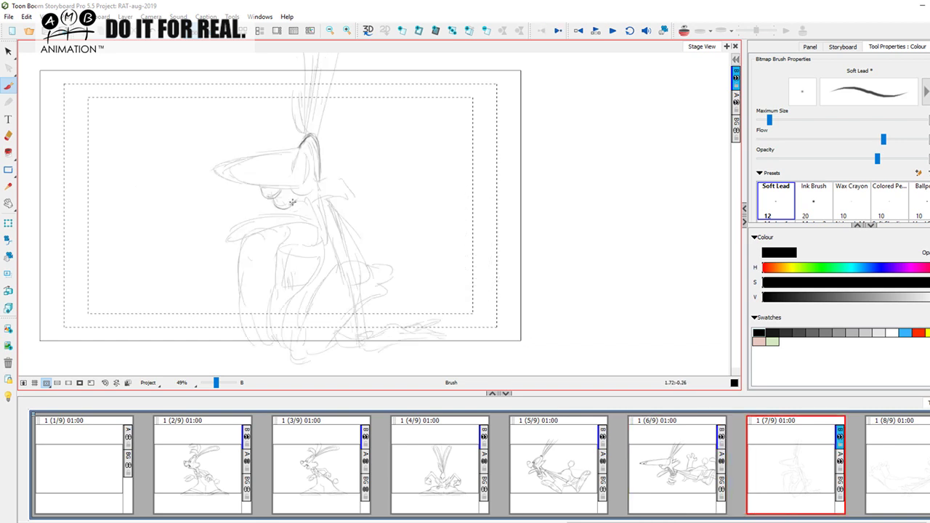
{"action": "key", "text": "f"}
{"action": "key", "text": "g"}
Draw the inner back line of the open mouth and the curved lower jaw in panel 7, checking against panel 6
{"action": "key", "text": "Left"}
{"action": "key", "text": "Right"}
{"action": "key", "text": "Left"}
{"action": "key", "text": "Right"}
{"action": "mouse_move", "coordinate": [310, 249]}
{"action": "left_mouse_down"}
{"action": "mouse_move", "coordinate": [297, 248]}
{"action": "mouse_move", "coordinate": [316, 257]}
{"action": "left_mouse_up"}
{"action": "key", "text": "Left"}
{"action": "key", "text": "Right"}
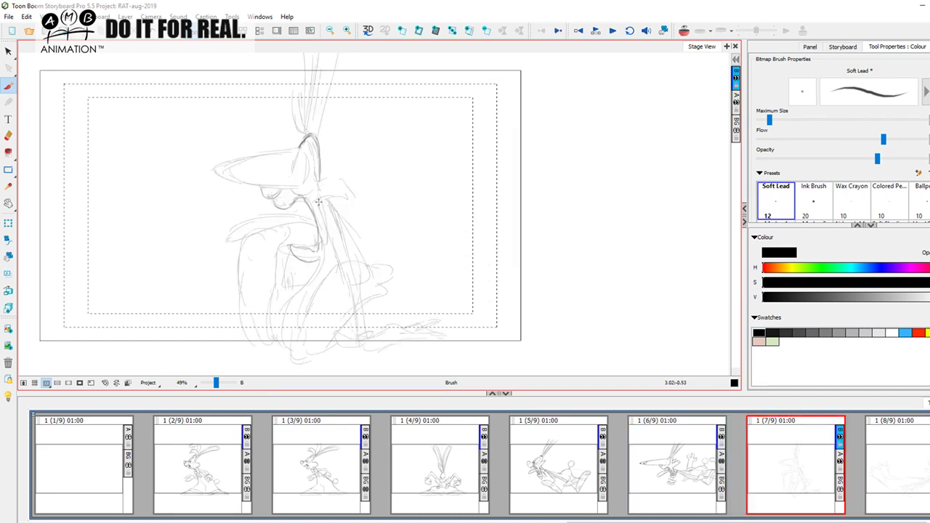
Draw the back contour of the open mouth down to the lower jaw and its inner line in panel 7
{"action": "mouse_move", "coordinate": [317, 200]}
{"action": "left_mouse_down"}
{"action": "mouse_move", "coordinate": [325, 236]}
{"action": "mouse_move", "coordinate": [317, 259]}
{"action": "left_mouse_up"}
{"action": "key", "text": "Left"}
{"action": "key", "text": "Right"}
{"action": "left_click_drag", "start_coordinate": [298, 207], "coordinate": [301, 249]}
{"action": "key", "text": "Left"}
{"action": "key", "text": "Right"}
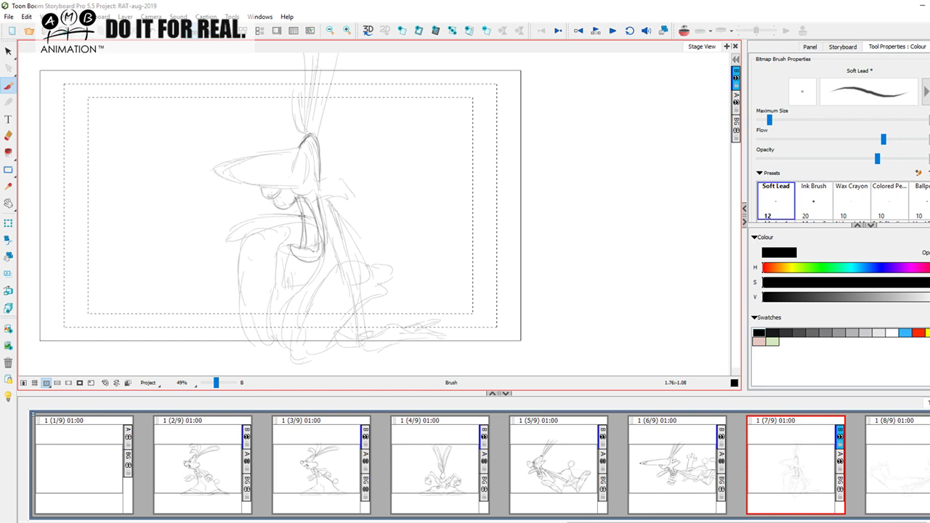
Draw the long tongue stretching forward out of the open mouth in panel 7, with a rounded tip and a centre crease
{"action": "left_click_drag", "start_coordinate": [247, 214], "coordinate": [210, 231]}
{"action": "left_click_drag", "start_coordinate": [212, 238], "coordinate": [309, 216]}
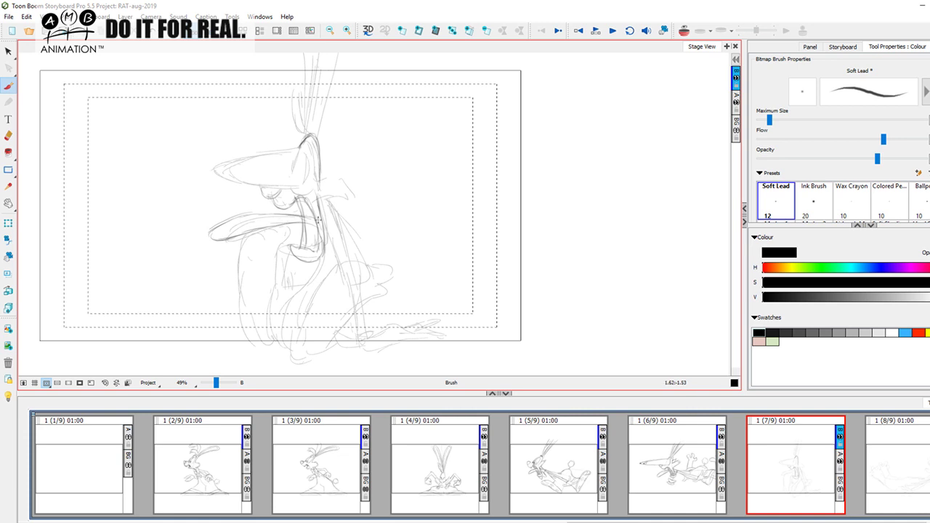
{"action": "left_click_drag", "start_coordinate": [232, 226], "coordinate": [280, 220]}
{"action": "key", "text": "f"}
{"action": "key", "text": "g"}
Draw the jagged cheek fur tuft at the back of the head in panel 7, checking against the neighbouring panel
{"action": "key", "text": "comma"}
{"action": "key", "text": "period"}
{"action": "key", "text": "comma"}
{"action": "key", "text": "period"}
{"action": "key", "text": "comma"}
{"action": "key", "text": "period"}
{"action": "left_click_drag", "start_coordinate": [349, 190], "coordinate": [347, 198]}
{"action": "key", "text": "comma"}
{"action": "key", "text": "period"}
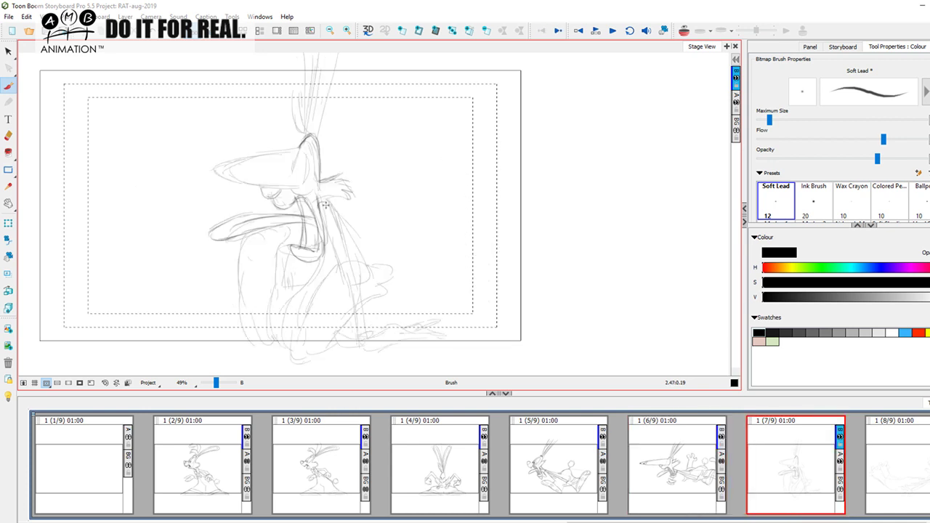
{"action": "key", "text": "comma"}
{"action": "key", "text": "period"}
{"action": "left_click_drag", "start_coordinate": [345, 207], "coordinate": [347, 190]}
{"action": "key", "text": "comma"}
{"action": "key", "text": "period"}
Compare the head, cheek fur and tongue in panel 7 with the finished neighbouring panel
{"action": "key", "text": "comma"}
{"action": "key", "text": "period"}
{"action": "key", "text": "comma"}
{"action": "key", "text": "period"}
{"action": "key", "text": "comma"}
{"action": "key", "text": "period"}
{"action": "key", "text": "comma"}
{"action": "key", "text": "period"}
{"action": "key", "text": "comma"}
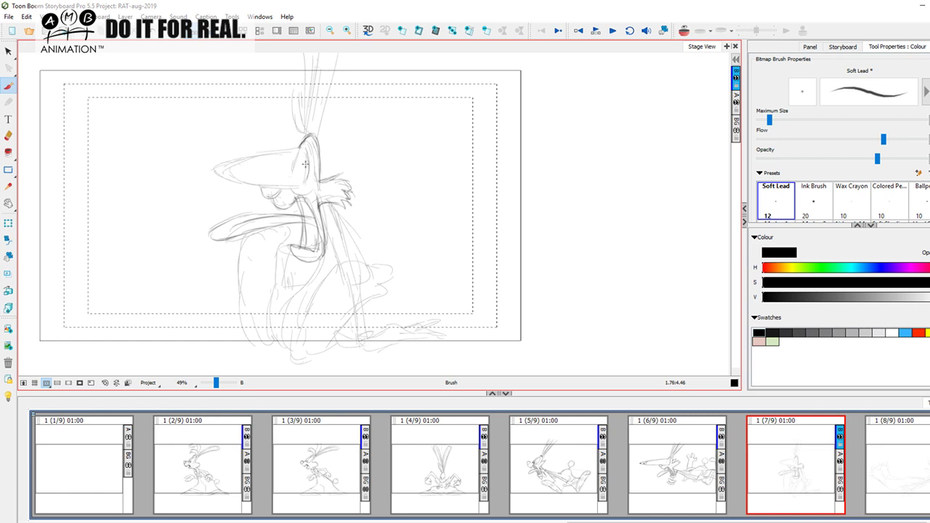
{"action": "key", "text": "period"}
{"action": "key", "text": "comma"}
{"action": "key", "text": "period"}
Darken the upper and lower contours of the long bulging eyes in panel 7 and refine their pointed tip
{"action": "mouse_move", "coordinate": [229, 181]}
{"action": "left_mouse_down"}
{"action": "mouse_move", "coordinate": [218, 163]}
{"action": "mouse_move", "coordinate": [299, 145]}
{"action": "left_mouse_up"}
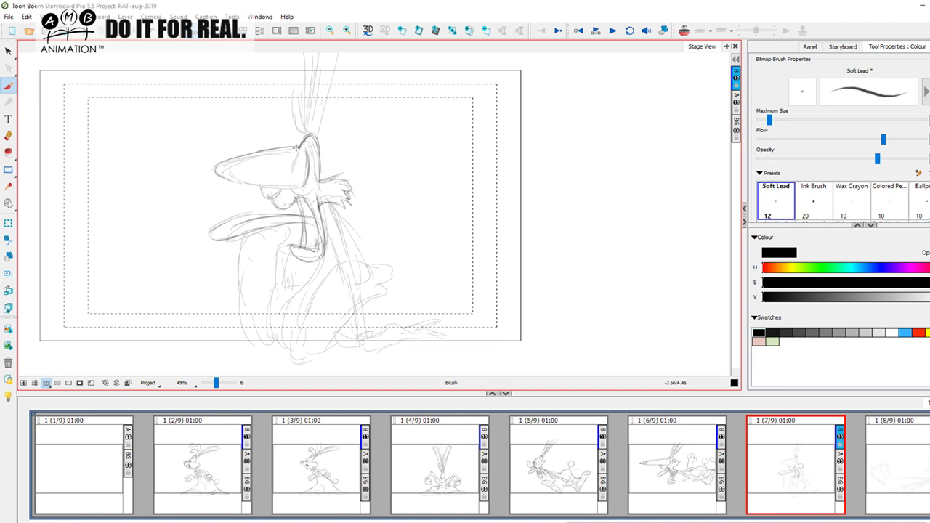
{"action": "mouse_move", "coordinate": [223, 177]}
{"action": "left_mouse_down"}
{"action": "mouse_move", "coordinate": [301, 187]}
{"action": "mouse_move", "coordinate": [314, 159]}
{"action": "left_mouse_up"}
{"action": "left_click_drag", "start_coordinate": [242, 161], "coordinate": [297, 149]}
{"action": "key", "text": "f"}
{"action": "key", "text": "g"}
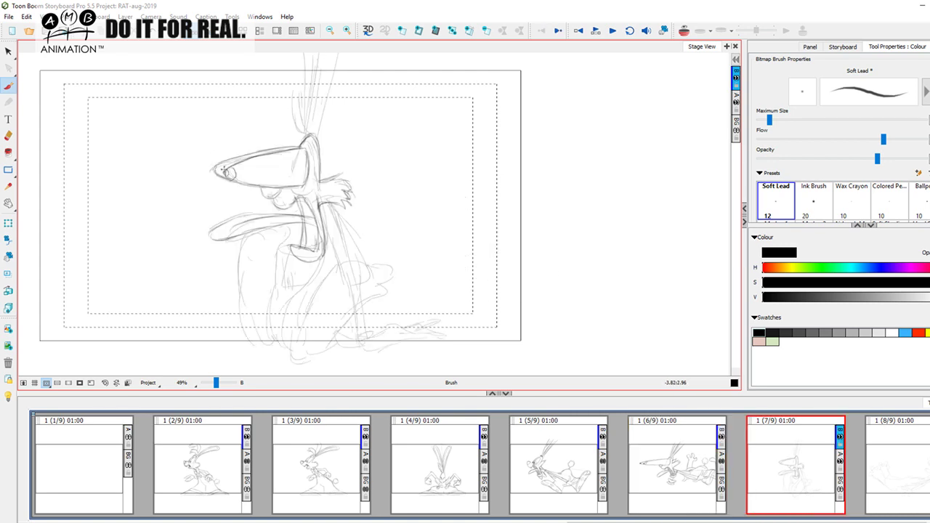
Fill in the far pupil at the tip of the bulging eyes and darken the small nose in panel 7
{"action": "left_click_drag", "start_coordinate": [220, 174], "coordinate": [217, 170]}
{"action": "key", "text": "f"}
{"action": "key", "text": "g"}
{"action": "left_click_drag", "start_coordinate": [263, 193], "coordinate": [270, 196]}
{"action": "key", "text": "f"}
{"action": "key", "text": "g"}
Darken the near pupil at the tip of the bulging eyes in panel 7, checking against the neighbouring panel
{"action": "key", "text": "comma"}
{"action": "key", "text": "period"}
{"action": "key", "text": "comma"}
{"action": "key", "text": "period"}
{"action": "key", "text": "comma"}
{"action": "key", "text": "period"}
{"action": "key", "text": "comma"}
{"action": "key", "text": "period"}
{"action": "key", "text": "comma"}
{"action": "key", "text": "period"}
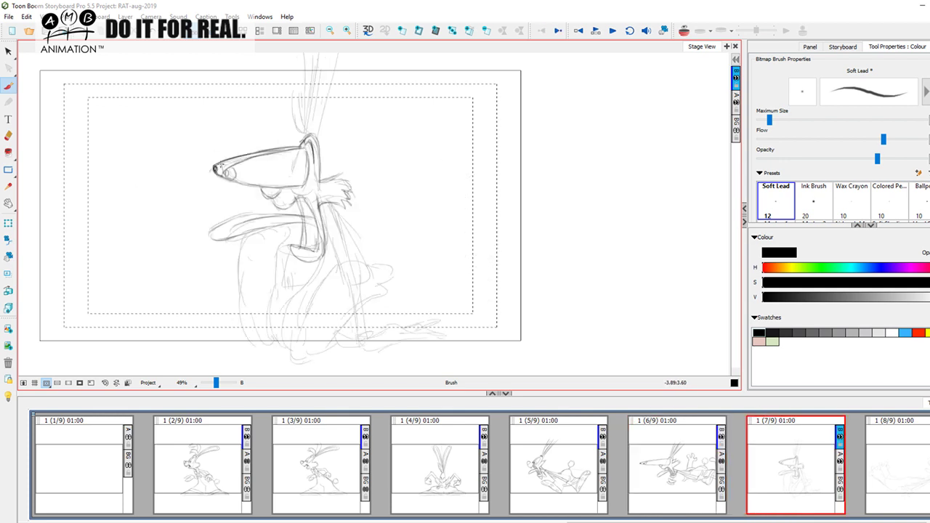
{"action": "key", "text": "comma"}
{"action": "key", "text": "period"}
{"action": "left_click_drag", "start_coordinate": [226, 170], "coordinate": [225, 177]}
{"action": "key", "text": "comma"}
{"action": "key", "text": "period"}
Strengthen the lower edge and the back edge of the bulging eye shape in panel 7
{"action": "left_click_drag", "start_coordinate": [233, 181], "coordinate": [309, 186]}
{"action": "key", "text": "comma"}
{"action": "key", "text": "period"}
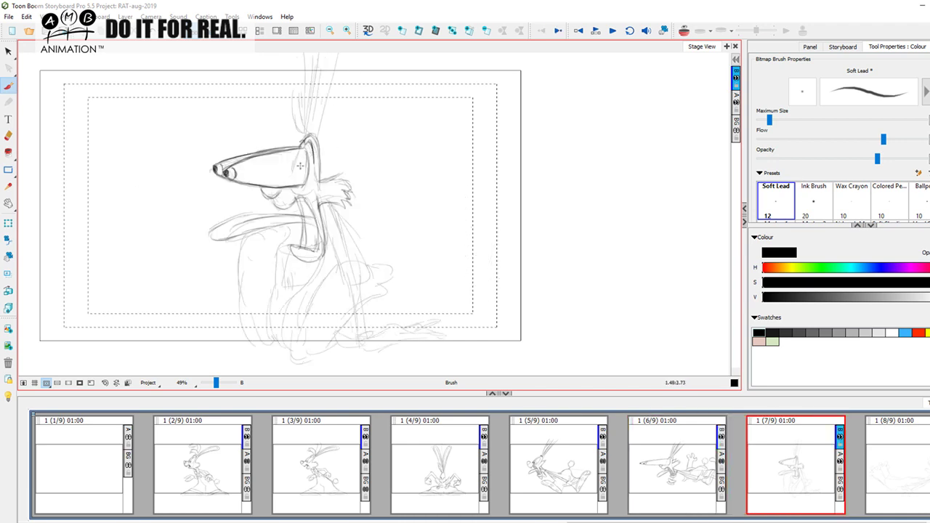
{"action": "left_click_drag", "start_coordinate": [309, 143], "coordinate": [304, 185]}
{"action": "key", "text": "comma"}
{"action": "key", "text": "period"}
Darken the nose and the curved underside of the muzzle below the eyes in panel 7
{"action": "mouse_move", "coordinate": [258, 186]}
{"action": "left_mouse_down"}
{"action": "mouse_move", "coordinate": [270, 199]}
{"action": "mouse_move", "coordinate": [284, 196]}
{"action": "mouse_move", "coordinate": [283, 210]}
{"action": "mouse_move", "coordinate": [295, 207]}
{"action": "left_mouse_up"}
{"action": "key", "text": "comma"}
{"action": "key", "text": "period"}
{"action": "key", "text": "comma"}
{"action": "key", "text": "period"}
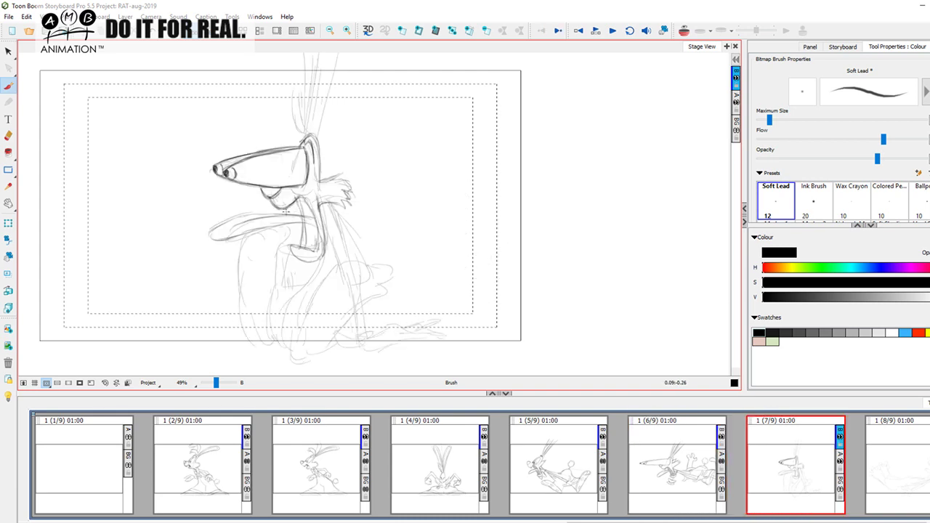
{"action": "key", "text": "comma"}
{"action": "key", "text": "period"}
Strengthen the inner mouth line and the rounded lower jaw in panel 7
{"action": "mouse_move", "coordinate": [298, 197]}
{"action": "left_mouse_down"}
{"action": "mouse_move", "coordinate": [313, 214]}
{"action": "mouse_move", "coordinate": [316, 249]}
{"action": "left_mouse_up"}
{"action": "key", "text": "comma"}
{"action": "key", "text": "period"}
{"action": "mouse_move", "coordinate": [305, 229]}
{"action": "left_mouse_down"}
{"action": "mouse_move", "coordinate": [295, 250]}
{"action": "mouse_move", "coordinate": [314, 250]}
{"action": "mouse_move", "coordinate": [294, 247]}
{"action": "mouse_move", "coordinate": [326, 254]}
{"action": "left_mouse_up"}
{"action": "key", "text": "comma"}
{"action": "key", "text": "period"}
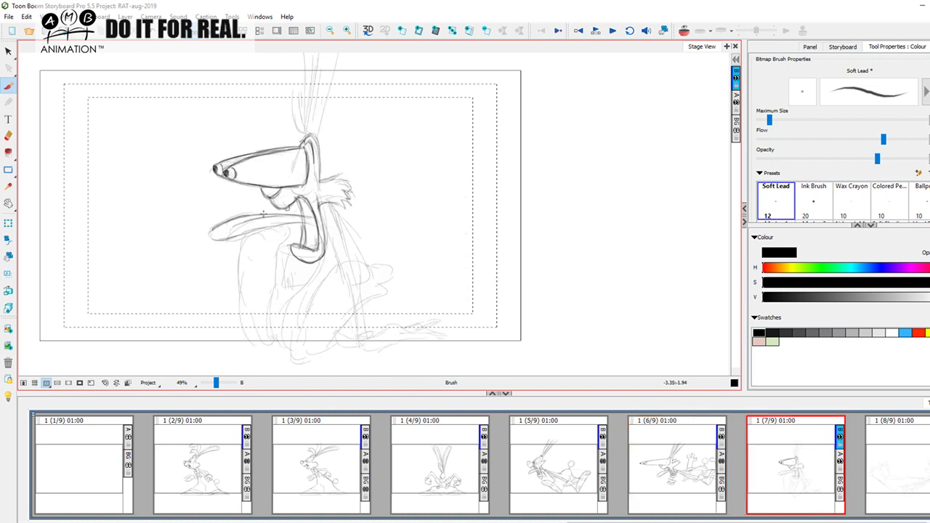
{"action": "key", "text": "comma"}
{"action": "key", "text": "period"}
Darken the tongue's outline and centre crease in panel 7
{"action": "key", "text": "comma"}
{"action": "key", "text": "period"}
{"action": "left_click_drag", "start_coordinate": [221, 240], "coordinate": [313, 226]}
{"action": "mouse_move", "coordinate": [231, 226]}
{"action": "left_mouse_down"}
{"action": "mouse_move", "coordinate": [303, 215]}
{"action": "mouse_move", "coordinate": [316, 222]}
{"action": "left_mouse_up"}
Shade the inside of the open mouth in panel 7 with hatching above and below the tongue
{"action": "key", "text": "comma"}
{"action": "key", "text": "period"}
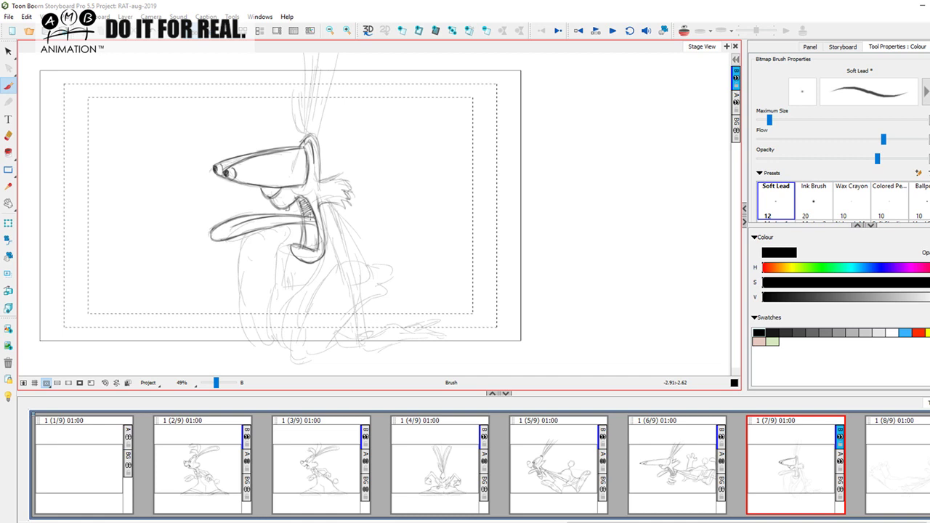
{"action": "mouse_move", "coordinate": [304, 225]}
{"action": "left_mouse_down"}
{"action": "mouse_move", "coordinate": [320, 233]}
{"action": "mouse_move", "coordinate": [307, 242]}
{"action": "mouse_move", "coordinate": [324, 249]}
{"action": "left_mouse_up"}
{"action": "key", "text": "comma"}
{"action": "key", "text": "period"}
Draw the curved outer edge and the inner edge of the front ear above the head in panel 7
{"action": "left_click_drag", "start_coordinate": [355, 154], "coordinate": [352, 159]}
{"action": "key", "text": "f"}
{"action": "key", "text": "g"}
{"action": "mouse_move", "coordinate": [282, 117]}
{"action": "left_mouse_down"}
{"action": "mouse_move", "coordinate": [303, 164]}
{"action": "mouse_move", "coordinate": [291, 146]}
{"action": "left_mouse_up"}
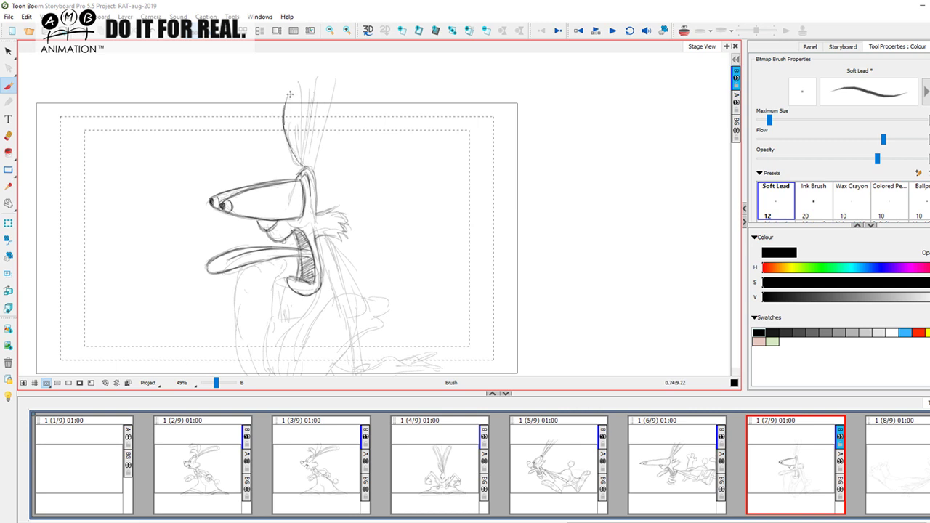
{"action": "key", "text": "Left"}
{"action": "key", "text": "Right"}
{"action": "left_click_drag", "start_coordinate": [295, 110], "coordinate": [311, 172]}
{"action": "key", "text": "Left"}
{"action": "key", "text": "Right"}
Draw the long tapering lines of the rear ear rising from the top of the head in panel 7
{"action": "left_click_drag", "start_coordinate": [315, 80], "coordinate": [303, 160]}
{"action": "key", "text": "Left"}
{"action": "key", "text": "Right"}
{"action": "left_click_drag", "start_coordinate": [298, 68], "coordinate": [302, 142]}
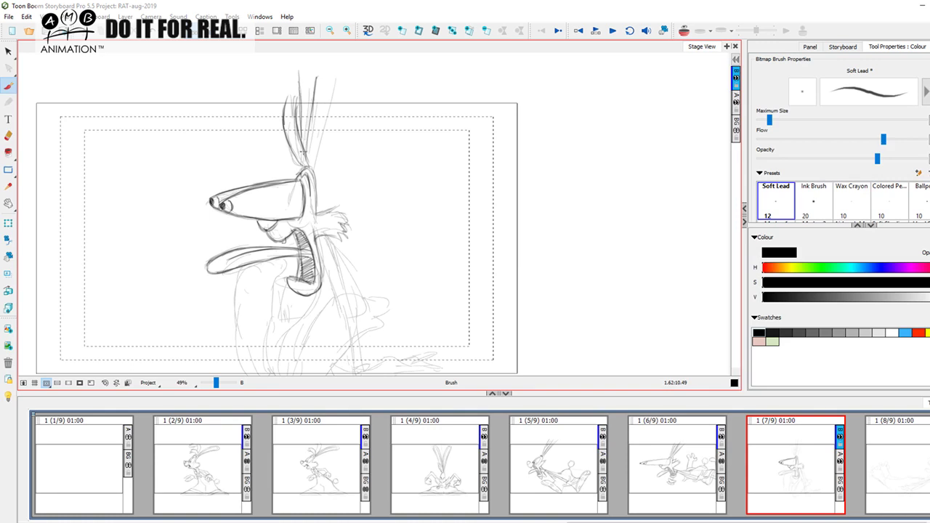
{"action": "left_click_drag", "start_coordinate": [340, 67], "coordinate": [321, 138]}
{"action": "mouse_move", "coordinate": [335, 85]}
{"action": "left_mouse_down"}
{"action": "mouse_move", "coordinate": [315, 170]}
{"action": "mouse_move", "coordinate": [314, 144]}
{"action": "mouse_move", "coordinate": [310, 156]}
{"action": "left_mouse_up"}
{"action": "key", "text": "Left"}
{"action": "key", "text": "Right"}
{"action": "key", "text": "Left"}
{"action": "key", "text": "Right"}
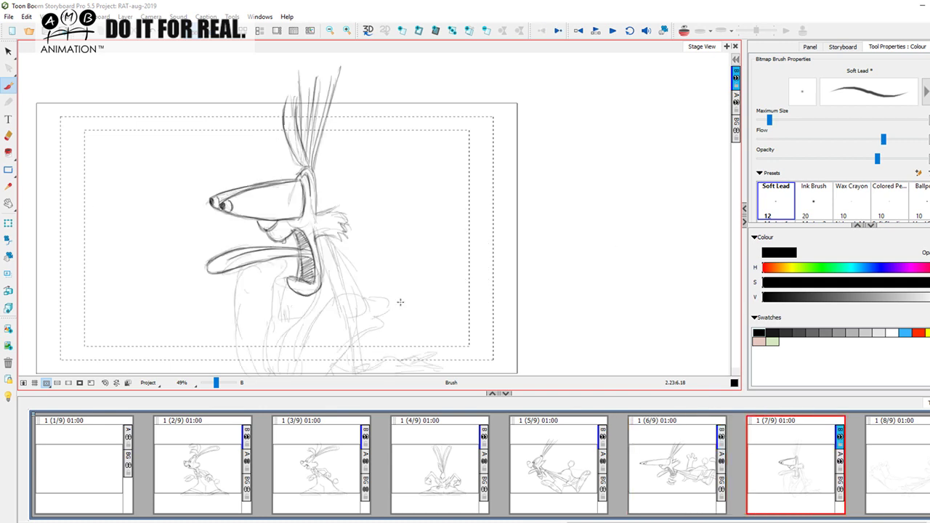
Begin the hand beneath the lower jaw in panel 7 with a small oval and an arched contour
{"action": "left_click_drag", "start_coordinate": [409, 271], "coordinate": [416, 228]}
{"action": "key", "text": "Left"}
{"action": "key", "text": "Right"}
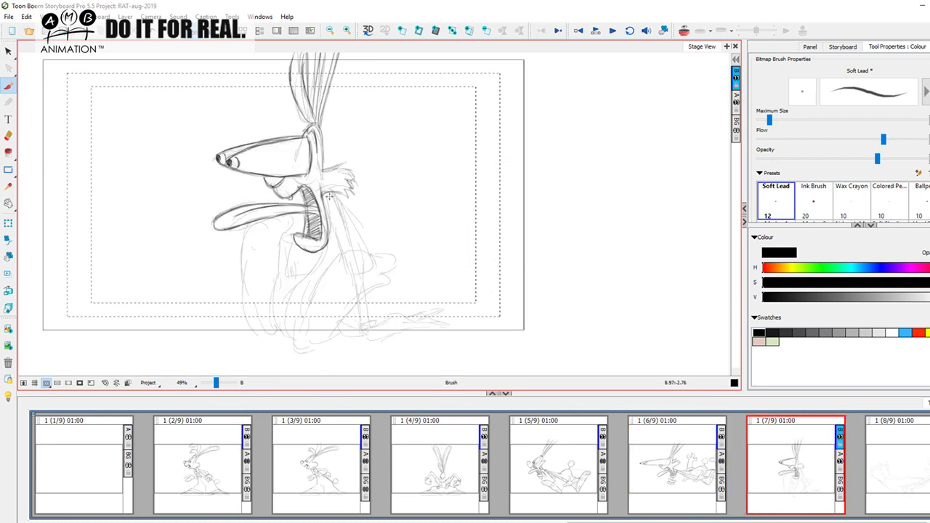
{"action": "key", "text": "Left"}
{"action": "key", "text": "Right"}
{"action": "left_click_drag", "start_coordinate": [301, 248], "coordinate": [306, 264]}
{"action": "key", "text": "Left"}
{"action": "key", "text": "Right"}
{"action": "key", "text": "Left"}
{"action": "key", "text": "Right"}
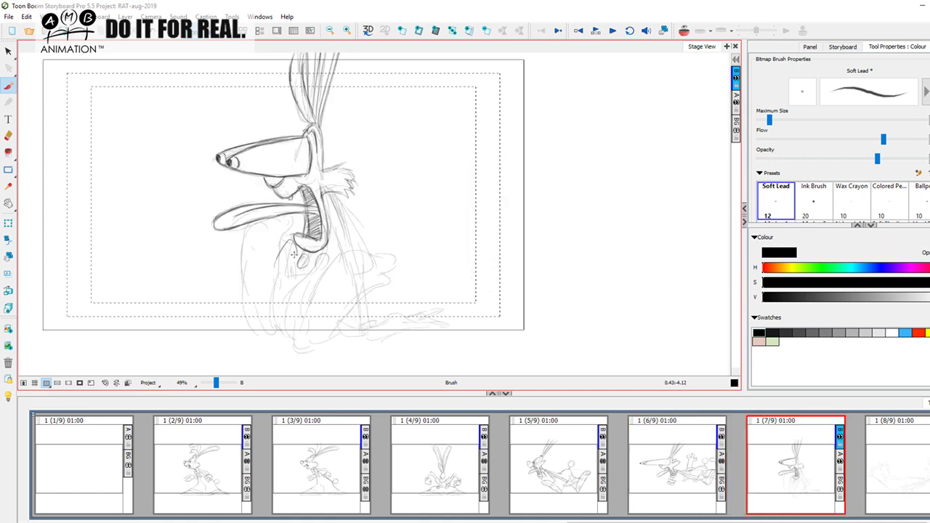
Draw the two long rounded, overlapping finger shapes of the hand beneath the lower jaw in panel 7
{"action": "left_click_drag", "start_coordinate": [288, 263], "coordinate": [313, 265]}
{"action": "key", "text": "Left"}
{"action": "key", "text": "Right"}
{"action": "left_click_drag", "start_coordinate": [304, 261], "coordinate": [284, 283]}
{"action": "key", "text": "Left"}
{"action": "key", "text": "Right"}
{"action": "mouse_move", "coordinate": [292, 243]}
{"action": "left_mouse_down"}
{"action": "mouse_move", "coordinate": [269, 270]}
{"action": "mouse_move", "coordinate": [290, 259]}
{"action": "left_mouse_up"}
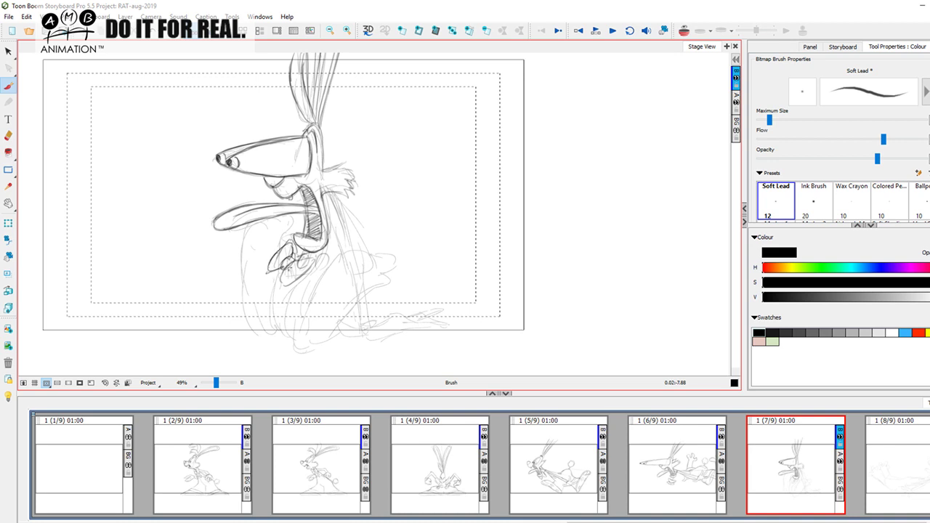
{"action": "left_click_drag", "start_coordinate": [297, 280], "coordinate": [285, 285]}
Add the small rounded form at the back of the hand beneath the jaw and firm up its outline
{"action": "key", "text": "f"}
{"action": "key", "text": "g"}
{"action": "key", "text": "g"}
{"action": "key", "text": "f"}
{"action": "mouse_move", "coordinate": [315, 269]}
{"action": "left_mouse_down"}
{"action": "mouse_move", "coordinate": [304, 275]}
{"action": "mouse_move", "coordinate": [310, 266]}
{"action": "left_mouse_up"}
{"action": "key", "text": "f"}
{"action": "key", "text": "g"}
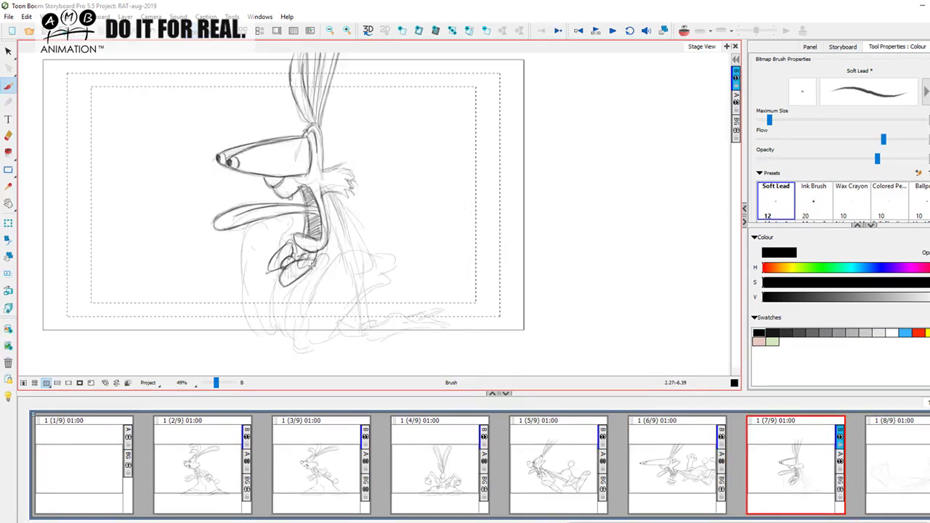
Draw the curved limb running down from the hand to just below the frame's lower edge in panel 7
{"action": "key", "text": "Left"}
{"action": "key", "text": "Right"}
{"action": "key", "text": "Left"}
{"action": "key", "text": "Right"}
{"action": "key", "text": "Left"}
{"action": "key", "text": "Right"}
{"action": "mouse_move", "coordinate": [268, 283]}
{"action": "left_mouse_down"}
{"action": "mouse_move", "coordinate": [271, 308]}
{"action": "mouse_move", "coordinate": [276, 290]}
{"action": "mouse_move", "coordinate": [261, 302]}
{"action": "mouse_move", "coordinate": [294, 335]}
{"action": "left_mouse_up"}
{"action": "key", "text": "Left"}
{"action": "key", "text": "Right"}
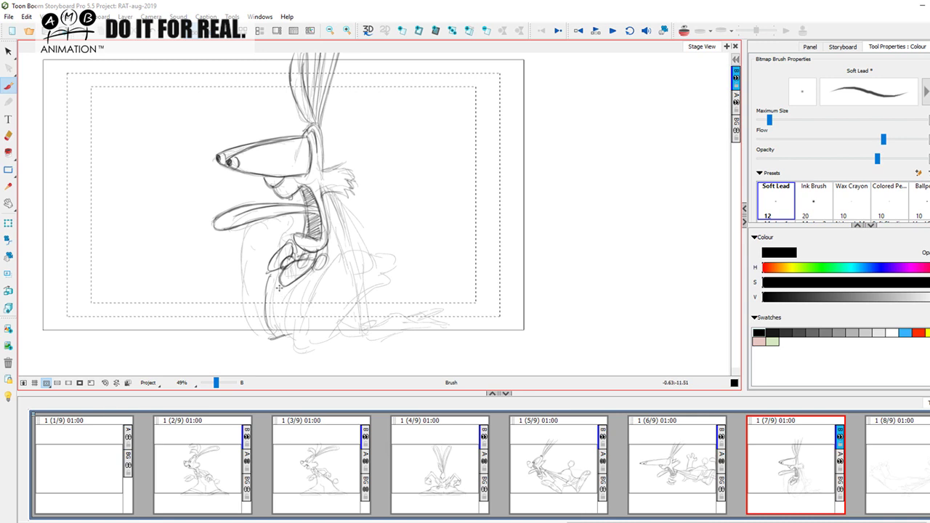
{"action": "mouse_move", "coordinate": [267, 278]}
{"action": "left_mouse_down"}
{"action": "mouse_move", "coordinate": [266, 318]}
{"action": "mouse_move", "coordinate": [277, 337]}
{"action": "left_mouse_up"}
{"action": "key", "text": "Left"}
{"action": "key", "text": "Right"}
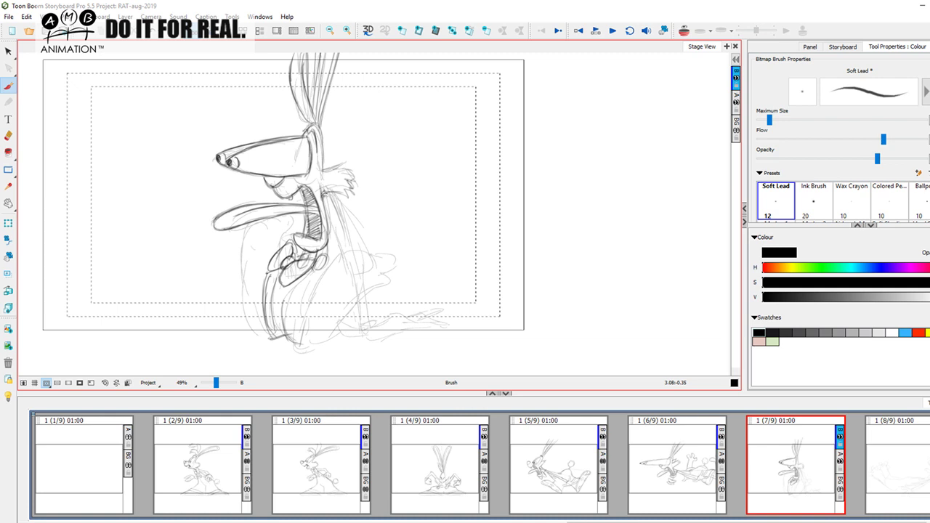
Draw the long straight rear arm from beneath the cheek fur down to the ground in panel 7
{"action": "left_click_drag", "start_coordinate": [330, 190], "coordinate": [351, 247]}
{"action": "left_click_drag", "start_coordinate": [336, 209], "coordinate": [366, 298]}
{"action": "left_click_drag", "start_coordinate": [324, 198], "coordinate": [365, 323]}
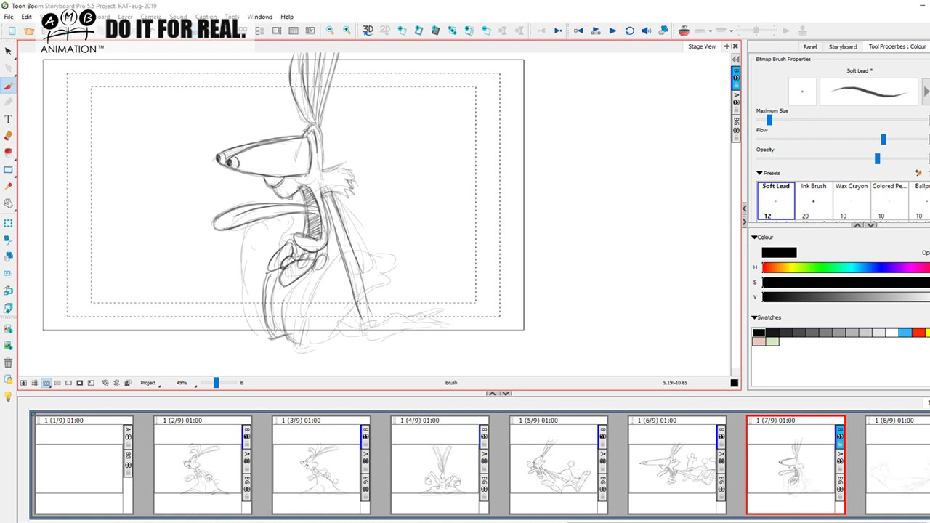
{"action": "key", "text": "Left"}
{"action": "key", "text": "Right"}
Draw the flat hand with outstretched fingers resting on the ground at the end of the rear arm
{"action": "mouse_move", "coordinate": [358, 318]}
{"action": "left_mouse_down"}
{"action": "mouse_move", "coordinate": [402, 309]}
{"action": "mouse_move", "coordinate": [443, 312]}
{"action": "mouse_move", "coordinate": [379, 323]}
{"action": "mouse_move", "coordinate": [401, 308]}
{"action": "mouse_move", "coordinate": [424, 318]}
{"action": "mouse_move", "coordinate": [384, 327]}
{"action": "mouse_move", "coordinate": [426, 316]}
{"action": "mouse_move", "coordinate": [402, 317]}
{"action": "mouse_move", "coordinate": [412, 308]}
{"action": "mouse_move", "coordinate": [444, 312]}
{"action": "left_mouse_up"}
{"action": "mouse_move", "coordinate": [443, 312]}
{"action": "left_mouse_down"}
{"action": "mouse_move", "coordinate": [412, 319]}
{"action": "mouse_move", "coordinate": [445, 318]}
{"action": "mouse_move", "coordinate": [394, 337]}
{"action": "mouse_move", "coordinate": [445, 329]}
{"action": "left_mouse_up"}
{"action": "key", "text": "f"}
{"action": "key", "text": "g"}
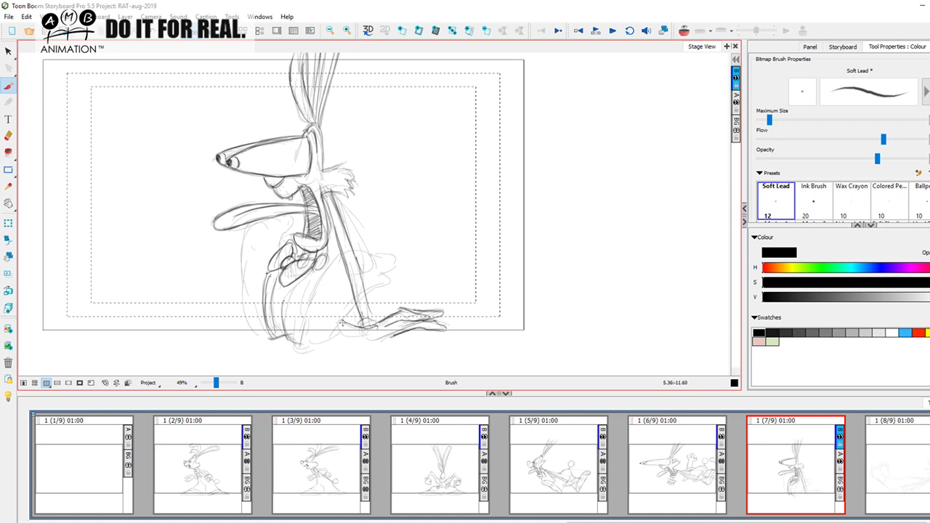
Draw the rounded heel of the ground hand and its underside running out to the fingers in panel 7
{"action": "mouse_move", "coordinate": [336, 316]}
{"action": "left_mouse_down"}
{"action": "mouse_move", "coordinate": [367, 326]}
{"action": "mouse_move", "coordinate": [341, 319]}
{"action": "mouse_move", "coordinate": [398, 305]}
{"action": "mouse_move", "coordinate": [359, 326]}
{"action": "left_mouse_up"}
{"action": "key", "text": "ctrl+z"}
{"action": "key", "text": "Left"}
{"action": "key", "text": "Right"}
{"action": "mouse_move", "coordinate": [338, 321]}
{"action": "left_mouse_down"}
{"action": "mouse_move", "coordinate": [367, 337]}
{"action": "mouse_move", "coordinate": [354, 339]}
{"action": "mouse_move", "coordinate": [398, 335]}
{"action": "left_mouse_up"}
{"action": "key", "text": "Left"}
{"action": "key", "text": "Right"}
{"action": "key", "text": "Left"}
{"action": "key", "text": "Right"}
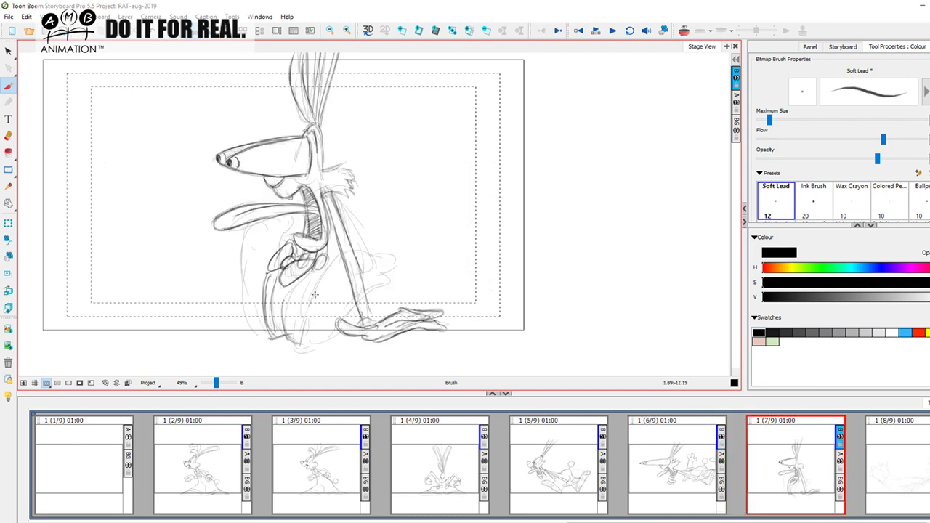
Draw the foot's long curved front edge and its rounded toes behind the straight rear arm in panel 7
{"action": "mouse_move", "coordinate": [295, 353]}
{"action": "left_mouse_down"}
{"action": "mouse_move", "coordinate": [310, 304]}
{"action": "mouse_move", "coordinate": [305, 327]}
{"action": "mouse_move", "coordinate": [294, 325]}
{"action": "mouse_move", "coordinate": [296, 345]}
{"action": "mouse_move", "coordinate": [325, 265]}
{"action": "mouse_move", "coordinate": [316, 281]}
{"action": "mouse_move", "coordinate": [312, 292]}
{"action": "mouse_move", "coordinate": [337, 252]}
{"action": "left_mouse_up"}
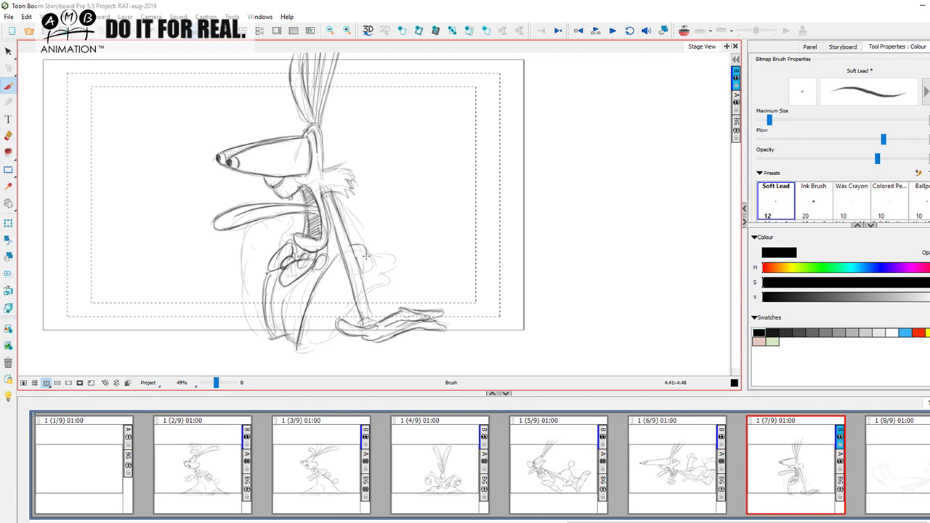
{"action": "key", "text": "Left"}
{"action": "key", "text": "Right"}
{"action": "mouse_move", "coordinate": [385, 250]}
{"action": "left_mouse_down"}
{"action": "mouse_move", "coordinate": [385, 263]}
{"action": "mouse_move", "coordinate": [368, 268]}
{"action": "mouse_move", "coordinate": [385, 279]}
{"action": "mouse_move", "coordinate": [373, 285]}
{"action": "left_mouse_up"}
{"action": "key", "text": "f"}
{"action": "key", "text": "g"}
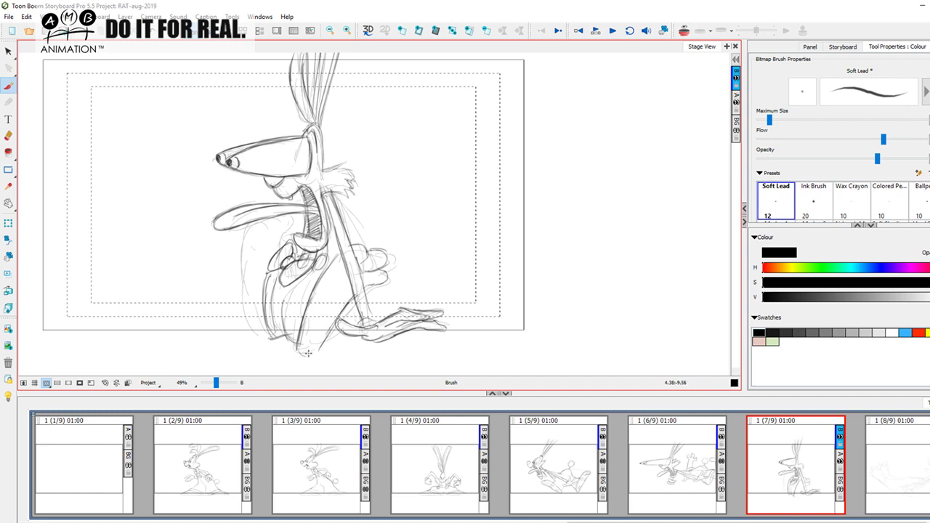
Close the foot around the heel and add small oval pads on its sole
{"action": "mouse_move", "coordinate": [311, 355]}
{"action": "left_mouse_down"}
{"action": "mouse_move", "coordinate": [294, 342]}
{"action": "mouse_move", "coordinate": [310, 351]}
{"action": "mouse_move", "coordinate": [317, 333]}
{"action": "left_mouse_up"}
{"action": "mouse_move", "coordinate": [334, 285]}
{"action": "left_mouse_down"}
{"action": "mouse_move", "coordinate": [329, 301]}
{"action": "mouse_move", "coordinate": [342, 292]}
{"action": "left_mouse_up"}
{"action": "key", "text": "f"}
{"action": "key", "text": "g"}
{"action": "left_click_drag", "start_coordinate": [300, 353], "coordinate": [330, 271]}
{"action": "key", "text": "a"}
{"action": "key", "text": "s"}
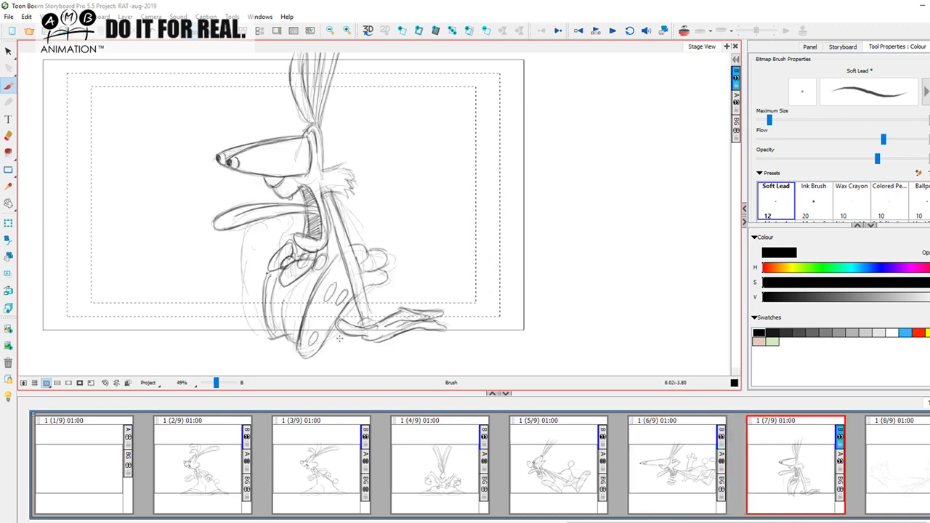
Draw the lower edge between the heel and the ground hand, and add small toes below the first foot's toes
{"action": "left_click_drag", "start_coordinate": [321, 346], "coordinate": [359, 330]}
{"action": "left_click_drag", "start_coordinate": [385, 282], "coordinate": [387, 297]}
{"action": "key", "text": "Left"}
{"action": "key", "text": "Right"}
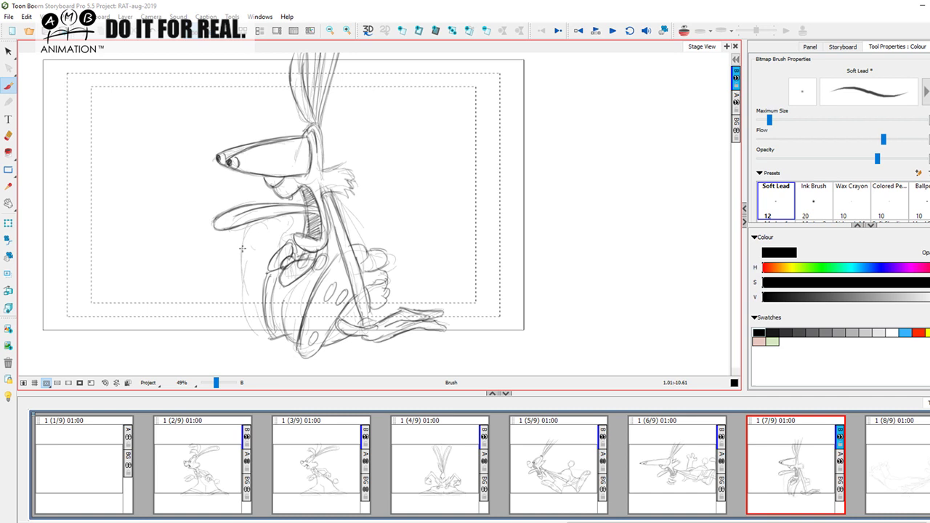
Draw the long outer body contour from beneath the tongue down to the ground in panel 7
{"action": "mouse_move", "coordinate": [255, 225]}
{"action": "left_mouse_down"}
{"action": "mouse_move", "coordinate": [249, 312]}
{"action": "mouse_move", "coordinate": [261, 338]}
{"action": "left_mouse_up"}
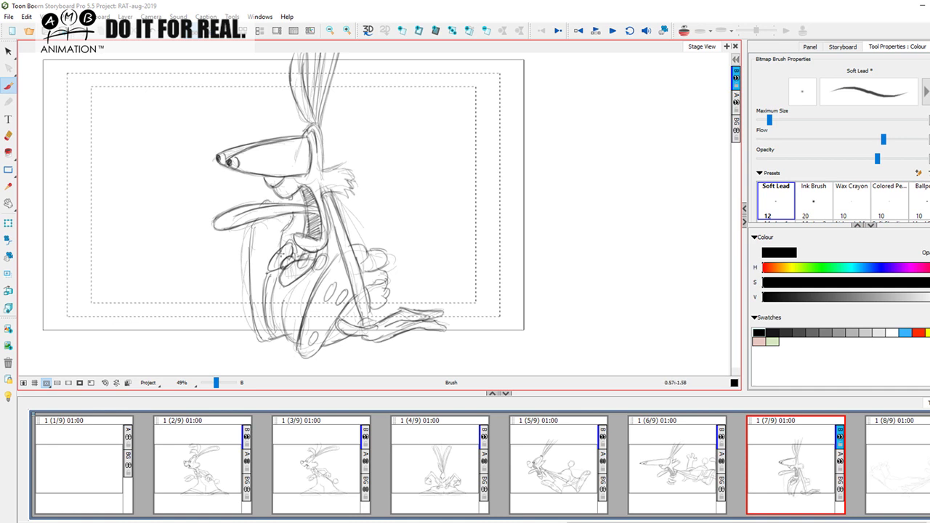
{"action": "key", "text": "Left"}
{"action": "key", "text": "Right"}
{"action": "key", "text": "Left"}
{"action": "key", "text": "Right"}
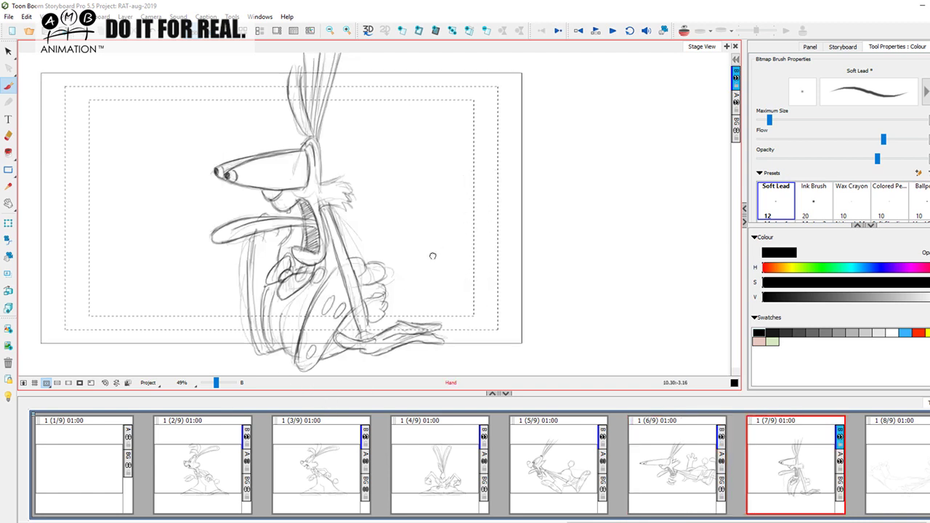
Sketch a red triangle with a vertical centre line over the whole figure on layer A and undo it
{"action": "left_click_drag", "start_coordinate": [215, 385], "coordinate": [213, 387]}
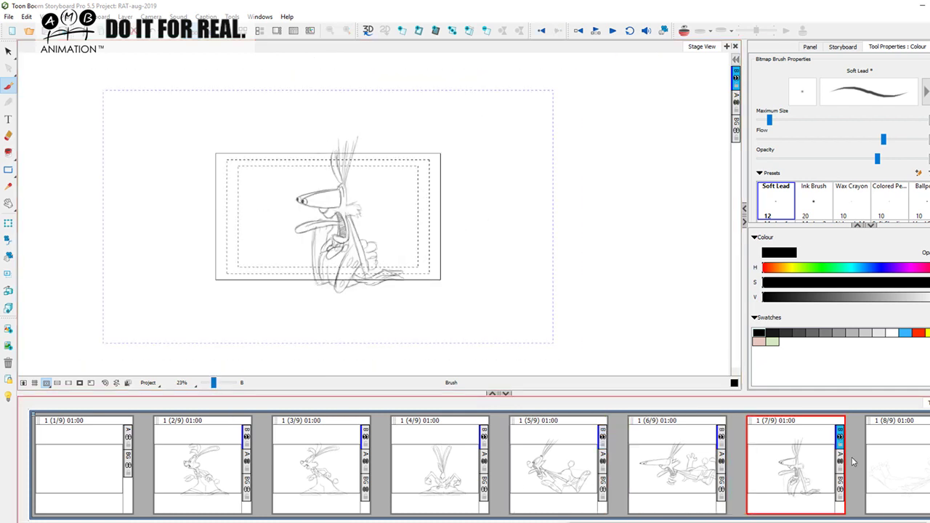
{"action": "left_click_drag", "start_coordinate": [213, 385], "coordinate": [215, 385]}
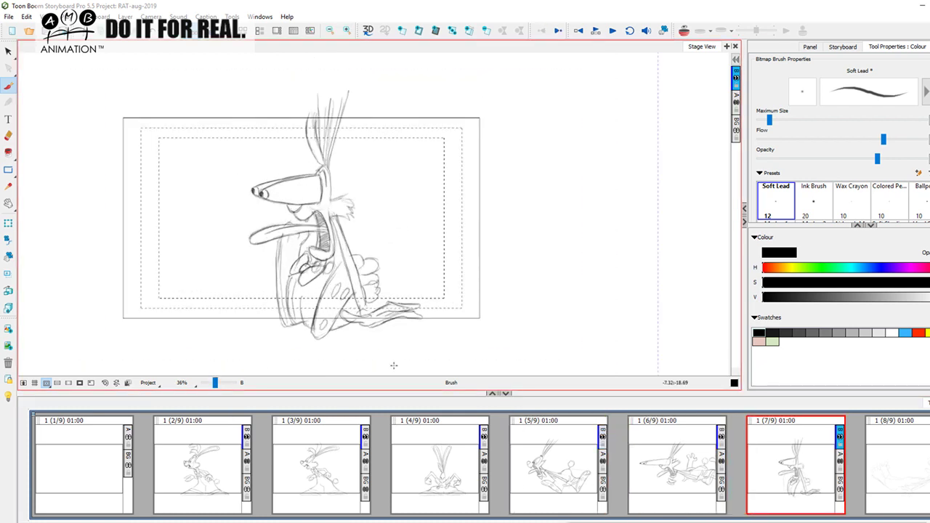
{"action": "left_click", "coordinate": [736, 96]}
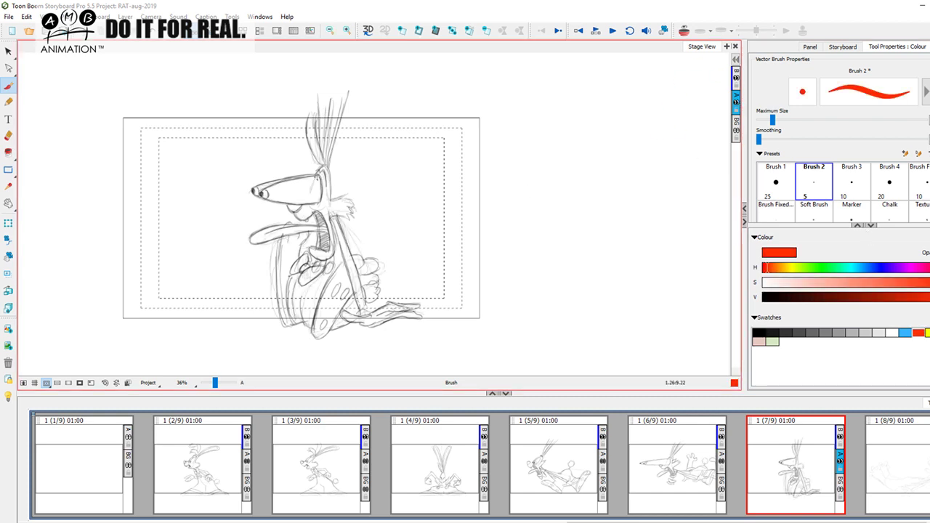
{"action": "mouse_move", "coordinate": [317, 165]}
{"action": "left_mouse_down"}
{"action": "mouse_move", "coordinate": [274, 324]}
{"action": "mouse_move", "coordinate": [382, 323]}
{"action": "mouse_move", "coordinate": [322, 155]}
{"action": "mouse_move", "coordinate": [315, 331]}
{"action": "mouse_move", "coordinate": [315, 77]}
{"action": "left_mouse_up"}
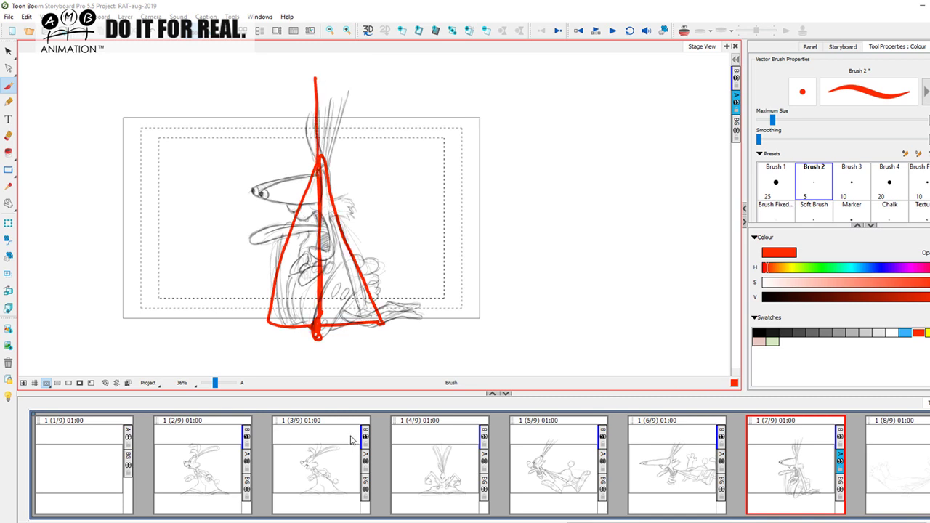
{"action": "key", "text": "ctrl+z"}
{"action": "key", "text": "ctrl+z"}
{"action": "key", "text": "ctrl+z"}
{"action": "key", "text": "alt+b"}
Mark the head's wedge shape and the jaw area with red strokes on layer A, undoing each mark
{"action": "mouse_move", "coordinate": [317, 172]}
{"action": "left_mouse_down"}
{"action": "mouse_move", "coordinate": [251, 189]}
{"action": "mouse_move", "coordinate": [313, 201]}
{"action": "mouse_move", "coordinate": [319, 170]}
{"action": "left_mouse_up"}
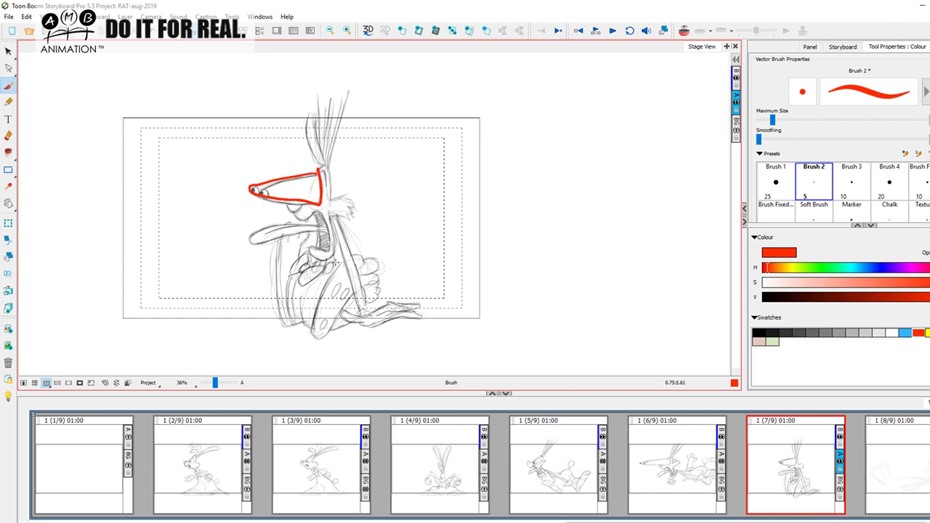
{"action": "key", "text": "ctrl+z"}
{"action": "left_click_drag", "start_coordinate": [287, 205], "coordinate": [319, 206]}
{"action": "key", "text": "ctrl+z"}
{"action": "left_click_drag", "start_coordinate": [313, 256], "coordinate": [321, 164]}
{"action": "key", "text": "ctrl+z"}
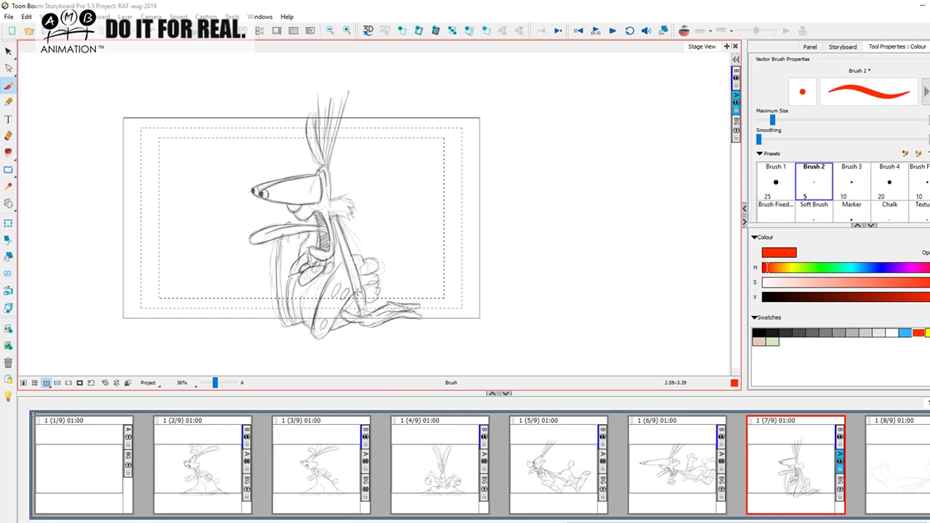
Sketch red angular shapes over the ground hand's palm and fingers on layer A and undo them
{"action": "mouse_move", "coordinate": [392, 303]}
{"action": "left_mouse_down"}
{"action": "mouse_move", "coordinate": [425, 306]}
{"action": "mouse_move", "coordinate": [364, 329]}
{"action": "mouse_move", "coordinate": [360, 319]}
{"action": "mouse_move", "coordinate": [411, 301]}
{"action": "mouse_move", "coordinate": [369, 317]}
{"action": "mouse_move", "coordinate": [339, 315]}
{"action": "mouse_move", "coordinate": [373, 328]}
{"action": "mouse_move", "coordinate": [406, 311]}
{"action": "left_mouse_up"}
{"action": "left_click_drag", "start_coordinate": [407, 311], "coordinate": [364, 331]}
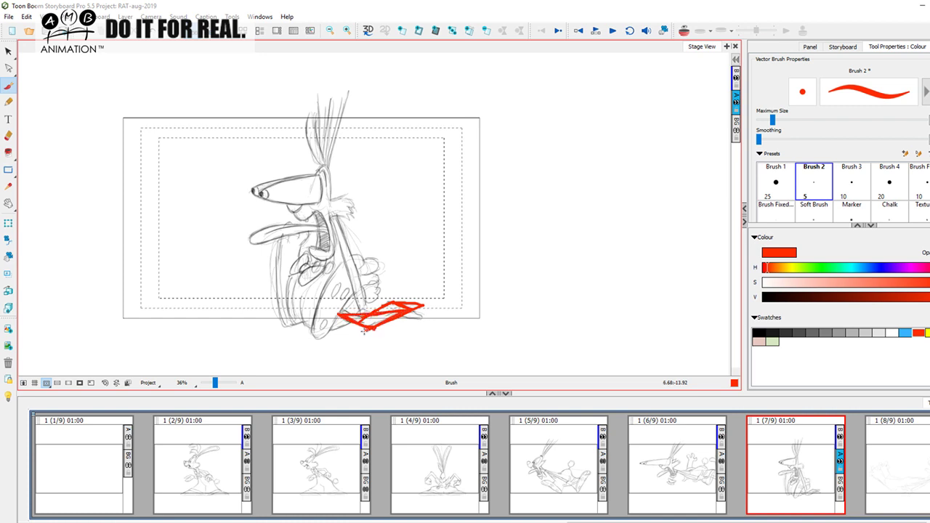
{"action": "mouse_move", "coordinate": [412, 313]}
{"action": "left_mouse_down"}
{"action": "mouse_move", "coordinate": [425, 320]}
{"action": "mouse_move", "coordinate": [399, 321]}
{"action": "left_mouse_up"}
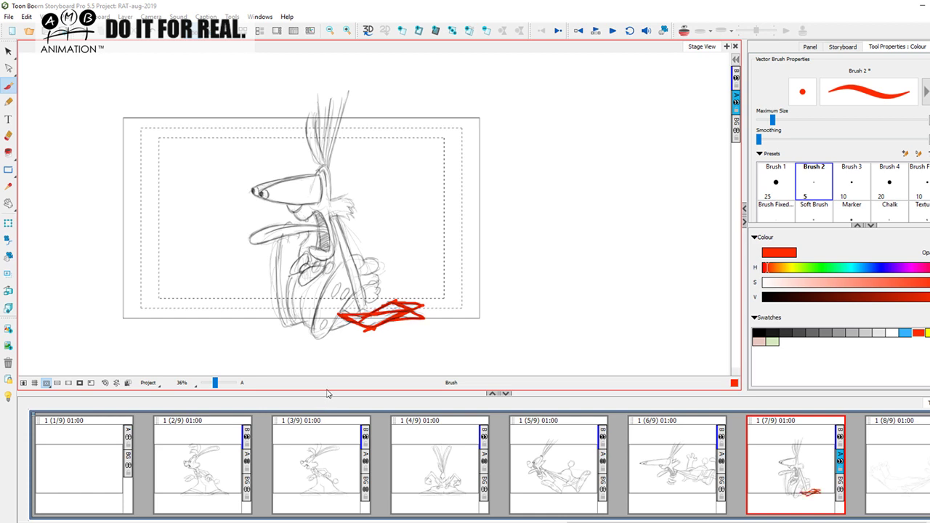
{"action": "key", "text": "ctrl+z"}
{"action": "key", "text": "ctrl+z"}
{"action": "key", "text": "ctrl+z"}
{"action": "key", "text": "ctrl+z"}
{"action": "key", "text": "ctrl+z"}
{"action": "key", "text": "ctrl+z"}
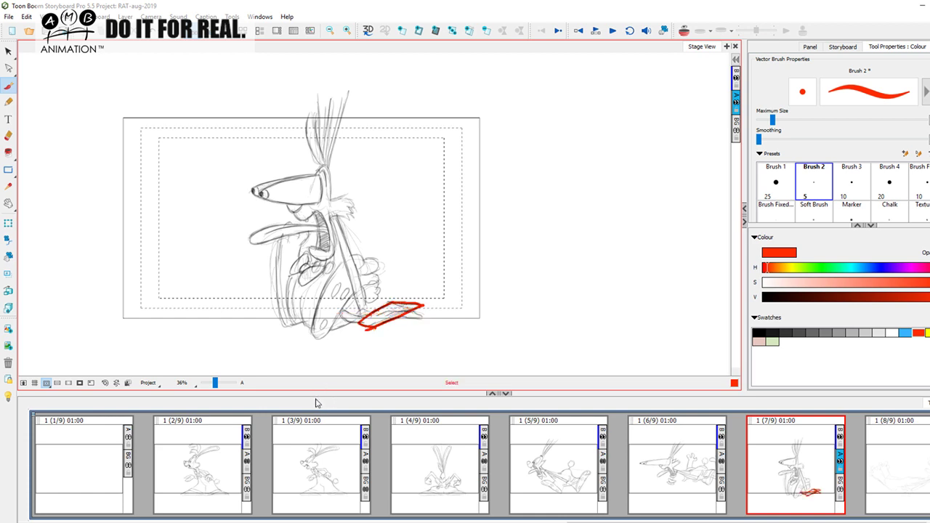
Compare panels 5 to 8, and set panel 8's layer B and the black swatch active for drawing
{"action": "left_click", "coordinate": [585, 478]}
{"action": "left_click", "coordinate": [690, 468]}
{"action": "left_click", "coordinate": [805, 462]}
{"action": "left_click", "coordinate": [909, 463]}
{"action": "left_click", "coordinate": [680, 468]}
{"action": "left_click", "coordinate": [789, 463]}
{"action": "left_click", "coordinate": [908, 453]}
{"action": "left_click", "coordinate": [735, 77]}
{"action": "left_click", "coordinate": [759, 333]}
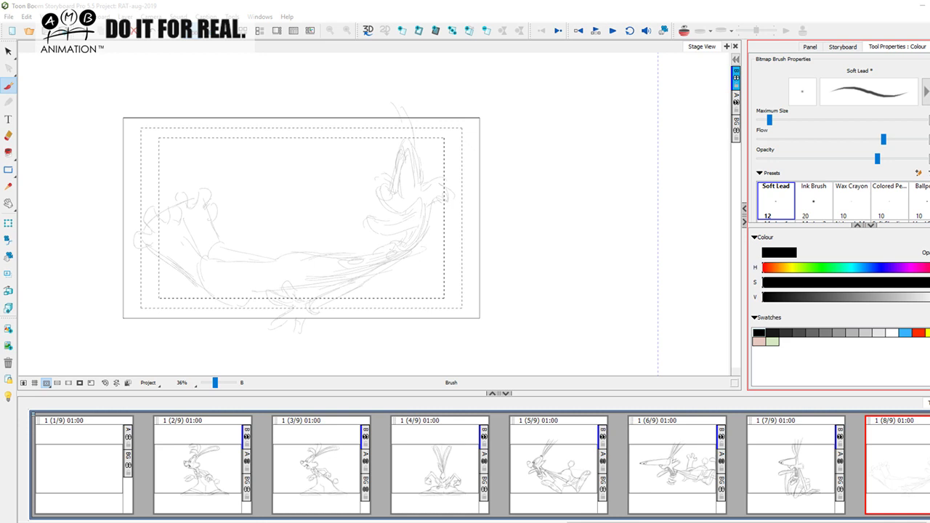
Compare panel 8's rough pose with the neighbouring panels 7 and 9
{"action": "left_click_drag", "start_coordinate": [857, 520], "coordinate": [903, 520]}
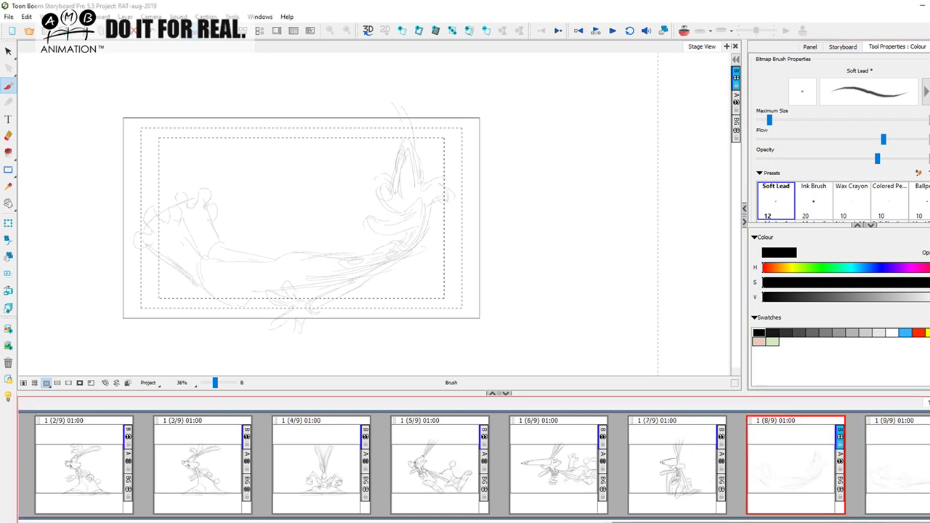
{"action": "left_click", "coordinate": [887, 480]}
{"action": "left_click", "coordinate": [858, 486]}
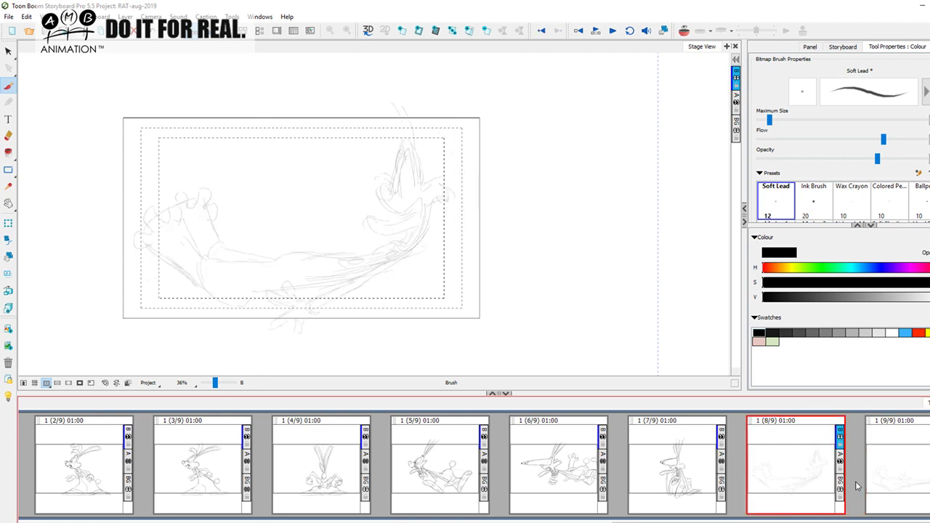
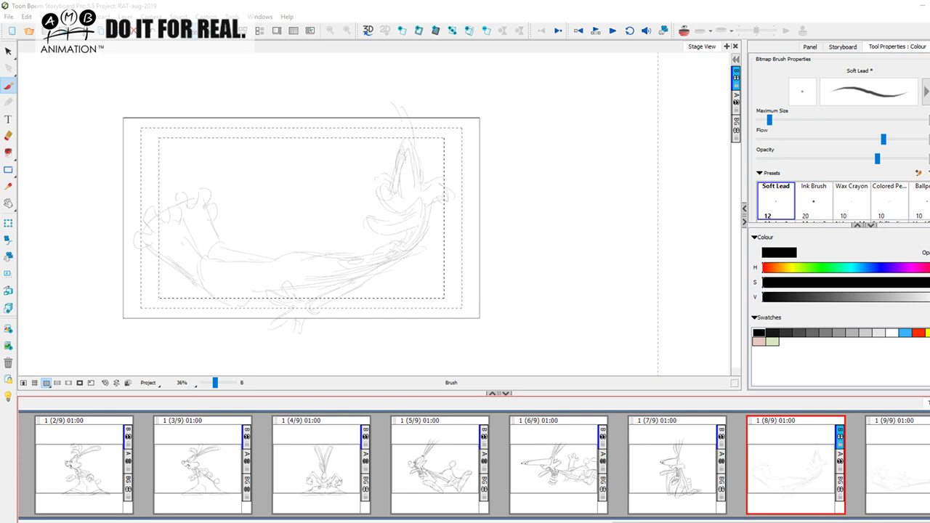
{"action": "left_click", "coordinate": [675, 466]}
{"action": "left_click", "coordinate": [777, 456]}
{"action": "left_click", "coordinate": [699, 454]}
{"action": "left_click", "coordinate": [780, 432]}
{"action": "key", "text": "f"}
{"action": "key", "text": "g"}
Draw the pointed top and the outer curve on the back side of the tall stretched head in panel 8
{"action": "left_click_drag", "start_coordinate": [215, 385], "coordinate": [219, 385]}
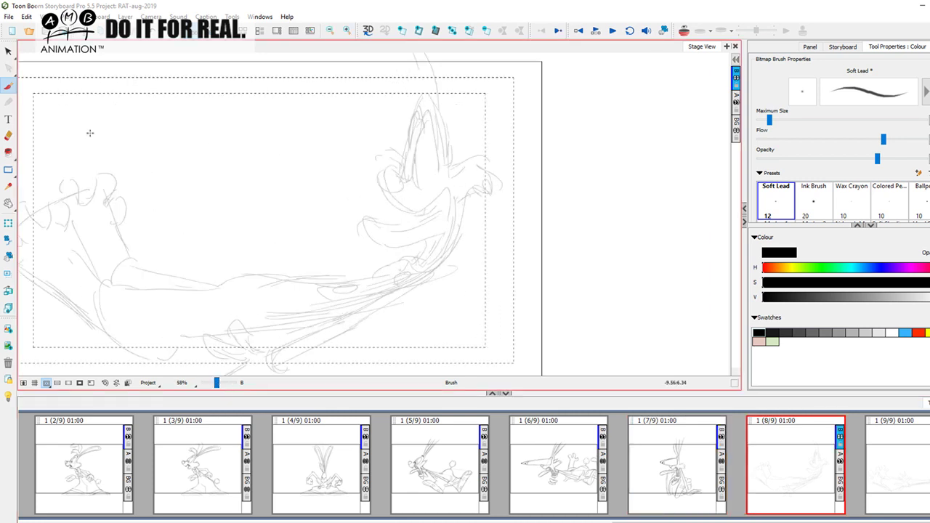
{"action": "key", "text": "Left"}
{"action": "key", "text": "Right"}
{"action": "left_click_drag", "start_coordinate": [410, 117], "coordinate": [428, 86]}
{"action": "left_click_drag", "start_coordinate": [434, 88], "coordinate": [452, 149]}
{"action": "key", "text": "Left"}
{"action": "key", "text": "Right"}
{"action": "left_click_drag", "start_coordinate": [437, 89], "coordinate": [456, 157]}
{"action": "left_click_drag", "start_coordinate": [446, 108], "coordinate": [455, 158]}
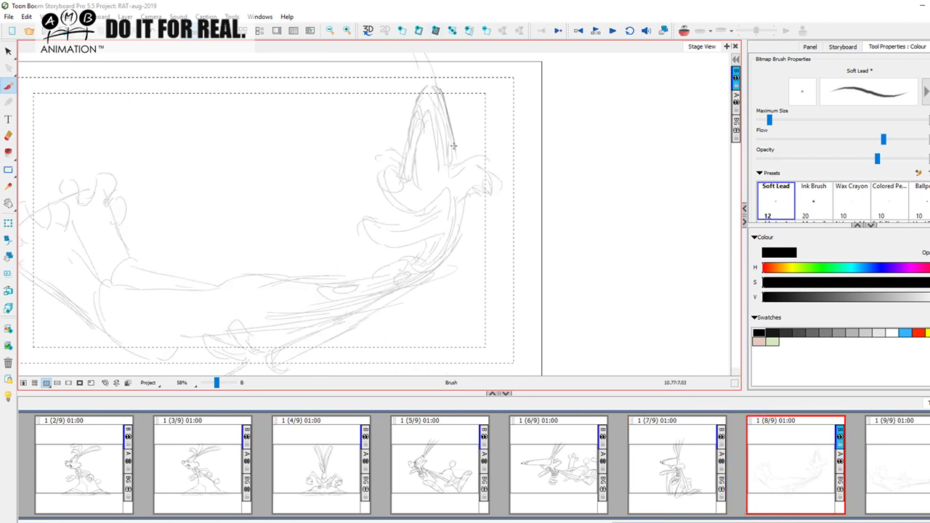
{"action": "left_click_drag", "start_coordinate": [442, 96], "coordinate": [456, 168]}
{"action": "left_click_drag", "start_coordinate": [450, 134], "coordinate": [458, 172]}
{"action": "key", "text": "Left"}
{"action": "key", "text": "Right"}
Draw the front edge of the tall head from its peak down toward the nose in panel 8
{"action": "left_click_drag", "start_coordinate": [415, 104], "coordinate": [409, 174]}
{"action": "key", "text": "Left"}
{"action": "key", "text": "Right"}
{"action": "key", "text": "Left"}
{"action": "key", "text": "Right"}
{"action": "key", "text": "Left"}
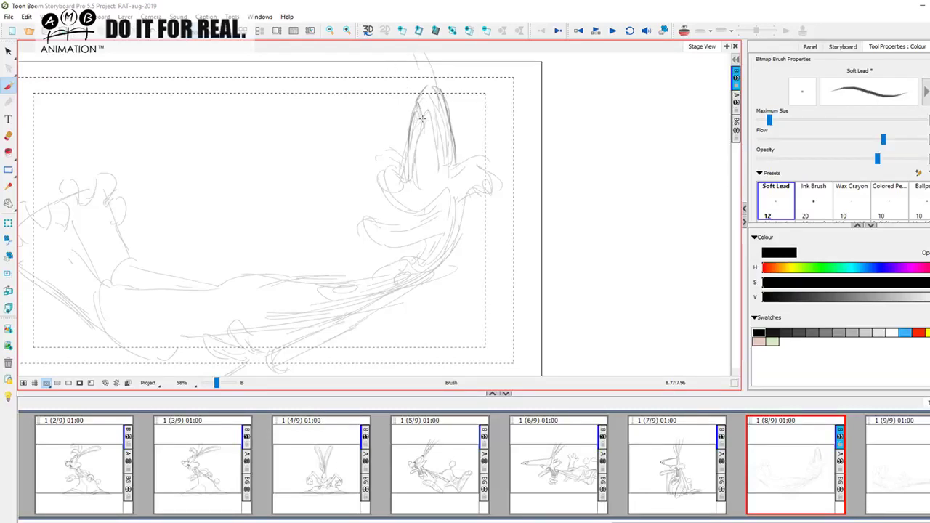
{"action": "key", "text": "Right"}
Outline the two long narrow eyes inside the head in panel 8
{"action": "left_click_drag", "start_coordinate": [422, 134], "coordinate": [424, 182]}
{"action": "key", "text": "Left"}
{"action": "key", "text": "Right"}
{"action": "mouse_move", "coordinate": [432, 106]}
{"action": "left_mouse_down"}
{"action": "mouse_move", "coordinate": [442, 160]}
{"action": "mouse_move", "coordinate": [440, 144]}
{"action": "mouse_move", "coordinate": [422, 178]}
{"action": "left_mouse_up"}
{"action": "key", "text": "Left"}
{"action": "key", "text": "Right"}
{"action": "left_click_drag", "start_coordinate": [409, 130], "coordinate": [411, 182]}
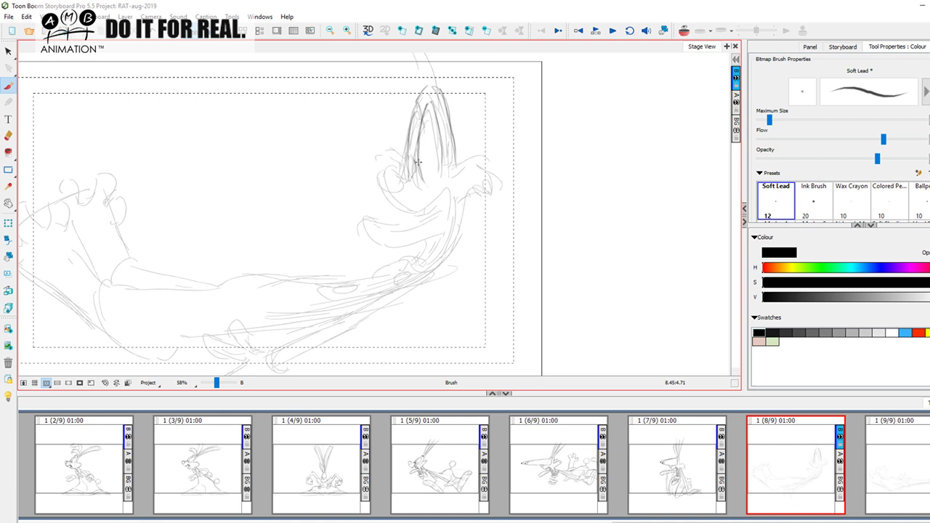
Add oval pupils low in the eyes and curve the face outline around beneath them
{"action": "mouse_move", "coordinate": [430, 166]}
{"action": "left_mouse_down"}
{"action": "mouse_move", "coordinate": [429, 174]}
{"action": "mouse_move", "coordinate": [421, 161]}
{"action": "left_mouse_up"}
{"action": "key", "text": "f"}
{"action": "key", "text": "g"}
{"action": "key", "text": "comma"}
{"action": "key", "text": "period"}
{"action": "key", "text": "comma"}
{"action": "key", "text": "period"}
{"action": "key", "text": "comma"}
{"action": "key", "text": "period"}
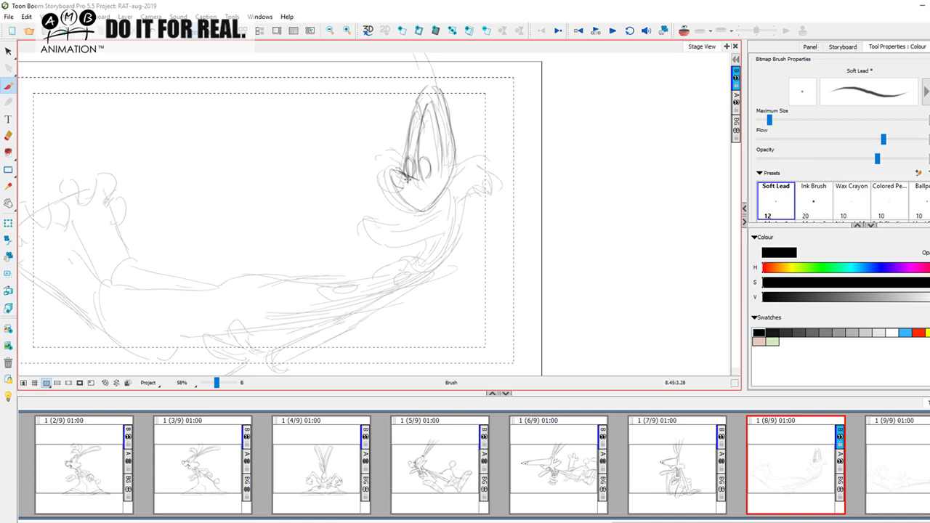
Draw the round nose and the fur tuft of the far cheek beside the eyes in panel 8
{"action": "left_click_drag", "start_coordinate": [393, 184], "coordinate": [391, 171]}
{"action": "left_click_drag", "start_coordinate": [409, 187], "coordinate": [392, 182]}
{"action": "left_click_drag", "start_coordinate": [401, 159], "coordinate": [388, 155]}
{"action": "key", "text": "o"}
{"action": "key", "text": "p"}
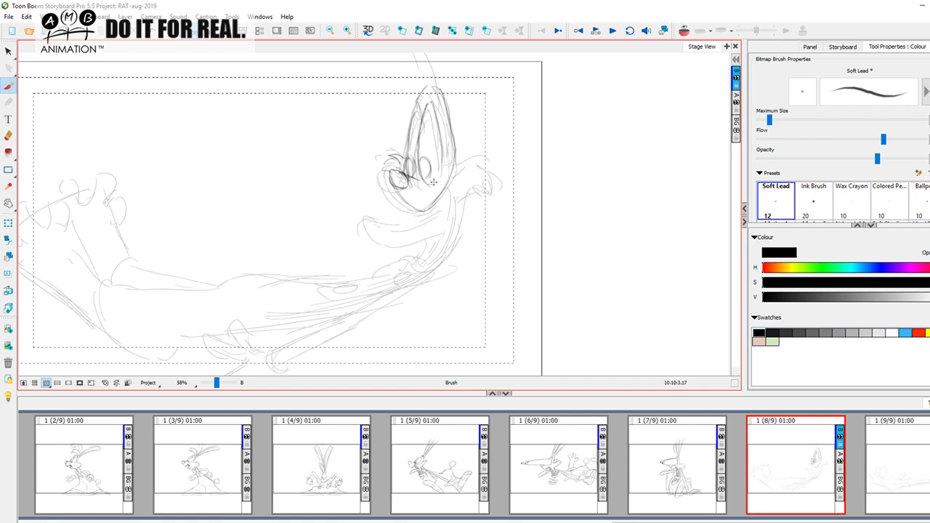
{"action": "key", "text": "o"}
{"action": "key", "text": "p"}
{"action": "key", "text": "o"}
{"action": "key", "text": "p"}
Draw the shaggy near-cheek fur flaring out from the back of the head in panel 8
{"action": "left_click_drag", "start_coordinate": [488, 163], "coordinate": [494, 182]}
{"action": "left_click_drag", "start_coordinate": [489, 178], "coordinate": [463, 194]}
{"action": "key", "text": "f"}
{"action": "key", "text": "g"}
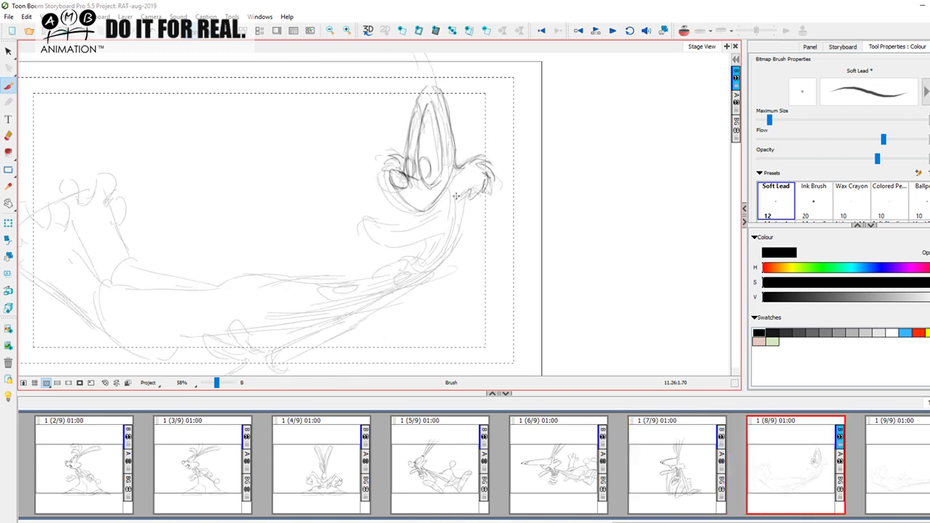
Draw the long curved jaw hanging from the cheek, with its rounded chin and the inner mouth line
{"action": "mouse_move", "coordinate": [456, 189]}
{"action": "left_mouse_down"}
{"action": "mouse_move", "coordinate": [452, 244]}
{"action": "mouse_move", "coordinate": [459, 196]}
{"action": "mouse_move", "coordinate": [434, 264]}
{"action": "left_mouse_up"}
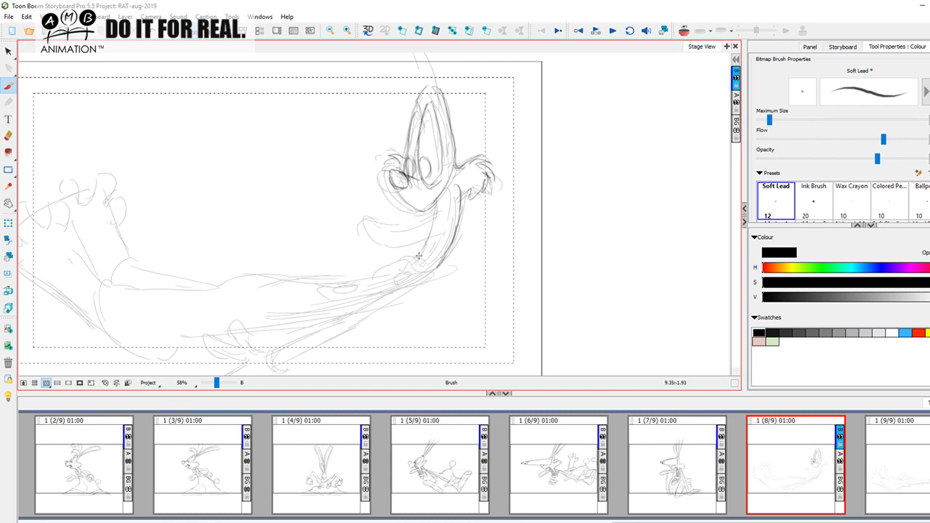
{"action": "mouse_move", "coordinate": [402, 262]}
{"action": "left_mouse_down"}
{"action": "mouse_move", "coordinate": [429, 271]}
{"action": "mouse_move", "coordinate": [403, 254]}
{"action": "mouse_move", "coordinate": [434, 276]}
{"action": "left_mouse_up"}
{"action": "key", "text": "d"}
{"action": "key", "text": "f"}
{"action": "key", "text": "d"}
{"action": "key", "text": "f"}
{"action": "mouse_move", "coordinate": [436, 197]}
{"action": "left_mouse_down"}
{"action": "mouse_move", "coordinate": [447, 189]}
{"action": "mouse_move", "coordinate": [456, 202]}
{"action": "mouse_move", "coordinate": [430, 265]}
{"action": "left_mouse_up"}
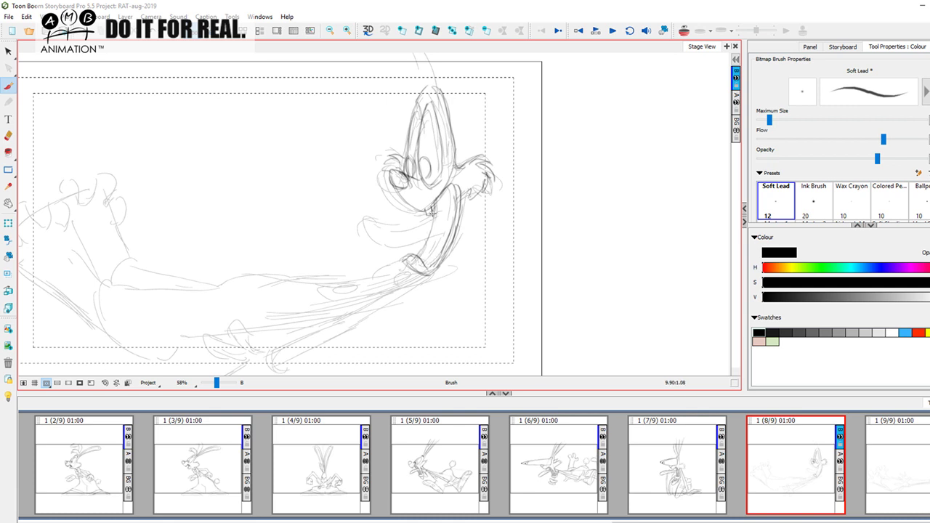
Complete the open mouth's inner edge and draw the long tongue curling out of it in panel 8
{"action": "left_click_drag", "start_coordinate": [436, 221], "coordinate": [420, 255]}
{"action": "key", "text": "f"}
{"action": "key", "text": "g"}
{"action": "mouse_move", "coordinate": [432, 223]}
{"action": "left_mouse_down"}
{"action": "mouse_move", "coordinate": [384, 247]}
{"action": "mouse_move", "coordinate": [366, 226]}
{"action": "mouse_move", "coordinate": [370, 213]}
{"action": "mouse_move", "coordinate": [414, 230]}
{"action": "mouse_move", "coordinate": [390, 229]}
{"action": "mouse_move", "coordinate": [365, 212]}
{"action": "mouse_move", "coordinate": [424, 238]}
{"action": "left_mouse_up"}
{"action": "key", "text": "f"}
{"action": "key", "text": "g"}
{"action": "key", "text": "f"}
{"action": "key", "text": "g"}
Sketch a ball with curved contour lines in the empty space beside the head and undo it
{"action": "mouse_move", "coordinate": [247, 155]}
{"action": "left_mouse_down"}
{"action": "mouse_move", "coordinate": [218, 196]}
{"action": "mouse_move", "coordinate": [283, 154]}
{"action": "mouse_move", "coordinate": [227, 189]}
{"action": "mouse_move", "coordinate": [247, 222]}
{"action": "left_mouse_up"}
{"action": "mouse_move", "coordinate": [218, 179]}
{"action": "left_mouse_down"}
{"action": "mouse_move", "coordinate": [225, 172]}
{"action": "mouse_move", "coordinate": [283, 209]}
{"action": "left_mouse_up"}
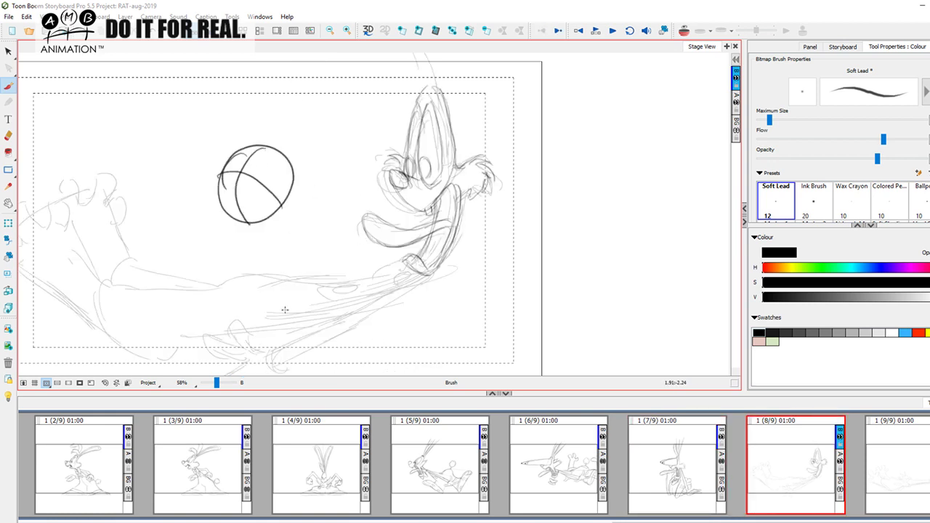
{"action": "key", "text": "ctrl+z"}
{"action": "key", "text": "ctrl+z"}
{"action": "key", "text": "ctrl+z"}
{"action": "key", "text": "ctrl+z"}
{"action": "key", "text": "ctrl+z"}
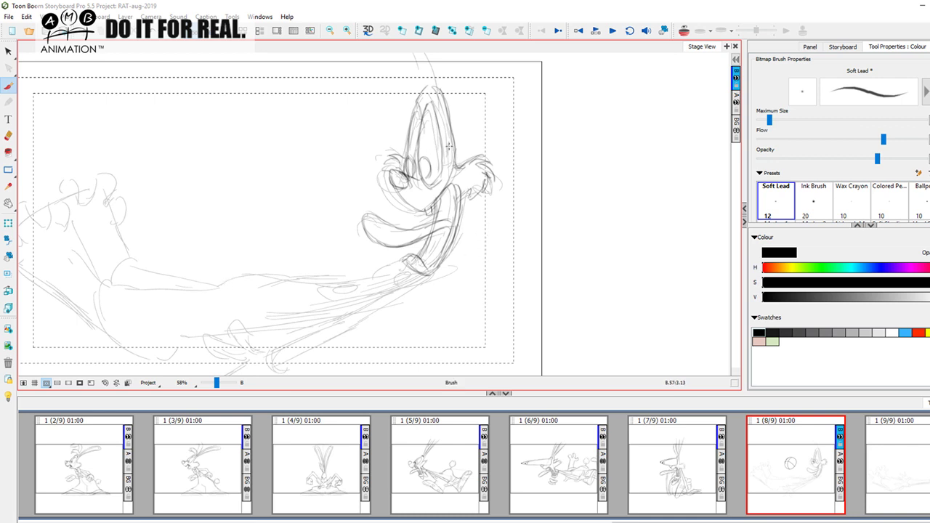
Draw the pointed form curling forward and down from the top of the head in panel 8
{"action": "left_click_drag", "start_coordinate": [470, 165], "coordinate": [451, 186]}
{"action": "left_click_drag", "start_coordinate": [459, 128], "coordinate": [448, 150]}
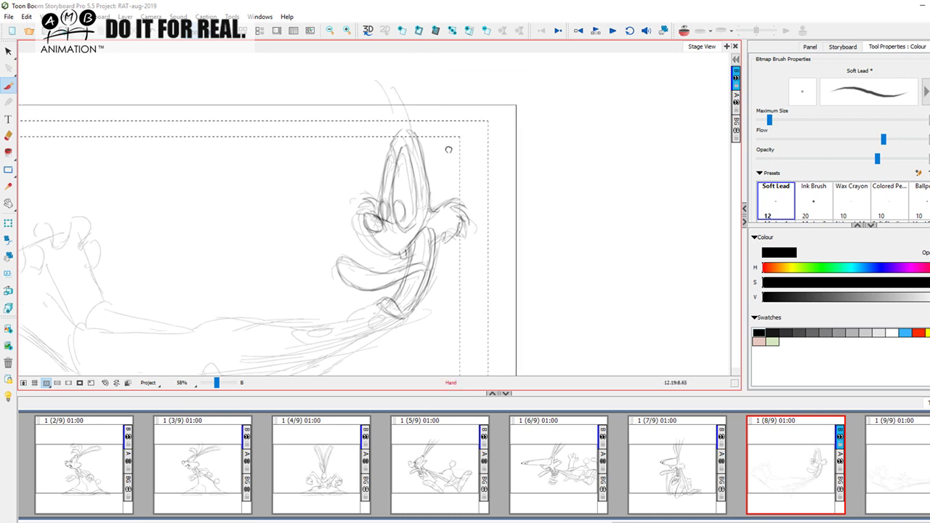
{"action": "mouse_move", "coordinate": [394, 140]}
{"action": "left_mouse_down"}
{"action": "mouse_move", "coordinate": [415, 146]}
{"action": "mouse_move", "coordinate": [432, 138]}
{"action": "mouse_move", "coordinate": [387, 120]}
{"action": "mouse_move", "coordinate": [373, 128]}
{"action": "mouse_move", "coordinate": [381, 126]}
{"action": "mouse_move", "coordinate": [373, 176]}
{"action": "left_mouse_up"}
{"action": "key", "text": "f"}
{"action": "key", "text": "g"}
{"action": "left_click_drag", "start_coordinate": [441, 134], "coordinate": [421, 135]}
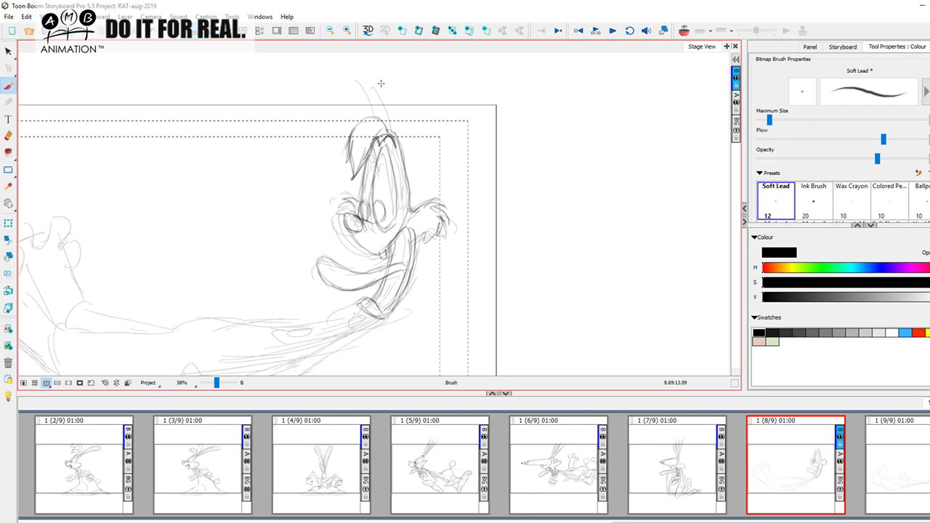
Draw the long ear lines rising from the top of the head past the frame's upper edge
{"action": "left_click_drag", "start_coordinate": [384, 68], "coordinate": [393, 129]}
{"action": "mouse_move", "coordinate": [362, 67]}
{"action": "left_mouse_down"}
{"action": "mouse_move", "coordinate": [387, 128]}
{"action": "mouse_move", "coordinate": [375, 128]}
{"action": "mouse_move", "coordinate": [383, 118]}
{"action": "mouse_move", "coordinate": [365, 102]}
{"action": "mouse_move", "coordinate": [392, 139]}
{"action": "left_mouse_up"}
{"action": "left_click_drag", "start_coordinate": [378, 64], "coordinate": [403, 155]}
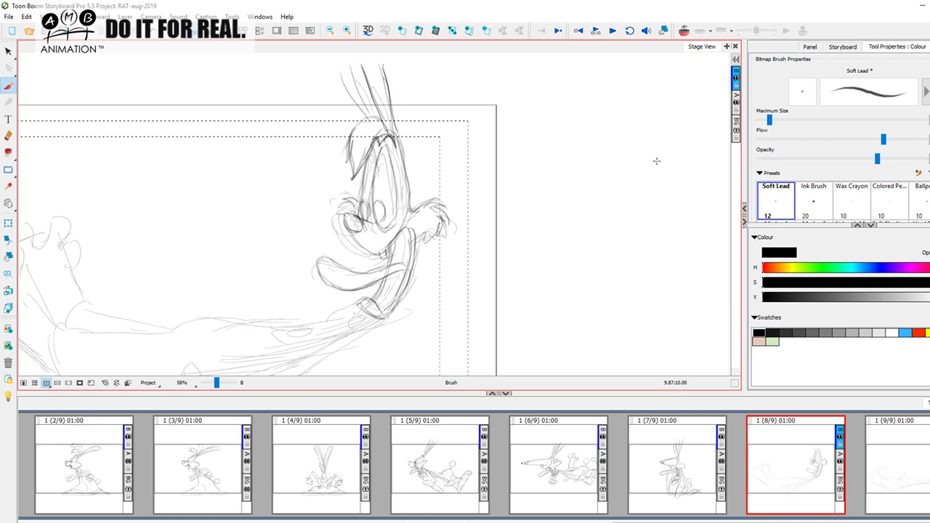
Hide the rough sketch on panel 8's layer A to check the cleaned-up head on its own
{"action": "left_click", "coordinate": [736, 102]}
{"action": "key", "text": "f"}
{"action": "key", "text": "g"}
{"action": "key", "text": "f"}
{"action": "key", "text": "g"}
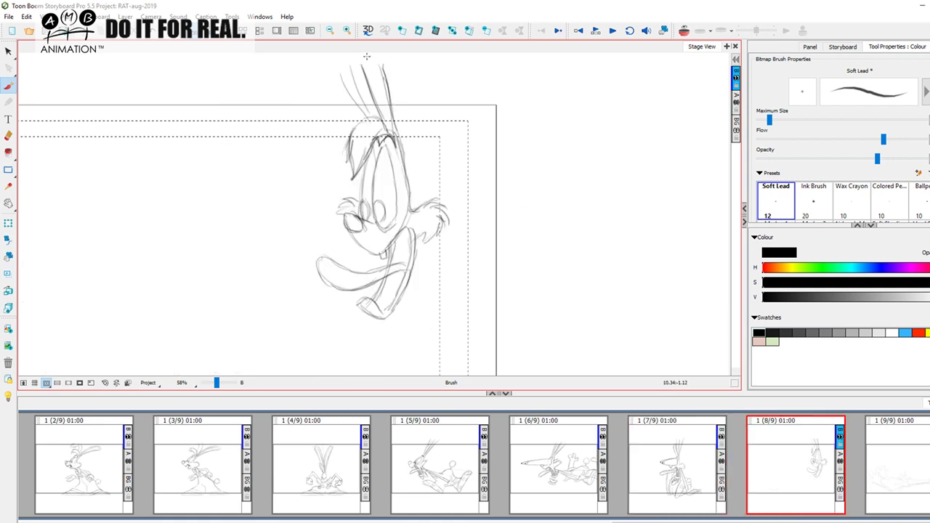
Darken the near ear line and the back-of-head contour running down to the cheek in panel 8
{"action": "left_click_drag", "start_coordinate": [381, 64], "coordinate": [401, 145]}
{"action": "left_click_drag", "start_coordinate": [387, 81], "coordinate": [401, 158]}
{"action": "left_click_drag", "start_coordinate": [395, 114], "coordinate": [406, 190]}
{"action": "left_click_drag", "start_coordinate": [399, 141], "coordinate": [412, 206]}
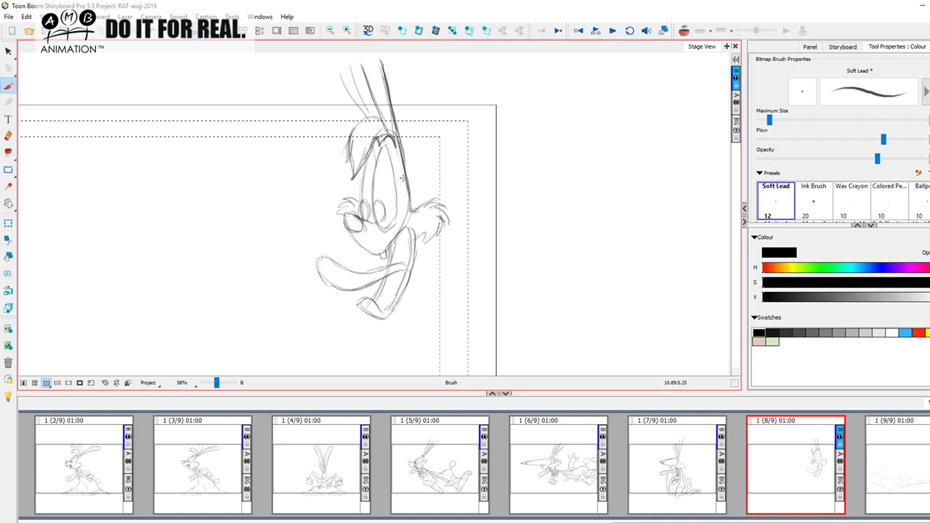
Darken the outer and inner lines of the lower jaw in panel 8, checking them against panel 7
{"action": "mouse_move", "coordinate": [415, 251]}
{"action": "left_mouse_down"}
{"action": "mouse_move", "coordinate": [405, 290]}
{"action": "mouse_move", "coordinate": [411, 272]}
{"action": "mouse_move", "coordinate": [386, 317]}
{"action": "left_mouse_up"}
{"action": "key", "text": "f"}
{"action": "key", "text": "g"}
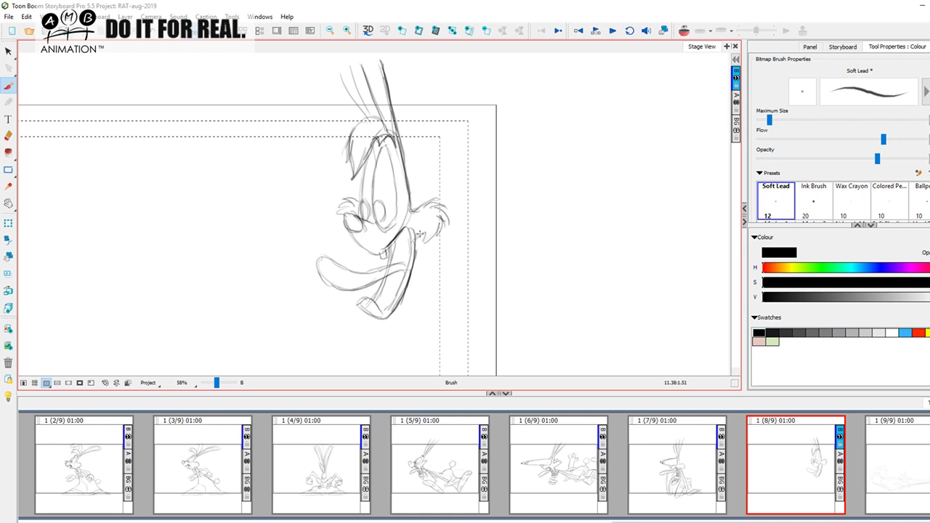
{"action": "mouse_move", "coordinate": [404, 228]}
{"action": "left_mouse_down"}
{"action": "mouse_move", "coordinate": [408, 253]}
{"action": "mouse_move", "coordinate": [410, 233]}
{"action": "mouse_move", "coordinate": [385, 311]}
{"action": "left_mouse_up"}
{"action": "key", "text": "f"}
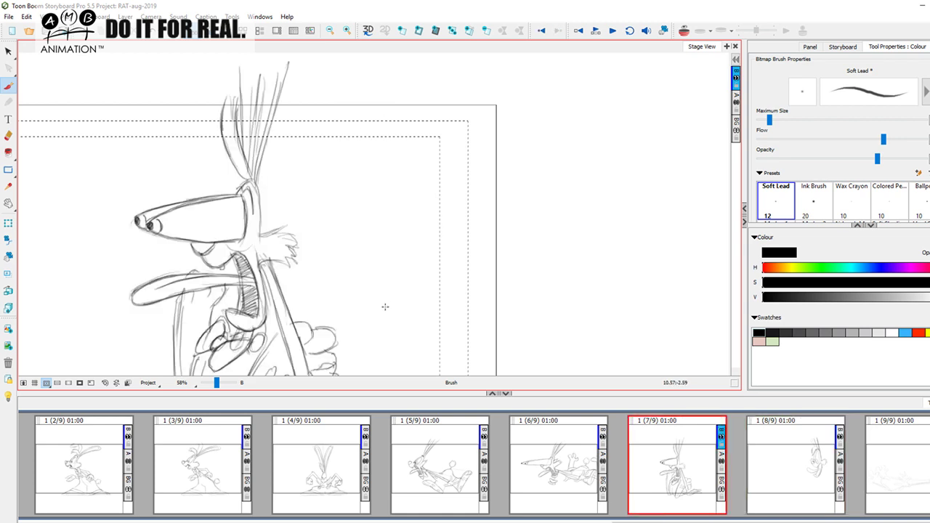
{"action": "key", "text": "g"}
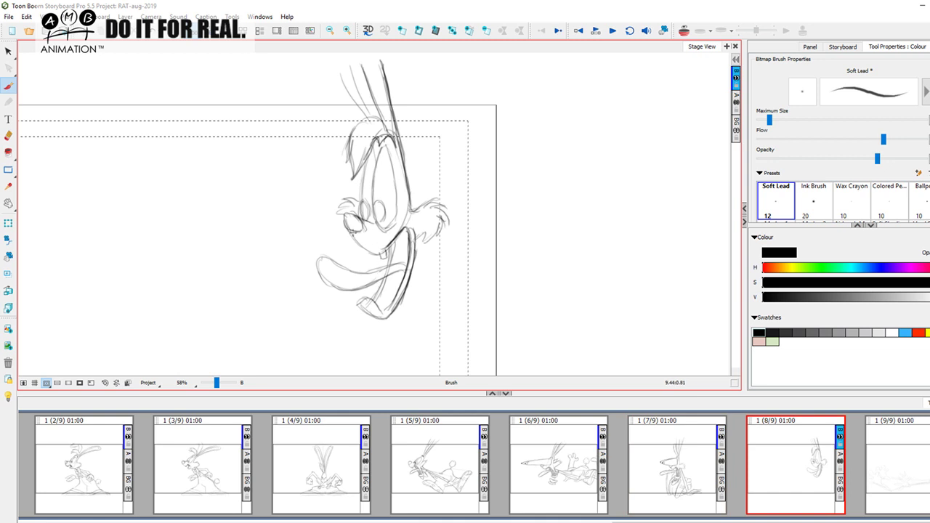
{"action": "key", "text": "Left"}
{"action": "key", "text": "Right"}
{"action": "key", "text": "Left"}
{"action": "key", "text": "Right"}
Firm up the mouth's front edge, the tooth, the chin tip and the long curled tongue
{"action": "left_click_drag", "start_coordinate": [393, 246], "coordinate": [377, 303]}
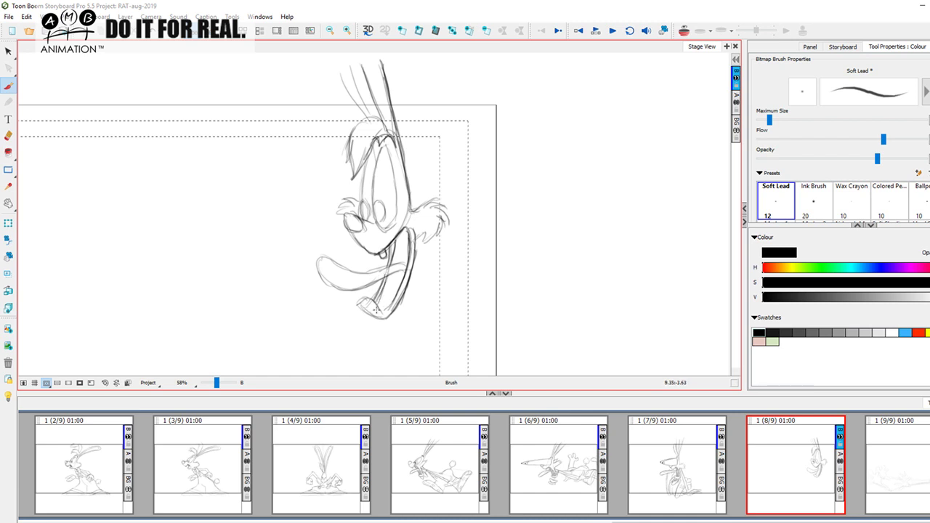
{"action": "mouse_move", "coordinate": [380, 304]}
{"action": "left_mouse_down"}
{"action": "mouse_move", "coordinate": [369, 296]}
{"action": "mouse_move", "coordinate": [387, 317]}
{"action": "left_mouse_up"}
{"action": "key", "text": "f"}
{"action": "key", "text": "g"}
{"action": "mouse_move", "coordinate": [358, 272]}
{"action": "left_mouse_down"}
{"action": "mouse_move", "coordinate": [320, 258]}
{"action": "mouse_move", "coordinate": [345, 288]}
{"action": "mouse_move", "coordinate": [319, 266]}
{"action": "mouse_move", "coordinate": [320, 253]}
{"action": "mouse_move", "coordinate": [338, 257]}
{"action": "mouse_move", "coordinate": [343, 292]}
{"action": "mouse_move", "coordinate": [334, 281]}
{"action": "mouse_move", "coordinate": [349, 287]}
{"action": "mouse_move", "coordinate": [338, 282]}
{"action": "mouse_move", "coordinate": [408, 268]}
{"action": "left_mouse_up"}
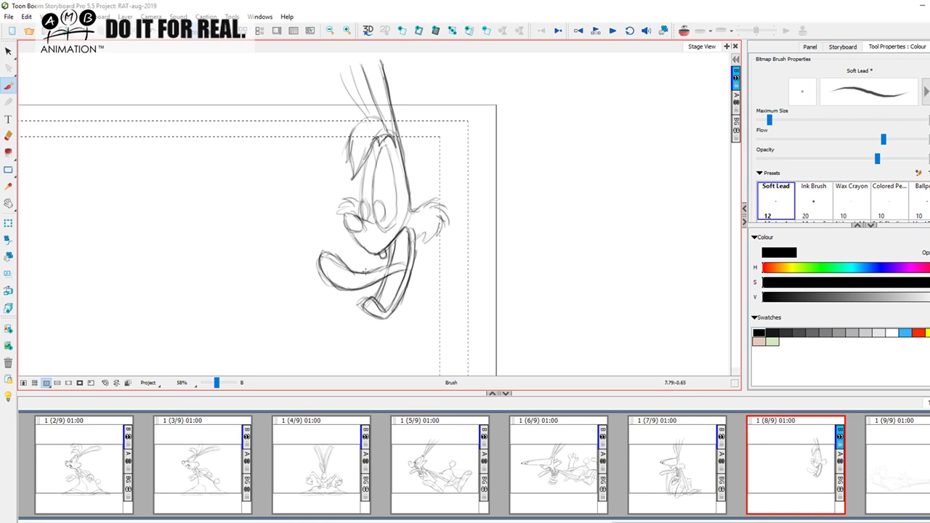
{"action": "key", "text": "Left"}
{"action": "key", "text": "Right"}
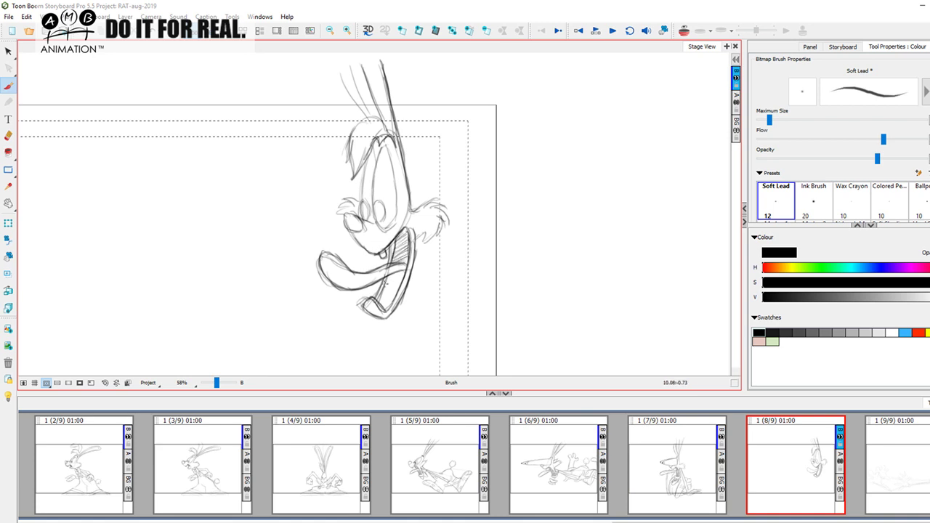
Shade the inside of the open mouth with diagonal hatching and compare the pose with panel 7
{"action": "mouse_move", "coordinate": [394, 274]}
{"action": "left_mouse_down"}
{"action": "mouse_move", "coordinate": [384, 299]}
{"action": "mouse_move", "coordinate": [393, 304]}
{"action": "left_mouse_up"}
{"action": "key", "text": "Left"}
{"action": "key", "text": "Right"}
{"action": "key", "text": "Left"}
{"action": "key", "text": "Right"}
{"action": "key", "text": "Left"}
{"action": "key", "text": "Right"}
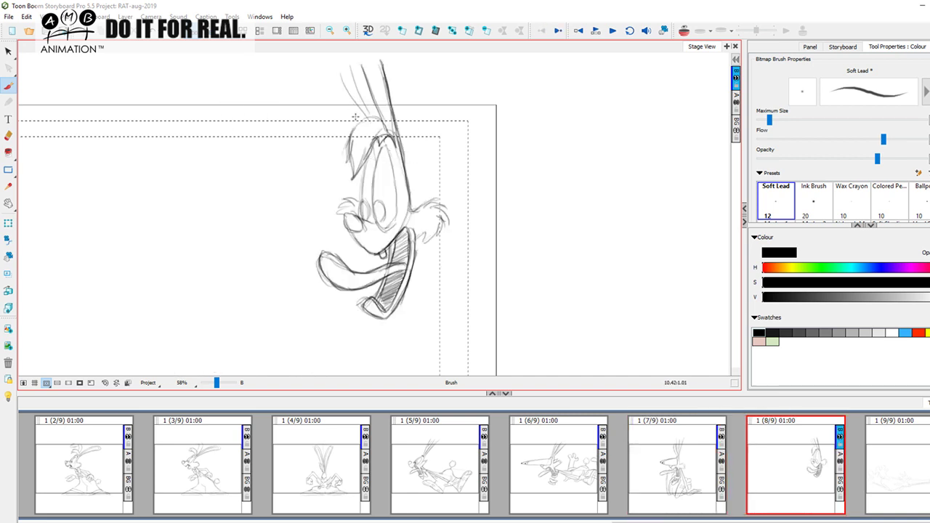
Darken the tall eyes, fill in the pupils, and outline the nose and the front ear in panel 8
{"action": "mouse_move", "coordinate": [381, 148]}
{"action": "left_mouse_down"}
{"action": "mouse_move", "coordinate": [372, 220]}
{"action": "mouse_move", "coordinate": [384, 227]}
{"action": "left_mouse_up"}
{"action": "mouse_move", "coordinate": [386, 147]}
{"action": "left_mouse_down"}
{"action": "mouse_move", "coordinate": [398, 213]}
{"action": "mouse_move", "coordinate": [381, 221]}
{"action": "left_mouse_up"}
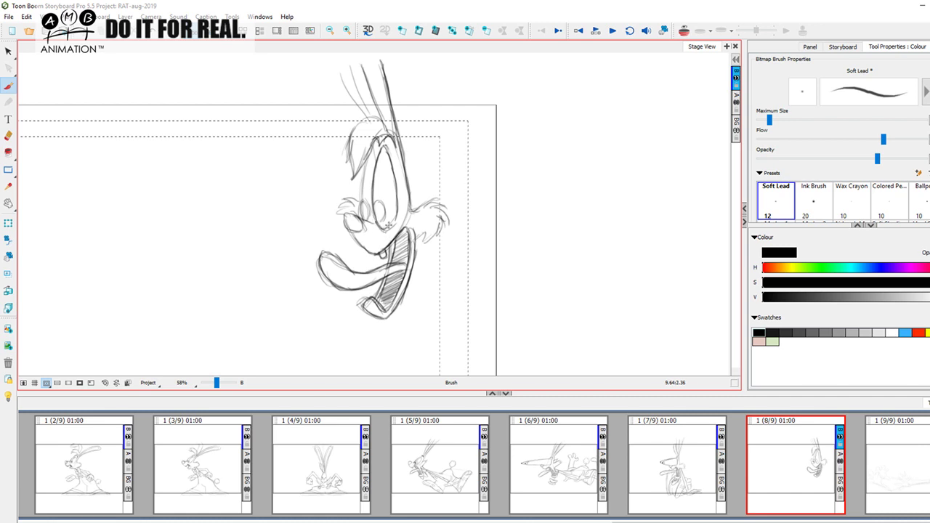
{"action": "mouse_move", "coordinate": [356, 212]}
{"action": "left_mouse_down"}
{"action": "mouse_move", "coordinate": [339, 221]}
{"action": "mouse_move", "coordinate": [359, 231]}
{"action": "mouse_move", "coordinate": [341, 212]}
{"action": "left_mouse_up"}
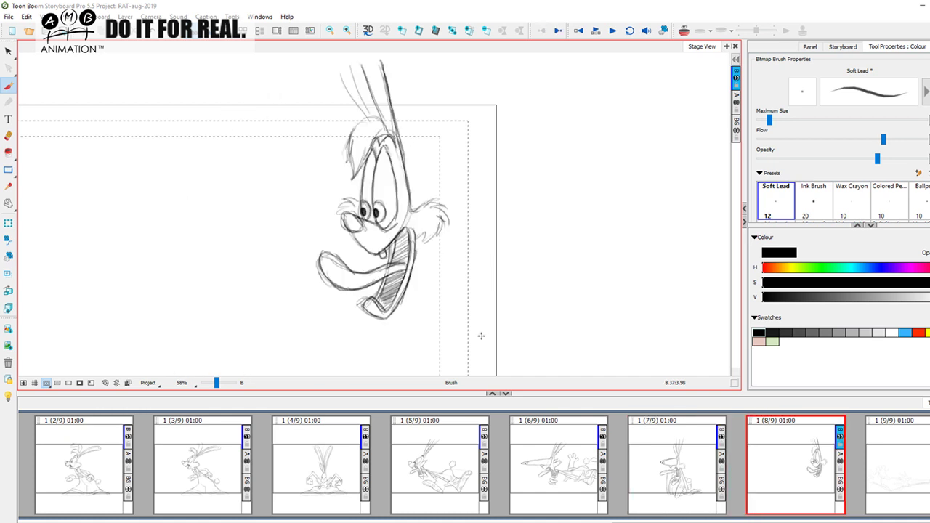
{"action": "mouse_move", "coordinate": [335, 69]}
{"action": "left_mouse_down"}
{"action": "mouse_move", "coordinate": [363, 111]}
{"action": "mouse_move", "coordinate": [372, 102]}
{"action": "left_mouse_up"}
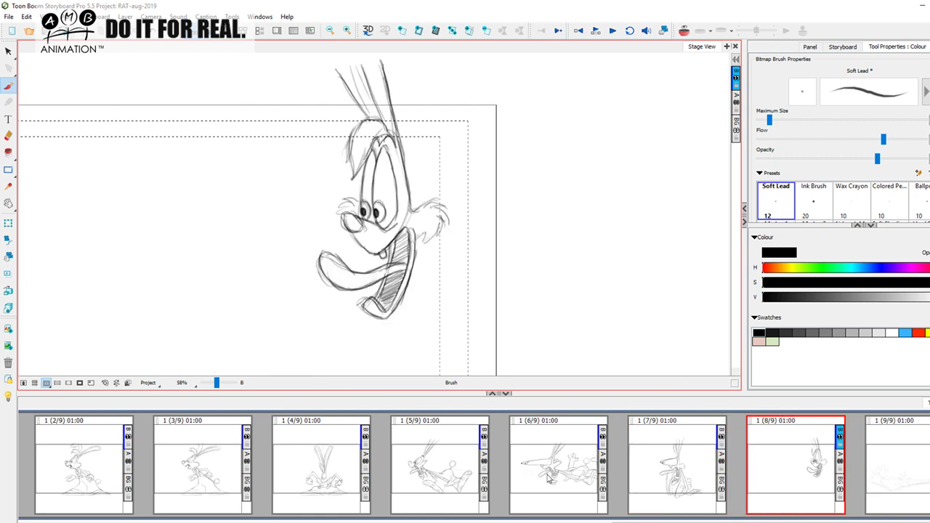
Review panels 7, 5 and 8, sketching temporary direction lines over panels 5 and 8 and undoing them
{"action": "left_click", "coordinate": [439, 474]}
{"action": "left_click", "coordinate": [696, 467]}
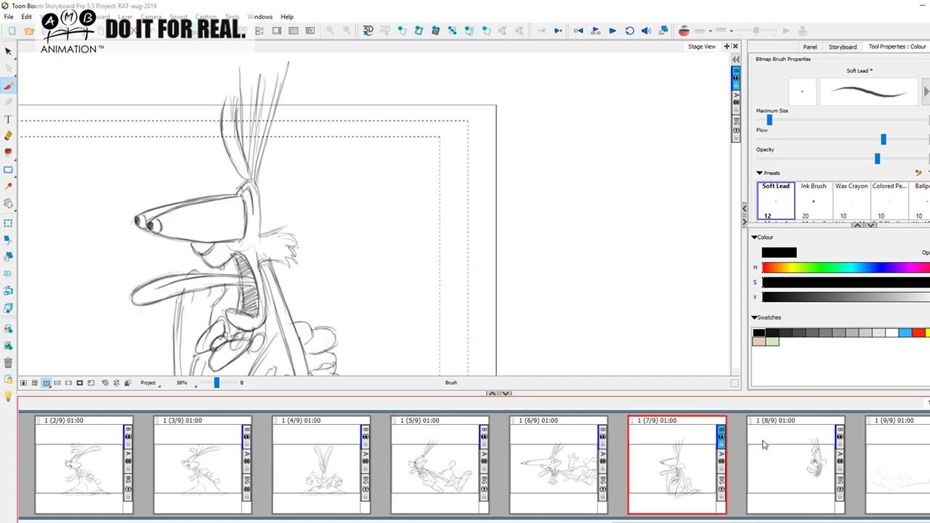
{"action": "left_click", "coordinate": [782, 458]}
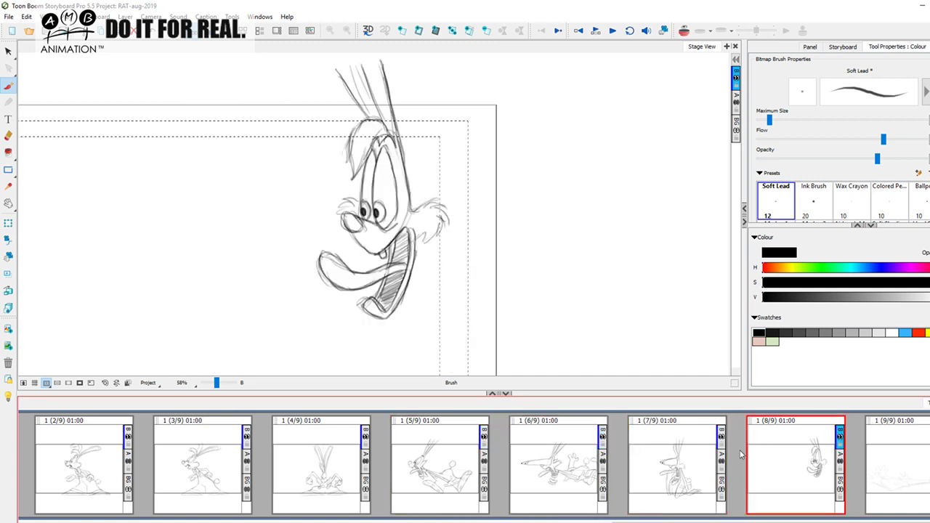
{"action": "left_click", "coordinate": [407, 477]}
{"action": "mouse_move", "coordinate": [198, 192]}
{"action": "left_mouse_down"}
{"action": "mouse_move", "coordinate": [420, 114]}
{"action": "mouse_move", "coordinate": [350, 115]}
{"action": "mouse_move", "coordinate": [399, 143]}
{"action": "mouse_move", "coordinate": [360, 96]}
{"action": "left_mouse_up"}
{"action": "key", "text": "ctrl+z"}
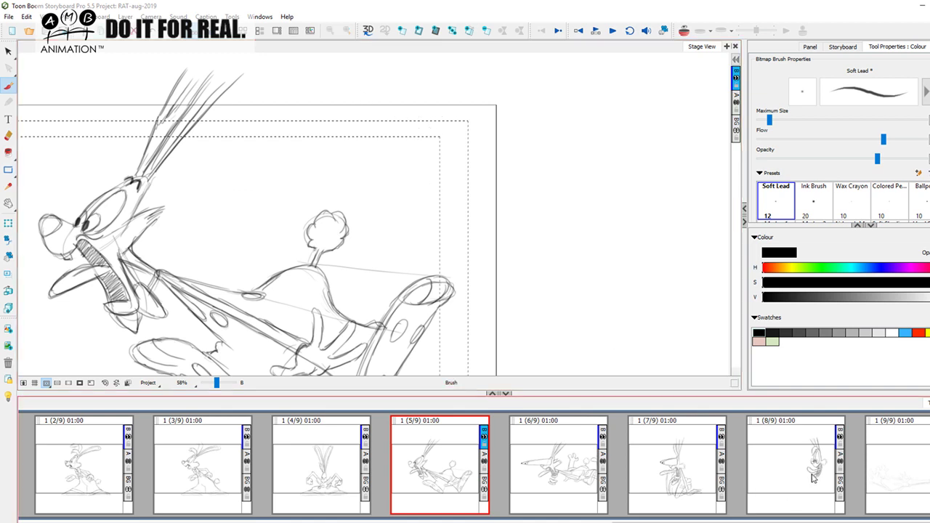
{"action": "left_click", "coordinate": [813, 475]}
{"action": "mouse_move", "coordinate": [174, 207]}
{"action": "left_mouse_down"}
{"action": "mouse_move", "coordinate": [247, 185]}
{"action": "mouse_move", "coordinate": [303, 212]}
{"action": "left_mouse_up"}
{"action": "key", "text": "ctrl+z"}
{"action": "mouse_move", "coordinate": [364, 94]}
{"action": "left_mouse_down"}
{"action": "mouse_move", "coordinate": [255, 78]}
{"action": "mouse_move", "coordinate": [257, 60]}
{"action": "left_mouse_up"}
{"action": "key", "text": "ctrl+z"}
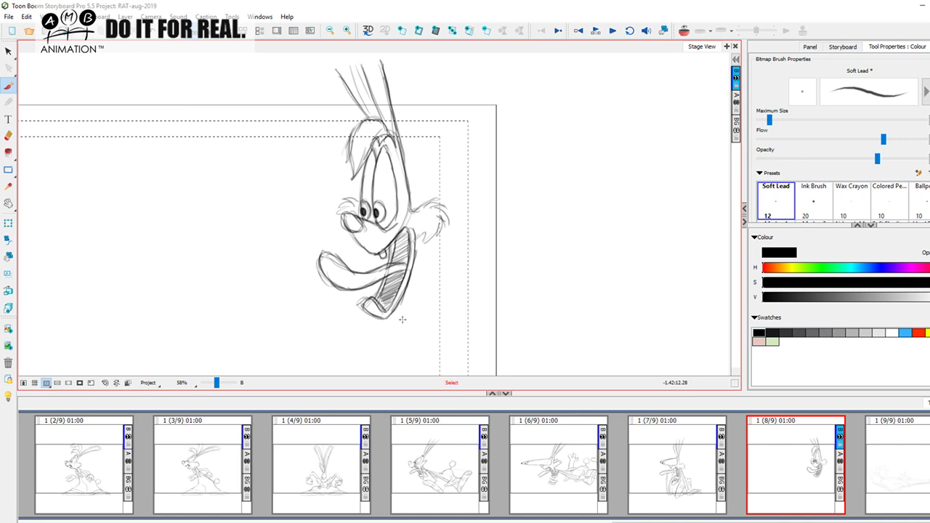
{"action": "mouse_move", "coordinate": [411, 325]}
{"action": "left_mouse_down"}
{"action": "mouse_move", "coordinate": [343, 324]}
{"action": "mouse_move", "coordinate": [246, 313]}
{"action": "mouse_move", "coordinate": [203, 326]}
{"action": "mouse_move", "coordinate": [281, 304]}
{"action": "left_mouse_up"}
{"action": "key", "text": "ctrl+z"}
Sketch temporary direction lines over the stretched pose in panel 6, undo them and return to panel 8
{"action": "left_click", "coordinate": [644, 478]}
{"action": "left_click", "coordinate": [525, 480]}
{"action": "left_click_drag", "start_coordinate": [130, 297], "coordinate": [273, 302]}
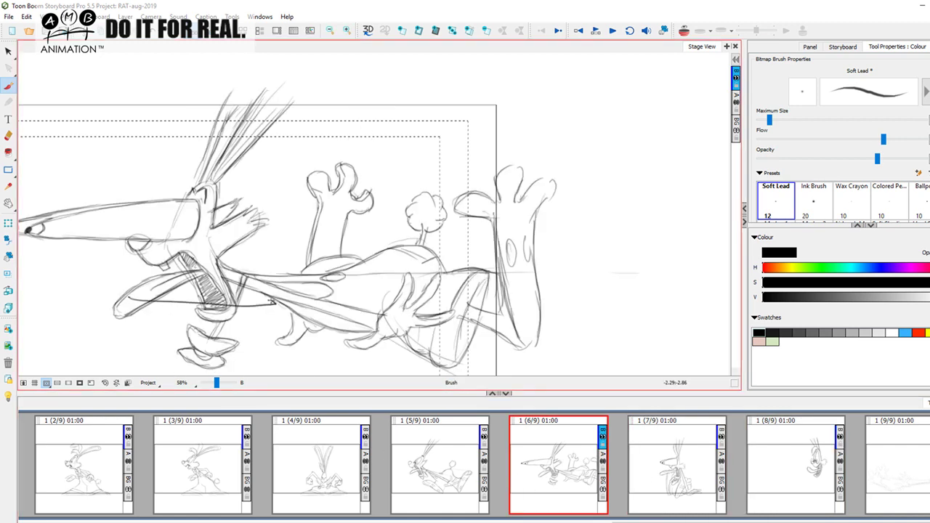
{"action": "key", "text": "ctrl+z"}
{"action": "mouse_move", "coordinate": [404, 163]}
{"action": "left_mouse_down"}
{"action": "mouse_move", "coordinate": [456, 151]}
{"action": "mouse_move", "coordinate": [401, 376]}
{"action": "left_mouse_up"}
{"action": "left_click_drag", "start_coordinate": [507, 372], "coordinate": [495, 122]}
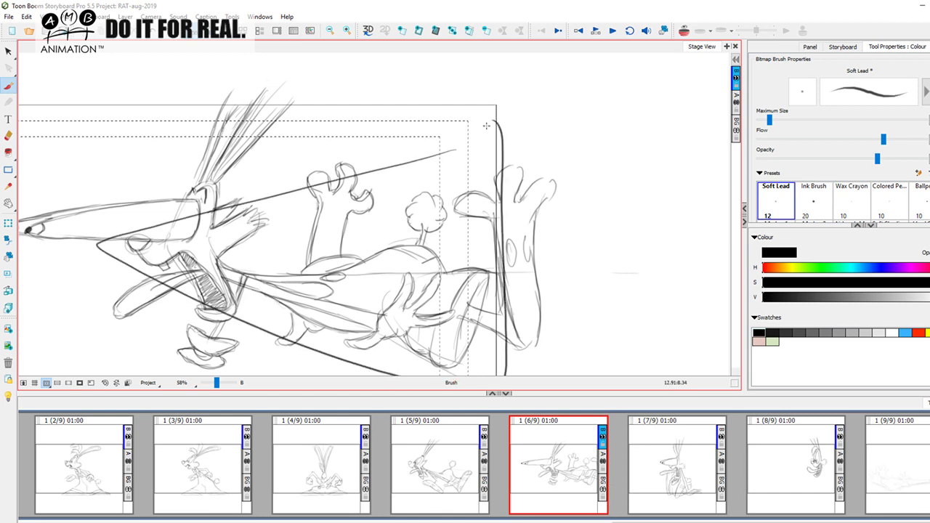
{"action": "key", "text": "ctrl+z"}
{"action": "key", "text": "ctrl+z"}
{"action": "left_click", "coordinate": [799, 482]}
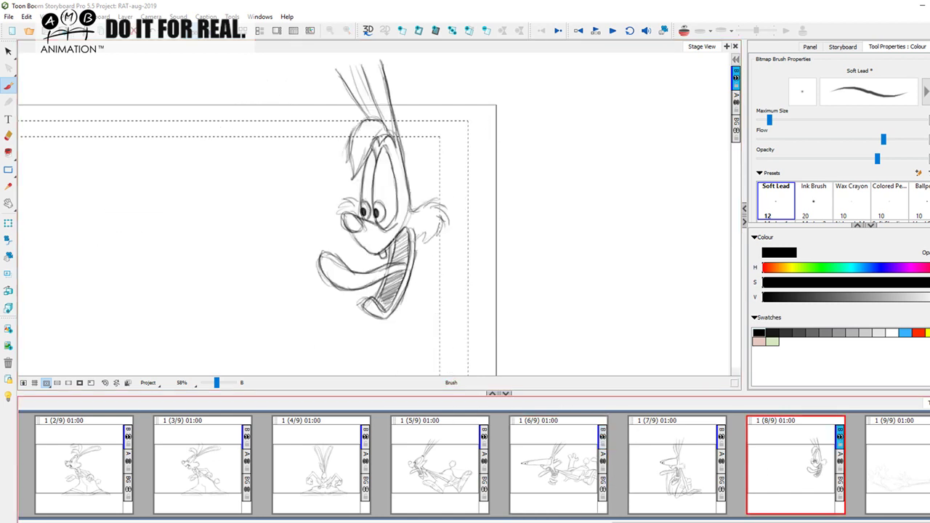
Draw three long whiskers beside the nose and reinforce the cheek fur in panel 8
{"action": "left_click_drag", "start_coordinate": [439, 285], "coordinate": [455, 234]}
{"action": "left_click_drag", "start_coordinate": [373, 156], "coordinate": [353, 164]}
{"action": "key", "text": "Left"}
{"action": "key", "text": "Right"}
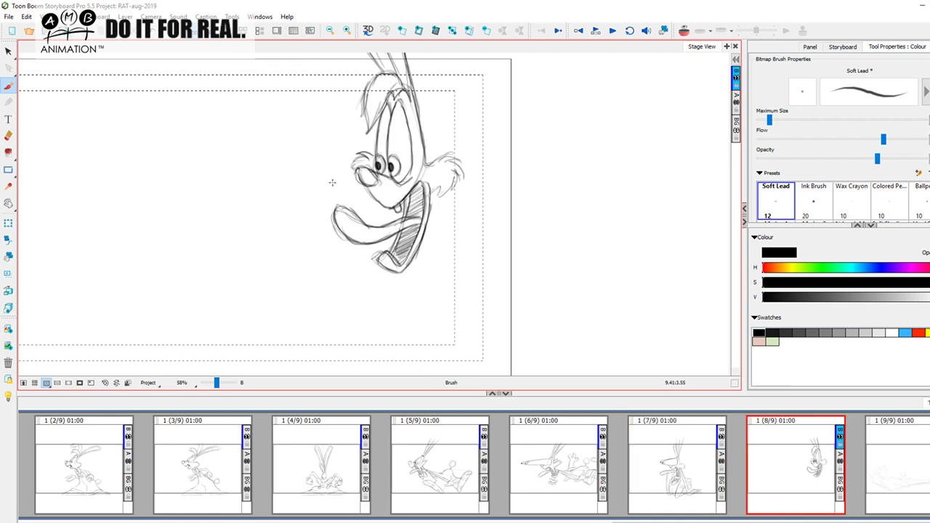
{"action": "left_click_drag", "start_coordinate": [312, 133], "coordinate": [354, 162]}
{"action": "left_click_drag", "start_coordinate": [297, 156], "coordinate": [354, 182]}
{"action": "left_click_drag", "start_coordinate": [329, 125], "coordinate": [351, 152]}
{"action": "mouse_move", "coordinate": [450, 145]}
{"action": "left_mouse_down"}
{"action": "mouse_move", "coordinate": [425, 165]}
{"action": "mouse_move", "coordinate": [427, 182]}
{"action": "left_mouse_up"}
{"action": "key", "text": "Left"}
{"action": "key", "text": "Right"}
Show the rough sketch on panel 8's layer A again and compare the full body with panel 7
{"action": "left_click", "coordinate": [735, 103]}
{"action": "key", "text": "Left"}
{"action": "key", "text": "Right"}
{"action": "left_click_drag", "start_coordinate": [280, 320], "coordinate": [400, 302]}
{"action": "key", "text": "Left"}
{"action": "key", "text": "Right"}
{"action": "key", "text": "Left"}
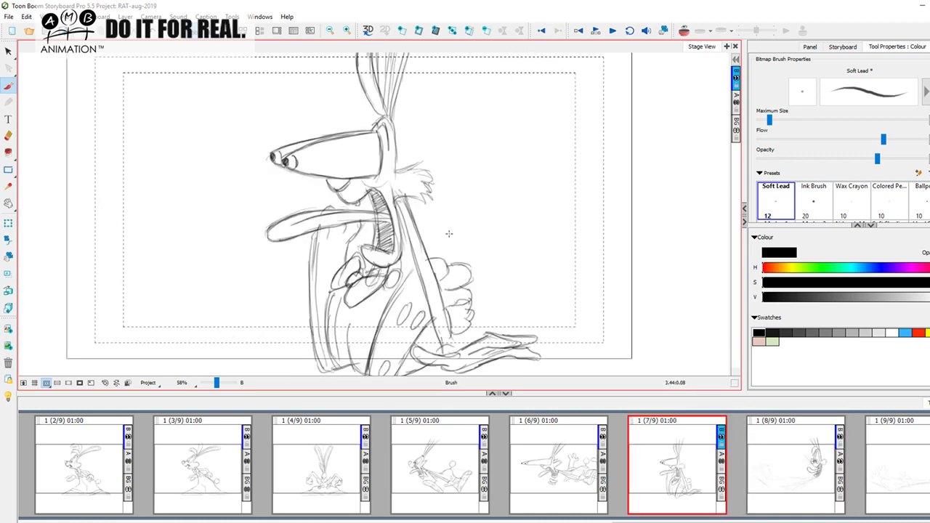
{"action": "key", "text": "Right"}
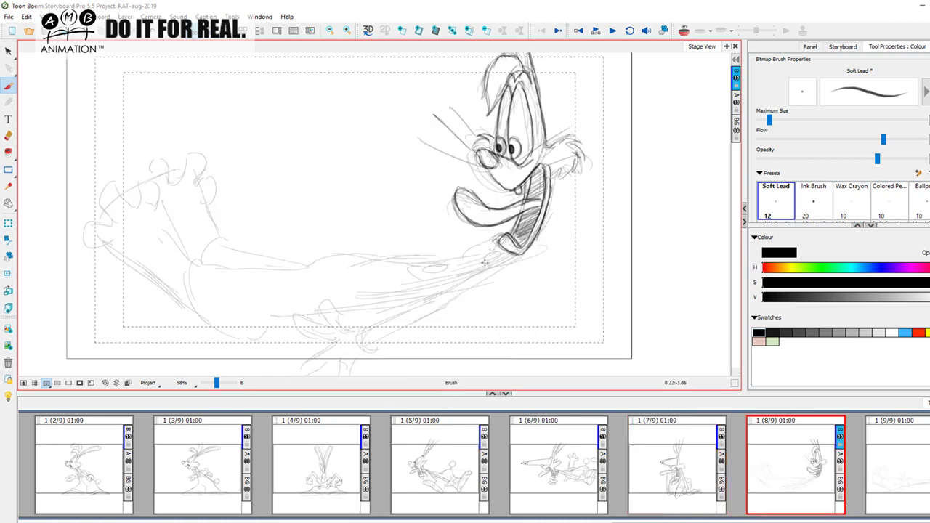
Draw the bow tie under the jaw, with an oval knot and a pointed wing on each side
{"action": "mouse_move", "coordinate": [490, 249]}
{"action": "left_mouse_down"}
{"action": "mouse_move", "coordinate": [486, 261]}
{"action": "mouse_move", "coordinate": [494, 251]}
{"action": "left_mouse_up"}
{"action": "key", "text": "Left"}
{"action": "key", "text": "Right"}
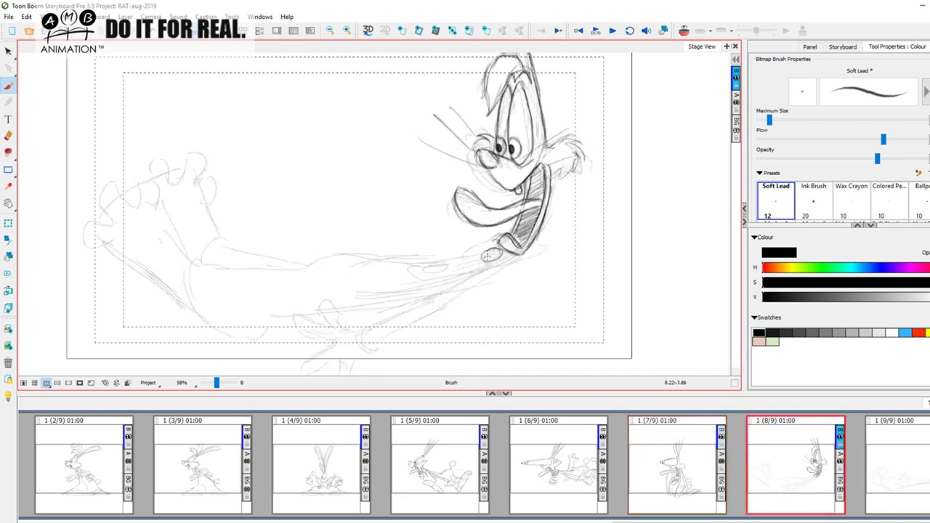
{"action": "mouse_move", "coordinate": [490, 238]}
{"action": "left_mouse_down"}
{"action": "mouse_move", "coordinate": [469, 249]}
{"action": "mouse_move", "coordinate": [476, 262]}
{"action": "mouse_move", "coordinate": [493, 255]}
{"action": "mouse_move", "coordinate": [491, 276]}
{"action": "mouse_move", "coordinate": [510, 266]}
{"action": "mouse_move", "coordinate": [479, 254]}
{"action": "left_mouse_up"}
{"action": "key", "text": "Left"}
{"action": "key", "text": "Right"}
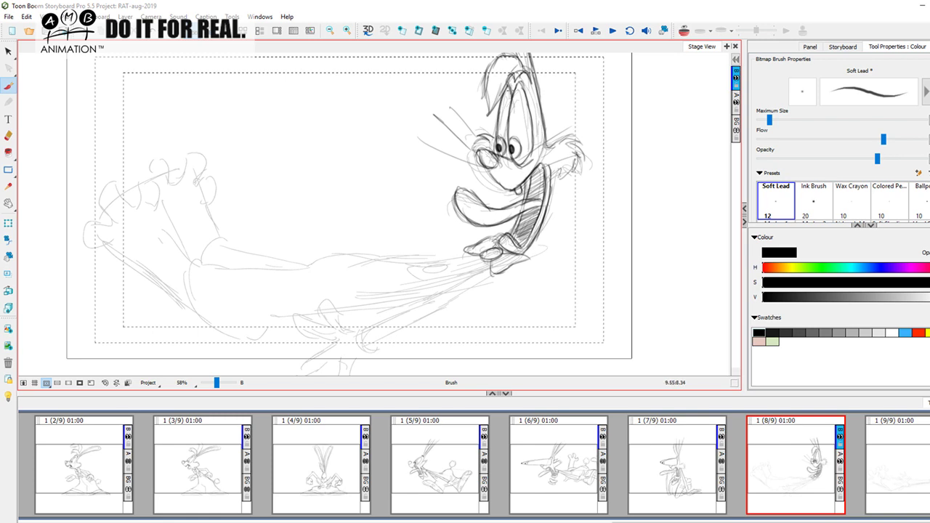
Draw the upper contour of the stretched body from the bow tie back to the raised hip
{"action": "mouse_move", "coordinate": [511, 120]}
{"action": "left_mouse_down"}
{"action": "mouse_move", "coordinate": [519, 193]}
{"action": "mouse_move", "coordinate": [497, 241]}
{"action": "mouse_move", "coordinate": [442, 263]}
{"action": "mouse_move", "coordinate": [364, 260]}
{"action": "mouse_move", "coordinate": [203, 226]}
{"action": "left_mouse_up"}
{"action": "key", "text": "ctrl+z"}
{"action": "left_click_drag", "start_coordinate": [354, 257], "coordinate": [476, 255]}
{"action": "key", "text": "Left"}
{"action": "key", "text": "Right"}
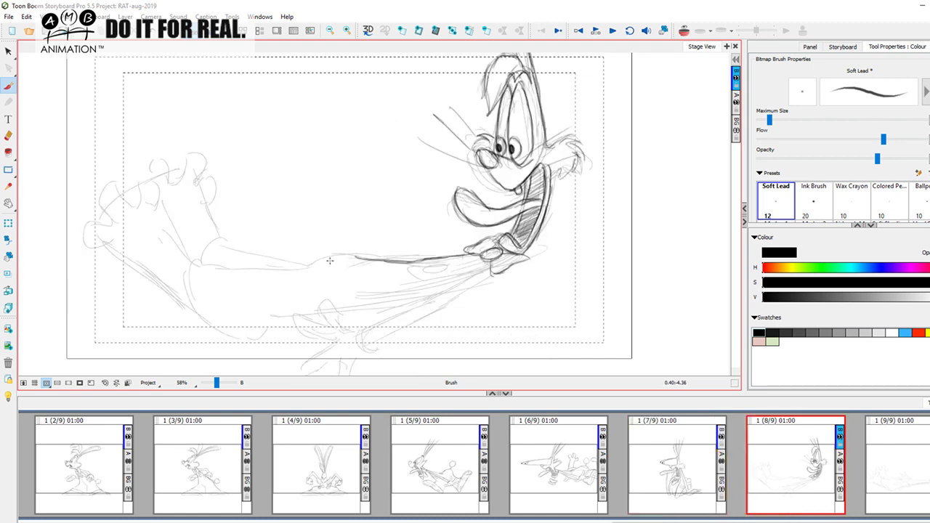
{"action": "left_click_drag", "start_coordinate": [308, 265], "coordinate": [391, 260]}
{"action": "key", "text": "Left"}
{"action": "key", "text": "Right"}
{"action": "key", "text": "Left"}
{"action": "key", "text": "Right"}
{"action": "key", "text": "Left"}
{"action": "key", "text": "Right"}
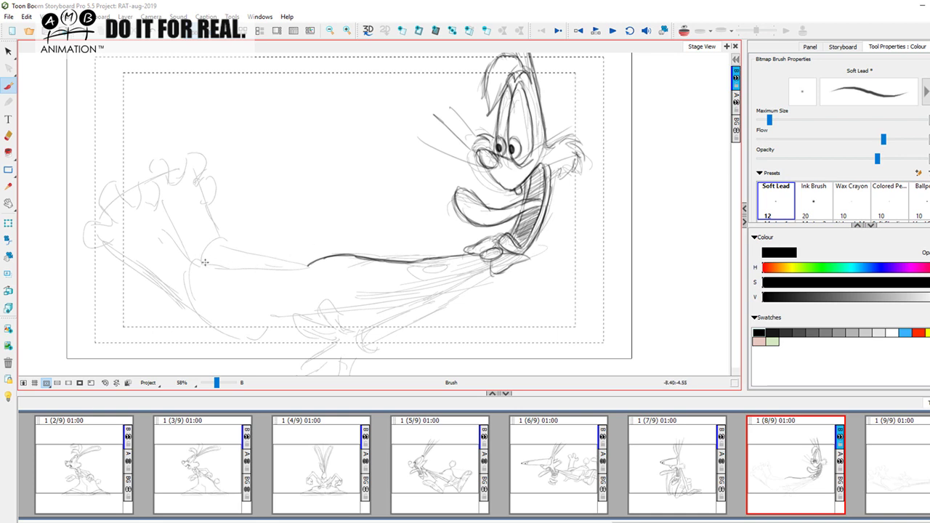
Draw the far leg's upper contour extending backward from the hip, checking it against panel 7
{"action": "left_click_drag", "start_coordinate": [233, 249], "coordinate": [313, 264]}
{"action": "key", "text": "Left"}
{"action": "key", "text": "Right"}
{"action": "key", "text": "f"}
{"action": "key", "text": "g"}
{"action": "key", "text": "f"}
{"action": "key", "text": "g"}
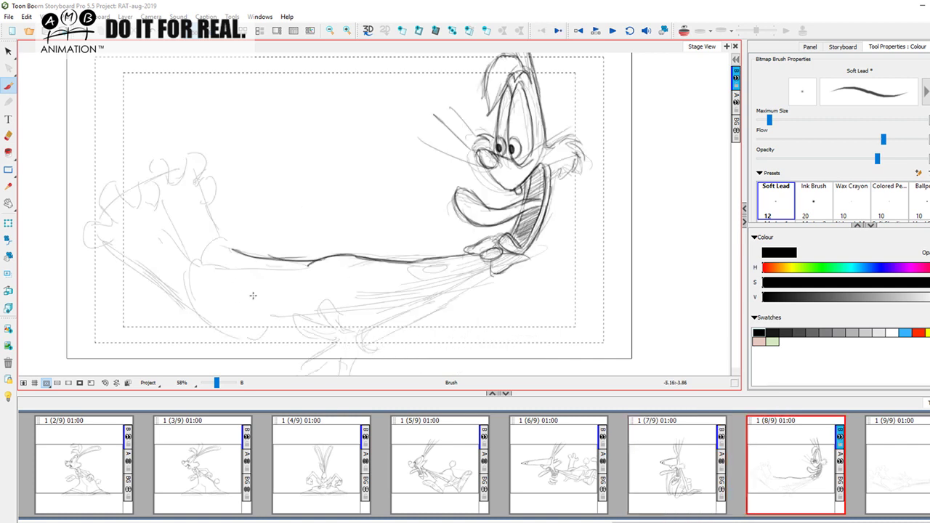
Draw the near leg's upper line and the rounded ends of both legs, sweeping down to the body's underside
{"action": "left_click_drag", "start_coordinate": [222, 270], "coordinate": [313, 267]}
{"action": "mouse_move", "coordinate": [534, 162]}
{"action": "left_mouse_down"}
{"action": "mouse_move", "coordinate": [535, 198]}
{"action": "mouse_move", "coordinate": [448, 265]}
{"action": "mouse_move", "coordinate": [284, 271]}
{"action": "left_mouse_up"}
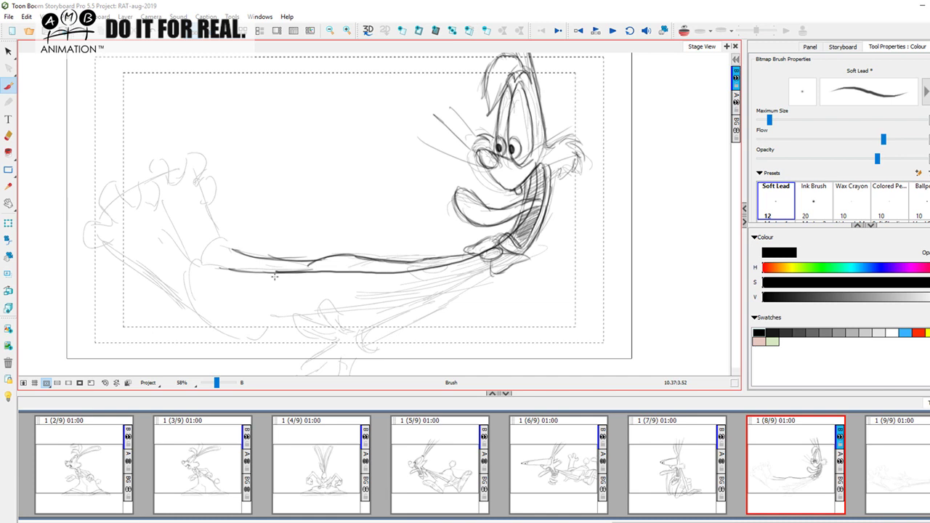
{"action": "key", "text": "ctrl+z"}
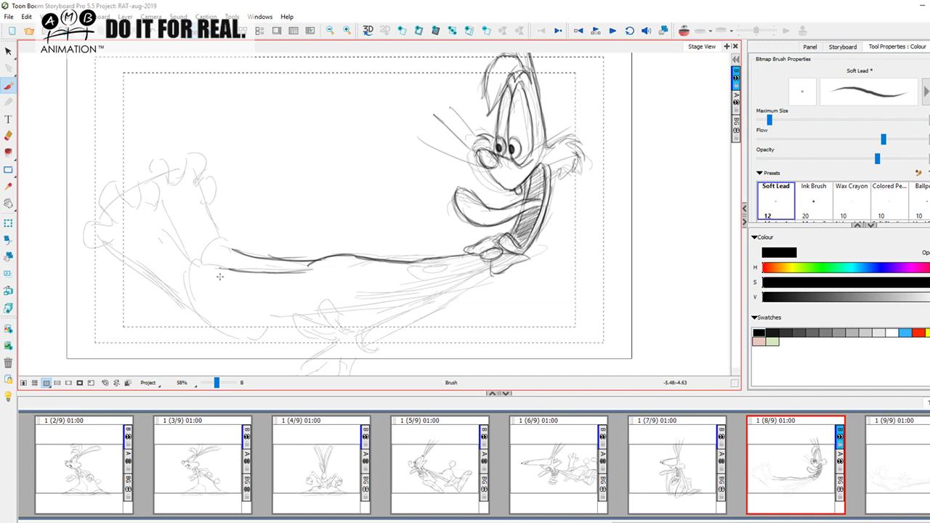
{"action": "mouse_move", "coordinate": [220, 269]}
{"action": "left_mouse_down"}
{"action": "mouse_move", "coordinate": [198, 263]}
{"action": "mouse_move", "coordinate": [216, 243]}
{"action": "mouse_move", "coordinate": [207, 258]}
{"action": "left_mouse_up"}
{"action": "mouse_move", "coordinate": [205, 262]}
{"action": "left_mouse_down"}
{"action": "mouse_move", "coordinate": [190, 287]}
{"action": "mouse_move", "coordinate": [207, 315]}
{"action": "mouse_move", "coordinate": [247, 341]}
{"action": "mouse_move", "coordinate": [268, 338]}
{"action": "left_mouse_up"}
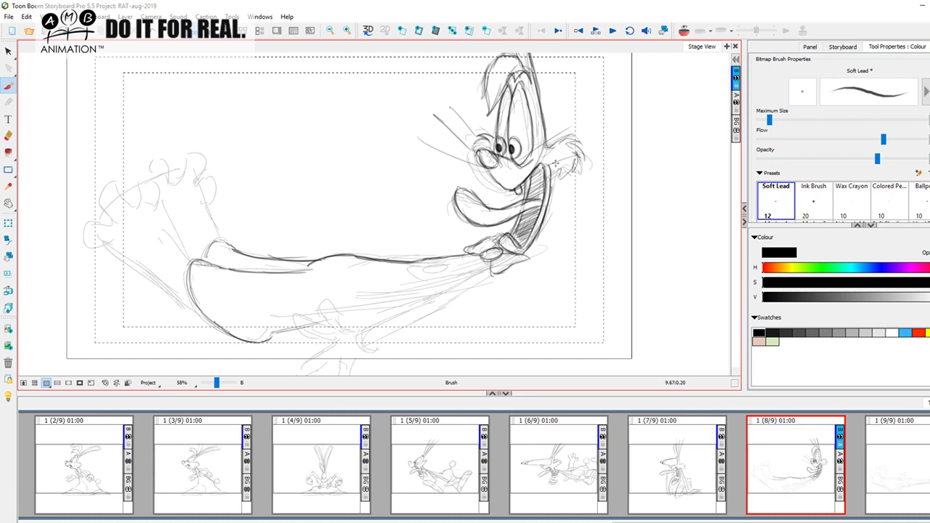
Draw the underside of the body from the rounded leg end up to the bow tie
{"action": "mouse_move", "coordinate": [551, 168]}
{"action": "left_mouse_down"}
{"action": "mouse_move", "coordinate": [551, 191]}
{"action": "mouse_move", "coordinate": [350, 305]}
{"action": "mouse_move", "coordinate": [249, 320]}
{"action": "left_mouse_up"}
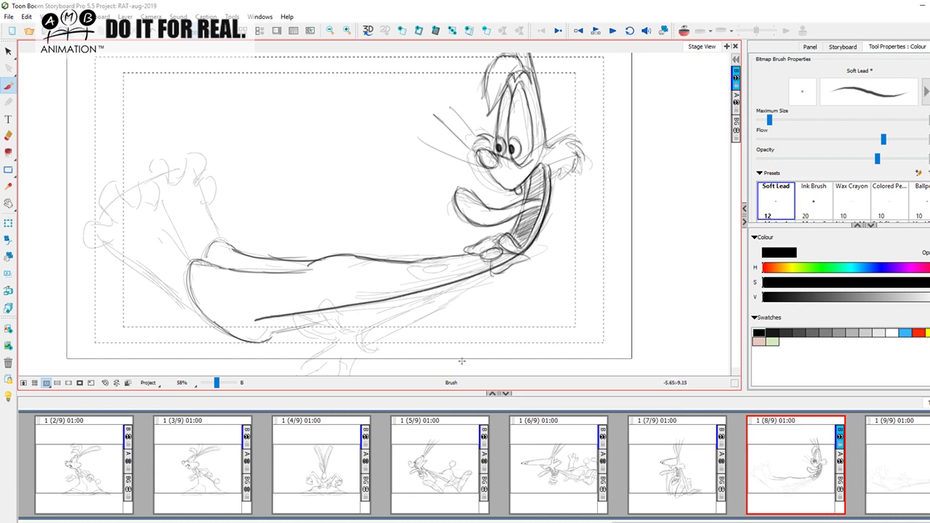
{"action": "key", "text": "ctrl+z"}
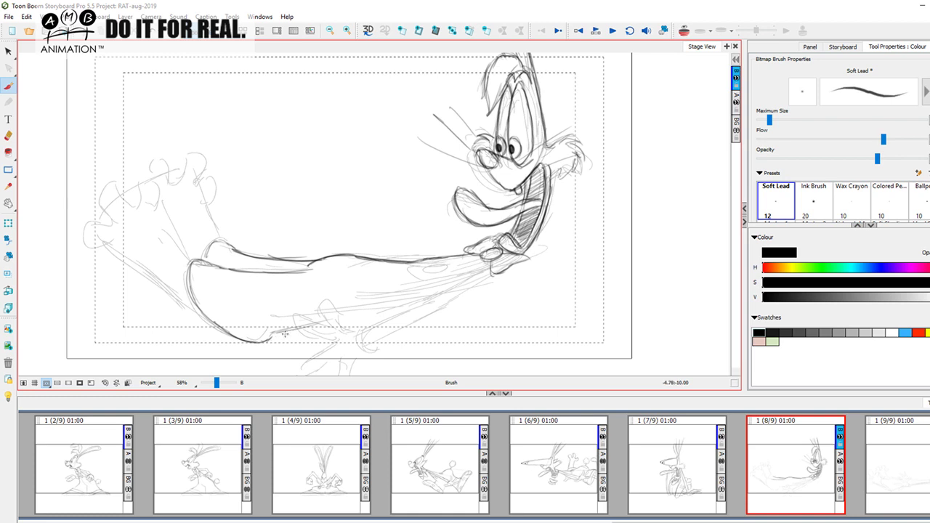
{"action": "left_click_drag", "start_coordinate": [270, 338], "coordinate": [413, 301]}
{"action": "left_click_drag", "start_coordinate": [334, 321], "coordinate": [510, 268]}
{"action": "key", "text": "f"}
{"action": "key", "text": "Right"}
{"action": "key", "text": "Left"}
{"action": "key", "text": "Right"}
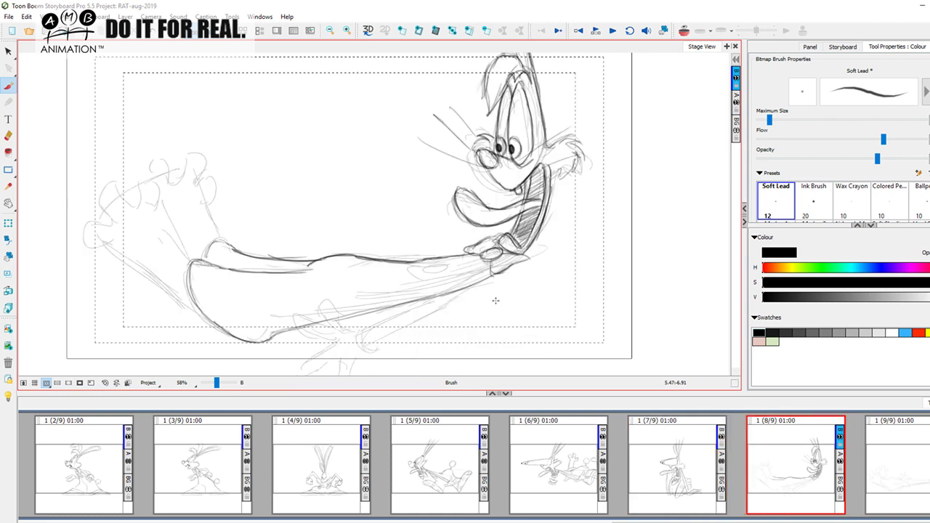
{"action": "key", "text": "Left"}
{"action": "key", "text": "Right"}
Draw two small oval spots on the upper body just behind the bow tie
{"action": "mouse_move", "coordinate": [438, 259]}
{"action": "left_mouse_down"}
{"action": "mouse_move", "coordinate": [462, 262]}
{"action": "mouse_move", "coordinate": [447, 272]}
{"action": "mouse_move", "coordinate": [486, 269]}
{"action": "mouse_move", "coordinate": [454, 261]}
{"action": "mouse_move", "coordinate": [465, 273]}
{"action": "mouse_move", "coordinate": [456, 268]}
{"action": "mouse_move", "coordinate": [493, 266]}
{"action": "left_mouse_up"}
{"action": "key", "text": "Left"}
{"action": "key", "text": "Right"}
{"action": "key", "text": "Left"}
{"action": "key", "text": "Right"}
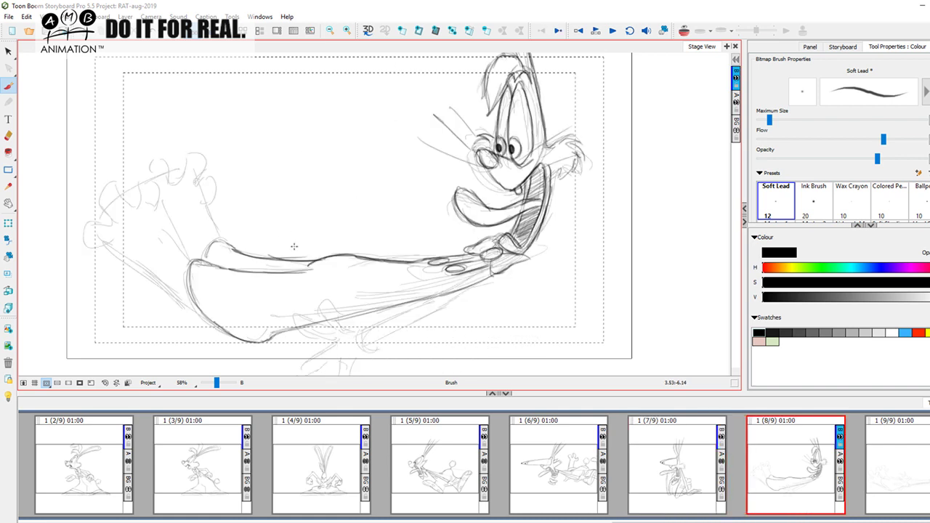
Add parallel inner contour lines along the rounded ends of both legs
{"action": "left_click_drag", "start_coordinate": [205, 273], "coordinate": [244, 328]}
{"action": "key", "text": "Left"}
{"action": "key", "text": "Right"}
Draw the armhole shape and the long straight arm trailing back from beneath the bow tie
{"action": "left_click_drag", "start_coordinate": [445, 287], "coordinate": [485, 268]}
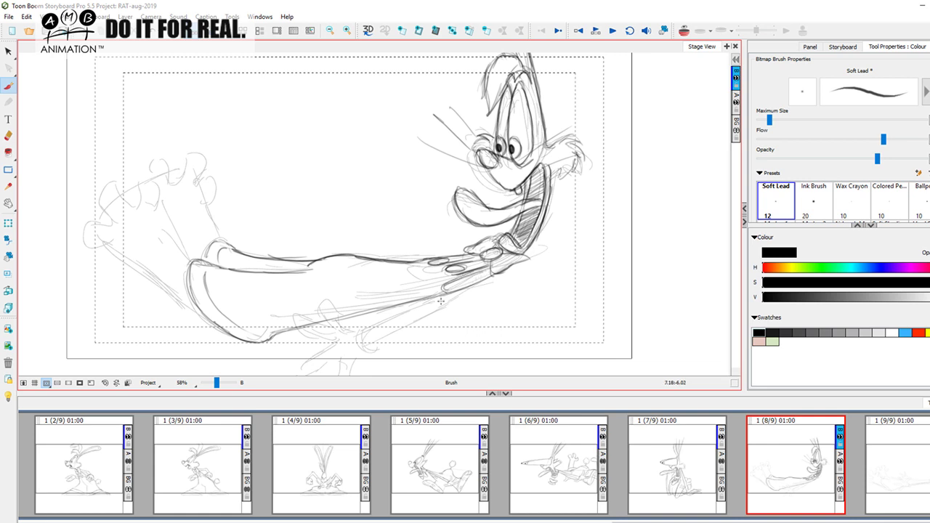
{"action": "left_click_drag", "start_coordinate": [369, 346], "coordinate": [503, 267]}
{"action": "left_click_drag", "start_coordinate": [356, 336], "coordinate": [494, 268]}
{"action": "key", "text": "f"}
{"action": "key", "text": "g"}
{"action": "key", "text": "f"}
{"action": "key", "text": "g"}
Close the end of the trailing arm with a rounded wrist line and compare with the neighbouring panel
{"action": "key", "text": "space"}
{"action": "left_click_drag", "start_coordinate": [451, 306], "coordinate": [469, 280]}
{"action": "left_click_drag", "start_coordinate": [383, 312], "coordinate": [372, 314]}
{"action": "key", "text": "comma"}
{"action": "key", "text": "period"}
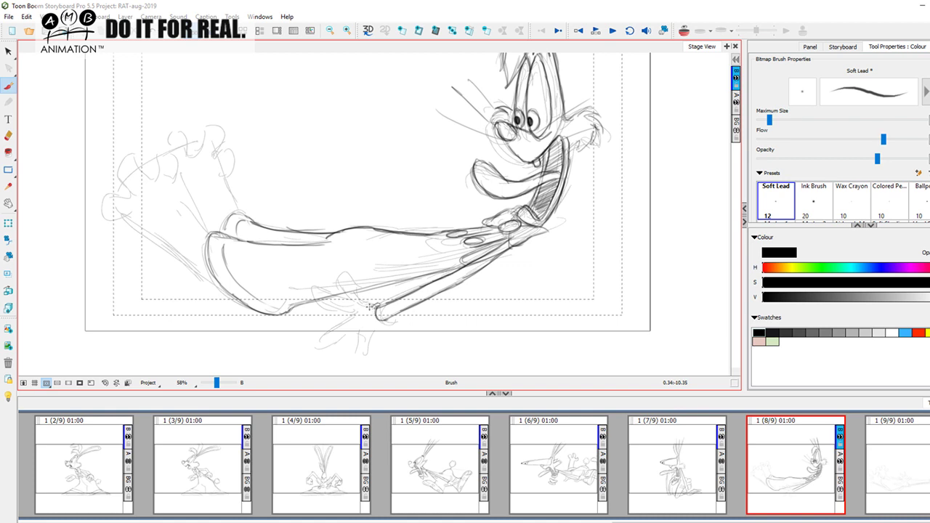
Draw the cuff ring around the wrist and outline the splayed lower fingers of the trailing hand, checking against the neighbouring panel
{"action": "mouse_move", "coordinate": [382, 309]}
{"action": "left_mouse_down"}
{"action": "mouse_move", "coordinate": [370, 319]}
{"action": "mouse_move", "coordinate": [391, 317]}
{"action": "left_mouse_up"}
{"action": "key", "text": "comma"}
{"action": "key", "text": "period"}
{"action": "key", "text": "comma"}
{"action": "key", "text": "period"}
{"action": "mouse_move", "coordinate": [326, 326]}
{"action": "left_mouse_down"}
{"action": "mouse_move", "coordinate": [351, 329]}
{"action": "mouse_move", "coordinate": [346, 352]}
{"action": "mouse_move", "coordinate": [356, 351]}
{"action": "mouse_move", "coordinate": [378, 321]}
{"action": "left_mouse_up"}
{"action": "key", "text": "comma"}
{"action": "key", "text": "period"}
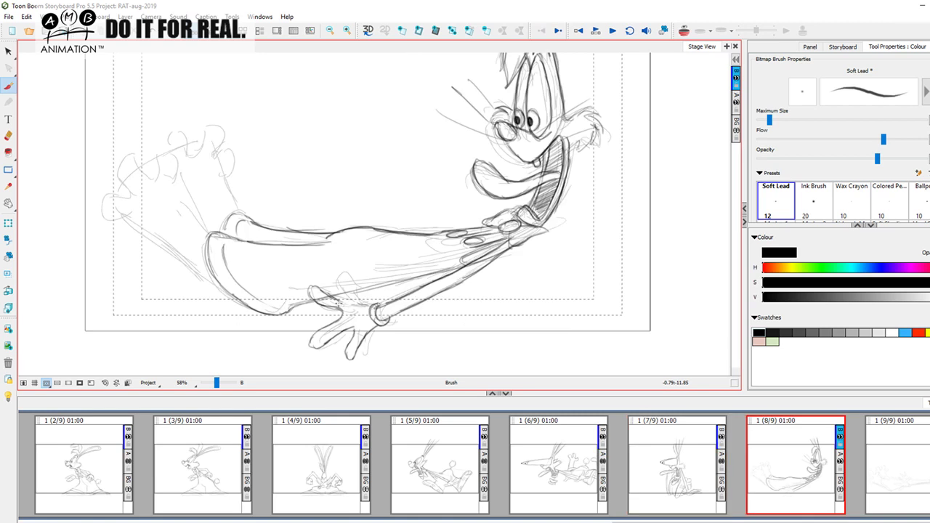
Draw the raised upper finger of the trailing hand and add short crease lines from the cuff into the palm
{"action": "key", "text": "comma"}
{"action": "key", "text": "period"}
{"action": "mouse_move", "coordinate": [356, 280]}
{"action": "left_mouse_down"}
{"action": "mouse_move", "coordinate": [344, 290]}
{"action": "mouse_move", "coordinate": [353, 300]}
{"action": "mouse_move", "coordinate": [357, 281]}
{"action": "left_mouse_up"}
{"action": "mouse_move", "coordinate": [357, 319]}
{"action": "left_mouse_down"}
{"action": "mouse_move", "coordinate": [372, 320]}
{"action": "mouse_move", "coordinate": [427, 273]}
{"action": "left_mouse_up"}
{"action": "key", "text": "f"}
{"action": "key", "text": "g"}
{"action": "left_click_drag", "start_coordinate": [366, 290], "coordinate": [421, 275]}
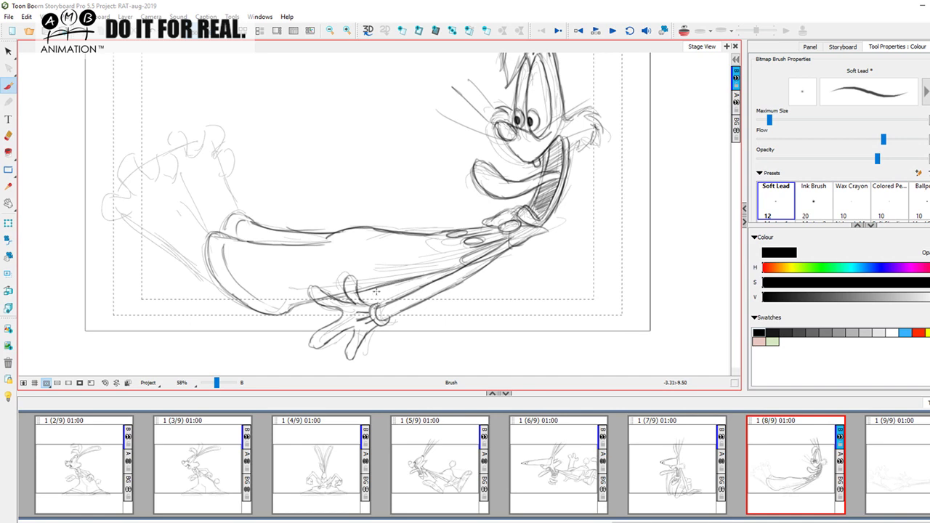
{"action": "key", "text": "f"}
{"action": "key", "text": "g"}
{"action": "left_click_drag", "start_coordinate": [306, 292], "coordinate": [335, 326]}
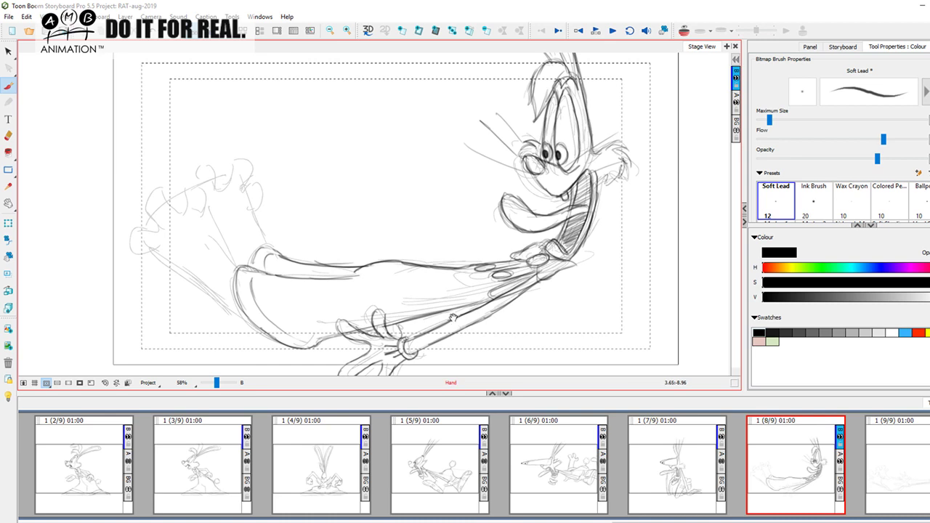
Add a small rounded shape between the trailing hand's fingers and a short loop just behind the forearm
{"action": "left_click_drag", "start_coordinate": [453, 320], "coordinate": [407, 287]}
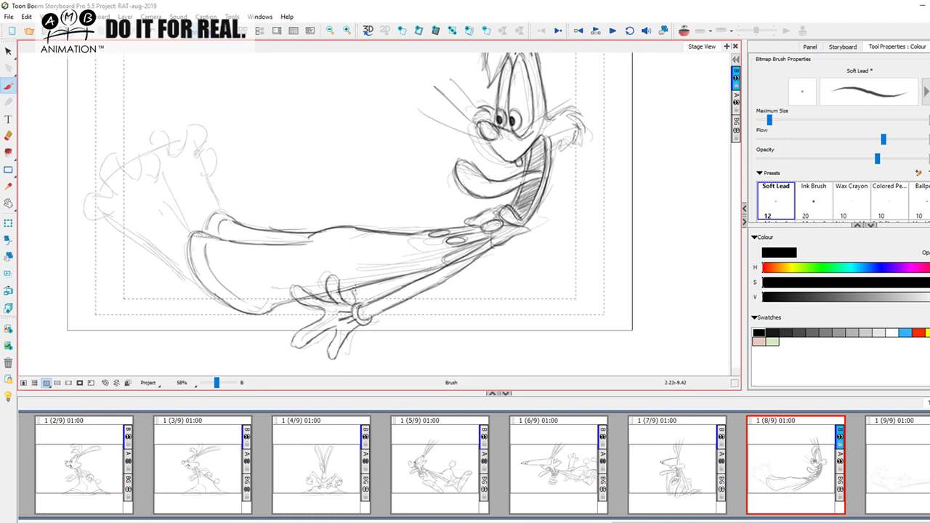
{"action": "left_click_drag", "start_coordinate": [308, 311], "coordinate": [318, 325]}
{"action": "mouse_move", "coordinate": [419, 296]}
{"action": "left_mouse_down"}
{"action": "mouse_move", "coordinate": [402, 310]}
{"action": "mouse_move", "coordinate": [369, 297]}
{"action": "left_mouse_up"}
{"action": "key", "text": "f"}
{"action": "key", "text": "g"}
{"action": "key", "text": "space"}
{"action": "left_click_drag", "start_coordinate": [367, 249], "coordinate": [451, 274]}
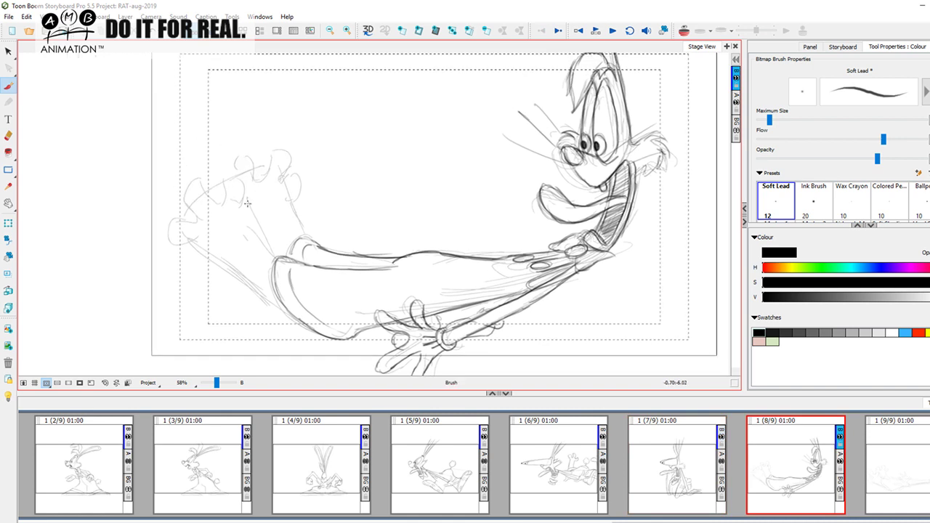
Draw both long side lines of the near foot, from the trouser leg opening up toward the rough toes
{"action": "left_click_drag", "start_coordinate": [244, 212], "coordinate": [272, 255]}
{"action": "key", "text": "f"}
{"action": "key", "text": "g"}
{"action": "left_click_drag", "start_coordinate": [193, 246], "coordinate": [295, 327]}
{"action": "key", "text": "f"}
{"action": "key", "text": "g"}
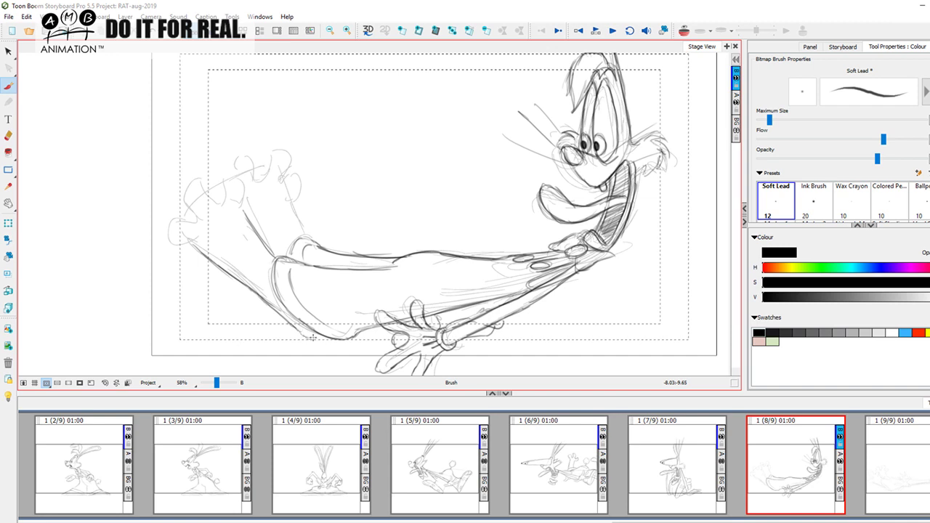
{"action": "left_click_drag", "start_coordinate": [322, 333], "coordinate": [300, 325]}
Outline the near foot's rounded toes over the rough sketch and reinforce its long lower edge
{"action": "key", "text": "f"}
{"action": "key", "text": "g"}
{"action": "mouse_move", "coordinate": [173, 239]}
{"action": "left_mouse_down"}
{"action": "mouse_move", "coordinate": [229, 181]}
{"action": "mouse_move", "coordinate": [188, 219]}
{"action": "mouse_move", "coordinate": [174, 219]}
{"action": "mouse_move", "coordinate": [191, 243]}
{"action": "mouse_move", "coordinate": [190, 223]}
{"action": "mouse_move", "coordinate": [204, 215]}
{"action": "mouse_move", "coordinate": [194, 222]}
{"action": "mouse_move", "coordinate": [199, 210]}
{"action": "mouse_move", "coordinate": [184, 193]}
{"action": "mouse_move", "coordinate": [203, 183]}
{"action": "mouse_move", "coordinate": [212, 204]}
{"action": "mouse_move", "coordinate": [204, 178]}
{"action": "left_mouse_up"}
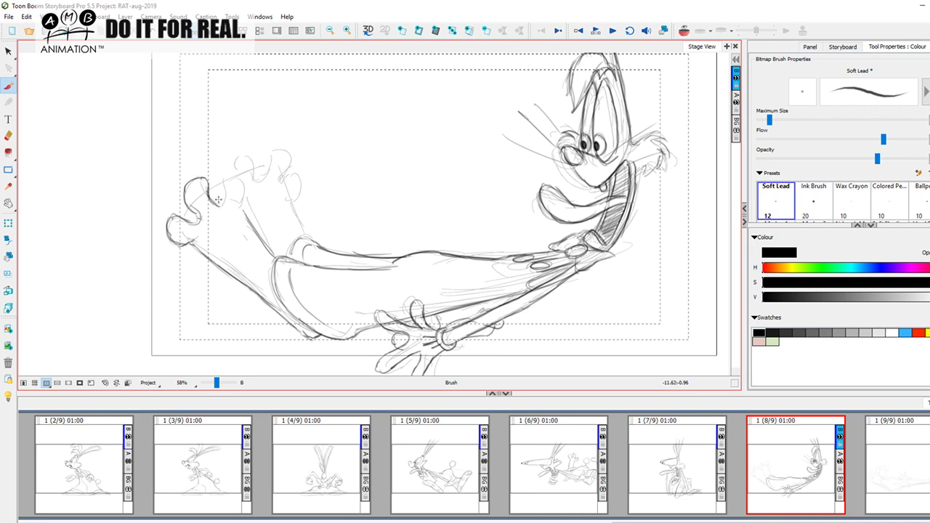
{"action": "key", "text": "Left"}
{"action": "key", "text": "Right"}
{"action": "left_click_drag", "start_coordinate": [194, 240], "coordinate": [313, 339]}
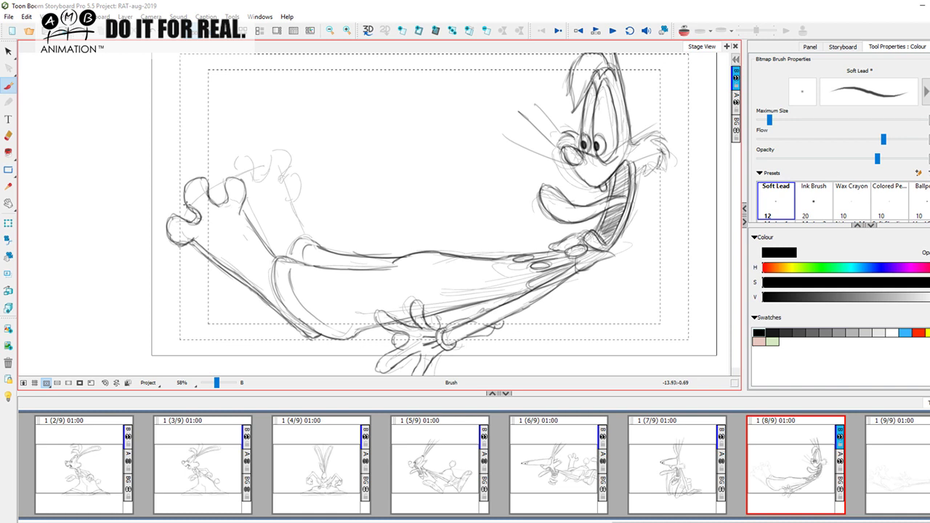
Darken the curves between the toes of the near foot on panel 8, checking against the neighbouring panel
{"action": "key", "text": "f"}
{"action": "key", "text": "g"}
{"action": "left_click_drag", "start_coordinate": [202, 177], "coordinate": [212, 206]}
{"action": "key", "text": "f"}
{"action": "key", "text": "g"}
{"action": "left_click_drag", "start_coordinate": [234, 178], "coordinate": [224, 200]}
{"action": "key", "text": "g"}
{"action": "key", "text": "f"}
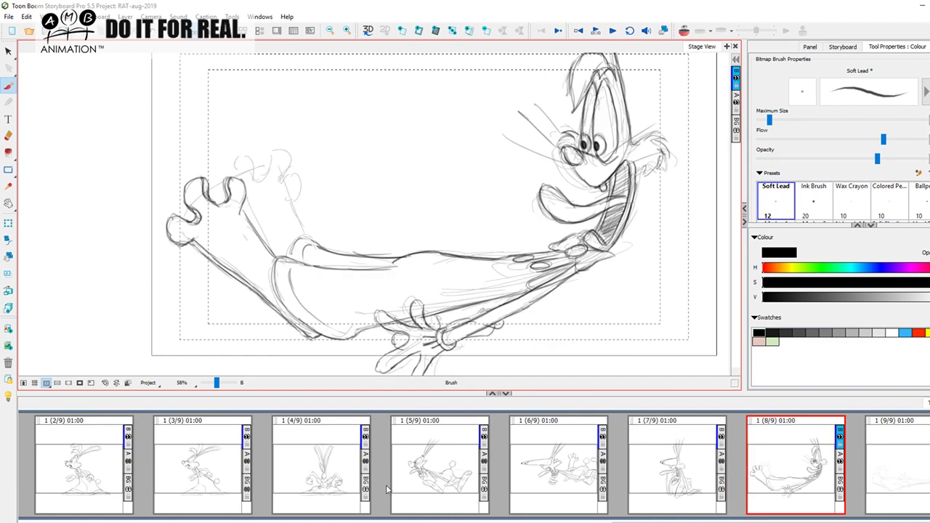
Strengthen the near leg's inner line and draw the far foot's toes and shin on panel 8
{"action": "left_click_drag", "start_coordinate": [499, 243], "coordinate": [479, 266]}
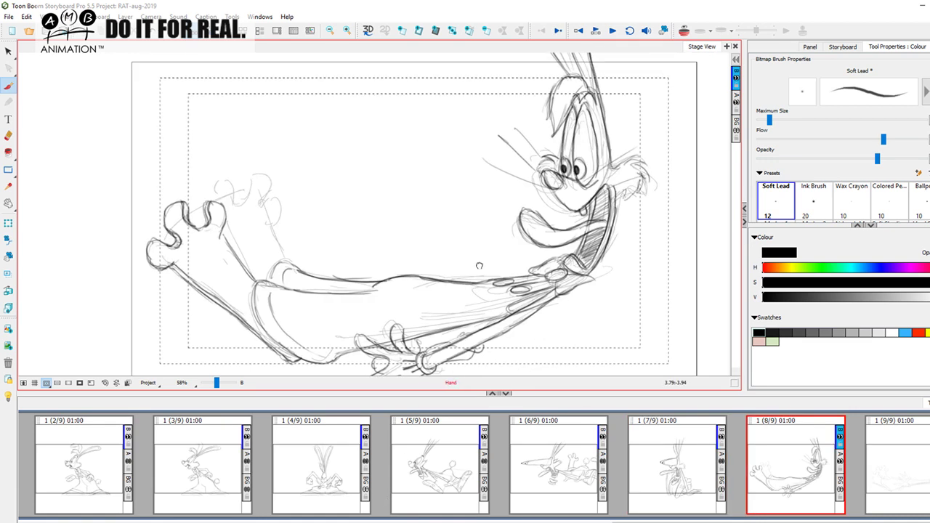
{"action": "key", "text": "Left"}
{"action": "key", "text": "Right"}
{"action": "key", "text": "Right"}
{"action": "key", "text": "Left"}
{"action": "key", "text": "Left"}
{"action": "key", "text": "Right"}
{"action": "left_click_drag", "start_coordinate": [223, 229], "coordinate": [257, 277]}
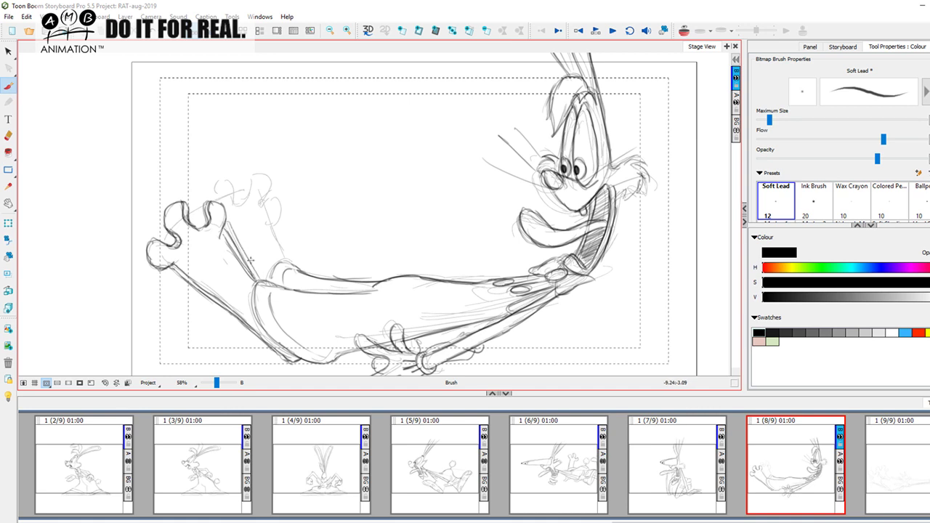
{"action": "mouse_move", "coordinate": [216, 198]}
{"action": "left_mouse_down"}
{"action": "mouse_move", "coordinate": [228, 182]}
{"action": "mouse_move", "coordinate": [233, 203]}
{"action": "mouse_move", "coordinate": [273, 191]}
{"action": "mouse_move", "coordinate": [255, 211]}
{"action": "mouse_move", "coordinate": [279, 205]}
{"action": "mouse_move", "coordinate": [272, 227]}
{"action": "mouse_move", "coordinate": [282, 262]}
{"action": "left_mouse_up"}
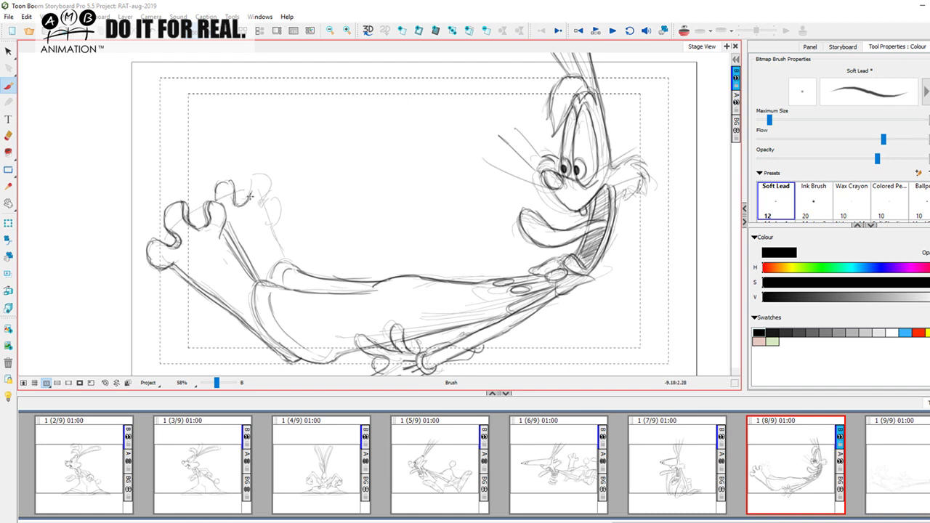
{"action": "left_click_drag", "start_coordinate": [258, 182], "coordinate": [243, 206]}
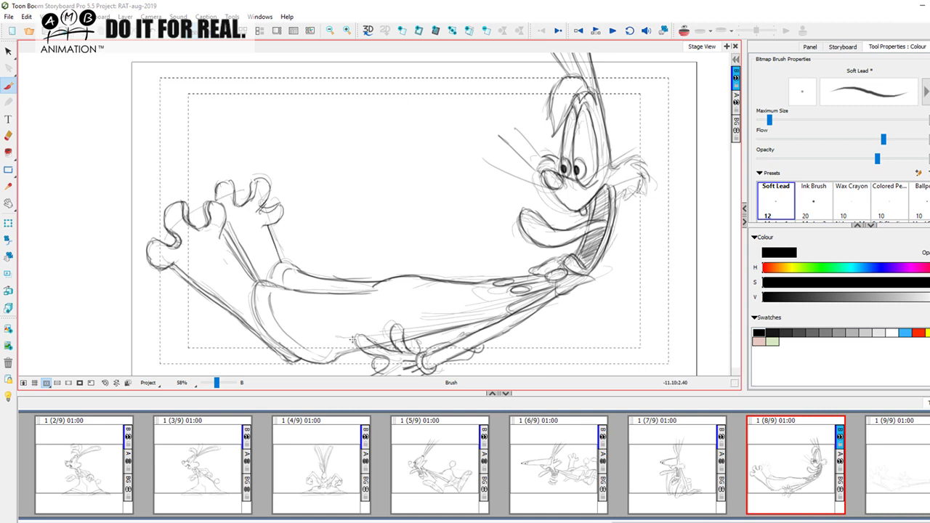
Flip repeatedly through panels 5 to 8 to compare the rat's poses and check the movement
{"action": "left_click_drag", "start_coordinate": [602, 247], "coordinate": [500, 260]}
{"action": "left_click", "coordinate": [737, 104]}
{"action": "key", "text": "f"}
{"action": "key", "text": "Right"}
{"action": "key", "text": "f"}
{"action": "key", "text": "g"}
{"action": "left_click_drag", "start_coordinate": [217, 384], "coordinate": [214, 383]}
{"action": "key", "text": "f"}
{"action": "key", "text": "Right"}
{"action": "left_click", "coordinate": [440, 474]}
{"action": "key", "text": "Right"}
{"action": "key", "text": "Right"}
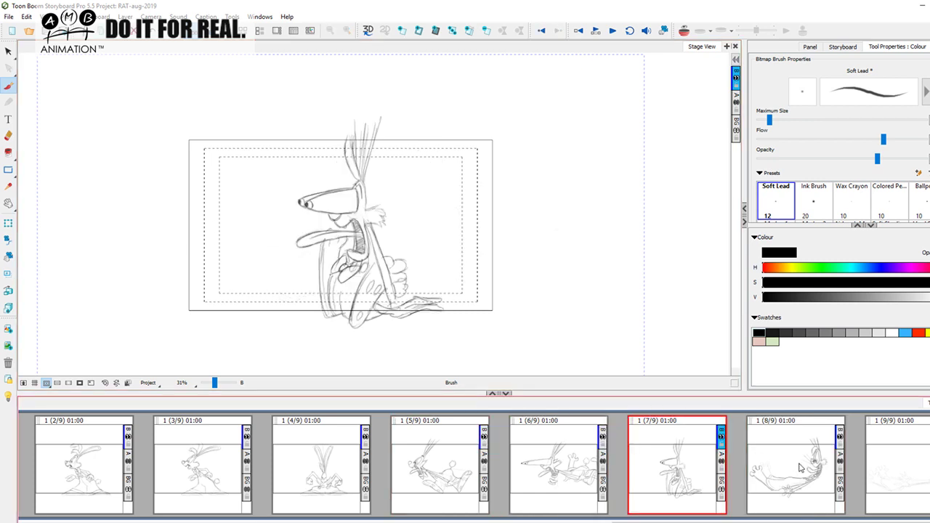
{"action": "left_click", "coordinate": [800, 470]}
{"action": "left_click", "coordinate": [649, 465]}
{"action": "left_click", "coordinate": [799, 449]}
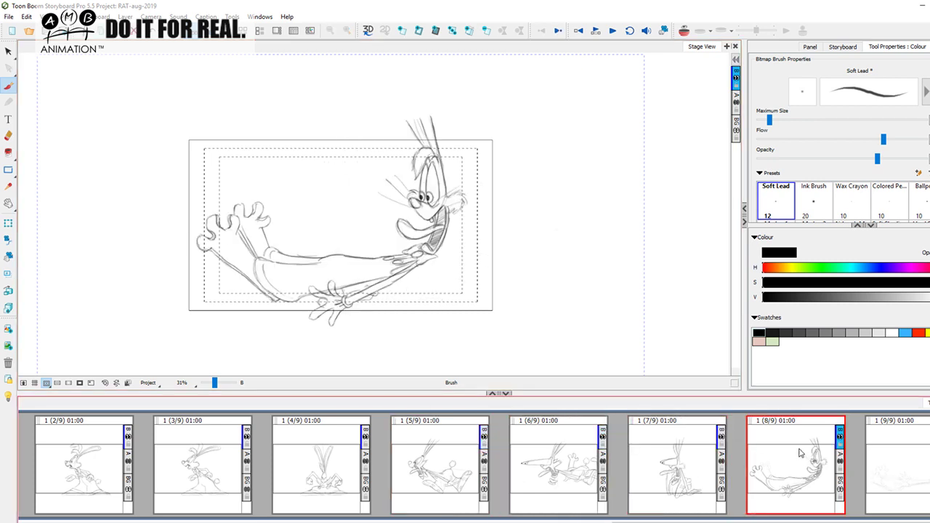
{"action": "left_click", "coordinate": [532, 471]}
{"action": "left_click", "coordinate": [650, 465]}
{"action": "left_click", "coordinate": [799, 457]}
{"action": "left_click", "coordinate": [452, 478]}
{"action": "left_click", "coordinate": [548, 470]}
{"action": "left_click", "coordinate": [654, 464]}
{"action": "left_click", "coordinate": [806, 458]}
{"action": "left_click", "coordinate": [452, 481]}
{"action": "left_click", "coordinate": [548, 471]}
{"action": "left_click", "coordinate": [657, 463]}
{"action": "left_click", "coordinate": [754, 459]}
{"action": "left_click", "coordinate": [737, 107]}
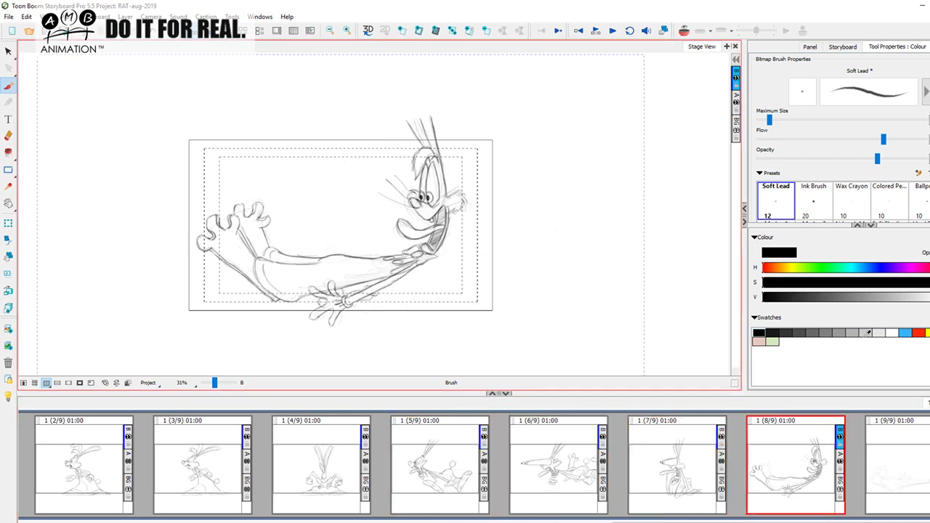
Pick the red swatch and draw triangular construction lines over both feet on panel 8's layer B
{"action": "left_click", "coordinate": [921, 333]}
{"action": "left_click_drag", "start_coordinate": [213, 383], "coordinate": [216, 383]}
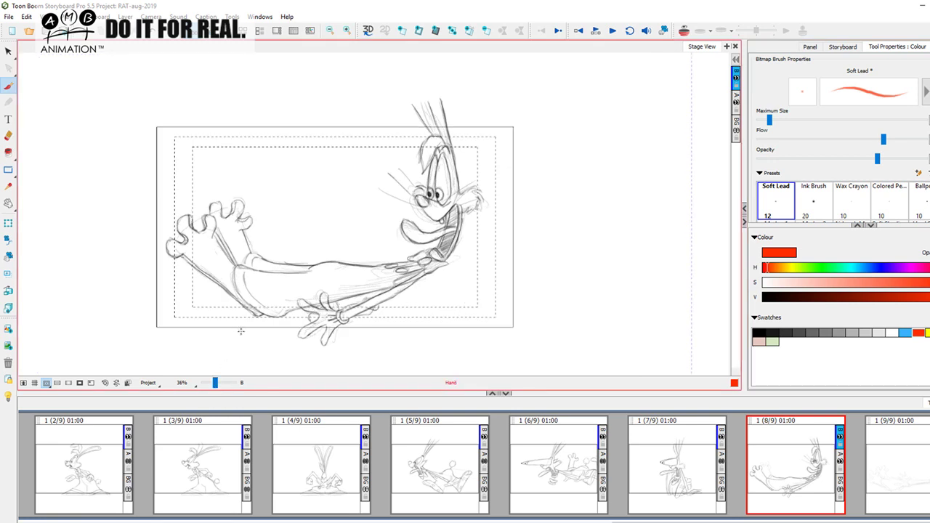
{"action": "left_click_drag", "start_coordinate": [239, 327], "coordinate": [283, 322]}
{"action": "mouse_move", "coordinate": [205, 238]}
{"action": "left_mouse_down"}
{"action": "mouse_move", "coordinate": [270, 200]}
{"action": "mouse_move", "coordinate": [289, 215]}
{"action": "mouse_move", "coordinate": [314, 314]}
{"action": "mouse_move", "coordinate": [207, 238]}
{"action": "mouse_move", "coordinate": [323, 325]}
{"action": "left_mouse_up"}
{"action": "left_click_drag", "start_coordinate": [250, 207], "coordinate": [320, 318]}
Draw a red wedge around the ears, head and throat, with a cross line through the face
{"action": "left_click_drag", "start_coordinate": [523, 232], "coordinate": [468, 260]}
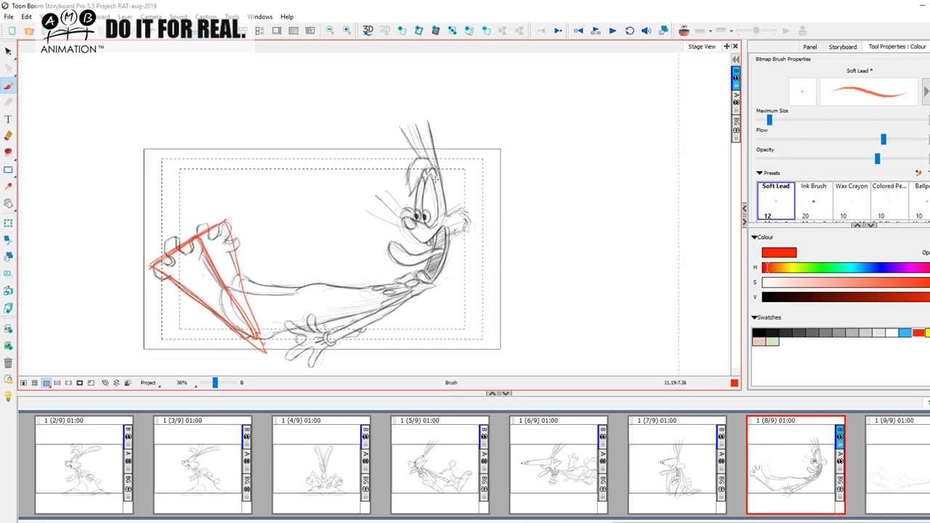
{"action": "left_click_drag", "start_coordinate": [403, 119], "coordinate": [411, 287]}
{"action": "left_click_drag", "start_coordinate": [412, 283], "coordinate": [405, 157]}
{"action": "left_click_drag", "start_coordinate": [409, 114], "coordinate": [451, 216]}
{"action": "mouse_move", "coordinate": [418, 146]}
{"action": "left_mouse_down"}
{"action": "mouse_move", "coordinate": [457, 234]}
{"action": "mouse_move", "coordinate": [413, 295]}
{"action": "mouse_move", "coordinate": [401, 123]}
{"action": "left_mouse_up"}
{"action": "left_click_drag", "start_coordinate": [389, 226], "coordinate": [468, 225]}
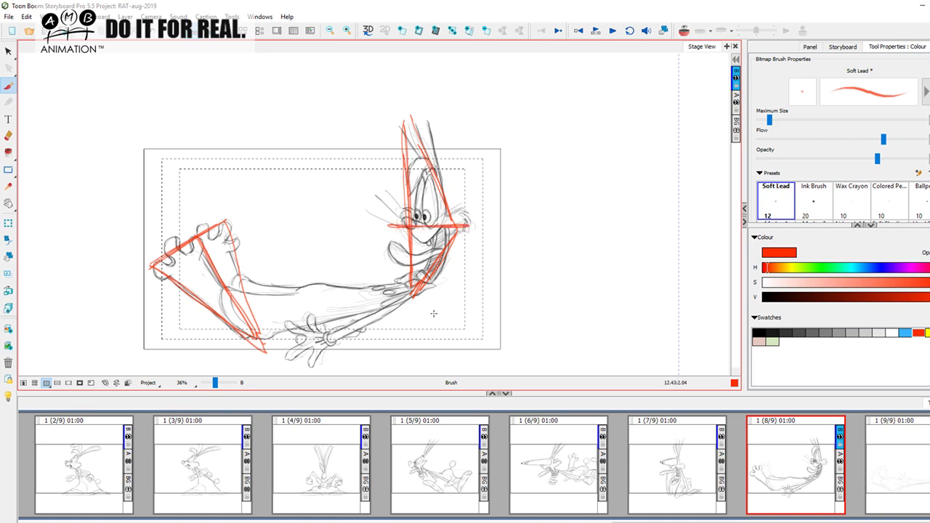
Undo all the red construction strokes on layer B of panel 8
{"action": "key", "text": "space"}
{"action": "left_click_drag", "start_coordinate": [440, 291], "coordinate": [447, 268]}
{"action": "key", "text": "ctrl+z"}
{"action": "key", "text": "ctrl+z"}
{"action": "key", "text": "ctrl+z"}
{"action": "key", "text": "ctrl+z"}
{"action": "key", "text": "ctrl+z"}
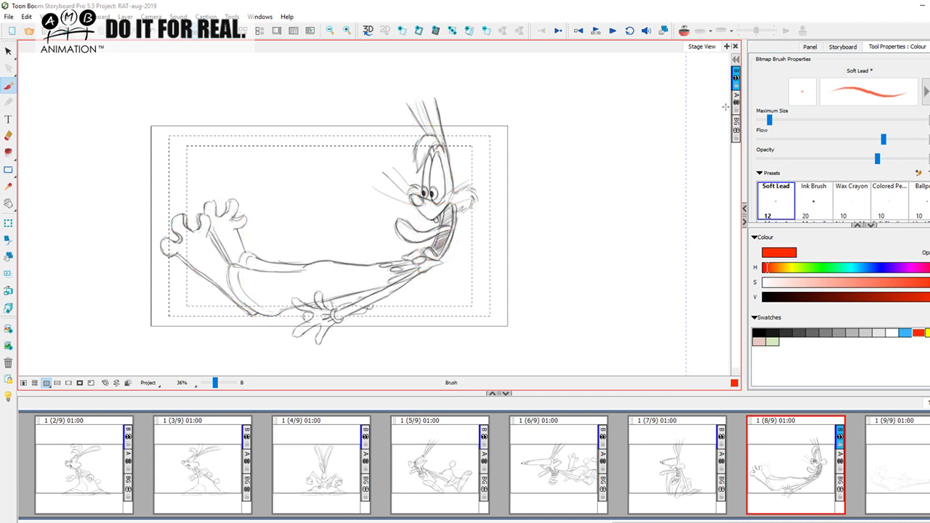
Redraw the red triangular guides over the feet and head on layer A of panel 8
{"action": "left_click", "coordinate": [732, 103]}
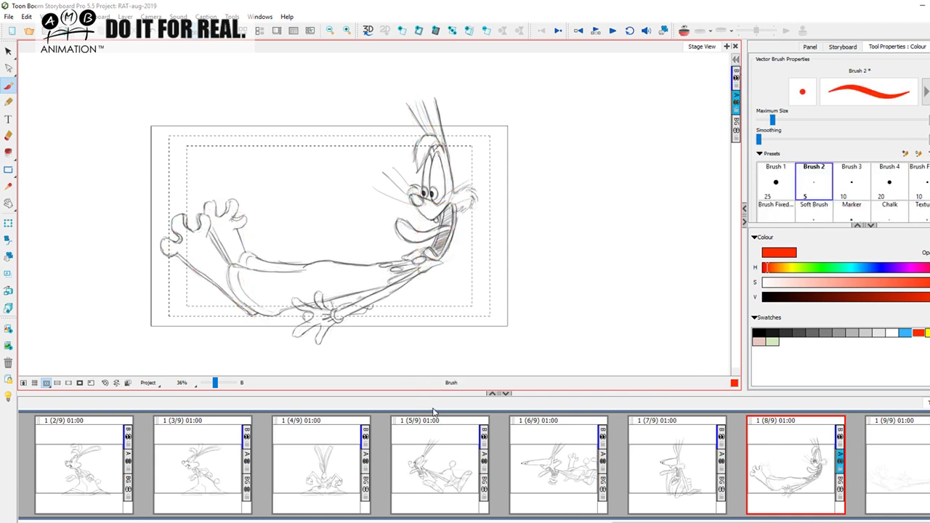
{"action": "left_click", "coordinate": [736, 100]}
{"action": "mouse_move", "coordinate": [157, 244]}
{"action": "left_mouse_down"}
{"action": "mouse_move", "coordinate": [233, 202]}
{"action": "mouse_move", "coordinate": [260, 312]}
{"action": "mouse_move", "coordinate": [161, 242]}
{"action": "mouse_move", "coordinate": [263, 321]}
{"action": "left_mouse_up"}
{"action": "left_click_drag", "start_coordinate": [222, 241], "coordinate": [266, 311]}
{"action": "mouse_move", "coordinate": [209, 217]}
{"action": "left_mouse_down"}
{"action": "mouse_move", "coordinate": [266, 318]}
{"action": "mouse_move", "coordinate": [242, 244]}
{"action": "left_mouse_up"}
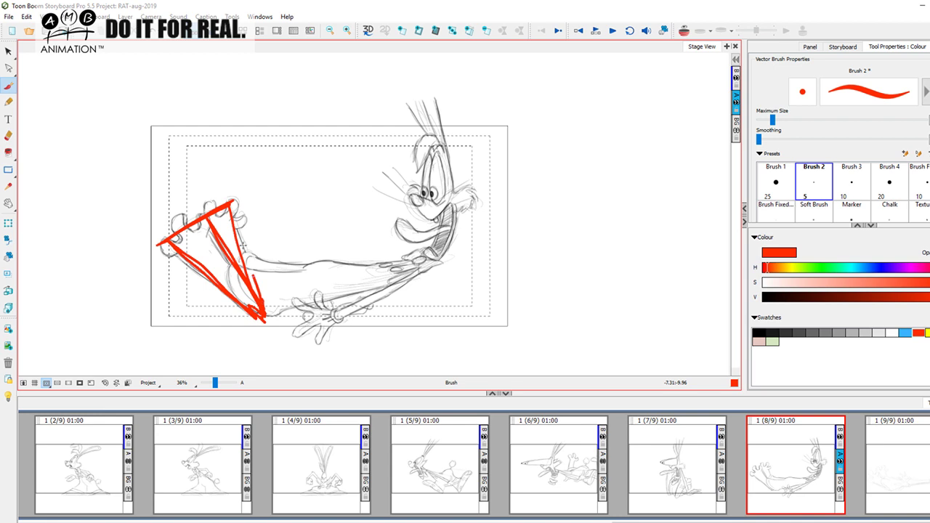
{"action": "mouse_move", "coordinate": [409, 94]}
{"action": "left_mouse_down"}
{"action": "mouse_move", "coordinate": [421, 270]}
{"action": "mouse_move", "coordinate": [463, 186]}
{"action": "mouse_move", "coordinate": [465, 208]}
{"action": "left_mouse_up"}
{"action": "left_click_drag", "start_coordinate": [409, 203], "coordinate": [469, 194]}
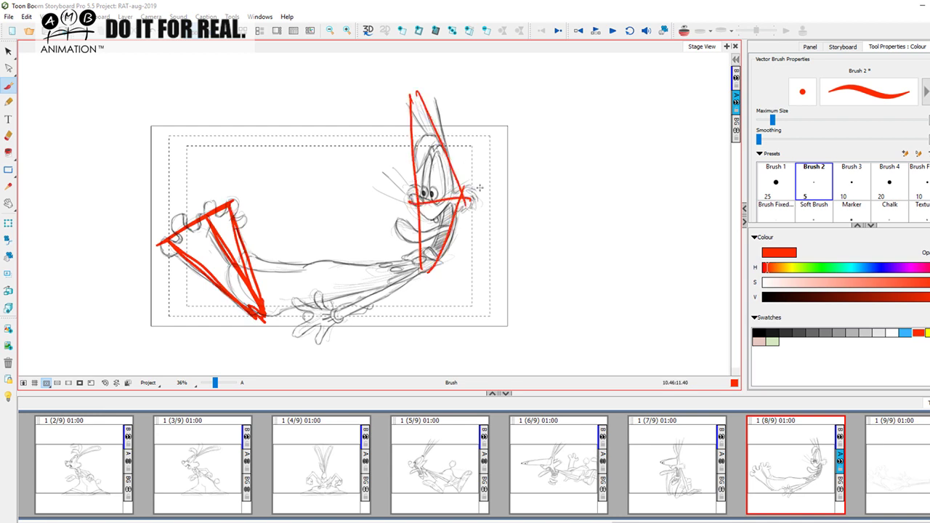
Draw red straight guide lines along the torso and extended arm, reinforcing the body and ear edges
{"action": "mouse_move", "coordinate": [243, 244]}
{"action": "left_mouse_down"}
{"action": "mouse_move", "coordinate": [336, 268]}
{"action": "mouse_move", "coordinate": [442, 265]}
{"action": "left_mouse_up"}
{"action": "left_click_drag", "start_coordinate": [439, 266], "coordinate": [374, 290]}
{"action": "left_click_drag", "start_coordinate": [264, 321], "coordinate": [439, 269]}
{"action": "left_click_drag", "start_coordinate": [240, 273], "coordinate": [458, 262]}
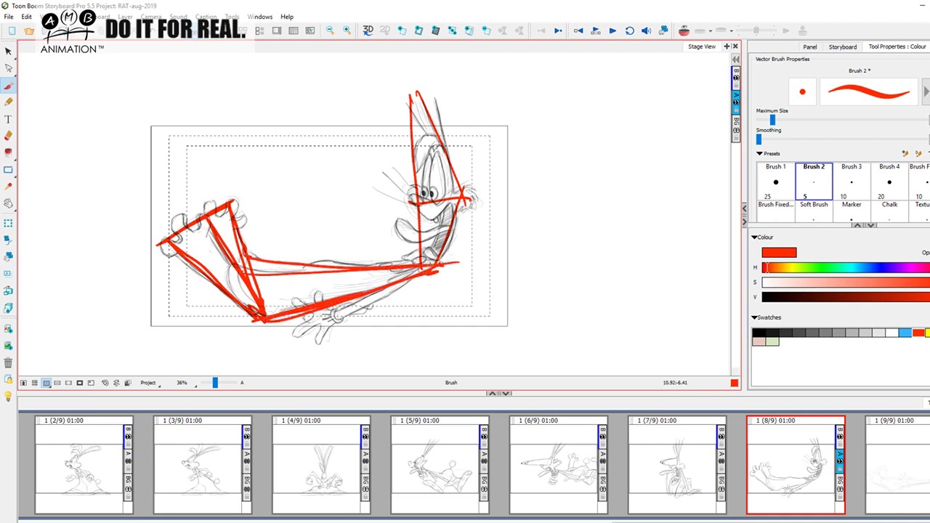
{"action": "left_click_drag", "start_coordinate": [298, 346], "coordinate": [433, 268]}
{"action": "left_click_drag", "start_coordinate": [428, 270], "coordinate": [296, 352]}
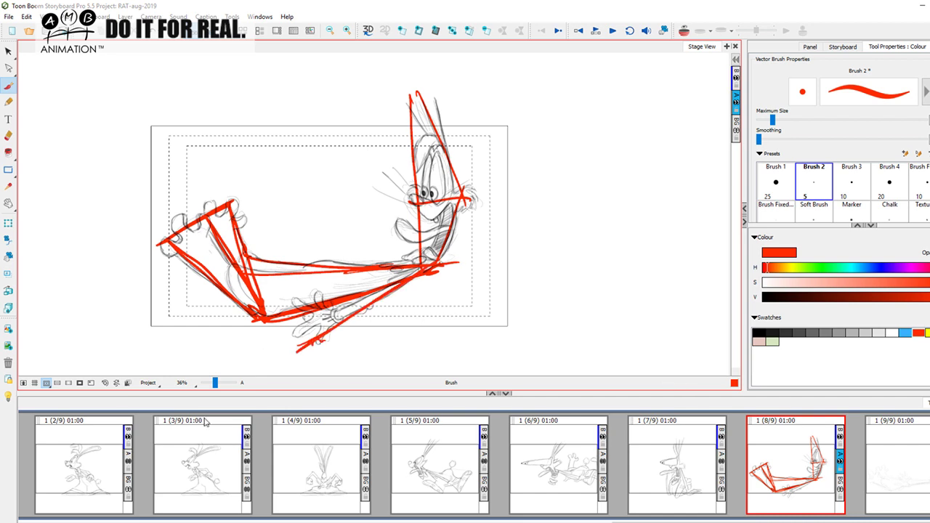
{"action": "left_click_drag", "start_coordinate": [249, 325], "coordinate": [458, 260]}
{"action": "left_click_drag", "start_coordinate": [434, 266], "coordinate": [243, 260]}
{"action": "left_click_drag", "start_coordinate": [408, 93], "coordinate": [412, 175]}
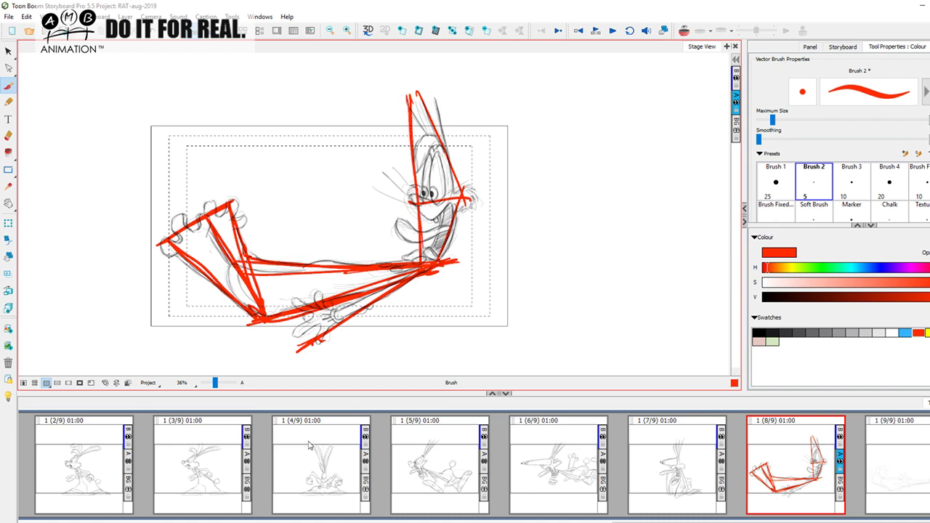
Sketch a red sweeping curved version of the body beside the frame as a contrast to the straight shapes
{"action": "mouse_move", "coordinate": [664, 153]}
{"action": "left_mouse_down"}
{"action": "mouse_move", "coordinate": [680, 217]}
{"action": "mouse_move", "coordinate": [409, 294]}
{"action": "left_mouse_up"}
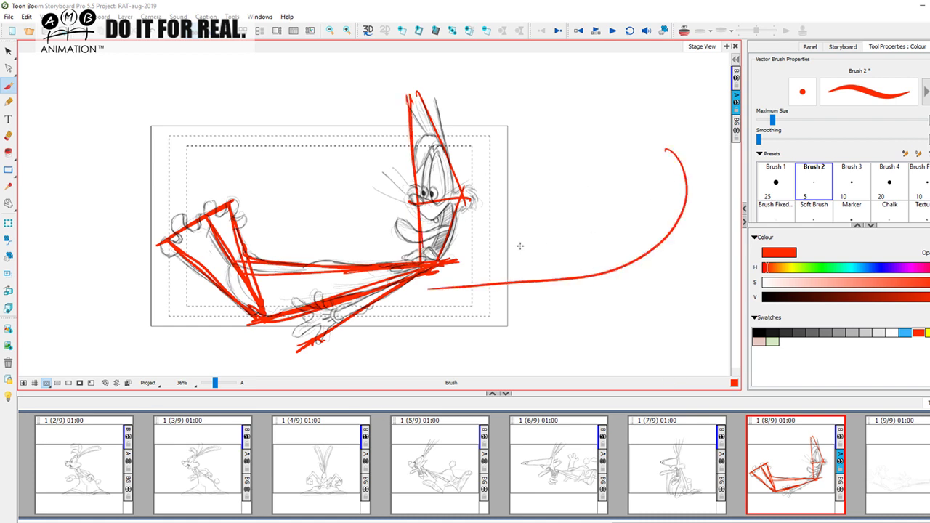
{"action": "mouse_move", "coordinate": [664, 151]}
{"action": "left_mouse_down"}
{"action": "mouse_move", "coordinate": [581, 284]}
{"action": "mouse_move", "coordinate": [437, 289]}
{"action": "left_mouse_up"}
{"action": "mouse_move", "coordinate": [661, 143]}
{"action": "left_mouse_down"}
{"action": "mouse_move", "coordinate": [662, 172]}
{"action": "mouse_move", "coordinate": [665, 142]}
{"action": "mouse_move", "coordinate": [679, 150]}
{"action": "mouse_move", "coordinate": [682, 200]}
{"action": "mouse_move", "coordinate": [579, 277]}
{"action": "mouse_move", "coordinate": [636, 255]}
{"action": "mouse_move", "coordinate": [500, 247]}
{"action": "mouse_move", "coordinate": [528, 249]}
{"action": "mouse_move", "coordinate": [516, 286]}
{"action": "mouse_move", "coordinate": [474, 186]}
{"action": "mouse_move", "coordinate": [418, 285]}
{"action": "mouse_move", "coordinate": [442, 272]}
{"action": "mouse_move", "coordinate": [496, 279]}
{"action": "mouse_move", "coordinate": [474, 294]}
{"action": "left_mouse_up"}
{"action": "left_click_drag", "start_coordinate": [441, 210], "coordinate": [517, 288]}
{"action": "left_click_drag", "start_coordinate": [443, 225], "coordinate": [513, 284]}
{"action": "mouse_move", "coordinate": [506, 247]}
{"action": "left_mouse_down"}
{"action": "mouse_move", "coordinate": [654, 231]}
{"action": "mouse_move", "coordinate": [645, 247]}
{"action": "left_mouse_up"}
{"action": "left_click_drag", "start_coordinate": [507, 254], "coordinate": [637, 244]}
{"action": "mouse_move", "coordinate": [671, 125]}
{"action": "left_mouse_down"}
{"action": "mouse_move", "coordinate": [545, 294]}
{"action": "mouse_move", "coordinate": [682, 175]}
{"action": "mouse_move", "coordinate": [436, 291]}
{"action": "left_mouse_up"}
{"action": "left_click_drag", "start_coordinate": [488, 243], "coordinate": [650, 244]}
{"action": "left_click_drag", "start_coordinate": [538, 254], "coordinate": [657, 241]}
{"action": "left_click_drag", "start_coordinate": [673, 135], "coordinate": [639, 265]}
{"action": "mouse_move", "coordinate": [659, 71]}
{"action": "left_mouse_down"}
{"action": "mouse_move", "coordinate": [662, 174]}
{"action": "mouse_move", "coordinate": [679, 149]}
{"action": "left_mouse_up"}
{"action": "left_click_drag", "start_coordinate": [651, 71], "coordinate": [671, 120]}
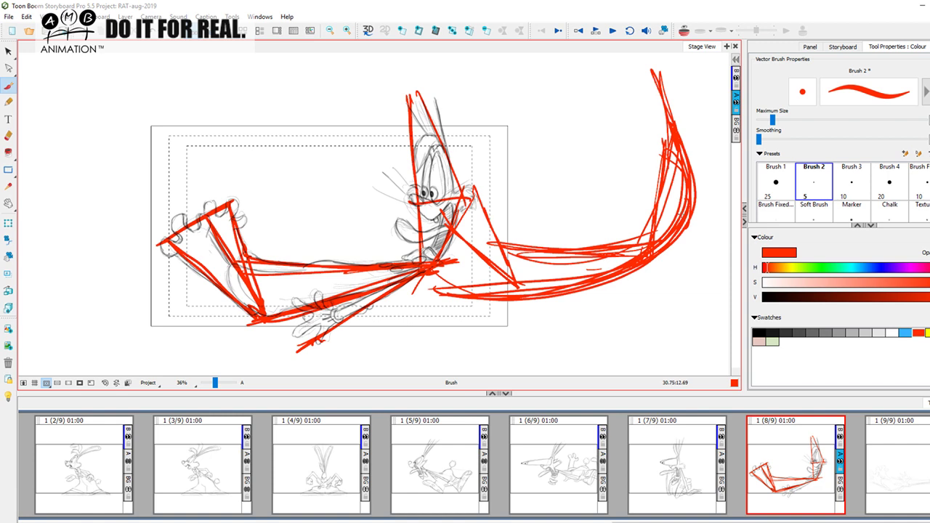
Select all the red vector strokes on layer A and delete them
{"action": "left_click_drag", "start_coordinate": [9, 51], "coordinate": [31, 65]}
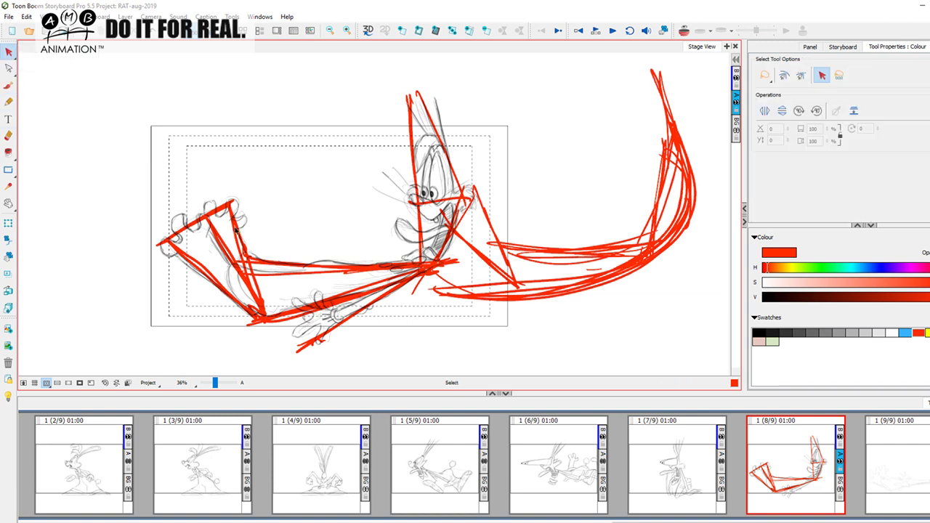
{"action": "left_click", "coordinate": [563, 267]}
{"action": "key", "text": "Delete"}
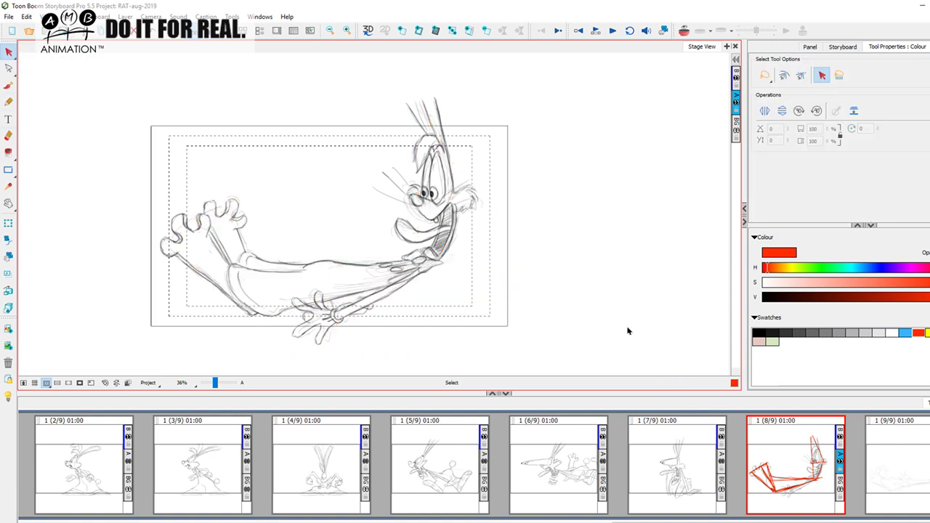
Review panels 6 to 8 and open panel 9 on layer B
{"action": "left_click", "coordinate": [592, 497]}
{"action": "left_click", "coordinate": [683, 479]}
{"action": "left_click", "coordinate": [806, 461]}
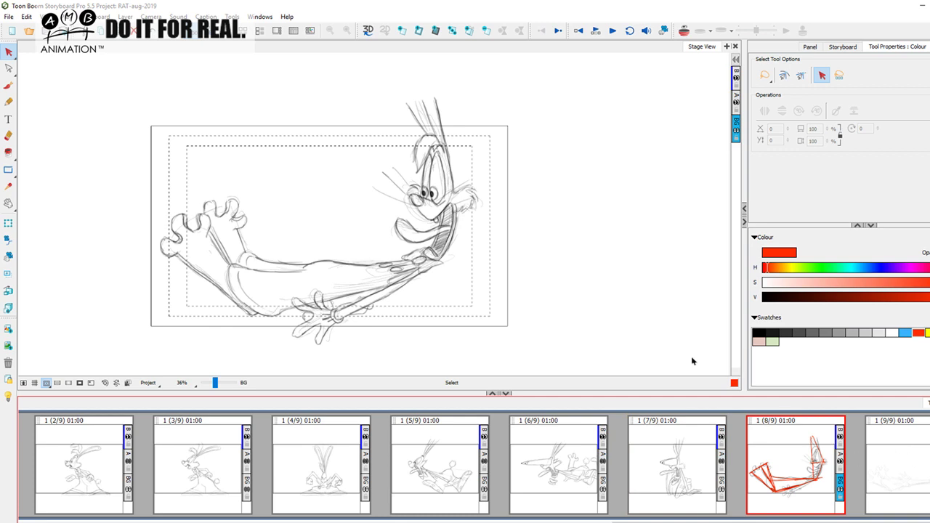
{"action": "left_click", "coordinate": [735, 75]}
{"action": "left_click", "coordinate": [903, 476]}
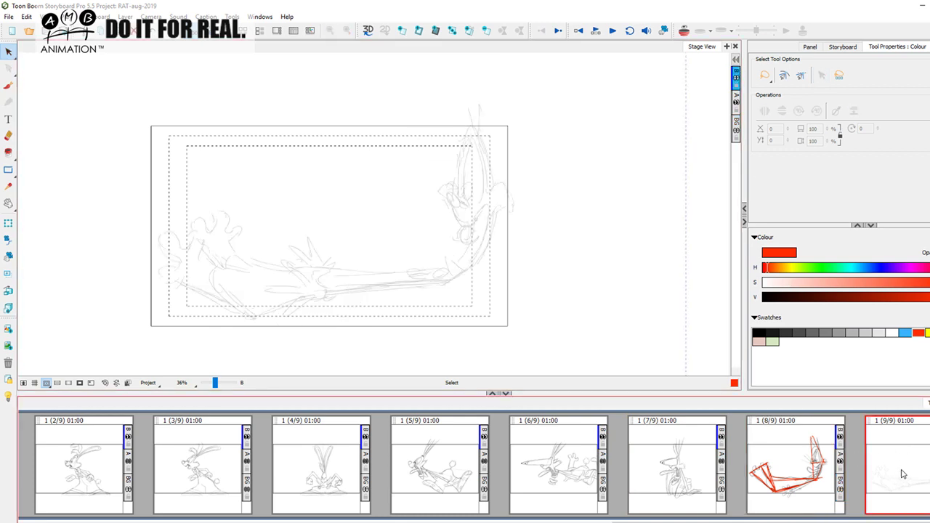
Outline the top and back of the rat's head on panel 9 with the black Soft Lead brush, comparing with panel 8
{"action": "key", "text": "alt+b"}
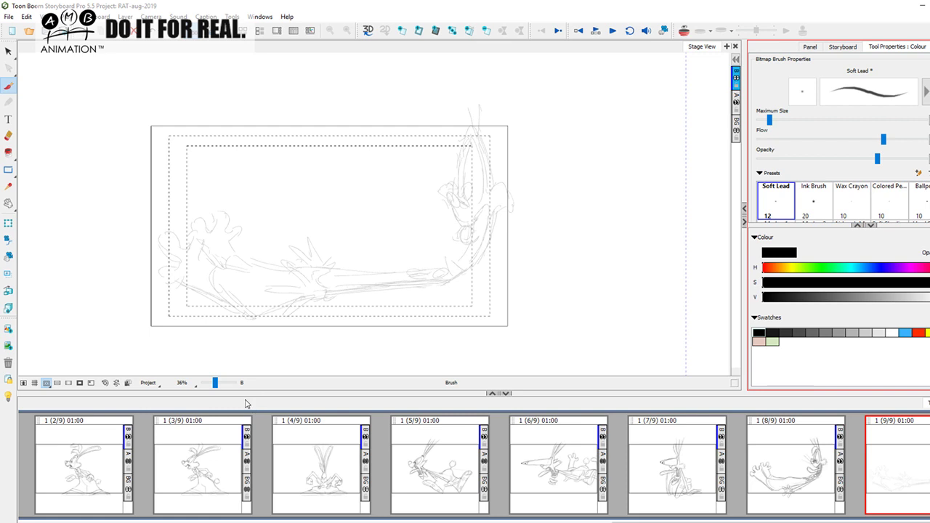
{"action": "key", "text": "f"}
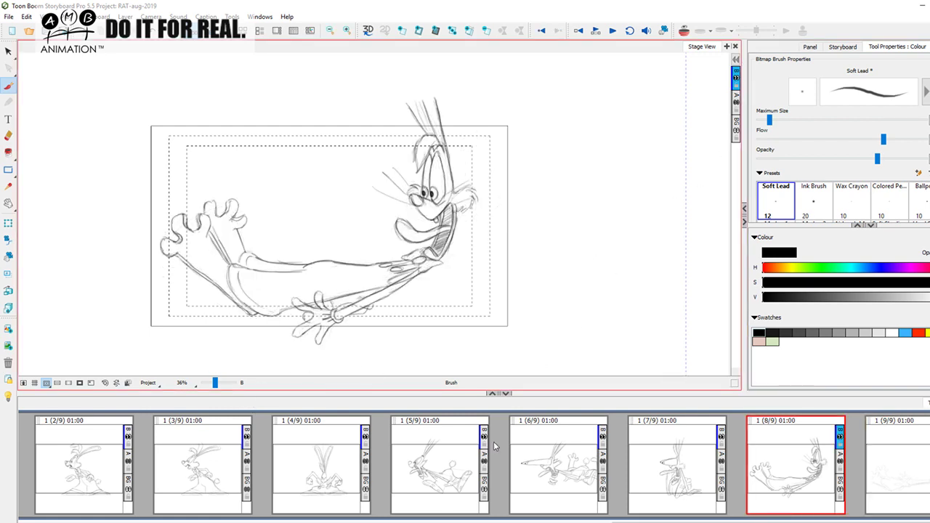
{"action": "key", "text": "g"}
{"action": "left_click_drag", "start_coordinate": [215, 382], "coordinate": [216, 382]}
{"action": "key", "text": "space"}
{"action": "left_click_drag", "start_coordinate": [399, 257], "coordinate": [361, 260]}
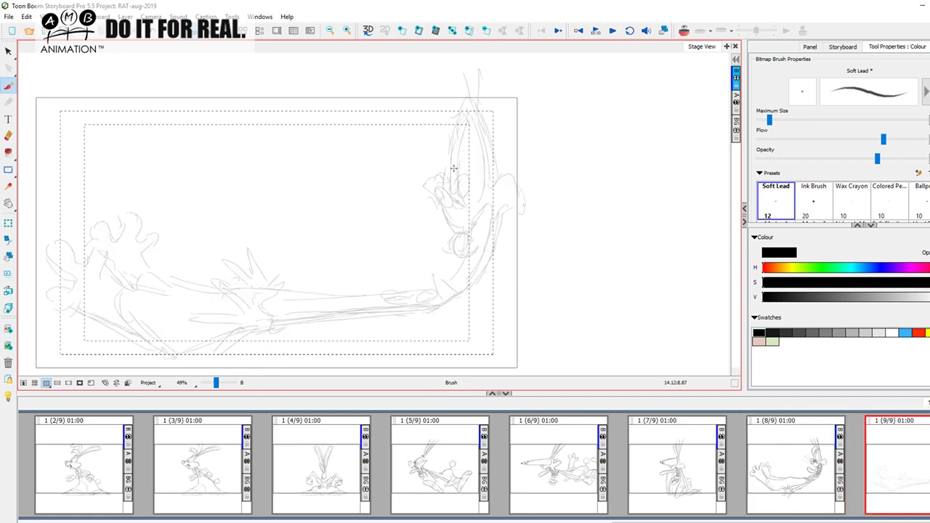
{"action": "left_click_drag", "start_coordinate": [459, 116], "coordinate": [470, 101]}
{"action": "key", "text": "f"}
{"action": "key", "text": "g"}
{"action": "mouse_move", "coordinate": [475, 96]}
{"action": "left_mouse_down"}
{"action": "mouse_move", "coordinate": [500, 152]}
{"action": "mouse_move", "coordinate": [491, 130]}
{"action": "mouse_move", "coordinate": [500, 229]}
{"action": "left_mouse_up"}
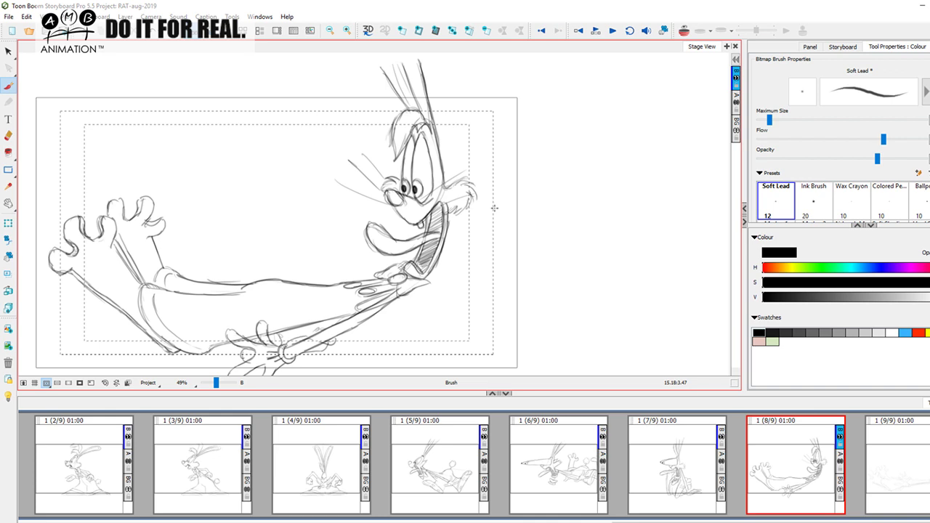
Try straight-edged head construction shapes on panels 9 and 8, and undo them
{"action": "mouse_move", "coordinate": [474, 100]}
{"action": "left_mouse_down"}
{"action": "mouse_move", "coordinate": [505, 205]}
{"action": "mouse_move", "coordinate": [489, 250]}
{"action": "mouse_move", "coordinate": [447, 297]}
{"action": "mouse_move", "coordinate": [454, 106]}
{"action": "left_mouse_up"}
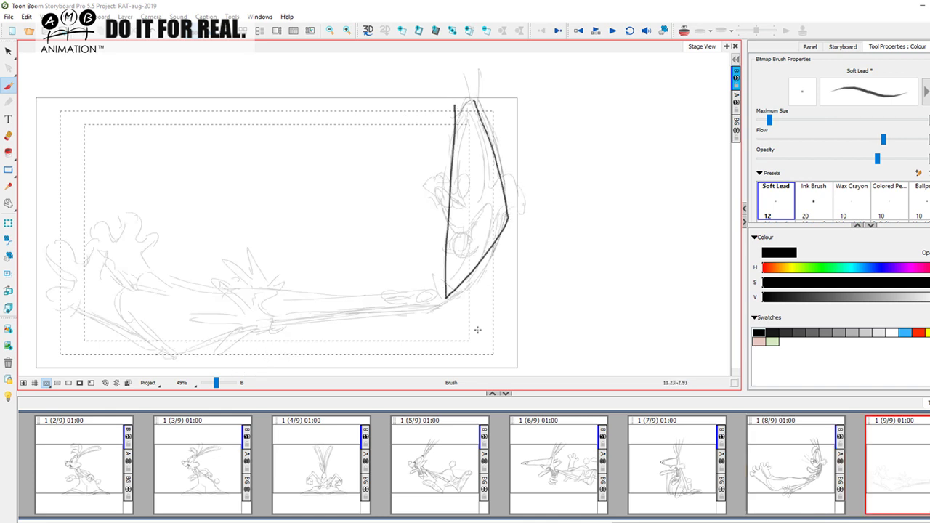
{"action": "key", "text": "ctrl+z"}
{"action": "left_click", "coordinate": [800, 479]}
{"action": "mouse_move", "coordinate": [421, 109]}
{"action": "left_mouse_down"}
{"action": "mouse_move", "coordinate": [410, 280]}
{"action": "mouse_move", "coordinate": [454, 188]}
{"action": "mouse_move", "coordinate": [411, 102]}
{"action": "left_mouse_up"}
{"action": "key", "text": "ctrl+z"}
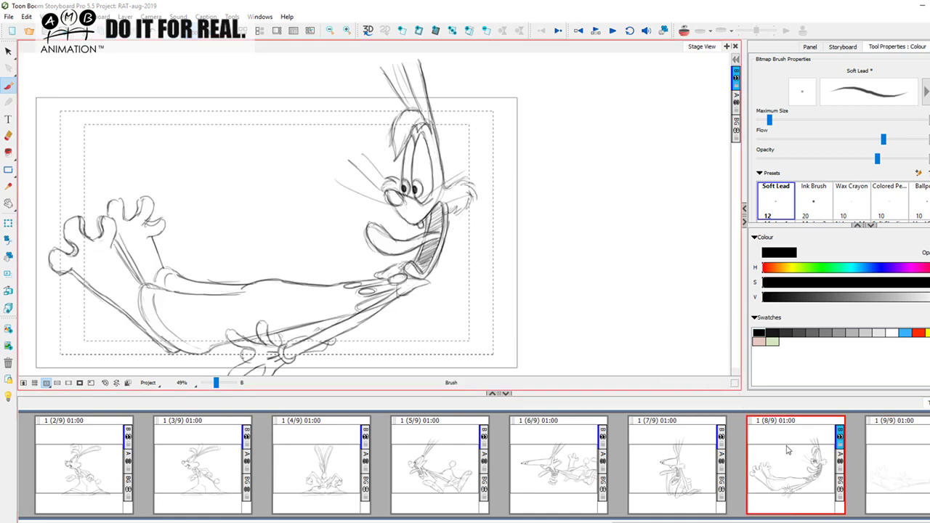
Draw the front of the head, the tall eyes, the nose and the upper muzzle on panel 9
{"action": "left_click", "coordinate": [887, 440]}
{"action": "key", "text": "Left"}
{"action": "key", "text": "Right"}
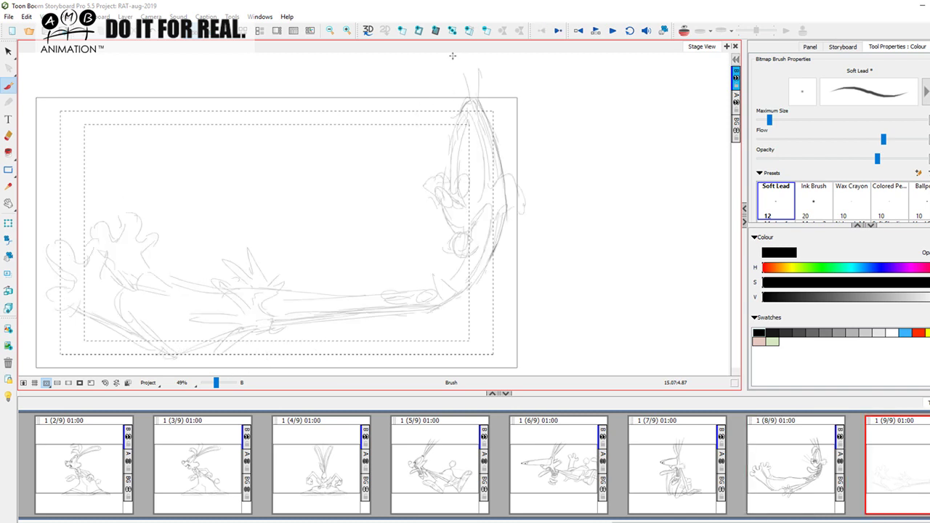
{"action": "left_click_drag", "start_coordinate": [466, 107], "coordinate": [448, 182]}
{"action": "left_click_drag", "start_coordinate": [450, 148], "coordinate": [453, 186]}
{"action": "mouse_move", "coordinate": [455, 138]}
{"action": "left_mouse_down"}
{"action": "mouse_move", "coordinate": [467, 116]}
{"action": "mouse_move", "coordinate": [462, 191]}
{"action": "left_mouse_up"}
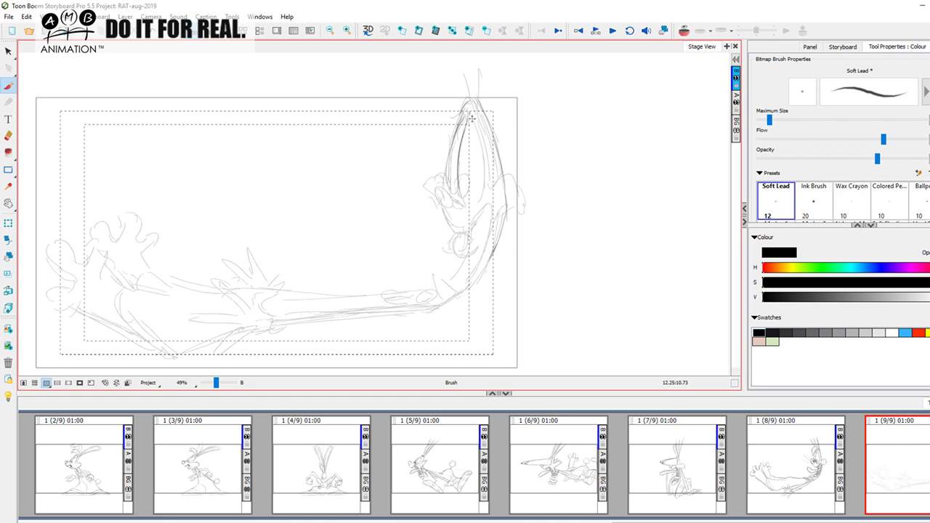
{"action": "mouse_move", "coordinate": [466, 115]}
{"action": "left_mouse_down"}
{"action": "mouse_move", "coordinate": [483, 160]}
{"action": "mouse_move", "coordinate": [477, 206]}
{"action": "left_mouse_up"}
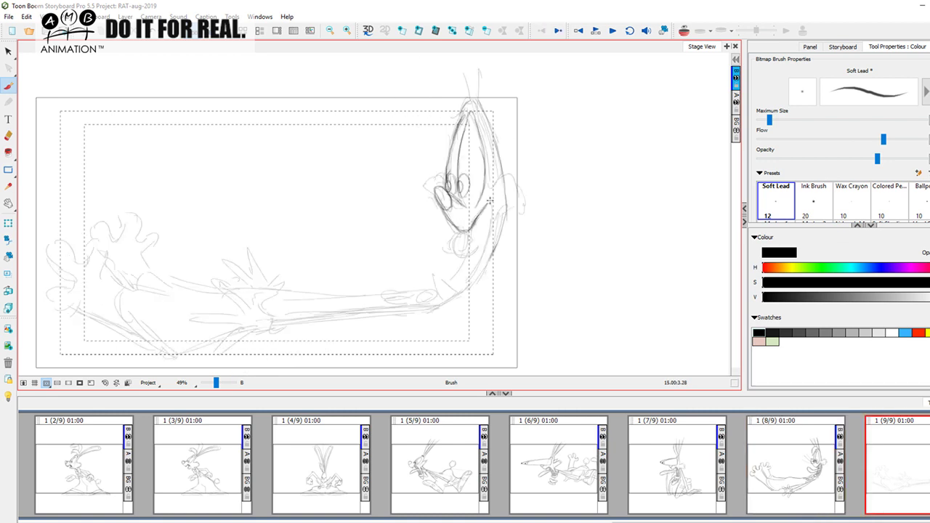
Draw the open mouth's back curve, inner edge and lower lip on panel 9
{"action": "left_click_drag", "start_coordinate": [491, 207], "coordinate": [481, 252]}
{"action": "left_click_drag", "start_coordinate": [496, 212], "coordinate": [465, 289]}
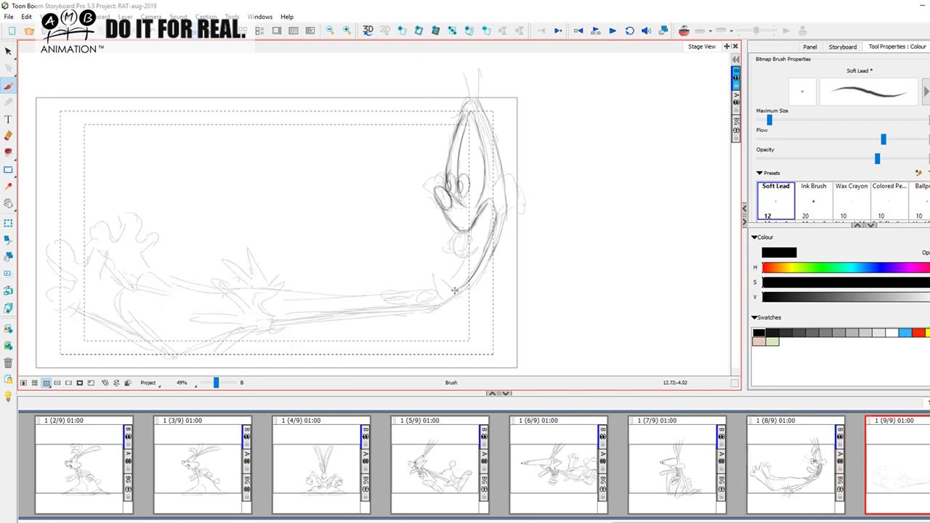
{"action": "mouse_move", "coordinate": [455, 291]}
{"action": "left_mouse_down"}
{"action": "mouse_move", "coordinate": [438, 274]}
{"action": "mouse_move", "coordinate": [452, 297]}
{"action": "mouse_move", "coordinate": [484, 265]}
{"action": "left_mouse_up"}
{"action": "mouse_move", "coordinate": [472, 223]}
{"action": "left_mouse_down"}
{"action": "mouse_move", "coordinate": [463, 262]}
{"action": "mouse_move", "coordinate": [446, 273]}
{"action": "left_mouse_up"}
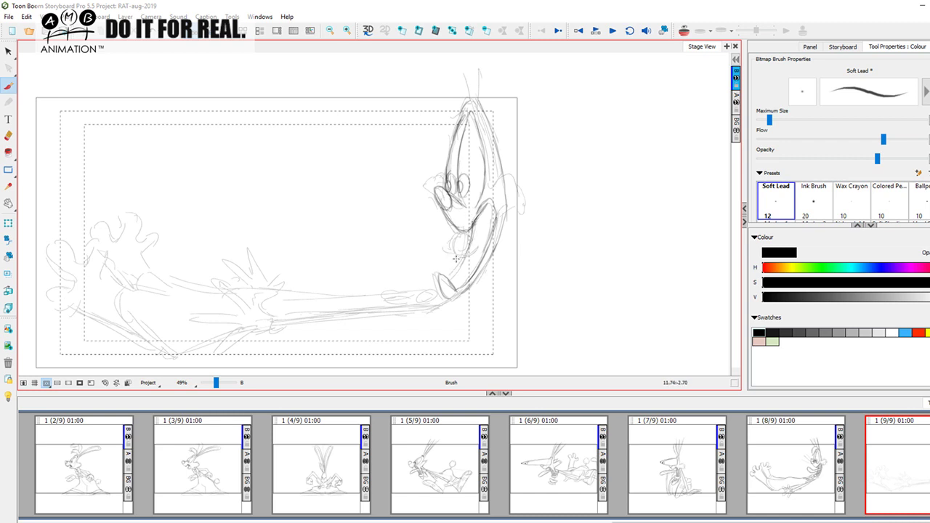
Draw the mouth's inner jaw line and the fluffy tuft at the back of the head on panel 9, comparing with panel 8
{"action": "left_click_drag", "start_coordinate": [476, 227], "coordinate": [444, 282]}
{"action": "mouse_move", "coordinate": [479, 107]}
{"action": "left_mouse_down"}
{"action": "mouse_move", "coordinate": [504, 216]}
{"action": "mouse_move", "coordinate": [497, 187]}
{"action": "mouse_move", "coordinate": [521, 173]}
{"action": "mouse_move", "coordinate": [541, 182]}
{"action": "mouse_move", "coordinate": [525, 208]}
{"action": "mouse_move", "coordinate": [501, 211]}
{"action": "mouse_move", "coordinate": [513, 216]}
{"action": "mouse_move", "coordinate": [536, 197]}
{"action": "left_mouse_up"}
{"action": "key", "text": "f"}
{"action": "key", "text": "g"}
{"action": "key", "text": "Left"}
{"action": "key", "text": "Right"}
{"action": "key", "text": "Left"}
{"action": "key", "text": "Right"}
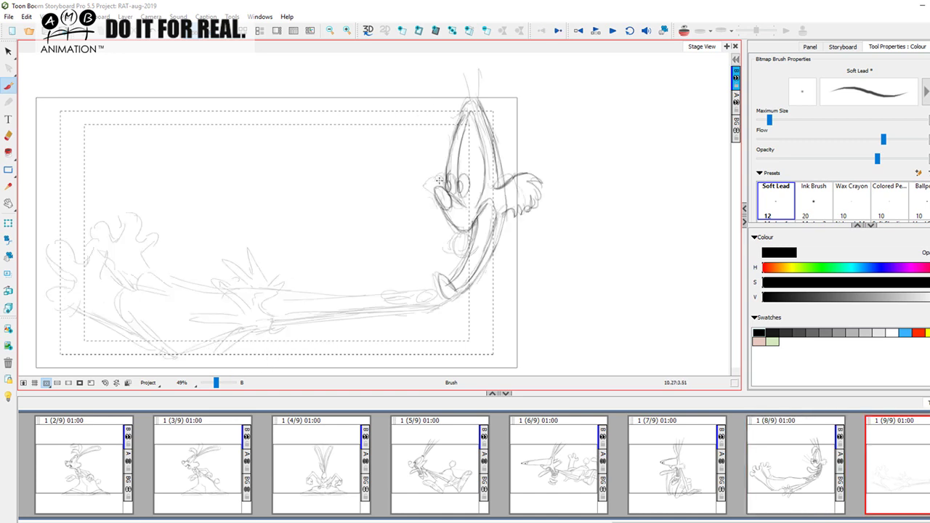
Draw the smaller fluffy tuft in front of the face beside the nose on panel 9, comparing with panel 8
{"action": "mouse_move", "coordinate": [444, 175]}
{"action": "left_mouse_down"}
{"action": "mouse_move", "coordinate": [423, 182]}
{"action": "mouse_move", "coordinate": [428, 201]}
{"action": "mouse_move", "coordinate": [443, 205]}
{"action": "left_mouse_up"}
{"action": "key", "text": "Left"}
{"action": "key", "text": "Right"}
{"action": "key", "text": "Left"}
{"action": "key", "text": "Right"}
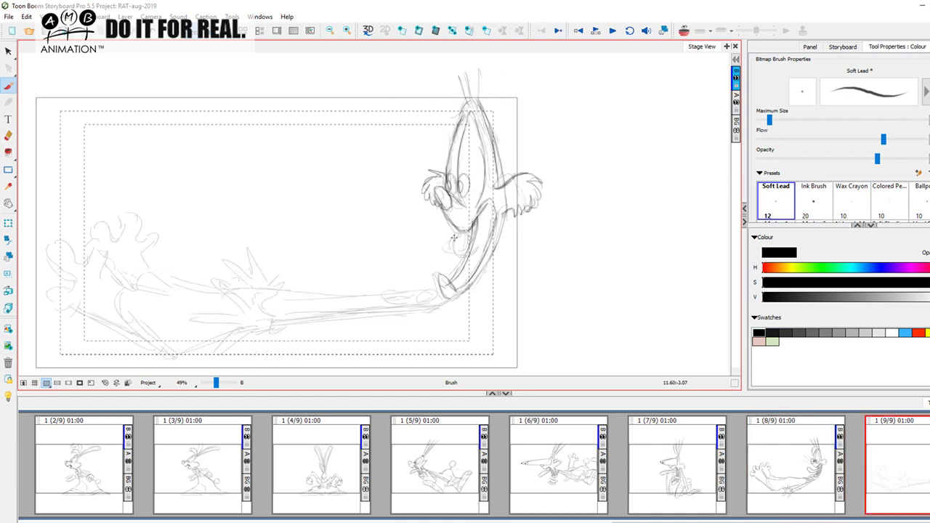
Draw the round tongue inside the open mouth and hide the rough layer A on panel 9
{"action": "mouse_move", "coordinate": [453, 240]}
{"action": "left_mouse_down"}
{"action": "mouse_move", "coordinate": [465, 251]}
{"action": "mouse_move", "coordinate": [460, 239]}
{"action": "mouse_move", "coordinate": [447, 246]}
{"action": "mouse_move", "coordinate": [451, 261]}
{"action": "mouse_move", "coordinate": [465, 264]}
{"action": "mouse_move", "coordinate": [491, 243]}
{"action": "left_mouse_up"}
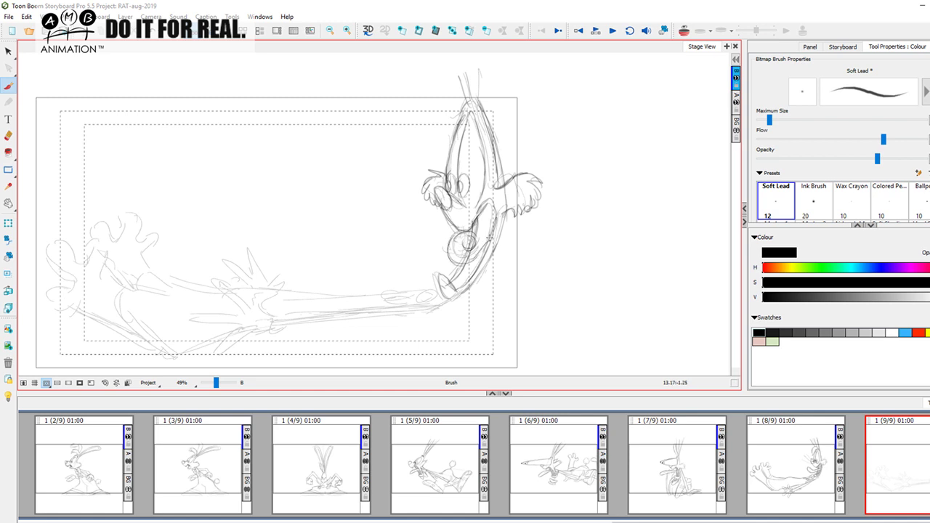
{"action": "key", "text": "f"}
{"action": "key", "text": "g"}
{"action": "left_click", "coordinate": [735, 103]}
{"action": "key", "text": "f"}
{"action": "key", "text": "g"}
{"action": "key", "text": "f"}
{"action": "key", "text": "g"}
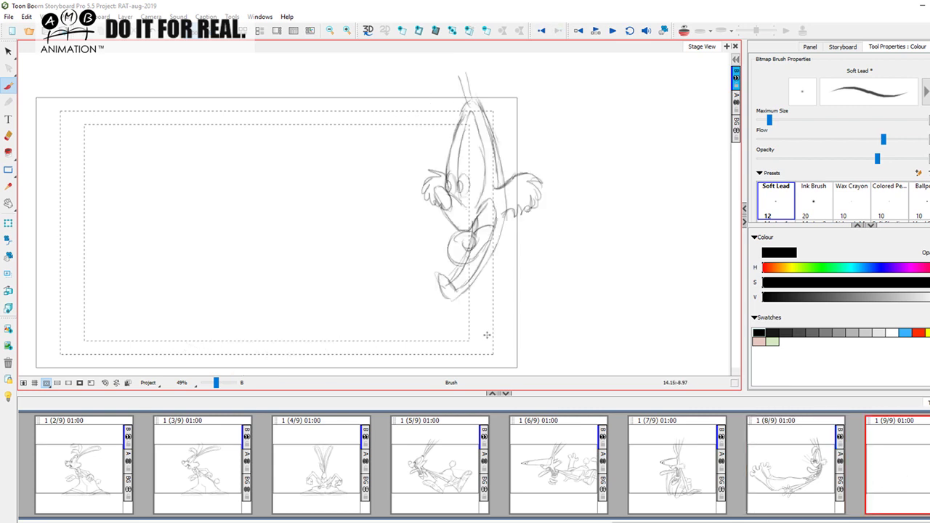
Undo a stray stroke across the muzzle and darken the top of the head on panel 9, comparing with panel 8
{"action": "mouse_move", "coordinate": [440, 209]}
{"action": "left_mouse_down"}
{"action": "mouse_move", "coordinate": [464, 231]}
{"action": "mouse_move", "coordinate": [487, 205]}
{"action": "left_mouse_up"}
{"action": "key", "text": "ctrl+z"}
{"action": "left_click_drag", "start_coordinate": [476, 107], "coordinate": [485, 130]}
{"action": "key", "text": "f"}
{"action": "key", "text": "g"}
{"action": "key", "text": "f"}
{"action": "key", "text": "g"}
{"action": "key", "text": "f"}
{"action": "key", "text": "g"}
Darken the outlines of both tall eyes on panel 9 and draw the front eye's pupil
{"action": "mouse_move", "coordinate": [468, 118]}
{"action": "left_mouse_down"}
{"action": "mouse_move", "coordinate": [459, 166]}
{"action": "mouse_move", "coordinate": [466, 197]}
{"action": "left_mouse_up"}
{"action": "key", "text": "f"}
{"action": "key", "text": "g"}
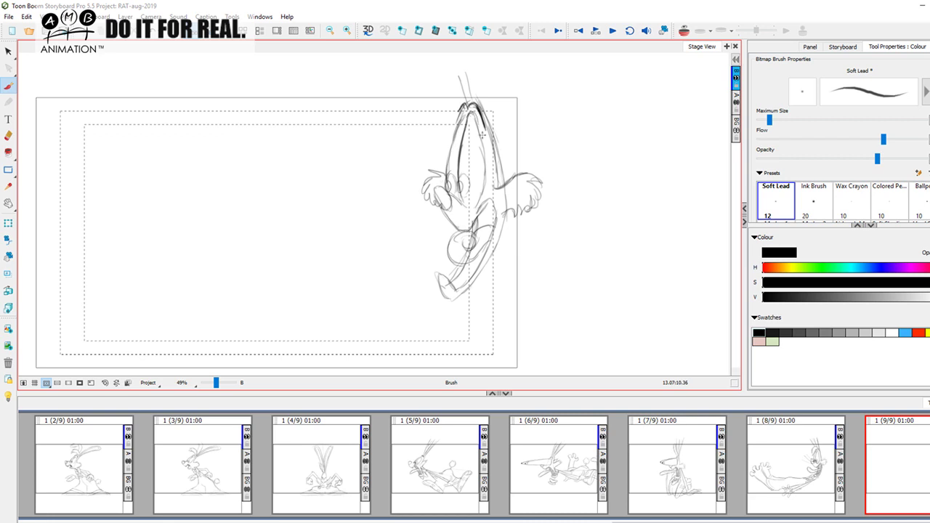
{"action": "left_click_drag", "start_coordinate": [475, 123], "coordinate": [480, 198]}
{"action": "key", "text": "f"}
{"action": "key", "text": "g"}
{"action": "left_click_drag", "start_coordinate": [484, 158], "coordinate": [480, 188]}
{"action": "mouse_move", "coordinate": [485, 163]}
{"action": "left_mouse_down"}
{"action": "mouse_move", "coordinate": [480, 191]}
{"action": "mouse_move", "coordinate": [475, 199]}
{"action": "mouse_move", "coordinate": [461, 190]}
{"action": "mouse_move", "coordinate": [477, 209]}
{"action": "left_mouse_up"}
{"action": "key", "text": "Left"}
{"action": "key", "text": "Right"}
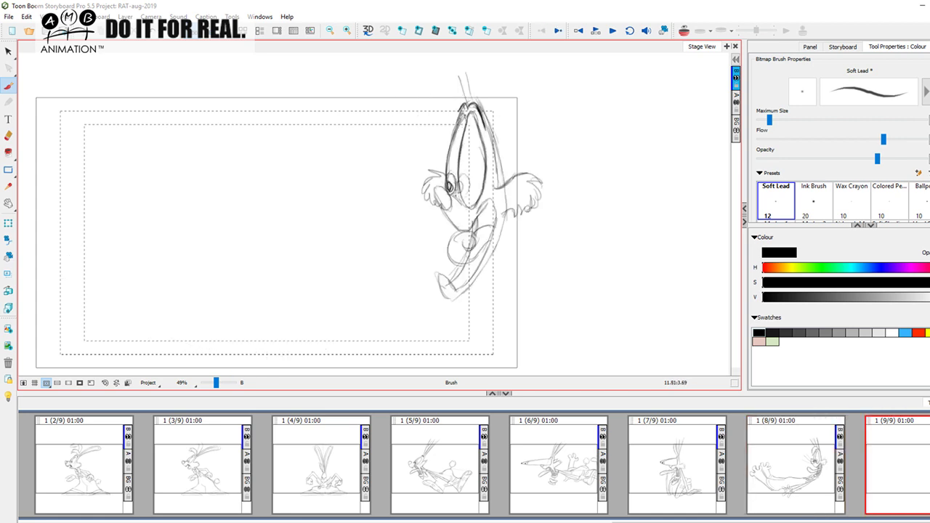
Clean up the front eye's pupil with the Eraser and draw the second pupil with the Soft Lead brush
{"action": "key", "text": "alt+e"}
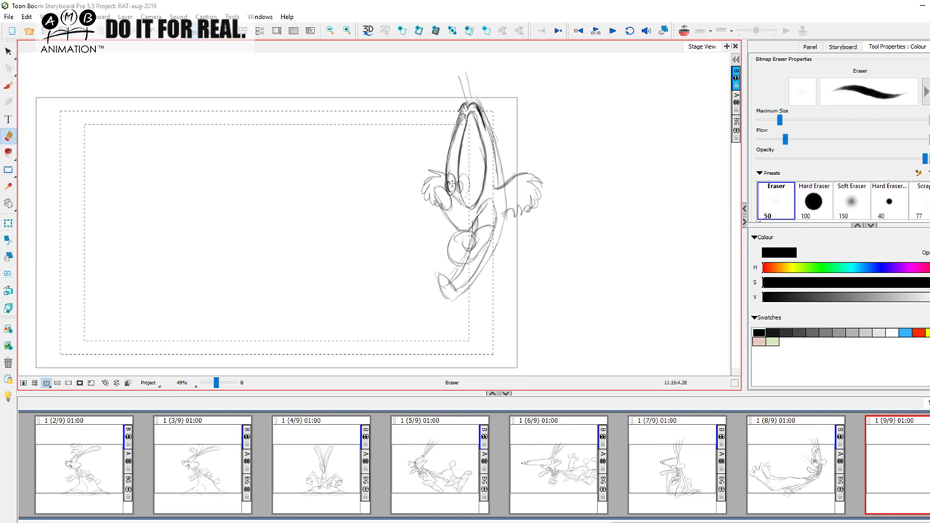
{"action": "key", "text": "alt+b"}
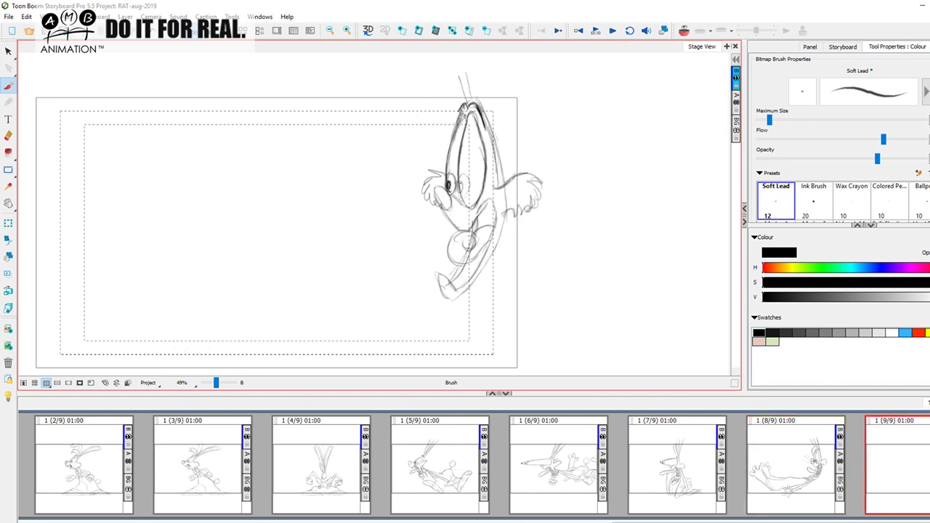
{"action": "left_click_drag", "start_coordinate": [467, 174], "coordinate": [469, 192]}
{"action": "key", "text": "Left"}
{"action": "key", "text": "Right"}
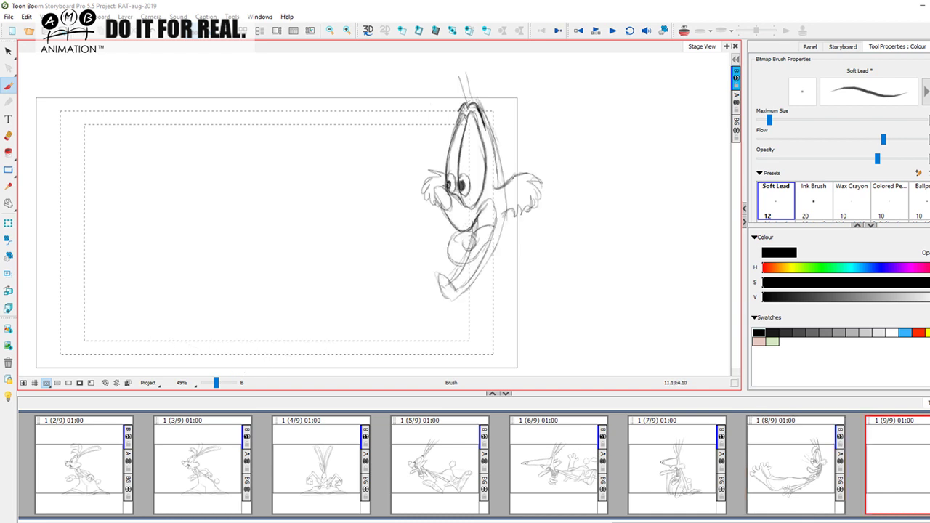
Darken the nose and the upper muzzle line on panel 9, comparing with panel 8
{"action": "mouse_move", "coordinate": [440, 185]}
{"action": "left_mouse_down"}
{"action": "mouse_move", "coordinate": [443, 207]}
{"action": "mouse_move", "coordinate": [441, 190]}
{"action": "left_mouse_up"}
{"action": "key", "text": "Left"}
{"action": "key", "text": "Right"}
{"action": "key", "text": "Left"}
{"action": "key", "text": "Right"}
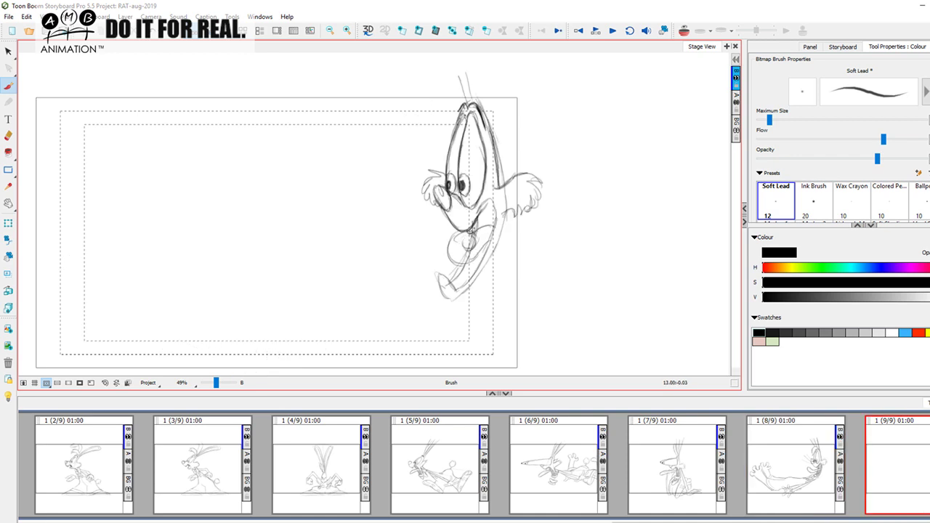
Darken the open mouth, the tongue and the lower jaw contour on panel 9, comparing with panel 8
{"action": "mouse_move", "coordinate": [485, 206]}
{"action": "left_mouse_down"}
{"action": "mouse_move", "coordinate": [495, 240]}
{"action": "mouse_move", "coordinate": [474, 268]}
{"action": "left_mouse_up"}
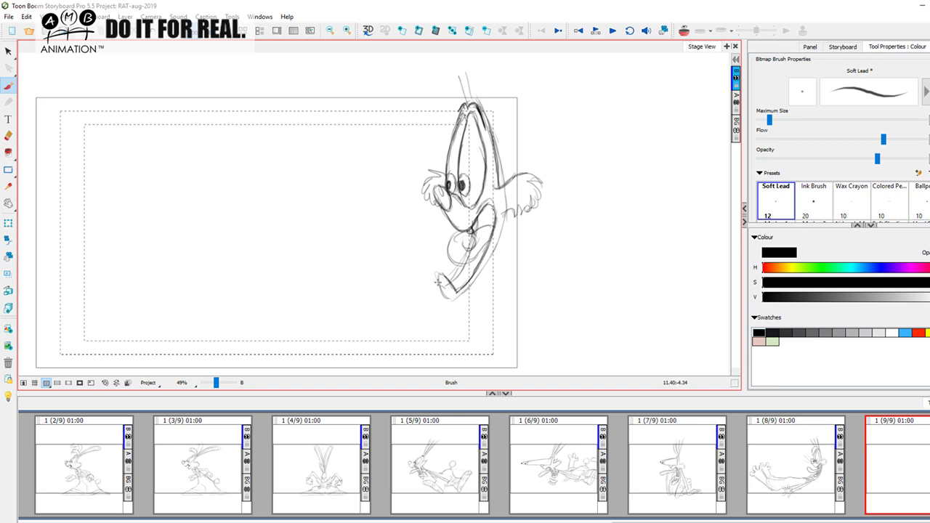
{"action": "key", "text": "Left"}
{"action": "key", "text": "Right"}
{"action": "key", "text": "Left"}
{"action": "key", "text": "Right"}
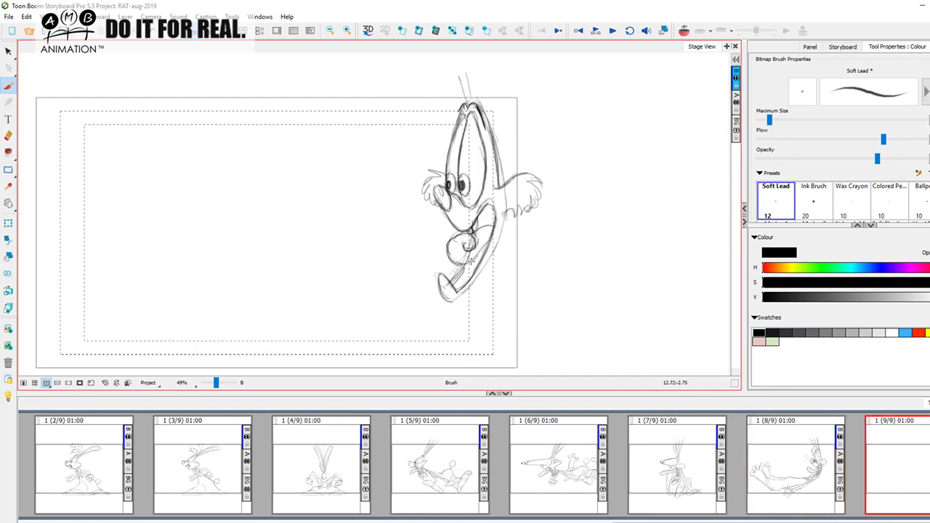
{"action": "key", "text": "Left"}
{"action": "key", "text": "Right"}
{"action": "key", "text": "Left"}
{"action": "key", "text": "Right"}
{"action": "key", "text": "Left"}
{"action": "key", "text": "Right"}
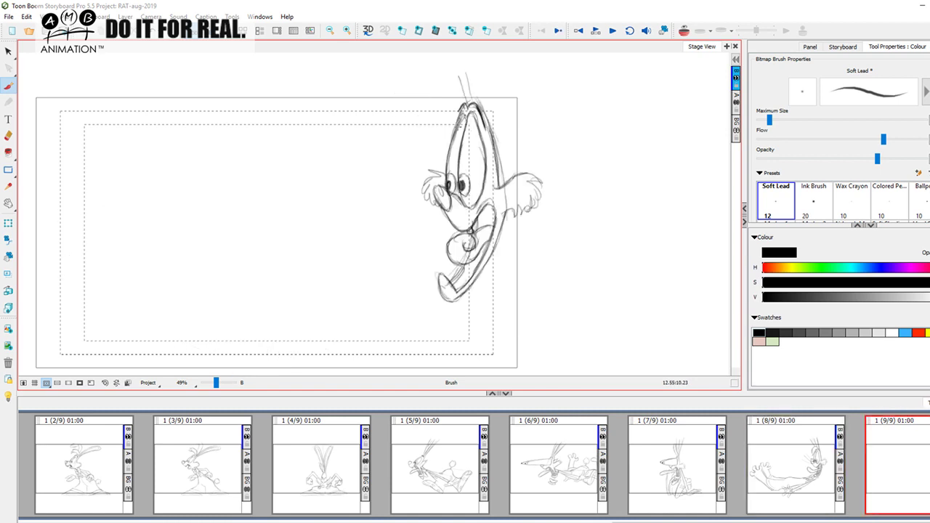
Try heavier outlines on the front of the head and the eyes on panel 9, and undo them
{"action": "left_click_drag", "start_coordinate": [464, 110], "coordinate": [446, 161]}
{"action": "mouse_move", "coordinate": [445, 167]}
{"action": "left_mouse_down"}
{"action": "mouse_move", "coordinate": [449, 192]}
{"action": "mouse_move", "coordinate": [477, 200]}
{"action": "mouse_move", "coordinate": [473, 116]}
{"action": "mouse_move", "coordinate": [462, 215]}
{"action": "left_mouse_up"}
{"action": "mouse_move", "coordinate": [464, 174]}
{"action": "left_mouse_down"}
{"action": "mouse_move", "coordinate": [462, 196]}
{"action": "mouse_move", "coordinate": [471, 191]}
{"action": "mouse_move", "coordinate": [446, 190]}
{"action": "left_mouse_up"}
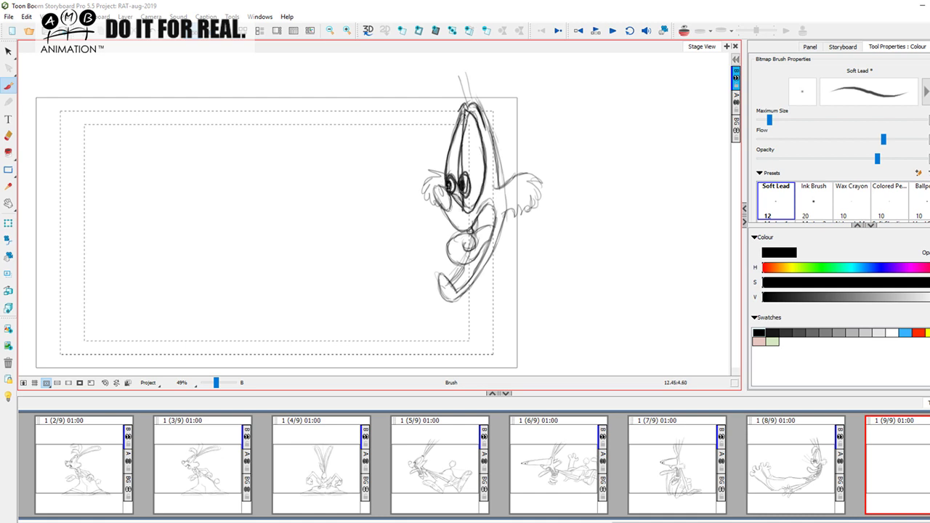
{"action": "key", "text": "ctrl+z"}
{"action": "key", "text": "ctrl+z"}
{"action": "key", "text": "ctrl+z"}
{"action": "key", "text": "ctrl+z"}
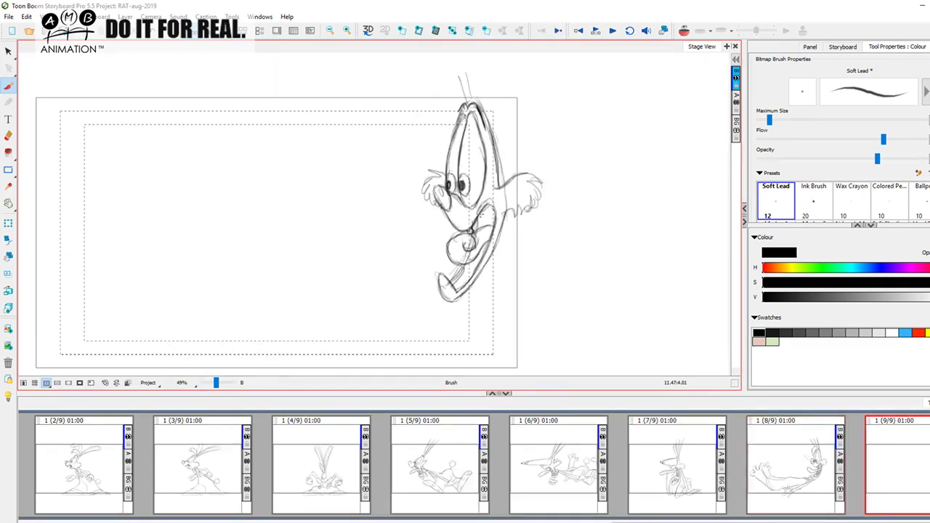
Shade the inside of the open mouth on panel 9 with diagonal hatching strokes
{"action": "left_click_drag", "start_coordinate": [488, 208], "coordinate": [476, 219]}
{"action": "left_click_drag", "start_coordinate": [491, 210], "coordinate": [477, 224]}
{"action": "mouse_move", "coordinate": [493, 215]}
{"action": "left_mouse_down"}
{"action": "mouse_move", "coordinate": [477, 227]}
{"action": "mouse_move", "coordinate": [465, 272]}
{"action": "left_mouse_up"}
{"action": "left_click_drag", "start_coordinate": [480, 257], "coordinate": [456, 292]}
Darken the fluffy tufts on both sides of the face and draw the hairs on top of the head
{"action": "mouse_move", "coordinate": [501, 178]}
{"action": "left_mouse_down"}
{"action": "mouse_move", "coordinate": [502, 187]}
{"action": "mouse_move", "coordinate": [532, 173]}
{"action": "left_mouse_up"}
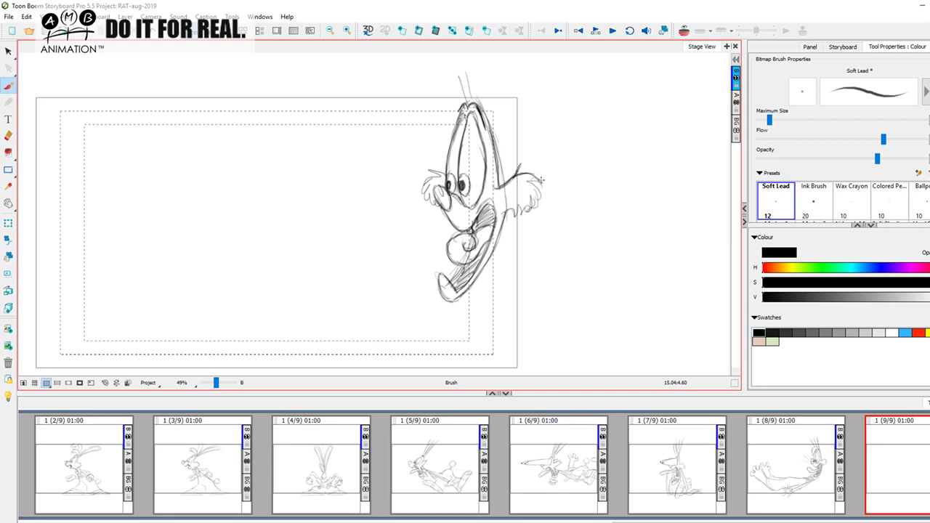
{"action": "mouse_move", "coordinate": [535, 184]}
{"action": "left_mouse_down"}
{"action": "mouse_move", "coordinate": [540, 202]}
{"action": "mouse_move", "coordinate": [521, 211]}
{"action": "left_mouse_up"}
{"action": "key", "text": "f"}
{"action": "key", "text": "g"}
{"action": "mouse_move", "coordinate": [442, 175]}
{"action": "left_mouse_down"}
{"action": "mouse_move", "coordinate": [425, 173]}
{"action": "mouse_move", "coordinate": [424, 188]}
{"action": "left_mouse_up"}
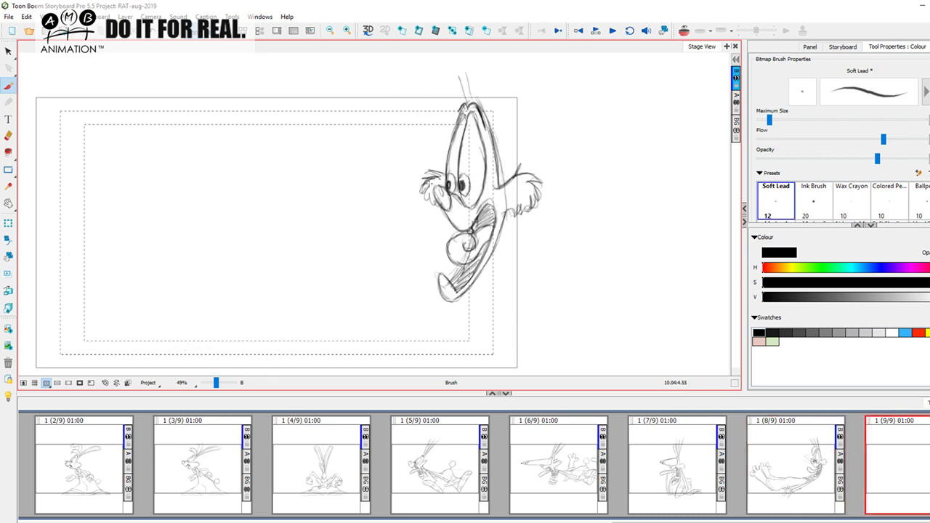
{"action": "key", "text": "comma"}
{"action": "key", "text": "period"}
{"action": "left_click_drag", "start_coordinate": [457, 77], "coordinate": [471, 98]}
{"action": "left_click_drag", "start_coordinate": [474, 62], "coordinate": [473, 98]}
Outline both lobes of the bow tie under the rat's chin on panel 9, comparing with the neighbouring drawing
{"action": "mouse_move", "coordinate": [456, 299]}
{"action": "left_mouse_down"}
{"action": "mouse_move", "coordinate": [485, 301]}
{"action": "mouse_move", "coordinate": [446, 321]}
{"action": "mouse_move", "coordinate": [451, 304]}
{"action": "mouse_move", "coordinate": [437, 313]}
{"action": "mouse_move", "coordinate": [458, 309]}
{"action": "mouse_move", "coordinate": [443, 308]}
{"action": "mouse_move", "coordinate": [444, 321]}
{"action": "mouse_move", "coordinate": [480, 304]}
{"action": "left_mouse_up"}
{"action": "key", "text": "f"}
{"action": "key", "text": "s"}
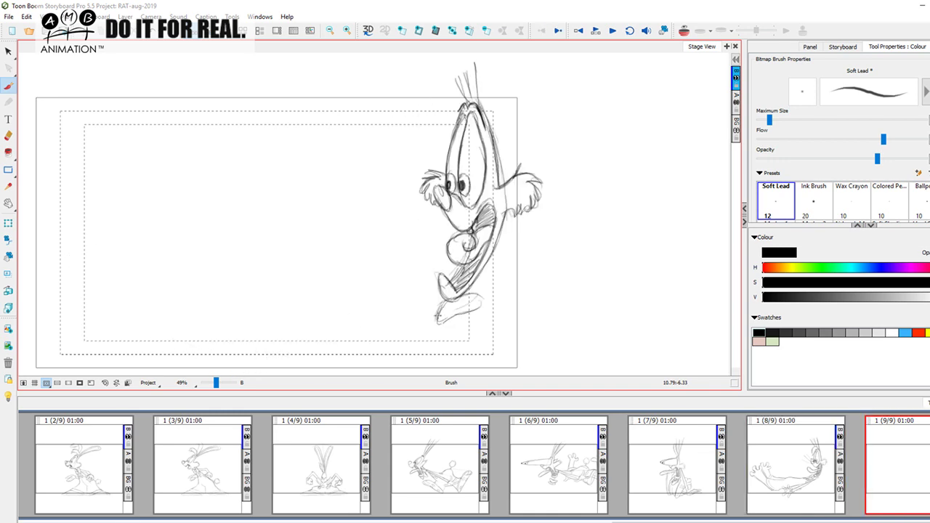
{"action": "left_click_drag", "start_coordinate": [479, 296], "coordinate": [455, 320]}
{"action": "key", "text": "a"}
{"action": "key", "text": "s"}
{"action": "key", "text": "a"}
{"action": "key", "text": "s"}
{"action": "key", "text": "a"}
{"action": "key", "text": "s"}
{"action": "key", "text": "a"}
{"action": "key", "text": "s"}
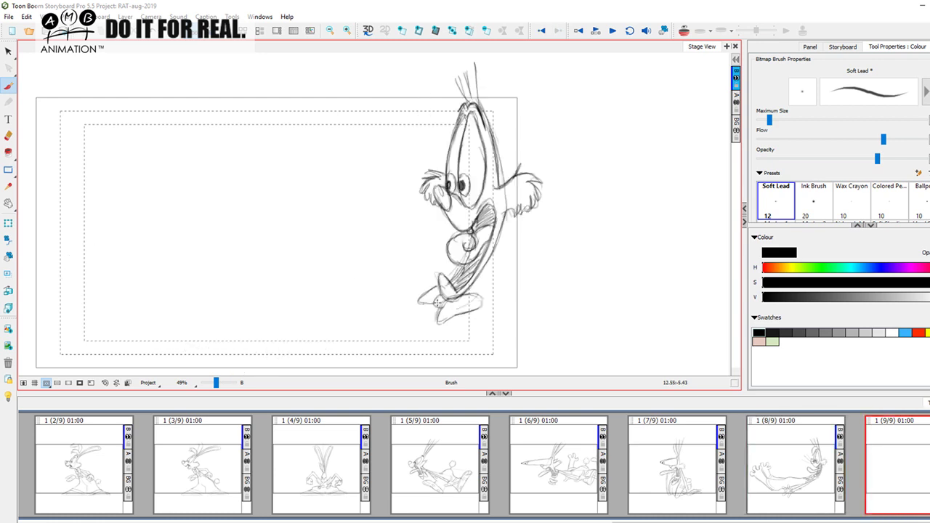
Finish the bow tie's lobes and add round spots to them on panel 9
{"action": "key", "text": "a"}
{"action": "key", "text": "s"}
{"action": "key", "text": "a"}
{"action": "key", "text": "s"}
{"action": "left_click_drag", "start_coordinate": [467, 304], "coordinate": [478, 302]}
{"action": "key", "text": "a"}
{"action": "key", "text": "s"}
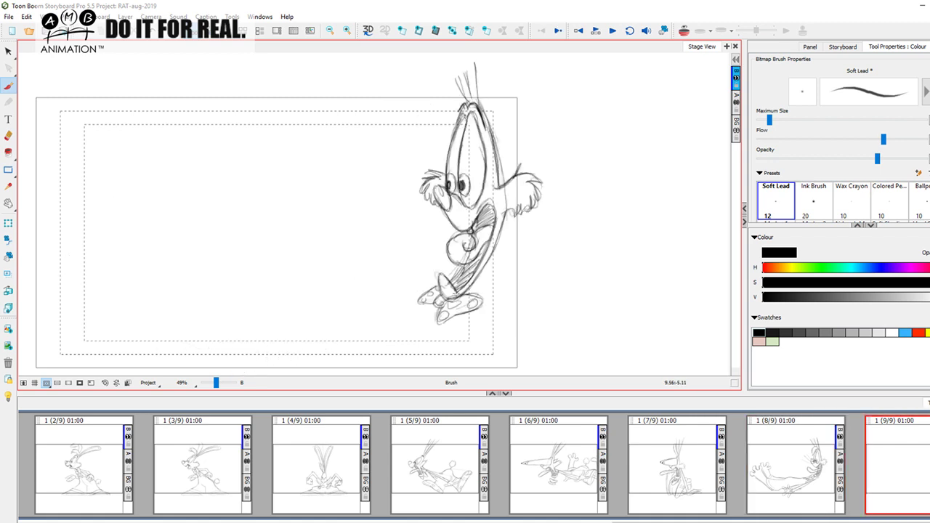
Show the rough layer A on panel 9 again as a guide for the body
{"action": "left_click_drag", "start_coordinate": [347, 313], "coordinate": [365, 292]}
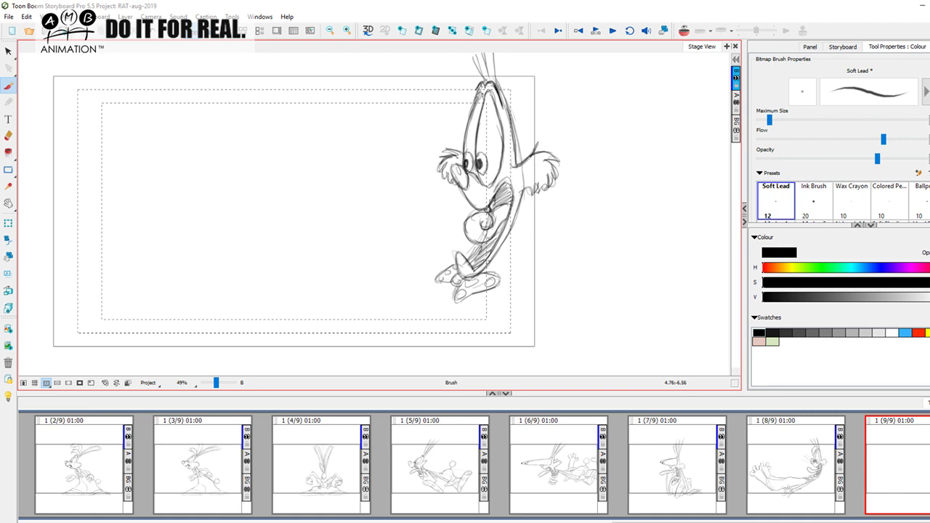
{"action": "left_click_drag", "start_coordinate": [429, 274], "coordinate": [296, 263]}
{"action": "key", "text": "a"}
{"action": "key", "text": "s"}
{"action": "left_click", "coordinate": [736, 103]}
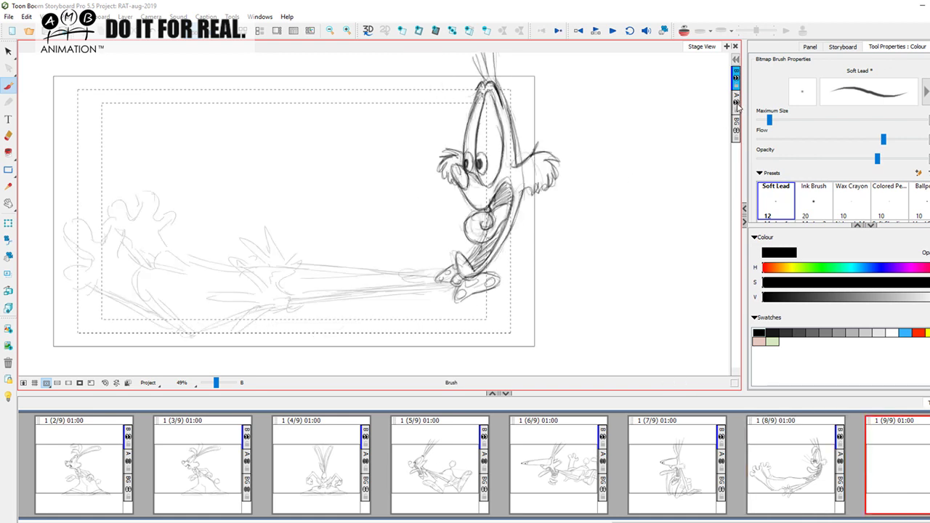
{"action": "key", "text": "a"}
{"action": "key", "text": "s"}
Draw the upper and lower edges of the long stretched arm from the wrist to the bow tie on panel 9
{"action": "left_click_drag", "start_coordinate": [453, 294], "coordinate": [308, 302]}
{"action": "mouse_move", "coordinate": [364, 301]}
{"action": "left_mouse_down"}
{"action": "mouse_move", "coordinate": [291, 304]}
{"action": "mouse_move", "coordinate": [379, 303]}
{"action": "left_mouse_up"}
{"action": "left_click_drag", "start_coordinate": [289, 307], "coordinate": [433, 298]}
{"action": "left_click_drag", "start_coordinate": [367, 302], "coordinate": [459, 293]}
{"action": "key", "text": "f"}
{"action": "key", "text": "g"}
{"action": "left_click_drag", "start_coordinate": [285, 294], "coordinate": [458, 282]}
{"action": "key", "text": "Left"}
{"action": "mouse_move", "coordinate": [457, 290]}
{"action": "left_mouse_down"}
{"action": "mouse_move", "coordinate": [303, 307]}
{"action": "mouse_move", "coordinate": [298, 316]}
{"action": "mouse_move", "coordinate": [308, 311]}
{"action": "mouse_move", "coordinate": [281, 304]}
{"action": "mouse_move", "coordinate": [391, 301]}
{"action": "left_mouse_up"}
{"action": "key", "text": "f"}
{"action": "key", "text": "g"}
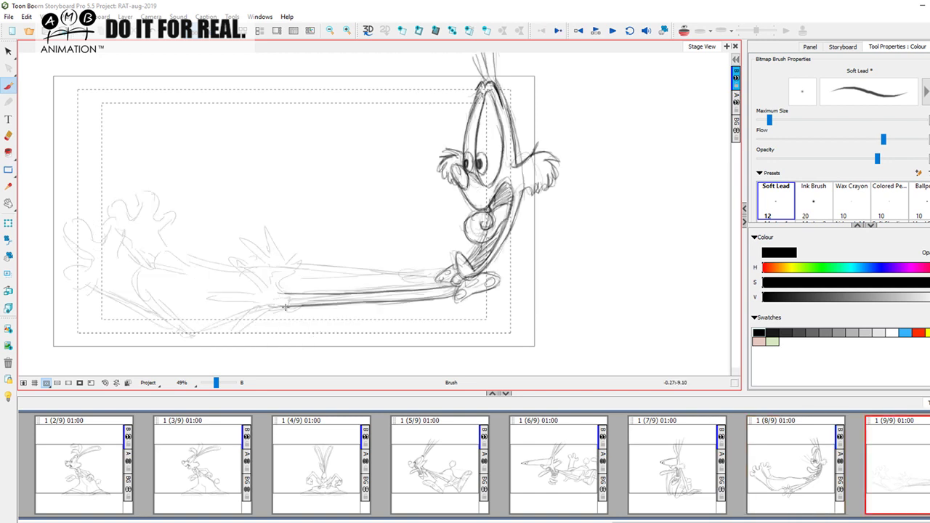
Draw the rounded wrist end of the arm and the first construction lines of the spread hand
{"action": "mouse_move", "coordinate": [285, 307]}
{"action": "left_mouse_down"}
{"action": "mouse_move", "coordinate": [289, 293]}
{"action": "mouse_move", "coordinate": [282, 314]}
{"action": "mouse_move", "coordinate": [289, 299]}
{"action": "left_mouse_up"}
{"action": "key", "text": "f"}
{"action": "key", "text": "g"}
{"action": "key", "text": "Left"}
{"action": "key", "text": "Right"}
{"action": "mouse_move", "coordinate": [237, 259]}
{"action": "left_mouse_down"}
{"action": "mouse_move", "coordinate": [250, 276]}
{"action": "mouse_move", "coordinate": [224, 332]}
{"action": "mouse_move", "coordinate": [282, 307]}
{"action": "left_mouse_up"}
{"action": "key", "text": "f"}
{"action": "key", "text": "g"}
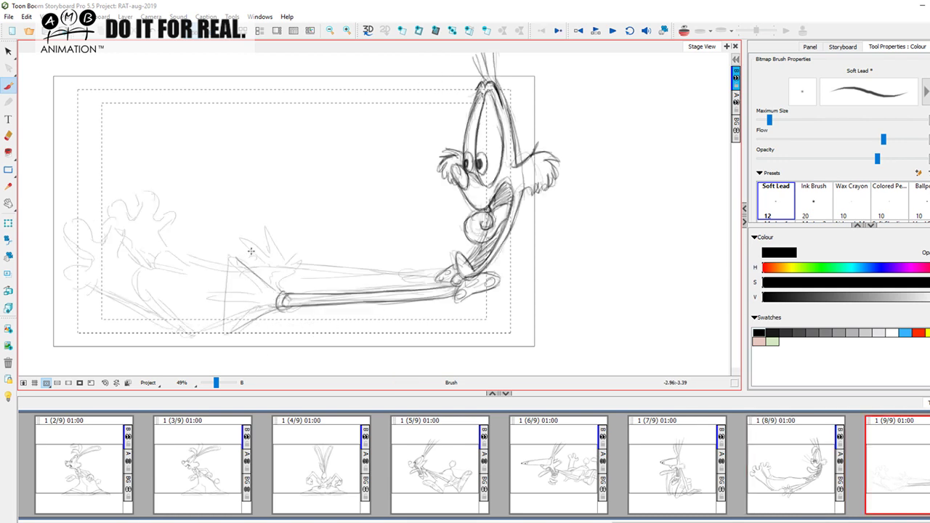
Complete the hand's construction shape and outline the upper finger of the spread hand
{"action": "left_click_drag", "start_coordinate": [235, 258], "coordinate": [293, 267]}
{"action": "key", "text": "Left"}
{"action": "key", "text": "Right"}
{"action": "mouse_move", "coordinate": [303, 263]}
{"action": "left_mouse_down"}
{"action": "mouse_move", "coordinate": [281, 295]}
{"action": "mouse_move", "coordinate": [235, 332]}
{"action": "mouse_move", "coordinate": [229, 257]}
{"action": "mouse_move", "coordinate": [226, 327]}
{"action": "left_mouse_up"}
{"action": "key", "text": "f"}
{"action": "key", "text": "g"}
{"action": "left_click_drag", "start_coordinate": [264, 280], "coordinate": [230, 265]}
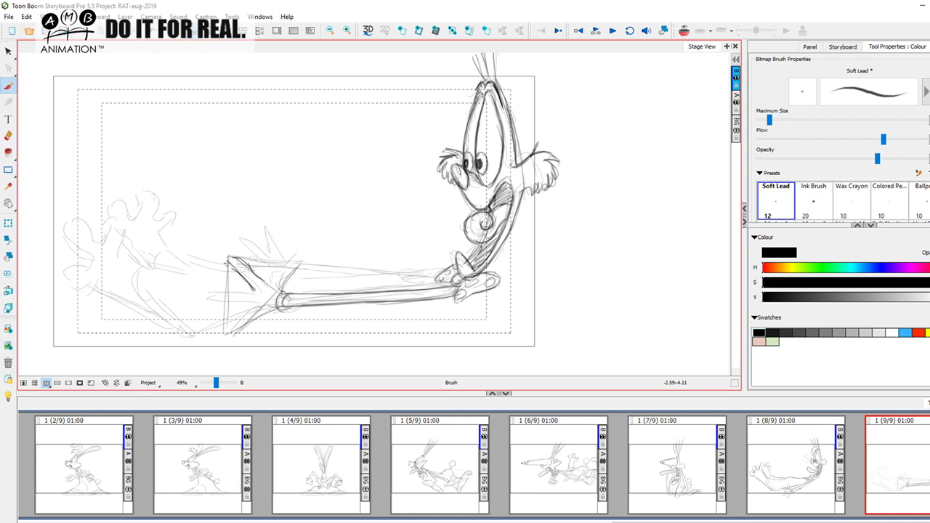
Outline the remaining spread fingers and the palm creases on panel 9, comparing with panel 8
{"action": "mouse_move", "coordinate": [268, 283]}
{"action": "left_mouse_down"}
{"action": "mouse_move", "coordinate": [302, 266]}
{"action": "mouse_move", "coordinate": [287, 283]}
{"action": "left_mouse_up"}
{"action": "key", "text": "f"}
{"action": "key", "text": "g"}
{"action": "key", "text": "Left"}
{"action": "key", "text": "Right"}
{"action": "mouse_move", "coordinate": [240, 292]}
{"action": "left_mouse_down"}
{"action": "mouse_move", "coordinate": [214, 300]}
{"action": "mouse_move", "coordinate": [258, 307]}
{"action": "mouse_move", "coordinate": [238, 303]}
{"action": "mouse_move", "coordinate": [247, 307]}
{"action": "mouse_move", "coordinate": [226, 336]}
{"action": "mouse_move", "coordinate": [281, 303]}
{"action": "left_mouse_up"}
{"action": "key", "text": "Left"}
{"action": "key", "text": "Right"}
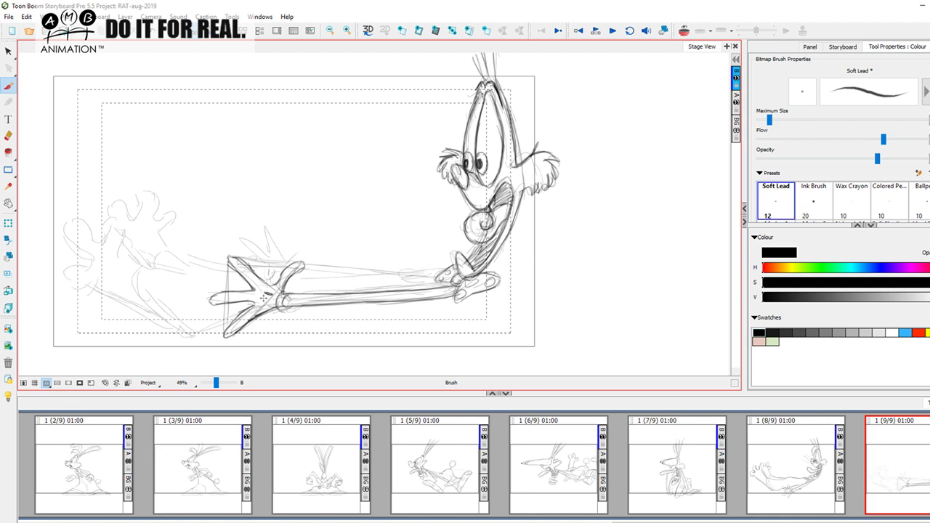
{"action": "key", "text": "Left"}
{"action": "key", "text": "Right"}
{"action": "key", "text": "Left"}
{"action": "key", "text": "Right"}
Draw the stretched body's upper contour from behind the hand to the bow tie, with small ovals near the neck
{"action": "left_click_drag", "start_coordinate": [266, 260], "coordinate": [403, 271]}
{"action": "key", "text": "Left"}
{"action": "key", "text": "Right"}
{"action": "mouse_move", "coordinate": [262, 263]}
{"action": "left_mouse_down"}
{"action": "mouse_move", "coordinate": [439, 273]}
{"action": "mouse_move", "coordinate": [411, 274]}
{"action": "mouse_move", "coordinate": [413, 282]}
{"action": "left_mouse_up"}
{"action": "key", "text": "Left"}
{"action": "key", "text": "Right"}
{"action": "left_click_drag", "start_coordinate": [251, 262], "coordinate": [290, 258]}
{"action": "key", "text": "Left"}
{"action": "key", "text": "Right"}
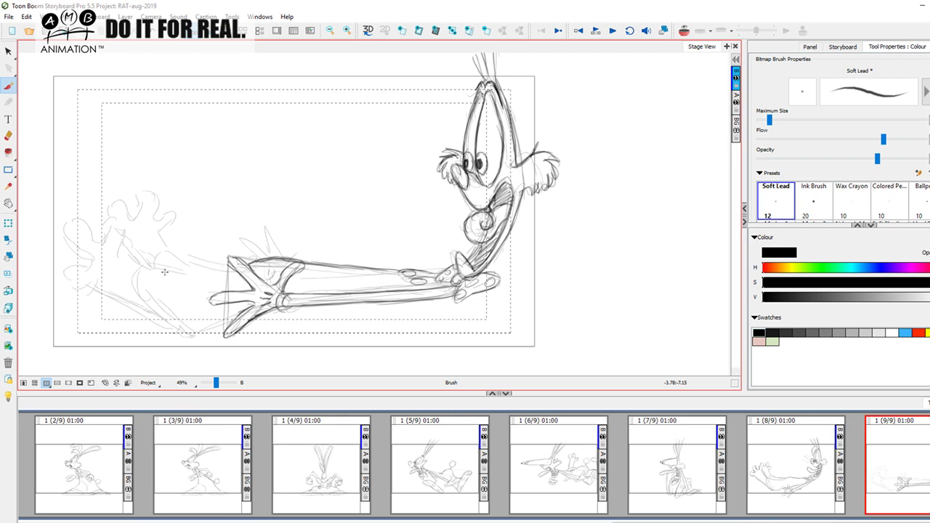
Draw the rounded hip contour and the back line behind the hand on panel 9
{"action": "mouse_move", "coordinate": [225, 269]}
{"action": "left_mouse_down"}
{"action": "mouse_move", "coordinate": [138, 268]}
{"action": "mouse_move", "coordinate": [173, 317]}
{"action": "left_mouse_up"}
{"action": "mouse_move", "coordinate": [141, 282]}
{"action": "left_mouse_down"}
{"action": "mouse_move", "coordinate": [198, 338]}
{"action": "mouse_move", "coordinate": [237, 316]}
{"action": "mouse_move", "coordinate": [190, 334]}
{"action": "mouse_move", "coordinate": [141, 273]}
{"action": "mouse_move", "coordinate": [218, 271]}
{"action": "left_mouse_up"}
{"action": "key", "text": "f"}
{"action": "key", "text": "g"}
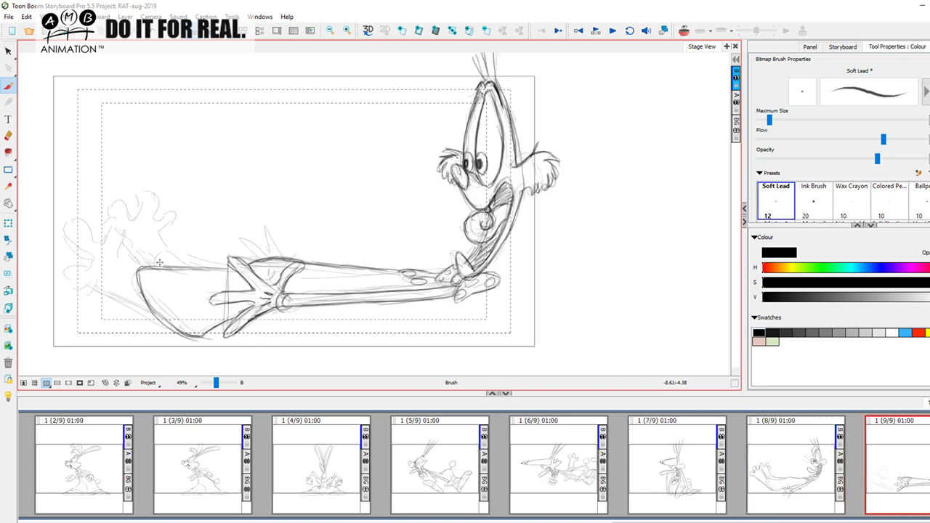
Draw the far hip contour rising behind the near hip on panel 9, comparing its shape with panel 8
{"action": "mouse_move", "coordinate": [154, 262]}
{"action": "left_mouse_down"}
{"action": "mouse_move", "coordinate": [172, 247]}
{"action": "mouse_move", "coordinate": [230, 263]}
{"action": "left_mouse_up"}
{"action": "key", "text": "f"}
{"action": "key", "text": "Right"}
{"action": "key", "text": "Left"}
{"action": "key", "text": "Right"}
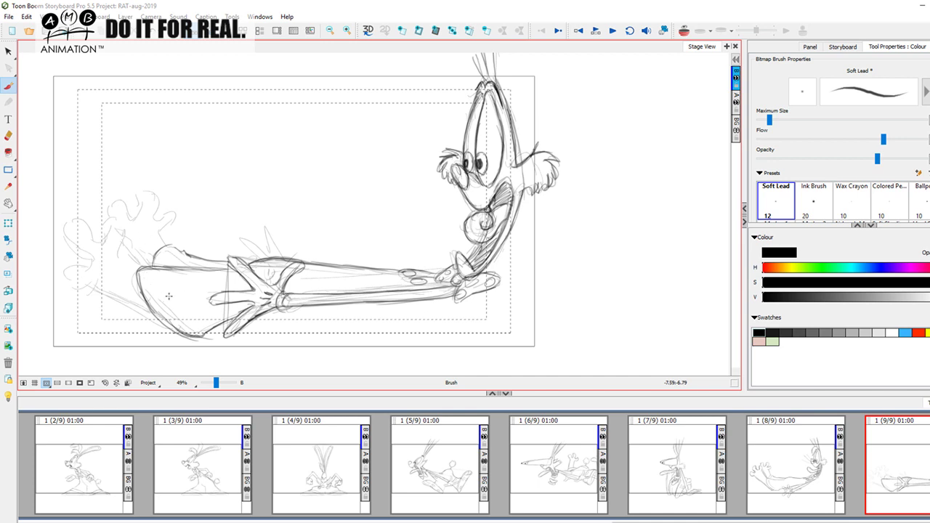
{"action": "key", "text": "Left"}
{"action": "key", "text": "Right"}
Sketch light construction arcs around the near hand's fingertips and the fan shape of the far hand above the body
{"action": "mouse_move", "coordinate": [226, 338]}
{"action": "left_mouse_down"}
{"action": "mouse_move", "coordinate": [212, 292]}
{"action": "mouse_move", "coordinate": [245, 229]}
{"action": "mouse_move", "coordinate": [263, 227]}
{"action": "left_mouse_up"}
{"action": "key", "text": "Left"}
{"action": "key", "text": "Right"}
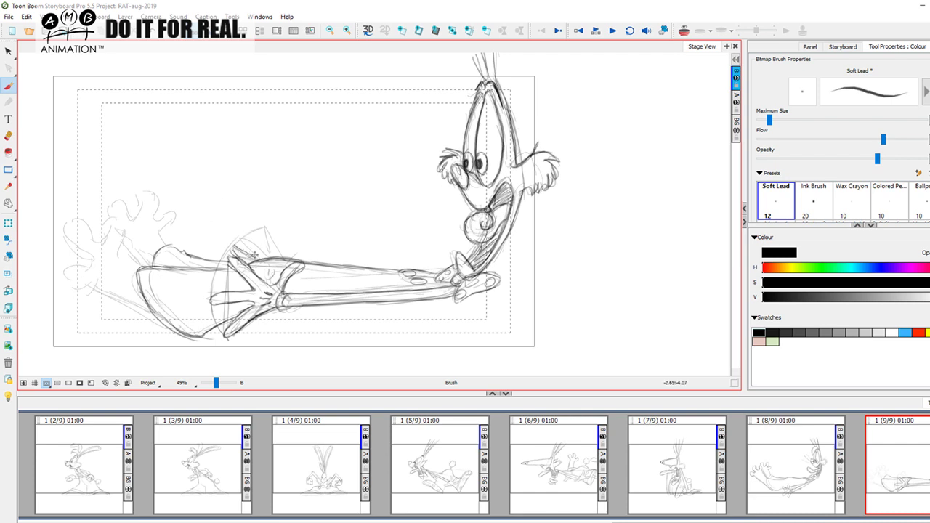
{"action": "mouse_move", "coordinate": [230, 252]}
{"action": "left_mouse_down"}
{"action": "mouse_move", "coordinate": [286, 220]}
{"action": "mouse_move", "coordinate": [284, 256]}
{"action": "left_mouse_up"}
{"action": "left_click_drag", "start_coordinate": [275, 224], "coordinate": [308, 251]}
{"action": "left_click_drag", "start_coordinate": [248, 231], "coordinate": [313, 257]}
{"action": "key", "text": "f"}
{"action": "key", "text": "g"}
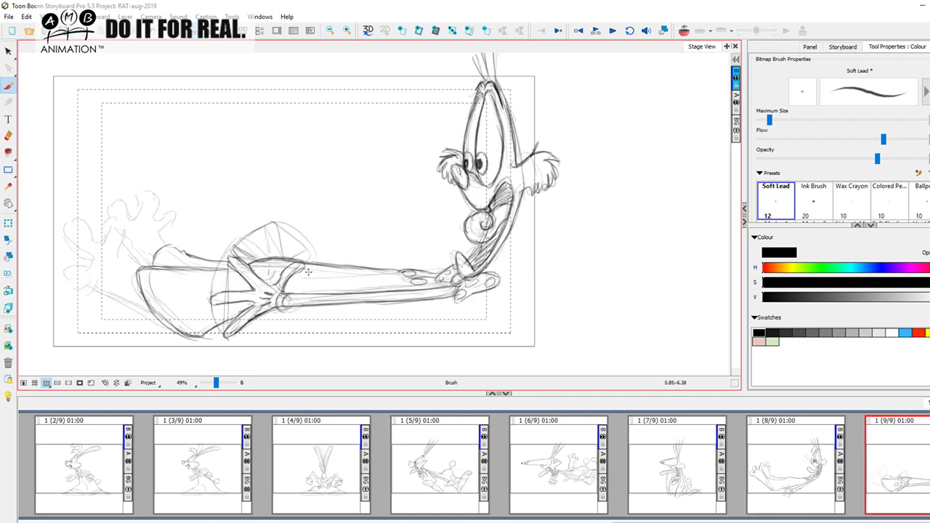
Outline the spread fingers and thumb of the far hand inside its construction shape, checking against panel 8
{"action": "key", "text": "Left"}
{"action": "key", "text": "Right"}
{"action": "mouse_move", "coordinate": [316, 252]}
{"action": "left_mouse_down"}
{"action": "mouse_move", "coordinate": [324, 254]}
{"action": "mouse_move", "coordinate": [284, 255]}
{"action": "left_mouse_up"}
{"action": "mouse_move", "coordinate": [275, 222]}
{"action": "left_mouse_down"}
{"action": "mouse_move", "coordinate": [271, 249]}
{"action": "mouse_move", "coordinate": [257, 240]}
{"action": "mouse_move", "coordinate": [274, 250]}
{"action": "mouse_move", "coordinate": [239, 237]}
{"action": "mouse_move", "coordinate": [262, 240]}
{"action": "mouse_move", "coordinate": [260, 227]}
{"action": "mouse_move", "coordinate": [248, 245]}
{"action": "mouse_move", "coordinate": [270, 257]}
{"action": "left_mouse_up"}
{"action": "key", "text": "f"}
{"action": "key", "text": "g"}
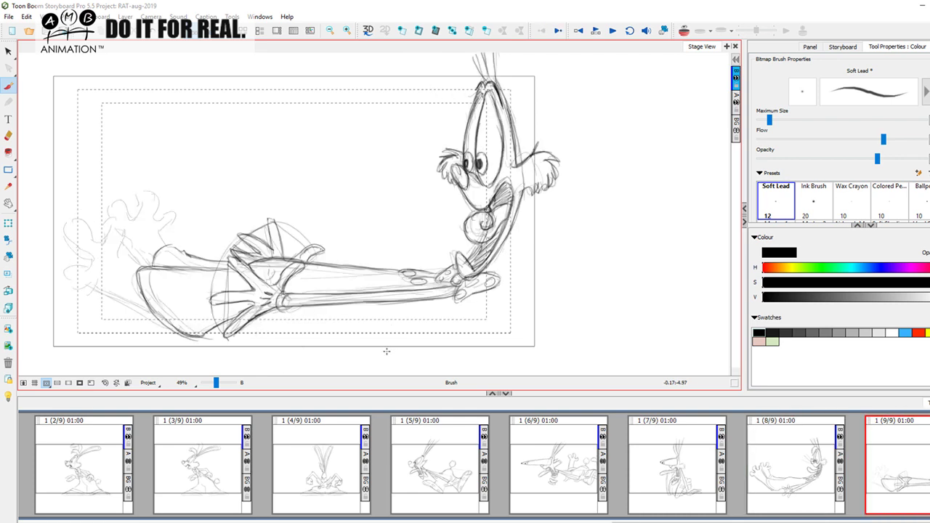
Draw the upper and lower contour lines of the near leg between the hip and the raised foot
{"action": "left_click_drag", "start_coordinate": [294, 253], "coordinate": [428, 254]}
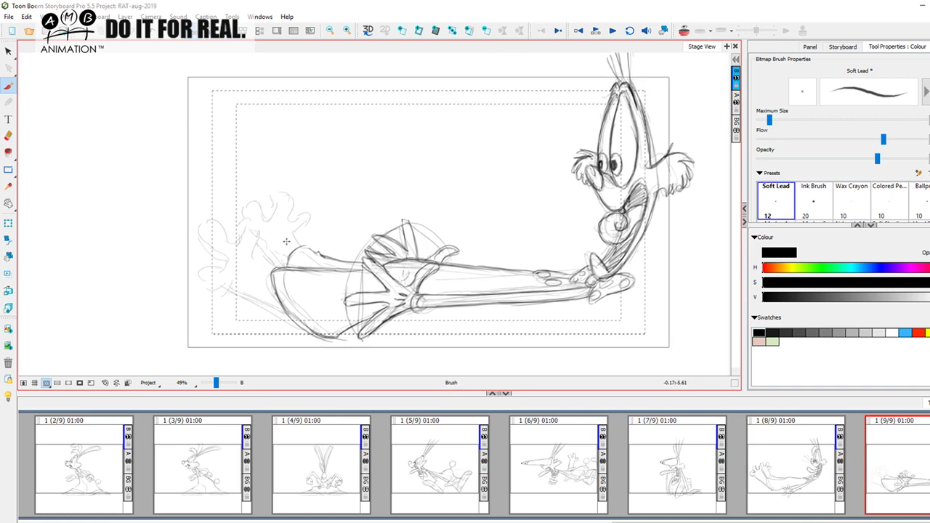
{"action": "left_click_drag", "start_coordinate": [262, 266], "coordinate": [251, 256]}
{"action": "left_click_drag", "start_coordinate": [218, 285], "coordinate": [314, 340]}
{"action": "key", "text": "f"}
{"action": "key", "text": "g"}
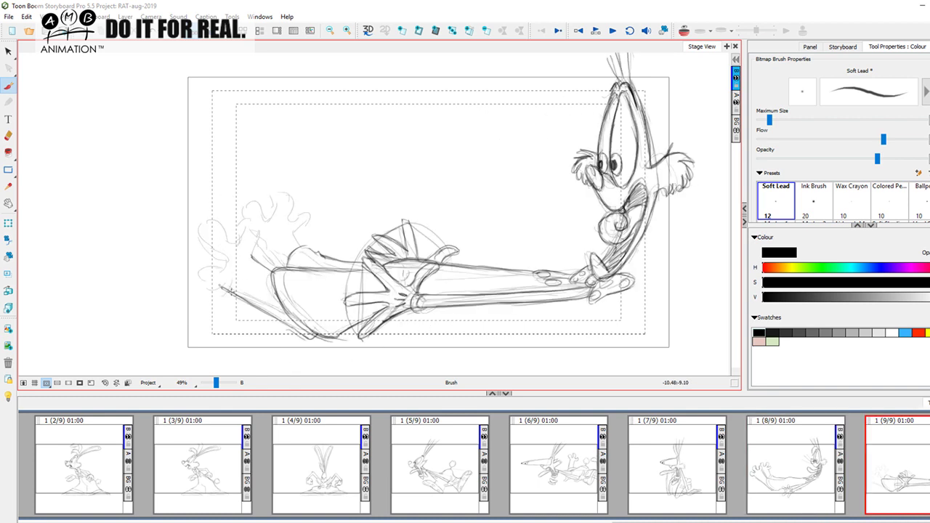
Outline the near foot's rounded toes over the rough sketch on panel 9
{"action": "mouse_move", "coordinate": [232, 274]}
{"action": "left_mouse_down"}
{"action": "mouse_move", "coordinate": [194, 287]}
{"action": "mouse_move", "coordinate": [189, 279]}
{"action": "mouse_move", "coordinate": [205, 271]}
{"action": "mouse_move", "coordinate": [191, 282]}
{"action": "mouse_move", "coordinate": [218, 280]}
{"action": "mouse_move", "coordinate": [215, 256]}
{"action": "mouse_move", "coordinate": [195, 243]}
{"action": "mouse_move", "coordinate": [204, 212]}
{"action": "mouse_move", "coordinate": [212, 237]}
{"action": "mouse_move", "coordinate": [193, 236]}
{"action": "mouse_move", "coordinate": [212, 222]}
{"action": "mouse_move", "coordinate": [228, 242]}
{"action": "mouse_move", "coordinate": [253, 222]}
{"action": "mouse_move", "coordinate": [270, 246]}
{"action": "mouse_move", "coordinate": [267, 233]}
{"action": "mouse_move", "coordinate": [247, 232]}
{"action": "mouse_move", "coordinate": [250, 221]}
{"action": "mouse_move", "coordinate": [262, 235]}
{"action": "mouse_move", "coordinate": [247, 262]}
{"action": "left_mouse_up"}
{"action": "key", "text": "f"}
{"action": "key", "text": "g"}
{"action": "key", "text": "a"}
{"action": "key", "text": "s"}
{"action": "key", "text": "a"}
{"action": "key", "text": "s"}
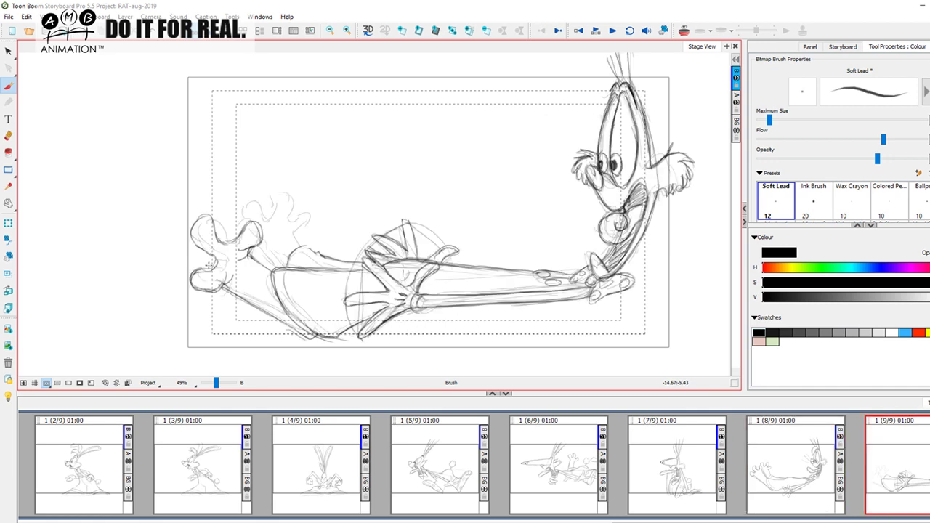
Close the near foot's outline between the toes, reinforce its contour, and draw the far leg's shin line
{"action": "key", "text": "a"}
{"action": "key", "text": "s"}
{"action": "key", "text": "a"}
{"action": "key", "text": "s"}
{"action": "key", "text": "a"}
{"action": "key", "text": "s"}
{"action": "key", "text": "a"}
{"action": "key", "text": "s"}
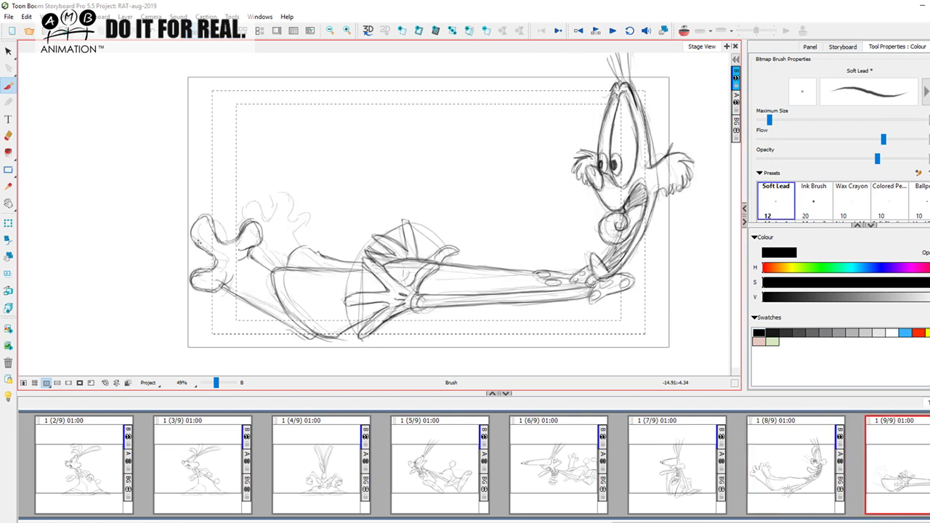
{"action": "key", "text": "a"}
{"action": "key", "text": "s"}
{"action": "key", "text": "a"}
{"action": "key", "text": "s"}
{"action": "key", "text": "a"}
{"action": "key", "text": "s"}
{"action": "key", "text": "a"}
{"action": "key", "text": "s"}
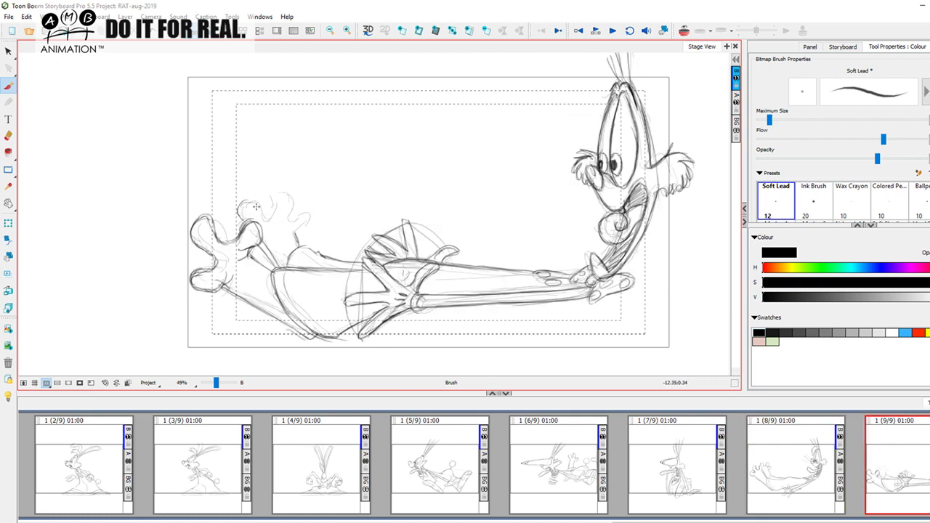
Outline the toes of the far foot on panel 9, comparing them with panel 8
{"action": "mouse_move", "coordinate": [258, 205]}
{"action": "left_mouse_down"}
{"action": "mouse_move", "coordinate": [236, 219]}
{"action": "mouse_move", "coordinate": [253, 226]}
{"action": "mouse_move", "coordinate": [268, 210]}
{"action": "mouse_move", "coordinate": [277, 215]}
{"action": "mouse_move", "coordinate": [277, 192]}
{"action": "mouse_move", "coordinate": [292, 193]}
{"action": "mouse_move", "coordinate": [288, 220]}
{"action": "left_mouse_up"}
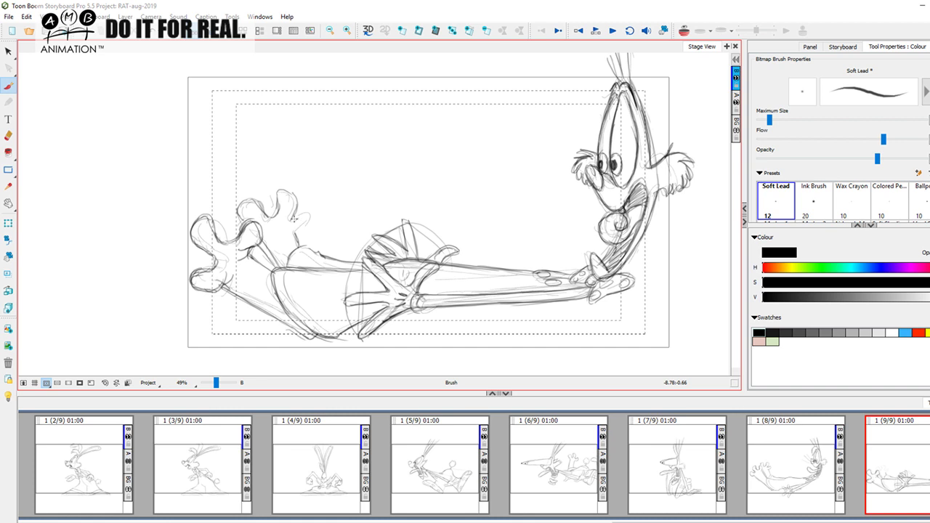
{"action": "mouse_move", "coordinate": [305, 213]}
{"action": "left_mouse_down"}
{"action": "mouse_move", "coordinate": [315, 226]}
{"action": "mouse_move", "coordinate": [297, 231]}
{"action": "mouse_move", "coordinate": [290, 218]}
{"action": "left_mouse_up"}
{"action": "key", "text": "f"}
{"action": "key", "text": "g"}
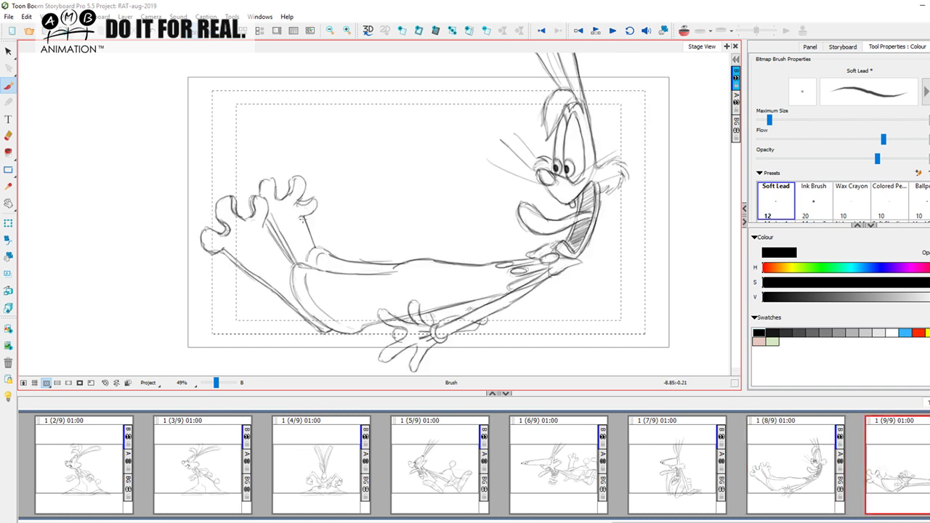
{"action": "key", "text": "comma"}
{"action": "key", "text": "period"}
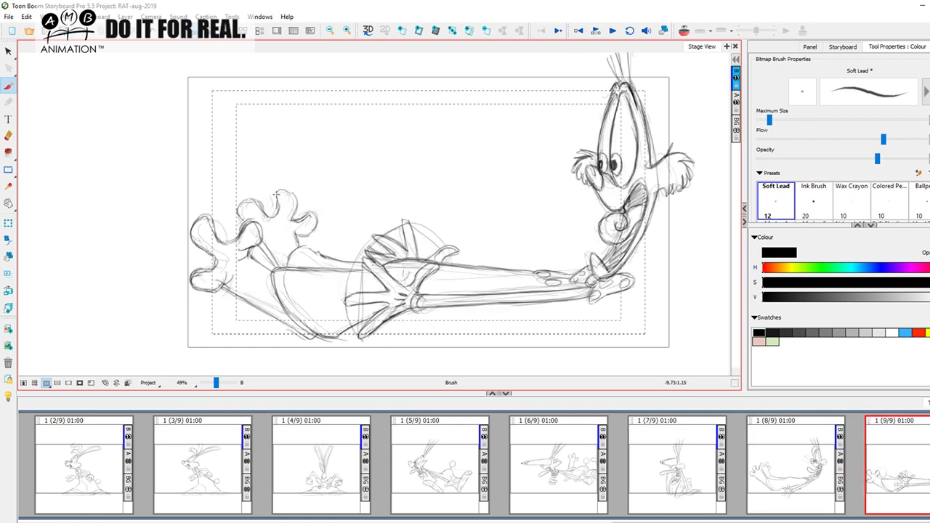
Strengthen the far foot's contour and ankle lines while flipping between panels 8 and 9
{"action": "key", "text": "comma"}
{"action": "key", "text": "period"}
{"action": "key", "text": "comma"}
{"action": "key", "text": "period"}
{"action": "key", "text": "comma"}
{"action": "key", "text": "period"}
{"action": "key", "text": "comma"}
{"action": "key", "text": "period"}
{"action": "key", "text": "comma"}
{"action": "key", "text": "period"}
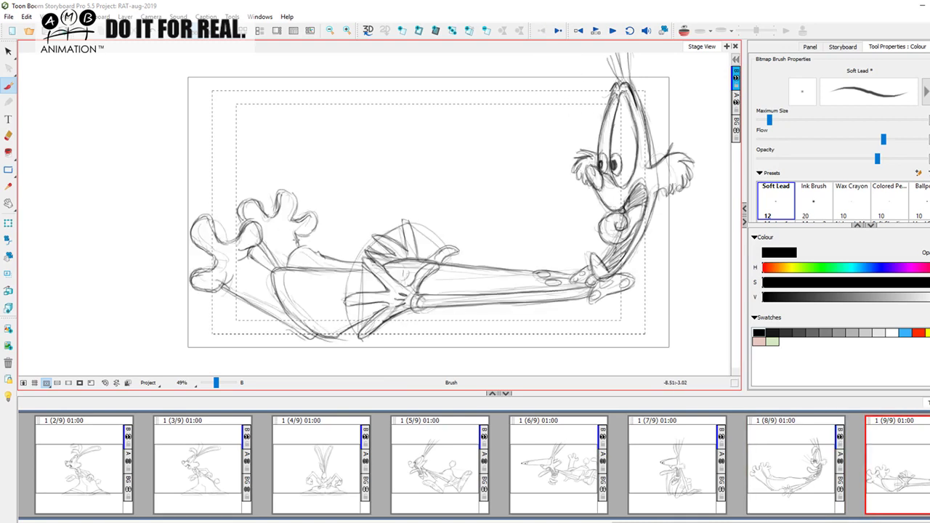
{"action": "key", "text": "comma"}
{"action": "key", "text": "period"}
{"action": "key", "text": "comma"}
{"action": "key", "text": "period"}
{"action": "key", "text": "comma"}
{"action": "key", "text": "period"}
{"action": "key", "text": "comma"}
{"action": "key", "text": "period"}
Hide the rough sketch layer on panel 9 and erase the construction arcs around both hands
{"action": "left_click_drag", "start_coordinate": [682, 270], "coordinate": [632, 281]}
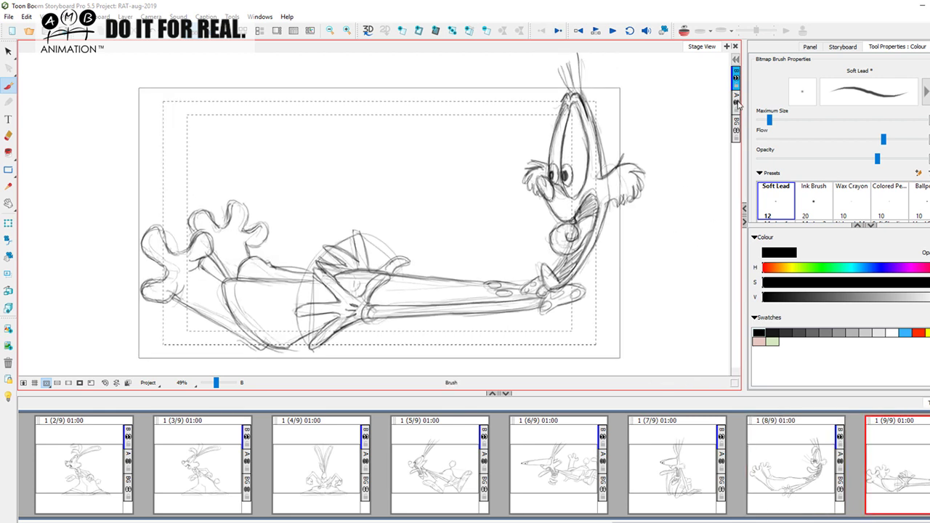
{"action": "key", "text": "comma"}
{"action": "key", "text": "period"}
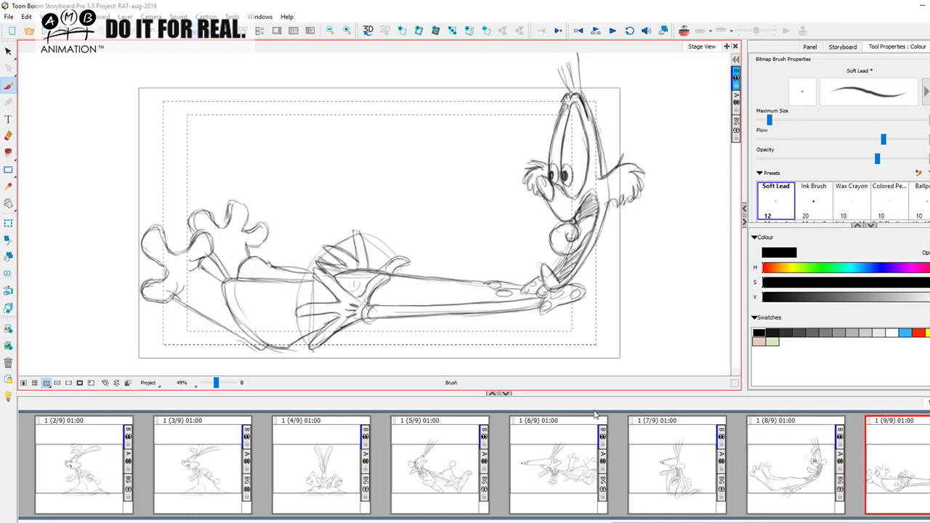
{"action": "left_click", "coordinate": [8, 135]}
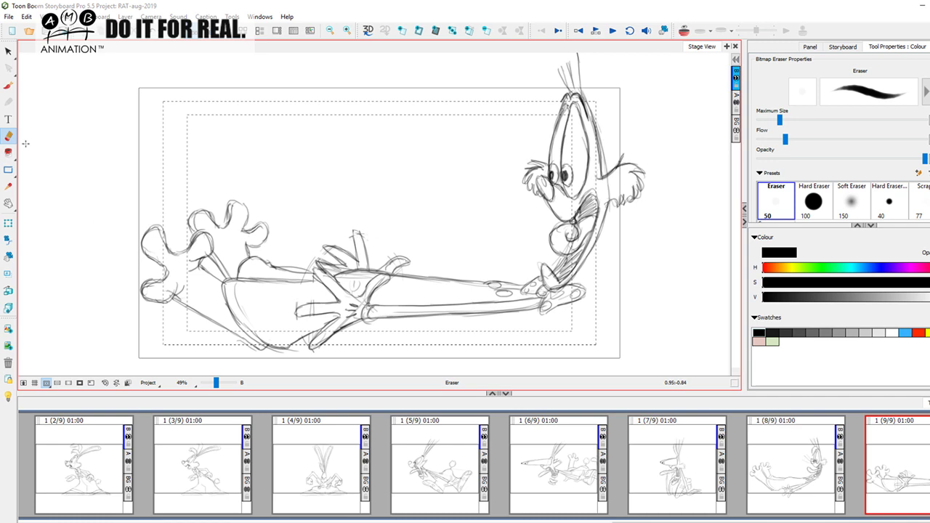
Touch up the fingertip outlines of both hands on panel 9 with the Soft Lead brush
{"action": "left_click", "coordinate": [8, 85]}
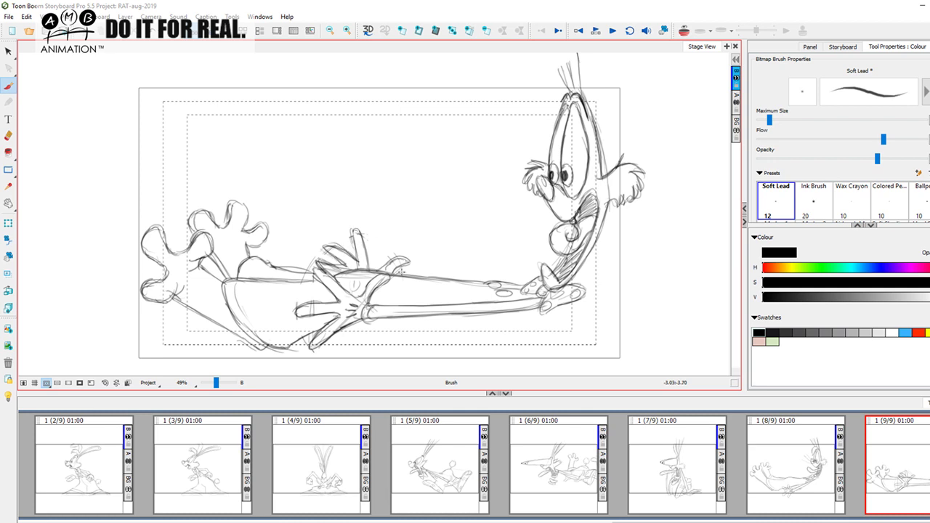
{"action": "key", "text": "f"}
{"action": "key", "text": "g"}
{"action": "left_click_drag", "start_coordinate": [639, 276], "coordinate": [606, 266]}
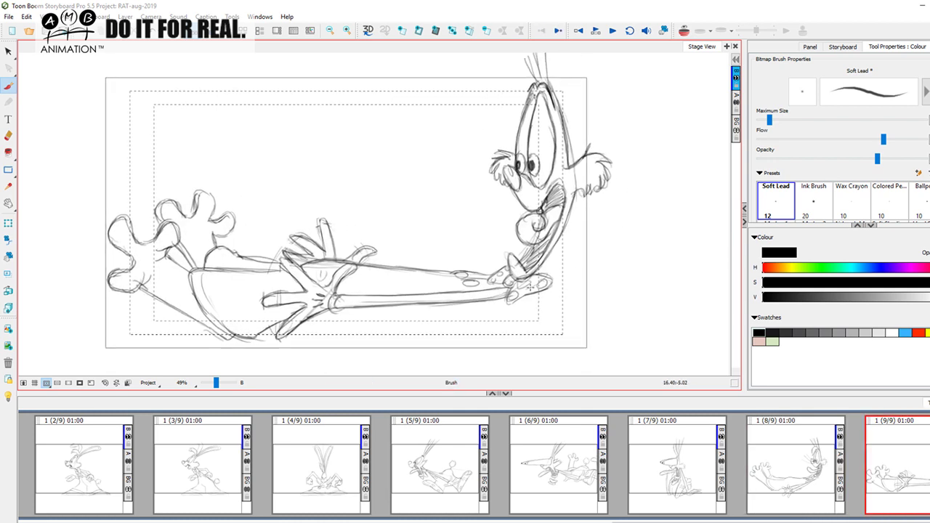
Review the whole panel 9 drawing at a reduced zoom and check the earlier panels on the timeline
{"action": "left_click_drag", "start_coordinate": [216, 383], "coordinate": [213, 383]}
{"action": "left_click", "coordinate": [644, 495]}
{"action": "left_click", "coordinate": [925, 464]}
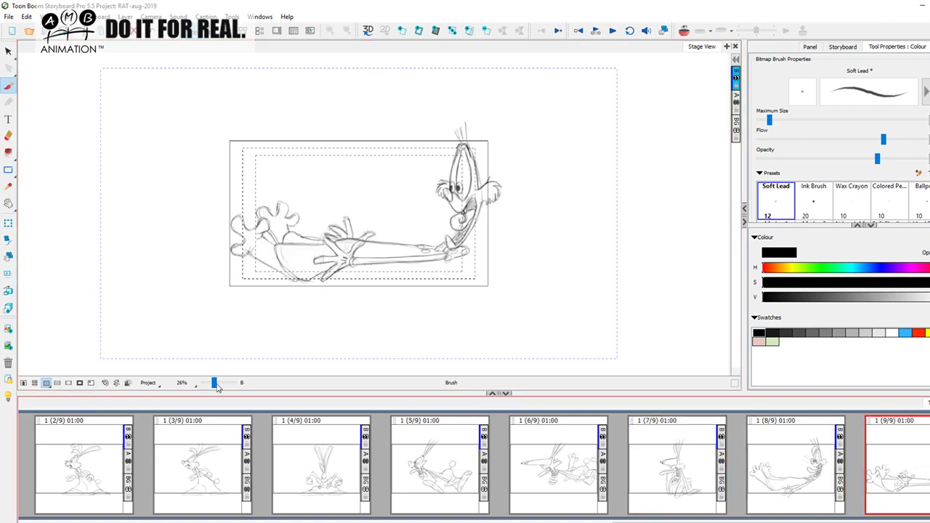
{"action": "left_click_drag", "start_coordinate": [215, 383], "coordinate": [217, 383]}
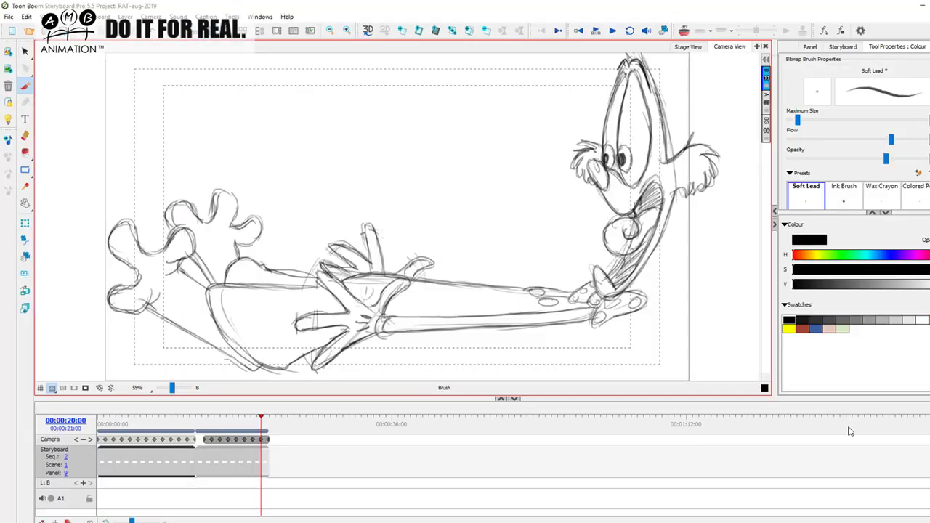
{"action": "mouse_move", "coordinate": [260, 420]}
{"action": "left_mouse_down"}
{"action": "mouse_move", "coordinate": [199, 419]}
{"action": "mouse_move", "coordinate": [271, 414]}
{"action": "mouse_move", "coordinate": [207, 415]}
{"action": "mouse_move", "coordinate": [270, 414]}
{"action": "mouse_move", "coordinate": [210, 414]}
{"action": "mouse_move", "coordinate": [247, 414]}
{"action": "left_mouse_up"}
{"action": "left_click_drag", "start_coordinate": [172, 387], "coordinate": [171, 389]}
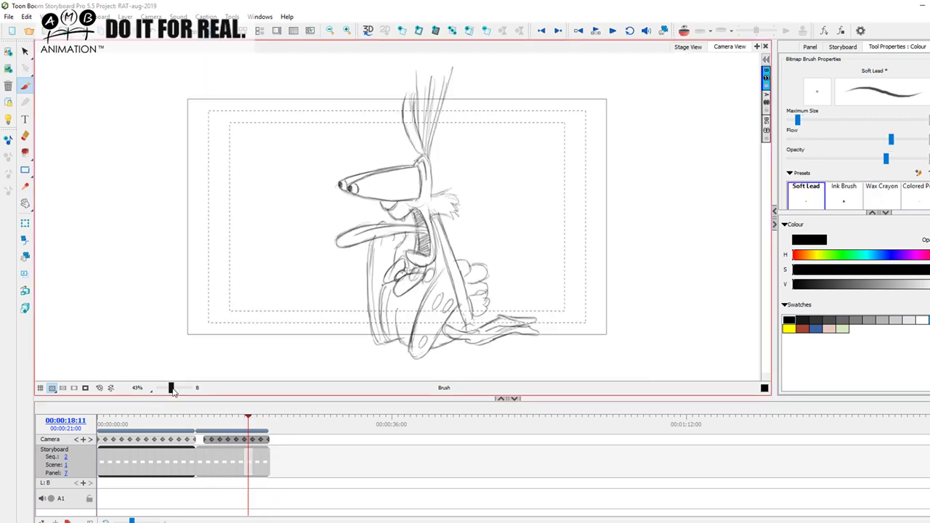
On panel 4's vector layer, try red W strokes beside the rat and over its raised arms, and undo them
{"action": "mouse_move", "coordinate": [202, 430]}
{"action": "left_mouse_down"}
{"action": "mouse_move", "coordinate": [251, 419]}
{"action": "mouse_move", "coordinate": [200, 426]}
{"action": "mouse_move", "coordinate": [220, 420]}
{"action": "left_mouse_up"}
{"action": "left_click", "coordinate": [27, 87]}
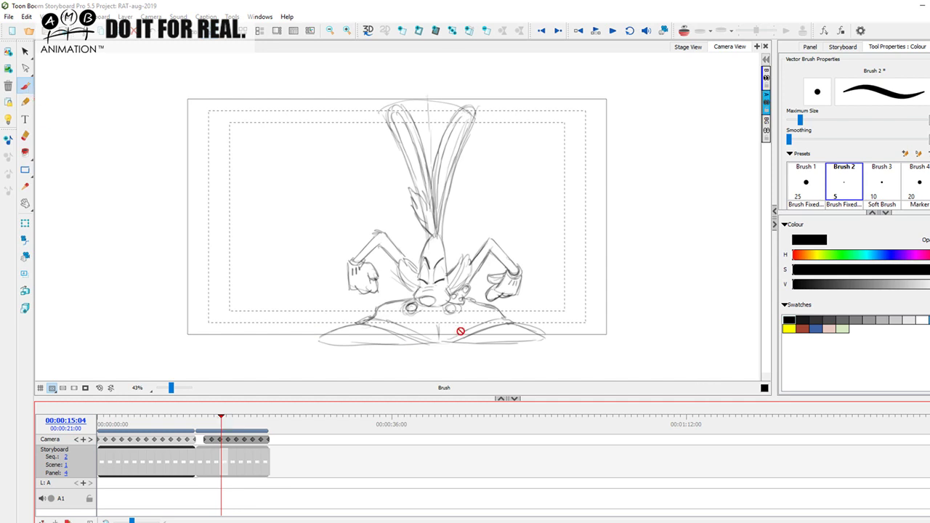
{"action": "left_click", "coordinate": [802, 328]}
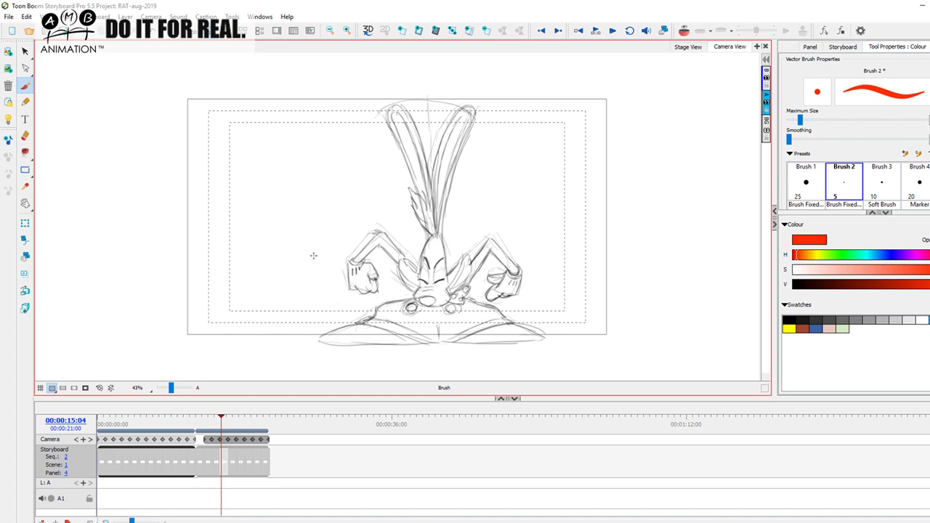
{"action": "mouse_move", "coordinate": [234, 170]}
{"action": "left_mouse_down"}
{"action": "mouse_move", "coordinate": [254, 229]}
{"action": "mouse_move", "coordinate": [292, 201]}
{"action": "mouse_move", "coordinate": [325, 226]}
{"action": "mouse_move", "coordinate": [363, 199]}
{"action": "mouse_move", "coordinate": [382, 150]}
{"action": "left_mouse_up"}
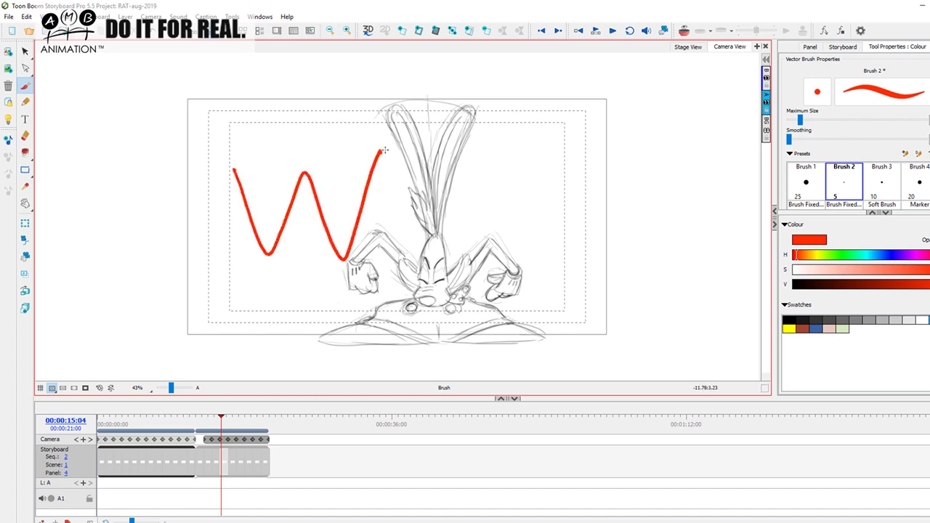
{"action": "key", "text": "ctrl+z"}
{"action": "mouse_move", "coordinate": [333, 291]}
{"action": "left_mouse_down"}
{"action": "mouse_move", "coordinate": [390, 227]}
{"action": "mouse_move", "coordinate": [426, 292]}
{"action": "mouse_move", "coordinate": [475, 248]}
{"action": "mouse_move", "coordinate": [510, 266]}
{"action": "mouse_move", "coordinate": [532, 305]}
{"action": "left_mouse_up"}
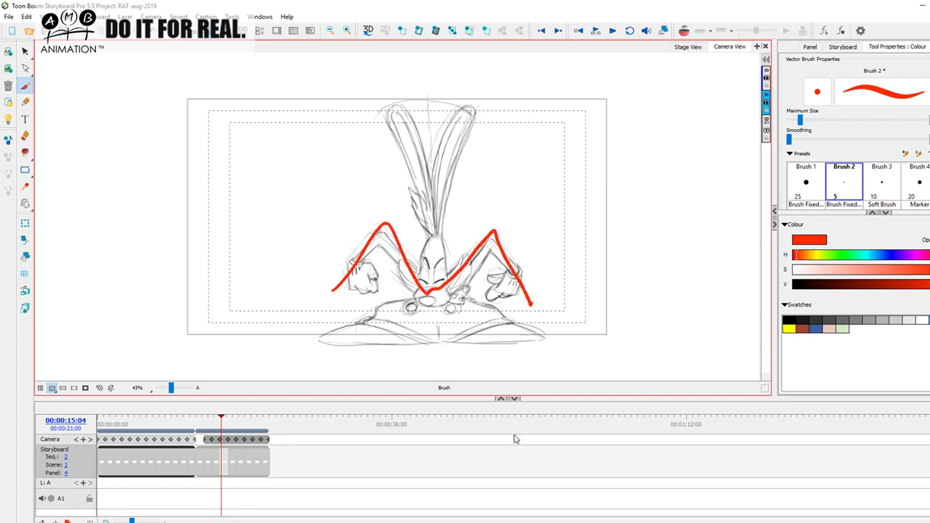
{"action": "key", "text": "ctrl+z"}
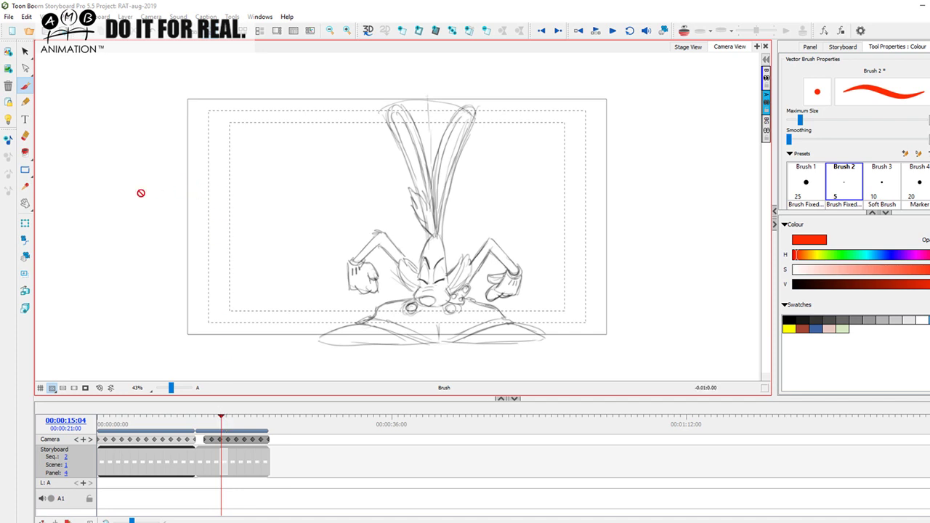
Sketch a red face with uneven eyes, a nose and an open mouth beside the rat on panel 4's vector layer
{"action": "left_click", "coordinate": [765, 108]}
{"action": "mouse_move", "coordinate": [140, 203]}
{"action": "left_mouse_down"}
{"action": "mouse_move", "coordinate": [190, 202]}
{"action": "mouse_move", "coordinate": [250, 157]}
{"action": "left_mouse_up"}
{"action": "mouse_move", "coordinate": [216, 193]}
{"action": "left_mouse_down"}
{"action": "mouse_move", "coordinate": [243, 169]}
{"action": "mouse_move", "coordinate": [245, 218]}
{"action": "mouse_move", "coordinate": [221, 225]}
{"action": "left_mouse_up"}
{"action": "left_click_drag", "start_coordinate": [253, 200], "coordinate": [241, 216]}
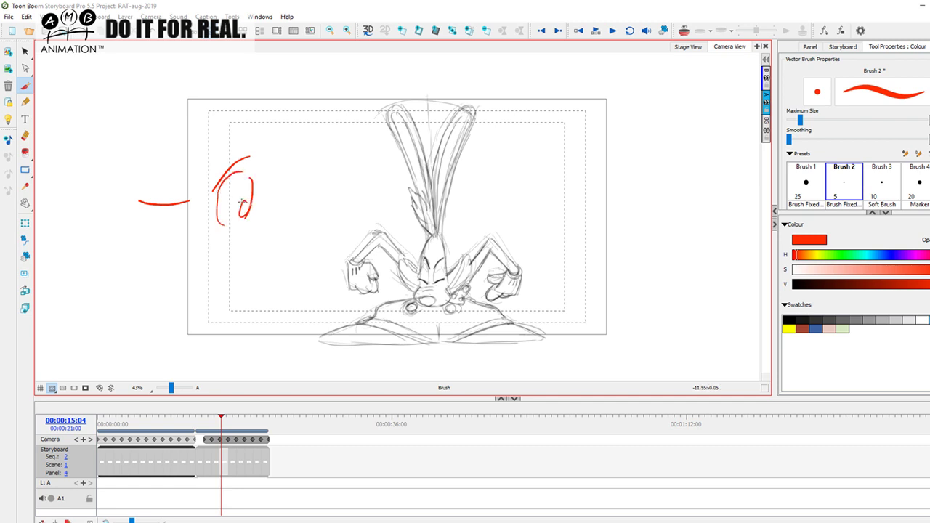
{"action": "mouse_move", "coordinate": [144, 207]}
{"action": "left_mouse_down"}
{"action": "mouse_move", "coordinate": [179, 222]}
{"action": "mouse_move", "coordinate": [178, 259]}
{"action": "mouse_move", "coordinate": [225, 260]}
{"action": "left_mouse_up"}
{"action": "left_click_drag", "start_coordinate": [156, 246], "coordinate": [172, 293]}
{"action": "mouse_move", "coordinate": [224, 267]}
{"action": "left_mouse_down"}
{"action": "mouse_move", "coordinate": [196, 305]}
{"action": "mouse_move", "coordinate": [184, 299]}
{"action": "left_mouse_up"}
{"action": "mouse_move", "coordinate": [215, 219]}
{"action": "left_mouse_down"}
{"action": "mouse_move", "coordinate": [226, 244]}
{"action": "mouse_move", "coordinate": [199, 244]}
{"action": "mouse_move", "coordinate": [203, 307]}
{"action": "left_mouse_up"}
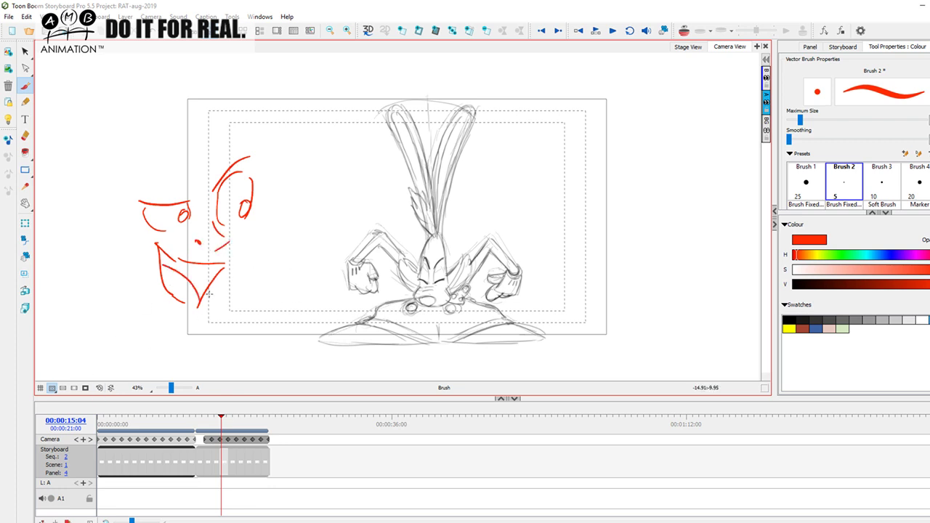
Sketch a red oval head with eyes, a mouth and a zigzag on the opposite side of the rat
{"action": "mouse_move", "coordinate": [646, 158]}
{"action": "left_mouse_down"}
{"action": "mouse_move", "coordinate": [670, 114]}
{"action": "mouse_move", "coordinate": [721, 176]}
{"action": "left_mouse_up"}
{"action": "left_click_drag", "start_coordinate": [650, 122], "coordinate": [659, 207]}
{"action": "left_click_drag", "start_coordinate": [717, 166], "coordinate": [699, 216]}
{"action": "mouse_move", "coordinate": [650, 139]}
{"action": "left_mouse_down"}
{"action": "mouse_move", "coordinate": [664, 174]}
{"action": "mouse_move", "coordinate": [701, 172]}
{"action": "left_mouse_up"}
{"action": "left_click_drag", "start_coordinate": [712, 171], "coordinate": [709, 198]}
{"action": "left_click_drag", "start_coordinate": [663, 177], "coordinate": [715, 196]}
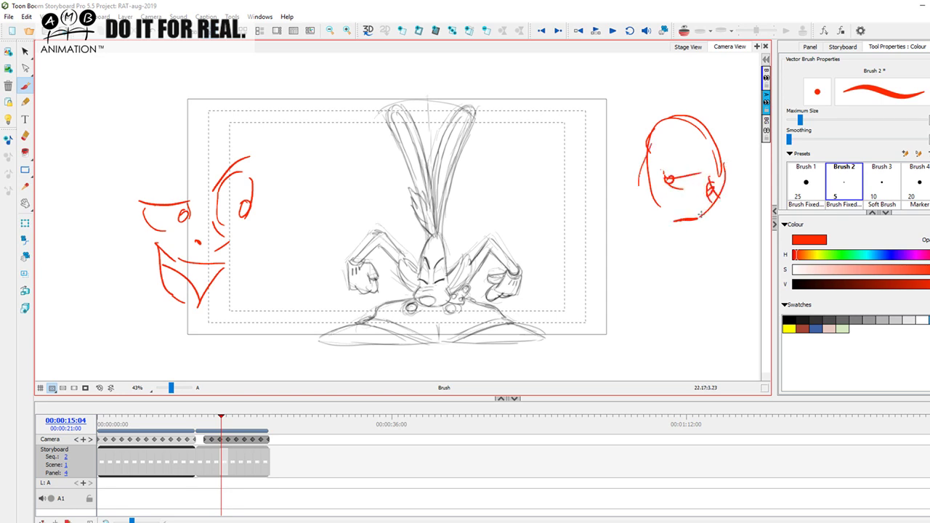
{"action": "mouse_move", "coordinate": [701, 135]}
{"action": "left_mouse_down"}
{"action": "mouse_move", "coordinate": [719, 151]}
{"action": "mouse_move", "coordinate": [702, 162]}
{"action": "left_mouse_up"}
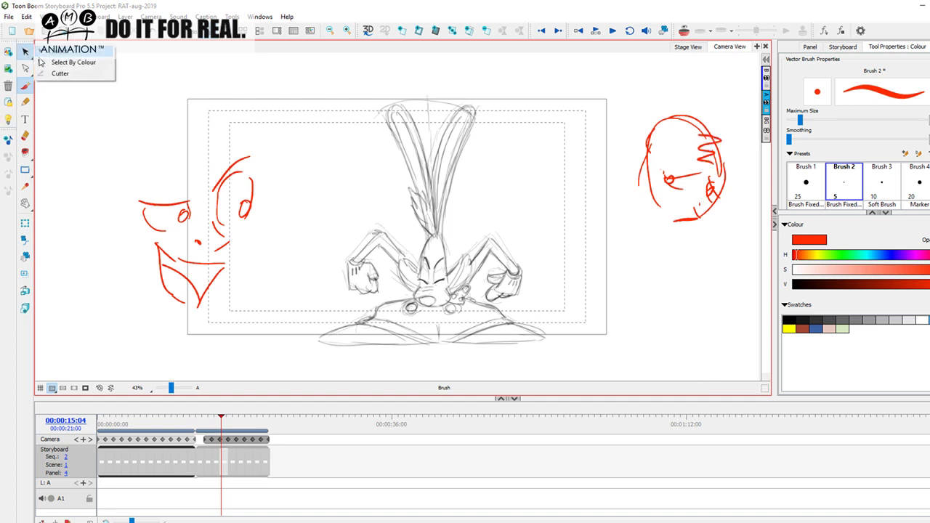
Delete all the red face sketches from panel 4's vector layer
{"action": "left_click", "coordinate": [25, 51]}
{"action": "key", "text": "ctrl+a"}
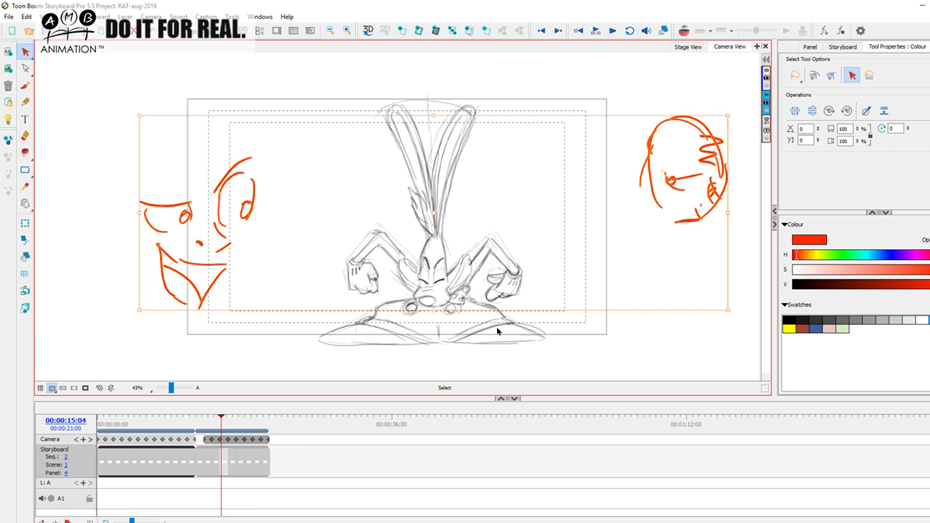
{"action": "key", "text": "Delete"}
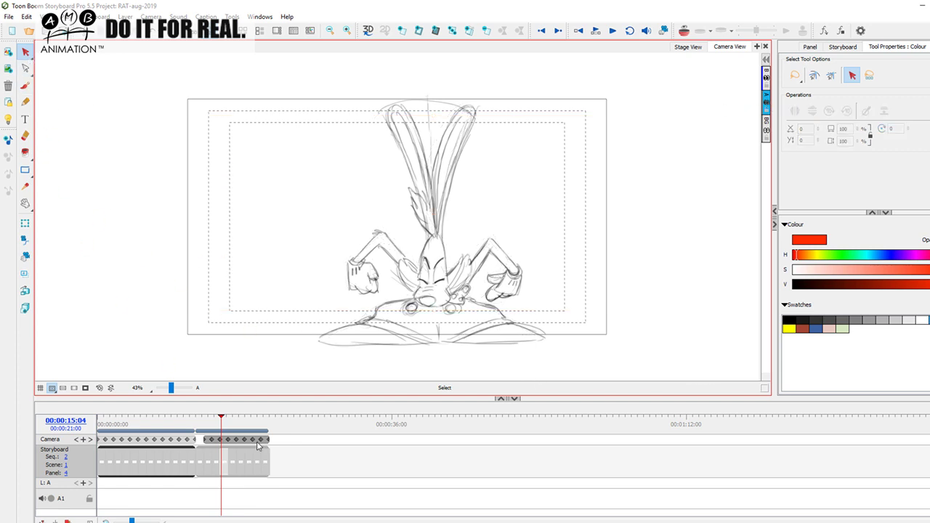
Draw a red W beside the rat on panel 4's bitmap layer with the Soft Lead brush
{"action": "left_click", "coordinate": [25, 85]}
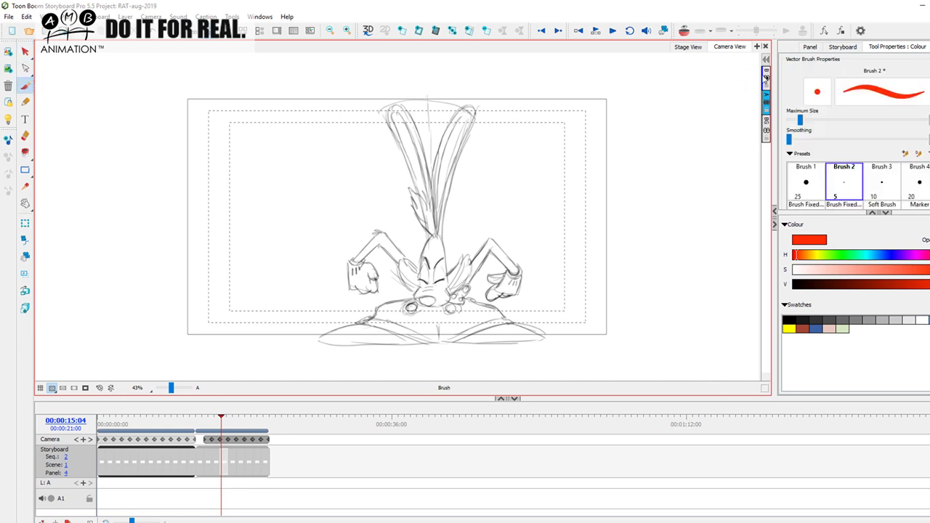
{"action": "left_click", "coordinate": [766, 77]}
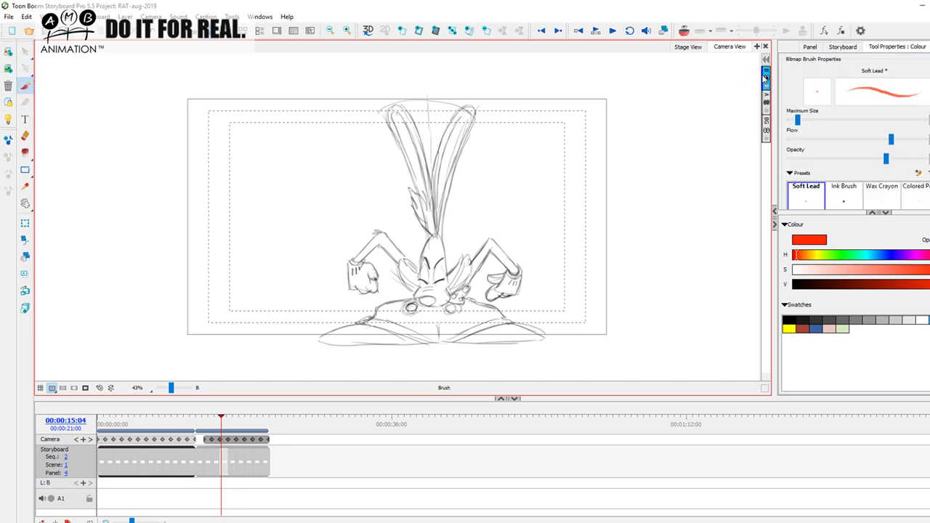
{"action": "mouse_move", "coordinate": [158, 170]}
{"action": "left_mouse_down"}
{"action": "mouse_move", "coordinate": [178, 226]}
{"action": "mouse_move", "coordinate": [248, 166]}
{"action": "left_mouse_up"}
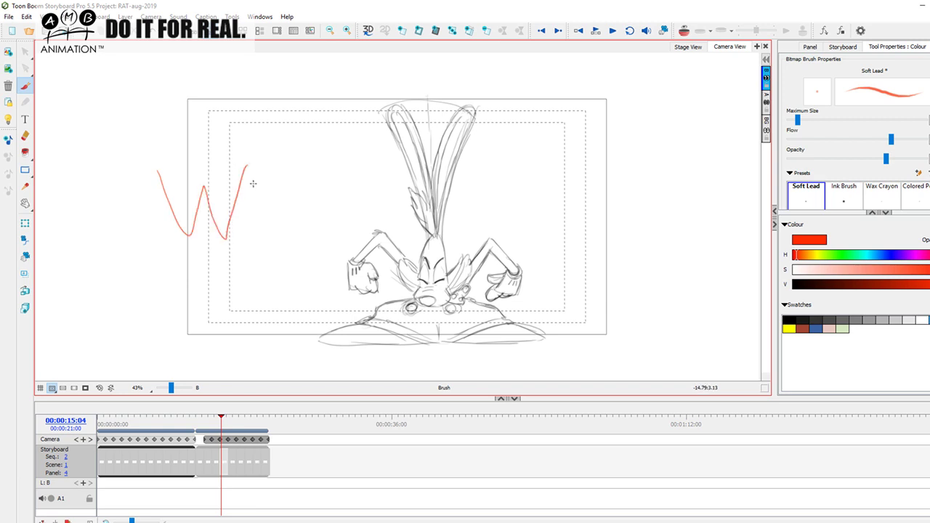
Undo the red W beside the rat on panel 4 and scrub the timeline across sequence 2's panels
{"action": "key", "text": "ctrl+z"}
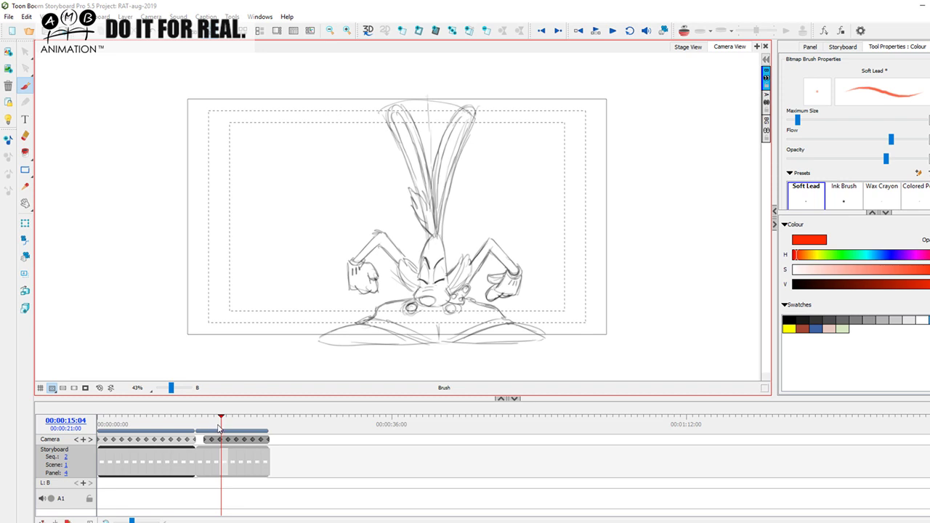
{"action": "mouse_move", "coordinate": [221, 424]}
{"action": "left_mouse_down"}
{"action": "mouse_move", "coordinate": [201, 421]}
{"action": "mouse_move", "coordinate": [266, 421]}
{"action": "mouse_move", "coordinate": [211, 422]}
{"action": "mouse_move", "coordinate": [264, 427]}
{"action": "mouse_move", "coordinate": [215, 431]}
{"action": "mouse_move", "coordinate": [272, 427]}
{"action": "mouse_move", "coordinate": [207, 427]}
{"action": "mouse_move", "coordinate": [258, 426]}
{"action": "left_mouse_up"}
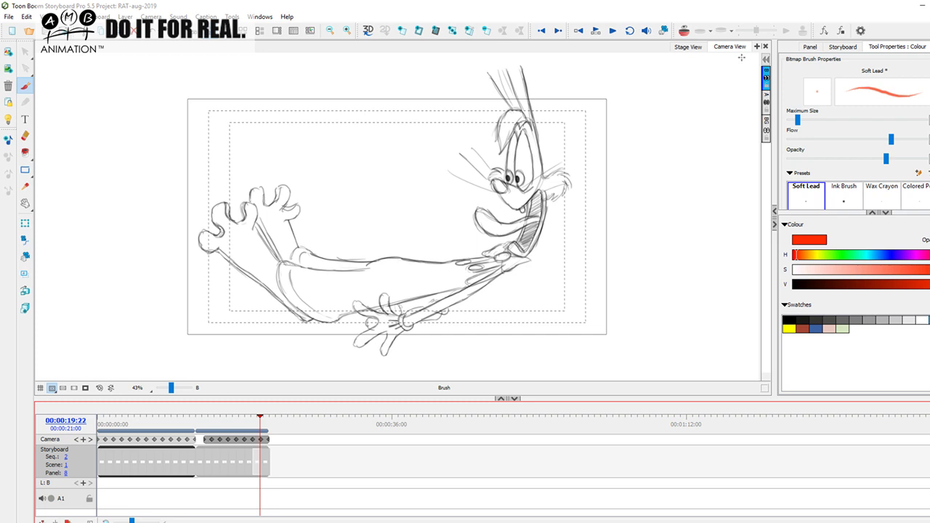
{"action": "left_click", "coordinate": [206, 430]}
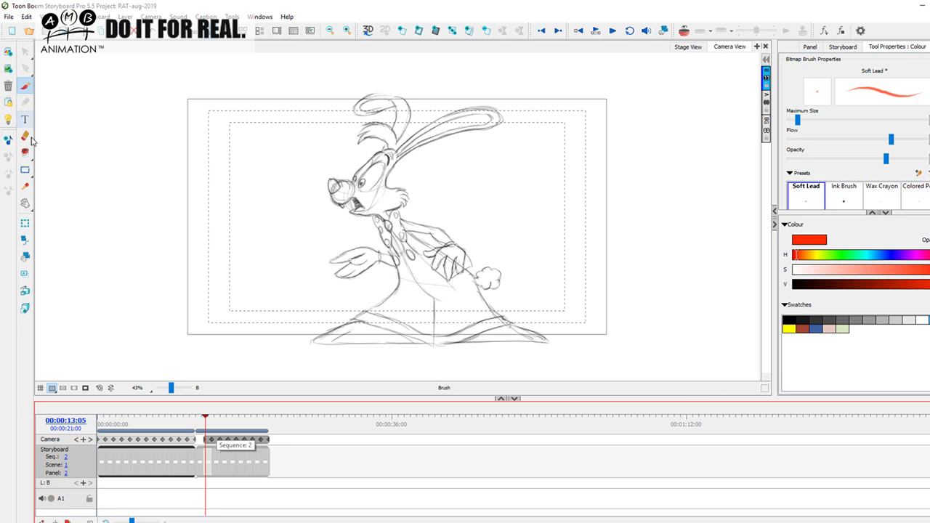
{"action": "mouse_move", "coordinate": [210, 422]}
{"action": "left_mouse_down"}
{"action": "mouse_move", "coordinate": [271, 417]}
{"action": "mouse_move", "coordinate": [206, 424]}
{"action": "left_mouse_up"}
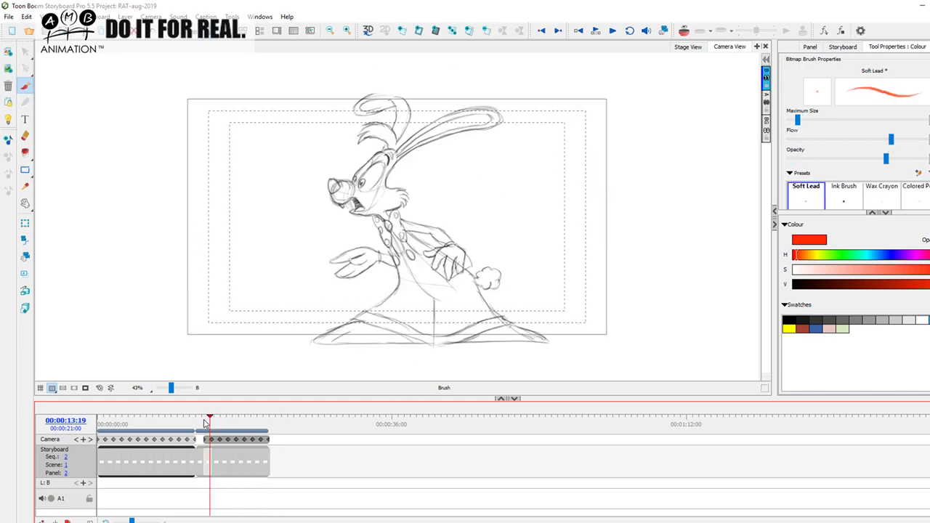
Switch to the workspace with Stage View and panel thumbnails, and view the rat sequence's panels 4, 6, 7 and 8
{"action": "left_click", "coordinate": [191, 32]}
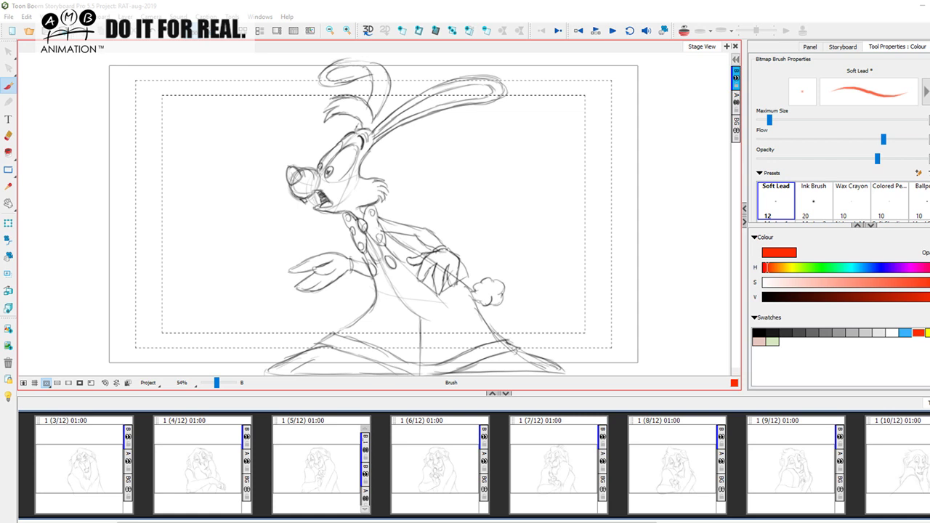
{"action": "left_click", "coordinate": [653, 520]}
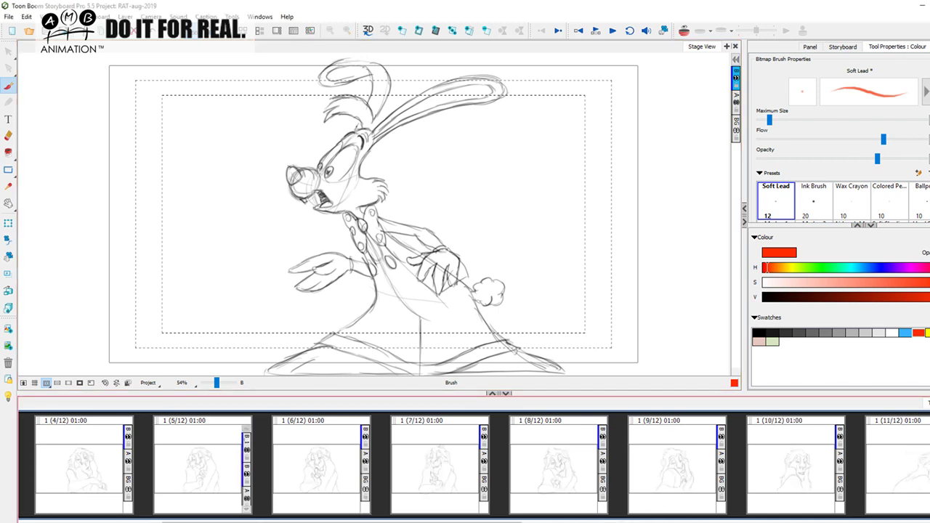
{"action": "left_click_drag", "start_coordinate": [508, 521], "coordinate": [733, 521]}
{"action": "scroll", "coordinate": [409, 486], "scroll_direction": "down", "scroll_amount": 4}
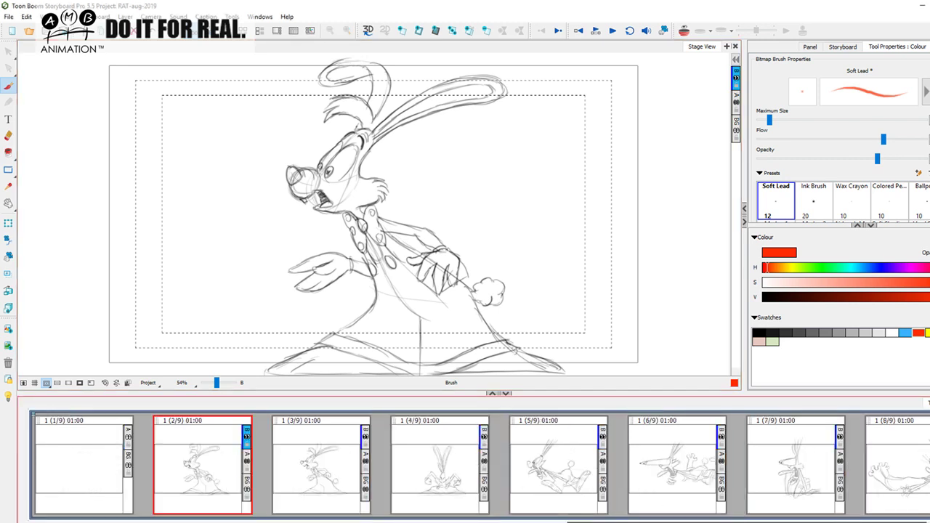
{"action": "left_click", "coordinate": [409, 485]}
{"action": "left_click", "coordinate": [703, 462]}
{"action": "left_click", "coordinate": [782, 465]}
{"action": "left_click", "coordinate": [912, 467]}
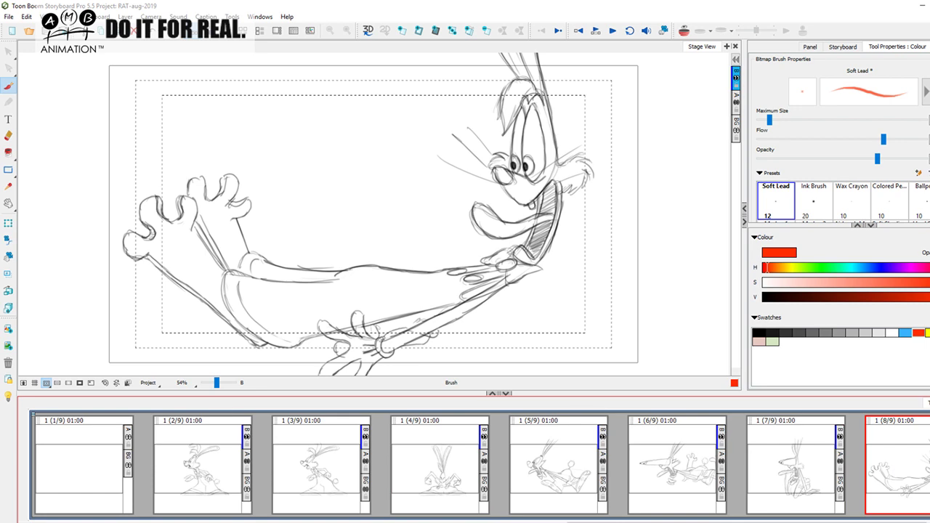
{"action": "left_click_drag", "start_coordinate": [654, 521], "coordinate": [608, 521]}
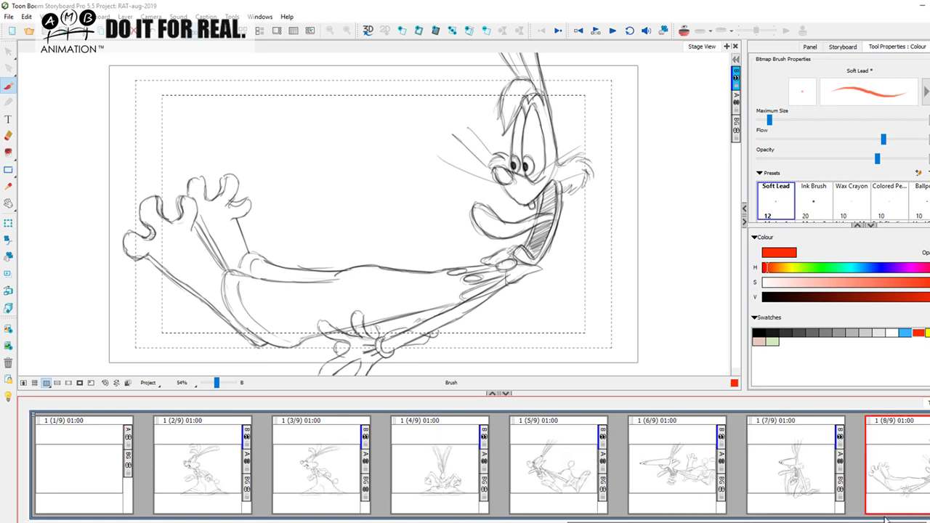
Flip through the rat sequence from panel 2 to panel 9 to examine the flow of poses
{"action": "left_click", "coordinate": [224, 472]}
{"action": "left_click", "coordinate": [332, 461]}
{"action": "left_click", "coordinate": [463, 467]}
{"action": "left_click", "coordinate": [574, 469]}
{"action": "left_click", "coordinate": [691, 471]}
{"action": "left_click", "coordinate": [799, 467]}
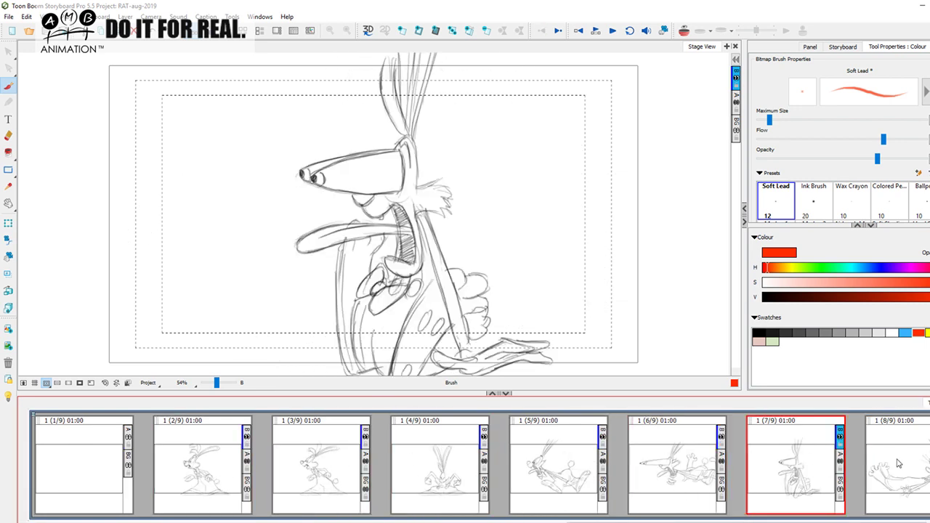
{"action": "left_click", "coordinate": [918, 471]}
{"action": "left_click", "coordinate": [904, 487]}
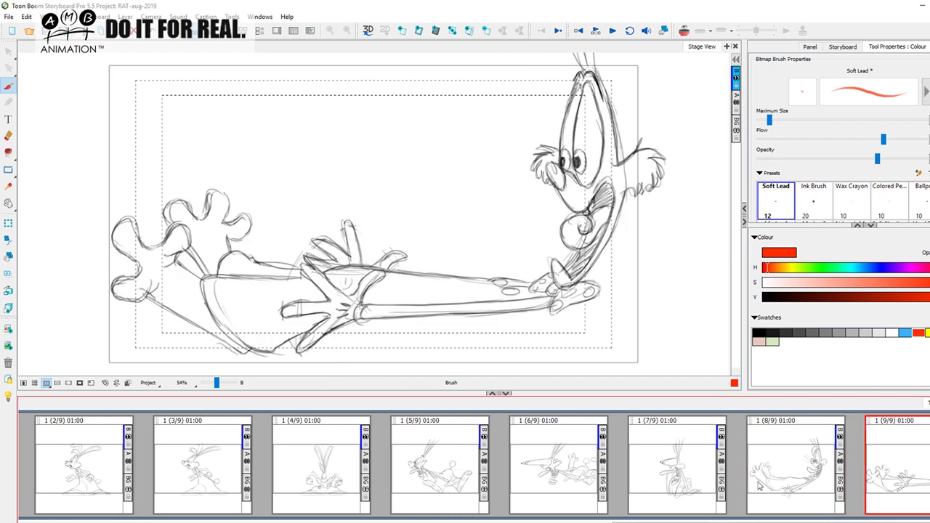
Flip repeatedly through panels 5 to 9 to examine how the stretched poses follow each other
{"action": "left_click", "coordinate": [581, 485]}
{"action": "left_click", "coordinate": [475, 469]}
{"action": "left_click", "coordinate": [689, 462]}
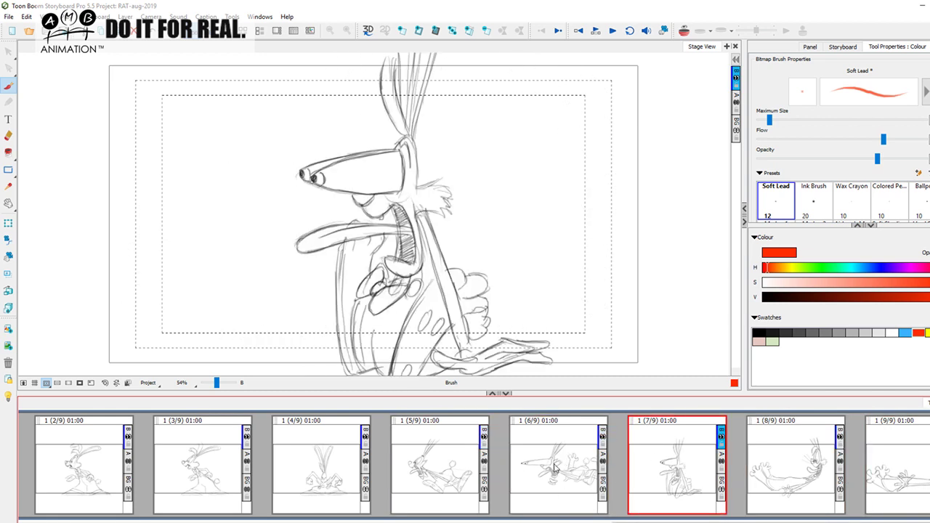
{"action": "left_click", "coordinate": [463, 474]}
{"action": "left_click", "coordinate": [558, 468]}
{"action": "left_click", "coordinate": [680, 465]}
{"action": "left_click", "coordinate": [794, 472]}
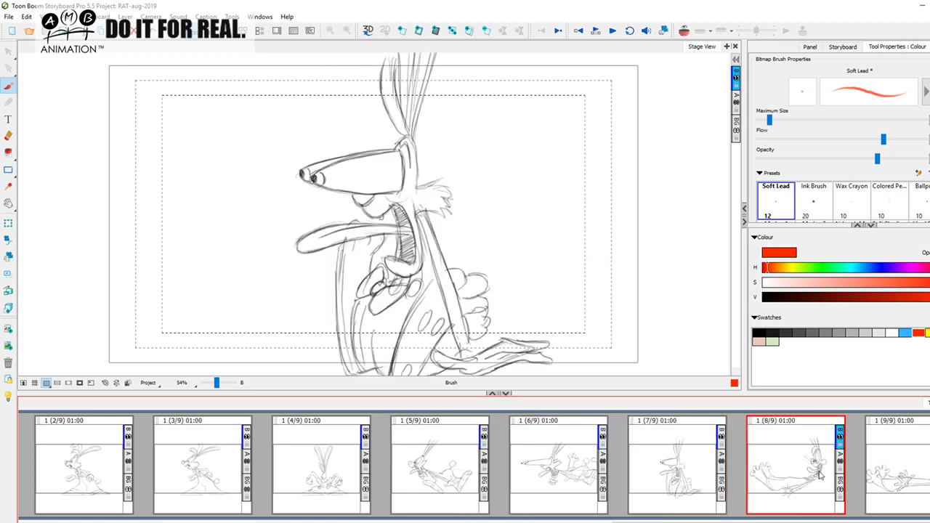
{"action": "left_click", "coordinate": [890, 465]}
{"action": "left_click", "coordinate": [468, 478]}
{"action": "left_click", "coordinate": [568, 471]}
{"action": "left_click", "coordinate": [681, 468]}
{"action": "left_click", "coordinate": [793, 462]}
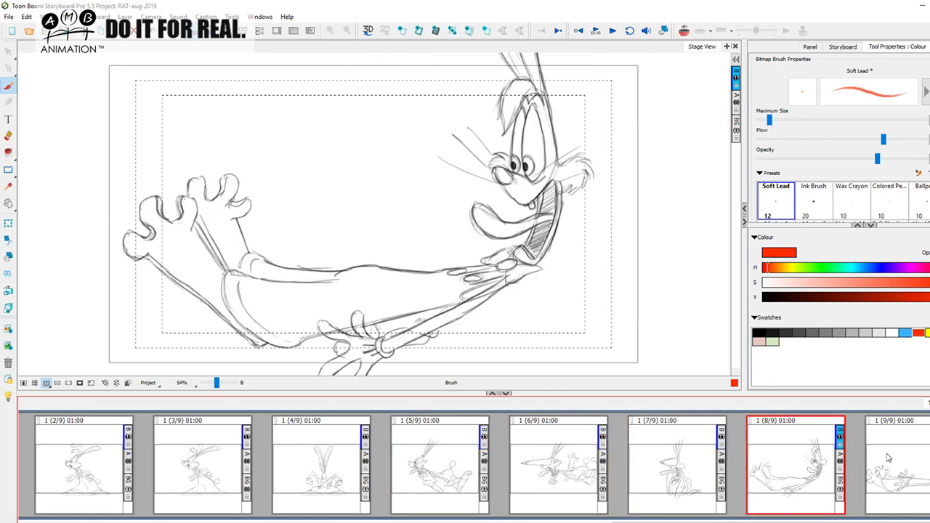
{"action": "left_click", "coordinate": [889, 457]}
Return to the sequence's beginning and compare panels 2 to 5, ending on panels 7 and 8
{"action": "scroll", "coordinate": [799, 465], "scroll_direction": "up", "scroll_amount": 1}
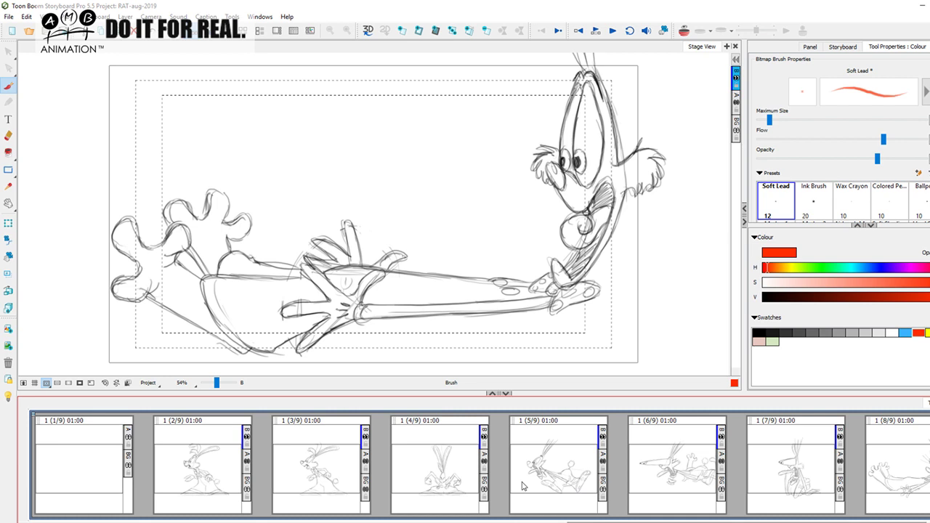
{"action": "left_click", "coordinate": [216, 477]}
{"action": "left_click", "coordinate": [339, 465]}
{"action": "left_click", "coordinate": [424, 463]}
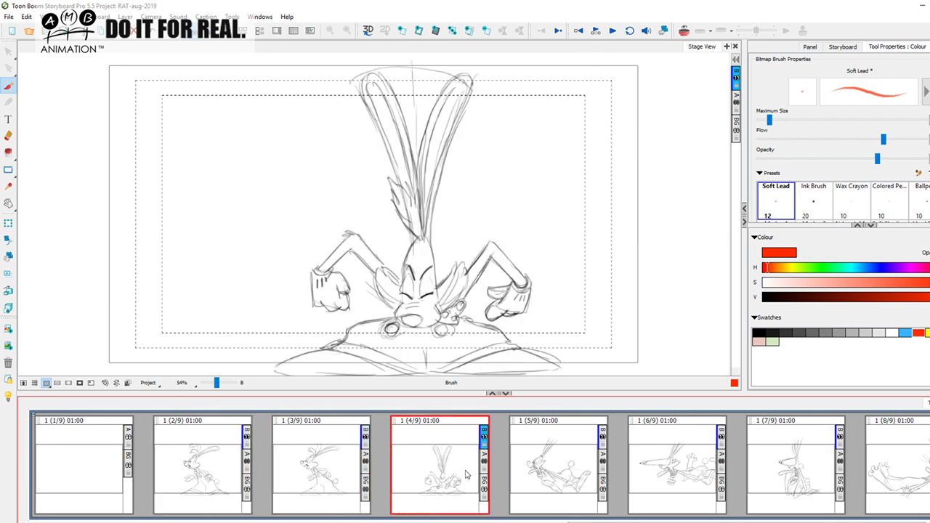
{"action": "left_click", "coordinate": [571, 473]}
{"action": "left_click", "coordinate": [367, 458]}
{"action": "left_click", "coordinate": [443, 458]}
{"action": "left_click", "coordinate": [531, 454]}
{"action": "left_click", "coordinate": [228, 476]}
{"action": "left_click", "coordinate": [328, 488]}
{"action": "left_click", "coordinate": [558, 458]}
{"action": "left_click", "coordinate": [807, 458]}
{"action": "left_click", "coordinate": [901, 456]}
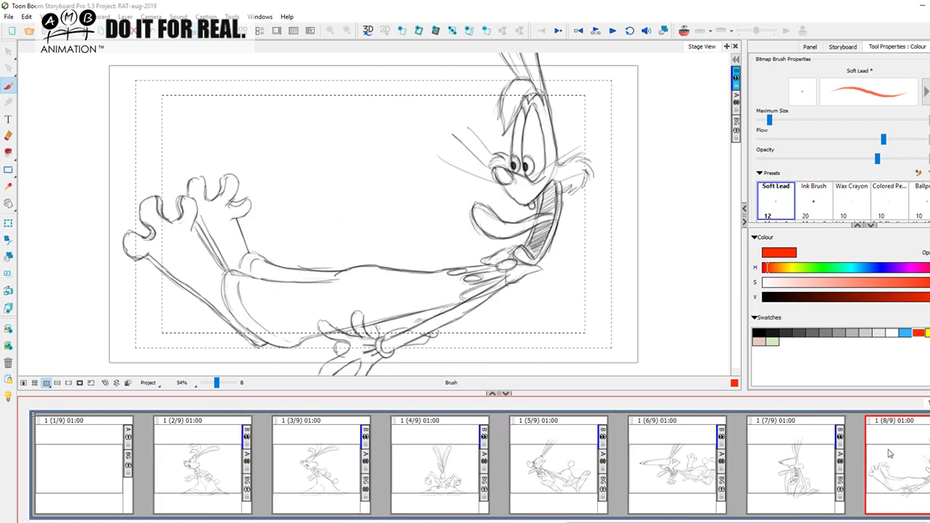
Flip back and forth between panels 3, 4 and 5 to examine the transitions into and out of the squash pose
{"action": "left_click", "coordinate": [324, 464]}
{"action": "left_click", "coordinate": [445, 459]}
{"action": "left_click", "coordinate": [585, 458]}
{"action": "left_click", "coordinate": [355, 470]}
{"action": "left_click", "coordinate": [444, 460]}
{"action": "left_click", "coordinate": [562, 461]}
{"action": "left_click", "coordinate": [332, 479]}
{"action": "left_click", "coordinate": [451, 465]}
{"action": "left_click", "coordinate": [583, 472]}
{"action": "left_click", "coordinate": [346, 478]}
{"action": "left_click", "coordinate": [439, 470]}
{"action": "left_click", "coordinate": [513, 470]}
{"action": "left_click", "coordinate": [344, 477]}
{"action": "left_click", "coordinate": [416, 476]}
{"action": "left_click", "coordinate": [542, 463]}
{"action": "left_click", "coordinate": [445, 469]}
{"action": "left_click", "coordinate": [309, 483]}
{"action": "left_click", "coordinate": [407, 472]}
{"action": "left_click", "coordinate": [353, 472]}
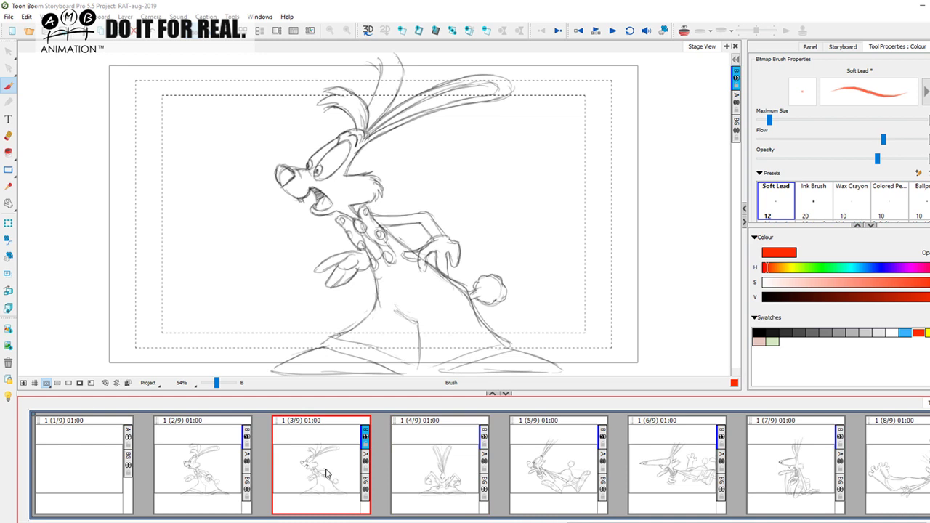
Insert a blank panel before the front-facing squash pose and another blank panel after it
{"action": "left_click", "coordinate": [403, 31]}
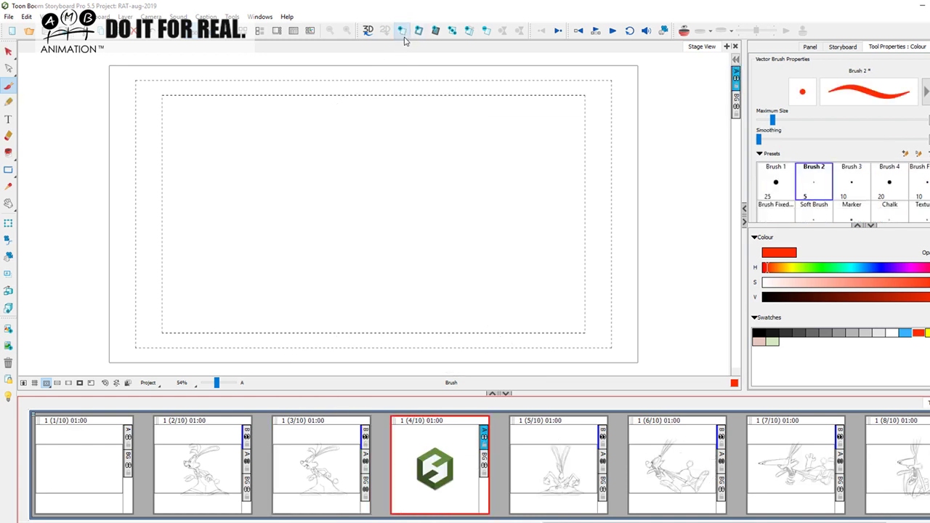
{"action": "left_click", "coordinate": [585, 474]}
{"action": "left_click", "coordinate": [417, 31]}
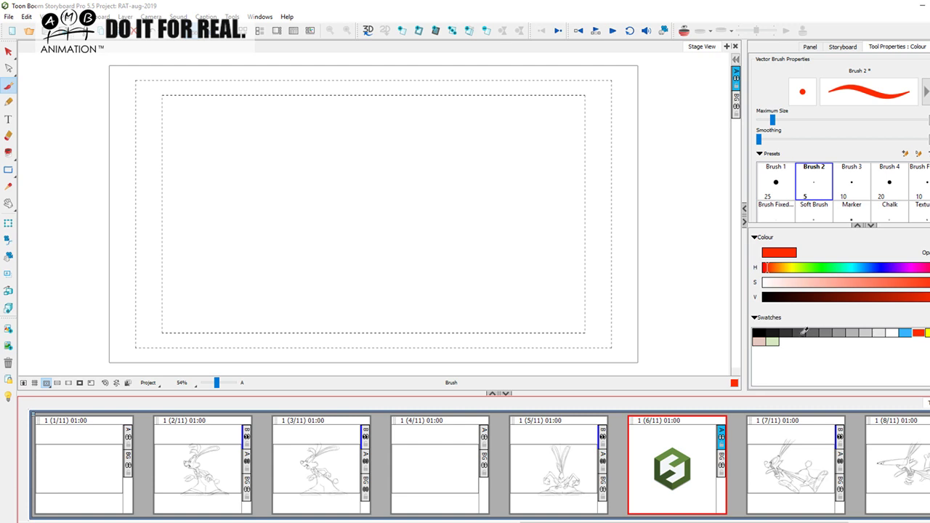
Set the brush colour to black, reduce Brush 2's maximum size and turn on onion skin
{"action": "left_click", "coordinate": [758, 333]}
{"action": "left_click_drag", "start_coordinate": [772, 120], "coordinate": [766, 118]}
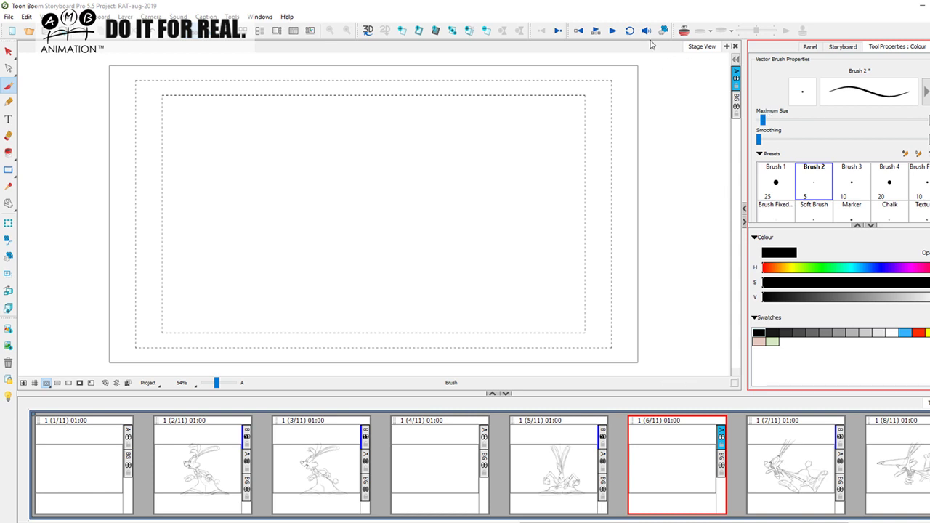
{"action": "left_click", "coordinate": [687, 32]}
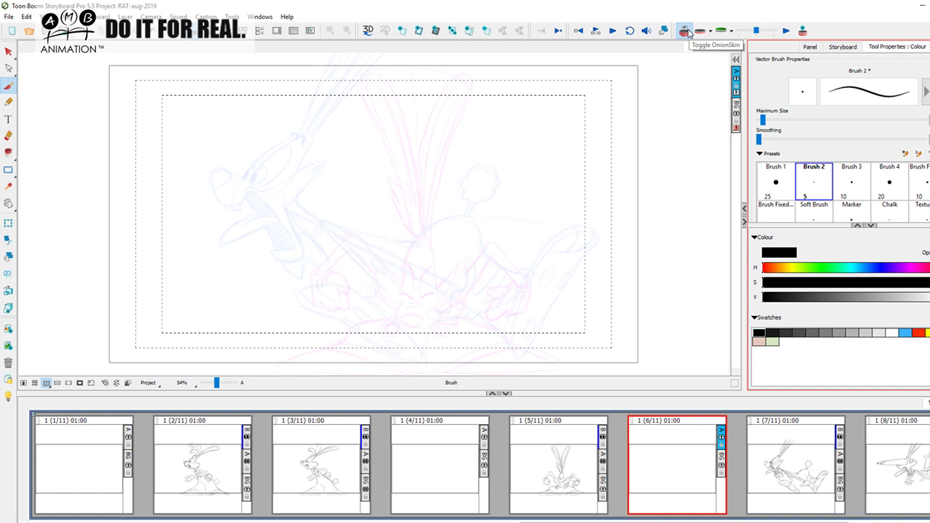
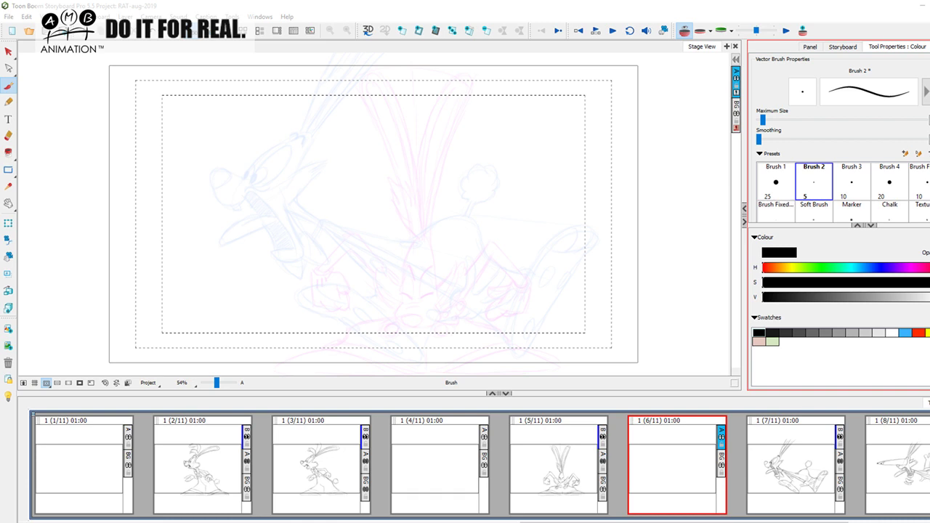
Sketch a curved line of action crossed by tilted ovals and slanted strokes on blank panel 4
{"action": "left_click", "coordinate": [569, 482]}
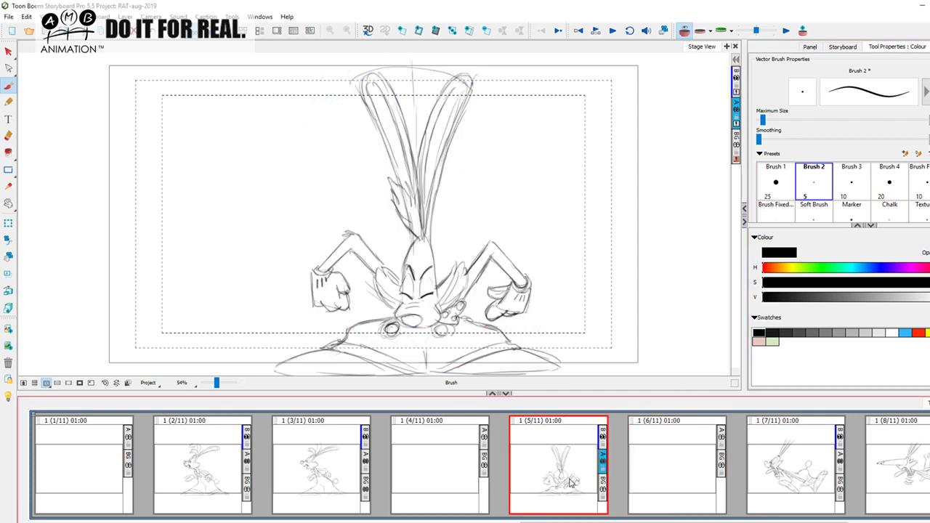
{"action": "left_click", "coordinate": [437, 465]}
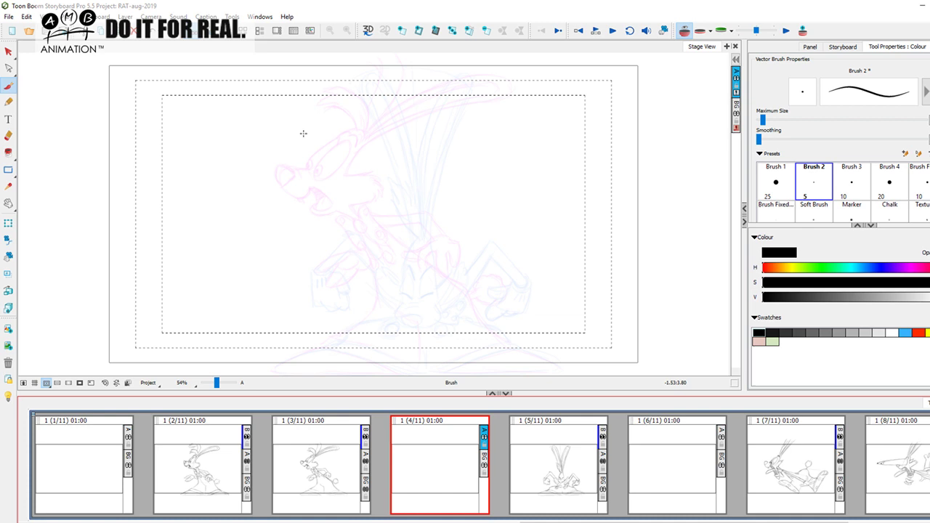
{"action": "mouse_move", "coordinate": [318, 150]}
{"action": "left_mouse_down"}
{"action": "mouse_move", "coordinate": [354, 234]}
{"action": "mouse_move", "coordinate": [445, 292]}
{"action": "left_mouse_up"}
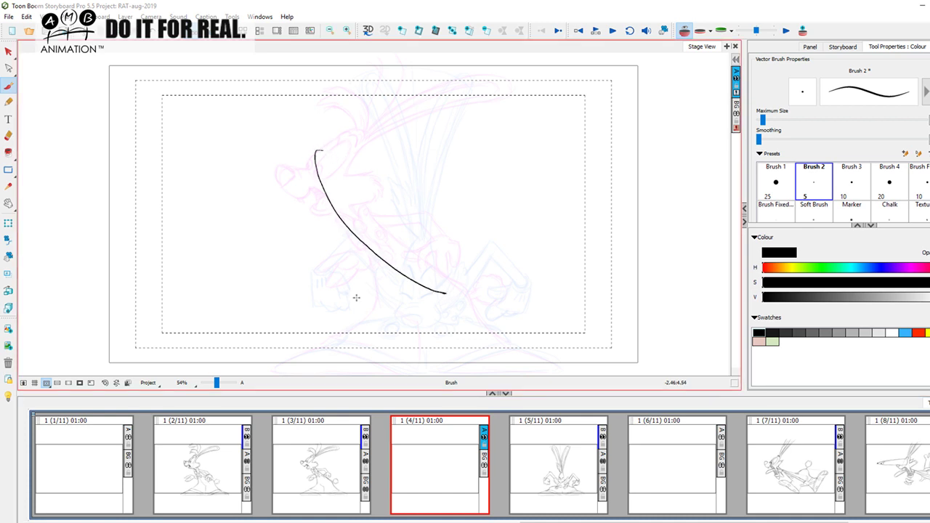
{"action": "left_click_drag", "start_coordinate": [326, 150], "coordinate": [293, 186]}
{"action": "mouse_move", "coordinate": [400, 228]}
{"action": "left_mouse_down"}
{"action": "mouse_move", "coordinate": [359, 282]}
{"action": "mouse_move", "coordinate": [398, 229]}
{"action": "mouse_move", "coordinate": [416, 325]}
{"action": "mouse_move", "coordinate": [429, 256]}
{"action": "left_mouse_up"}
{"action": "mouse_move", "coordinate": [312, 142]}
{"action": "left_mouse_down"}
{"action": "mouse_move", "coordinate": [297, 156]}
{"action": "mouse_move", "coordinate": [320, 134]}
{"action": "left_mouse_up"}
{"action": "mouse_move", "coordinate": [392, 231]}
{"action": "left_mouse_down"}
{"action": "mouse_move", "coordinate": [352, 259]}
{"action": "mouse_move", "coordinate": [396, 262]}
{"action": "left_mouse_up"}
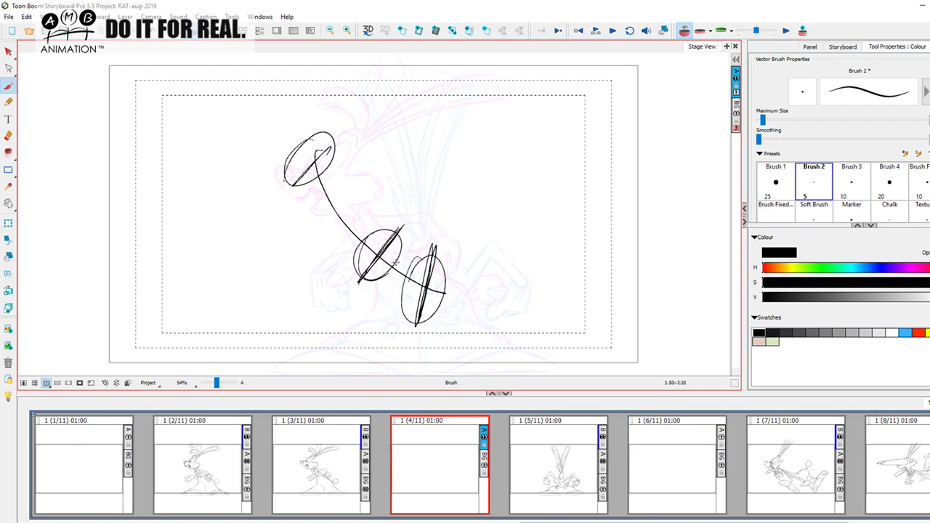
{"action": "mouse_move", "coordinate": [366, 182]}
{"action": "left_mouse_down"}
{"action": "mouse_move", "coordinate": [302, 246]}
{"action": "mouse_move", "coordinate": [368, 182]}
{"action": "mouse_move", "coordinate": [303, 211]}
{"action": "left_mouse_up"}
{"action": "left_click_drag", "start_coordinate": [317, 141], "coordinate": [371, 148]}
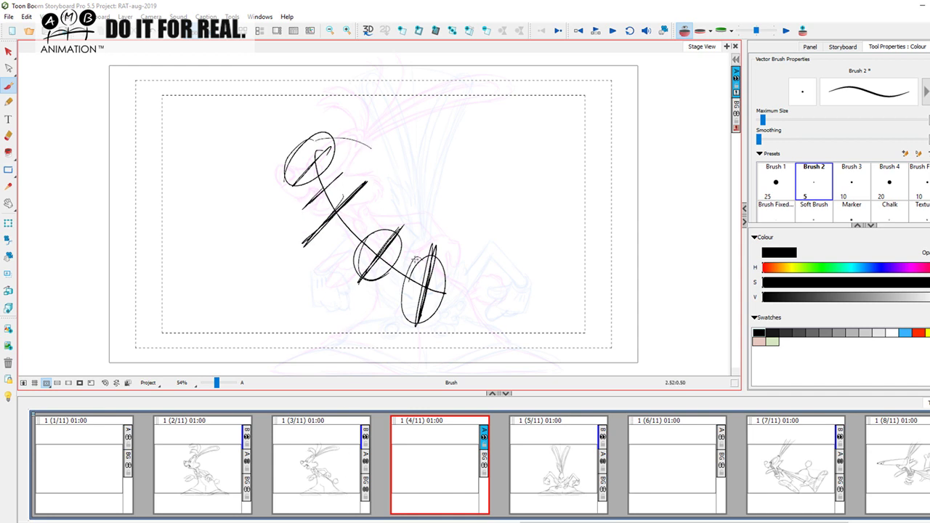
Delete the line-of-action sketch from panel 4
{"action": "left_click", "coordinate": [8, 50]}
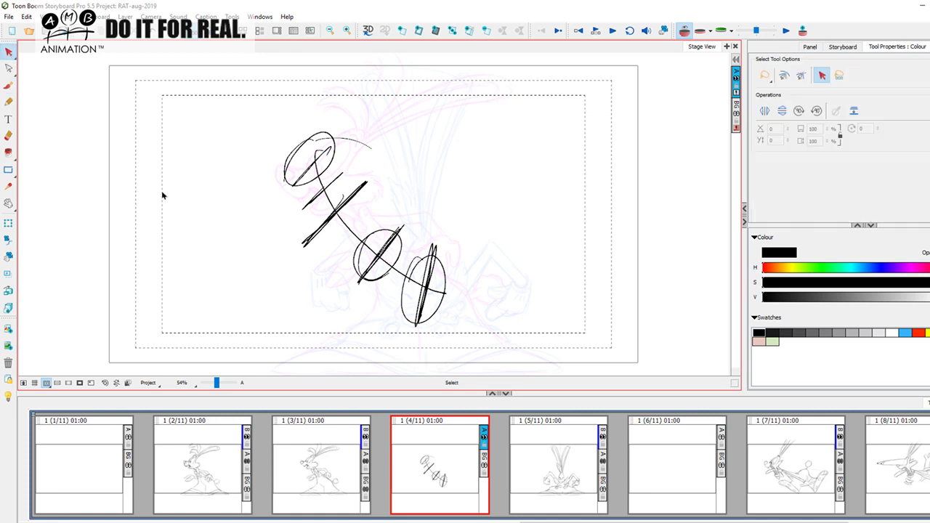
{"action": "left_click", "coordinate": [389, 256]}
{"action": "key", "text": "Delete"}
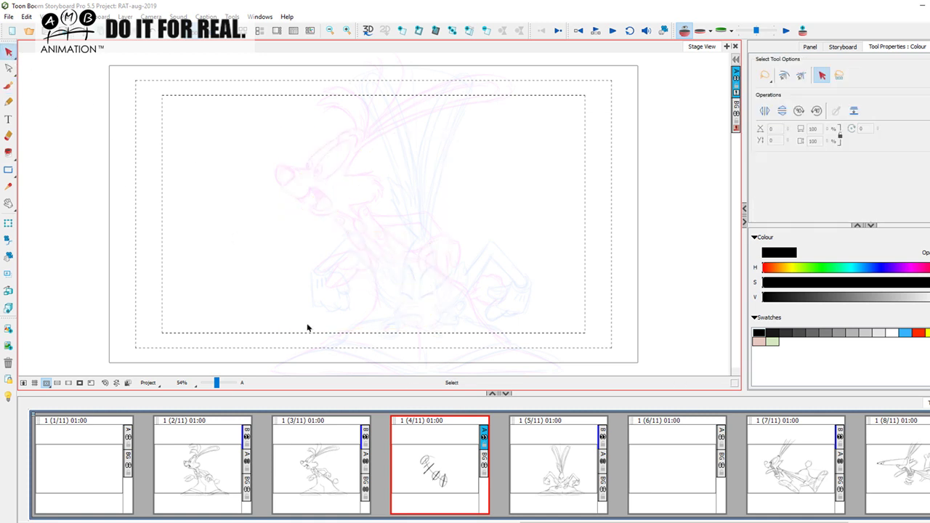
Sketch a rough tilted oval with the Brush tool on panel 4, between the two onion-skinned rat poses
{"action": "key", "text": "alt+b"}
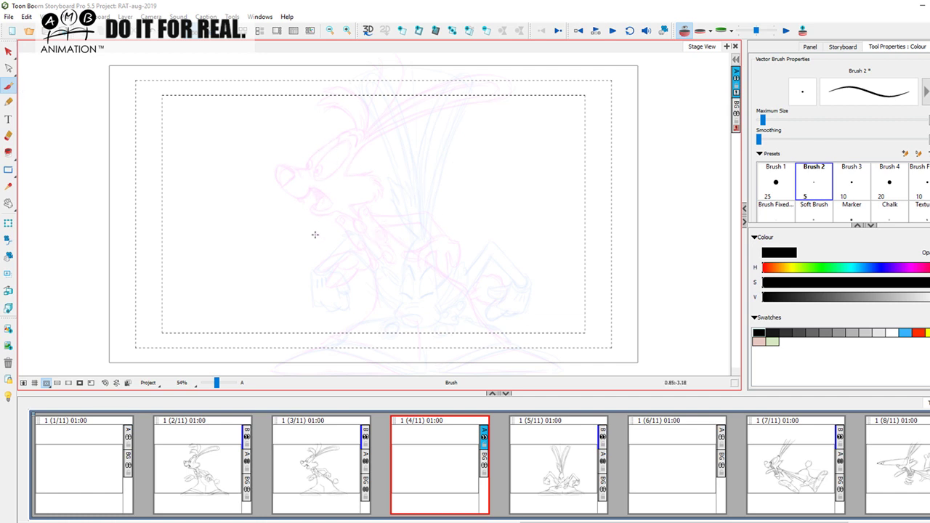
{"action": "left_click_drag", "start_coordinate": [367, 242], "coordinate": [406, 217]}
{"action": "left_click", "coordinate": [520, 466]}
{"action": "left_click", "coordinate": [440, 469]}
{"action": "key", "text": "g"}
{"action": "key", "text": "f"}
{"action": "mouse_move", "coordinate": [361, 247]}
{"action": "left_mouse_down"}
{"action": "mouse_move", "coordinate": [403, 225]}
{"action": "mouse_move", "coordinate": [398, 281]}
{"action": "left_mouse_up"}
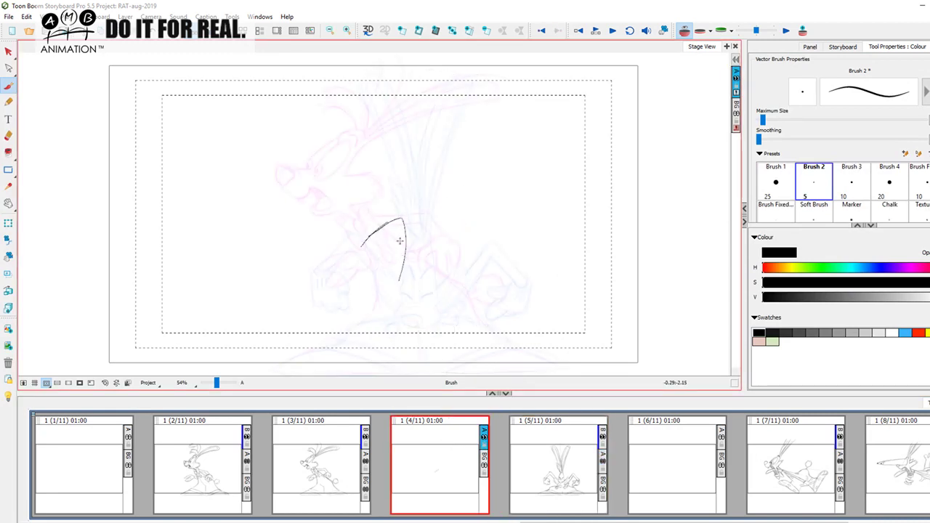
{"action": "mouse_move", "coordinate": [384, 209]}
{"action": "left_mouse_down"}
{"action": "mouse_move", "coordinate": [357, 231]}
{"action": "mouse_move", "coordinate": [406, 254]}
{"action": "left_mouse_up"}
{"action": "left_click_drag", "start_coordinate": [360, 230], "coordinate": [343, 280]}
{"action": "left_click_drag", "start_coordinate": [354, 251], "coordinate": [393, 271]}
Extend the panel 4 in-between sketch sideways from the oval with bent lines ending in a rounded shape
{"action": "key", "text": "o"}
{"action": "key", "text": "i"}
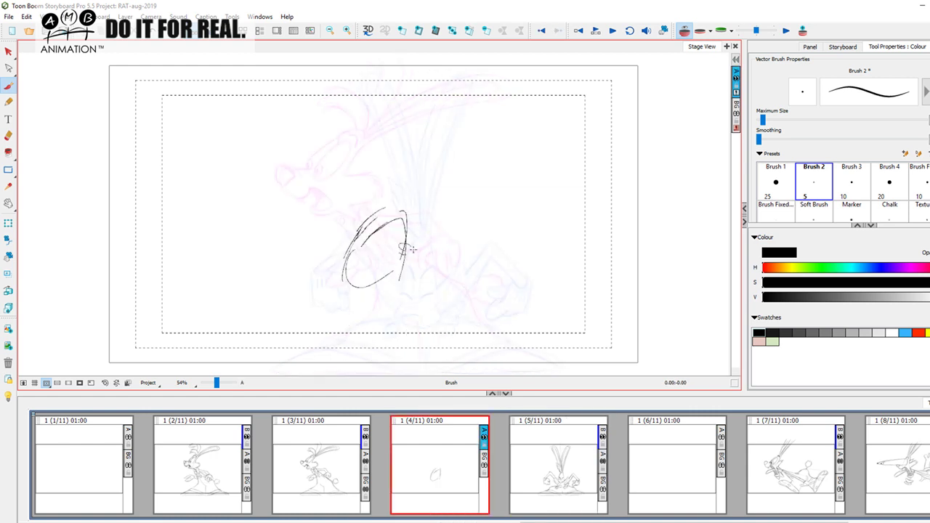
{"action": "key", "text": "o"}
{"action": "key", "text": "i"}
{"action": "mouse_move", "coordinate": [408, 249]}
{"action": "left_mouse_down"}
{"action": "mouse_move", "coordinate": [470, 241]}
{"action": "mouse_move", "coordinate": [534, 263]}
{"action": "mouse_move", "coordinate": [519, 292]}
{"action": "mouse_move", "coordinate": [500, 284]}
{"action": "mouse_move", "coordinate": [512, 300]}
{"action": "left_mouse_up"}
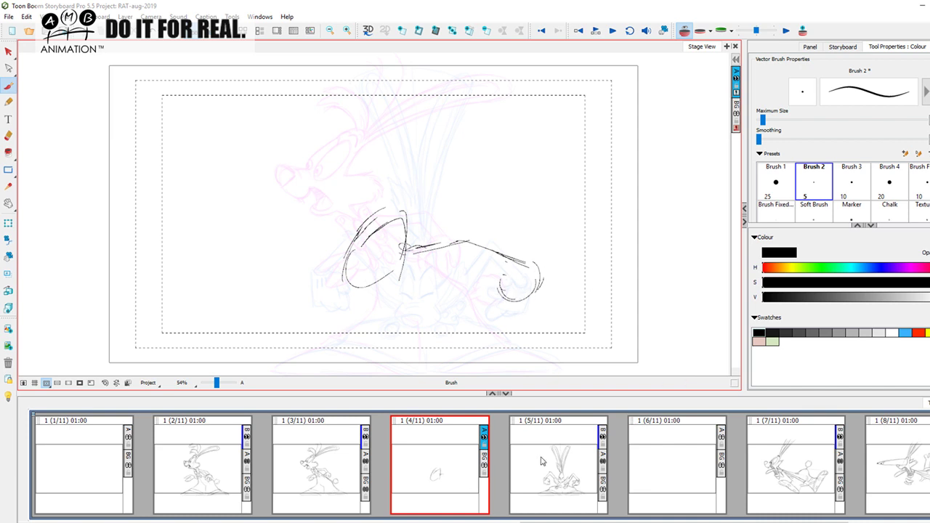
Compare the panel 4 in-between sketch with its neighbouring panels, ending on panel 3
{"action": "key", "text": "o"}
{"action": "key", "text": "i"}
{"action": "key", "text": "i"}
{"action": "key", "text": "o"}
{"action": "key", "text": "o"}
{"action": "key", "text": "i"}
{"action": "key", "text": "i"}
{"action": "key", "text": "o"}
{"action": "key", "text": "o"}
{"action": "key", "text": "i"}
{"action": "key", "text": "o"}
{"action": "left_click", "coordinate": [323, 459]}
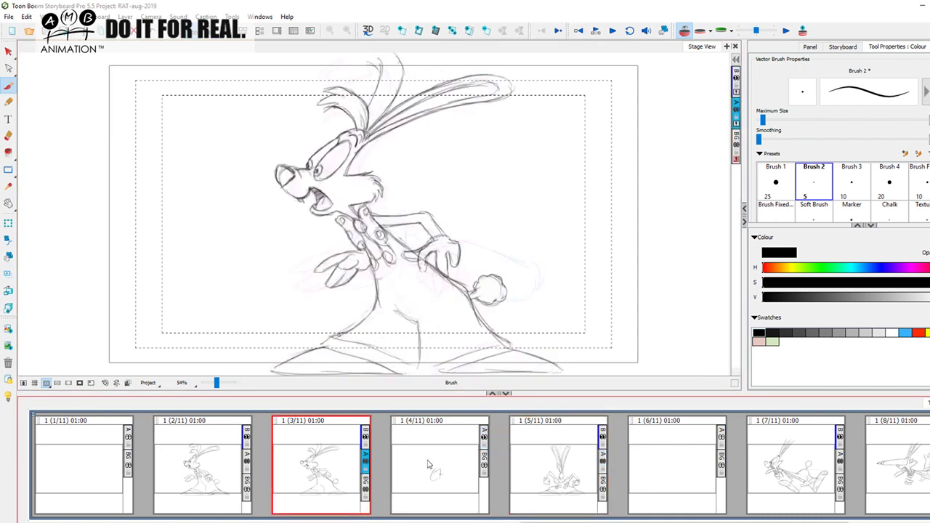
Try curved body strokes sloping down from the line beside the oval on panel 4, and undo the curved strokes
{"action": "left_click", "coordinate": [472, 429]}
{"action": "mouse_move", "coordinate": [407, 247]}
{"action": "left_mouse_down"}
{"action": "mouse_move", "coordinate": [476, 238]}
{"action": "mouse_move", "coordinate": [509, 263]}
{"action": "left_mouse_up"}
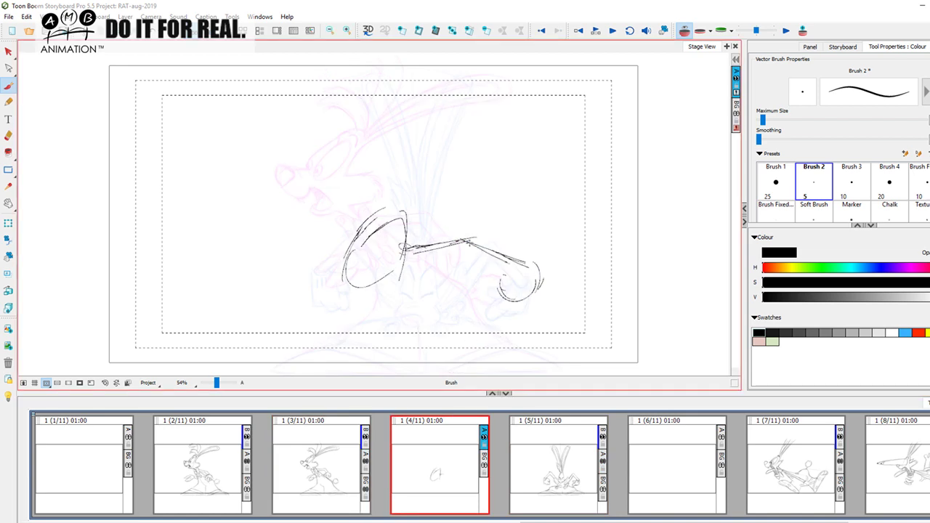
{"action": "left_click_drag", "start_coordinate": [433, 245], "coordinate": [527, 306]}
{"action": "left_click_drag", "start_coordinate": [433, 246], "coordinate": [523, 301]}
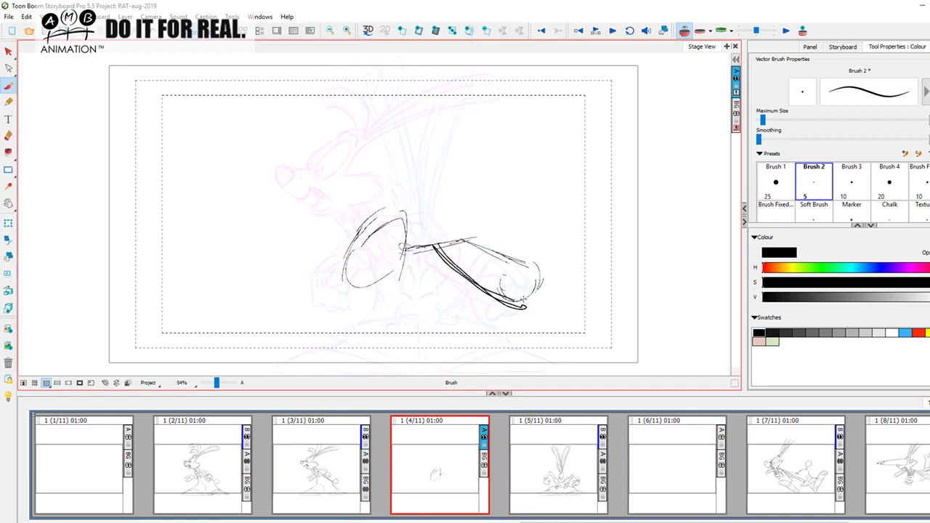
{"action": "key", "text": "ctrl+z"}
{"action": "key", "text": "ctrl+z"}
Try circles along the bent arm, plus a smooth arc following it, on panel 4
{"action": "left_click_drag", "start_coordinate": [429, 243], "coordinate": [420, 264]}
{"action": "left_click_drag", "start_coordinate": [494, 318], "coordinate": [510, 321]}
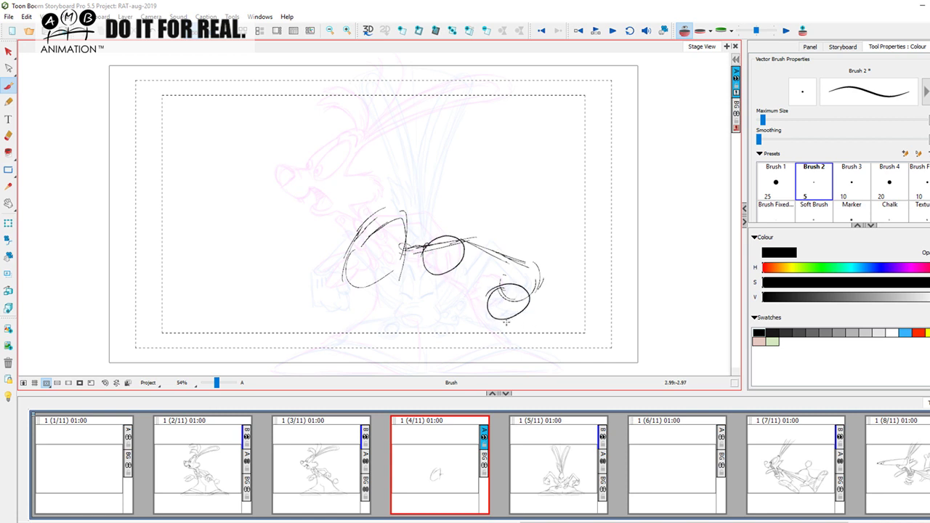
{"action": "key", "text": "ctrl+z"}
{"action": "key", "text": "ctrl+z"}
{"action": "mouse_move", "coordinate": [473, 267]}
{"action": "left_mouse_down"}
{"action": "mouse_move", "coordinate": [466, 274]}
{"action": "mouse_move", "coordinate": [473, 269]}
{"action": "left_mouse_up"}
{"action": "key", "text": "ctrl+z"}
{"action": "mouse_move", "coordinate": [432, 247]}
{"action": "left_mouse_down"}
{"action": "mouse_move", "coordinate": [456, 247]}
{"action": "mouse_move", "coordinate": [511, 308]}
{"action": "left_mouse_up"}
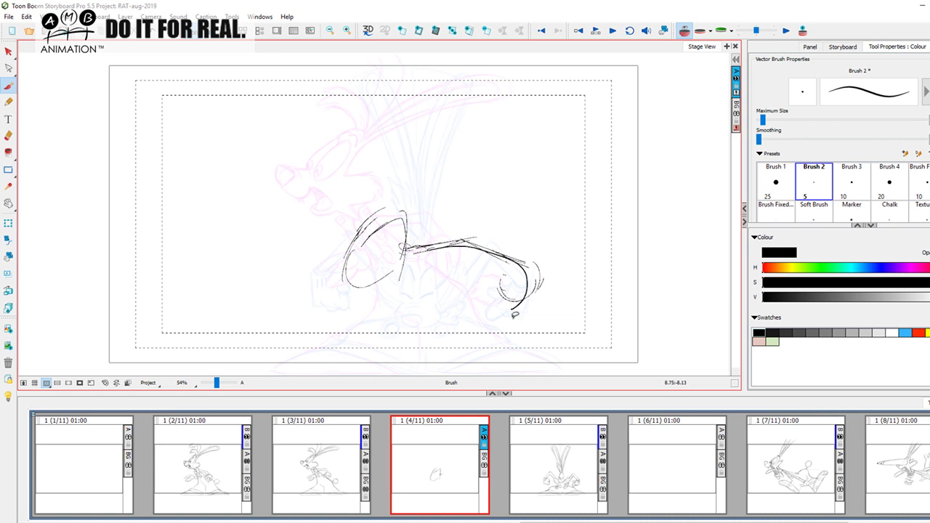
Close the lower edge of the head oval on panel 4 and sketch a rounded shape beside it
{"action": "left_click", "coordinate": [342, 473]}
{"action": "left_click", "coordinate": [463, 461]}
{"action": "left_click", "coordinate": [525, 449]}
{"action": "left_click", "coordinate": [349, 458]}
{"action": "left_click", "coordinate": [440, 465]}
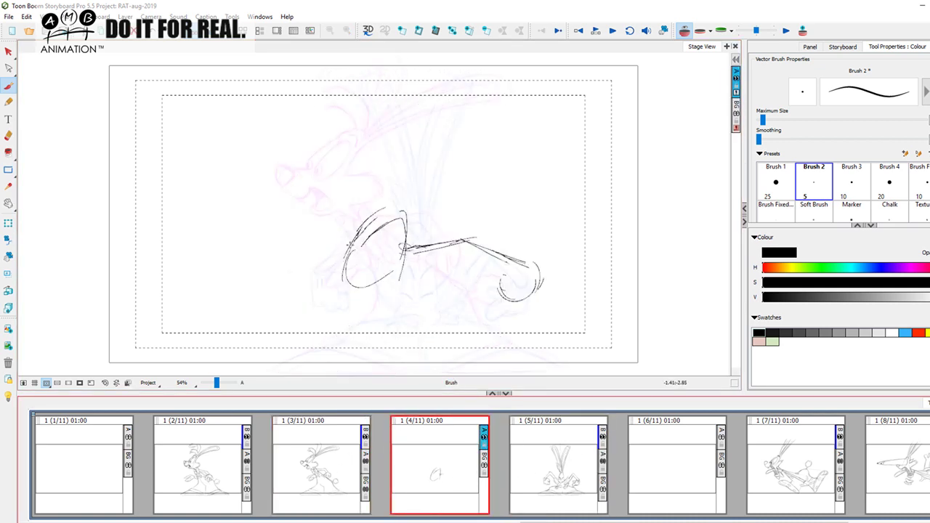
{"action": "mouse_move", "coordinate": [346, 246]}
{"action": "left_mouse_down"}
{"action": "mouse_move", "coordinate": [329, 245]}
{"action": "mouse_move", "coordinate": [313, 279]}
{"action": "mouse_move", "coordinate": [322, 247]}
{"action": "mouse_move", "coordinate": [334, 287]}
{"action": "mouse_move", "coordinate": [411, 266]}
{"action": "left_mouse_up"}
{"action": "key", "text": "f"}
{"action": "key", "text": "g"}
Compare the panel 4 in-between sketch with the poses on its neighbouring panels
{"action": "left_click", "coordinate": [552, 455]}
{"action": "key", "text": "f"}
{"action": "key", "text": "f"}
{"action": "key", "text": "g"}
{"action": "key", "text": "g"}
{"action": "key", "text": "f"}
{"action": "key", "text": "f"}
{"action": "key", "text": "g"}
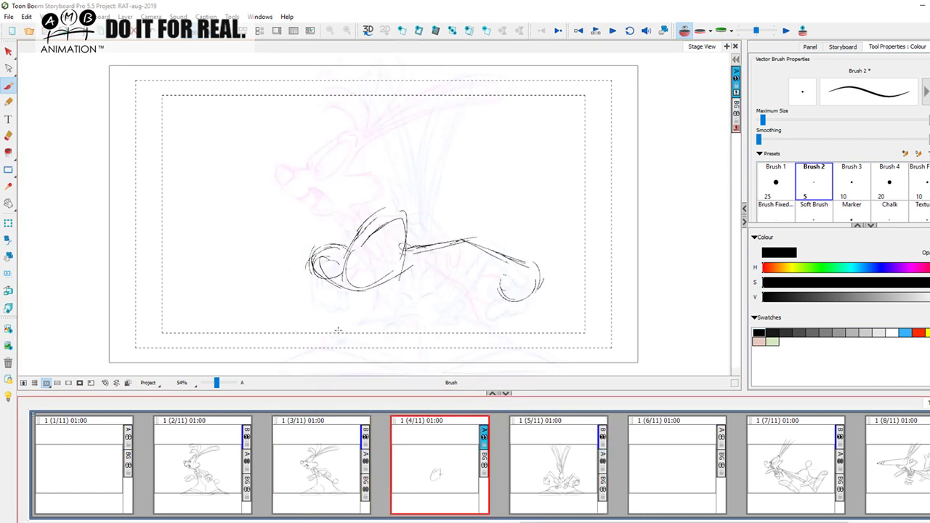
Try curved strokes sweeping down from the head oval through the rounded shape on panel 4
{"action": "left_click_drag", "start_coordinate": [354, 260], "coordinate": [327, 298]}
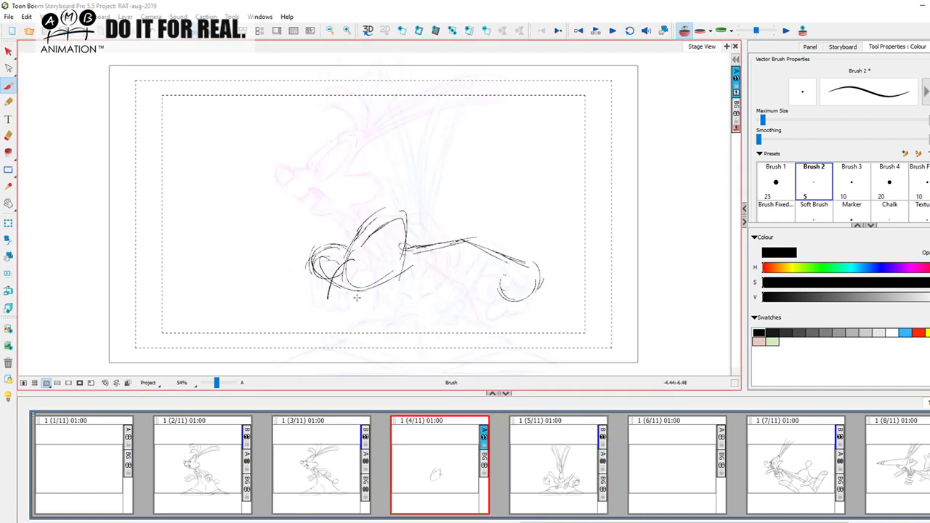
{"action": "key", "text": "ctrl+z"}
{"action": "left_click_drag", "start_coordinate": [353, 255], "coordinate": [318, 311]}
Sketch a curved body line down from the underside of the head oval on panel 4, checking it against neighbouring poses
{"action": "left_click", "coordinate": [545, 462]}
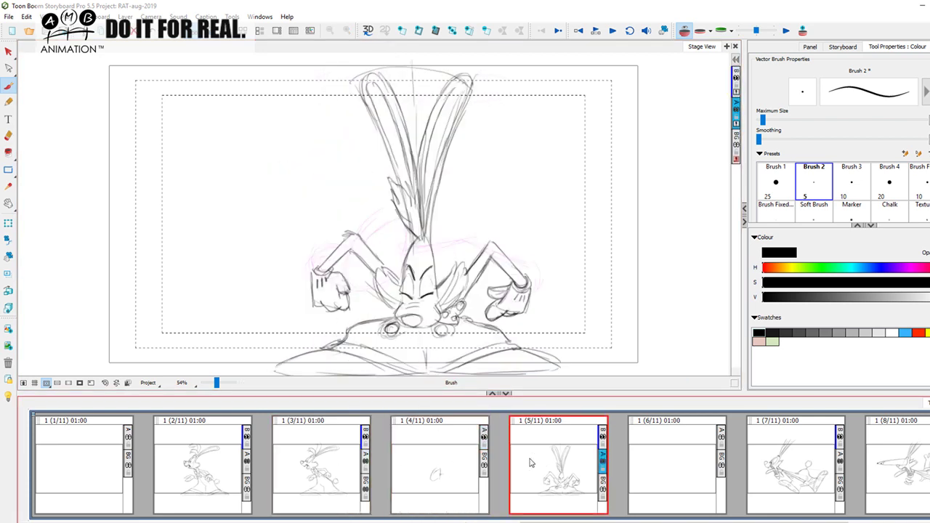
{"action": "left_click", "coordinate": [432, 477]}
{"action": "left_click_drag", "start_coordinate": [369, 277], "coordinate": [397, 329]}
{"action": "key", "text": "f"}
{"action": "key", "text": "g"}
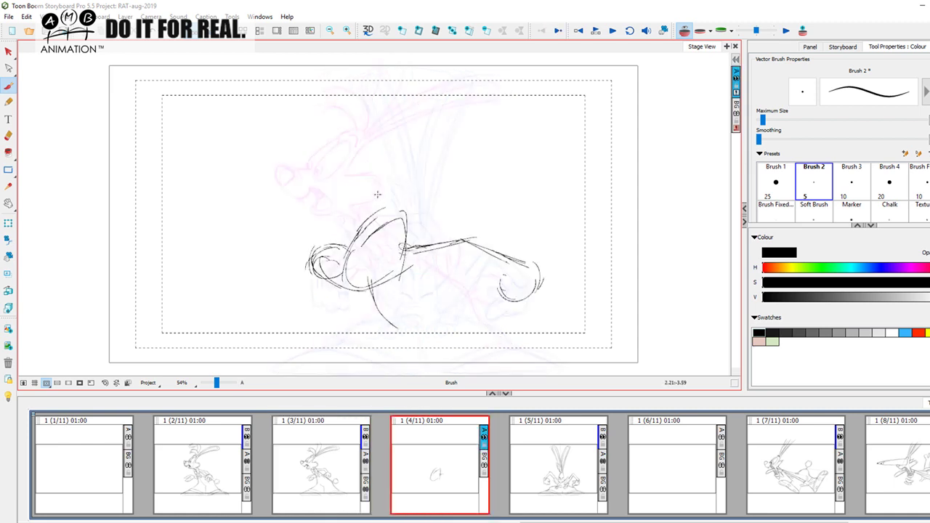
Sketch long curved ear lines rising from the top of the head oval on panel 4
{"action": "left_click_drag", "start_coordinate": [404, 243], "coordinate": [420, 157]}
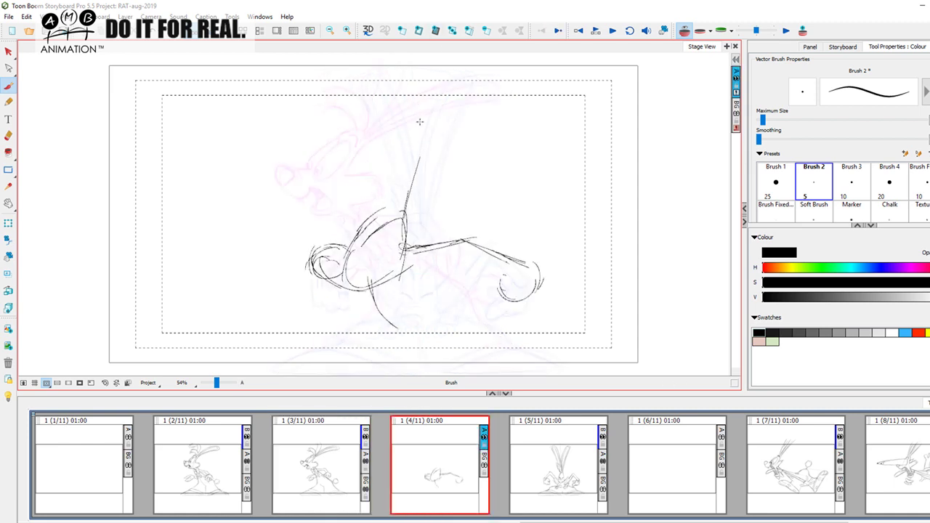
{"action": "left_click_drag", "start_coordinate": [407, 196], "coordinate": [448, 112]}
{"action": "left_click_drag", "start_coordinate": [367, 61], "coordinate": [374, 206]}
{"action": "key", "text": "d"}
{"action": "key", "text": "f"}
{"action": "key", "text": "f"}
{"action": "key", "text": "d"}
{"action": "key", "text": "d"}
{"action": "key", "text": "f"}
{"action": "key", "text": "f"}
{"action": "key", "text": "d"}
{"action": "key", "text": "d"}
{"action": "key", "text": "f"}
Reinforce the far ear line and add a narrow hair tuft beside it above the head
{"action": "left_click_drag", "start_coordinate": [368, 82], "coordinate": [373, 199]}
{"action": "left_click_drag", "start_coordinate": [382, 146], "coordinate": [375, 218]}
{"action": "left_click_drag", "start_coordinate": [385, 167], "coordinate": [384, 179]}
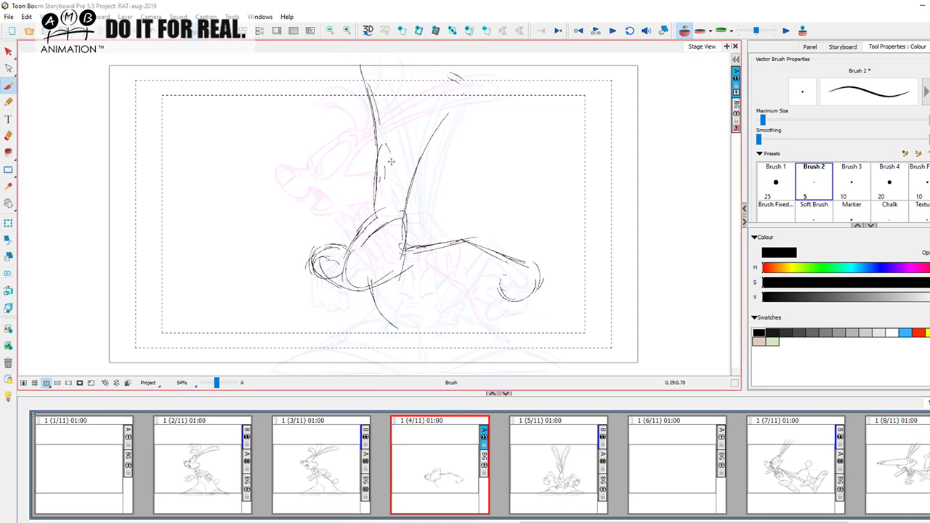
{"action": "key", "text": "d"}
{"action": "key", "text": "f"}
Rework the forehead curve and sketch a round nose and muzzle on the panel 4 head
{"action": "left_click_drag", "start_coordinate": [391, 209], "coordinate": [359, 290]}
{"action": "mouse_move", "coordinate": [358, 257]}
{"action": "left_mouse_down"}
{"action": "mouse_move", "coordinate": [342, 268]}
{"action": "mouse_move", "coordinate": [360, 270]}
{"action": "left_mouse_up"}
{"action": "key", "text": "d"}
{"action": "key", "text": "f"}
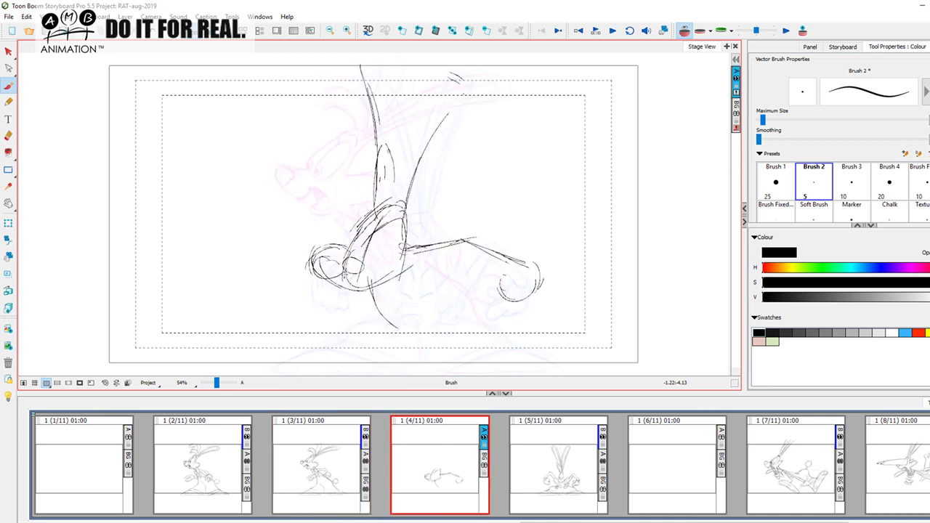
{"action": "left_click_drag", "start_coordinate": [342, 278], "coordinate": [363, 291]}
Sketch the tall slanted eye shapes between the forehead and the nose on panel 4
{"action": "mouse_move", "coordinate": [356, 242]}
{"action": "left_mouse_down"}
{"action": "mouse_move", "coordinate": [372, 225]}
{"action": "mouse_move", "coordinate": [379, 234]}
{"action": "mouse_move", "coordinate": [393, 228]}
{"action": "mouse_move", "coordinate": [370, 267]}
{"action": "left_mouse_up"}
{"action": "left_click_drag", "start_coordinate": [377, 236], "coordinate": [370, 265]}
{"action": "mouse_move", "coordinate": [379, 225]}
{"action": "left_mouse_down"}
{"action": "mouse_move", "coordinate": [390, 255]}
{"action": "mouse_move", "coordinate": [381, 263]}
{"action": "mouse_move", "coordinate": [389, 253]}
{"action": "left_mouse_up"}
{"action": "key", "text": "f"}
{"action": "key", "text": "g"}
Add rounded cheeks around the face on panel 4, checking them against the neighbouring poses
{"action": "mouse_move", "coordinate": [387, 257]}
{"action": "left_mouse_down"}
{"action": "mouse_move", "coordinate": [401, 282]}
{"action": "mouse_move", "coordinate": [378, 286]}
{"action": "left_mouse_up"}
{"action": "mouse_move", "coordinate": [343, 236]}
{"action": "left_mouse_down"}
{"action": "mouse_move", "coordinate": [353, 245]}
{"action": "mouse_move", "coordinate": [335, 275]}
{"action": "mouse_move", "coordinate": [372, 265]}
{"action": "mouse_move", "coordinate": [392, 285]}
{"action": "left_mouse_up"}
{"action": "key", "text": "f"}
{"action": "key", "text": "g"}
{"action": "left_click", "coordinate": [550, 486]}
{"action": "left_click", "coordinate": [412, 471]}
{"action": "left_click", "coordinate": [327, 472]}
{"action": "left_click", "coordinate": [443, 472]}
{"action": "key", "text": "Left"}
{"action": "key", "text": "Right"}
Sketch the underside of the bent arm and the back line sloping down from the cheek
{"action": "left_click_drag", "start_coordinate": [424, 259], "coordinate": [449, 252]}
{"action": "left_click_drag", "start_coordinate": [451, 250], "coordinate": [501, 268]}
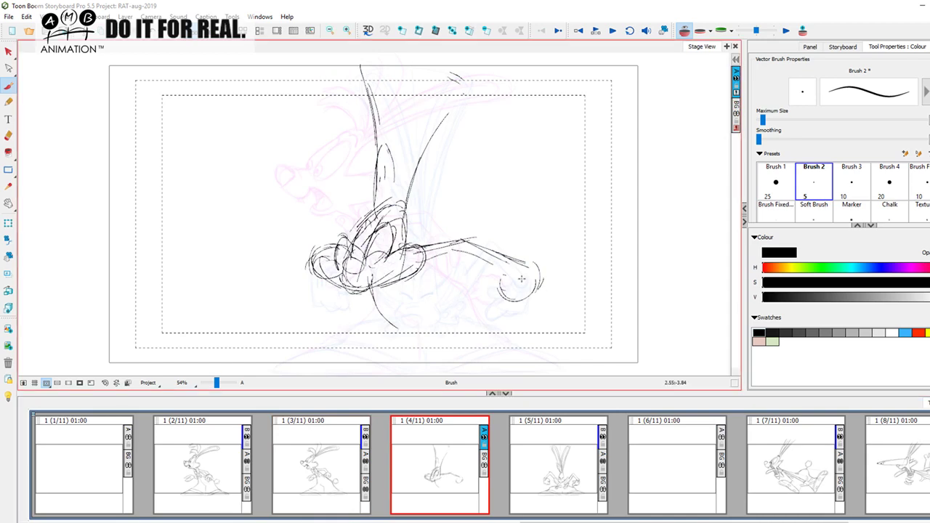
{"action": "left_click_drag", "start_coordinate": [423, 258], "coordinate": [477, 297]}
{"action": "key", "text": "f"}
{"action": "key", "text": "g"}
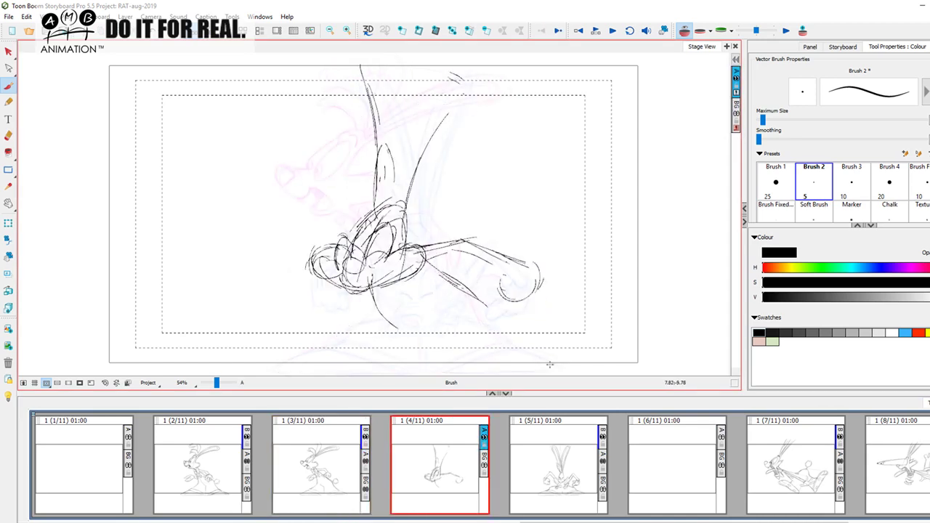
Sketch the rear leg bending downward from the end of the back line on panel 4
{"action": "left_click", "coordinate": [526, 478]}
{"action": "left_click", "coordinate": [443, 488]}
{"action": "left_click", "coordinate": [346, 491]}
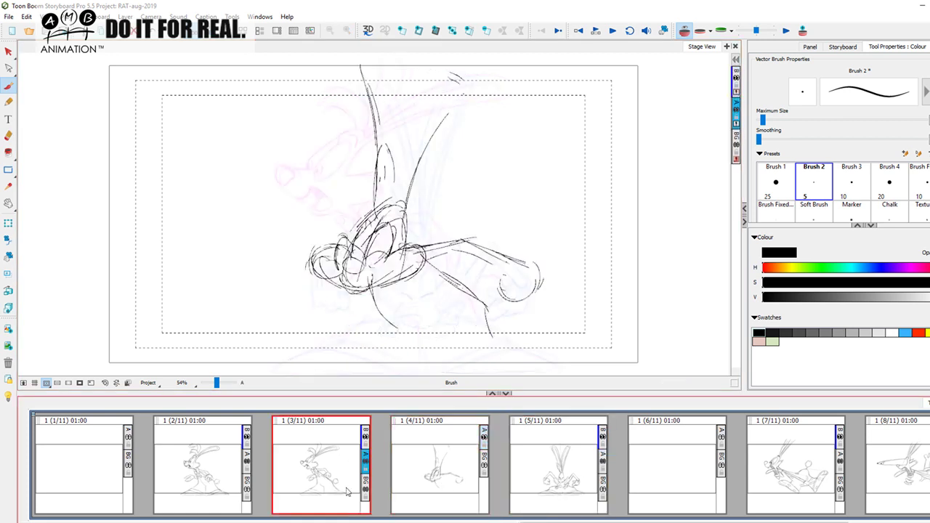
{"action": "left_click", "coordinate": [464, 465]}
{"action": "key", "text": "f"}
{"action": "key", "text": "Right"}
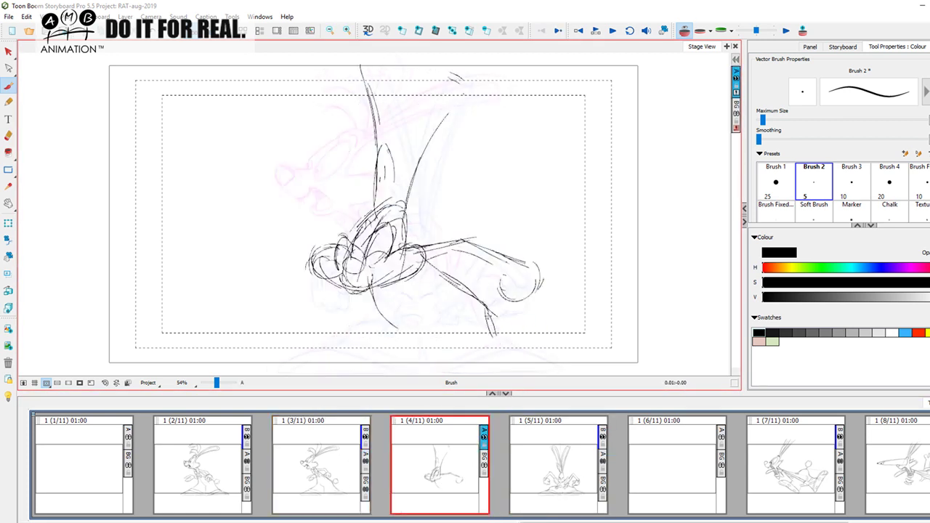
{"action": "left_click_drag", "start_coordinate": [485, 314], "coordinate": [497, 352]}
{"action": "key", "text": "Left"}
{"action": "key", "text": "Right"}
Sketch the front leg bending down and outward below the body line, matching the neighbouring poses
{"action": "left_click_drag", "start_coordinate": [370, 295], "coordinate": [345, 340]}
{"action": "key", "text": "Left"}
{"action": "key", "text": "Right"}
{"action": "left_click", "coordinate": [552, 474]}
{"action": "left_click", "coordinate": [447, 481]}
{"action": "left_click", "coordinate": [553, 474]}
{"action": "left_click", "coordinate": [443, 479]}
{"action": "left_click", "coordinate": [324, 484]}
{"action": "left_click", "coordinate": [436, 475]}
{"action": "left_click_drag", "start_coordinate": [376, 306], "coordinate": [372, 311]}
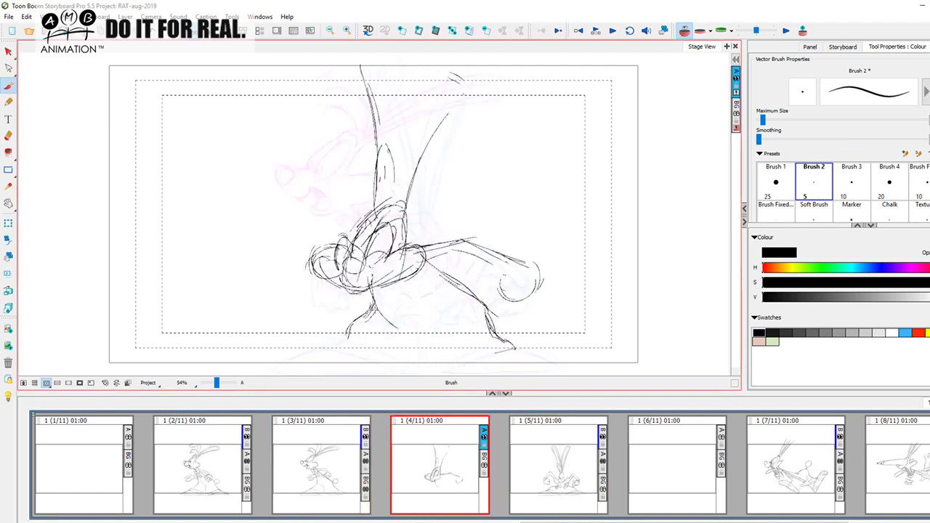
Sketch the tops of both feet as sloping curves beneath the legs on panel 4
{"action": "key", "text": "Left"}
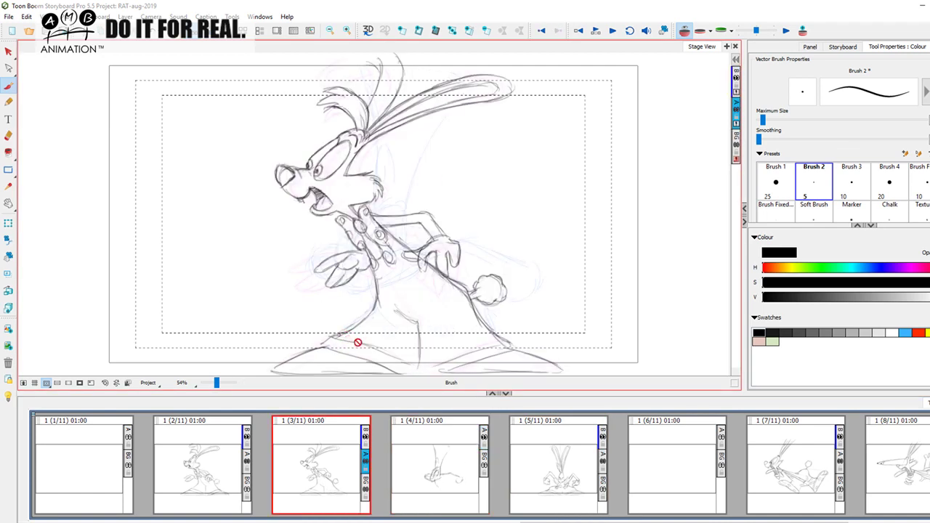
{"action": "key", "text": "Right"}
{"action": "mouse_move", "coordinate": [340, 338]}
{"action": "left_mouse_down"}
{"action": "mouse_move", "coordinate": [347, 356]}
{"action": "mouse_move", "coordinate": [467, 371]}
{"action": "mouse_move", "coordinate": [481, 356]}
{"action": "left_mouse_up"}
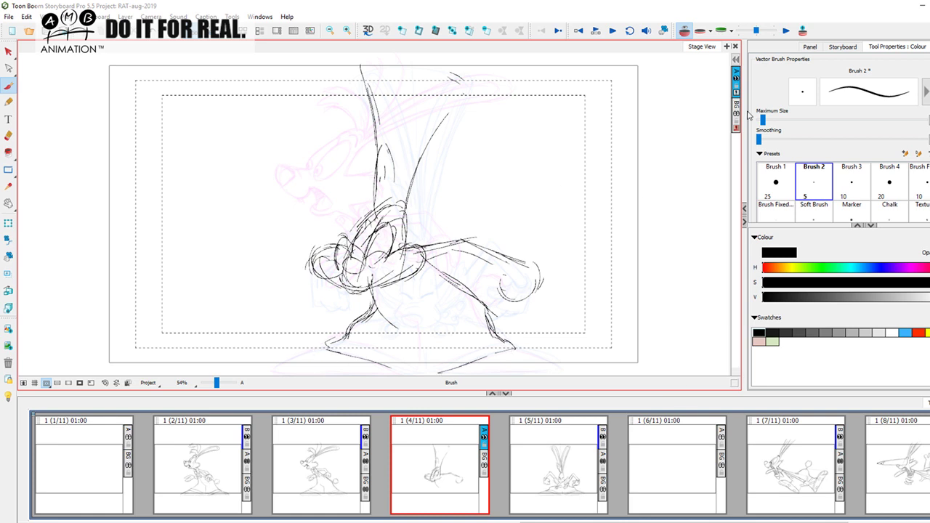
Turn off onion skin and recolour the whole panel 4 rough sketch light grey
{"action": "left_click", "coordinate": [685, 31]}
{"action": "key", "text": "alt+s"}
{"action": "key", "text": "ctrl+a"}
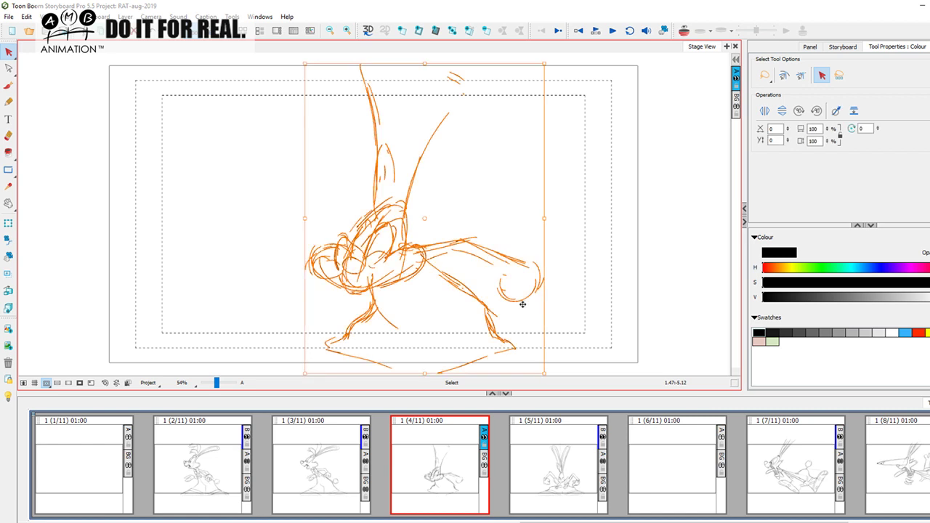
{"action": "left_click", "coordinate": [865, 331]}
{"action": "left_click", "coordinate": [683, 285]}
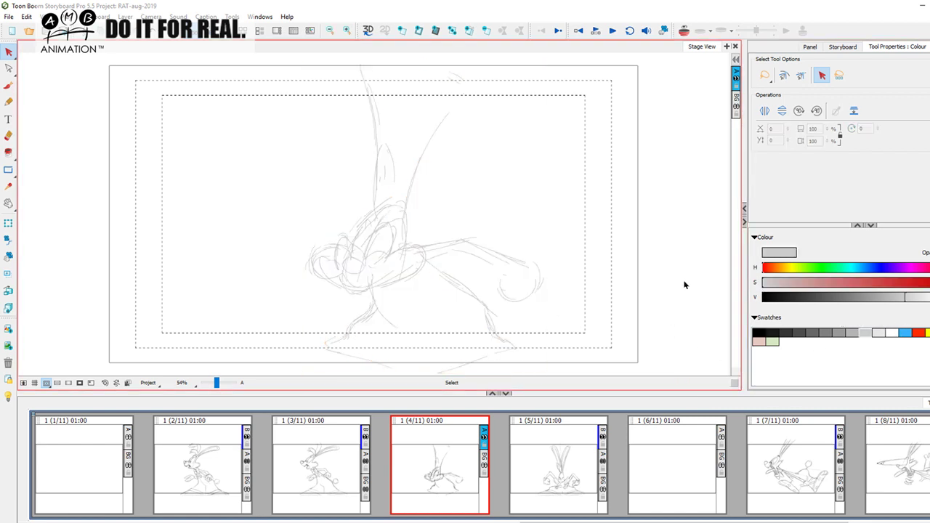
Add a new bitmap layer to panel 4 and activate the Brush tool on it
{"action": "right_click", "coordinate": [737, 71]}
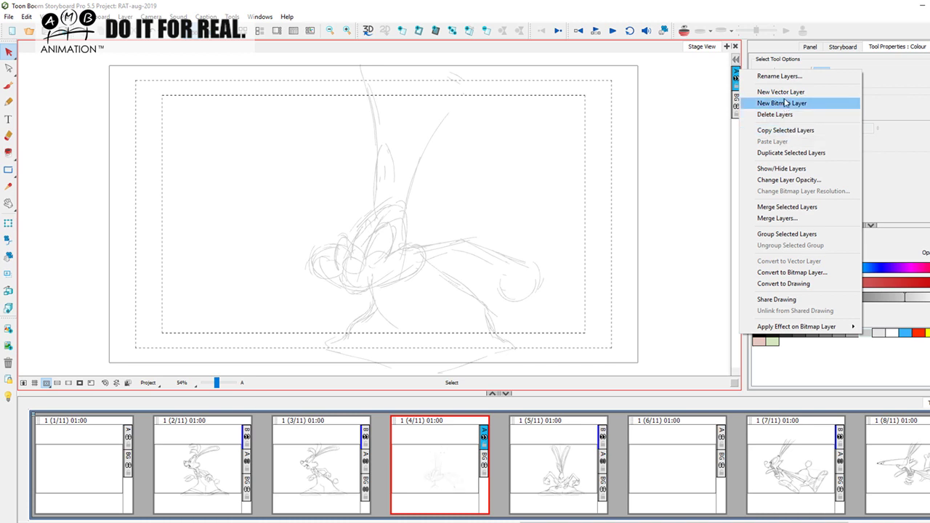
{"action": "left_click", "coordinate": [783, 103]}
{"action": "left_click", "coordinate": [9, 85]}
Flip back and forth between panel 4 and its neighbours to examine how the in-between moves
{"action": "key", "text": "f"}
{"action": "key", "text": "Right"}
{"action": "key", "text": "Left"}
{"action": "key", "text": "Right"}
{"action": "key", "text": "Left"}
{"action": "key", "text": "Right"}
{"action": "key", "text": "Left"}
{"action": "key", "text": "Right"}
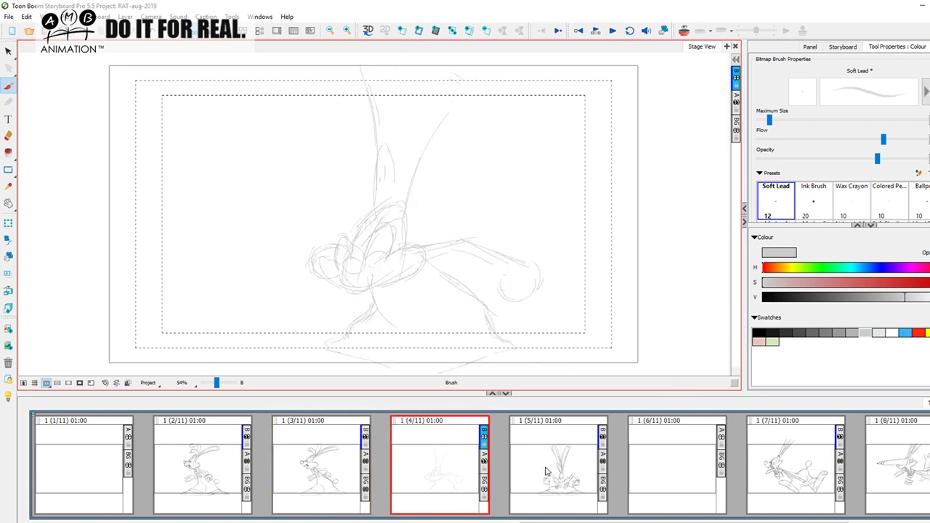
{"action": "key", "text": "Right"}
{"action": "key", "text": "Left"}
{"action": "key", "text": "Right"}
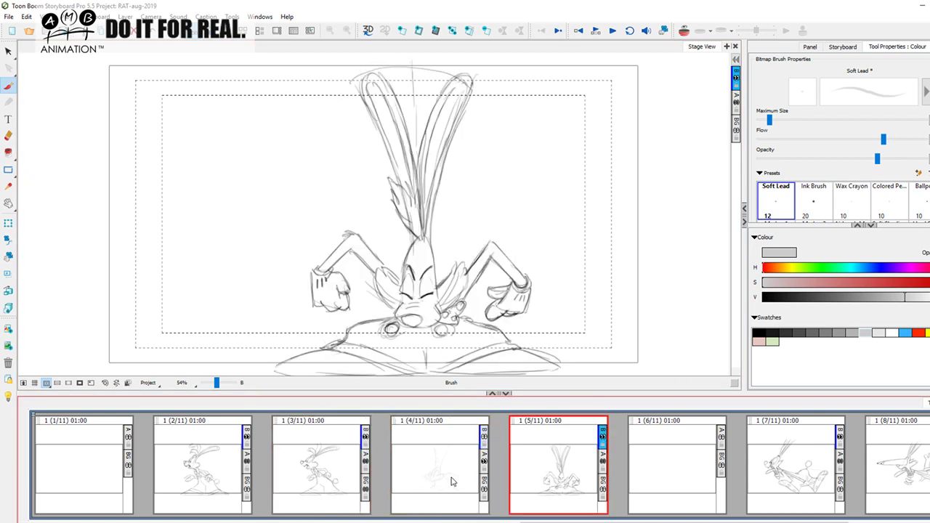
{"action": "key", "text": "Left"}
{"action": "key", "text": "Right"}
{"action": "key", "text": "Left"}
{"action": "key", "text": "Right"}
{"action": "key", "text": "Left"}
{"action": "key", "text": "Left"}
{"action": "key", "text": "Right"}
{"action": "key", "text": "Left"}
{"action": "key", "text": "Right"}
{"action": "key", "text": "Left"}
{"action": "key", "text": "Right"}
{"action": "key", "text": "Left"}
{"action": "key", "text": "Right"}
Set the brush colour to black and draw the clean forehead curve and back of the head over the rough
{"action": "left_click_drag", "start_coordinate": [352, 249], "coordinate": [357, 243]}
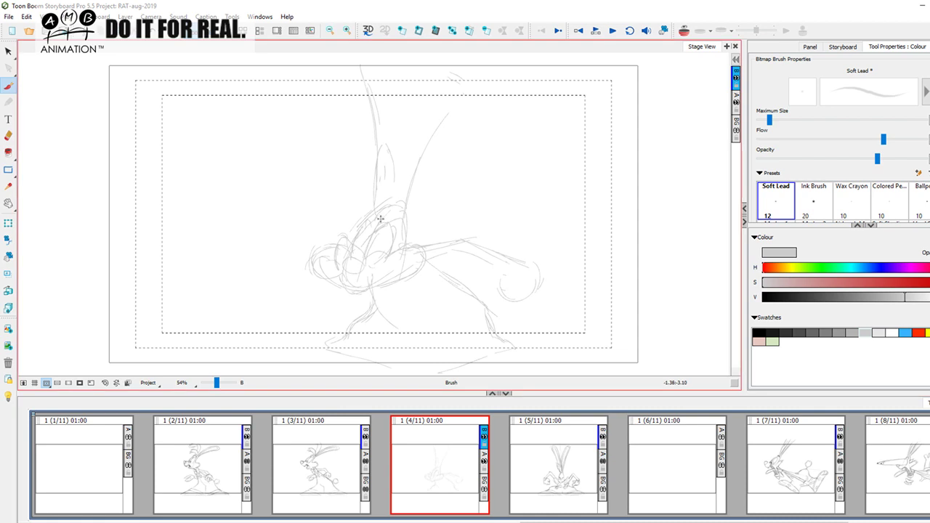
{"action": "left_click", "coordinate": [760, 332]}
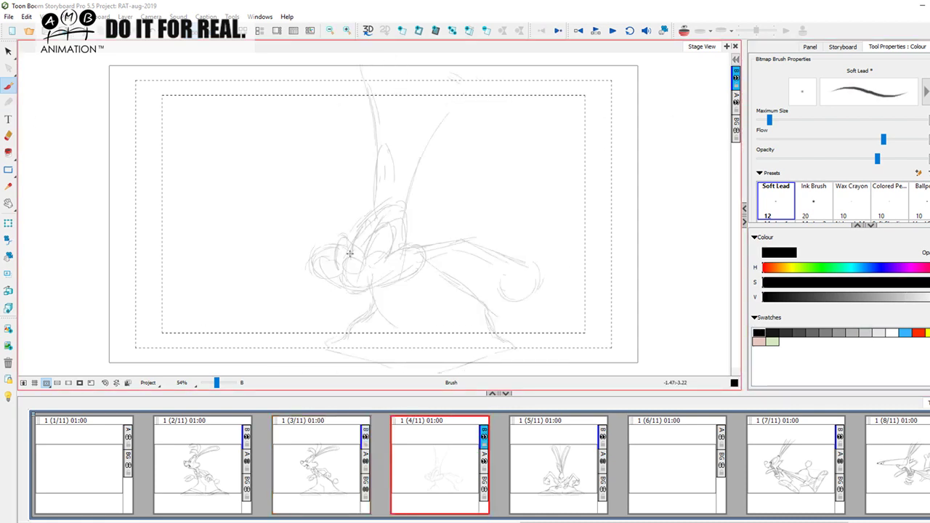
{"action": "mouse_move", "coordinate": [347, 259]}
{"action": "left_mouse_down"}
{"action": "mouse_move", "coordinate": [372, 218]}
{"action": "mouse_move", "coordinate": [395, 206]}
{"action": "left_mouse_up"}
{"action": "key", "text": "comma"}
{"action": "key", "text": "period"}
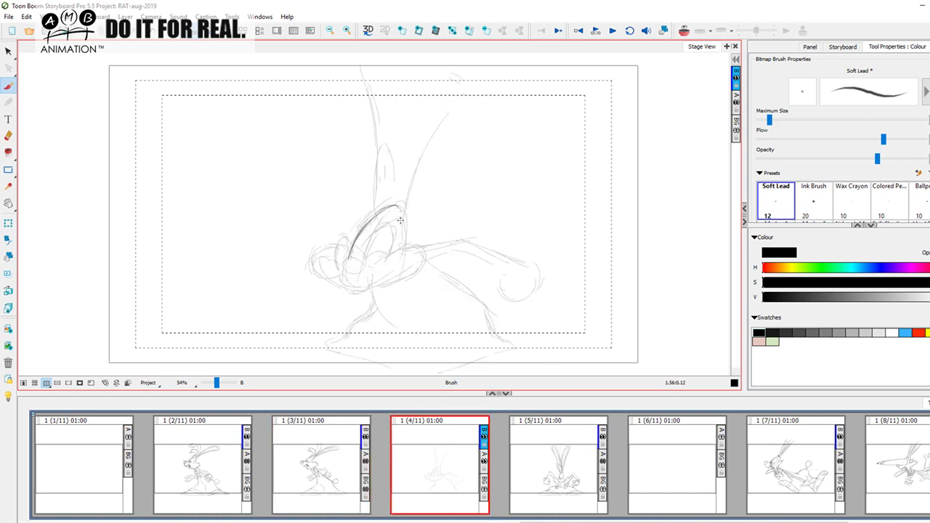
{"action": "left_click_drag", "start_coordinate": [406, 205], "coordinate": [399, 253]}
{"action": "key", "text": "comma"}
{"action": "key", "text": "period"}
Draw the nose, rounded muzzle and frowning eyes with the Soft Lead brush over the panel 4 rough
{"action": "left_click_drag", "start_coordinate": [351, 259], "coordinate": [370, 264]}
{"action": "mouse_move", "coordinate": [337, 272]}
{"action": "left_mouse_down"}
{"action": "mouse_move", "coordinate": [354, 289]}
{"action": "mouse_move", "coordinate": [369, 282]}
{"action": "mouse_move", "coordinate": [345, 288]}
{"action": "left_mouse_up"}
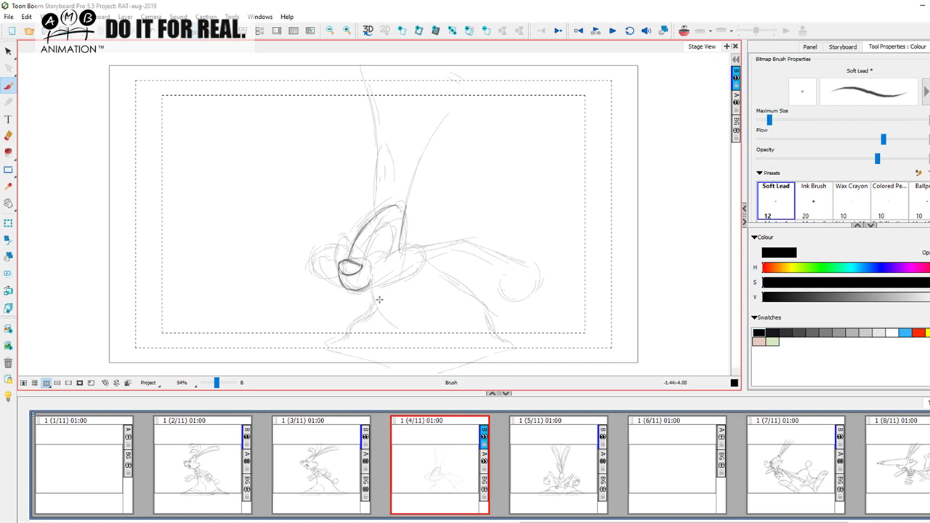
{"action": "key", "text": "Left"}
{"action": "key", "text": "Right"}
{"action": "left_click_drag", "start_coordinate": [368, 237], "coordinate": [384, 230]}
{"action": "left_click_drag", "start_coordinate": [391, 249], "coordinate": [366, 262]}
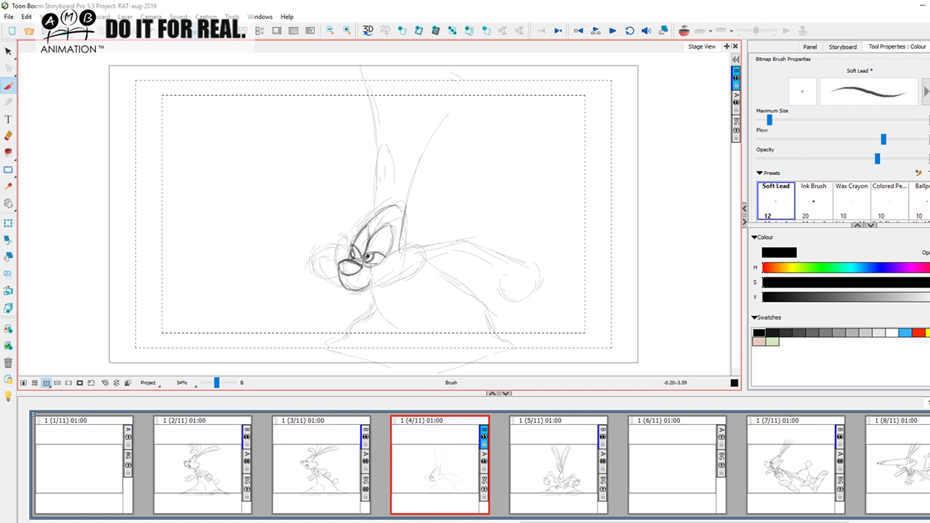
Draw the dark brow strokes above the rat's eyes on panel 4, comparing the pose with the neighbouring panels
{"action": "key", "text": "f"}
{"action": "key", "text": "g"}
{"action": "left_click", "coordinate": [559, 489]}
{"action": "left_click", "coordinate": [441, 484]}
{"action": "key", "text": "Right"}
{"action": "key", "text": "Left"}
{"action": "mouse_move", "coordinate": [379, 214]}
{"action": "left_mouse_down"}
{"action": "mouse_move", "coordinate": [368, 217]}
{"action": "mouse_move", "coordinate": [375, 228]}
{"action": "mouse_move", "coordinate": [391, 219]}
{"action": "mouse_move", "coordinate": [377, 223]}
{"action": "left_mouse_up"}
{"action": "key", "text": "Left"}
{"action": "key", "text": "Right"}
{"action": "key", "text": "Left"}
{"action": "key", "text": "Right"}
{"action": "left_click_drag", "start_coordinate": [381, 210], "coordinate": [387, 215]}
{"action": "key", "text": "Left"}
{"action": "key", "text": "Right"}
Draw the small open mouth beside the muzzle and check it against the adjacent panel
{"action": "left_click_drag", "start_coordinate": [390, 252], "coordinate": [379, 260]}
{"action": "mouse_move", "coordinate": [371, 279]}
{"action": "left_mouse_down"}
{"action": "mouse_move", "coordinate": [393, 273]}
{"action": "mouse_move", "coordinate": [371, 285]}
{"action": "left_mouse_up"}
{"action": "mouse_move", "coordinate": [371, 276]}
{"action": "left_mouse_down"}
{"action": "mouse_move", "coordinate": [390, 275]}
{"action": "mouse_move", "coordinate": [368, 288]}
{"action": "mouse_move", "coordinate": [387, 277]}
{"action": "left_mouse_up"}
{"action": "key", "text": "Left"}
{"action": "key", "text": "Right"}
Flip between panel 4 and its neighbours to examine how the head and expression move
{"action": "left_click", "coordinate": [553, 480]}
{"action": "left_click", "coordinate": [461, 476]}
{"action": "key", "text": "Right"}
{"action": "key", "text": "Left"}
{"action": "key", "text": "Right"}
{"action": "key", "text": "Left"}
{"action": "key", "text": "Right"}
{"action": "key", "text": "Left"}
{"action": "key", "text": "Left"}
{"action": "key", "text": "Right"}
{"action": "key", "text": "Right"}
{"action": "key", "text": "Left"}
{"action": "key", "text": "Left"}
{"action": "key", "text": "Right"}
{"action": "key", "text": "Left"}
{"action": "key", "text": "Right"}
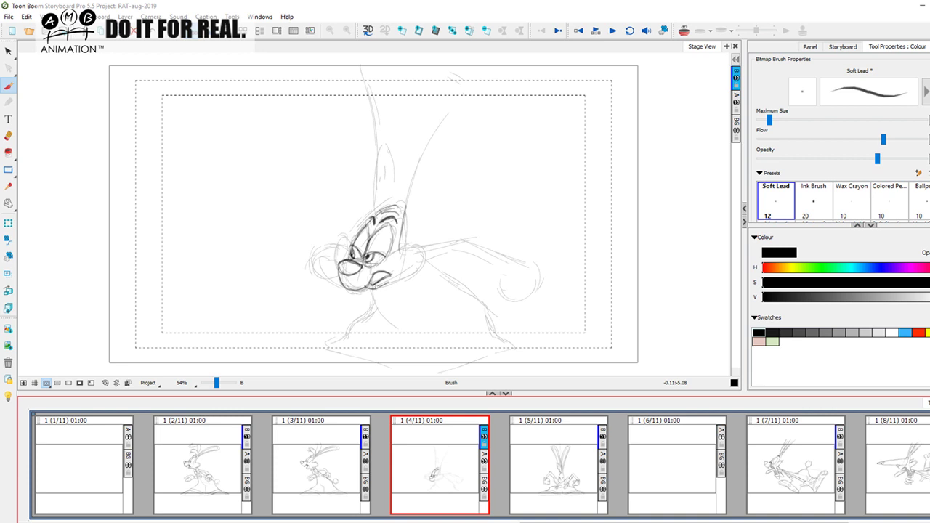
Draw the near cheek behind the mouth and the small far cheek beside the eyes, undoing the surplus strokes
{"action": "mouse_move", "coordinate": [372, 283]}
{"action": "left_mouse_down"}
{"action": "mouse_move", "coordinate": [420, 246]}
{"action": "mouse_move", "coordinate": [393, 284]}
{"action": "left_mouse_up"}
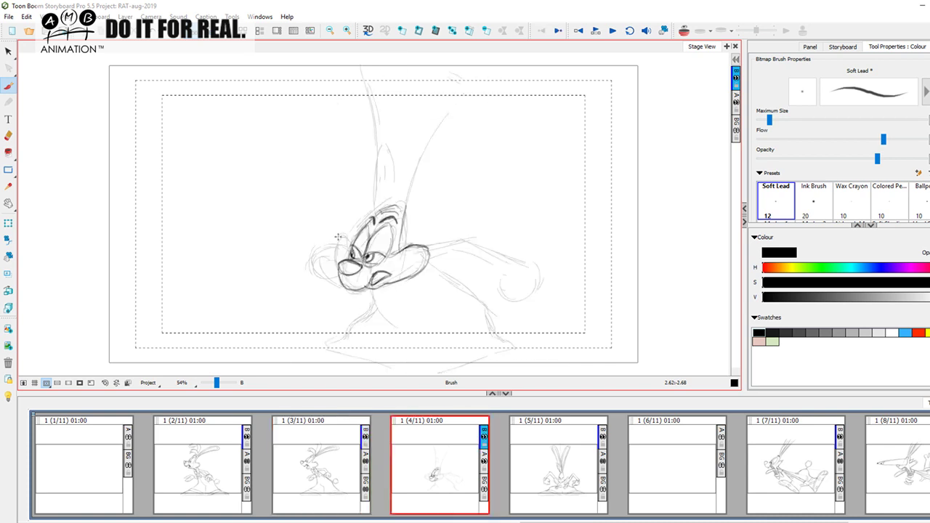
{"action": "mouse_move", "coordinate": [350, 246]}
{"action": "left_mouse_down"}
{"action": "mouse_move", "coordinate": [339, 245]}
{"action": "mouse_move", "coordinate": [335, 270]}
{"action": "left_mouse_up"}
{"action": "mouse_move", "coordinate": [328, 262]}
{"action": "left_mouse_down"}
{"action": "mouse_move", "coordinate": [436, 275]}
{"action": "mouse_move", "coordinate": [414, 205]}
{"action": "mouse_move", "coordinate": [351, 239]}
{"action": "mouse_move", "coordinate": [327, 266]}
{"action": "mouse_move", "coordinate": [348, 290]}
{"action": "mouse_move", "coordinate": [429, 258]}
{"action": "mouse_move", "coordinate": [407, 204]}
{"action": "mouse_move", "coordinate": [360, 221]}
{"action": "mouse_move", "coordinate": [325, 260]}
{"action": "mouse_move", "coordinate": [409, 252]}
{"action": "mouse_move", "coordinate": [426, 261]}
{"action": "mouse_move", "coordinate": [366, 291]}
{"action": "mouse_move", "coordinate": [329, 256]}
{"action": "mouse_move", "coordinate": [396, 200]}
{"action": "mouse_move", "coordinate": [431, 270]}
{"action": "left_mouse_up"}
{"action": "key", "text": "ctrl+z"}
{"action": "key", "text": "ctrl+z"}
{"action": "key", "text": "ctrl+z"}
{"action": "left_click", "coordinate": [551, 468]}
{"action": "left_click", "coordinate": [479, 431]}
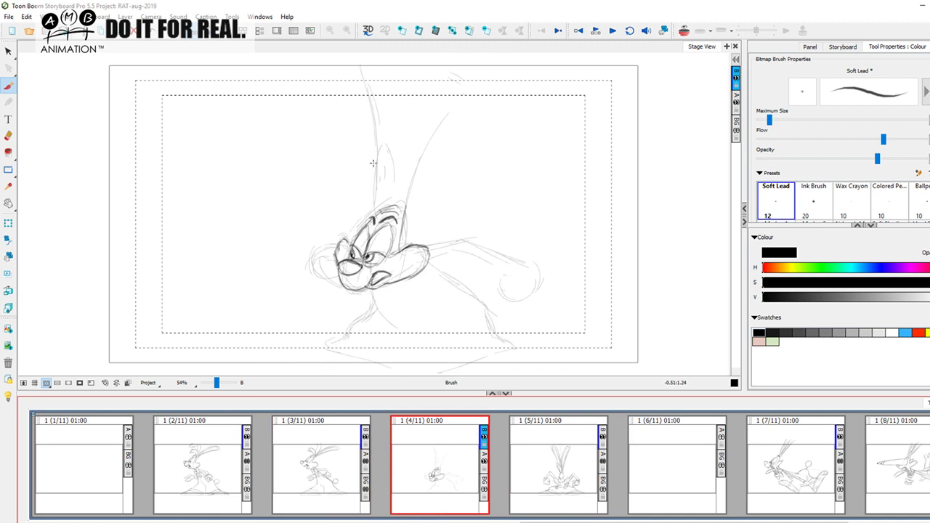
Draw the near ear's outer and inner contours from the back of the head up to the rounded tip
{"action": "left_click_drag", "start_coordinate": [397, 203], "coordinate": [402, 221]}
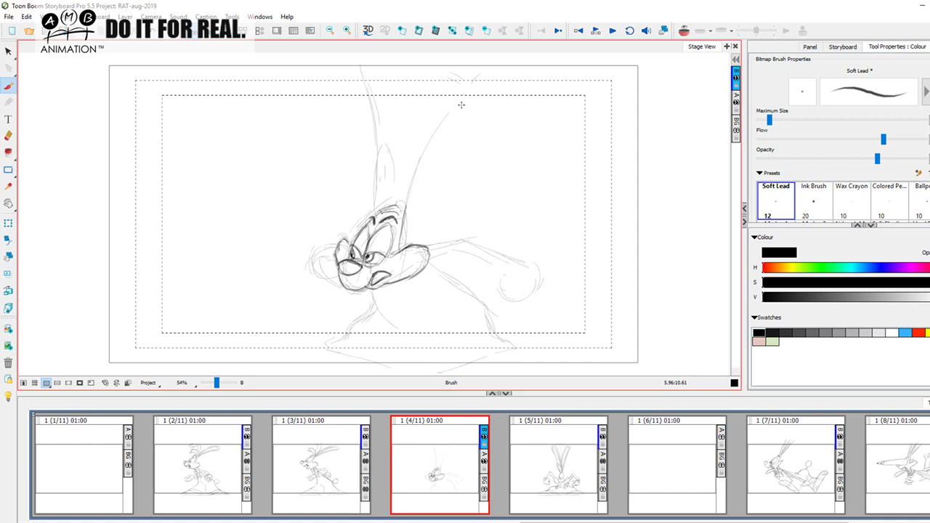
{"action": "mouse_move", "coordinate": [474, 85]}
{"action": "left_mouse_down"}
{"action": "mouse_move", "coordinate": [442, 126]}
{"action": "mouse_move", "coordinate": [396, 249]}
{"action": "left_mouse_up"}
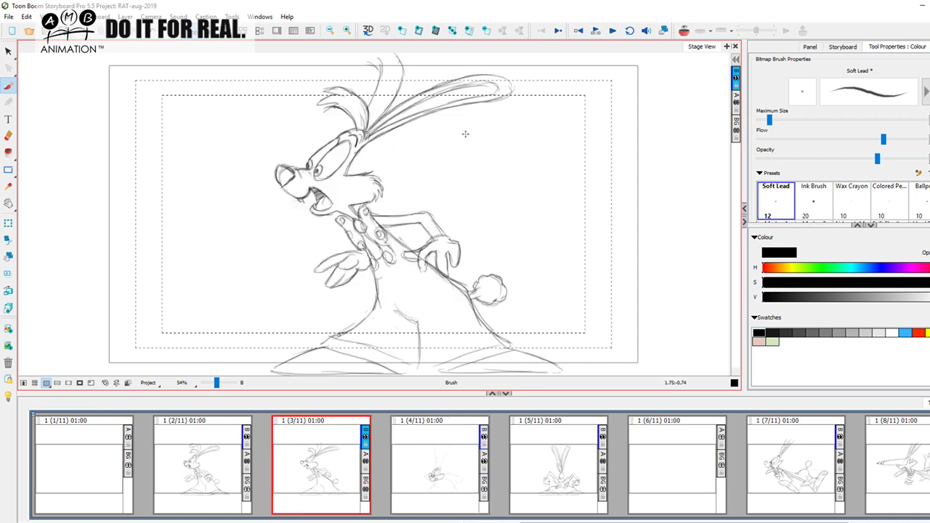
{"action": "mouse_move", "coordinate": [466, 98]}
{"action": "left_mouse_down"}
{"action": "mouse_move", "coordinate": [482, 83]}
{"action": "mouse_move", "coordinate": [474, 68]}
{"action": "left_mouse_up"}
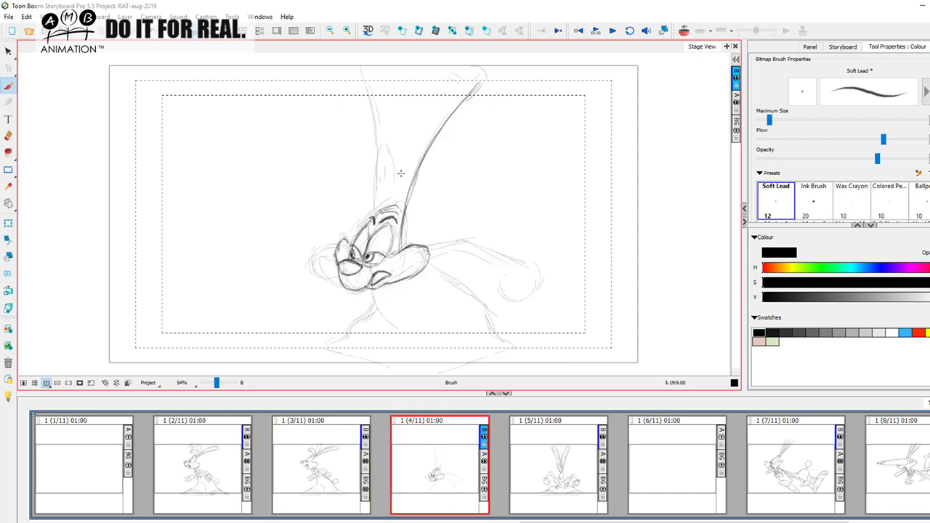
{"action": "mouse_move", "coordinate": [397, 209]}
{"action": "left_mouse_down"}
{"action": "mouse_move", "coordinate": [405, 146]}
{"action": "mouse_move", "coordinate": [459, 68]}
{"action": "mouse_move", "coordinate": [476, 64]}
{"action": "mouse_move", "coordinate": [475, 92]}
{"action": "left_mouse_up"}
{"action": "key", "text": "f"}
{"action": "key", "text": "g"}
{"action": "mouse_move", "coordinate": [399, 206]}
{"action": "left_mouse_down"}
{"action": "mouse_move", "coordinate": [412, 148]}
{"action": "mouse_move", "coordinate": [406, 165]}
{"action": "mouse_move", "coordinate": [455, 76]}
{"action": "mouse_move", "coordinate": [447, 86]}
{"action": "mouse_move", "coordinate": [470, 88]}
{"action": "mouse_move", "coordinate": [411, 175]}
{"action": "left_mouse_up"}
{"action": "key", "text": "Left"}
{"action": "key", "text": "Right"}
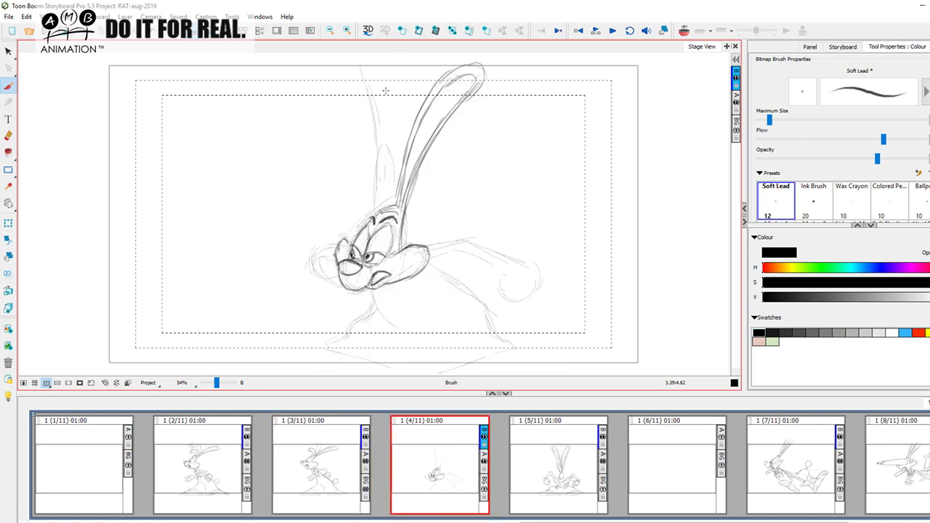
Draw both long edges of the far ear over its rough, checking its position against the adjacent panel
{"action": "left_click_drag", "start_coordinate": [392, 68], "coordinate": [401, 175]}
{"action": "key", "text": "Left"}
{"action": "key", "text": "Right"}
{"action": "left_click_drag", "start_coordinate": [362, 72], "coordinate": [382, 151]}
{"action": "mouse_move", "coordinate": [366, 77]}
{"action": "left_mouse_down"}
{"action": "mouse_move", "coordinate": [376, 116]}
{"action": "mouse_move", "coordinate": [400, 123]}
{"action": "mouse_move", "coordinate": [401, 160]}
{"action": "left_mouse_up"}
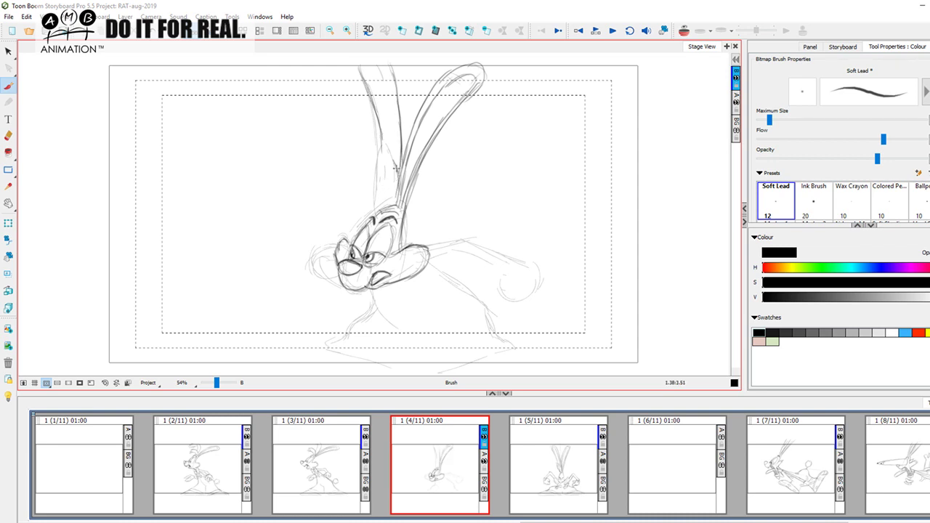
Draw the pointed hair tuft in front of the ears and reinforce the ear base and forehead lines
{"action": "mouse_move", "coordinate": [377, 139]}
{"action": "left_mouse_down"}
{"action": "mouse_move", "coordinate": [375, 183]}
{"action": "mouse_move", "coordinate": [375, 175]}
{"action": "mouse_move", "coordinate": [387, 204]}
{"action": "left_mouse_up"}
{"action": "key", "text": "f"}
{"action": "key", "text": "g"}
{"action": "left_click_drag", "start_coordinate": [394, 169], "coordinate": [398, 203]}
{"action": "key", "text": "f"}
{"action": "key", "text": "g"}
{"action": "left_click_drag", "start_coordinate": [402, 157], "coordinate": [400, 243]}
{"action": "key", "text": "Left"}
{"action": "key", "text": "Right"}
{"action": "key", "text": "Left"}
{"action": "key", "text": "Right"}
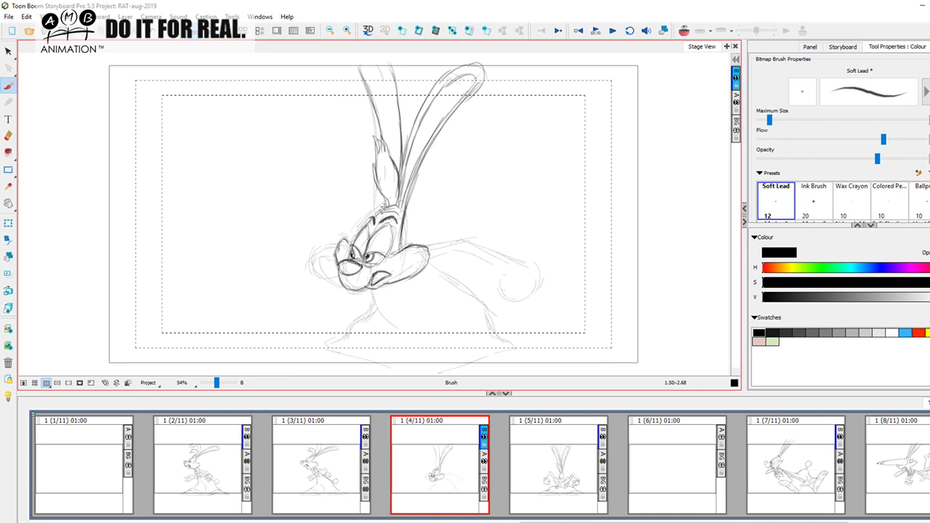
{"action": "left_click_drag", "start_coordinate": [388, 205], "coordinate": [362, 235]}
Draw the first spots of the neckwear below the chin, comparing panel 4 with the adjacent panel
{"action": "key", "text": "Left"}
{"action": "key", "text": "Right"}
{"action": "key", "text": "Left"}
{"action": "key", "text": "Right"}
{"action": "key", "text": "Left"}
{"action": "key", "text": "Right"}
{"action": "key", "text": "Left"}
{"action": "key", "text": "Right"}
{"action": "key", "text": "Left"}
{"action": "key", "text": "Right"}
{"action": "key", "text": "Left"}
{"action": "key", "text": "Right"}
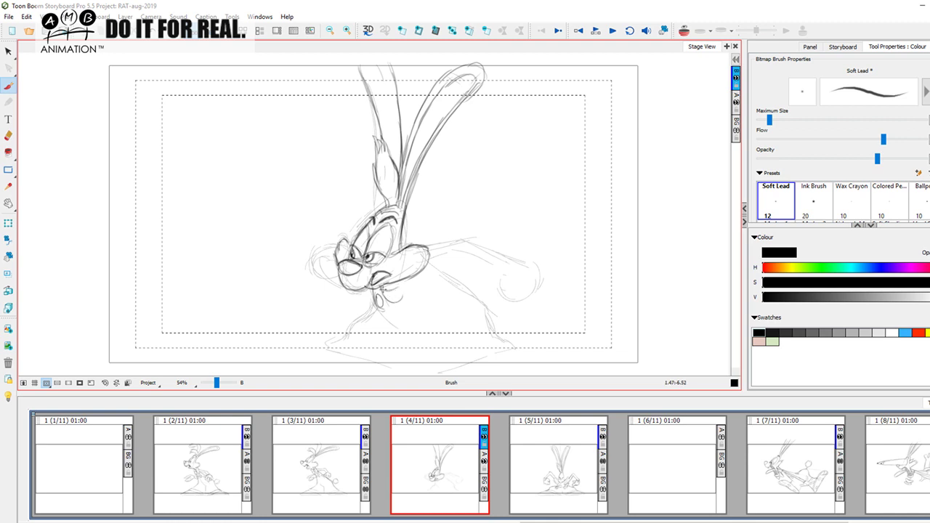
Add the remaining spot and edge lines of the neckwear under the cheek, checking against the neighbouring panels
{"action": "key", "text": "Left"}
{"action": "key", "text": "Right"}
{"action": "key", "text": "Left"}
{"action": "key", "text": "Right"}
{"action": "left_click_drag", "start_coordinate": [411, 292], "coordinate": [411, 308]}
{"action": "key", "text": "Left"}
{"action": "key", "text": "Right"}
{"action": "key", "text": "Right"}
{"action": "key", "text": "Left"}
{"action": "left_click", "coordinate": [451, 477]}
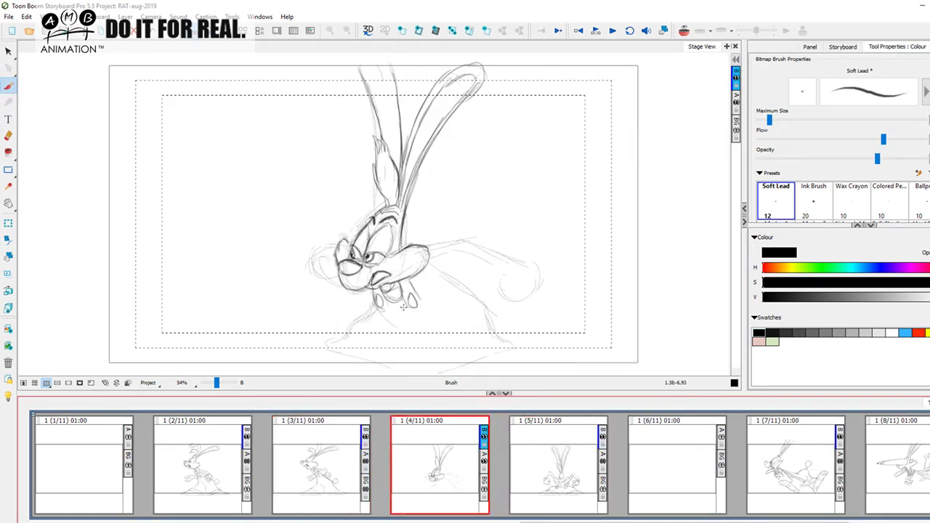
Draw the back contour from the neck down to the rear leg and check its motion against the neighbouring panels
{"action": "mouse_move", "coordinate": [412, 280]}
{"action": "left_mouse_down"}
{"action": "mouse_move", "coordinate": [454, 293]}
{"action": "mouse_move", "coordinate": [421, 286]}
{"action": "mouse_move", "coordinate": [431, 295]}
{"action": "mouse_move", "coordinate": [425, 272]}
{"action": "mouse_move", "coordinate": [448, 283]}
{"action": "mouse_move", "coordinate": [460, 299]}
{"action": "left_mouse_up"}
{"action": "key", "text": "f"}
{"action": "key", "text": "g"}
{"action": "mouse_move", "coordinate": [414, 272]}
{"action": "left_mouse_down"}
{"action": "mouse_move", "coordinate": [470, 301]}
{"action": "mouse_move", "coordinate": [451, 298]}
{"action": "mouse_move", "coordinate": [474, 304]}
{"action": "mouse_move", "coordinate": [503, 342]}
{"action": "left_mouse_up"}
{"action": "key", "text": "f"}
{"action": "key", "text": "g"}
{"action": "key", "text": "g"}
{"action": "key", "text": "f"}
{"action": "key", "text": "f"}
{"action": "key", "text": "g"}
{"action": "key", "text": "g"}
{"action": "key", "text": "f"}
{"action": "key", "text": "f"}
{"action": "key", "text": "g"}
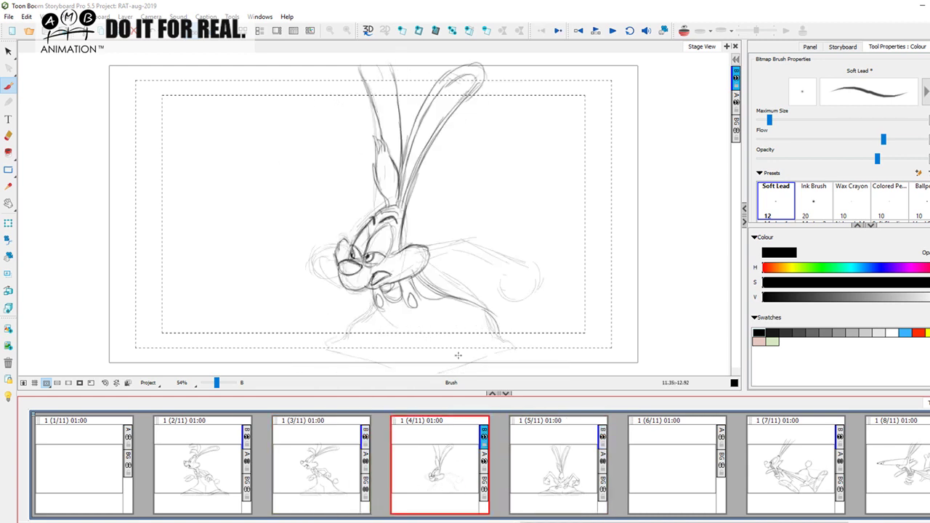
Strengthen the back line and draw the front contour from the chest down to the foot
{"action": "left_click_drag", "start_coordinate": [428, 289], "coordinate": [484, 310]}
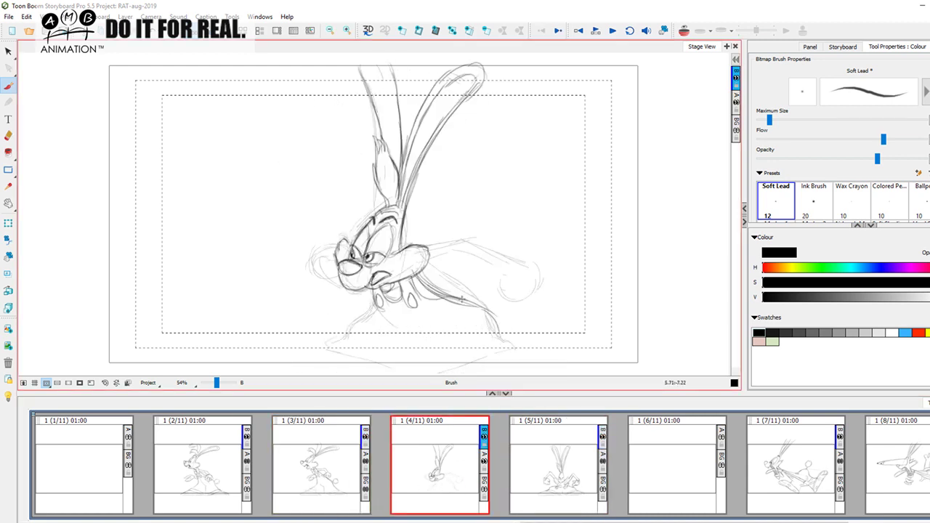
{"action": "key", "text": "Left"}
{"action": "key", "text": "Right"}
{"action": "left_click_drag", "start_coordinate": [376, 311], "coordinate": [329, 349]}
{"action": "key", "text": "Left"}
{"action": "key", "text": "Right"}
{"action": "key", "text": "Left"}
{"action": "key", "text": "Right"}
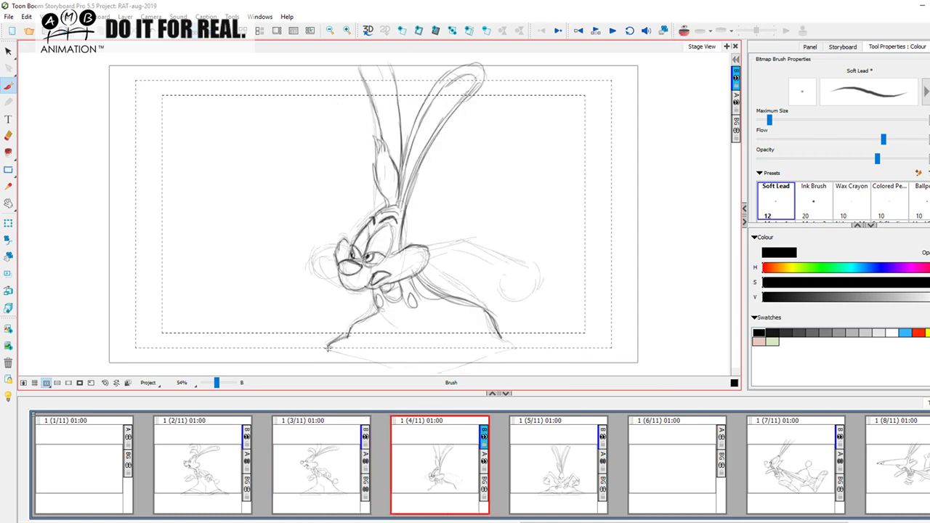
Turn on onion skin and draw the inner foot lines and the centre leg line at the bottom of the pose
{"action": "left_click", "coordinate": [684, 31]}
{"action": "mouse_move", "coordinate": [380, 368]}
{"action": "left_mouse_down"}
{"action": "mouse_move", "coordinate": [414, 377]}
{"action": "mouse_move", "coordinate": [510, 349]}
{"action": "left_mouse_up"}
{"action": "key", "text": "Left"}
{"action": "key", "text": "Right"}
{"action": "left_click_drag", "start_coordinate": [419, 337], "coordinate": [423, 354]}
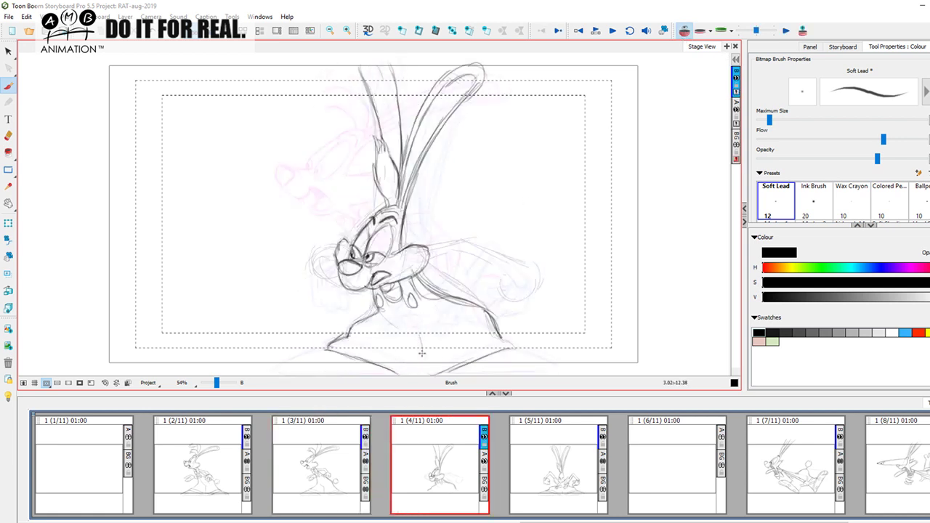
Draw the outer contours of both feet using the onion skin, and turn onion skin off
{"action": "left_click_drag", "start_coordinate": [325, 349], "coordinate": [275, 372]}
{"action": "left_click_drag", "start_coordinate": [506, 346], "coordinate": [559, 371]}
{"action": "key", "text": "Left"}
{"action": "key", "text": "Right"}
{"action": "left_click", "coordinate": [685, 33]}
{"action": "key", "text": "Left"}
{"action": "key", "text": "Right"}
Flip through panels 3, 4 and 5 to examine how the body and feet move between poses
{"action": "left_click", "coordinate": [542, 482]}
{"action": "key", "text": "Left"}
{"action": "left_click", "coordinate": [541, 478]}
{"action": "key", "text": "Left"}
{"action": "key", "text": "Left"}
{"action": "key", "text": "Right"}
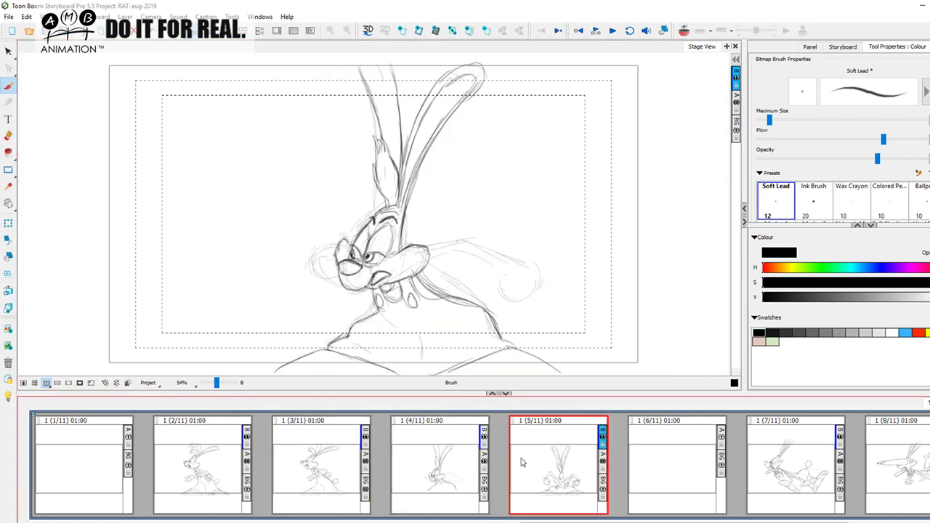
{"action": "key", "text": "Left"}
{"action": "key", "text": "Right"}
{"action": "key", "text": "Right"}
{"action": "key", "text": "Left"}
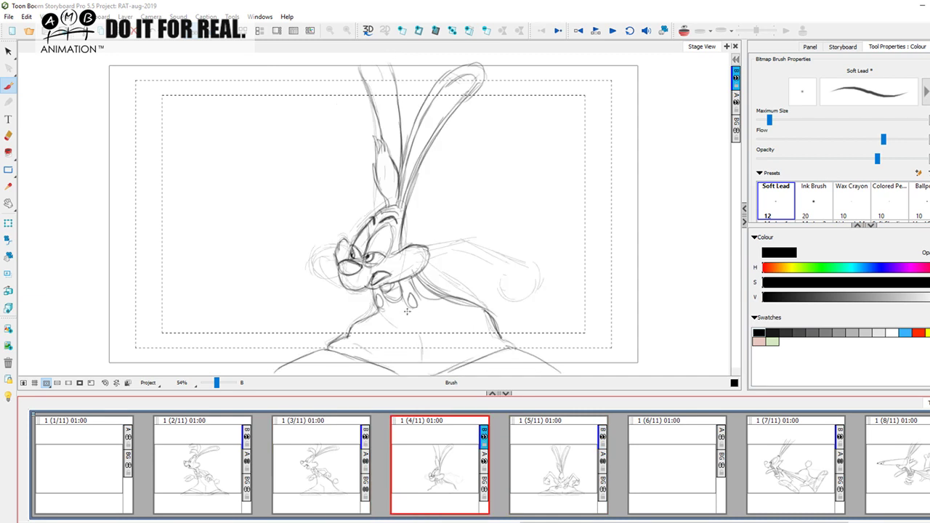
{"action": "key", "text": "Left"}
{"action": "key", "text": "Right"}
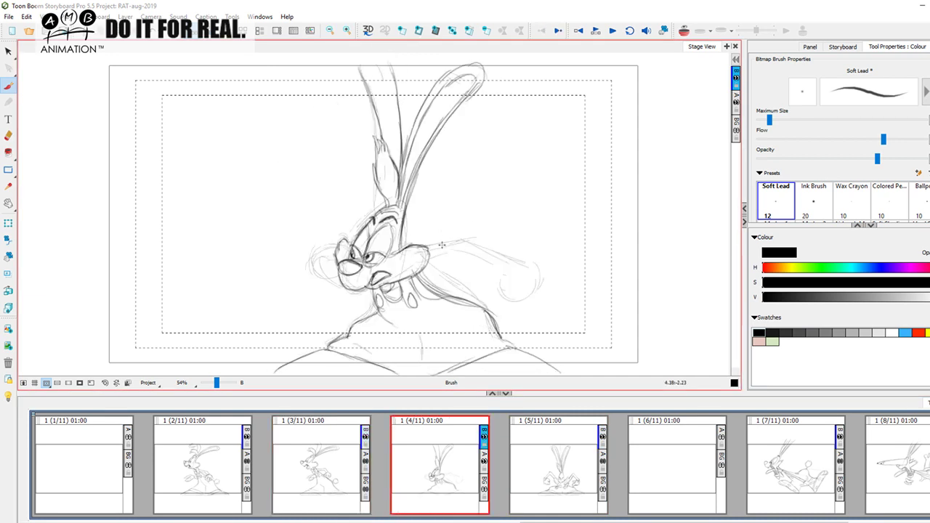
Draw the bent arm from behind the cheek to the wrist over the rough, undoing the stray last stroke
{"action": "key", "text": "Left"}
{"action": "key", "text": "Right"}
{"action": "left_click_drag", "start_coordinate": [425, 266], "coordinate": [459, 251]}
{"action": "key", "text": "Left"}
{"action": "key", "text": "Right"}
{"action": "mouse_move", "coordinate": [459, 251]}
{"action": "left_mouse_down"}
{"action": "mouse_move", "coordinate": [499, 264]}
{"action": "mouse_move", "coordinate": [465, 239]}
{"action": "mouse_move", "coordinate": [513, 261]}
{"action": "left_mouse_up"}
{"action": "key", "text": "Left"}
{"action": "key", "text": "Right"}
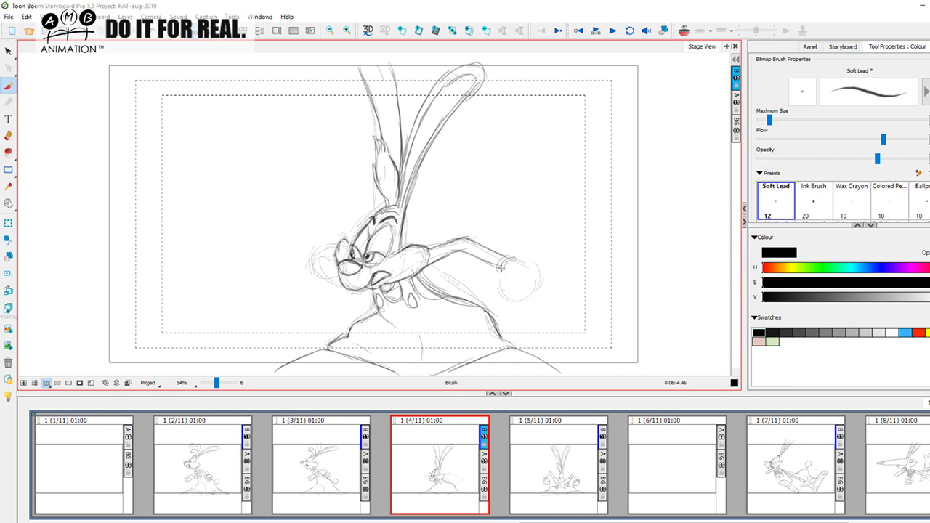
{"action": "mouse_move", "coordinate": [449, 250]}
{"action": "left_mouse_down"}
{"action": "mouse_move", "coordinate": [505, 270]}
{"action": "mouse_move", "coordinate": [468, 308]}
{"action": "mouse_move", "coordinate": [439, 296]}
{"action": "mouse_move", "coordinate": [468, 249]}
{"action": "left_mouse_up"}
{"action": "key", "text": "ctrl+z"}
Draw the clenched hand with its thumb and fingers at the wrist, and the fluffy tail below it
{"action": "left_click_drag", "start_coordinate": [525, 263], "coordinate": [536, 268]}
{"action": "key", "text": "f"}
{"action": "key", "text": "g"}
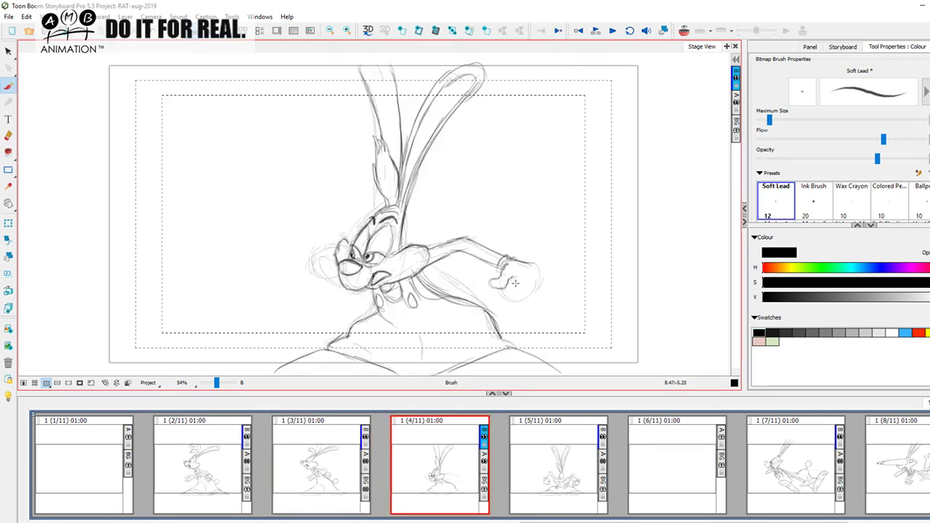
{"action": "mouse_move", "coordinate": [513, 283]}
{"action": "left_mouse_down"}
{"action": "mouse_move", "coordinate": [508, 298]}
{"action": "mouse_move", "coordinate": [518, 299]}
{"action": "mouse_move", "coordinate": [510, 288]}
{"action": "mouse_move", "coordinate": [524, 290]}
{"action": "left_mouse_up"}
{"action": "key", "text": "comma"}
{"action": "key", "text": "period"}
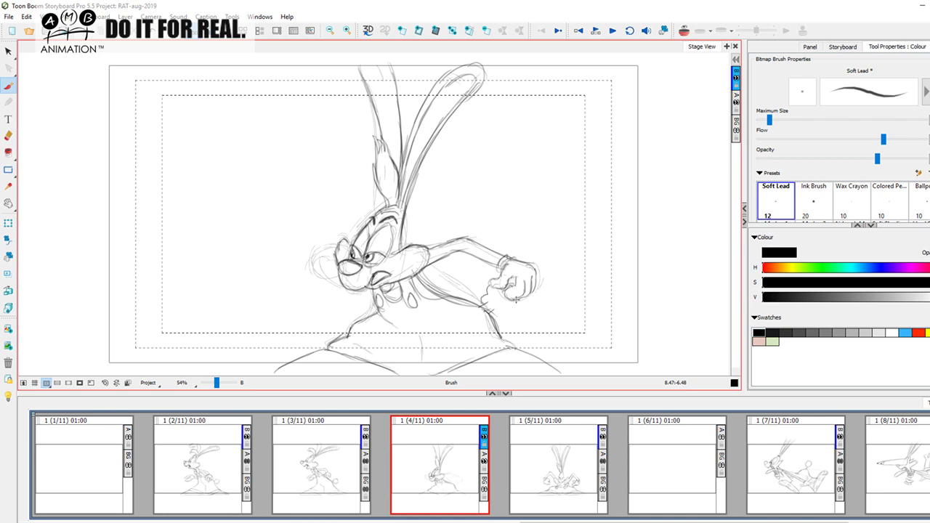
Hatch the gap between the bent arm and the back with the brush, and undo the hatching
{"action": "mouse_move", "coordinate": [427, 273]}
{"action": "left_mouse_down"}
{"action": "mouse_move", "coordinate": [465, 256]}
{"action": "mouse_move", "coordinate": [495, 262]}
{"action": "left_mouse_up"}
{"action": "mouse_move", "coordinate": [446, 292]}
{"action": "left_mouse_down"}
{"action": "mouse_move", "coordinate": [493, 279]}
{"action": "mouse_move", "coordinate": [490, 291]}
{"action": "left_mouse_up"}
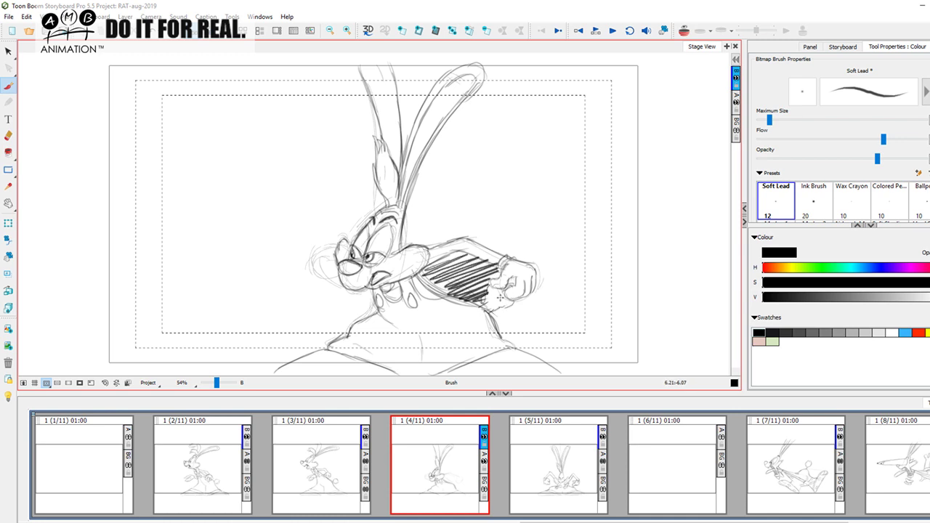
{"action": "key", "text": "ctrl+z"}
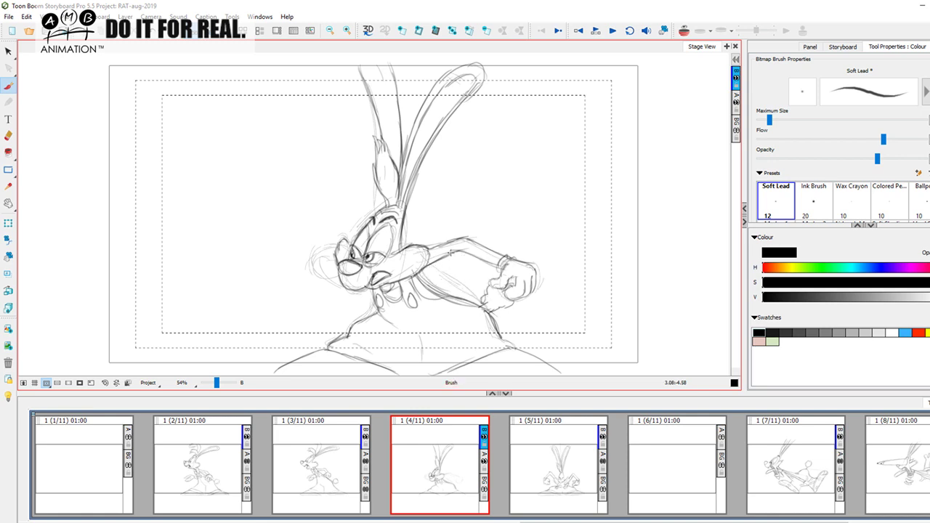
Draw the far hand beside the snout over the rough on panel 4, with short lines above it, checking against the neighbouring panels
{"action": "key", "text": "o"}
{"action": "key", "text": "p"}
{"action": "key", "text": "o"}
{"action": "key", "text": "p"}
{"action": "left_click_drag", "start_coordinate": [339, 221], "coordinate": [340, 239]}
{"action": "left_click_drag", "start_coordinate": [328, 225], "coordinate": [332, 244]}
{"action": "key", "text": "o"}
{"action": "key", "text": "p"}
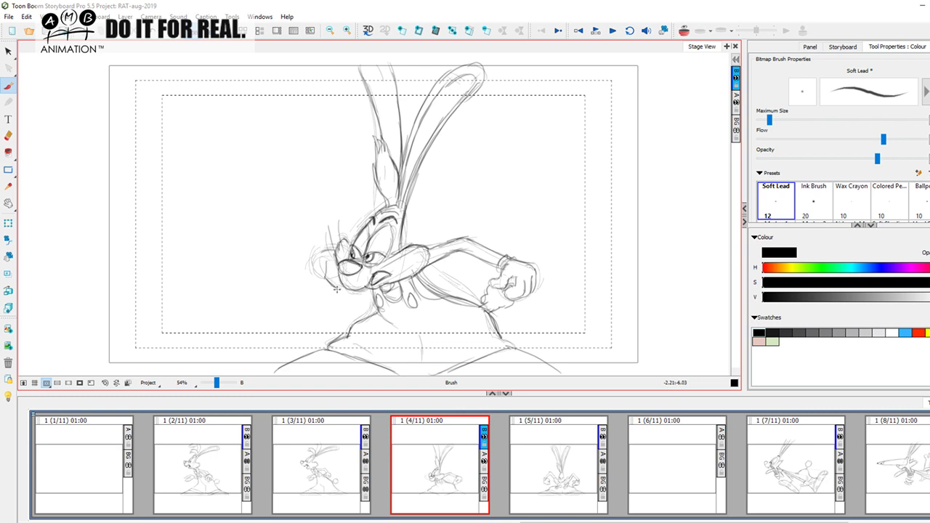
{"action": "left_click_drag", "start_coordinate": [336, 273], "coordinate": [342, 289]}
{"action": "mouse_move", "coordinate": [329, 254]}
{"action": "left_mouse_down"}
{"action": "mouse_move", "coordinate": [315, 263]}
{"action": "mouse_move", "coordinate": [334, 291]}
{"action": "mouse_move", "coordinate": [319, 250]}
{"action": "mouse_move", "coordinate": [343, 251]}
{"action": "left_mouse_up"}
Flip through panels 3, 4 and 5 to examine how the head, arms and ears move between poses
{"action": "key", "text": "f"}
{"action": "key", "text": "g"}
{"action": "key", "text": "f"}
{"action": "key", "text": "Right"}
{"action": "key", "text": "Left"}
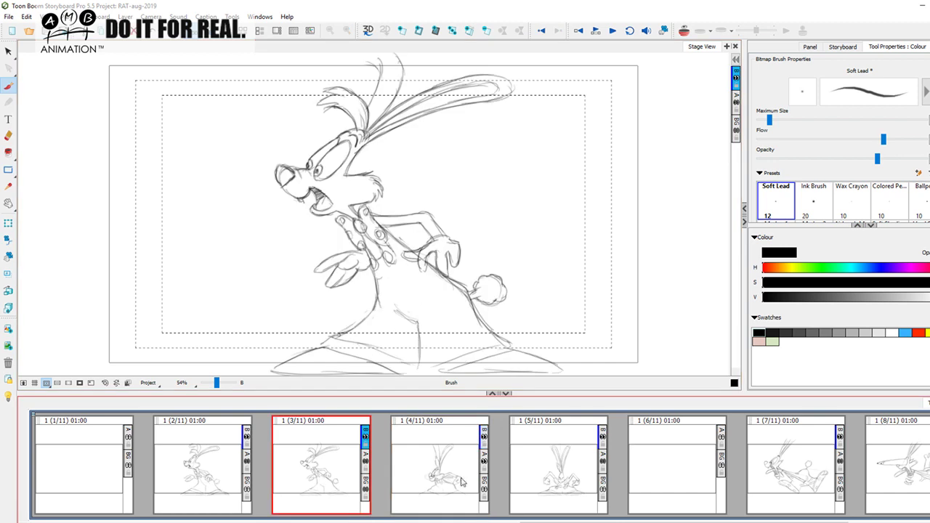
{"action": "left_click", "coordinate": [441, 480]}
{"action": "left_click", "coordinate": [560, 469]}
{"action": "left_click", "coordinate": [327, 471]}
{"action": "left_click", "coordinate": [559, 469]}
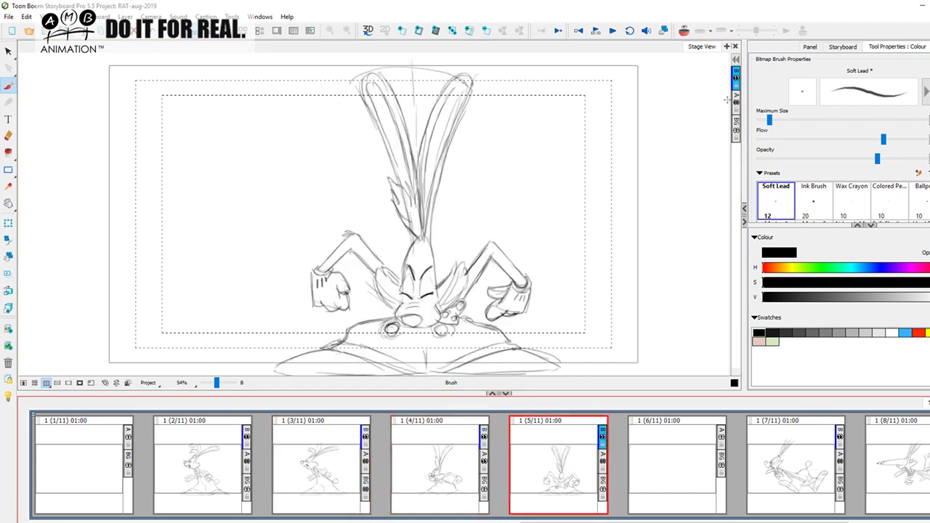
{"action": "left_click", "coordinate": [335, 463]}
{"action": "key", "text": "Right"}
{"action": "key", "text": "Right"}
{"action": "left_click", "coordinate": [284, 460]}
{"action": "key", "text": "Right"}
{"action": "key", "text": "Right"}
Go to the empty panel 6 via the timeline, and return to its thumbnail in the storyboard layout
{"action": "left_click", "coordinate": [737, 103]}
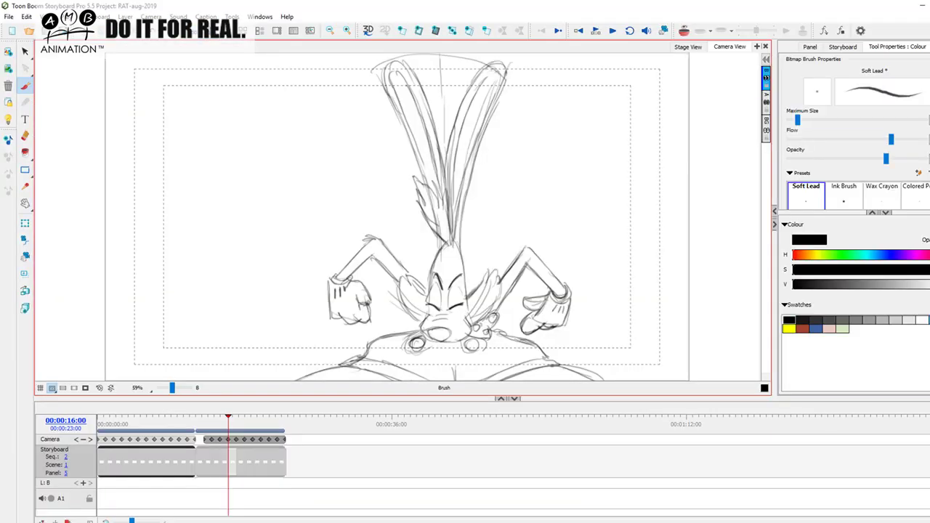
{"action": "mouse_move", "coordinate": [226, 420]}
{"action": "left_mouse_down"}
{"action": "mouse_move", "coordinate": [202, 419]}
{"action": "mouse_move", "coordinate": [267, 419]}
{"action": "mouse_move", "coordinate": [201, 418]}
{"action": "mouse_move", "coordinate": [245, 418]}
{"action": "mouse_move", "coordinate": [208, 420]}
{"action": "mouse_move", "coordinate": [245, 419]}
{"action": "mouse_move", "coordinate": [237, 418]}
{"action": "left_mouse_up"}
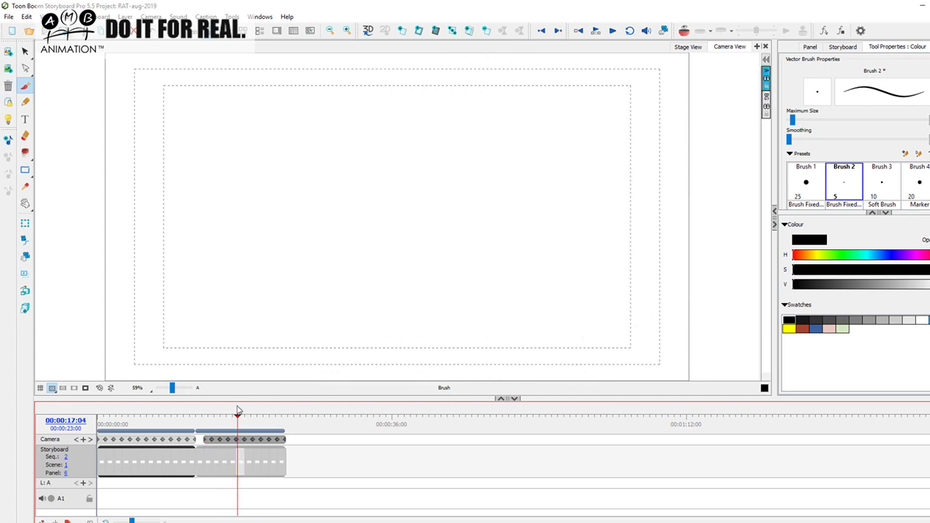
{"action": "left_click", "coordinate": [194, 35]}
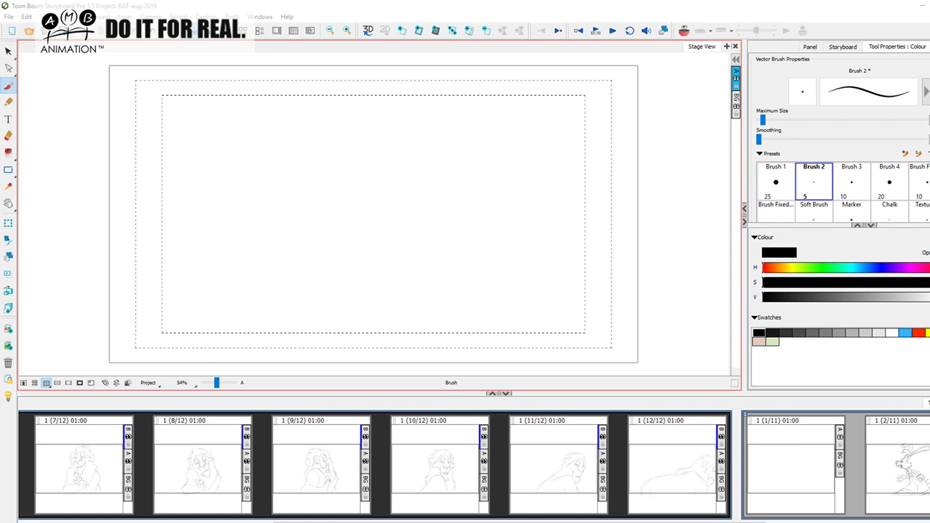
{"action": "left_click_drag", "start_coordinate": [458, 522], "coordinate": [745, 521]}
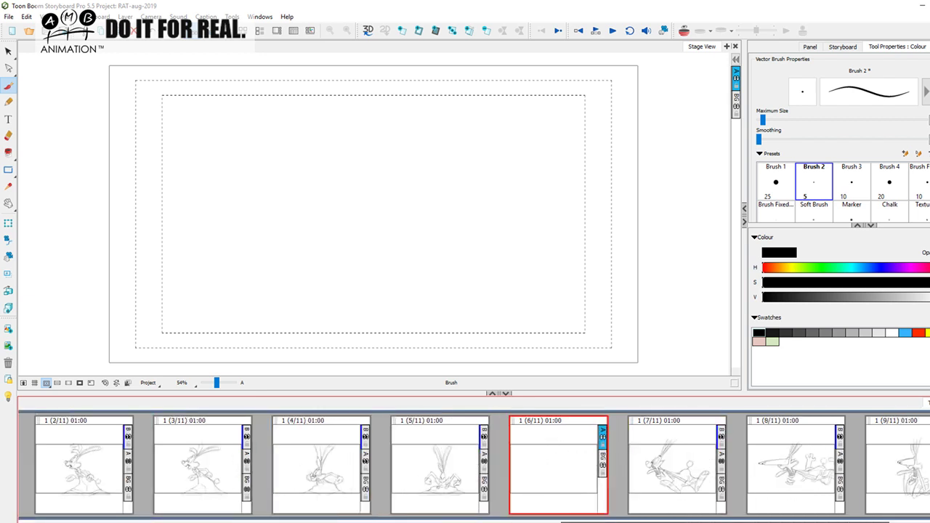
Add a new bitmap layer to panel 6 and turn on the onion skin
{"action": "right_click", "coordinate": [736, 72]}
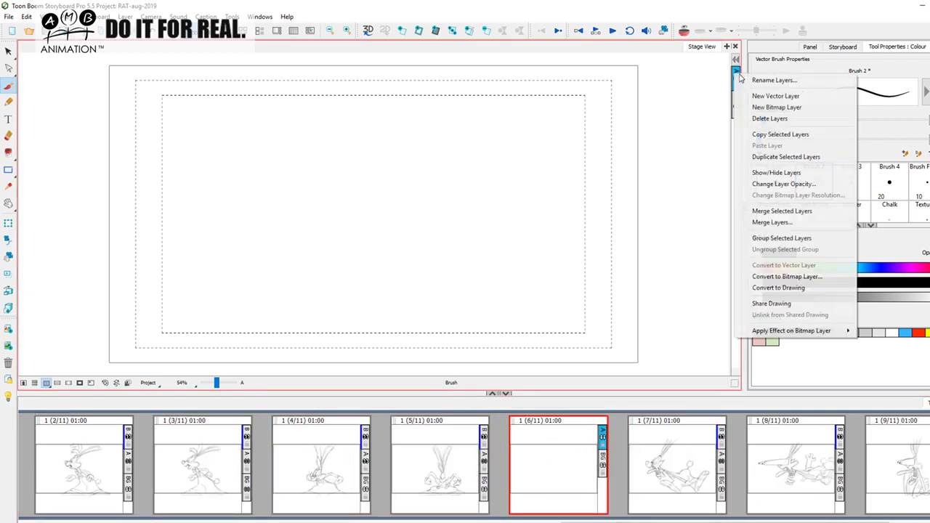
{"action": "left_click", "coordinate": [782, 110]}
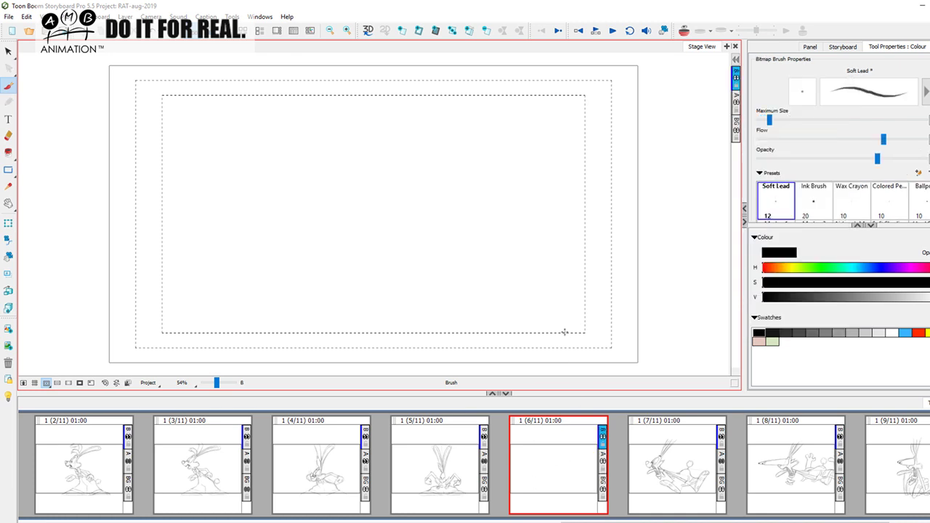
{"action": "left_click", "coordinate": [684, 34]}
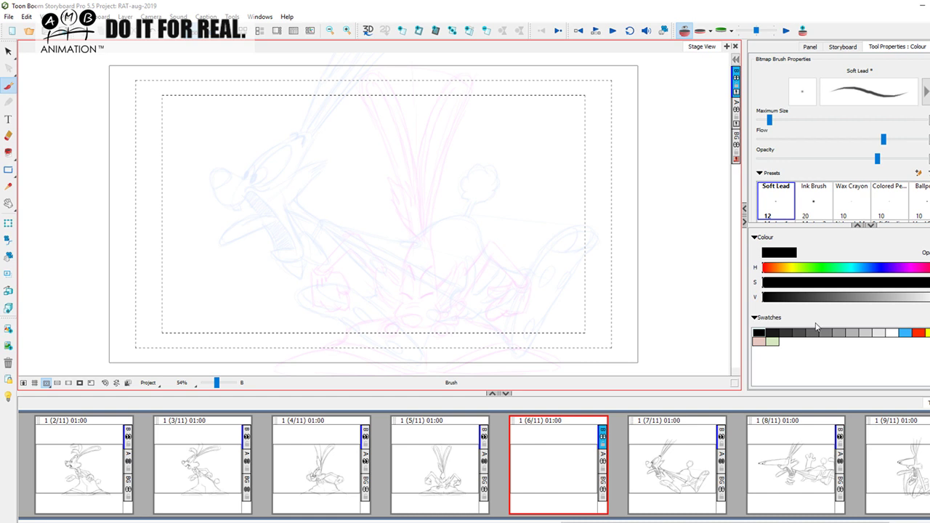
{"action": "left_click", "coordinate": [755, 322]}
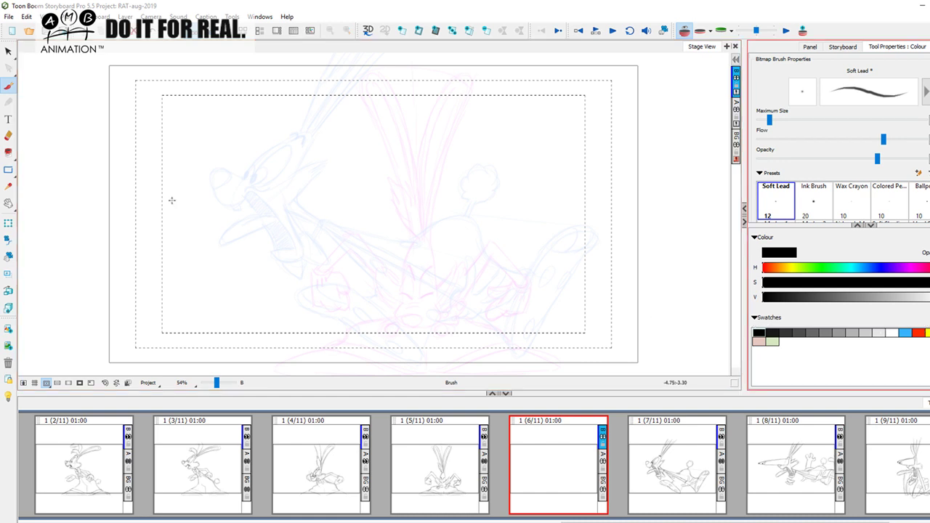
Try a few strokes on panel 6 after comparing panels 5 and 7, and delete the new bitmap layer
{"action": "left_click", "coordinate": [465, 479]}
{"action": "left_click", "coordinate": [552, 465]}
{"action": "left_click", "coordinate": [643, 452]}
{"action": "left_click", "coordinate": [469, 476]}
{"action": "left_click", "coordinate": [551, 446]}
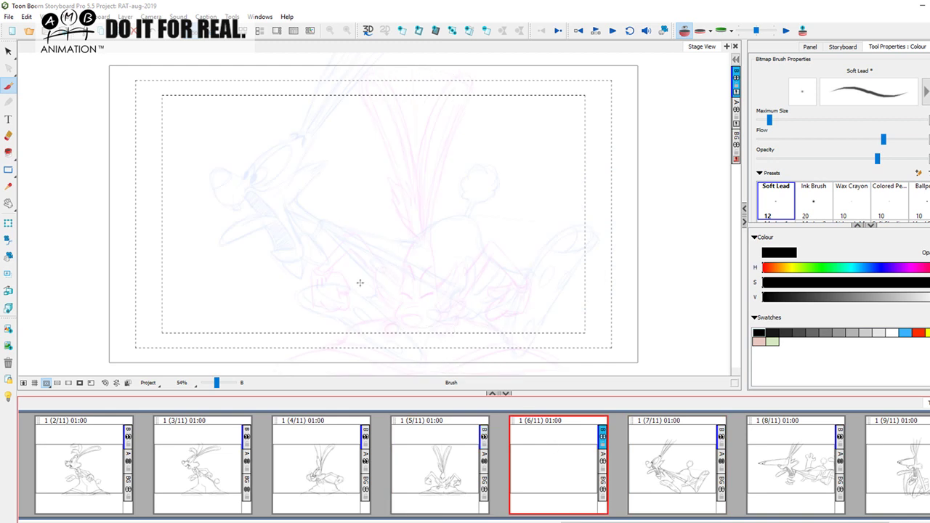
{"action": "mouse_move", "coordinate": [362, 241]}
{"action": "left_mouse_down"}
{"action": "mouse_move", "coordinate": [392, 233]}
{"action": "mouse_move", "coordinate": [399, 262]}
{"action": "left_mouse_up"}
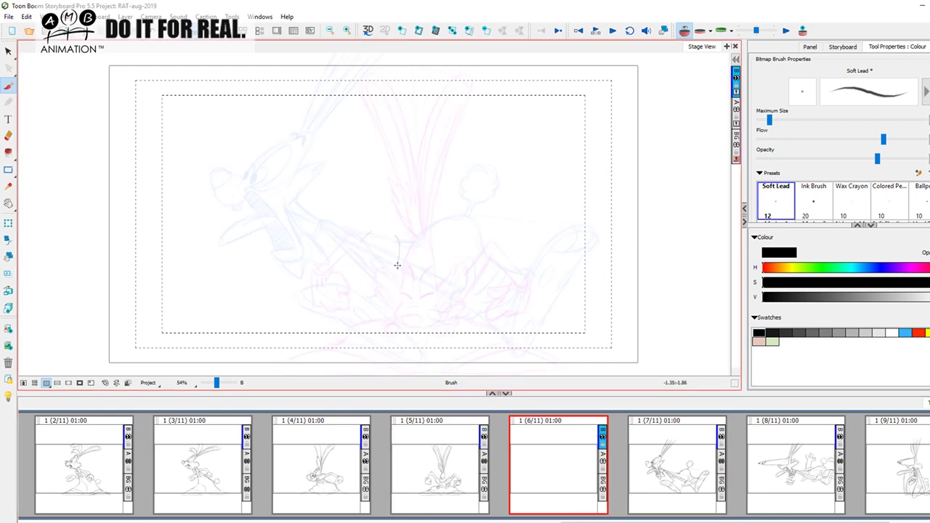
{"action": "right_click", "coordinate": [735, 78]}
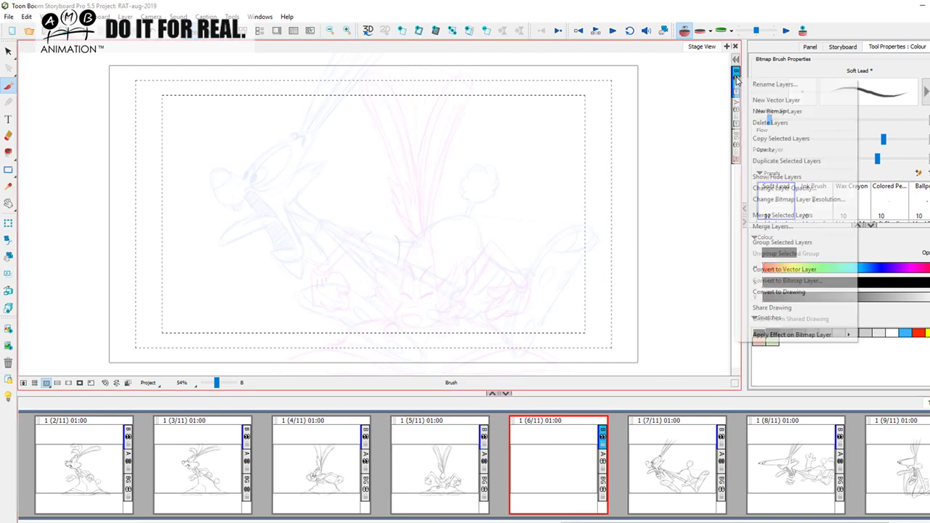
{"action": "left_click", "coordinate": [778, 122]}
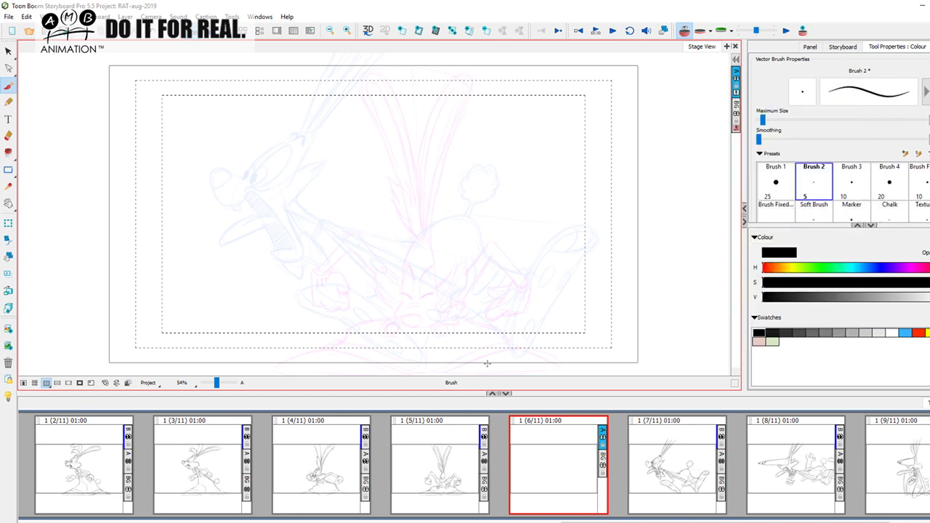
Outline the ears on panel 4's layer A as a red triangle with a centre line
{"action": "left_click", "coordinate": [452, 469]}
{"action": "left_click", "coordinate": [289, 483]}
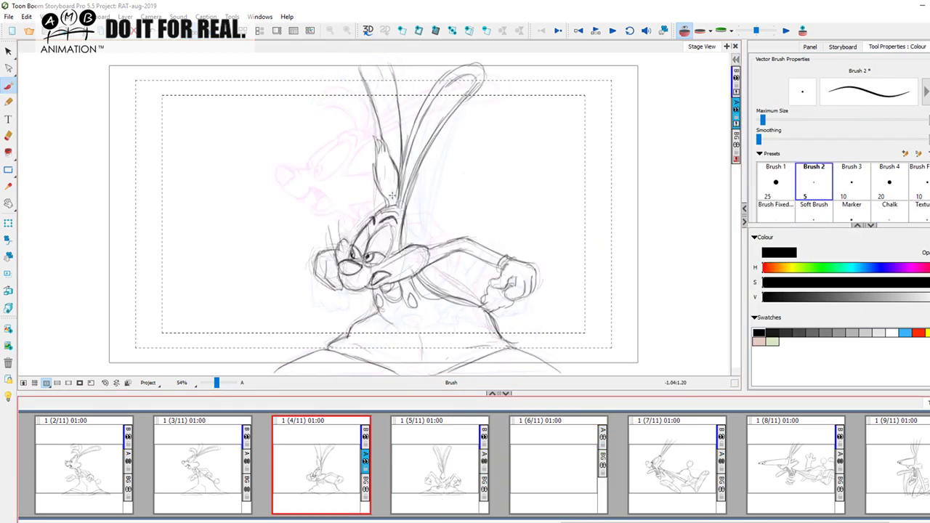
{"action": "left_click", "coordinate": [918, 332]}
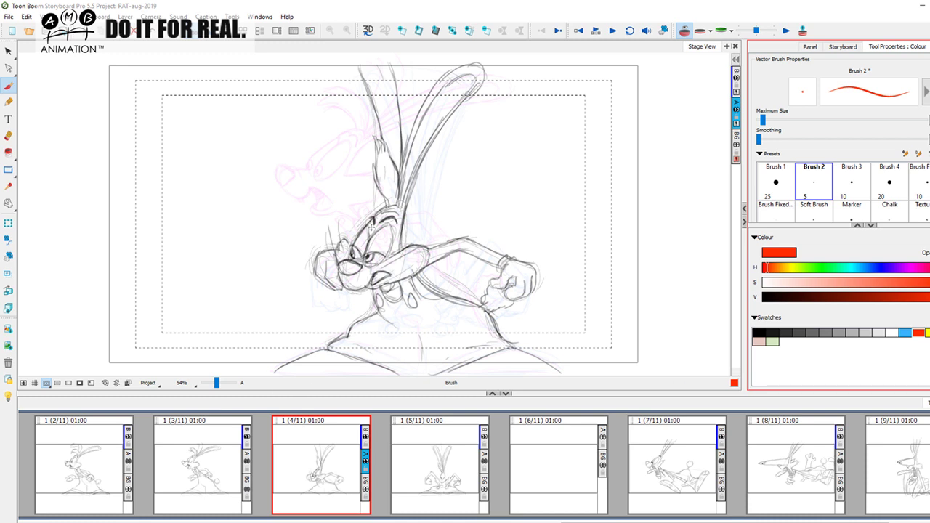
{"action": "mouse_move", "coordinate": [366, 72]}
{"action": "left_mouse_down"}
{"action": "mouse_move", "coordinate": [395, 210]}
{"action": "mouse_move", "coordinate": [483, 71]}
{"action": "mouse_move", "coordinate": [361, 58]}
{"action": "left_mouse_up"}
{"action": "left_click_drag", "start_coordinate": [420, 54], "coordinate": [395, 212]}
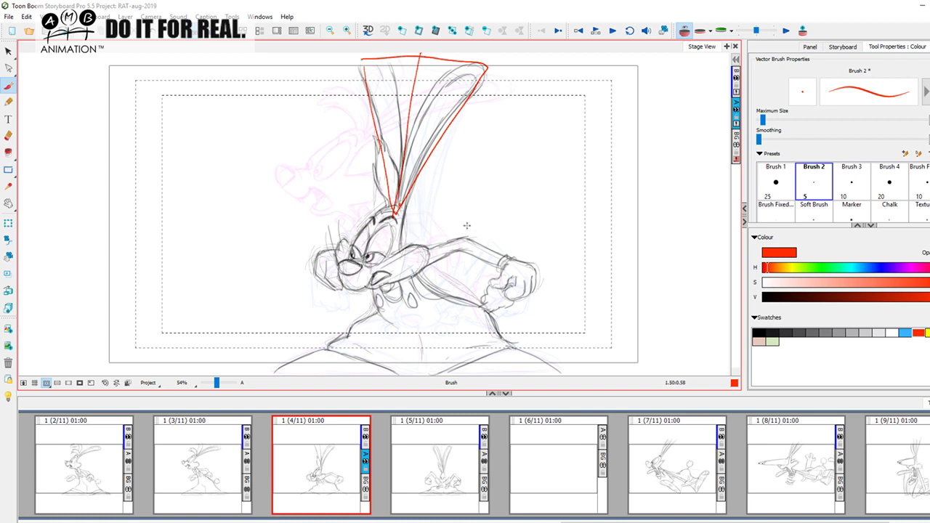
Mark the triangle from head to feet and the gap inside the bent arm in red, undoing each shape
{"action": "left_click_drag", "start_coordinate": [383, 207], "coordinate": [268, 377]}
{"action": "mouse_move", "coordinate": [274, 376]}
{"action": "left_mouse_down"}
{"action": "mouse_move", "coordinate": [363, 256]}
{"action": "mouse_move", "coordinate": [382, 210]}
{"action": "left_mouse_up"}
{"action": "left_click_drag", "start_coordinate": [396, 215], "coordinate": [545, 377]}
{"action": "left_click_drag", "start_coordinate": [285, 375], "coordinate": [253, 373]}
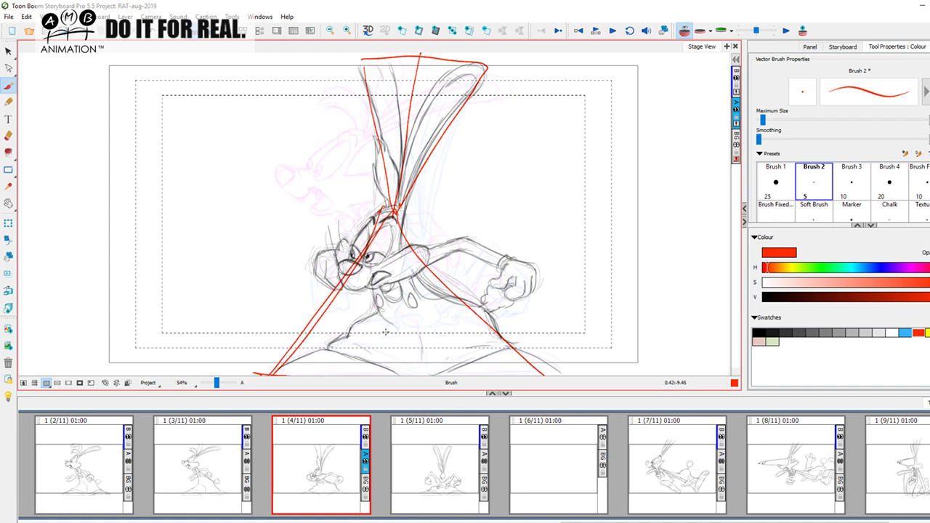
{"action": "key", "text": "ctrl+z"}
{"action": "mouse_move", "coordinate": [413, 274]}
{"action": "left_mouse_down"}
{"action": "mouse_move", "coordinate": [467, 255]}
{"action": "mouse_move", "coordinate": [508, 270]}
{"action": "mouse_move", "coordinate": [478, 304]}
{"action": "mouse_move", "coordinate": [422, 270]}
{"action": "left_mouse_up"}
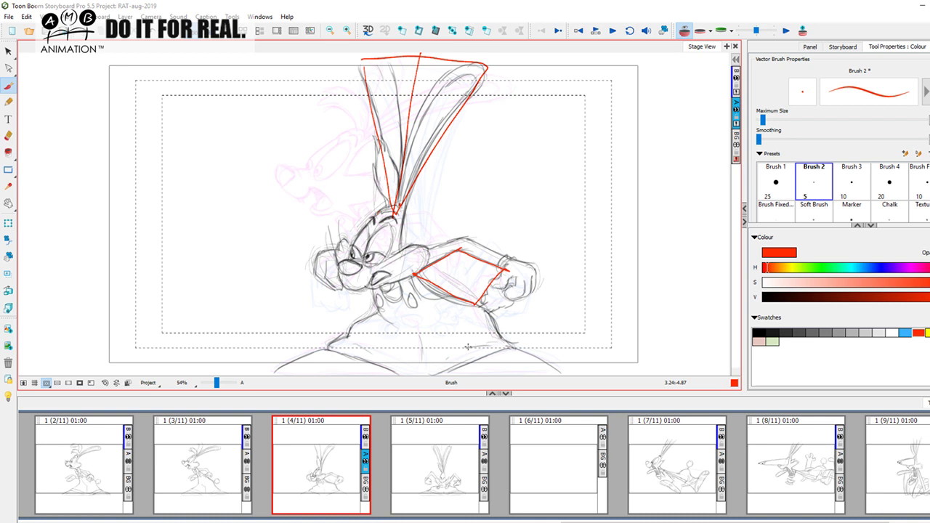
{"action": "key", "text": "ctrl+z"}
Mark the line through both arms, and the muzzle and head shapes, in red on panel 4
{"action": "mouse_move", "coordinate": [314, 243]}
{"action": "left_mouse_down"}
{"action": "mouse_move", "coordinate": [347, 254]}
{"action": "mouse_move", "coordinate": [469, 236]}
{"action": "mouse_move", "coordinate": [462, 244]}
{"action": "mouse_move", "coordinate": [318, 244]}
{"action": "mouse_move", "coordinate": [311, 279]}
{"action": "left_mouse_up"}
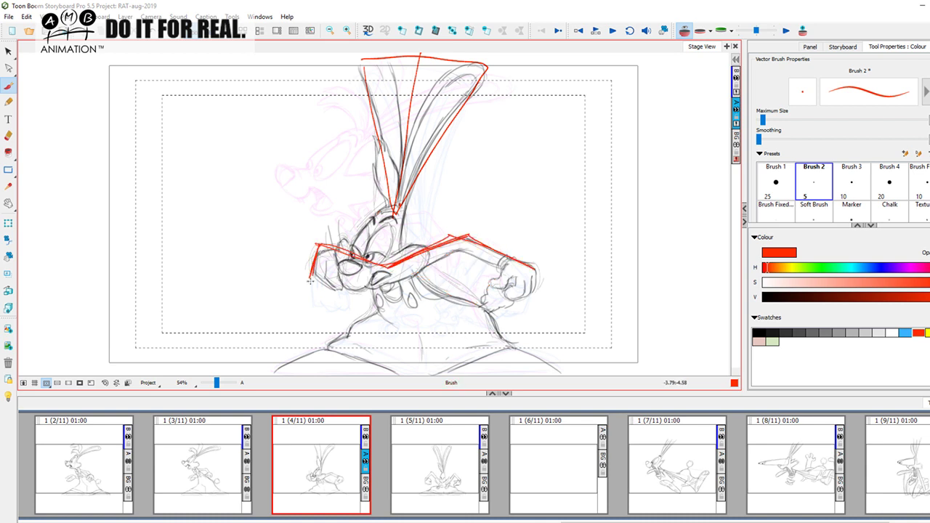
{"action": "left_click", "coordinate": [413, 455]}
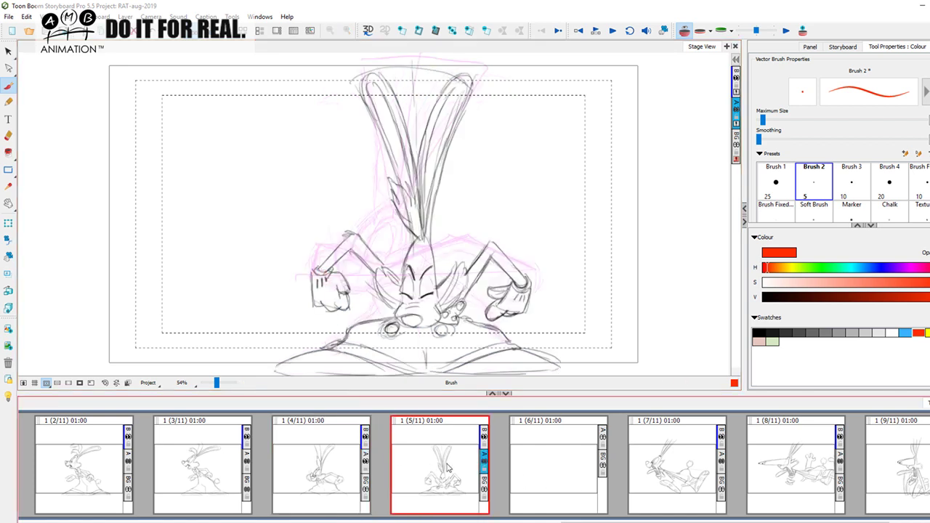
{"action": "left_click", "coordinate": [346, 467]}
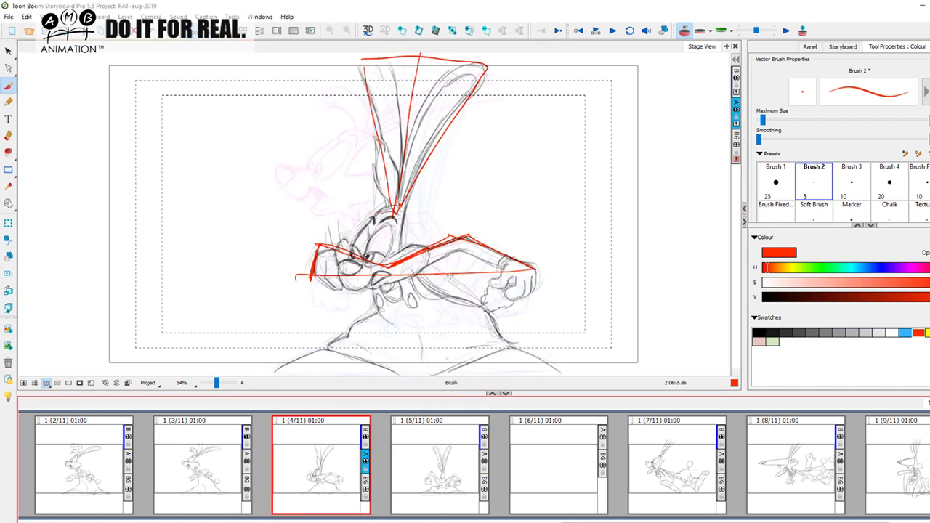
{"action": "mouse_move", "coordinate": [333, 249]}
{"action": "left_mouse_down"}
{"action": "mouse_move", "coordinate": [359, 289]}
{"action": "mouse_move", "coordinate": [377, 274]}
{"action": "left_mouse_up"}
{"action": "left_click_drag", "start_coordinate": [359, 287], "coordinate": [347, 294]}
{"action": "mouse_move", "coordinate": [333, 249]}
{"action": "left_mouse_down"}
{"action": "mouse_move", "coordinate": [345, 294]}
{"action": "mouse_move", "coordinate": [386, 263]}
{"action": "mouse_move", "coordinate": [379, 276]}
{"action": "mouse_move", "coordinate": [432, 268]}
{"action": "mouse_move", "coordinate": [346, 295]}
{"action": "mouse_move", "coordinate": [418, 247]}
{"action": "left_mouse_up"}
{"action": "left_click_drag", "start_coordinate": [331, 262], "coordinate": [389, 206]}
{"action": "left_click_drag", "start_coordinate": [390, 205], "coordinate": [400, 258]}
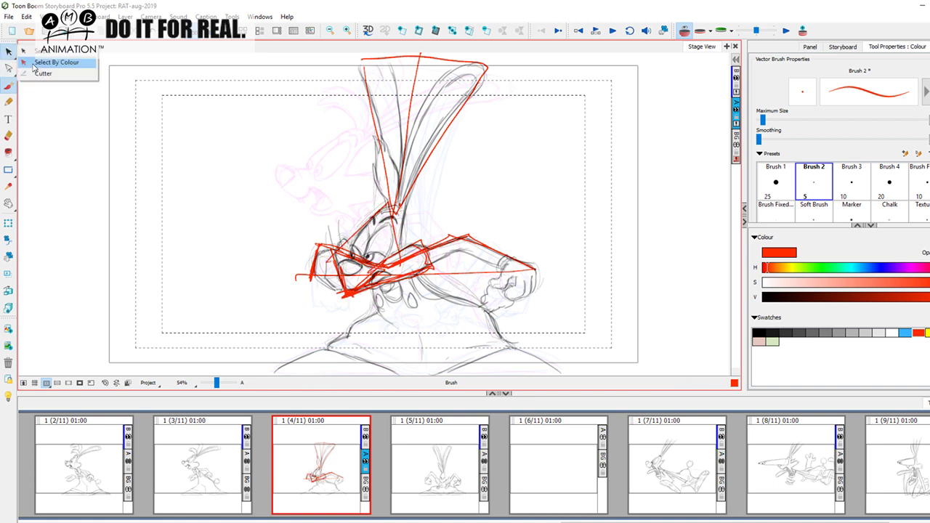
Select all the red construction lines on panel 4 and delete them
{"action": "left_click", "coordinate": [8, 51]}
{"action": "left_click", "coordinate": [361, 286]}
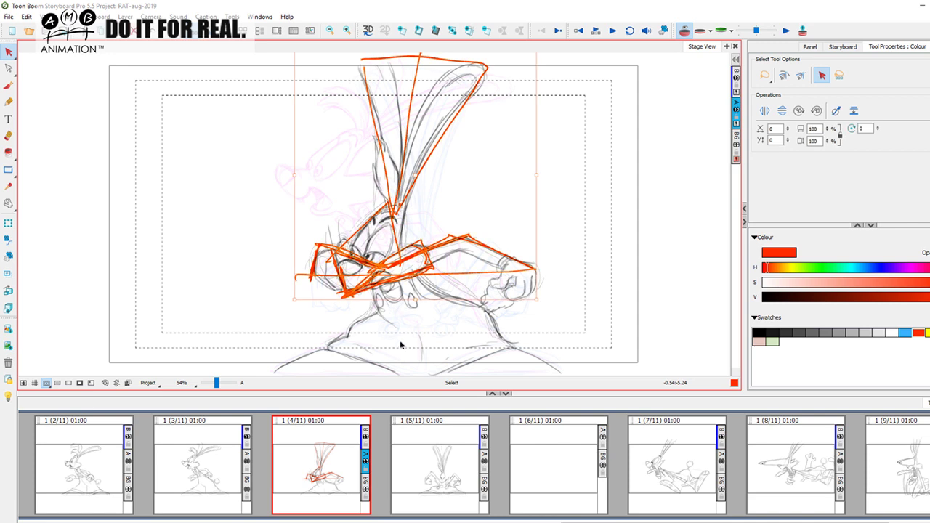
{"action": "key", "text": "Delete"}
Return to panel 6 with the black brush, and undo a trial guide stroke across the pose
{"action": "left_click", "coordinate": [554, 467]}
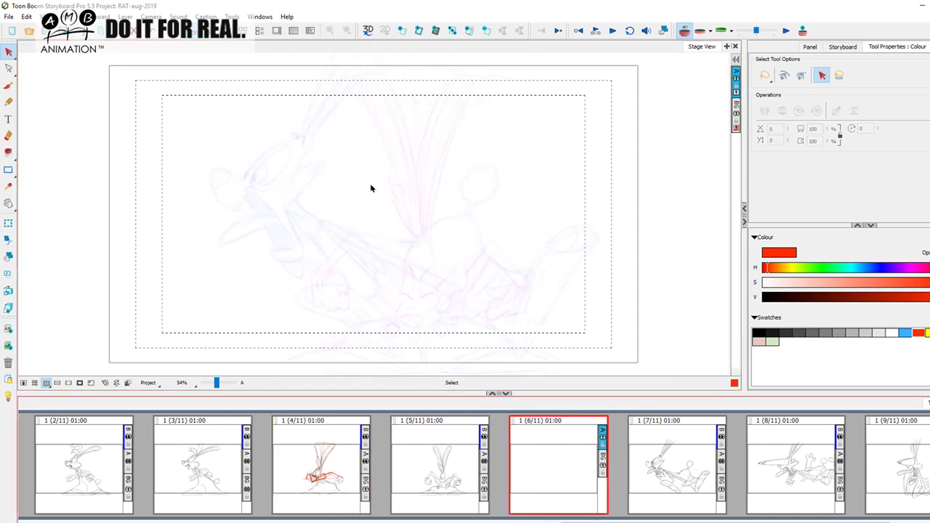
{"action": "left_click", "coordinate": [757, 332]}
{"action": "left_click", "coordinate": [8, 85]}
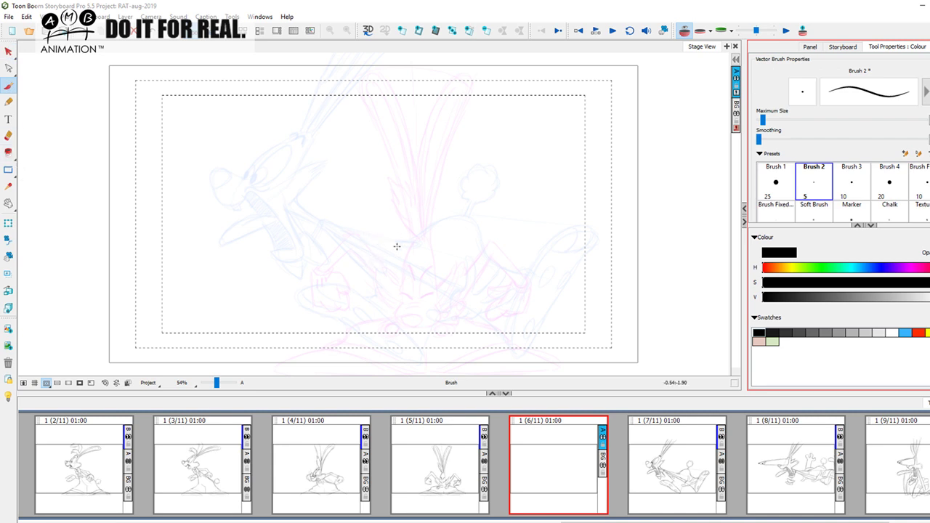
{"action": "mouse_move", "coordinate": [430, 258]}
{"action": "left_mouse_down"}
{"action": "mouse_move", "coordinate": [356, 286]}
{"action": "mouse_move", "coordinate": [269, 100]}
{"action": "mouse_move", "coordinate": [459, 260]}
{"action": "mouse_move", "coordinate": [273, 101]}
{"action": "left_mouse_up"}
{"action": "key", "text": "ctrl+z"}
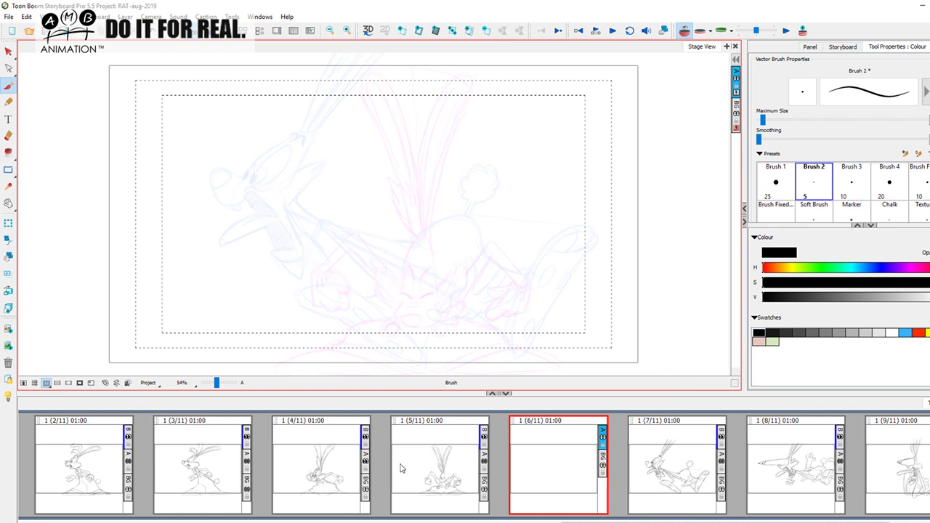
Rough in the low head on panel 6 with its eye dome, muzzle, jaw and cheek, after comparing panels 4 and 5
{"action": "left_click", "coordinate": [334, 480]}
{"action": "left_click", "coordinate": [440, 469]}
{"action": "left_click", "coordinate": [558, 461]}
{"action": "mouse_move", "coordinate": [342, 219]}
{"action": "left_mouse_down"}
{"action": "mouse_move", "coordinate": [365, 249]}
{"action": "mouse_move", "coordinate": [353, 212]}
{"action": "mouse_move", "coordinate": [321, 247]}
{"action": "left_mouse_up"}
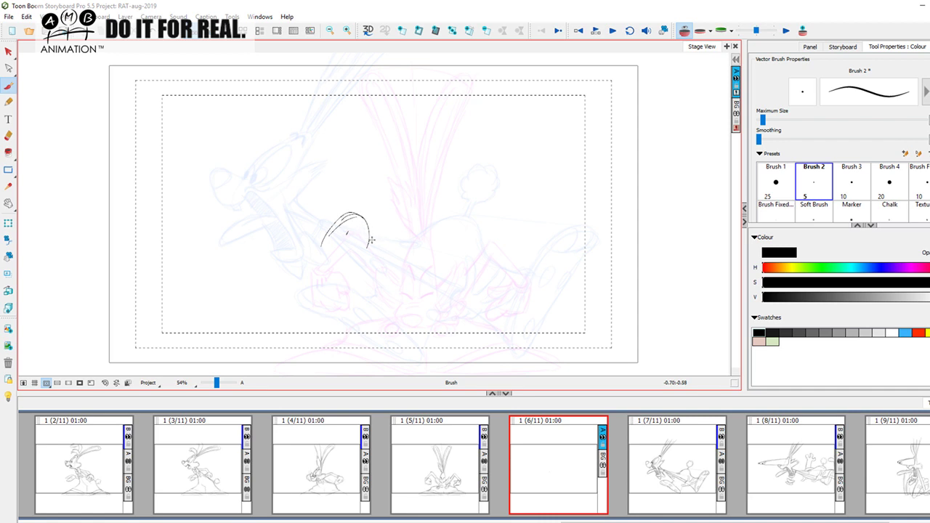
{"action": "left_click_drag", "start_coordinate": [341, 224], "coordinate": [370, 264]}
{"action": "mouse_move", "coordinate": [367, 224]}
{"action": "left_mouse_down"}
{"action": "mouse_move", "coordinate": [292, 258]}
{"action": "mouse_move", "coordinate": [340, 298]}
{"action": "left_mouse_up"}
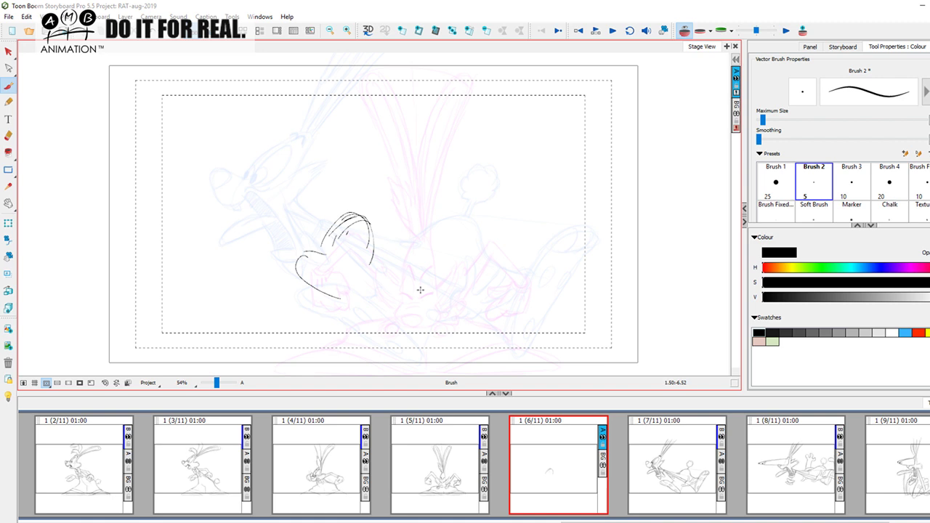
{"action": "mouse_move", "coordinate": [361, 255]}
{"action": "left_mouse_down"}
{"action": "mouse_move", "coordinate": [395, 258]}
{"action": "mouse_move", "coordinate": [390, 280]}
{"action": "mouse_move", "coordinate": [351, 295]}
{"action": "mouse_move", "coordinate": [292, 264]}
{"action": "mouse_move", "coordinate": [333, 243]}
{"action": "mouse_move", "coordinate": [376, 233]}
{"action": "left_mouse_up"}
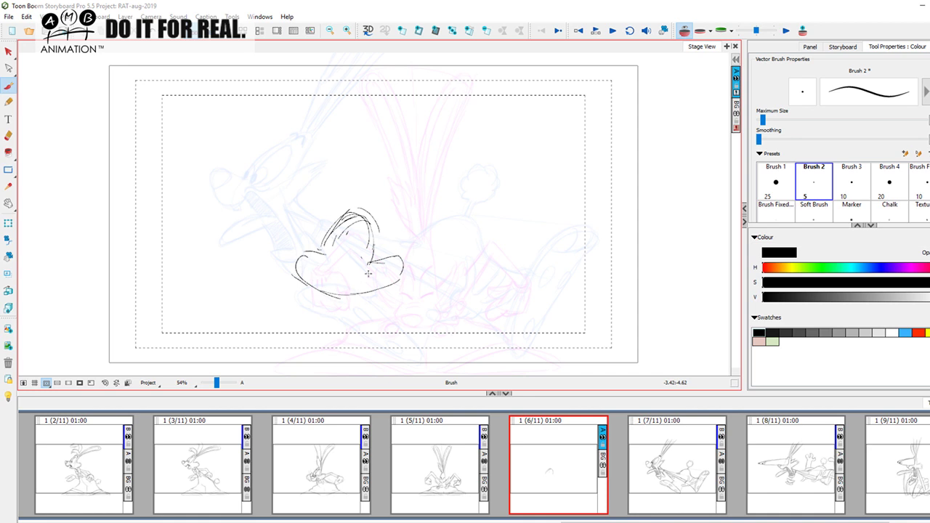
Add the nose, mouth and eyes to the rough head, and sketch the skull and back line behind it
{"action": "mouse_move", "coordinate": [388, 258]}
{"action": "left_mouse_down"}
{"action": "mouse_move", "coordinate": [296, 269]}
{"action": "mouse_move", "coordinate": [313, 266]}
{"action": "mouse_move", "coordinate": [313, 287]}
{"action": "left_mouse_up"}
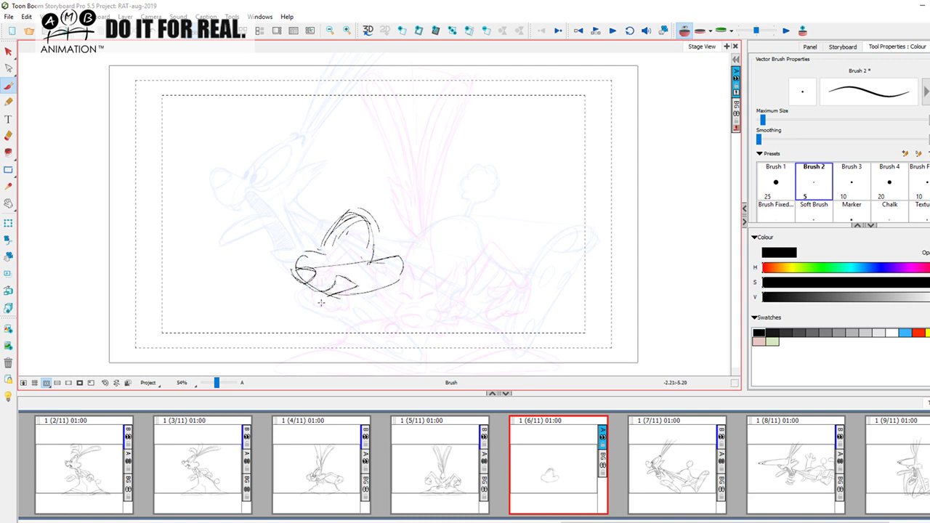
{"action": "left_click_drag", "start_coordinate": [347, 228], "coordinate": [327, 275]}
{"action": "mouse_move", "coordinate": [301, 265]}
{"action": "left_mouse_down"}
{"action": "mouse_move", "coordinate": [326, 262]}
{"action": "mouse_move", "coordinate": [307, 265]}
{"action": "left_mouse_up"}
{"action": "mouse_move", "coordinate": [331, 218]}
{"action": "left_mouse_down"}
{"action": "mouse_move", "coordinate": [370, 212]}
{"action": "mouse_move", "coordinate": [327, 237]}
{"action": "mouse_move", "coordinate": [368, 219]}
{"action": "mouse_move", "coordinate": [421, 269]}
{"action": "mouse_move", "coordinate": [466, 252]}
{"action": "left_mouse_up"}
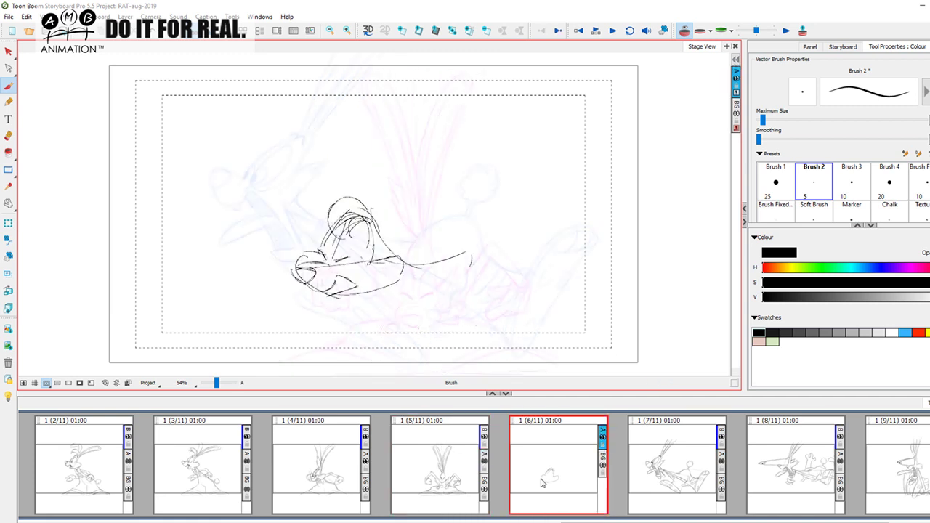
Flip through panels 5, 6 and 7 to examine how the rough head and back fit between the poses
{"action": "left_click", "coordinate": [661, 471]}
{"action": "left_click", "coordinate": [424, 470]}
{"action": "left_click", "coordinate": [540, 477]}
{"action": "left_click", "coordinate": [654, 465]}
{"action": "left_click", "coordinate": [442, 470]}
{"action": "left_click", "coordinate": [552, 473]}
{"action": "left_click", "coordinate": [653, 457]}
{"action": "left_click", "coordinate": [429, 474]}
{"action": "left_click", "coordinate": [569, 457]}
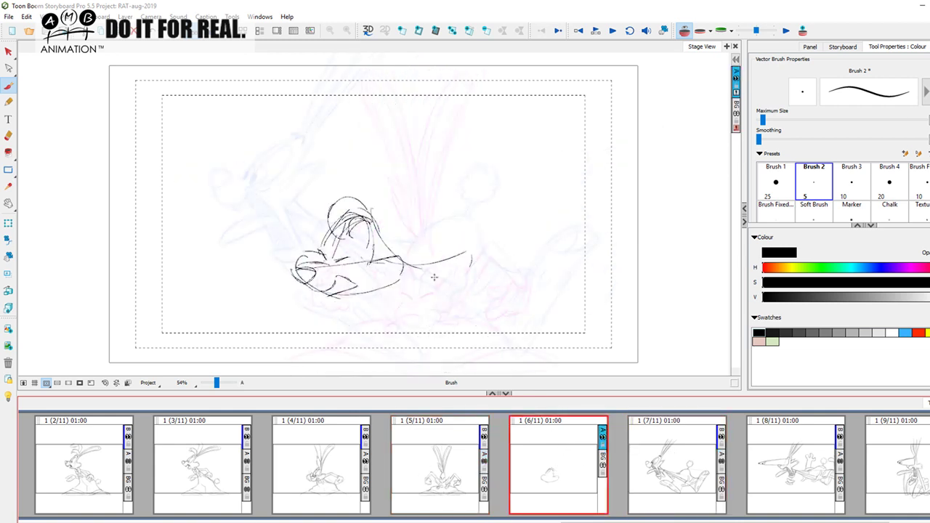
Finish the end of the line behind the head and rough in the bent rear arm reaching down to a splayed hand
{"action": "left_click_drag", "start_coordinate": [466, 271], "coordinate": [457, 281]}
{"action": "left_click_drag", "start_coordinate": [395, 272], "coordinate": [505, 286]}
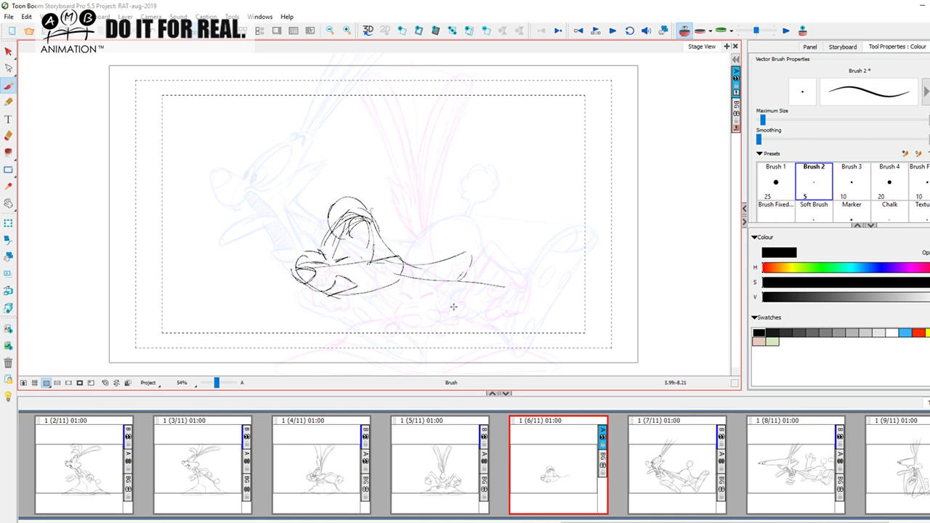
{"action": "mouse_move", "coordinate": [465, 287]}
{"action": "left_mouse_down"}
{"action": "mouse_move", "coordinate": [522, 347]}
{"action": "mouse_move", "coordinate": [457, 286]}
{"action": "mouse_move", "coordinate": [480, 299]}
{"action": "left_mouse_up"}
{"action": "left_click_drag", "start_coordinate": [384, 272], "coordinate": [464, 280]}
{"action": "left_click_drag", "start_coordinate": [463, 281], "coordinate": [520, 348]}
{"action": "left_click_drag", "start_coordinate": [377, 274], "coordinate": [521, 352]}
{"action": "left_click_drag", "start_coordinate": [493, 316], "coordinate": [547, 360]}
{"action": "mouse_move", "coordinate": [504, 338]}
{"action": "left_mouse_down"}
{"action": "mouse_move", "coordinate": [563, 370]}
{"action": "mouse_move", "coordinate": [519, 339]}
{"action": "mouse_move", "coordinate": [563, 350]}
{"action": "mouse_move", "coordinate": [528, 351]}
{"action": "mouse_move", "coordinate": [547, 372]}
{"action": "mouse_move", "coordinate": [515, 362]}
{"action": "left_mouse_up"}
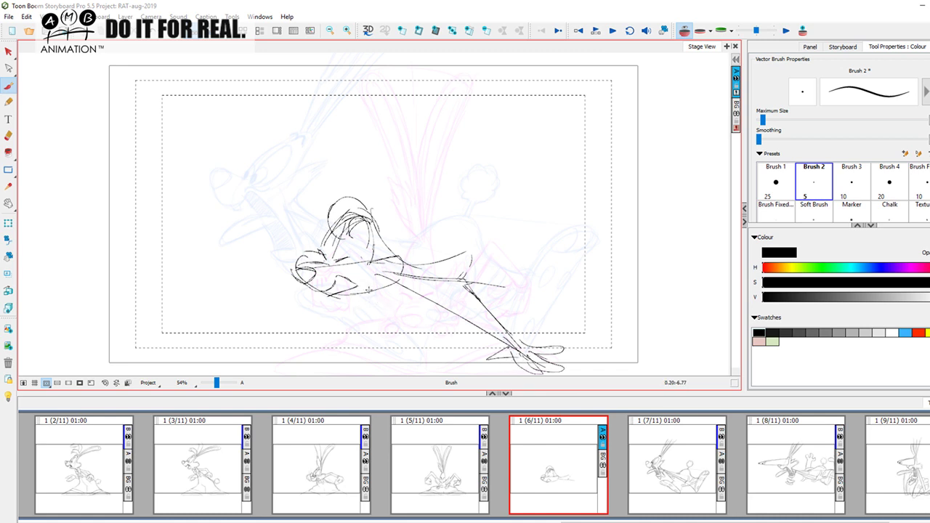
Rough in the chest and front leg contour below the chin, ending in a long flat foot on the ground
{"action": "mouse_move", "coordinate": [372, 304]}
{"action": "left_mouse_down"}
{"action": "mouse_move", "coordinate": [353, 316]}
{"action": "mouse_move", "coordinate": [360, 321]}
{"action": "mouse_move", "coordinate": [335, 351]}
{"action": "mouse_move", "coordinate": [343, 338]}
{"action": "left_mouse_up"}
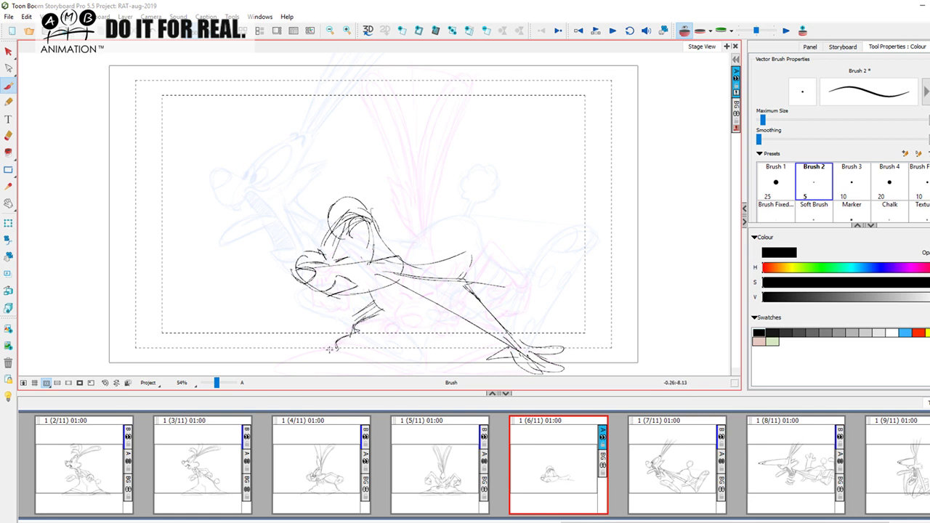
{"action": "left_click_drag", "start_coordinate": [293, 367], "coordinate": [336, 345]}
{"action": "mouse_move", "coordinate": [342, 341]}
{"action": "left_mouse_down"}
{"action": "mouse_move", "coordinate": [293, 367]}
{"action": "mouse_move", "coordinate": [328, 350]}
{"action": "left_mouse_up"}
{"action": "left_click_drag", "start_coordinate": [441, 333], "coordinate": [440, 313]}
{"action": "mouse_move", "coordinate": [337, 363]}
{"action": "left_mouse_down"}
{"action": "mouse_move", "coordinate": [422, 338]}
{"action": "mouse_move", "coordinate": [298, 353]}
{"action": "left_mouse_up"}
{"action": "left_click_drag", "start_coordinate": [383, 355], "coordinate": [276, 350]}
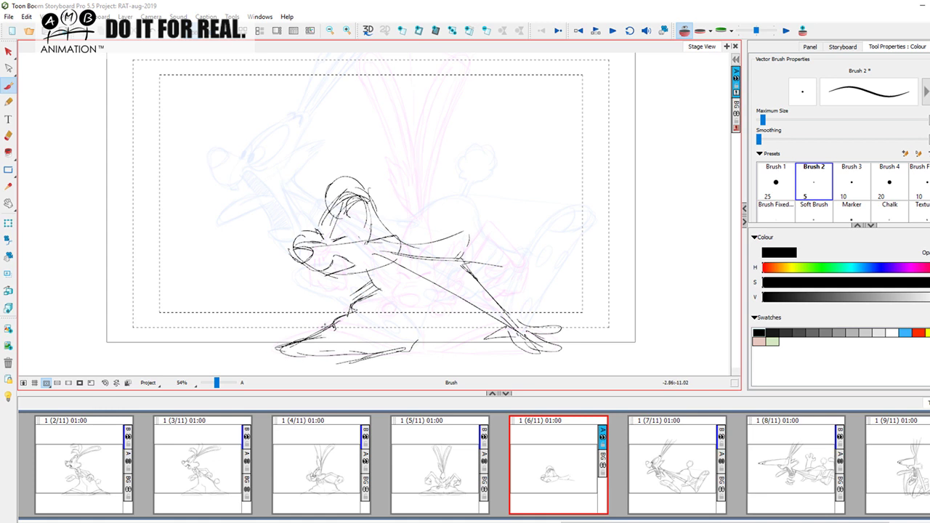
{"action": "mouse_move", "coordinate": [333, 328]}
{"action": "left_mouse_down"}
{"action": "mouse_move", "coordinate": [378, 332]}
{"action": "mouse_move", "coordinate": [396, 347]}
{"action": "left_mouse_up"}
Rough in the other leg with its hip curve and long foot beneath the rear hand, checking against the neighbouring panels
{"action": "mouse_move", "coordinate": [347, 296]}
{"action": "left_mouse_down"}
{"action": "mouse_move", "coordinate": [377, 291]}
{"action": "mouse_move", "coordinate": [414, 314]}
{"action": "left_mouse_up"}
{"action": "mouse_move", "coordinate": [411, 311]}
{"action": "left_mouse_down"}
{"action": "mouse_move", "coordinate": [434, 348]}
{"action": "mouse_move", "coordinate": [455, 340]}
{"action": "mouse_move", "coordinate": [438, 344]}
{"action": "mouse_move", "coordinate": [450, 333]}
{"action": "mouse_move", "coordinate": [460, 348]}
{"action": "mouse_move", "coordinate": [466, 336]}
{"action": "mouse_move", "coordinate": [513, 343]}
{"action": "left_mouse_up"}
{"action": "key", "text": "f"}
{"action": "key", "text": "g"}
{"action": "mouse_move", "coordinate": [449, 353]}
{"action": "left_mouse_down"}
{"action": "mouse_move", "coordinate": [488, 335]}
{"action": "mouse_move", "coordinate": [548, 331]}
{"action": "mouse_move", "coordinate": [569, 340]}
{"action": "mouse_move", "coordinate": [574, 353]}
{"action": "left_mouse_up"}
{"action": "key", "text": "d"}
{"action": "key", "text": "f"}
{"action": "left_click_drag", "start_coordinate": [450, 337], "coordinate": [477, 316]}
{"action": "mouse_move", "coordinate": [422, 304]}
{"action": "left_mouse_down"}
{"action": "mouse_move", "coordinate": [440, 285]}
{"action": "mouse_move", "coordinate": [444, 294]}
{"action": "mouse_move", "coordinate": [434, 289]}
{"action": "left_mouse_up"}
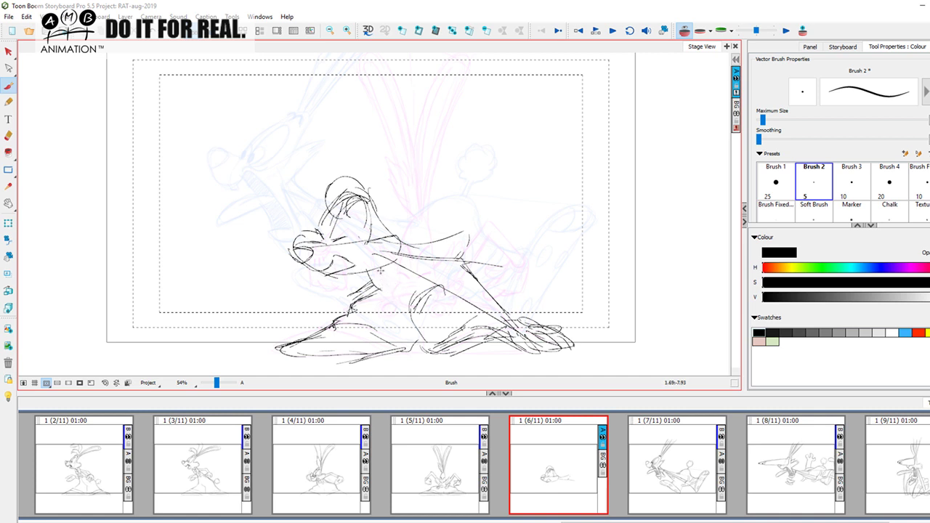
Rough in the bow tie with its hanging tails and the front hand below the muzzle, and turn off onion skin
{"action": "mouse_move", "coordinate": [402, 271]}
{"action": "left_mouse_down"}
{"action": "mouse_move", "coordinate": [413, 303]}
{"action": "mouse_move", "coordinate": [375, 300]}
{"action": "left_mouse_up"}
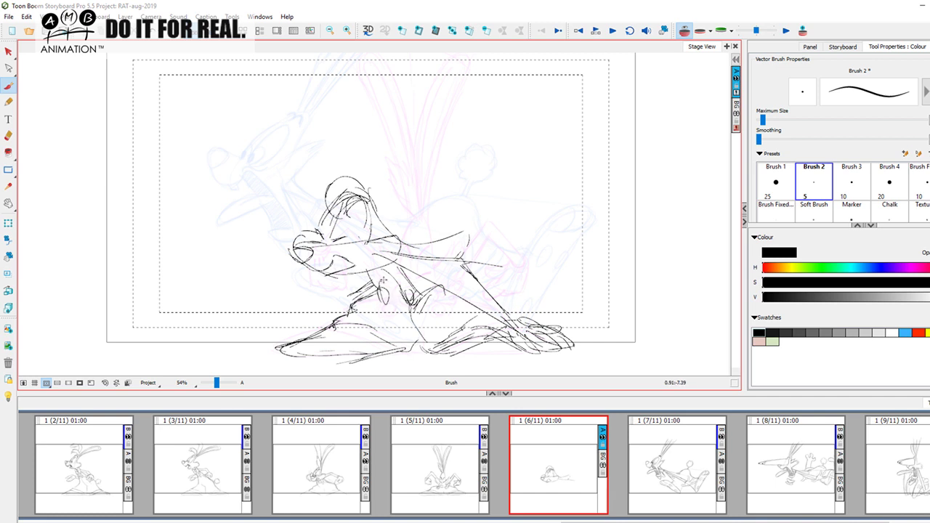
{"action": "mouse_move", "coordinate": [368, 270]}
{"action": "left_mouse_down"}
{"action": "mouse_move", "coordinate": [391, 283]}
{"action": "mouse_move", "coordinate": [350, 272]}
{"action": "mouse_move", "coordinate": [376, 285]}
{"action": "mouse_move", "coordinate": [398, 277]}
{"action": "left_mouse_up"}
{"action": "key", "text": "f"}
{"action": "key", "text": "g"}
{"action": "mouse_move", "coordinate": [354, 270]}
{"action": "left_mouse_down"}
{"action": "mouse_move", "coordinate": [348, 299]}
{"action": "mouse_move", "coordinate": [288, 319]}
{"action": "mouse_move", "coordinate": [334, 314]}
{"action": "mouse_move", "coordinate": [308, 330]}
{"action": "left_mouse_up"}
{"action": "key", "text": "f"}
{"action": "key", "text": "g"}
{"action": "left_click", "coordinate": [684, 31]}
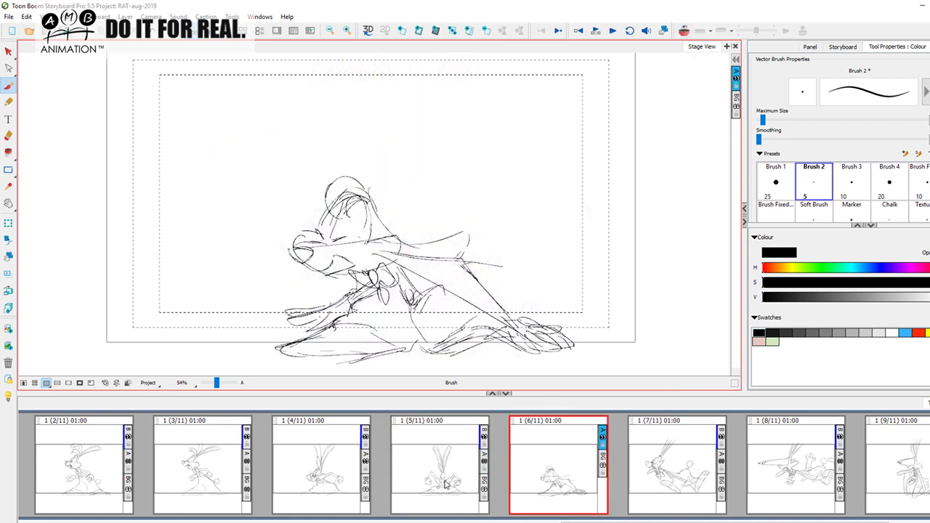
Flip repeatedly through panels 3 to 8 to examine how the rough panel 6 pose works in the movement
{"action": "left_click", "coordinate": [662, 456]}
{"action": "left_click", "coordinate": [770, 454]}
{"action": "left_click", "coordinate": [339, 462]}
{"action": "left_click", "coordinate": [548, 464]}
{"action": "left_click", "coordinate": [710, 444]}
{"action": "left_click", "coordinate": [238, 470]}
{"action": "left_click", "coordinate": [334, 462]}
{"action": "left_click", "coordinate": [450, 458]}
{"action": "left_click", "coordinate": [581, 453]}
{"action": "left_click", "coordinate": [679, 447]}
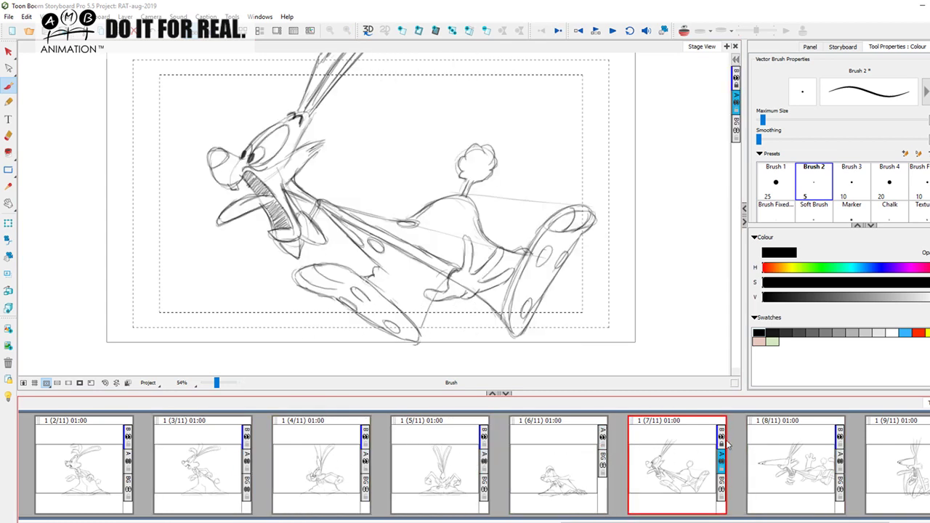
{"action": "left_click", "coordinate": [215, 461]}
{"action": "left_click", "coordinate": [320, 457]}
{"action": "left_click", "coordinate": [436, 450]}
{"action": "left_click", "coordinate": [556, 446]}
{"action": "left_click", "coordinate": [683, 445]}
{"action": "left_click", "coordinate": [216, 481]}
{"action": "left_click", "coordinate": [323, 468]}
{"action": "left_click", "coordinate": [443, 458]}
{"action": "left_click", "coordinate": [559, 454]}
{"action": "left_click", "coordinate": [684, 452]}
{"action": "left_click", "coordinate": [224, 471]}
{"action": "left_click", "coordinate": [319, 461]}
{"action": "left_click", "coordinate": [443, 461]}
{"action": "left_click", "coordinate": [214, 469]}
{"action": "left_click", "coordinate": [320, 458]}
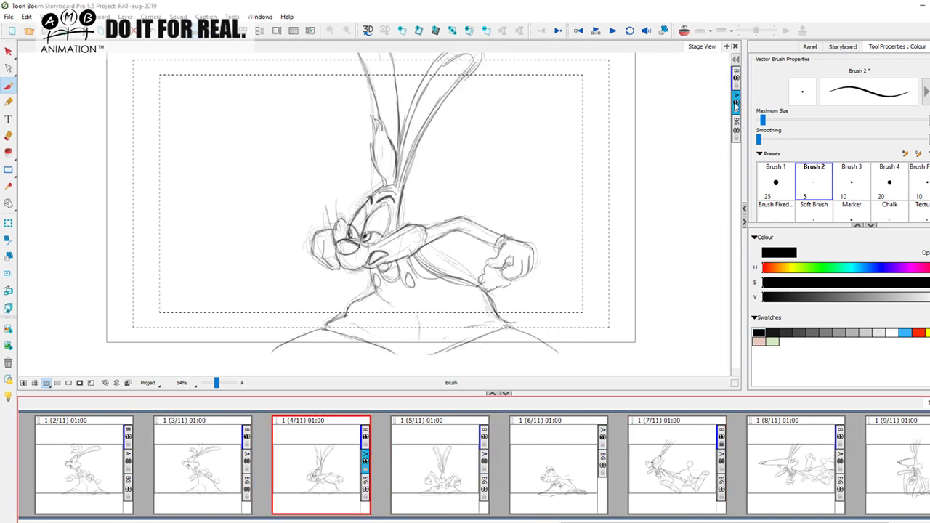
{"action": "left_click", "coordinate": [240, 465]}
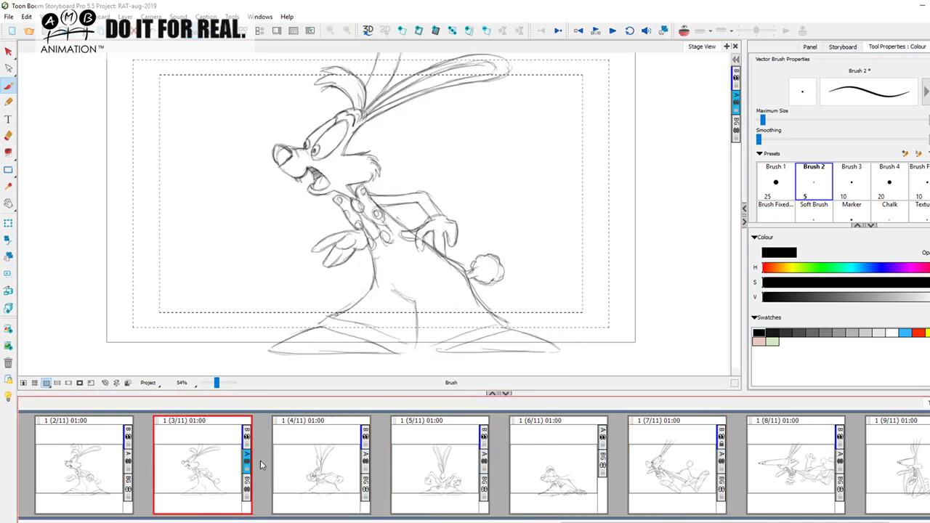
{"action": "left_click", "coordinate": [329, 471]}
{"action": "left_click", "coordinate": [448, 454]}
{"action": "left_click", "coordinate": [214, 470]}
{"action": "left_click", "coordinate": [325, 467]}
{"action": "left_click", "coordinate": [449, 462]}
{"action": "left_click", "coordinate": [545, 456]}
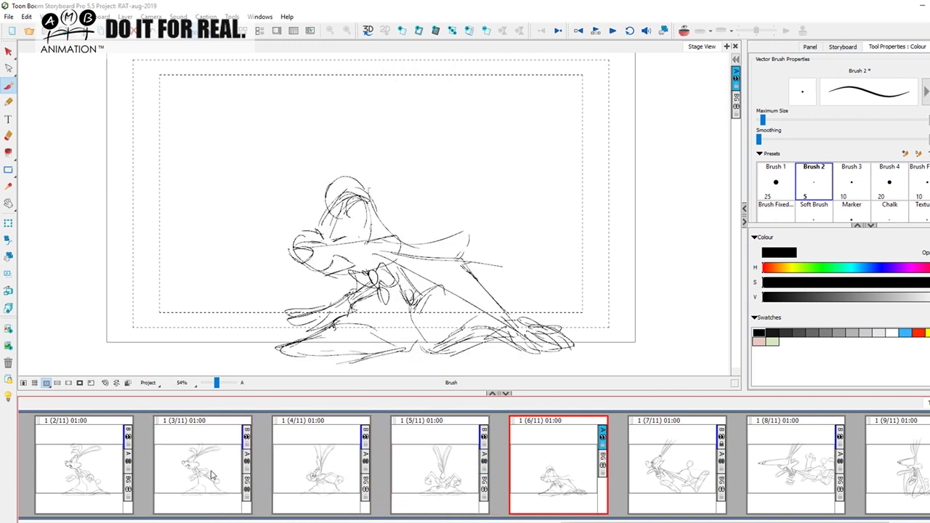
{"action": "mouse_move", "coordinate": [286, 109]}
{"action": "left_mouse_down"}
{"action": "mouse_move", "coordinate": [301, 187]}
{"action": "mouse_move", "coordinate": [441, 261]}
{"action": "mouse_move", "coordinate": [396, 293]}
{"action": "mouse_move", "coordinate": [316, 206]}
{"action": "mouse_move", "coordinate": [292, 131]}
{"action": "left_mouse_up"}
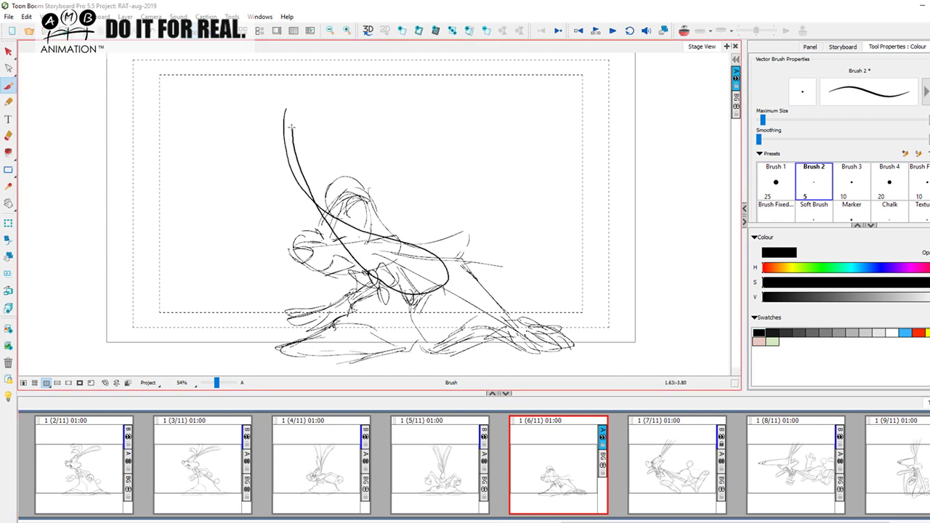
{"action": "key", "text": "ctrl+z"}
{"action": "key", "text": "ctrl+z"}
Recolour the whole rough drawing on panel 6 light grey, after comparing it with panels 4, 5 and 7
{"action": "left_click", "coordinate": [629, 448]}
{"action": "left_click", "coordinate": [280, 470]}
{"action": "left_click", "coordinate": [559, 447]}
{"action": "left_click", "coordinate": [658, 432]}
{"action": "left_click", "coordinate": [469, 460]}
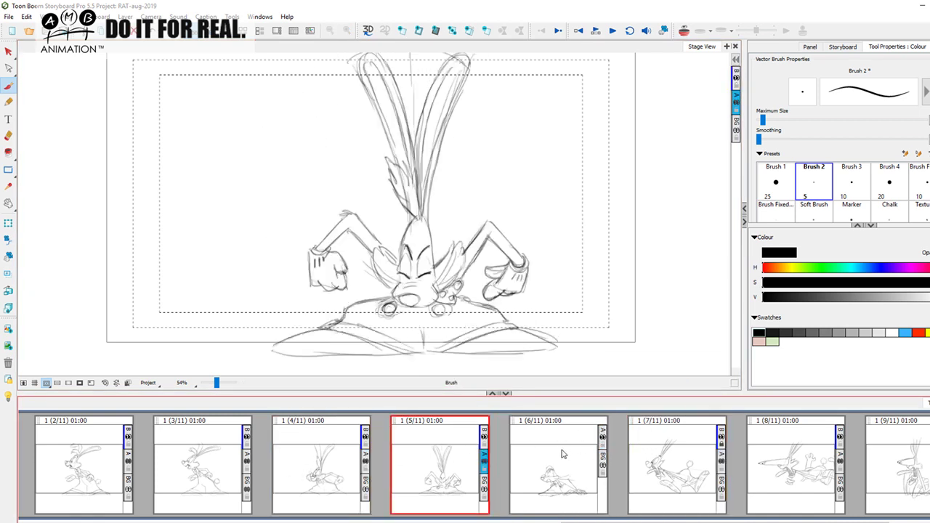
{"action": "left_click", "coordinate": [525, 461]}
{"action": "left_click", "coordinate": [9, 52]}
{"action": "left_click", "coordinate": [363, 275]}
{"action": "left_click", "coordinate": [697, 249]}
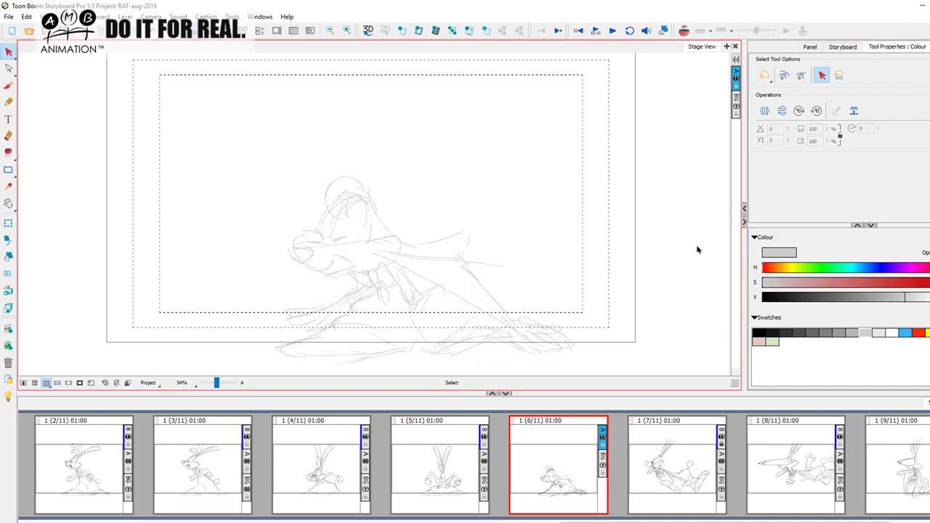
Add a new bitmap layer to panel 6 and set up the Soft Lead brush in black
{"action": "right_click", "coordinate": [737, 72]}
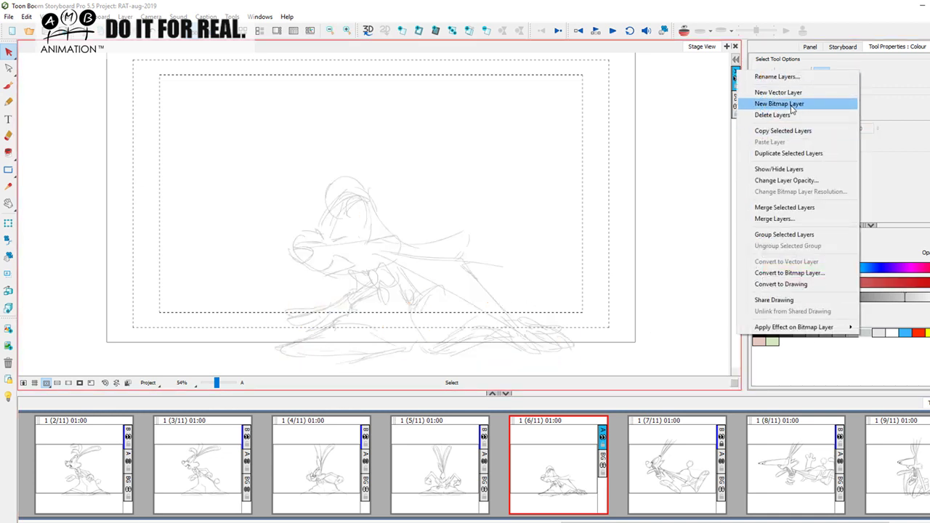
{"action": "left_click", "coordinate": [779, 103]}
{"action": "left_click", "coordinate": [761, 332]}
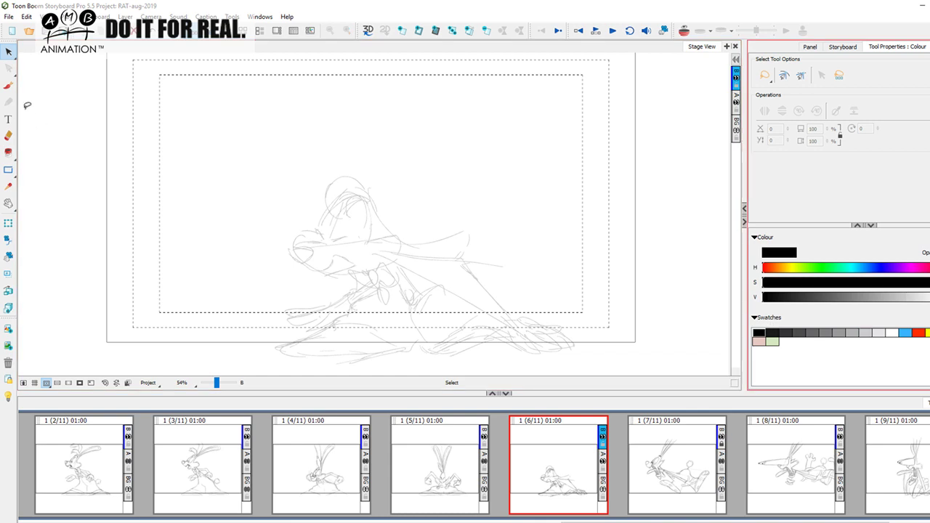
{"action": "left_click", "coordinate": [8, 85]}
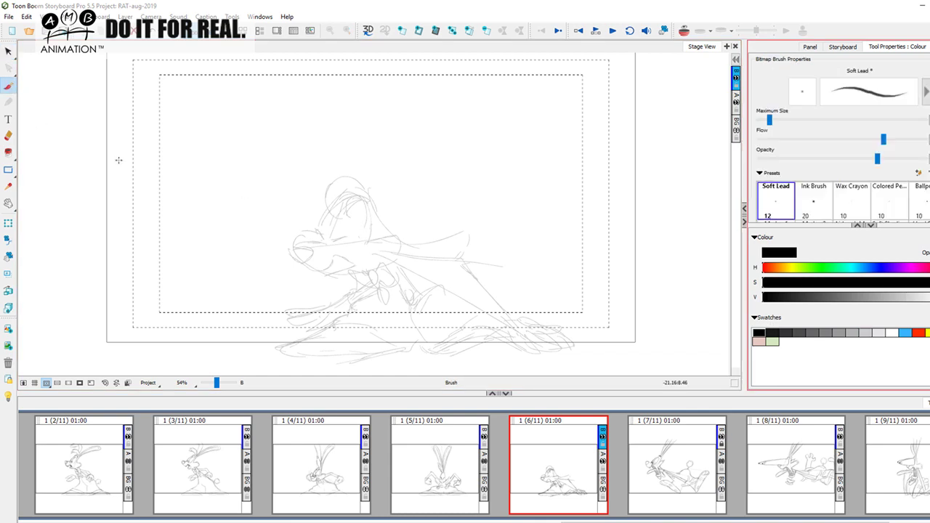
{"action": "key", "text": "f"}
{"action": "key", "text": "g"}
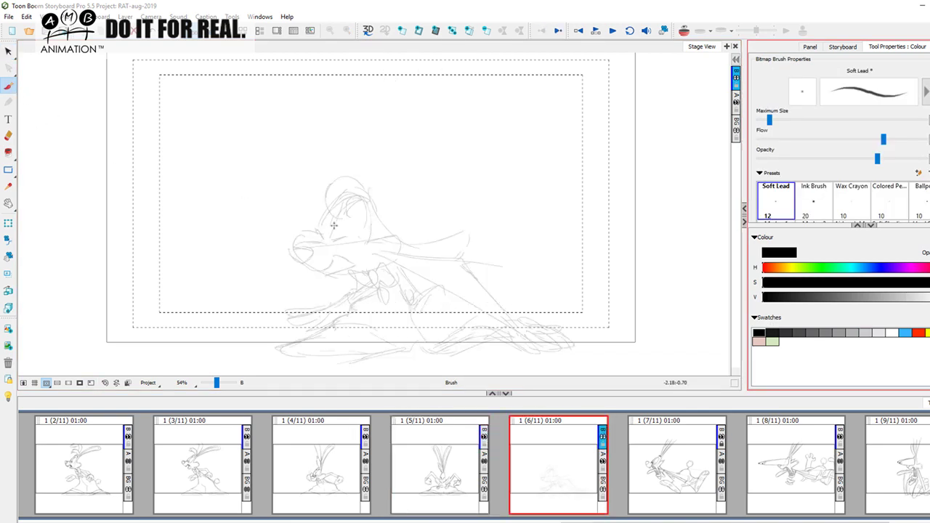
Draw the clean forehead, closed eyes and rounded tuft over the rough head on the new layer
{"action": "left_click_drag", "start_coordinate": [318, 234], "coordinate": [328, 206]}
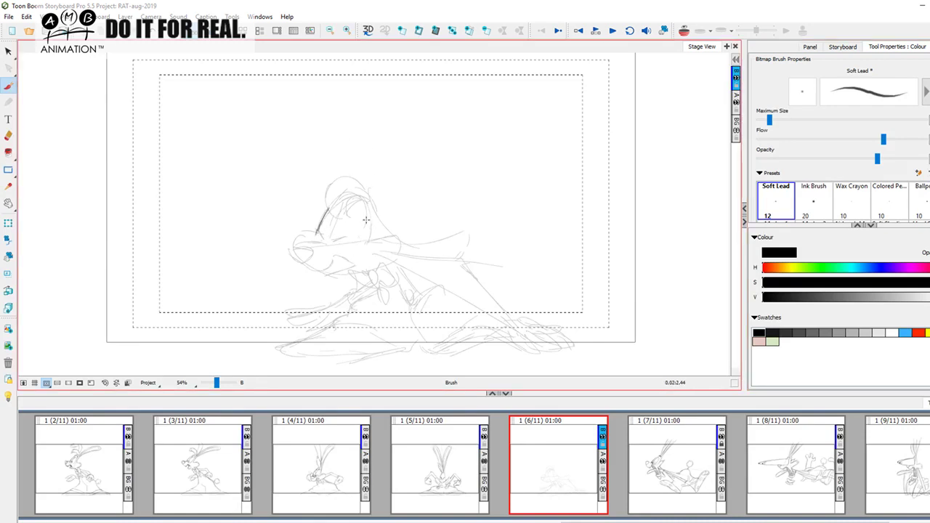
{"action": "mouse_move", "coordinate": [368, 207]}
{"action": "left_mouse_down"}
{"action": "mouse_move", "coordinate": [364, 235]}
{"action": "mouse_move", "coordinate": [343, 237]}
{"action": "mouse_move", "coordinate": [349, 239]}
{"action": "left_mouse_up"}
{"action": "left_click_drag", "start_coordinate": [330, 238], "coordinate": [341, 216]}
{"action": "mouse_move", "coordinate": [328, 210]}
{"action": "left_mouse_down"}
{"action": "mouse_move", "coordinate": [363, 197]}
{"action": "mouse_move", "coordinate": [326, 199]}
{"action": "mouse_move", "coordinate": [333, 181]}
{"action": "mouse_move", "coordinate": [362, 190]}
{"action": "left_mouse_up"}
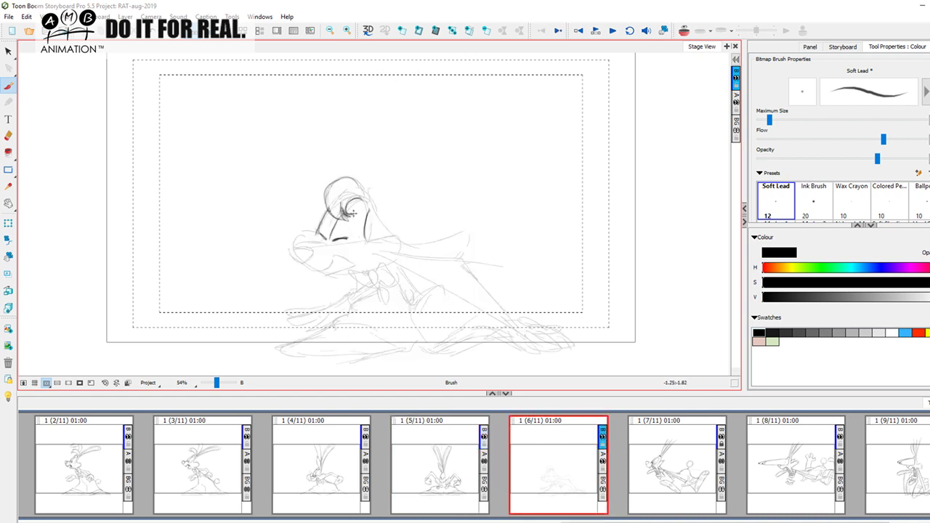
{"action": "mouse_move", "coordinate": [335, 245]}
{"action": "left_mouse_down"}
{"action": "mouse_move", "coordinate": [348, 238]}
{"action": "mouse_move", "coordinate": [304, 244]}
{"action": "mouse_move", "coordinate": [340, 244]}
{"action": "left_mouse_up"}
{"action": "key", "text": "Left"}
{"action": "key", "text": "Right"}
Draw the clean nose, muzzle and open mouth with teeth, comparing with the previous panel
{"action": "mouse_move", "coordinate": [303, 242]}
{"action": "left_mouse_down"}
{"action": "mouse_move", "coordinate": [314, 253]}
{"action": "mouse_move", "coordinate": [297, 244]}
{"action": "mouse_move", "coordinate": [306, 262]}
{"action": "mouse_move", "coordinate": [305, 244]}
{"action": "mouse_move", "coordinate": [314, 254]}
{"action": "mouse_move", "coordinate": [302, 246]}
{"action": "mouse_move", "coordinate": [295, 254]}
{"action": "mouse_move", "coordinate": [306, 271]}
{"action": "mouse_move", "coordinate": [333, 260]}
{"action": "mouse_move", "coordinate": [322, 276]}
{"action": "mouse_move", "coordinate": [339, 257]}
{"action": "mouse_move", "coordinate": [351, 268]}
{"action": "mouse_move", "coordinate": [327, 273]}
{"action": "mouse_move", "coordinate": [340, 263]}
{"action": "left_mouse_up"}
{"action": "key", "text": "Left"}
{"action": "key", "text": "Right"}
{"action": "key", "text": "comma"}
{"action": "key", "text": "period"}
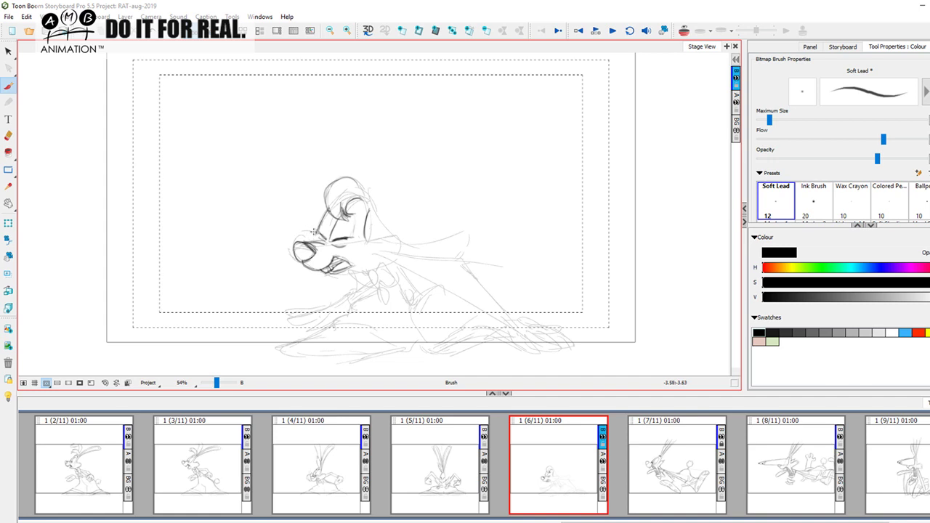
Draw the cheek and jaw line behind the mouth, and the back of the head down to the cheek
{"action": "key", "text": "comma"}
{"action": "key", "text": "period"}
{"action": "mouse_move", "coordinate": [367, 240]}
{"action": "left_mouse_down"}
{"action": "mouse_move", "coordinate": [389, 240]}
{"action": "mouse_move", "coordinate": [389, 258]}
{"action": "mouse_move", "coordinate": [353, 271]}
{"action": "mouse_move", "coordinate": [386, 260]}
{"action": "left_mouse_up"}
{"action": "key", "text": "comma"}
{"action": "key", "text": "period"}
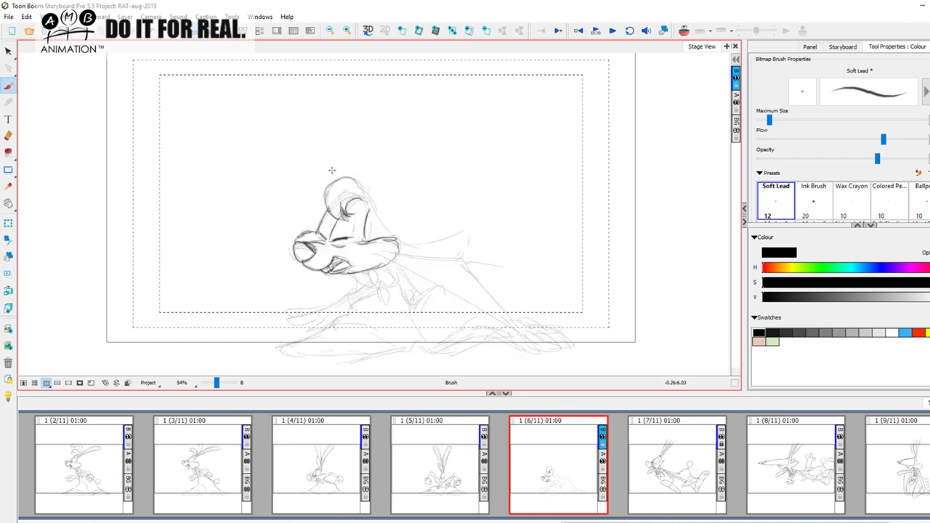
{"action": "key", "text": "f"}
{"action": "key", "text": "g"}
{"action": "left_click_drag", "start_coordinate": [354, 185], "coordinate": [384, 234]}
{"action": "key", "text": "a"}
{"action": "key", "text": "s"}
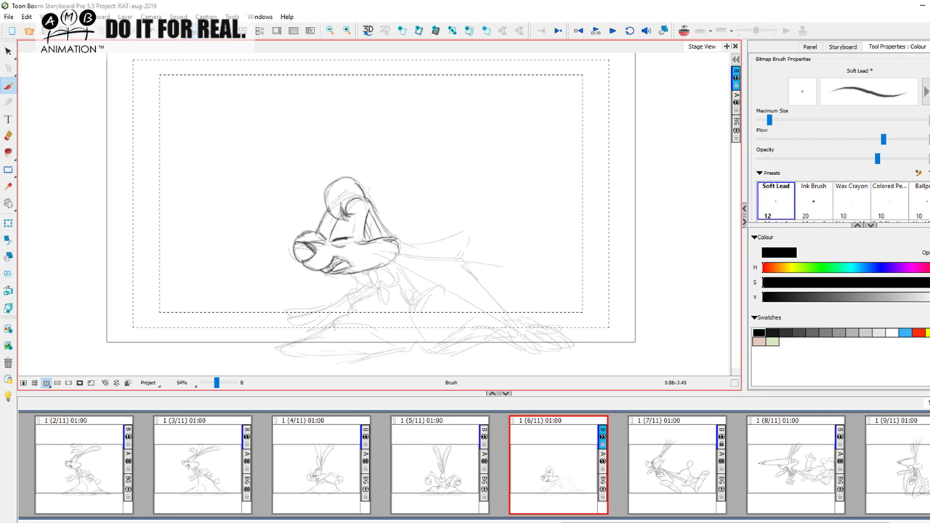
Draw the long ear trailing back from the head with its rounded tip and inner line, checking against the previous panel
{"action": "mouse_move", "coordinate": [395, 245]}
{"action": "left_mouse_down"}
{"action": "mouse_move", "coordinate": [471, 237]}
{"action": "mouse_move", "coordinate": [465, 255]}
{"action": "left_mouse_up"}
{"action": "key", "text": "a"}
{"action": "key", "text": "s"}
{"action": "mouse_move", "coordinate": [404, 243]}
{"action": "left_mouse_down"}
{"action": "mouse_move", "coordinate": [469, 235]}
{"action": "mouse_move", "coordinate": [455, 261]}
{"action": "left_mouse_up"}
{"action": "key", "text": "a"}
{"action": "key", "text": "s"}
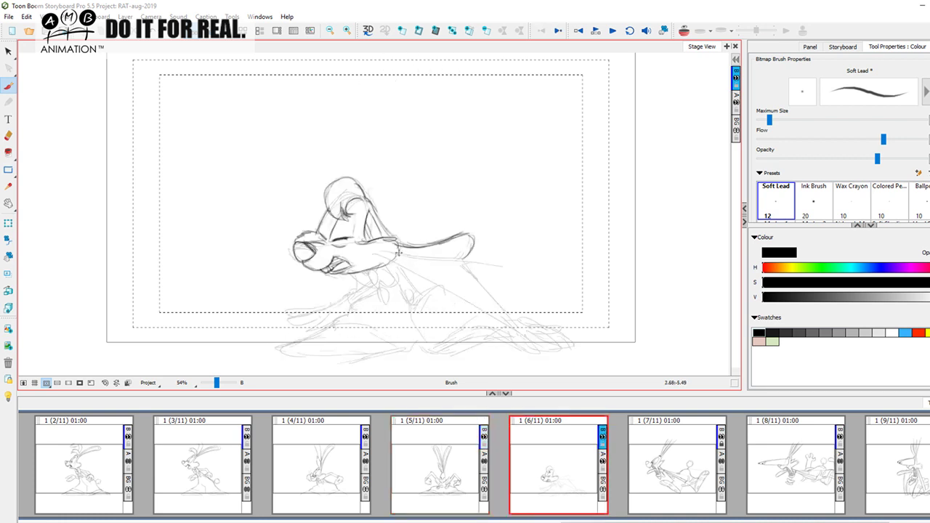
{"action": "left_click_drag", "start_coordinate": [393, 247], "coordinate": [478, 245]}
{"action": "key", "text": "a"}
{"action": "key", "text": "s"}
{"action": "left_click_drag", "start_coordinate": [393, 255], "coordinate": [479, 256]}
{"action": "key", "text": "a"}
{"action": "key", "text": "s"}
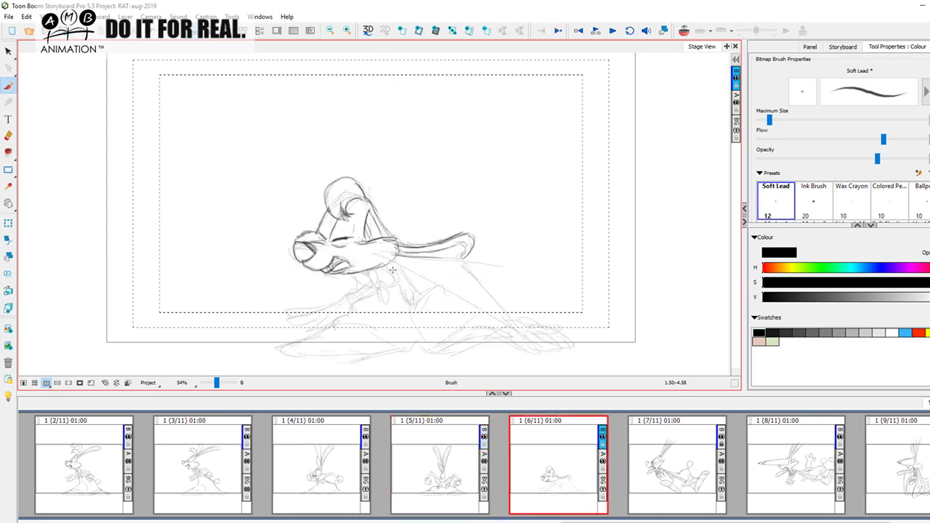
Draw the bow tie under the jaw and add its spots
{"action": "mouse_move", "coordinate": [381, 284]}
{"action": "left_mouse_down"}
{"action": "mouse_move", "coordinate": [372, 274]}
{"action": "mouse_move", "coordinate": [373, 284]}
{"action": "mouse_move", "coordinate": [350, 280]}
{"action": "mouse_move", "coordinate": [374, 293]}
{"action": "mouse_move", "coordinate": [391, 263]}
{"action": "mouse_move", "coordinate": [396, 290]}
{"action": "left_mouse_up"}
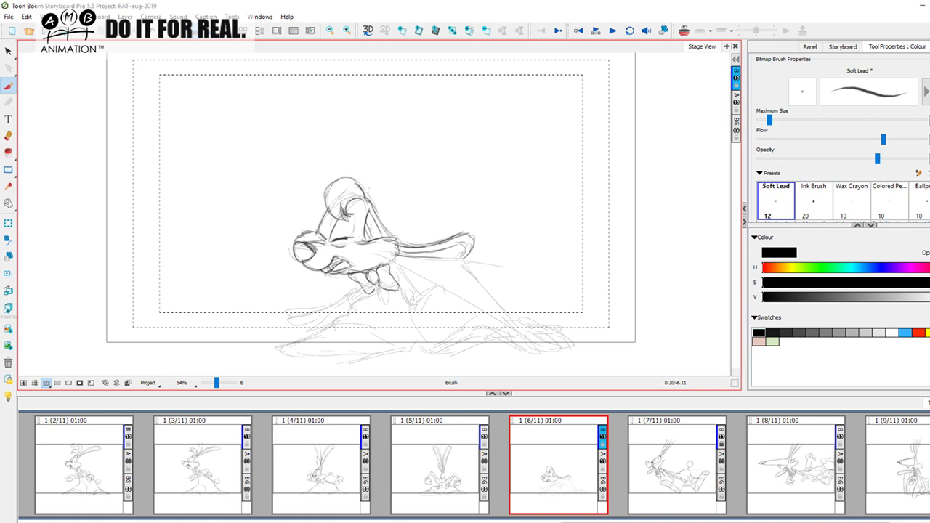
{"action": "mouse_move", "coordinate": [390, 281]}
{"action": "left_mouse_down"}
{"action": "mouse_move", "coordinate": [359, 277]}
{"action": "mouse_move", "coordinate": [375, 297]}
{"action": "mouse_move", "coordinate": [383, 289]}
{"action": "left_mouse_up"}
{"action": "key", "text": "f"}
{"action": "key", "text": "g"}
{"action": "key", "text": "comma"}
{"action": "key", "text": "period"}
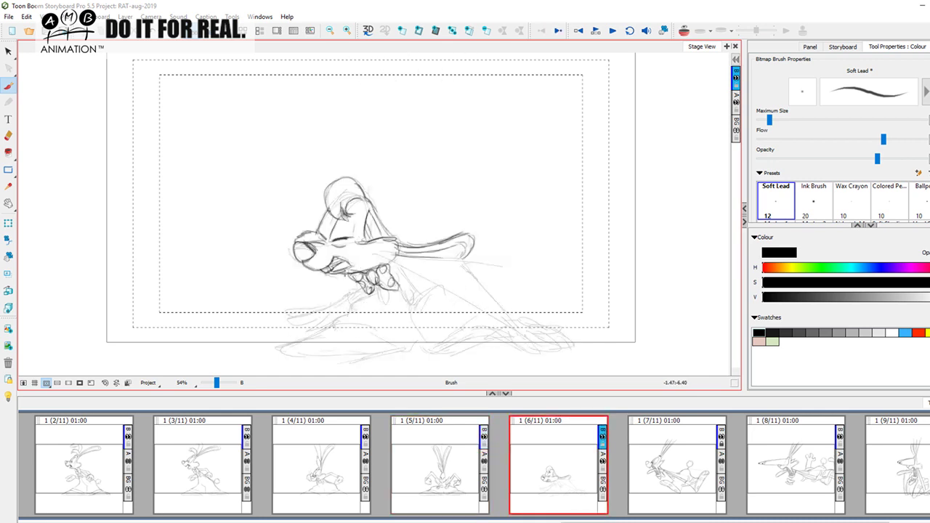
Draw the upper arm below the trailing ear and the bent forearm down to the wrist, comparing with the neighbouring panels
{"action": "key", "text": "comma"}
{"action": "key", "text": "period"}
{"action": "key", "text": "comma"}
{"action": "key", "text": "period"}
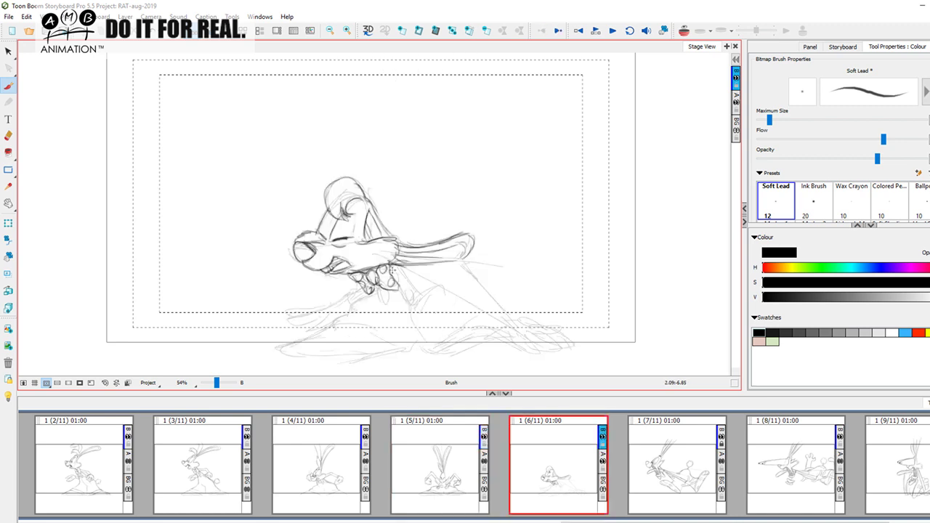
{"action": "key", "text": "comma"}
{"action": "key", "text": "period"}
{"action": "key", "text": "comma"}
{"action": "key", "text": "period"}
{"action": "left_click_drag", "start_coordinate": [459, 263], "coordinate": [501, 308]}
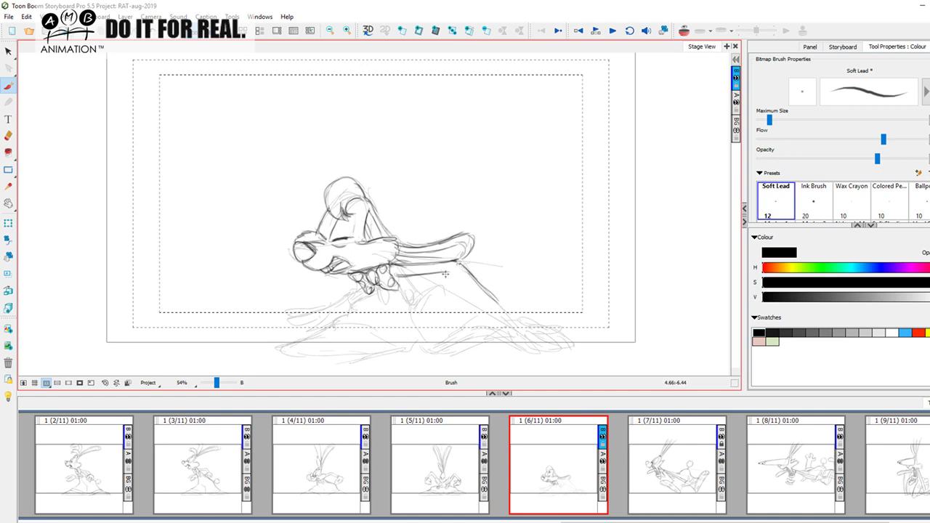
{"action": "mouse_move", "coordinate": [447, 273]}
{"action": "left_mouse_down"}
{"action": "mouse_move", "coordinate": [494, 313]}
{"action": "mouse_move", "coordinate": [473, 296]}
{"action": "mouse_move", "coordinate": [492, 313]}
{"action": "left_mouse_up"}
{"action": "left_click_drag", "start_coordinate": [484, 289], "coordinate": [506, 313]}
{"action": "key", "text": "f"}
{"action": "key", "text": "g"}
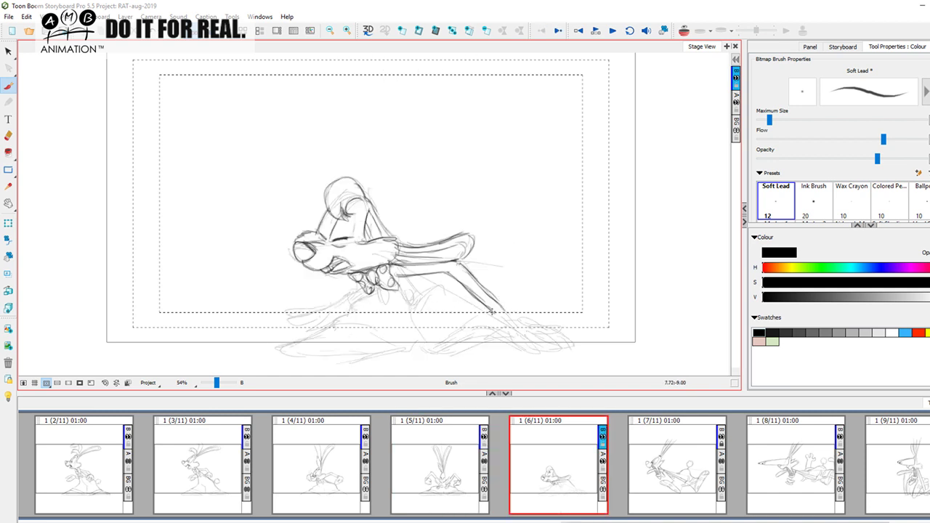
Draw the glove cuffs at the rear wrist and on the front arm below the bow tie
{"action": "mouse_move", "coordinate": [488, 304]}
{"action": "left_mouse_down"}
{"action": "mouse_move", "coordinate": [501, 319]}
{"action": "mouse_move", "coordinate": [511, 309]}
{"action": "left_mouse_up"}
{"action": "key", "text": "f"}
{"action": "key", "text": "g"}
{"action": "left_click_drag", "start_coordinate": [356, 295], "coordinate": [354, 302]}
{"action": "key", "text": "f"}
{"action": "key", "text": "g"}
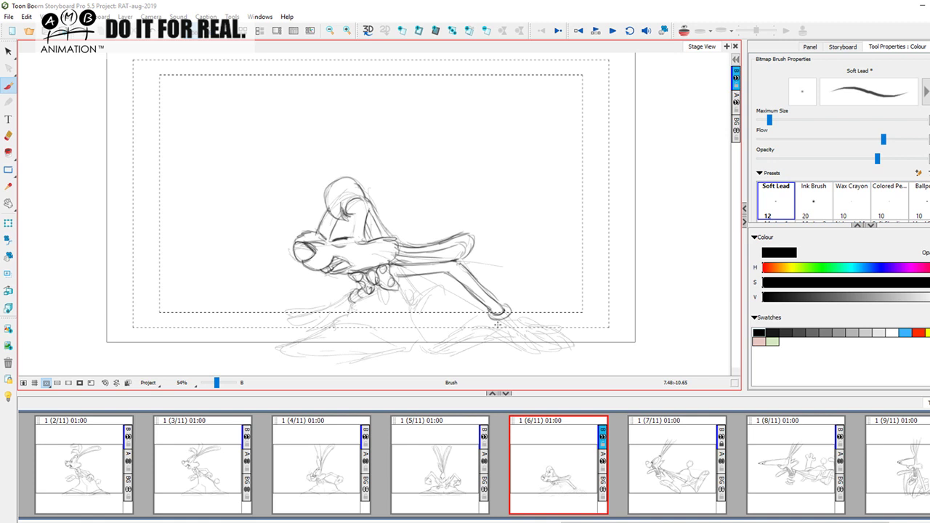
Draw the gloved rear hand with its thumb and splayed fingers on the ground
{"action": "mouse_move", "coordinate": [488, 319]}
{"action": "left_mouse_down"}
{"action": "mouse_move", "coordinate": [474, 332]}
{"action": "mouse_move", "coordinate": [500, 329]}
{"action": "mouse_move", "coordinate": [518, 346]}
{"action": "left_mouse_up"}
{"action": "key", "text": "comma"}
{"action": "key", "text": "period"}
{"action": "mouse_move", "coordinate": [520, 336]}
{"action": "left_mouse_down"}
{"action": "mouse_move", "coordinate": [538, 346]}
{"action": "mouse_move", "coordinate": [531, 353]}
{"action": "mouse_move", "coordinate": [552, 347]}
{"action": "mouse_move", "coordinate": [551, 337]}
{"action": "mouse_move", "coordinate": [555, 346]}
{"action": "left_mouse_up"}
{"action": "key", "text": "f"}
{"action": "key", "text": "g"}
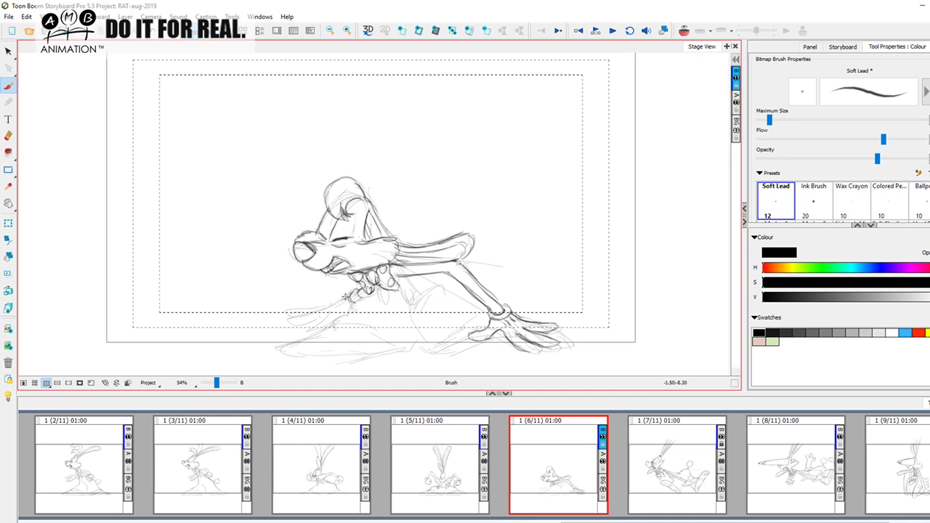
Draw the front gloved hand with its fingers spread below the muzzle, and add the hanging tails of the bow tie
{"action": "mouse_move", "coordinate": [326, 303]}
{"action": "left_mouse_down"}
{"action": "mouse_move", "coordinate": [286, 320]}
{"action": "mouse_move", "coordinate": [329, 312]}
{"action": "mouse_move", "coordinate": [304, 330]}
{"action": "left_mouse_up"}
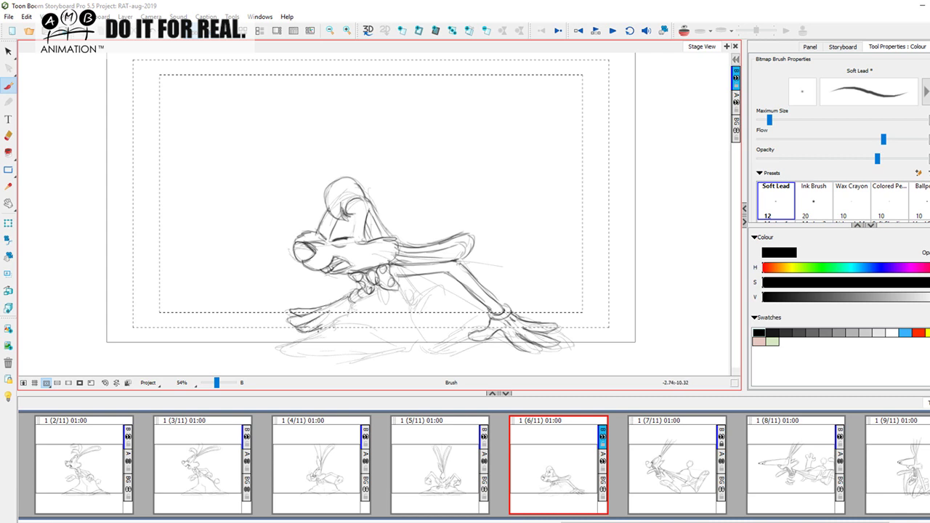
{"action": "key", "text": "Left"}
{"action": "key", "text": "Right"}
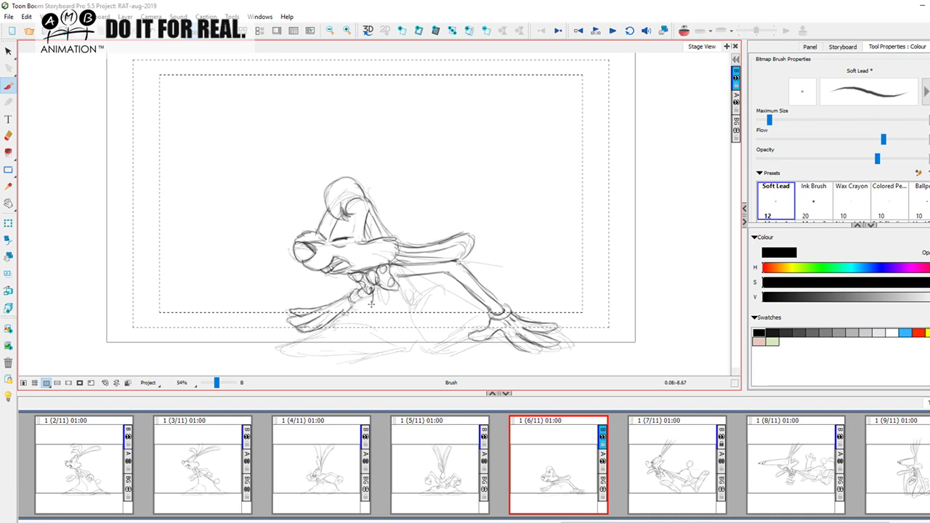
{"action": "left_click_drag", "start_coordinate": [372, 305], "coordinate": [381, 293]}
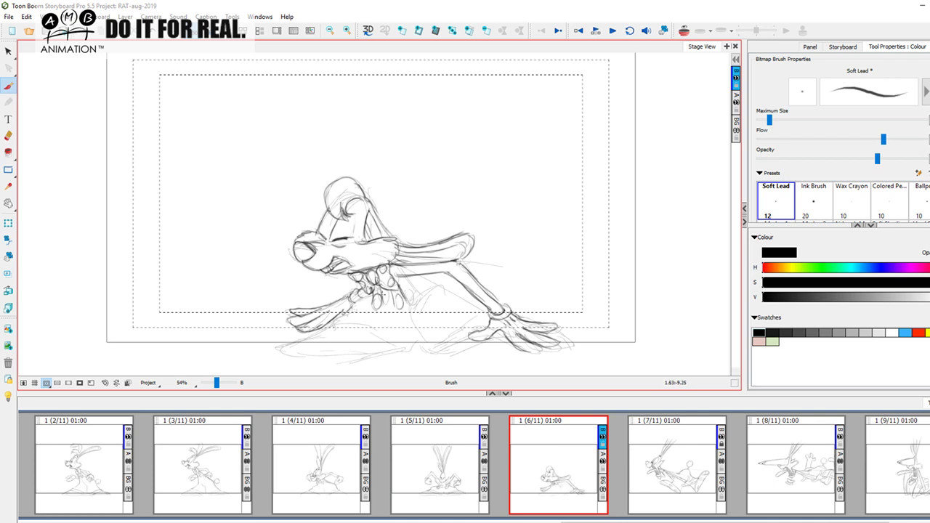
Draw the bow tie's trailing end, the body line beneath the arm and the rear trouser leg, comparing with the neighbouring panel
{"action": "key", "text": "Left"}
{"action": "key", "text": "Right"}
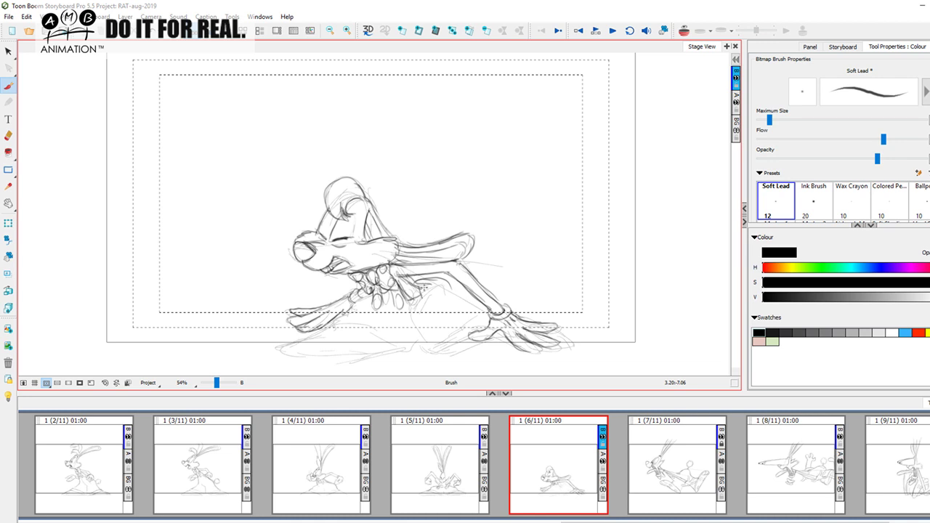
{"action": "key", "text": "Left"}
{"action": "key", "text": "Right"}
{"action": "key", "text": "Left"}
{"action": "key", "text": "Right"}
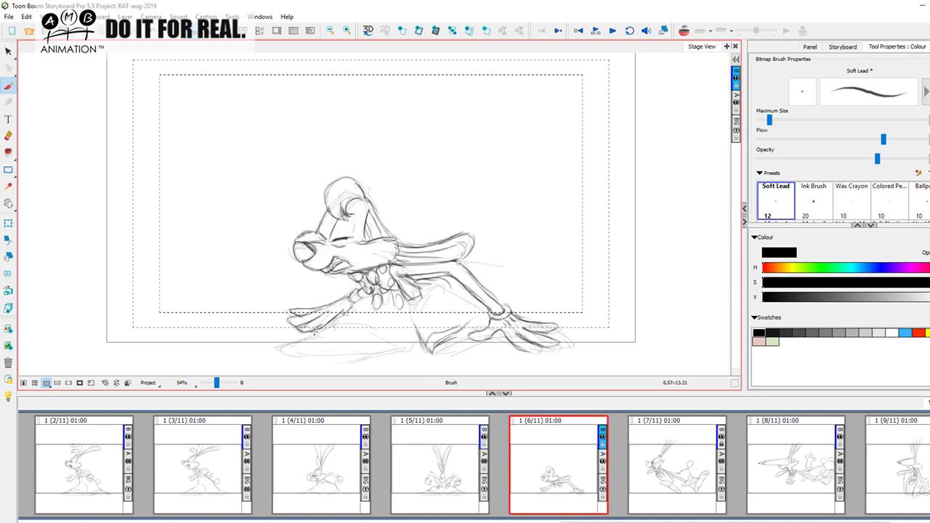
Draw the front trouser hem up to the crotch and outline the rear shoe behind the gloved hand, comparing with the neighbouring panel
{"action": "left_click_drag", "start_coordinate": [329, 328], "coordinate": [402, 349]}
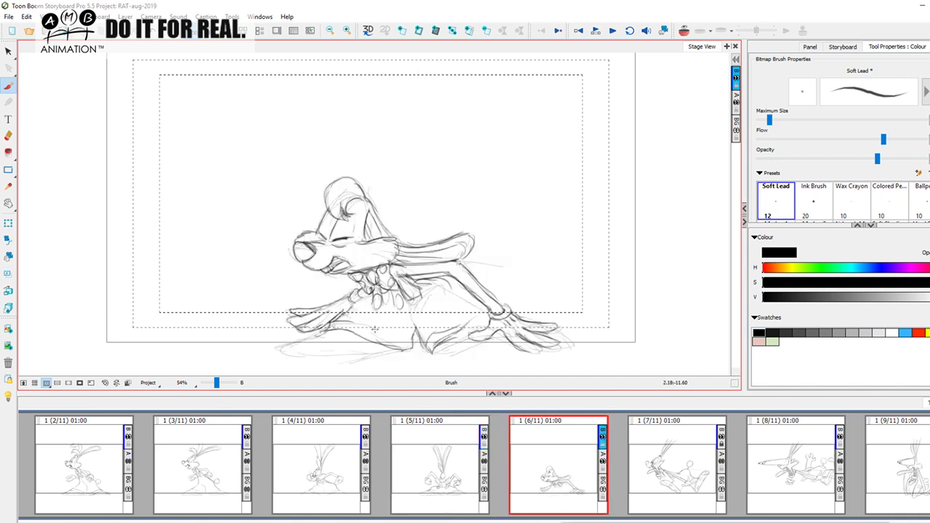
{"action": "key", "text": "Left"}
{"action": "key", "text": "Right"}
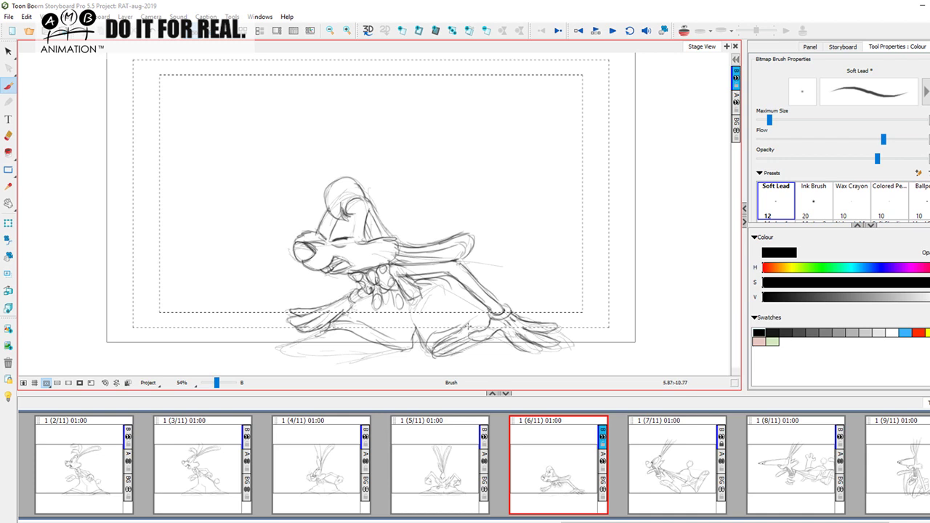
{"action": "key", "text": "Left"}
{"action": "key", "text": "Right"}
{"action": "key", "text": "Left"}
{"action": "key", "text": "Right"}
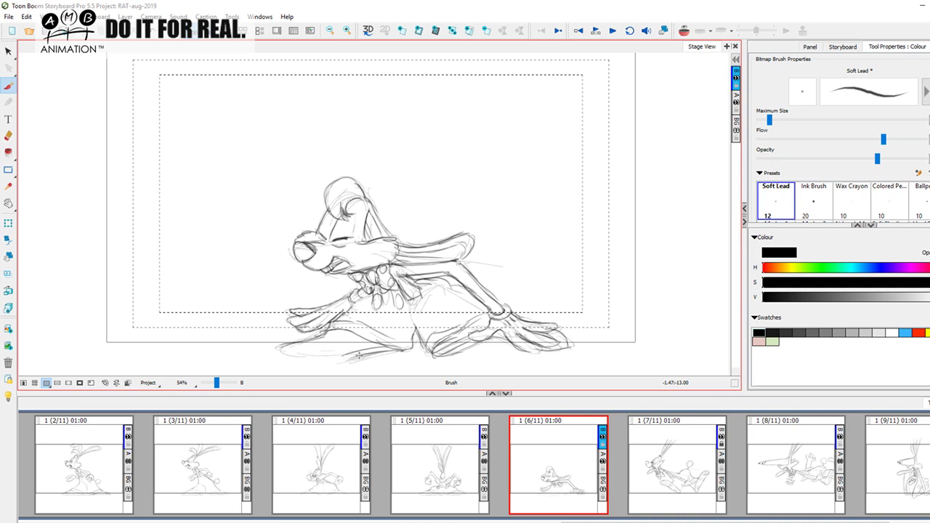
Darken the front shoe's toe and sole outline below the front gloved hand, comparing with the neighbouring panel
{"action": "key", "text": "Left"}
{"action": "key", "text": "Right"}
{"action": "key", "text": "Left"}
{"action": "key", "text": "Right"}
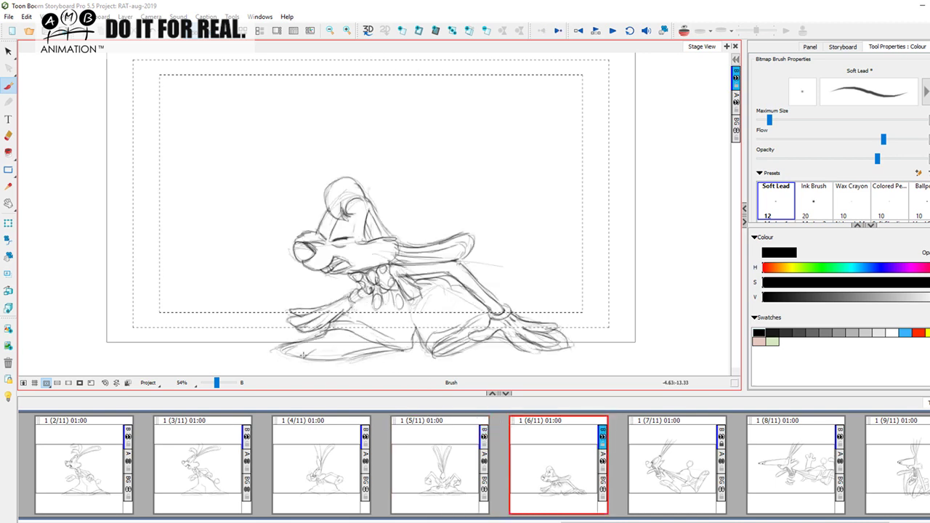
Hide the rough layer A on panel 6 and compare the cleaned-up pose with panel 5
{"action": "left_click", "coordinate": [440, 457]}
{"action": "left_click", "coordinate": [534, 466]}
{"action": "key", "text": "Left"}
{"action": "key", "text": "Right"}
{"action": "key", "text": "Left"}
{"action": "key", "text": "Right"}
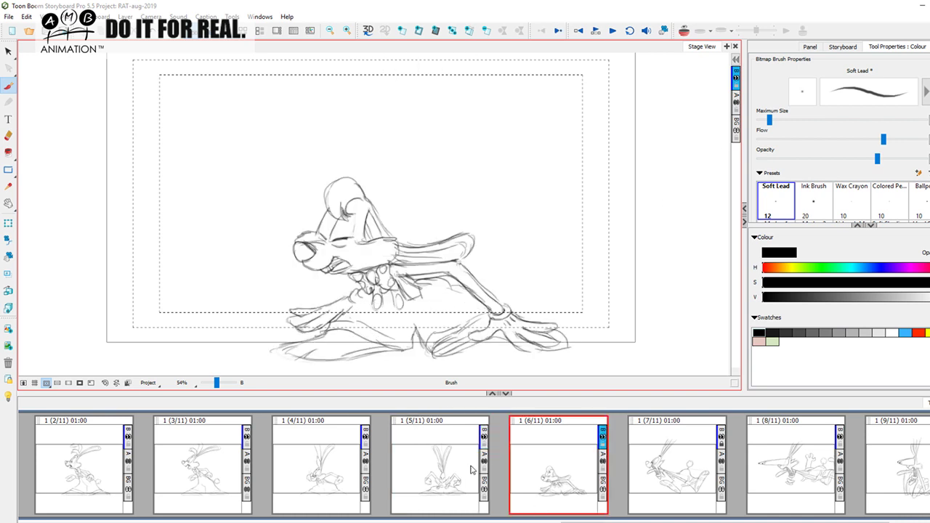
Step repeatedly through panels 3 to 10 in order to check how the poses flow through the stretching action
{"action": "left_click", "coordinate": [577, 468]}
{"action": "left_click", "coordinate": [696, 469]}
{"action": "left_click", "coordinate": [789, 469]}
{"action": "left_click", "coordinate": [464, 466]}
{"action": "left_click", "coordinate": [562, 481]}
{"action": "left_click", "coordinate": [680, 469]}
{"action": "left_click", "coordinate": [783, 457]}
{"action": "left_click", "coordinate": [417, 475]}
{"action": "left_click", "coordinate": [553, 468]}
{"action": "left_click", "coordinate": [680, 465]}
{"action": "left_click", "coordinate": [813, 458]}
{"action": "left_click", "coordinate": [341, 477]}
{"action": "left_click", "coordinate": [454, 473]}
{"action": "left_click", "coordinate": [571, 472]}
{"action": "left_click", "coordinate": [687, 466]}
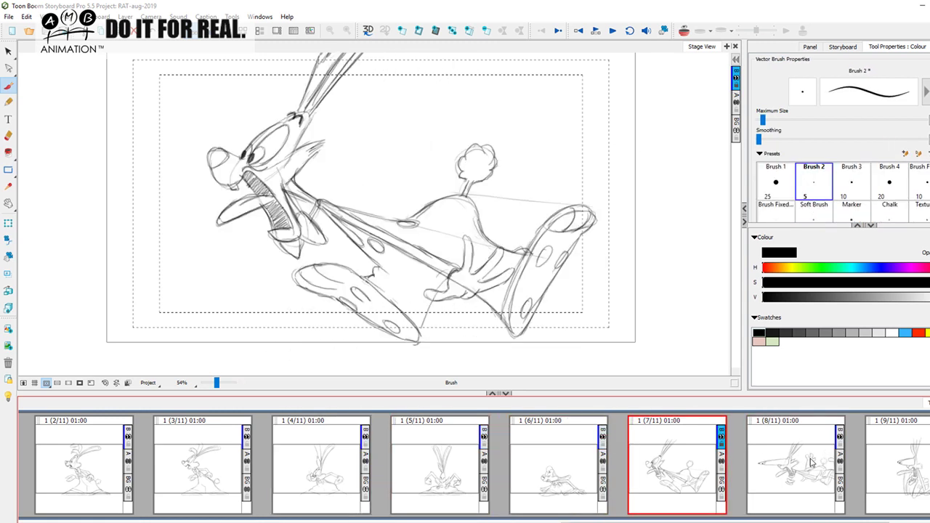
{"action": "left_click", "coordinate": [887, 459]}
{"action": "left_click", "coordinate": [339, 465]}
{"action": "left_click", "coordinate": [450, 465]}
{"action": "left_click", "coordinate": [561, 461]}
{"action": "left_click", "coordinate": [712, 459]}
{"action": "left_click", "coordinate": [811, 470]}
{"action": "left_click", "coordinate": [906, 470]}
{"action": "left_click", "coordinate": [336, 480]}
{"action": "left_click", "coordinate": [455, 475]}
{"action": "left_click", "coordinate": [563, 470]}
{"action": "left_click", "coordinate": [681, 466]}
{"action": "left_click", "coordinate": [887, 466]}
{"action": "left_click", "coordinate": [234, 471]}
{"action": "left_click", "coordinate": [338, 465]}
{"action": "left_click", "coordinate": [436, 465]}
{"action": "left_click", "coordinate": [598, 459]}
{"action": "left_click", "coordinate": [679, 465]}
{"action": "left_click", "coordinate": [900, 451]}
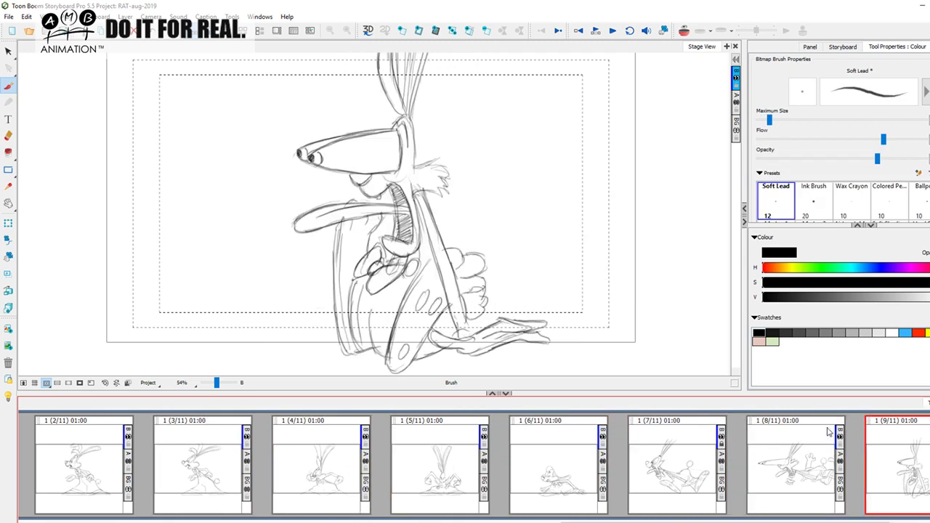
{"action": "left_click", "coordinate": [200, 476]}
{"action": "left_click", "coordinate": [337, 472]}
{"action": "left_click", "coordinate": [436, 469]}
{"action": "left_click", "coordinate": [556, 468]}
{"action": "left_click", "coordinate": [682, 462]}
{"action": "left_click", "coordinate": [792, 469]}
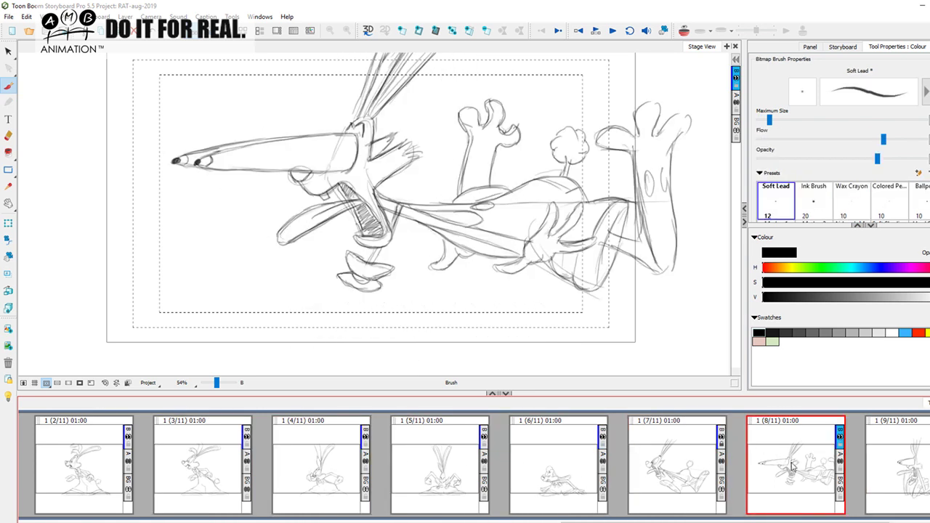
{"action": "left_click", "coordinate": [904, 465]}
{"action": "scroll", "coordinate": [847, 520], "scroll_direction": "right", "scroll_amount": 1}
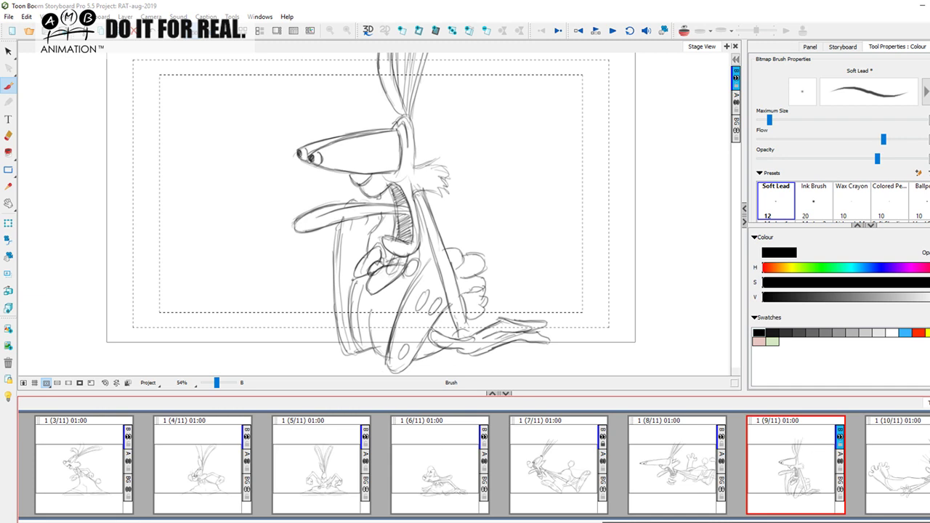
{"action": "left_click", "coordinate": [904, 476]}
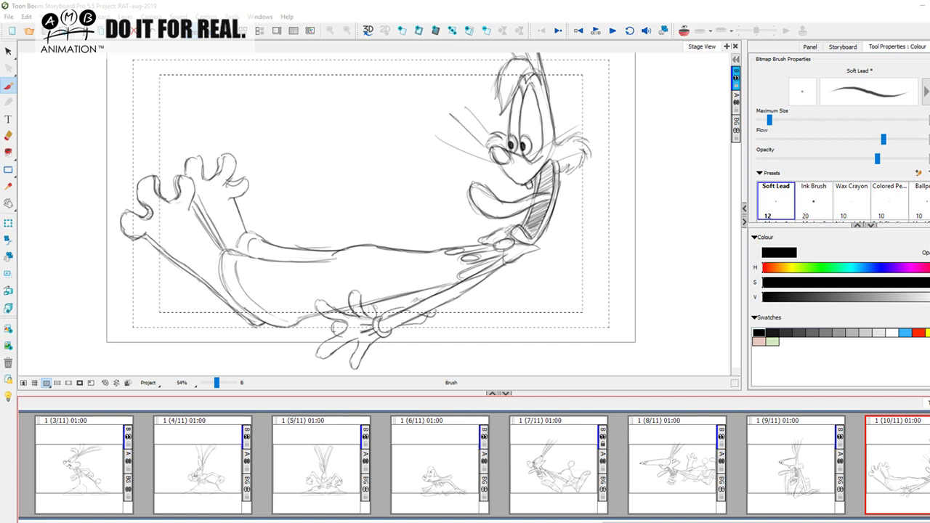
Switch to the workspace with the timeline and Camera View, and scrub the panels of sequence 2 to review the poses
{"action": "left_click", "coordinate": [210, 38]}
{"action": "left_click", "coordinate": [294, 35]}
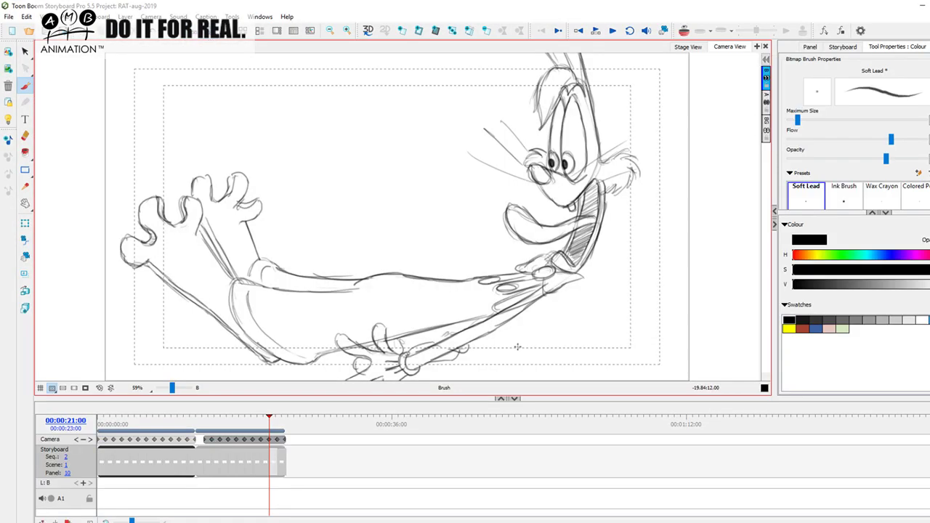
{"action": "left_click_drag", "start_coordinate": [202, 427], "coordinate": [268, 412]}
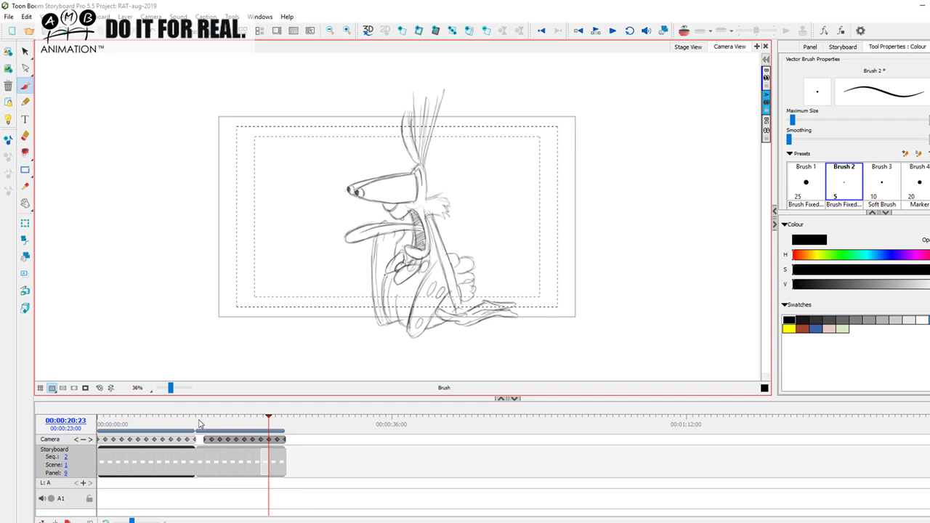
{"action": "mouse_move", "coordinate": [201, 424]}
{"action": "left_mouse_down"}
{"action": "mouse_move", "coordinate": [289, 407]}
{"action": "mouse_move", "coordinate": [197, 411]}
{"action": "mouse_move", "coordinate": [287, 411]}
{"action": "mouse_move", "coordinate": [201, 415]}
{"action": "mouse_move", "coordinate": [282, 414]}
{"action": "mouse_move", "coordinate": [204, 426]}
{"action": "mouse_move", "coordinate": [207, 418]}
{"action": "mouse_move", "coordinate": [284, 413]}
{"action": "mouse_move", "coordinate": [199, 413]}
{"action": "mouse_move", "coordinate": [258, 411]}
{"action": "left_mouse_up"}
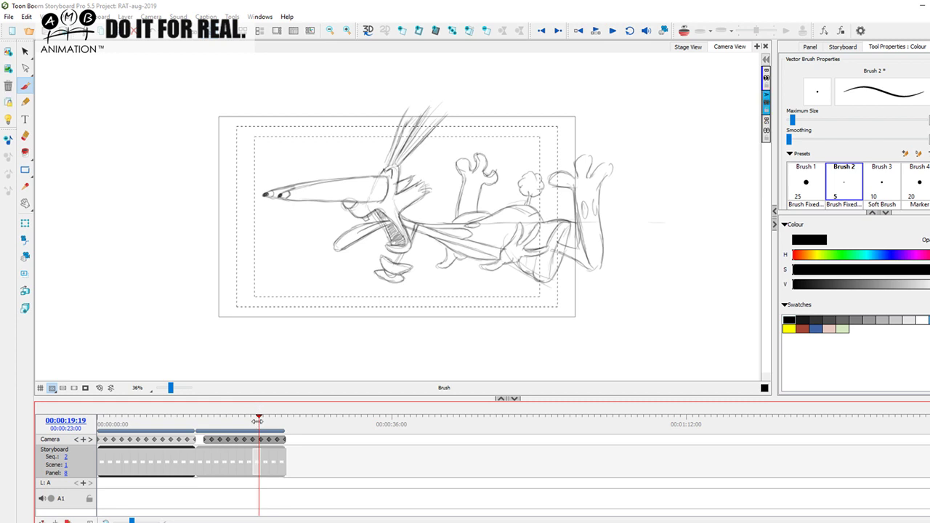
{"action": "mouse_move", "coordinate": [259, 418]}
{"action": "left_mouse_down"}
{"action": "mouse_move", "coordinate": [206, 427]}
{"action": "mouse_move", "coordinate": [280, 426]}
{"action": "mouse_move", "coordinate": [203, 422]}
{"action": "mouse_move", "coordinate": [276, 417]}
{"action": "left_mouse_up"}
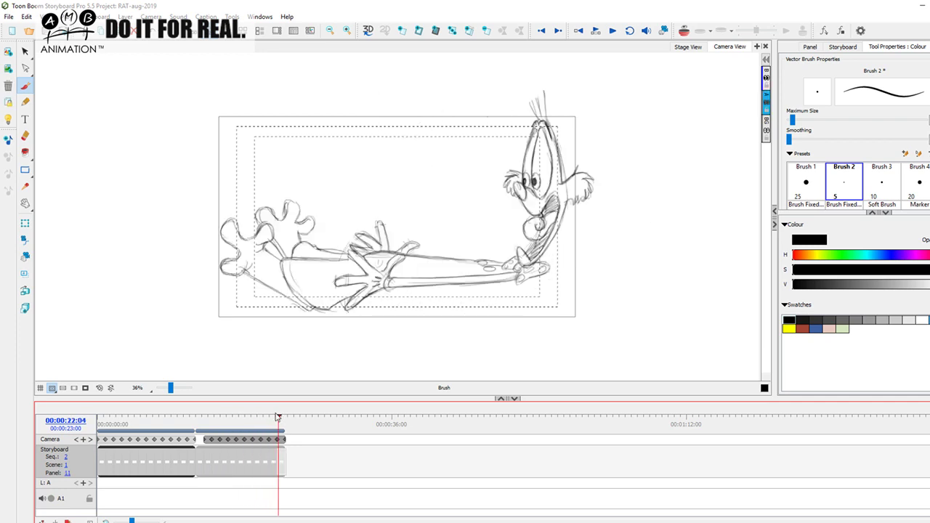
{"action": "mouse_move", "coordinate": [206, 429]}
{"action": "left_mouse_down"}
{"action": "mouse_move", "coordinate": [277, 414]}
{"action": "mouse_move", "coordinate": [208, 418]}
{"action": "mouse_move", "coordinate": [205, 425]}
{"action": "mouse_move", "coordinate": [279, 417]}
{"action": "mouse_move", "coordinate": [199, 422]}
{"action": "mouse_move", "coordinate": [213, 430]}
{"action": "mouse_move", "coordinate": [262, 423]}
{"action": "mouse_move", "coordinate": [216, 422]}
{"action": "mouse_move", "coordinate": [271, 421]}
{"action": "mouse_move", "coordinate": [206, 426]}
{"action": "left_mouse_up"}
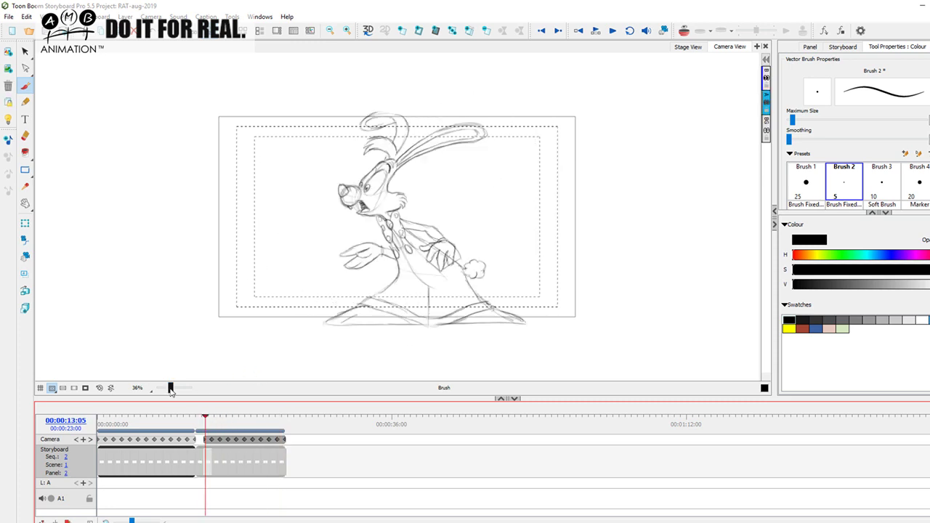
Enlarge the camera view to 49% and scrub between panels 2 and 9 to examine the anticipation crouch and the stretched take
{"action": "left_click_drag", "start_coordinate": [170, 389], "coordinate": [172, 389]}
{"action": "mouse_move", "coordinate": [210, 428]}
{"action": "left_mouse_down"}
{"action": "mouse_move", "coordinate": [291, 421]}
{"action": "mouse_move", "coordinate": [210, 428]}
{"action": "left_mouse_up"}
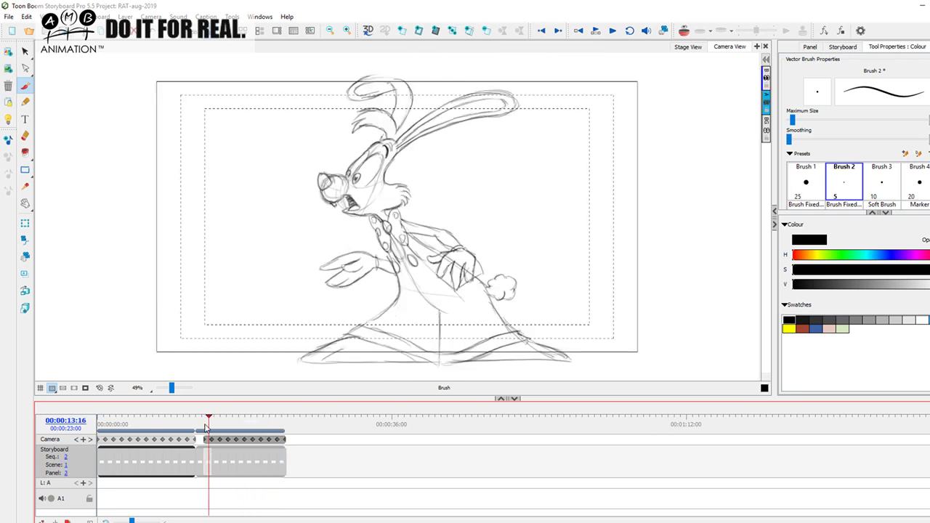
{"action": "mouse_move", "coordinate": [208, 422]}
{"action": "left_mouse_down"}
{"action": "mouse_move", "coordinate": [273, 419]}
{"action": "mouse_move", "coordinate": [255, 422]}
{"action": "left_mouse_up"}
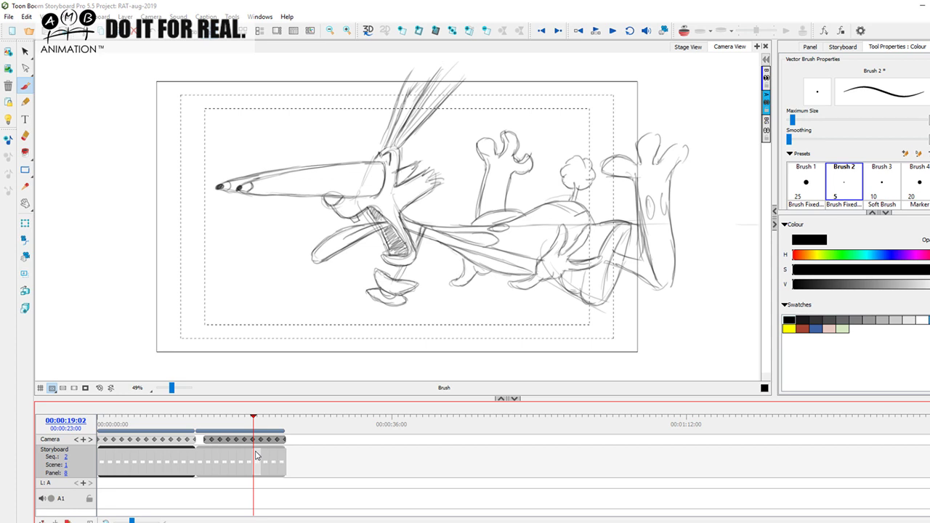
{"action": "left_click", "coordinate": [200, 424]}
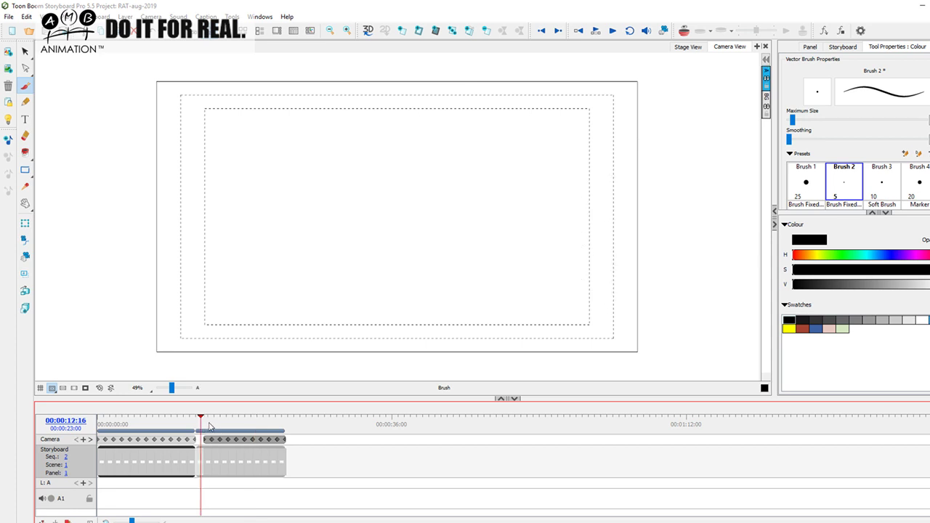
{"action": "left_click", "coordinate": [207, 425]}
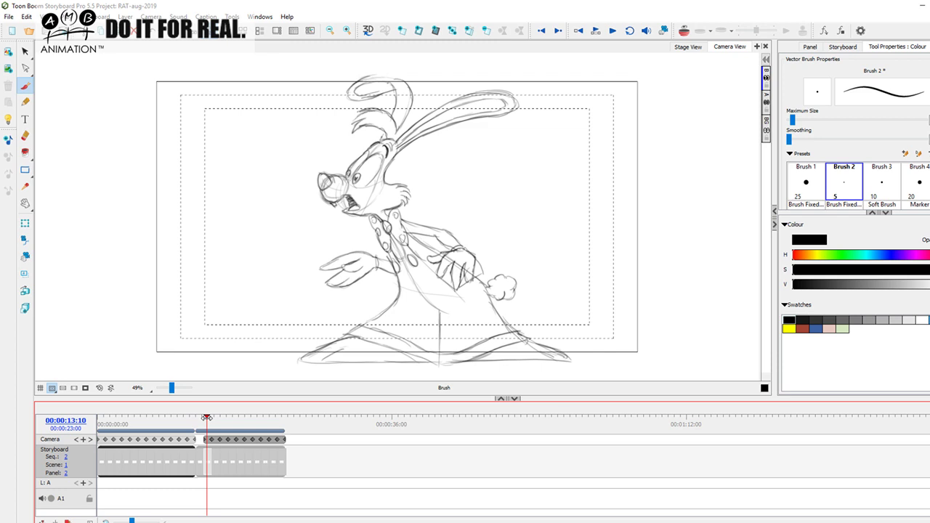
{"action": "left_click_drag", "start_coordinate": [207, 419], "coordinate": [216, 417]}
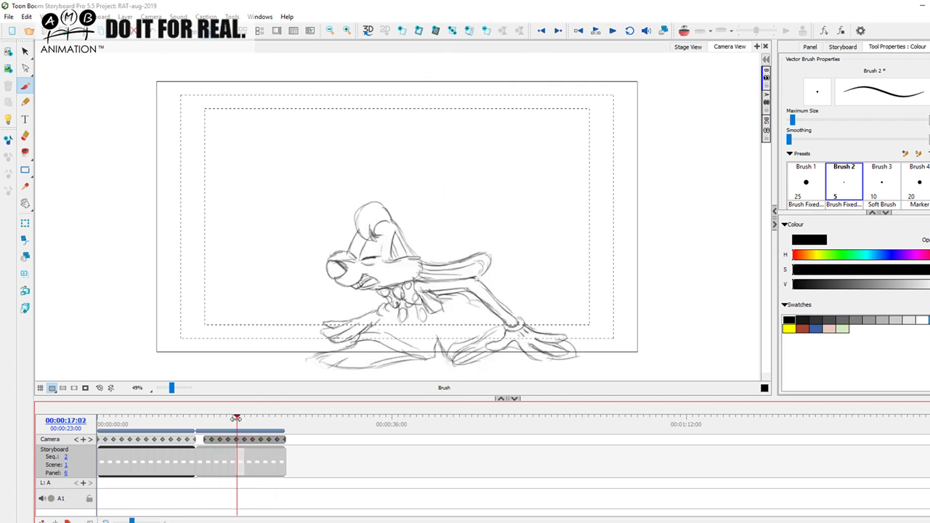
{"action": "mouse_move", "coordinate": [213, 420]}
{"action": "left_mouse_down"}
{"action": "mouse_move", "coordinate": [256, 416]}
{"action": "mouse_move", "coordinate": [208, 425]}
{"action": "mouse_move", "coordinate": [215, 425]}
{"action": "left_mouse_up"}
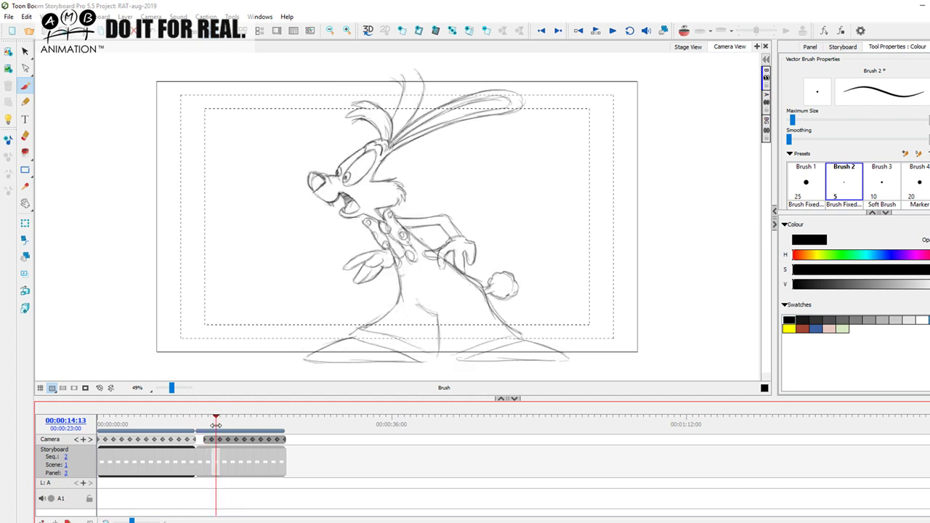
{"action": "mouse_move", "coordinate": [215, 425]}
{"action": "left_mouse_down"}
{"action": "mouse_move", "coordinate": [283, 424]}
{"action": "mouse_move", "coordinate": [235, 424]}
{"action": "mouse_move", "coordinate": [286, 414]}
{"action": "mouse_move", "coordinate": [207, 418]}
{"action": "mouse_move", "coordinate": [280, 424]}
{"action": "mouse_move", "coordinate": [209, 428]}
{"action": "left_mouse_up"}
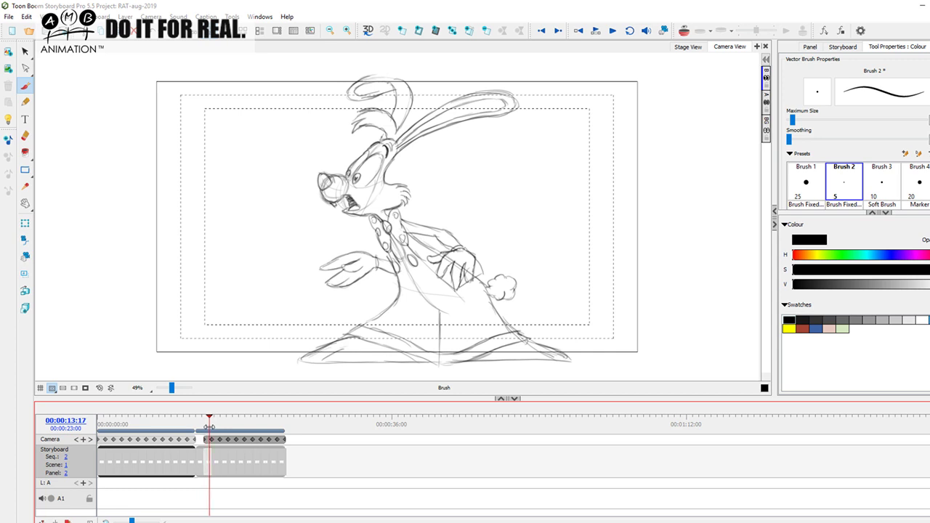
{"action": "mouse_move", "coordinate": [210, 426]}
{"action": "left_mouse_down"}
{"action": "mouse_move", "coordinate": [255, 419]}
{"action": "mouse_move", "coordinate": [227, 414]}
{"action": "left_mouse_up"}
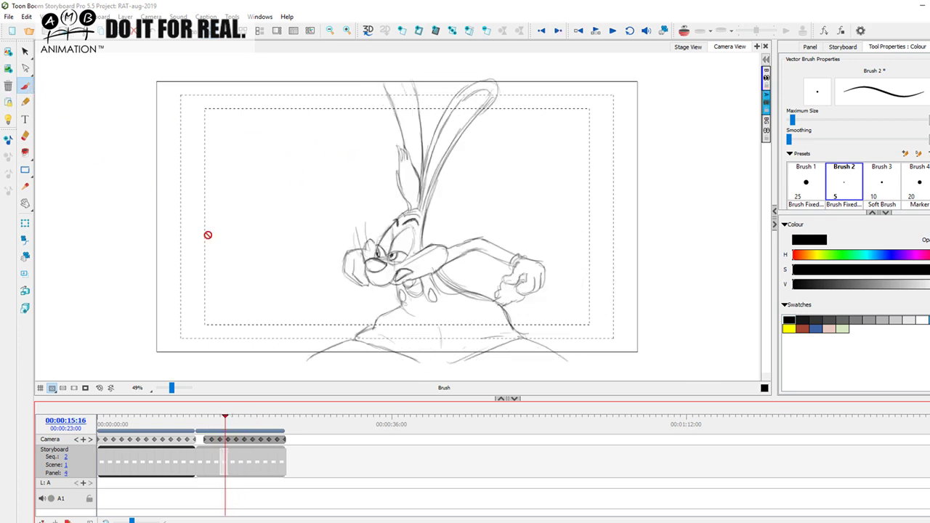
{"action": "mouse_move", "coordinate": [225, 430]}
{"action": "left_mouse_down"}
{"action": "mouse_move", "coordinate": [208, 427]}
{"action": "mouse_move", "coordinate": [291, 419]}
{"action": "mouse_move", "coordinate": [203, 430]}
{"action": "mouse_move", "coordinate": [262, 415]}
{"action": "mouse_move", "coordinate": [204, 421]}
{"action": "mouse_move", "coordinate": [262, 416]}
{"action": "left_mouse_up"}
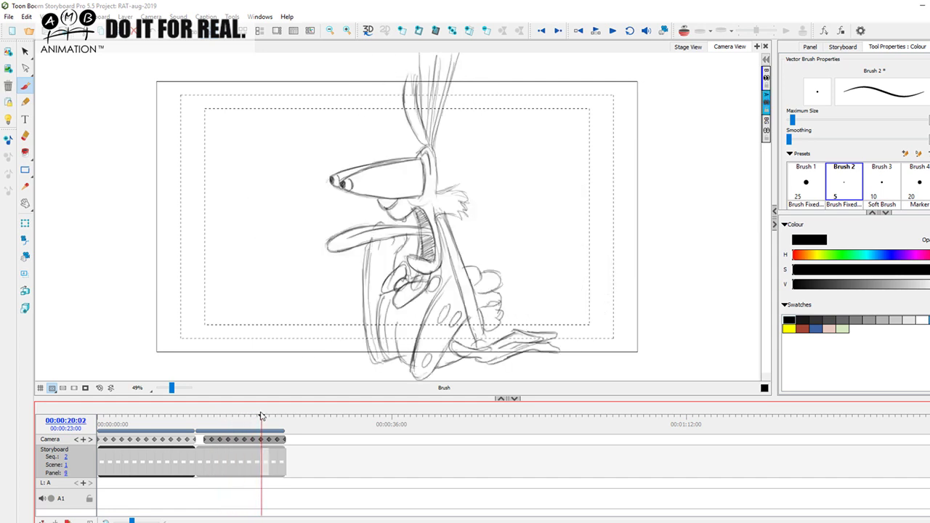
{"action": "mouse_move", "coordinate": [260, 420]}
{"action": "left_mouse_down"}
{"action": "mouse_move", "coordinate": [214, 420]}
{"action": "mouse_move", "coordinate": [280, 421]}
{"action": "mouse_move", "coordinate": [205, 425]}
{"action": "mouse_move", "coordinate": [281, 419]}
{"action": "mouse_move", "coordinate": [285, 410]}
{"action": "mouse_move", "coordinate": [202, 418]}
{"action": "mouse_move", "coordinate": [253, 414]}
{"action": "mouse_move", "coordinate": [257, 398]}
{"action": "left_mouse_up"}
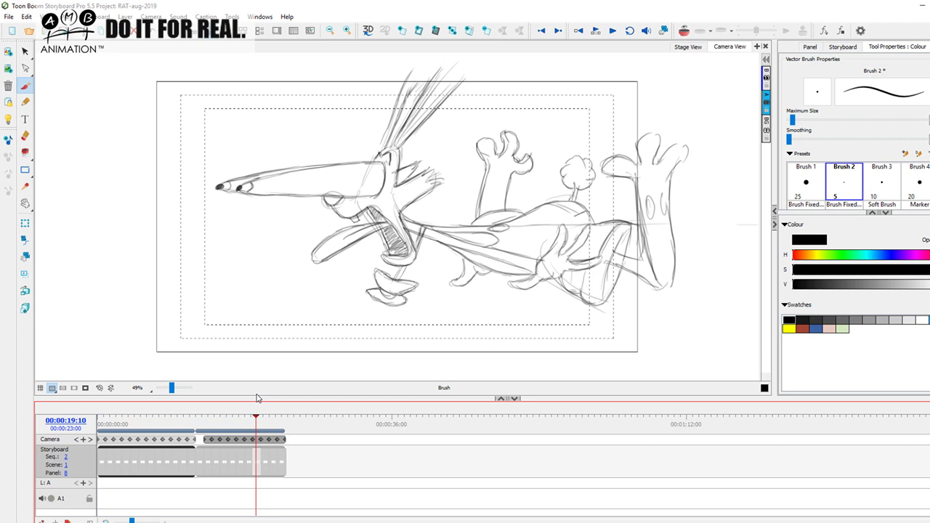
Scrub back and forth from panel 2 to panel 11 to examine the continuity and timing of the whole action
{"action": "left_click", "coordinate": [204, 420]}
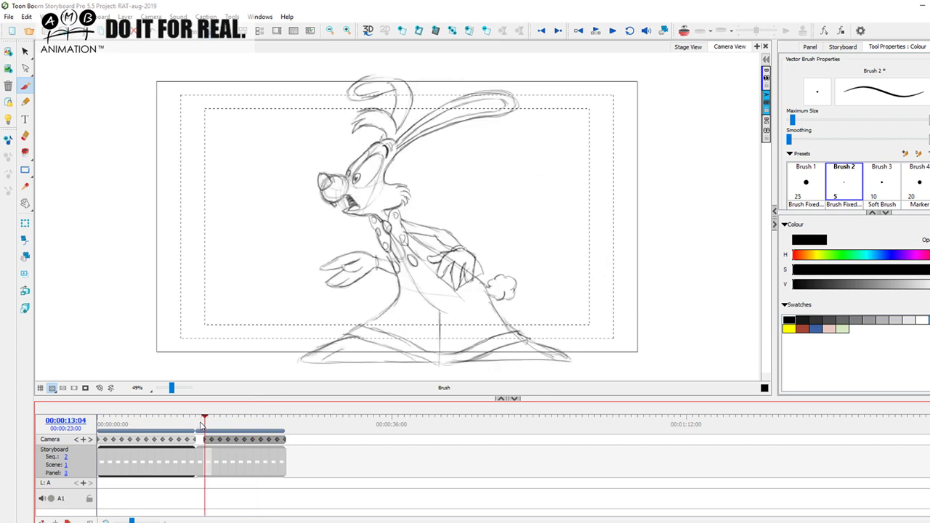
{"action": "mouse_move", "coordinate": [205, 420]}
{"action": "left_mouse_down"}
{"action": "mouse_move", "coordinate": [282, 411]}
{"action": "mouse_move", "coordinate": [266, 401]}
{"action": "mouse_move", "coordinate": [211, 404]}
{"action": "mouse_move", "coordinate": [282, 398]}
{"action": "mouse_move", "coordinate": [223, 401]}
{"action": "mouse_move", "coordinate": [275, 399]}
{"action": "mouse_move", "coordinate": [208, 407]}
{"action": "mouse_move", "coordinate": [281, 406]}
{"action": "mouse_move", "coordinate": [202, 412]}
{"action": "mouse_move", "coordinate": [280, 407]}
{"action": "left_mouse_up"}
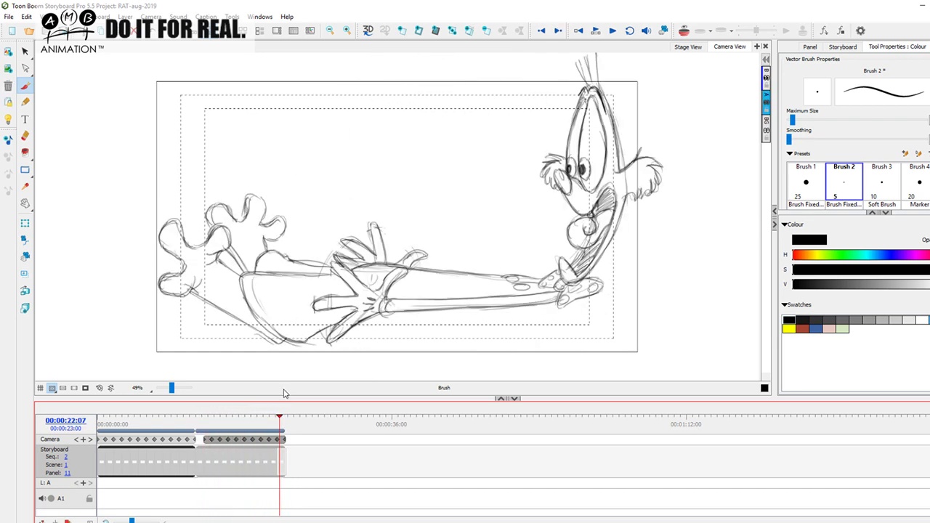
{"action": "left_click", "coordinate": [210, 423]}
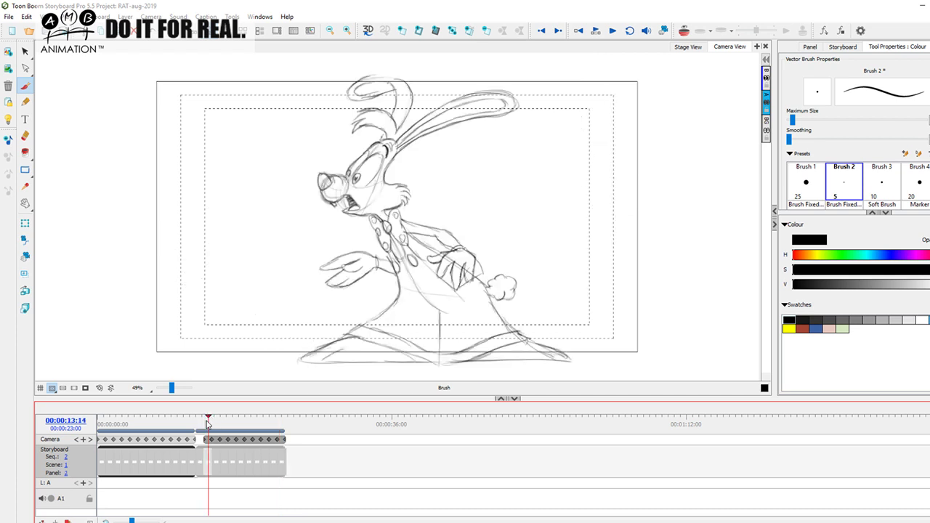
{"action": "mouse_move", "coordinate": [204, 418]}
{"action": "left_mouse_down"}
{"action": "mouse_move", "coordinate": [284, 414]}
{"action": "mouse_move", "coordinate": [203, 423]}
{"action": "mouse_move", "coordinate": [237, 415]}
{"action": "mouse_move", "coordinate": [203, 415]}
{"action": "mouse_move", "coordinate": [282, 414]}
{"action": "mouse_move", "coordinate": [208, 415]}
{"action": "mouse_move", "coordinate": [273, 422]}
{"action": "mouse_move", "coordinate": [285, 414]}
{"action": "mouse_move", "coordinate": [211, 414]}
{"action": "mouse_move", "coordinate": [279, 412]}
{"action": "left_mouse_up"}
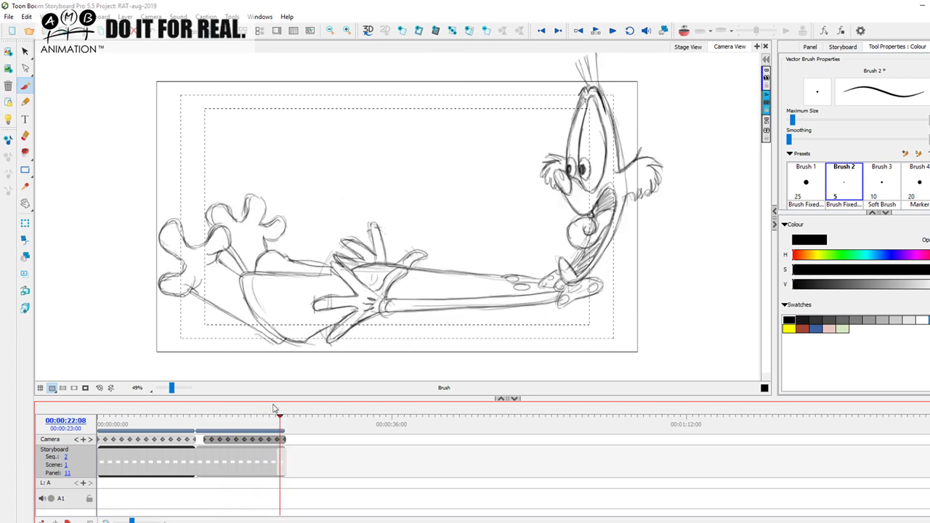
{"action": "mouse_move", "coordinate": [214, 415]}
{"action": "left_mouse_down"}
{"action": "mouse_move", "coordinate": [202, 415]}
{"action": "mouse_move", "coordinate": [281, 412]}
{"action": "left_mouse_up"}
{"action": "left_click", "coordinate": [206, 420]}
{"action": "mouse_move", "coordinate": [208, 422]}
{"action": "left_mouse_down"}
{"action": "mouse_move", "coordinate": [283, 415]}
{"action": "mouse_move", "coordinate": [203, 428]}
{"action": "mouse_move", "coordinate": [209, 415]}
{"action": "left_mouse_up"}
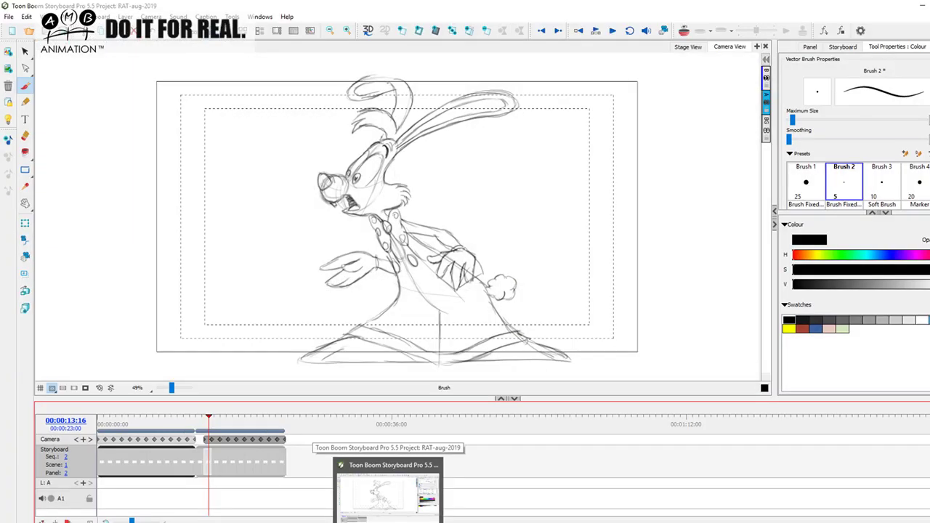
{"action": "left_click_drag", "start_coordinate": [209, 418], "coordinate": [230, 416]}
{"action": "mouse_move", "coordinate": [254, 411]}
{"action": "left_mouse_down"}
{"action": "mouse_move", "coordinate": [240, 411]}
{"action": "mouse_move", "coordinate": [281, 408]}
{"action": "mouse_move", "coordinate": [245, 403]}
{"action": "mouse_move", "coordinate": [274, 403]}
{"action": "mouse_move", "coordinate": [206, 416]}
{"action": "left_mouse_up"}
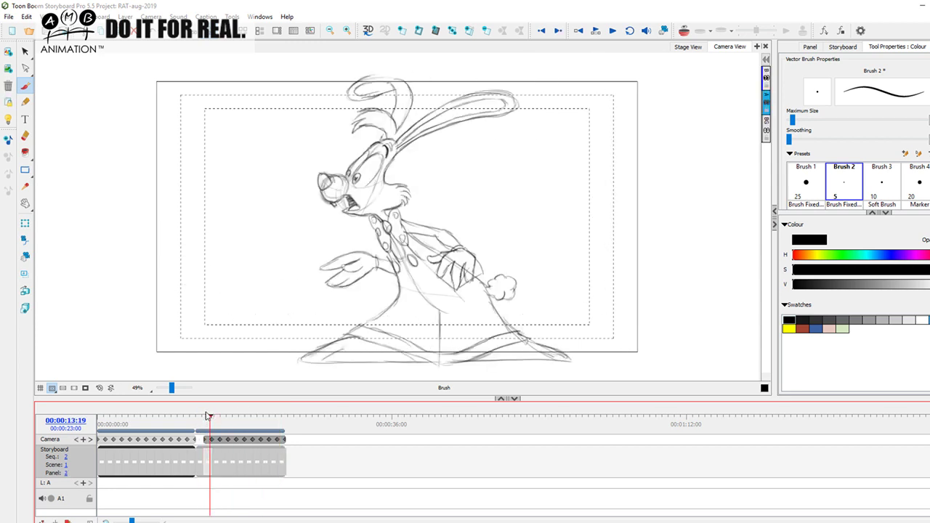